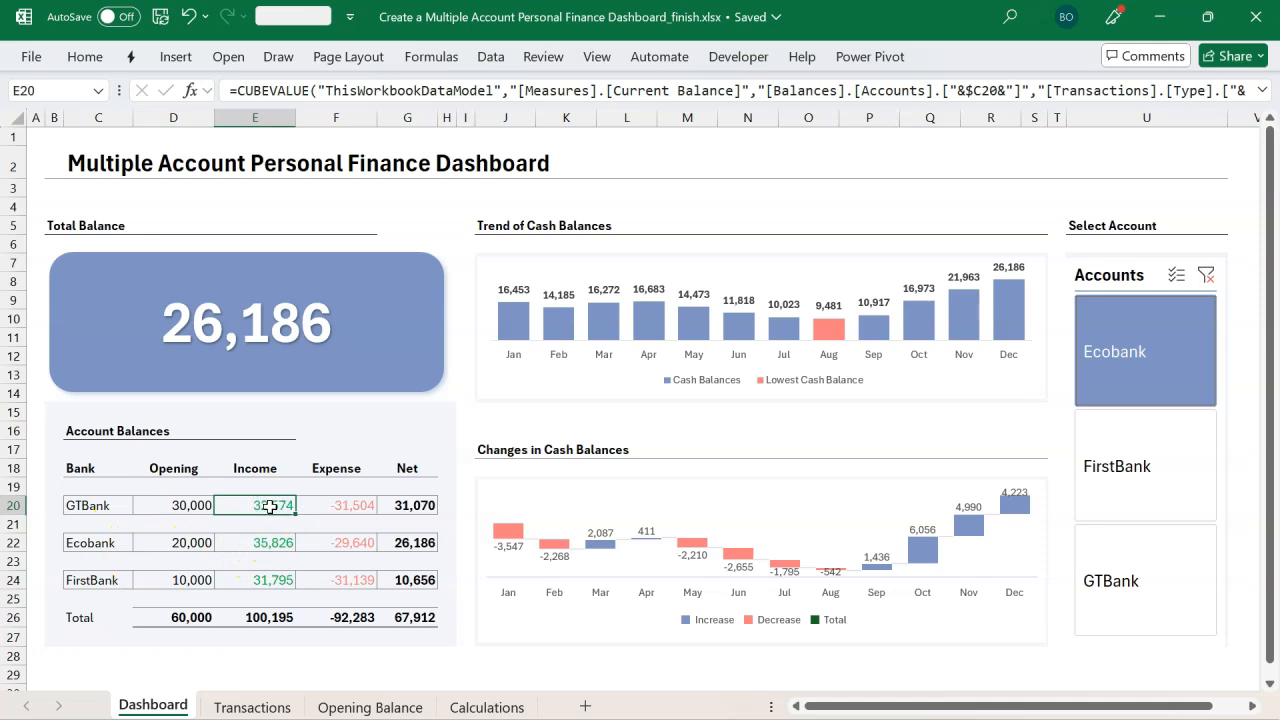
Step: Inspect the Account Balances formulas and clear the Accounts slicer filter to show totals for all banks
{"action": "left_click", "coordinate": [334, 508]}
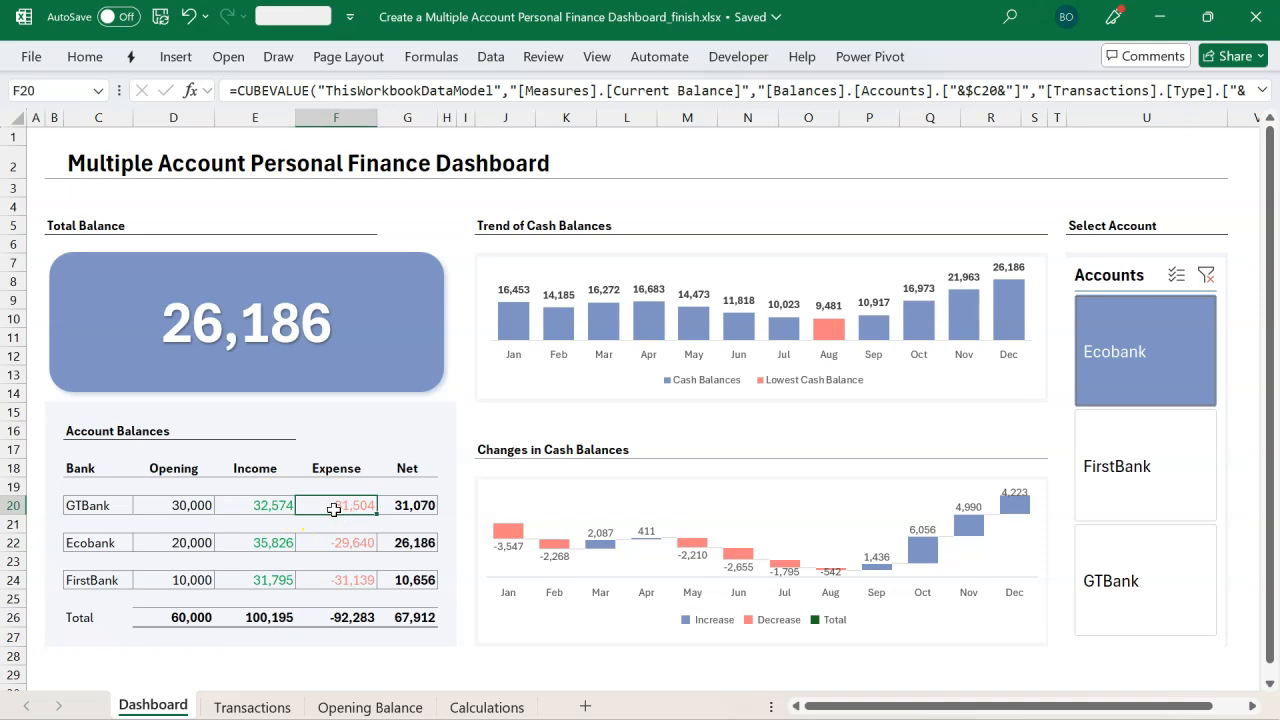
{"action": "left_click", "coordinate": [400, 505]}
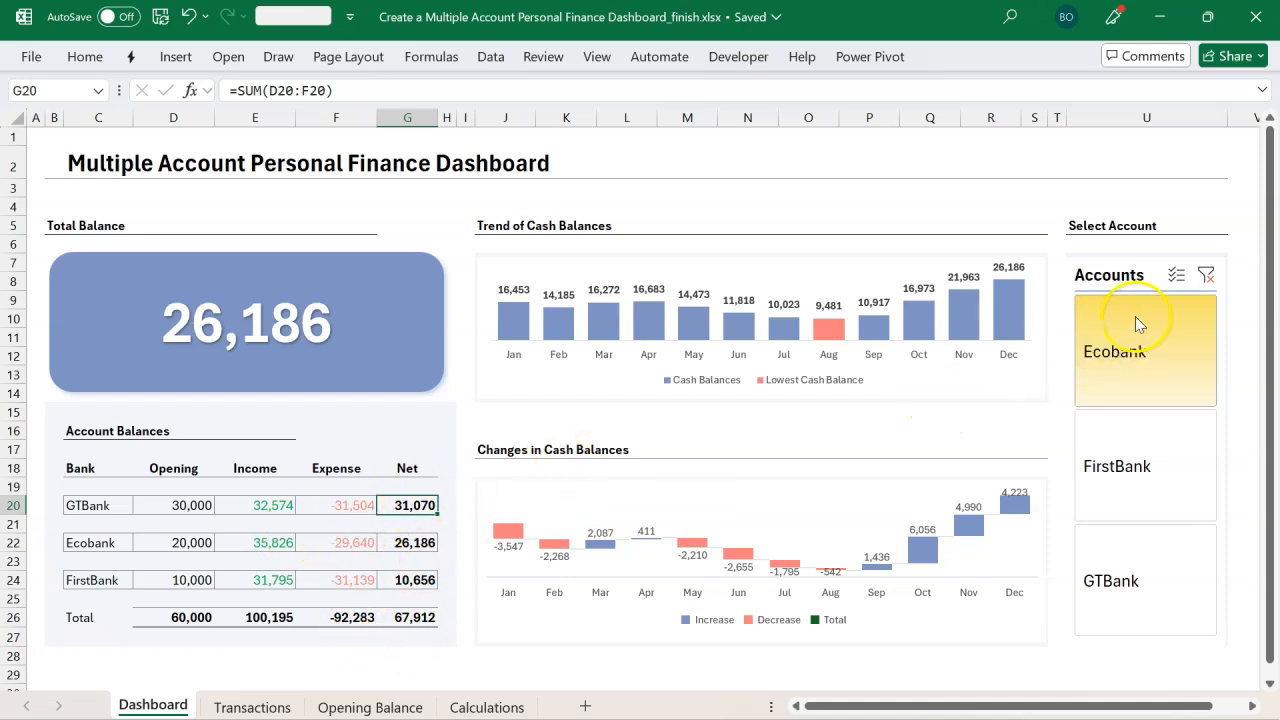
{"action": "left_click", "coordinate": [1209, 284]}
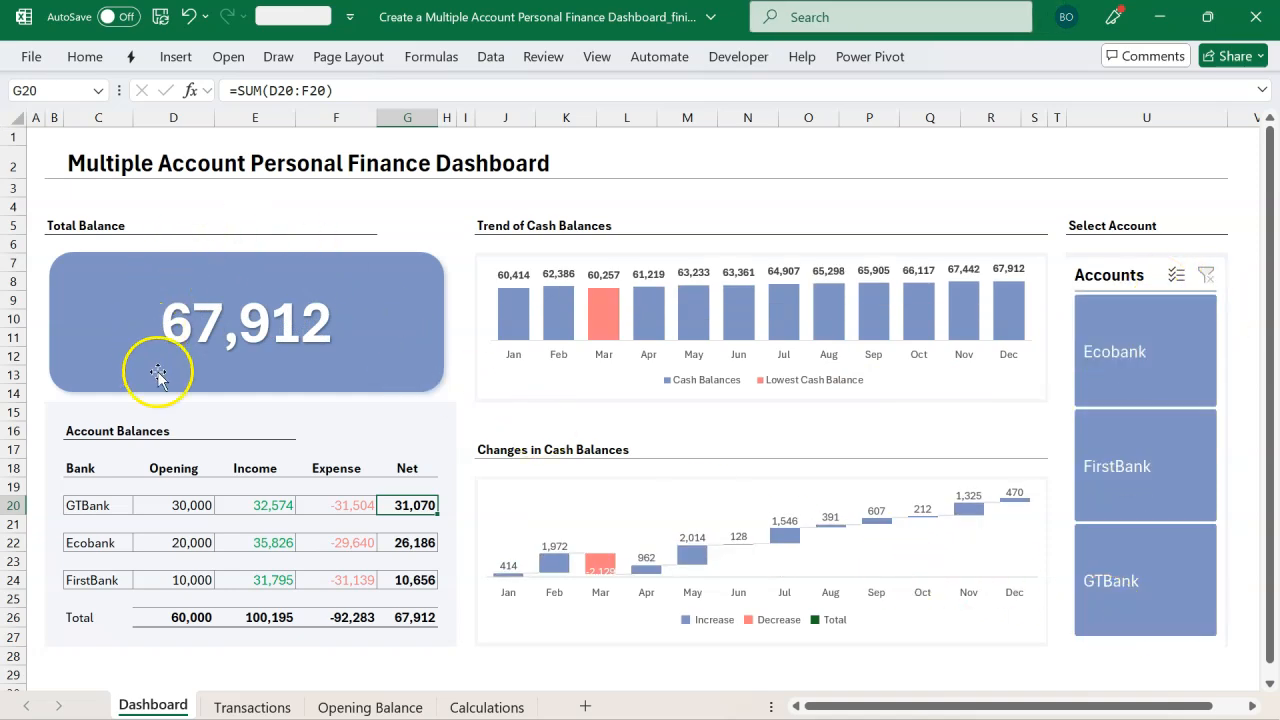
{"action": "left_click", "coordinate": [409, 620]}
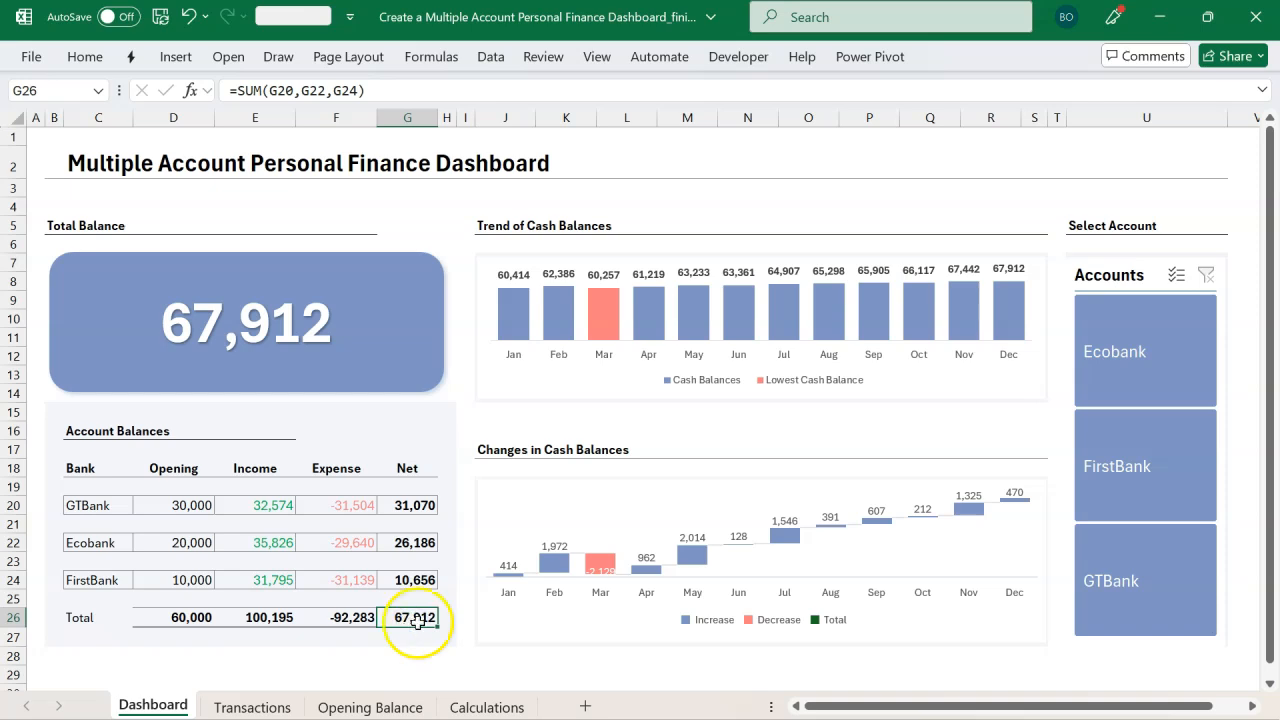
Step: Switch the Accounts slicer between Ecobank, FirstBank and GTBank to compare the dashboard figures and charts
{"action": "left_click", "coordinate": [1169, 374]}
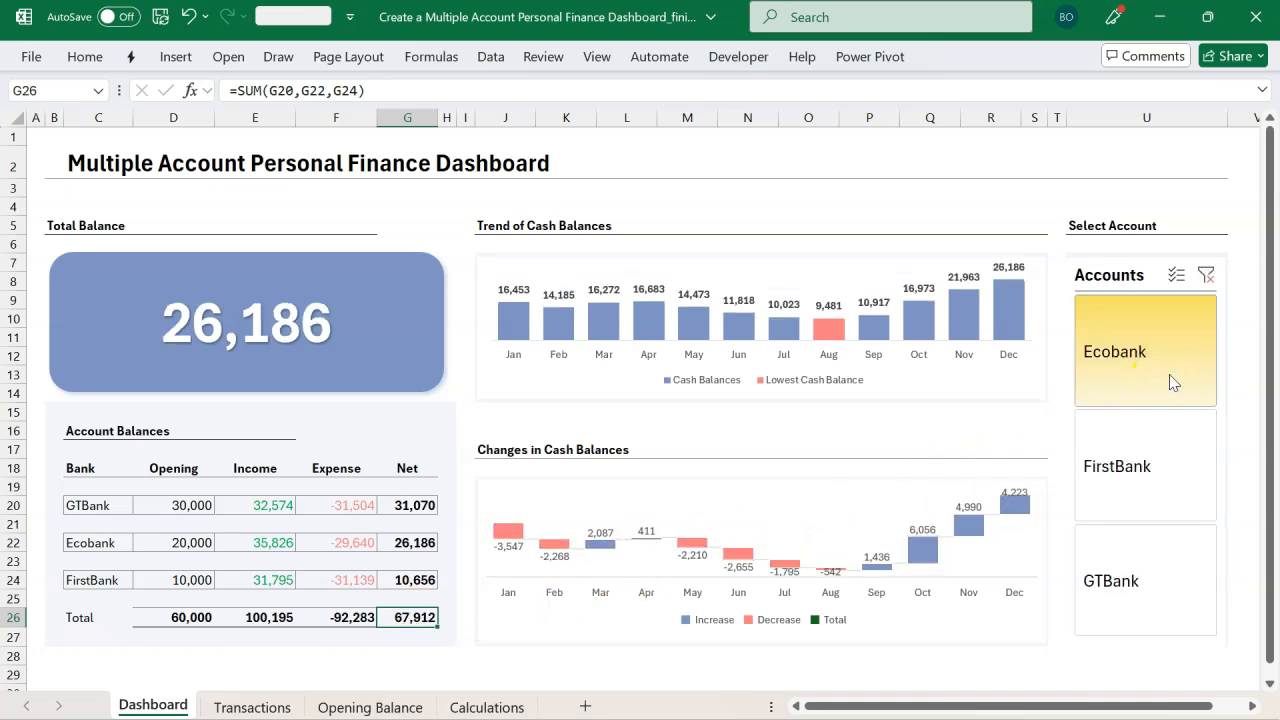
{"action": "left_click", "coordinate": [1161, 446]}
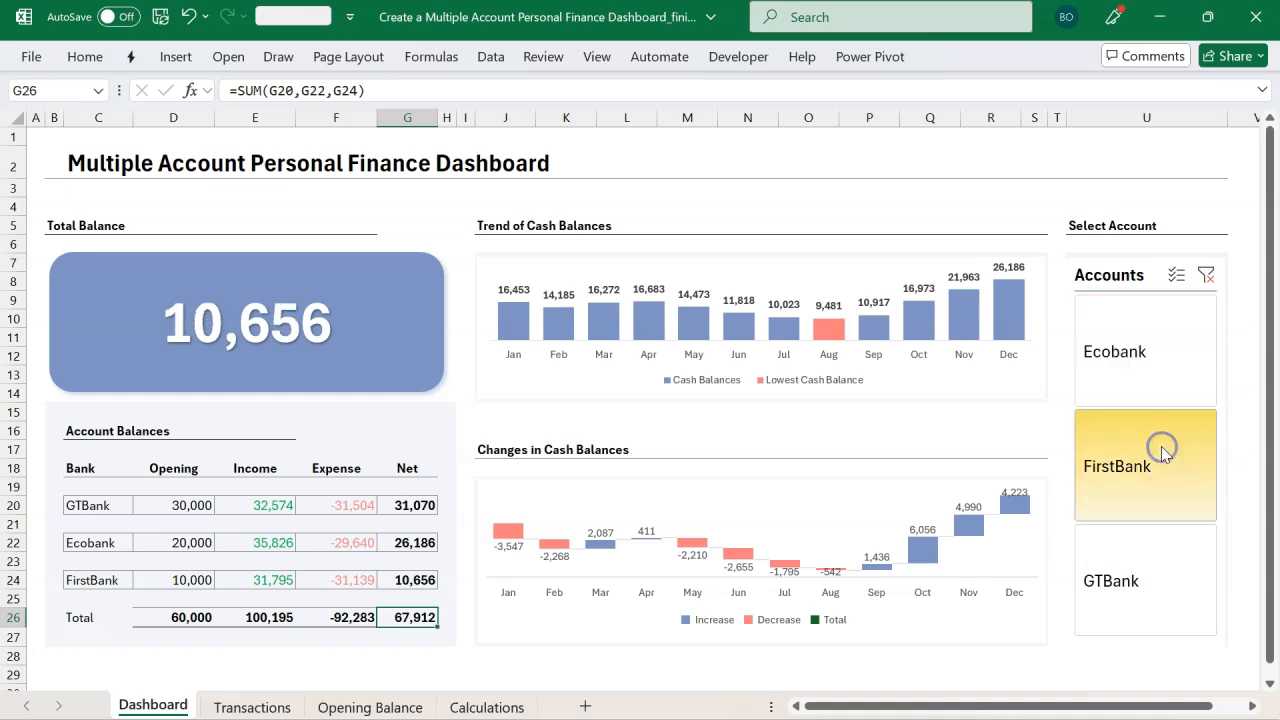
{"action": "left_click", "coordinate": [1140, 563]}
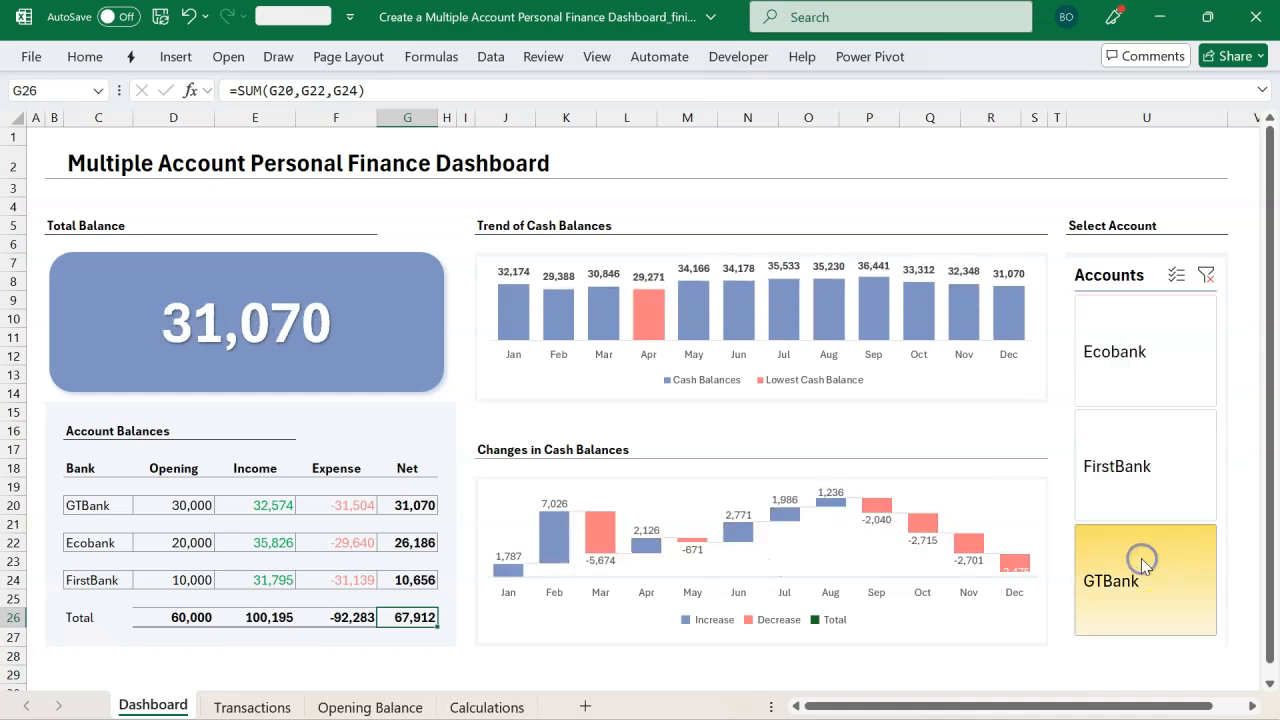
{"action": "left_click", "coordinate": [1131, 388]}
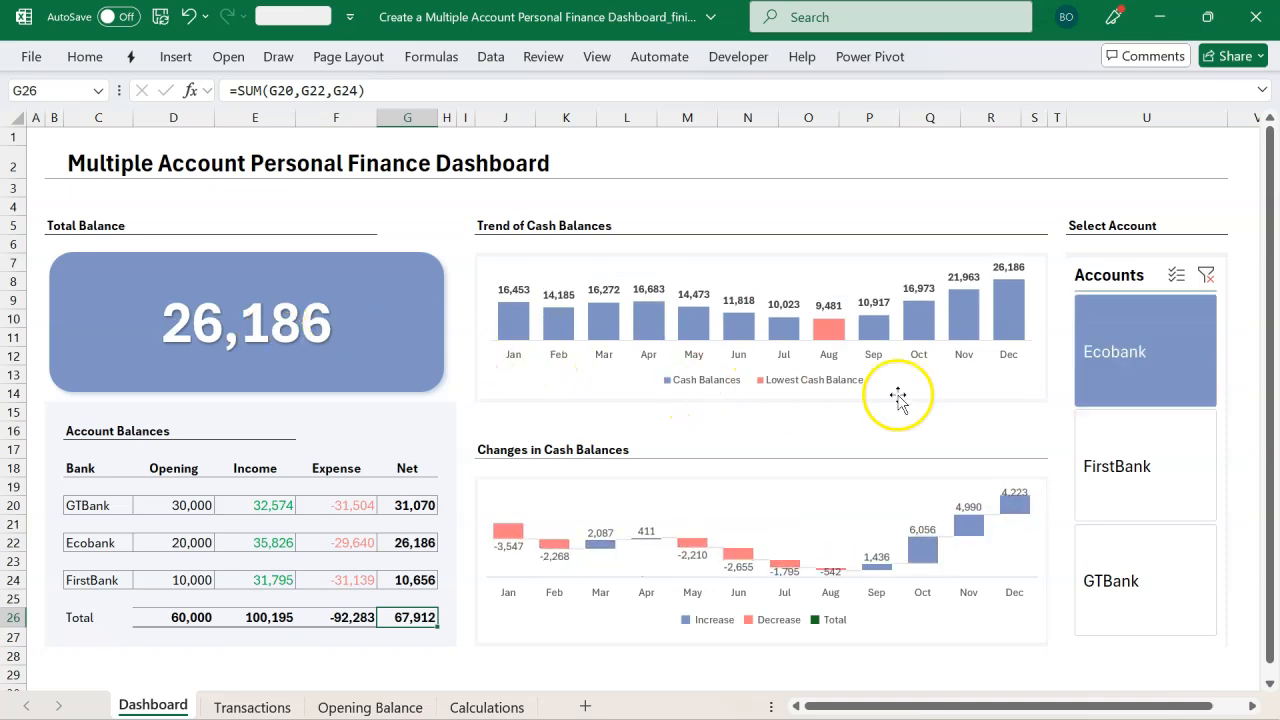
{"action": "left_click", "coordinate": [1095, 452]}
{"action": "left_click", "coordinate": [1115, 365]}
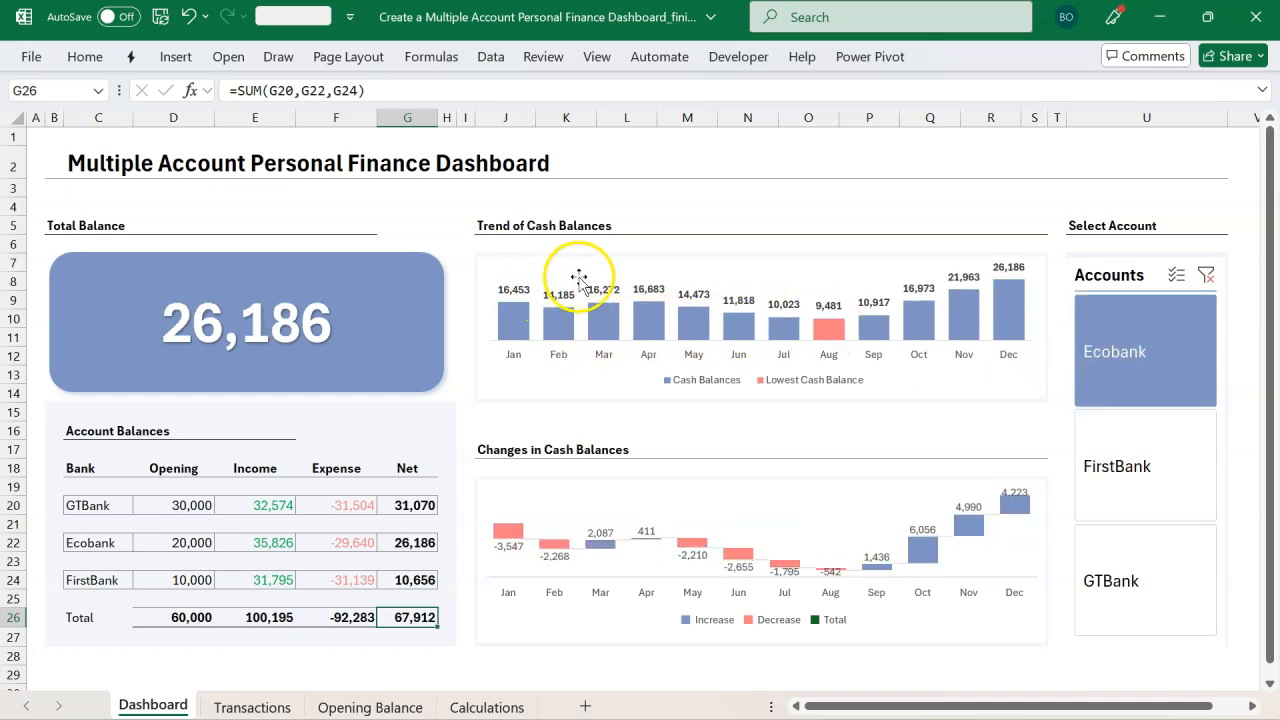
{"action": "mouse_move", "coordinate": [686, 321]}
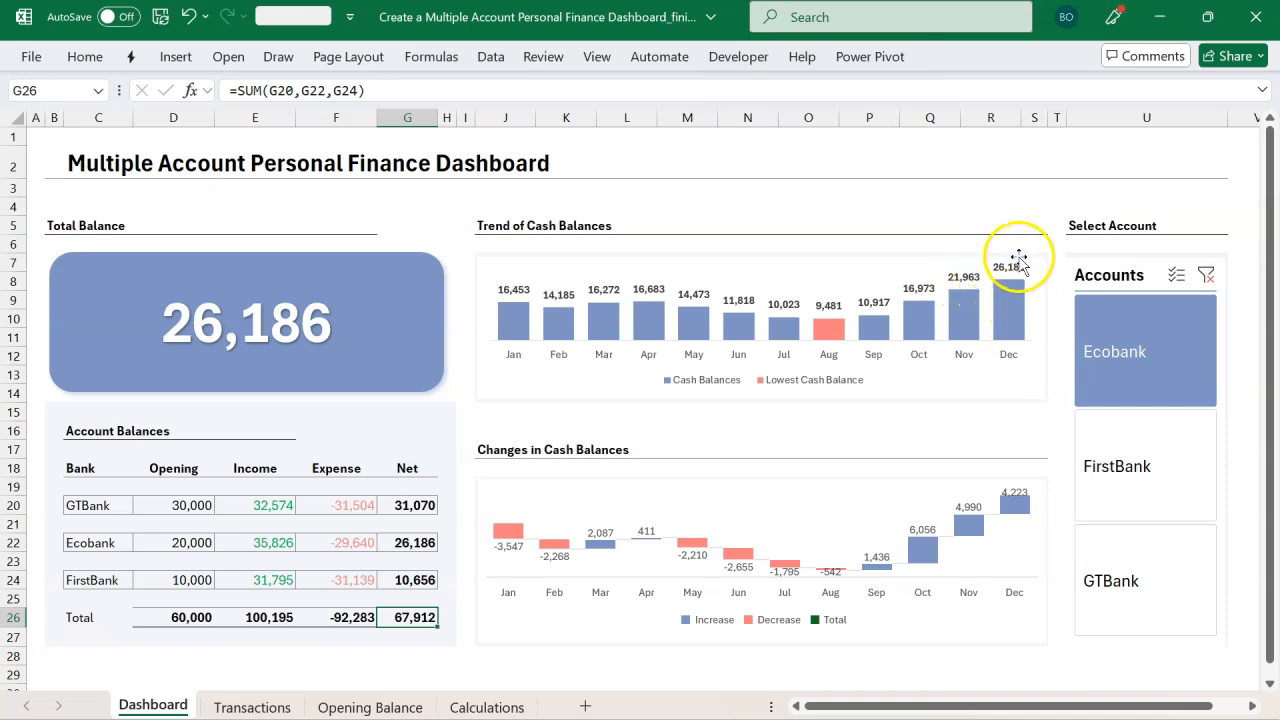
{"action": "mouse_move", "coordinate": [1022, 302]}
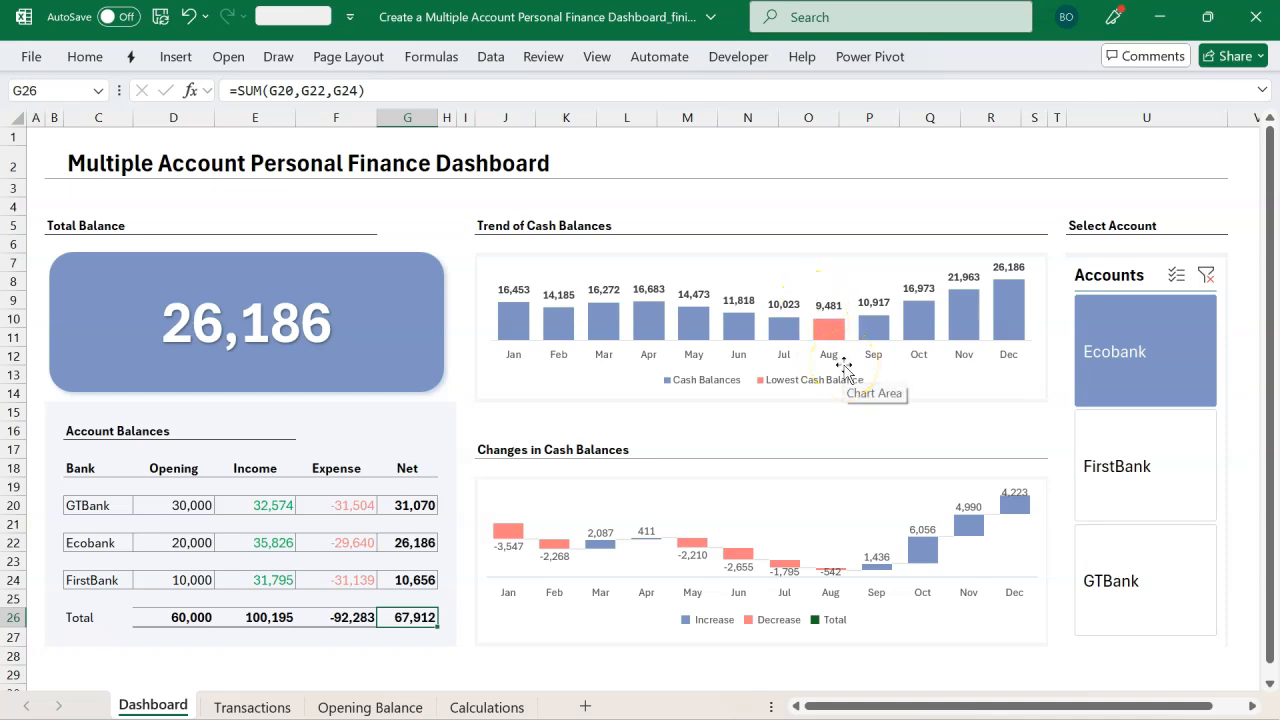
Step: Filter the dashboard by FirstBank, GTBank and finally Ecobank in the Accounts slicer
{"action": "left_click", "coordinate": [1099, 438]}
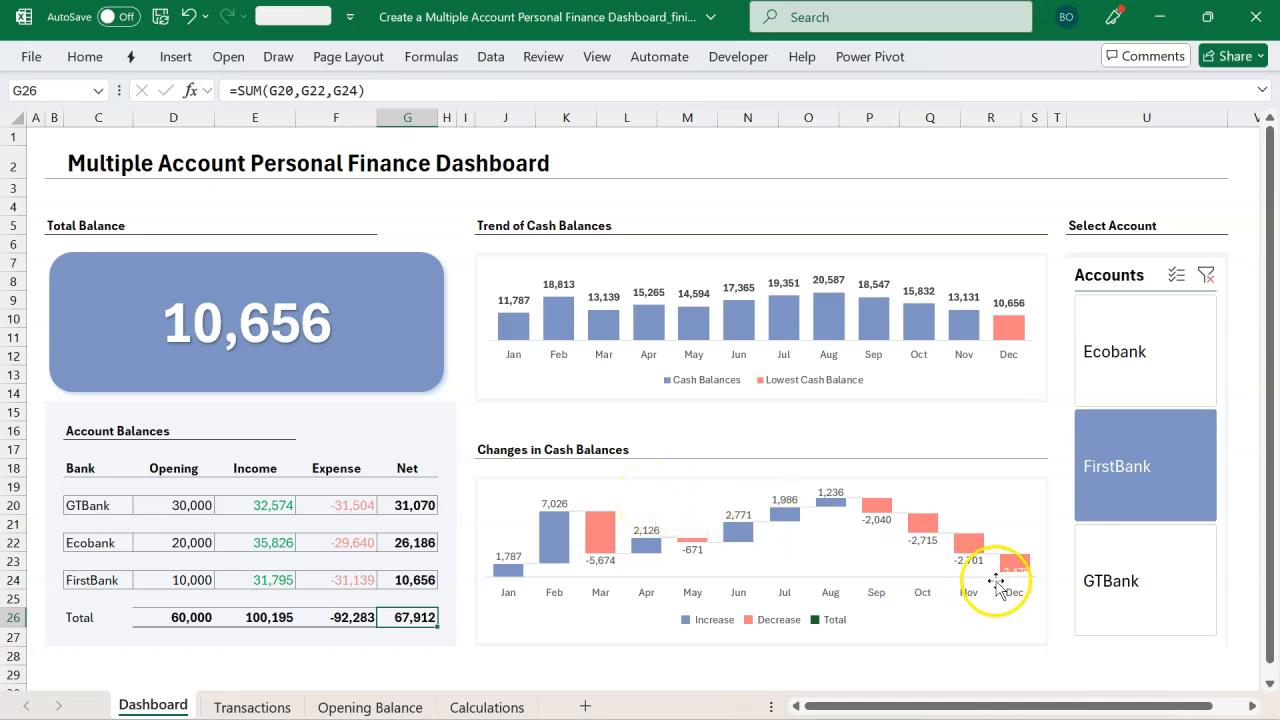
{"action": "left_click", "coordinate": [1101, 586]}
{"action": "left_click", "coordinate": [1114, 466]}
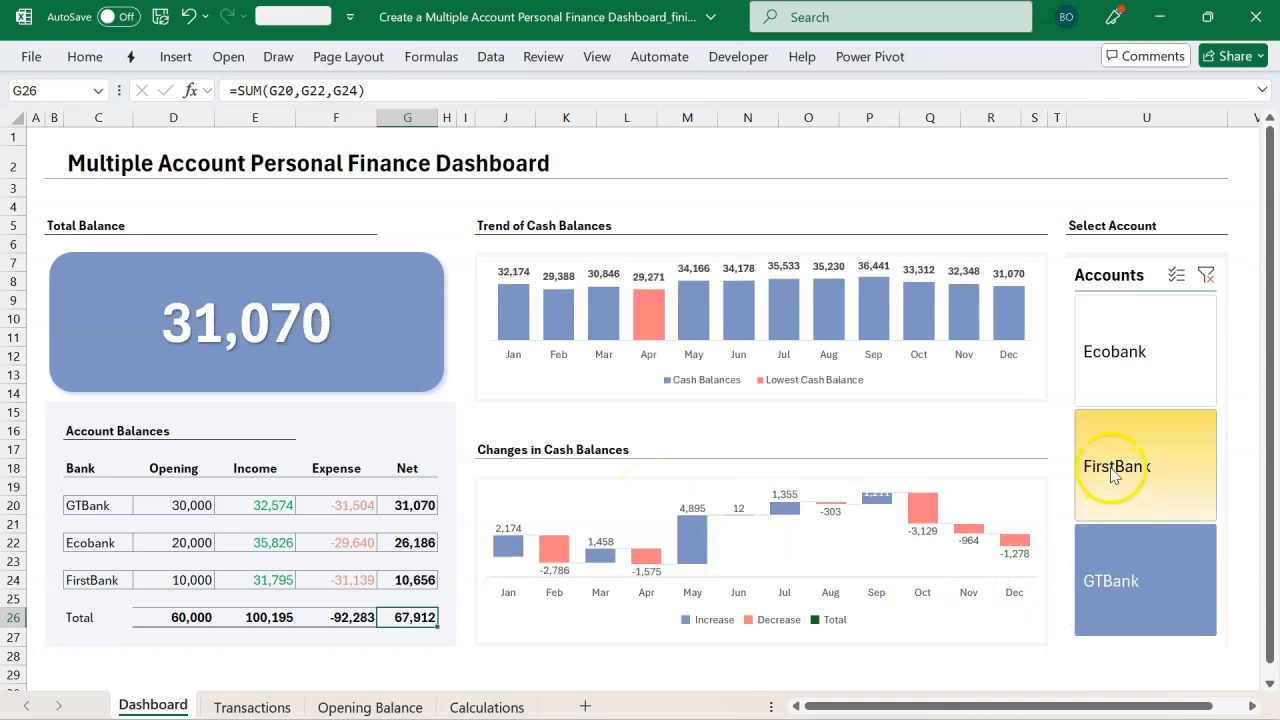
{"action": "left_click", "coordinate": [1119, 360]}
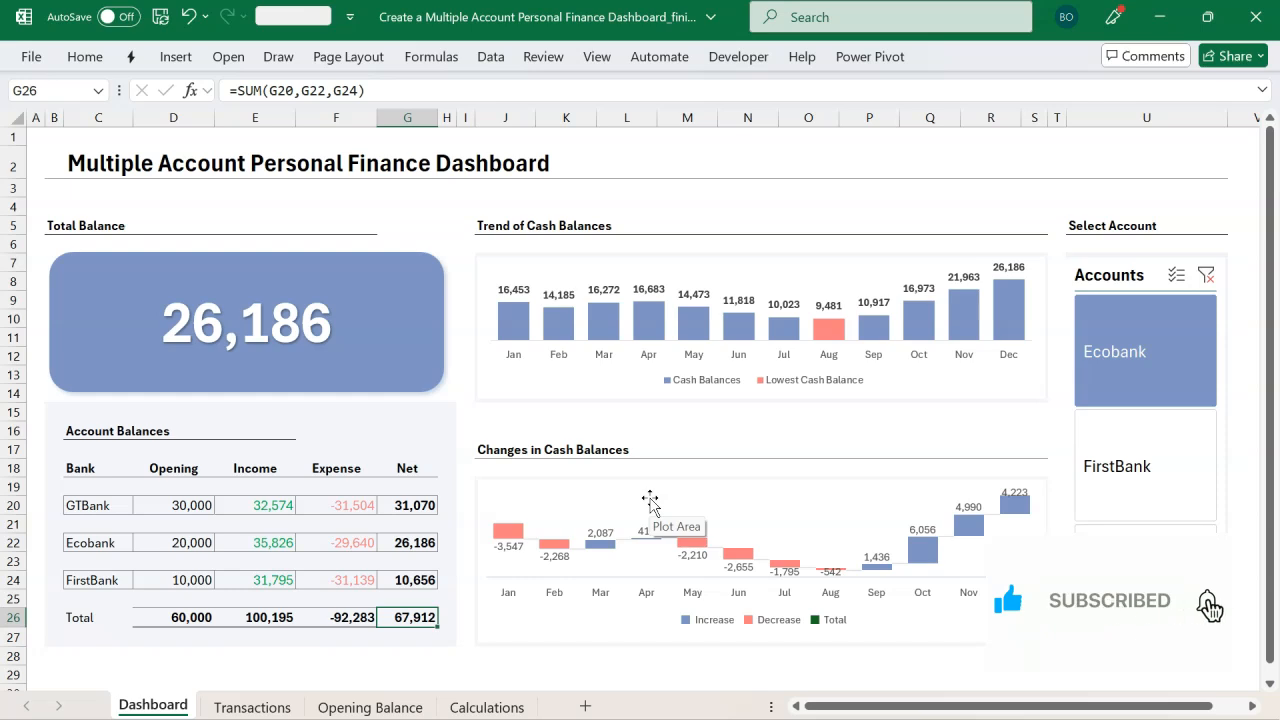
Step: Open the Power Pivot ribbon to view its data model commands
{"action": "left_click", "coordinate": [852, 54]}
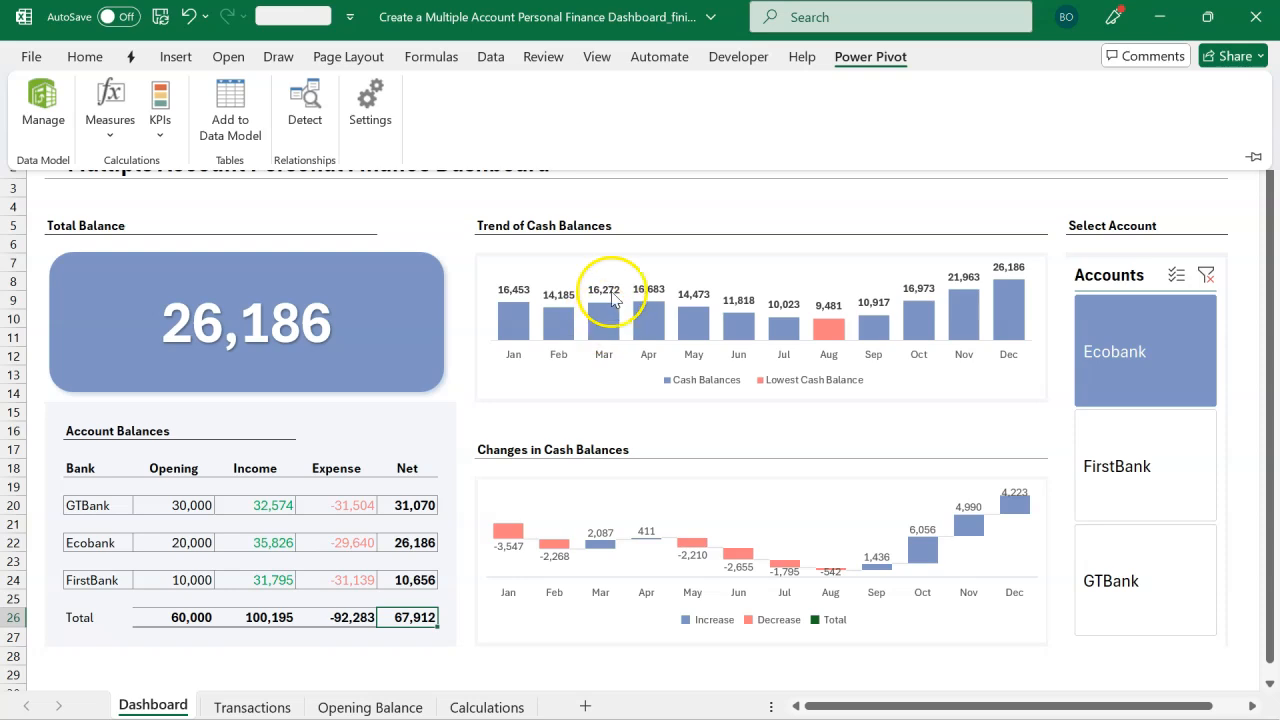
{"action": "left_click", "coordinate": [590, 252]}
{"action": "left_click", "coordinate": [855, 56]}
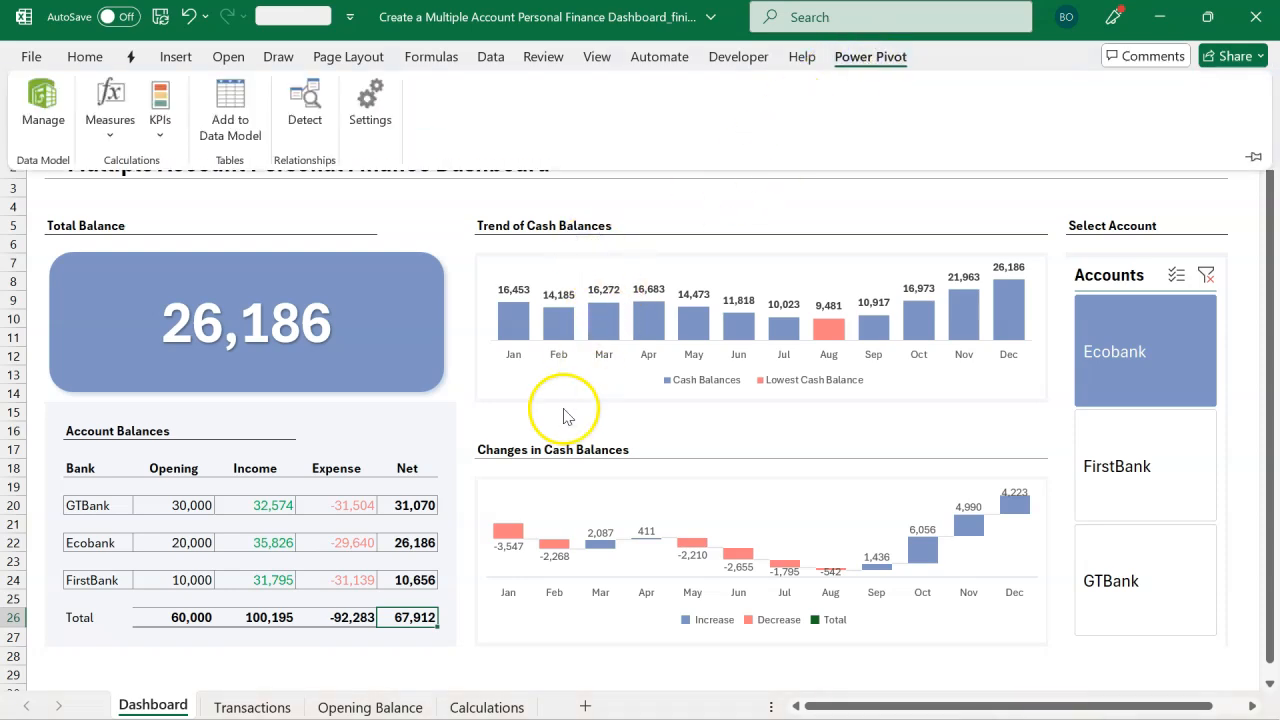
Step: Open the Transactions sheet and examine its Date, Description, Category and Amount columns
{"action": "left_click", "coordinate": [250, 705]}
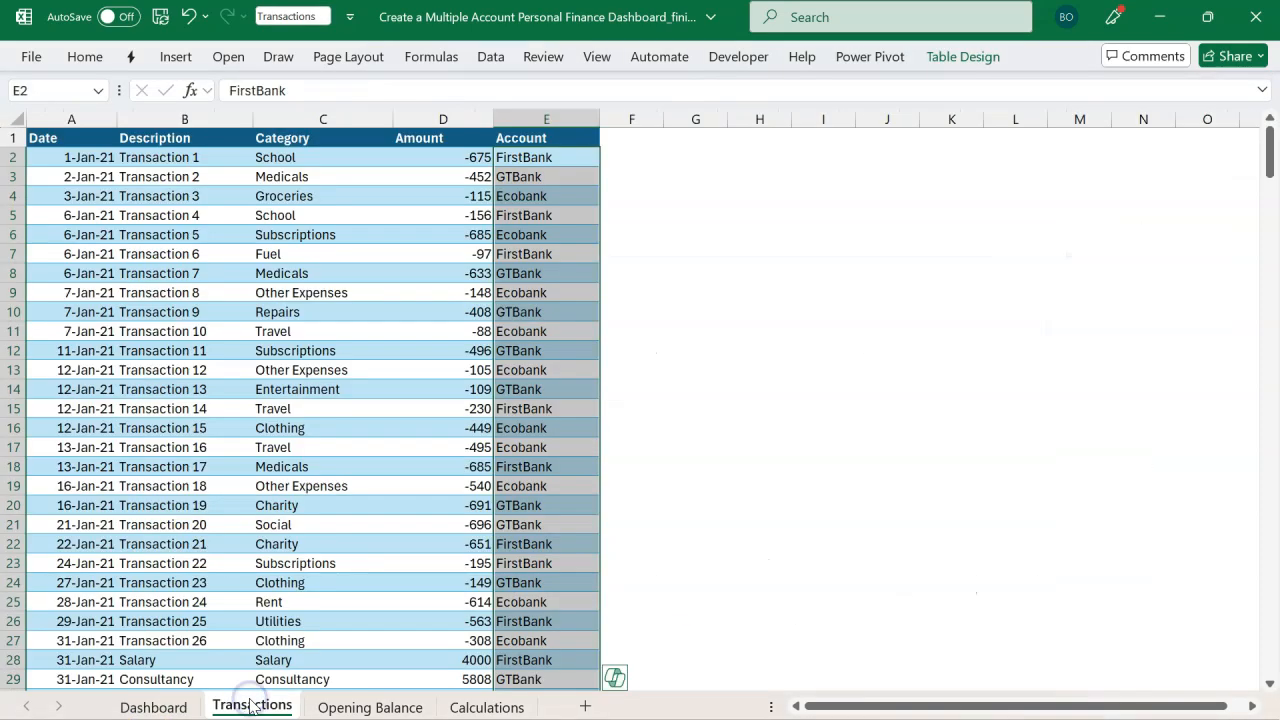
{"action": "left_click", "coordinate": [320, 432]}
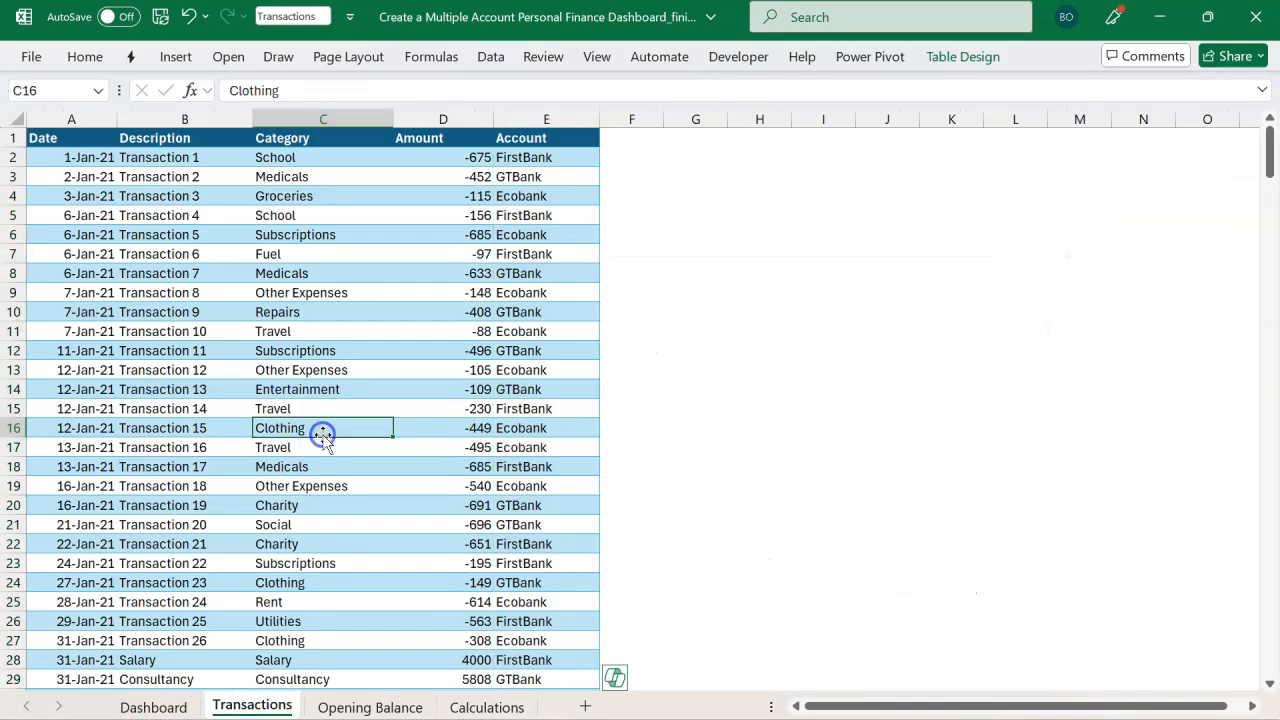
{"action": "left_click", "coordinate": [96, 152]}
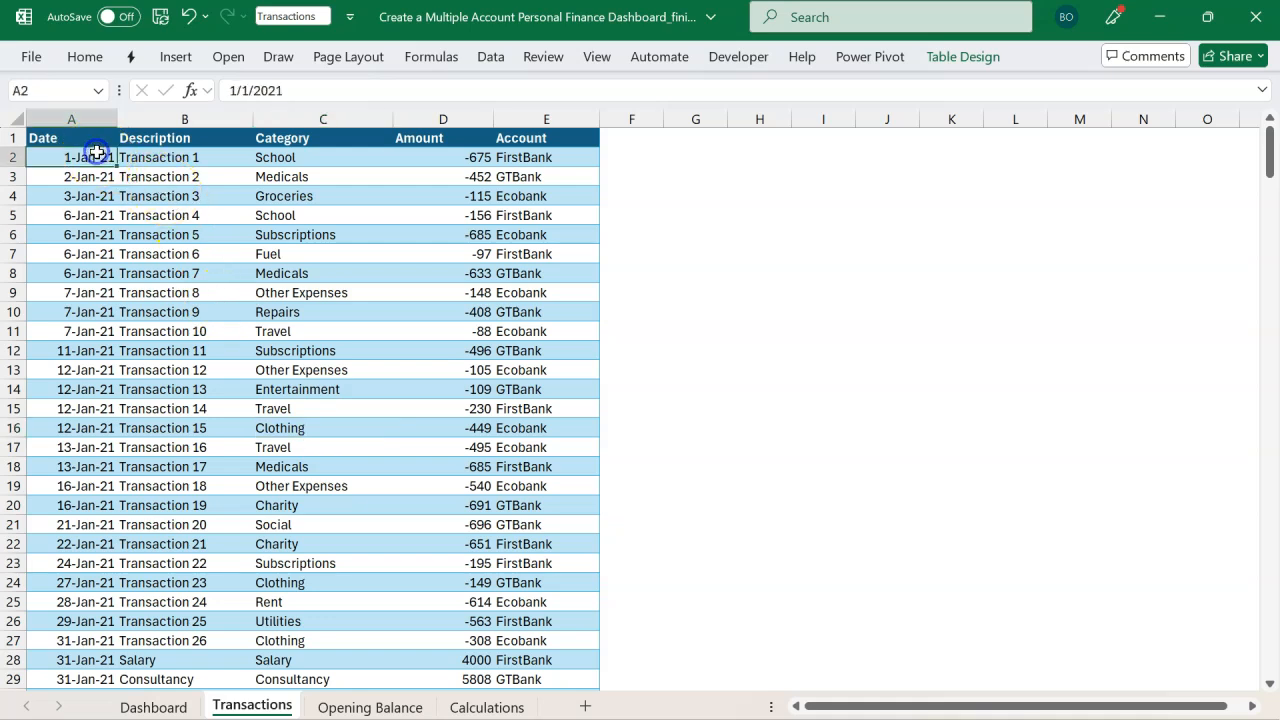
{"action": "left_click", "coordinate": [184, 157]}
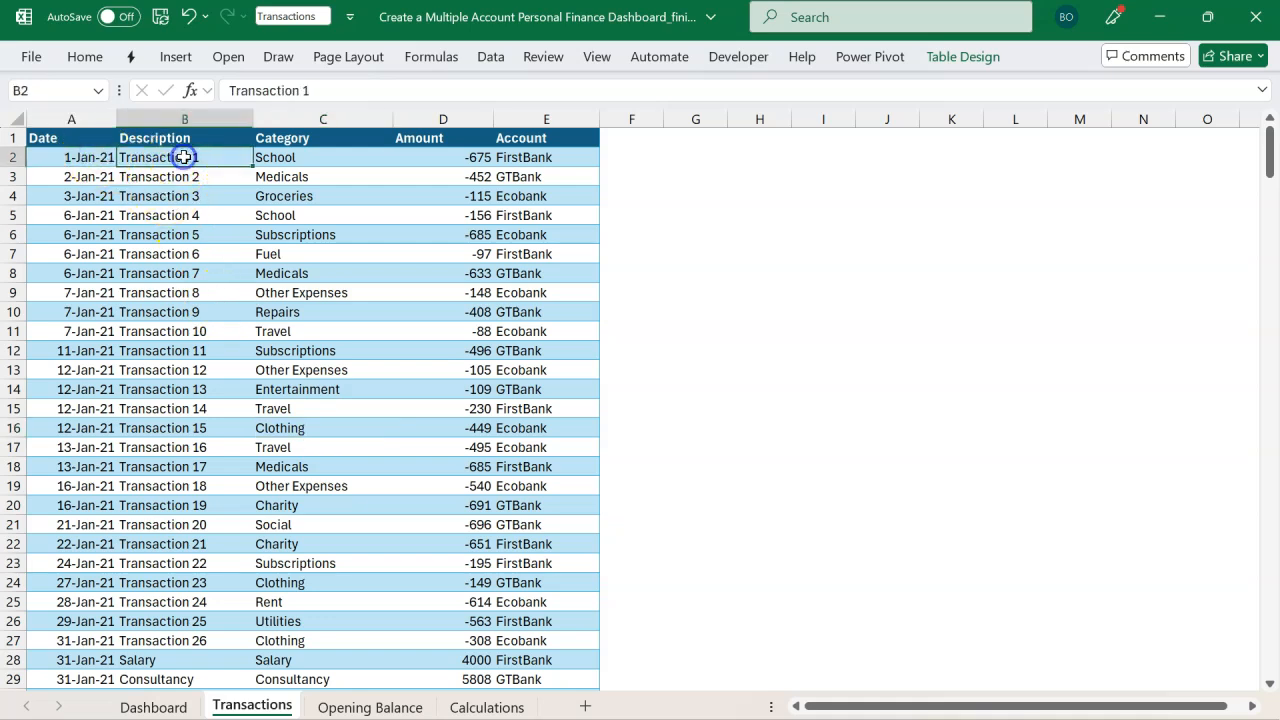
{"action": "left_click", "coordinate": [269, 160]}
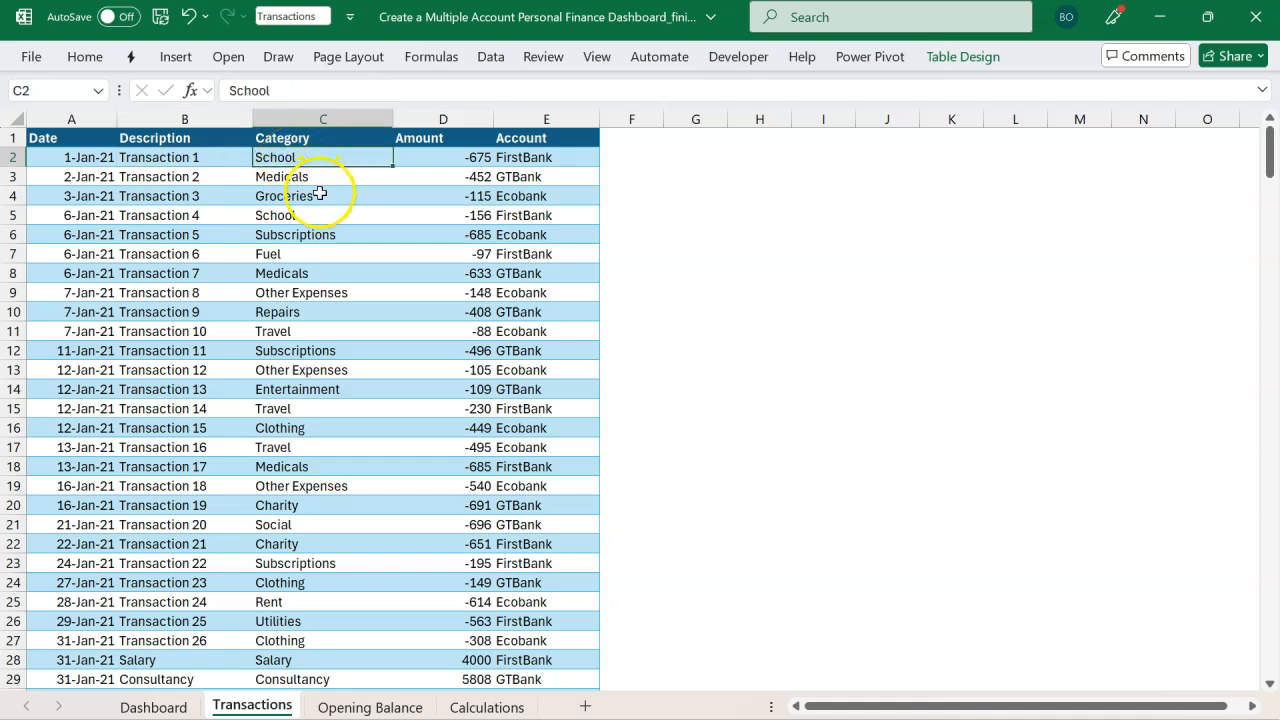
{"action": "left_click", "coordinate": [445, 162]}
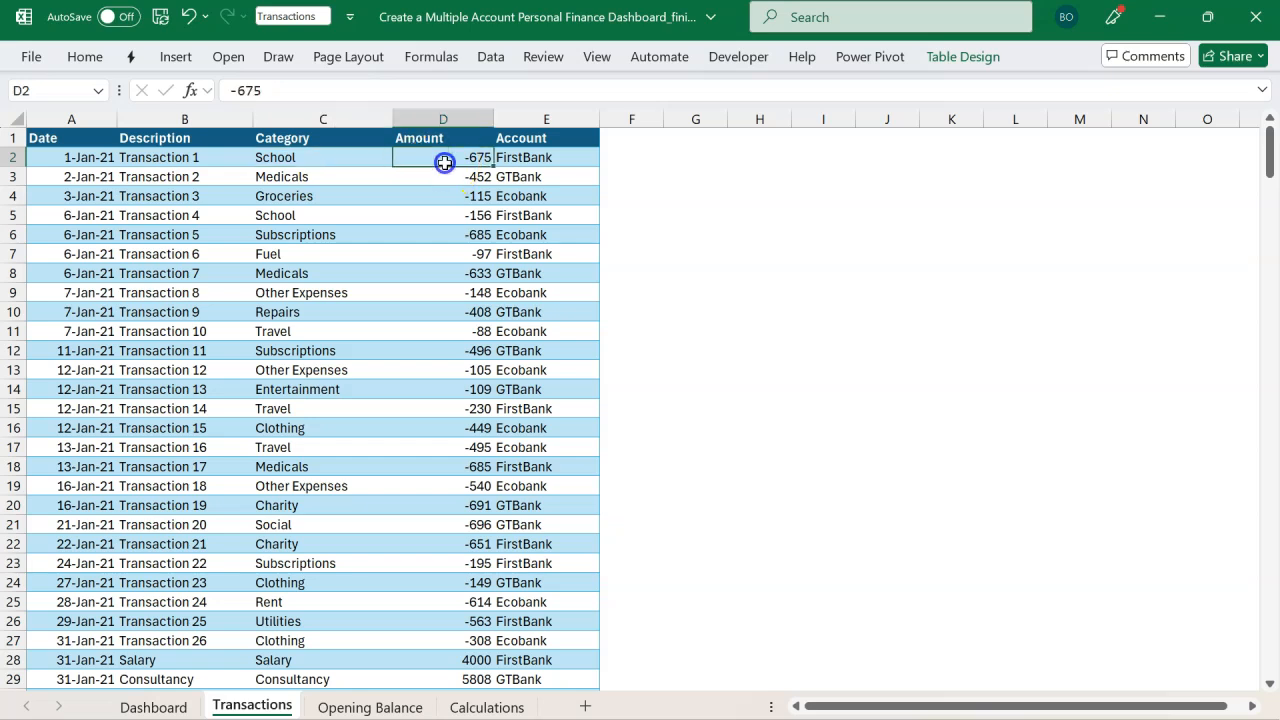
Step: Review the Amount and Account values and select the transactions table's header area
{"action": "mouse_move", "coordinate": [445, 162]}
{"action": "left_mouse_down"}
{"action": "mouse_move", "coordinate": [449, 226]}
{"action": "mouse_move", "coordinate": [459, 167]}
{"action": "left_mouse_up"}
{"action": "scroll", "coordinate": [474, 337], "scroll_direction": "down", "scroll_amount": 3}
{"action": "left_click_drag", "start_coordinate": [468, 530], "coordinate": [468, 549]}
{"action": "scroll", "coordinate": [468, 549], "scroll_direction": "up", "scroll_amount": 3}
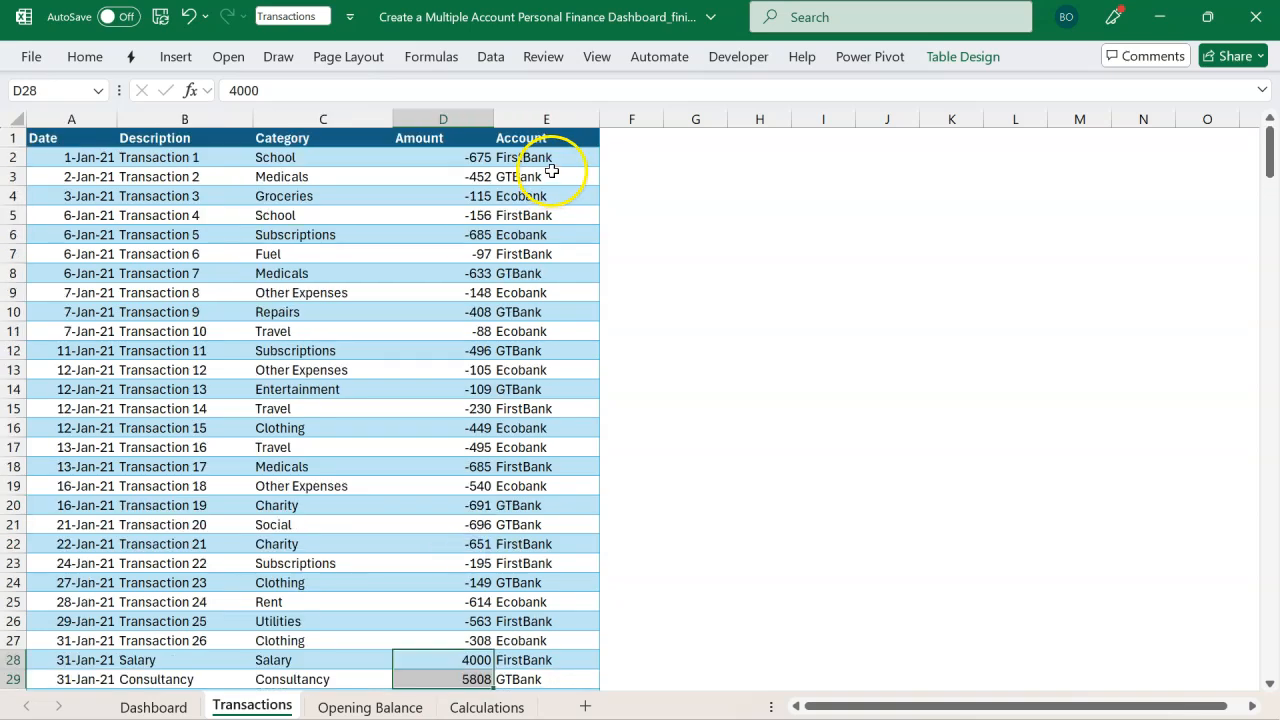
{"action": "left_click", "coordinate": [552, 162]}
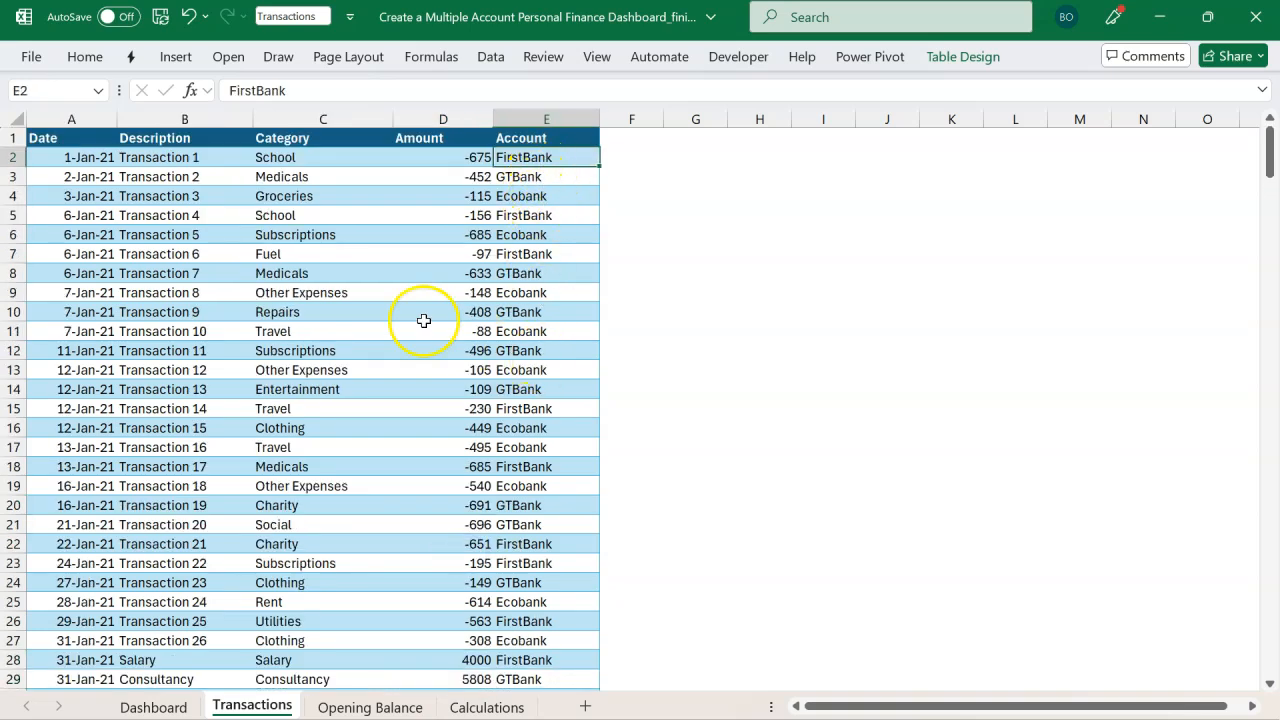
{"action": "left_click_drag", "start_coordinate": [94, 119], "coordinate": [497, 177]}
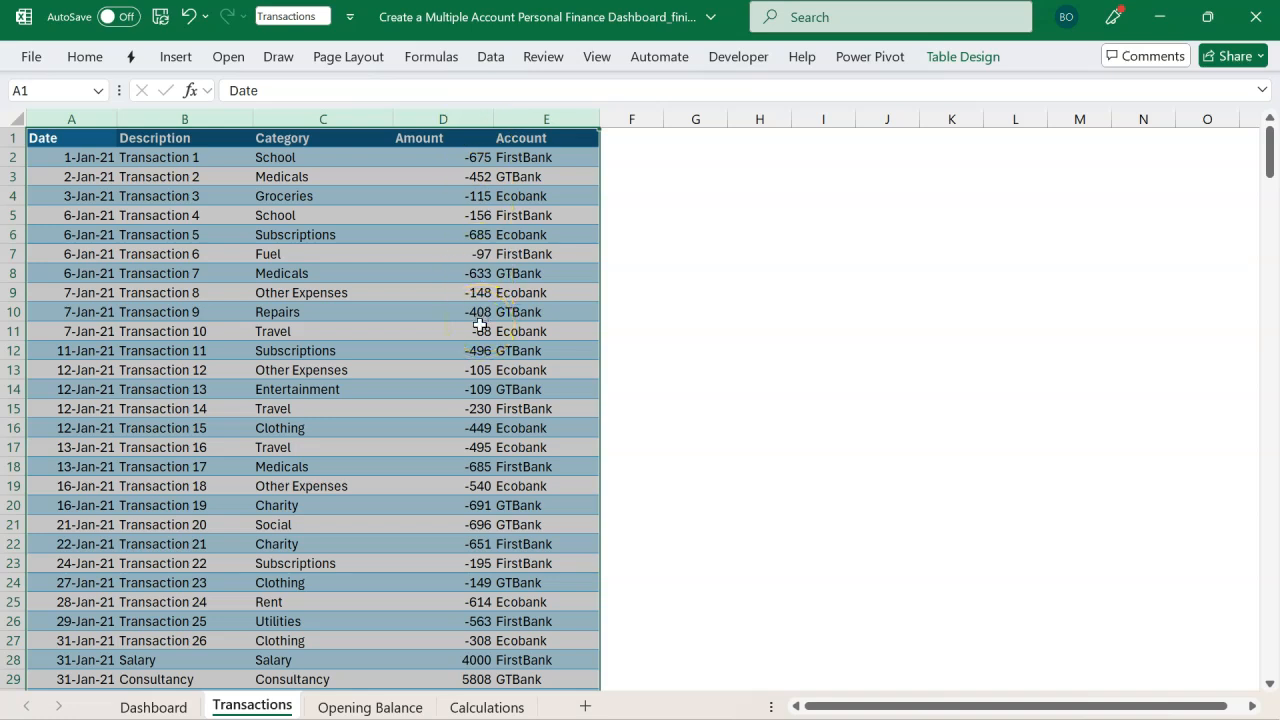
Step: Review the Opening Balance table and the pivot tables on the Calculations sheet
{"action": "left_click", "coordinate": [378, 707]}
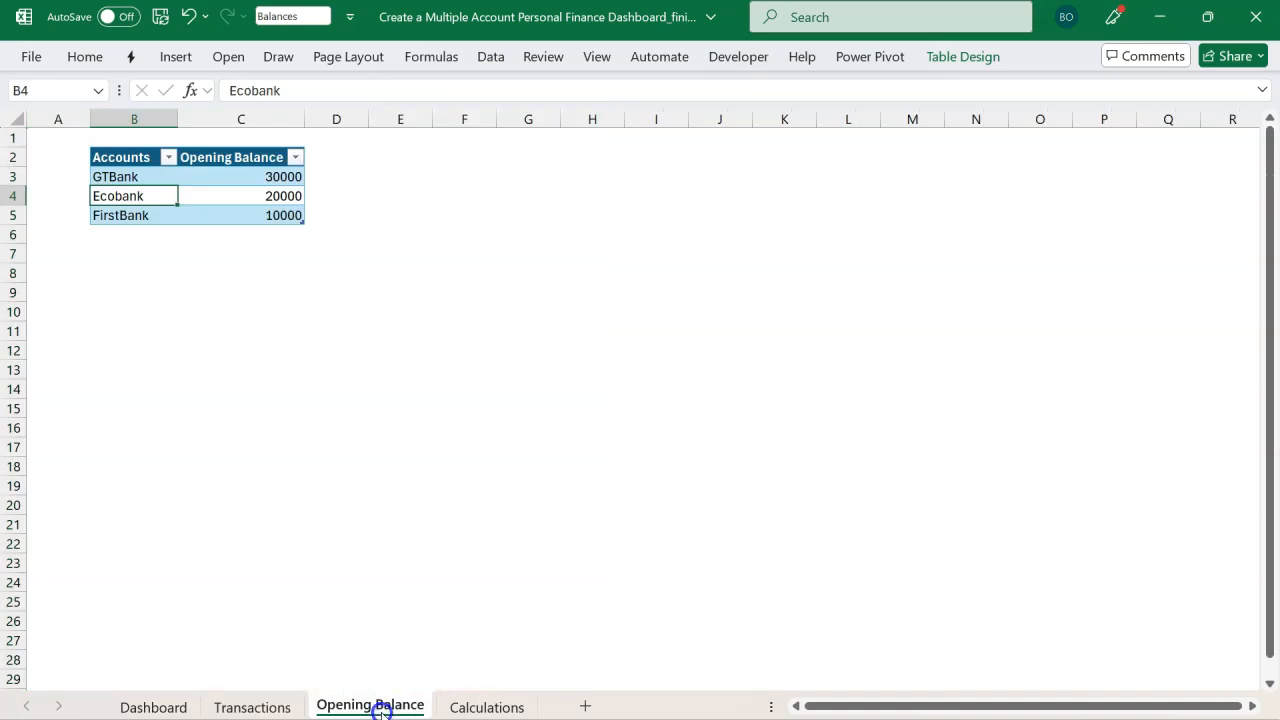
{"action": "left_click", "coordinate": [364, 335]}
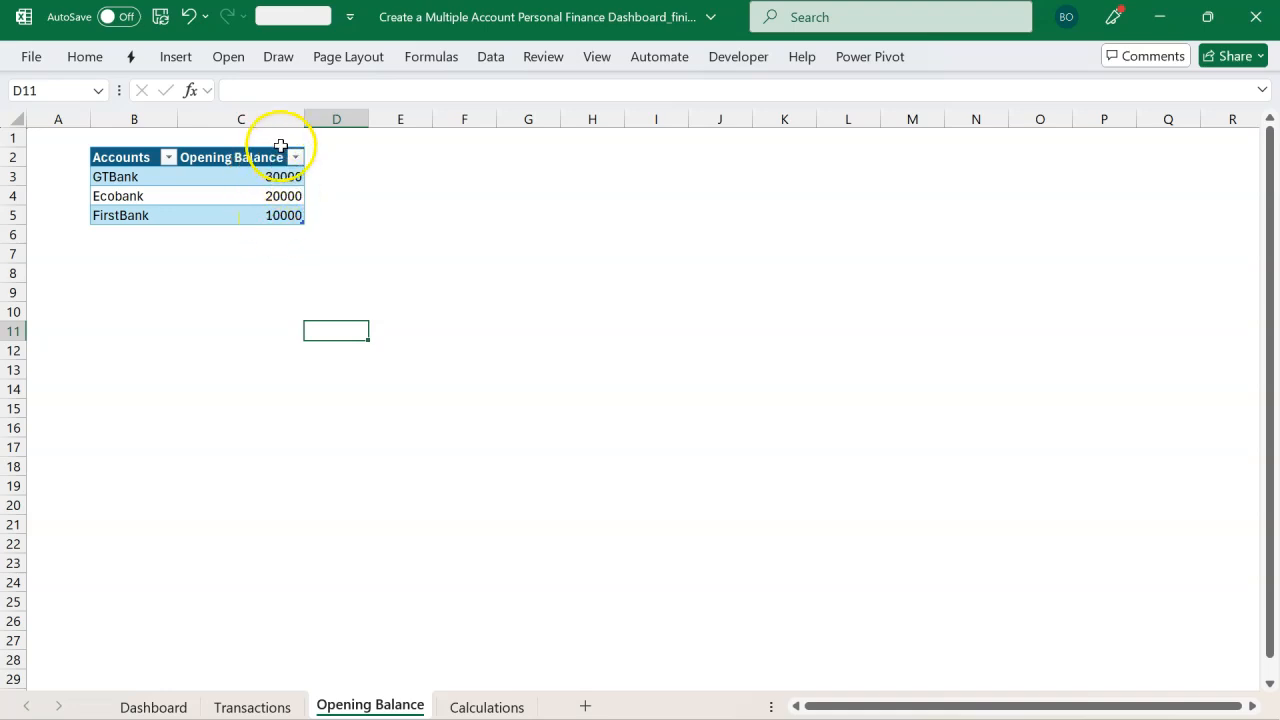
{"action": "left_click", "coordinate": [480, 705]}
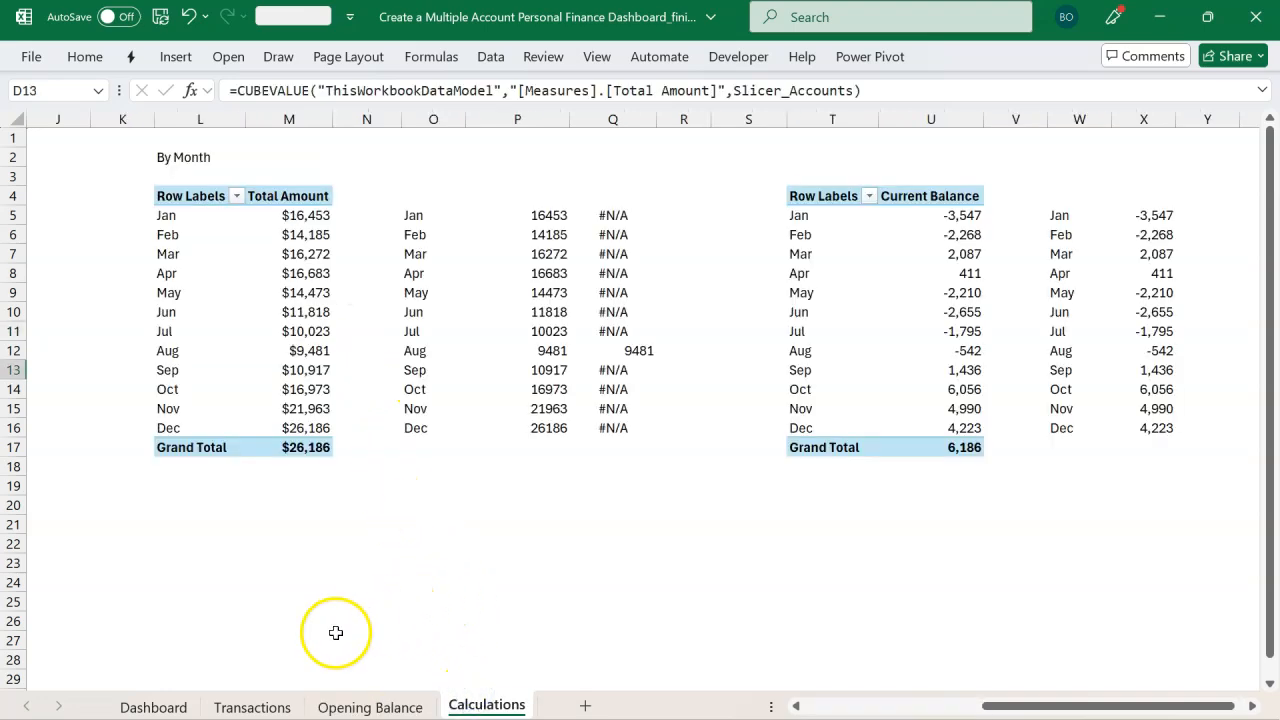
Step: Switch to the starting workbook and inspect its empty dashboard layout
{"action": "left_click", "coordinate": [184, 705]}
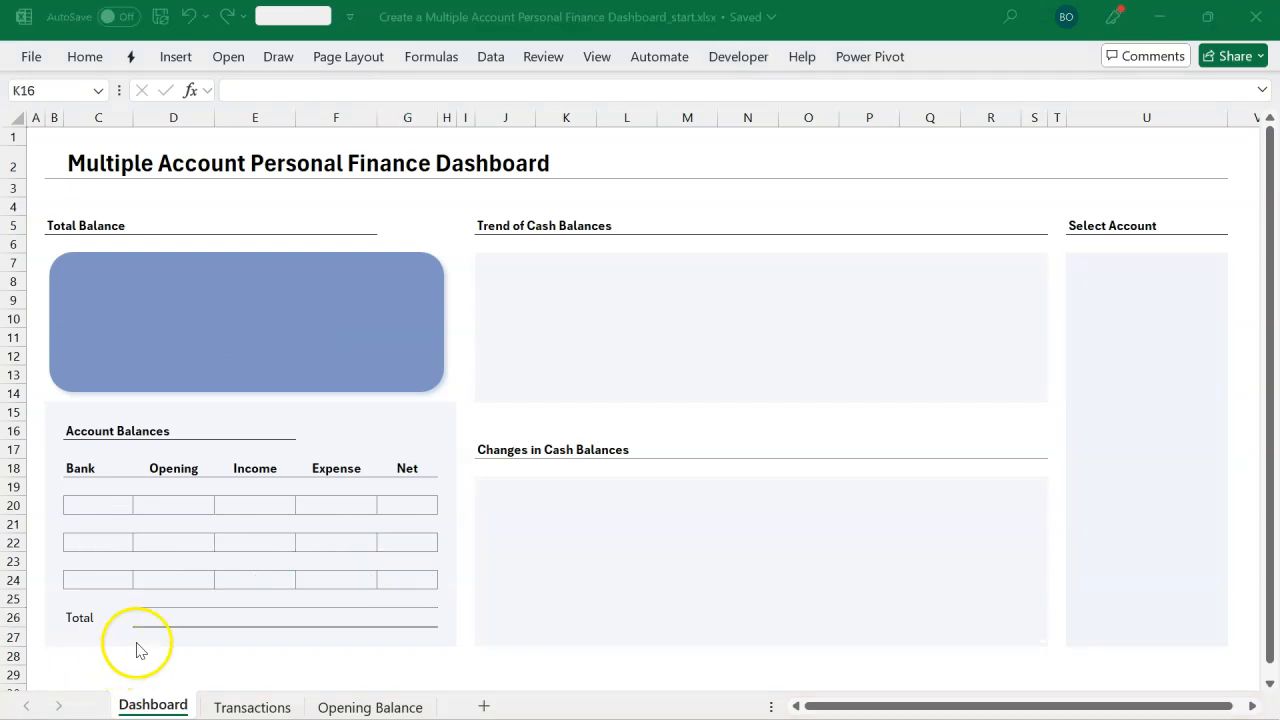
{"action": "left_click", "coordinate": [432, 547]}
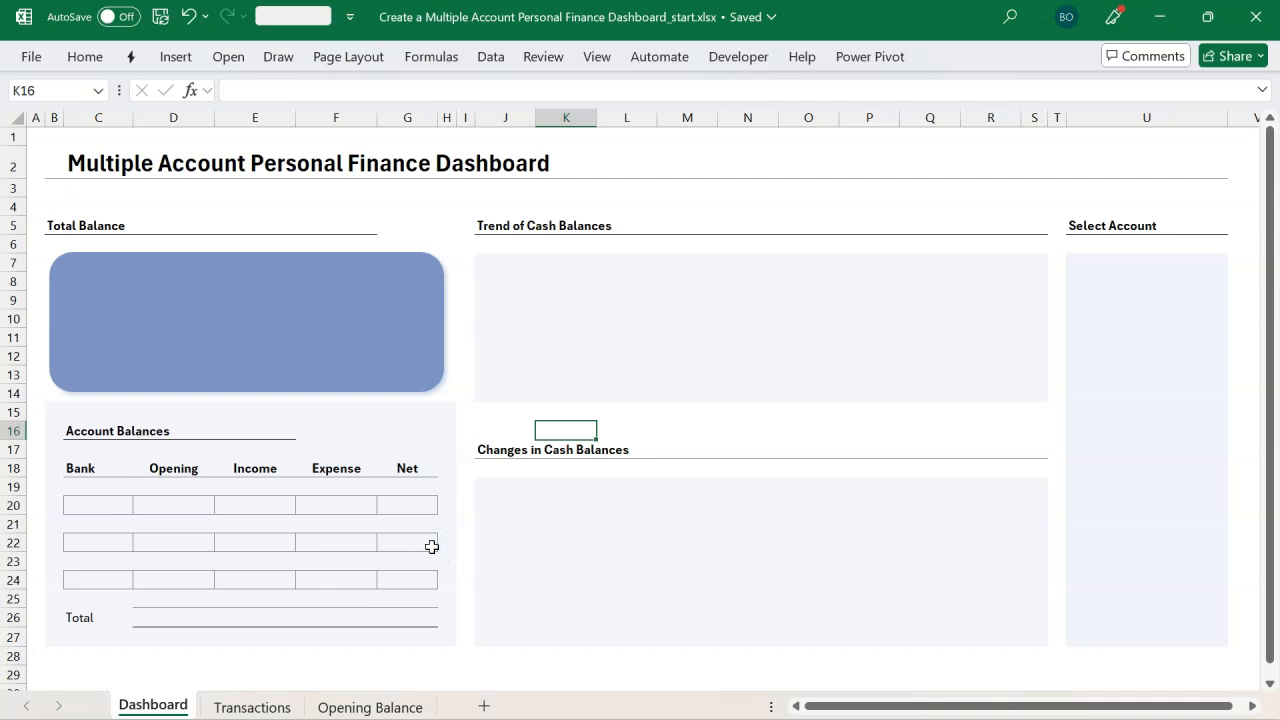
{"action": "left_click", "coordinate": [481, 450]}
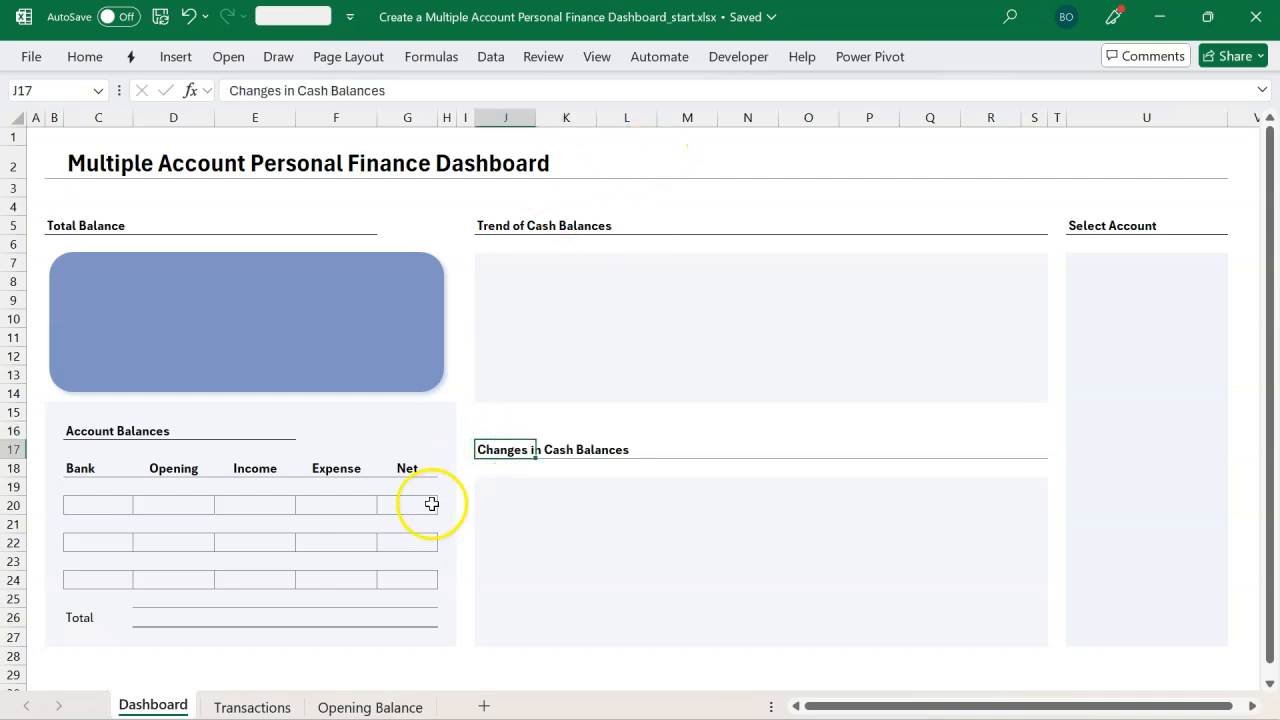
Step: Check the table names of the Transactions and Opening Balance tables in the starting workbook
{"action": "left_click", "coordinate": [254, 706]}
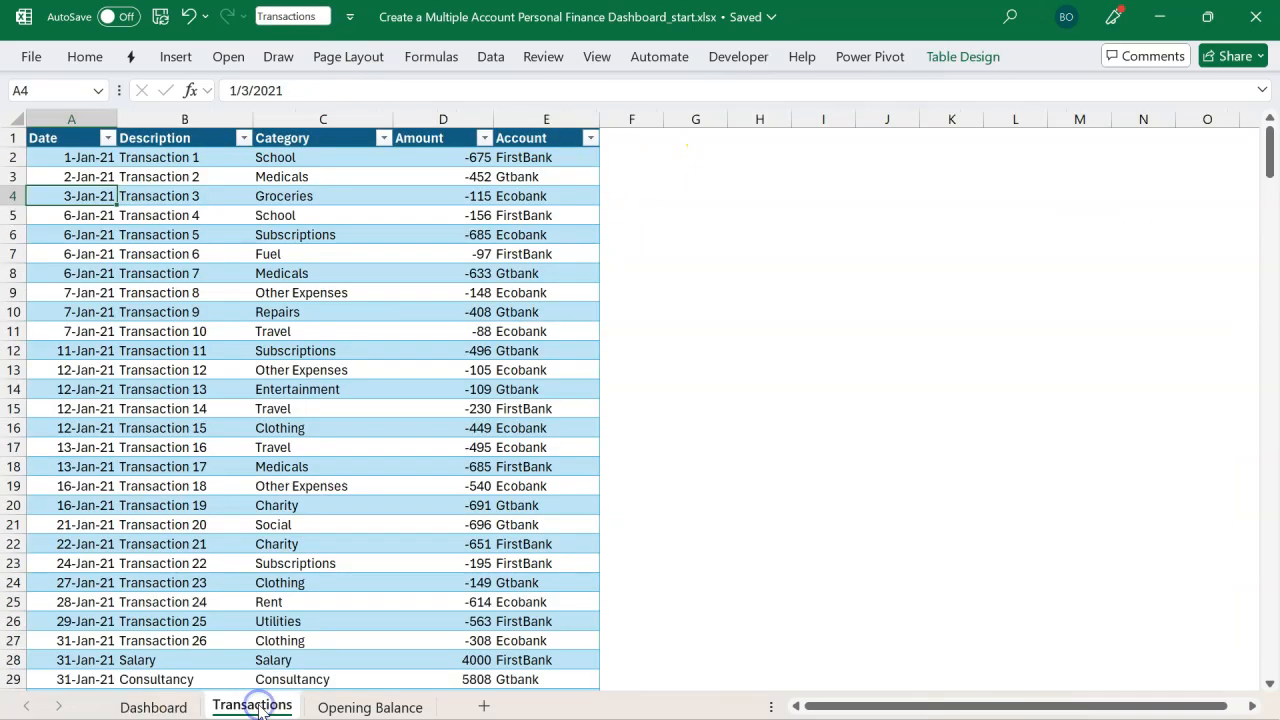
{"action": "left_click", "coordinate": [314, 442]}
{"action": "left_click", "coordinate": [310, 348]}
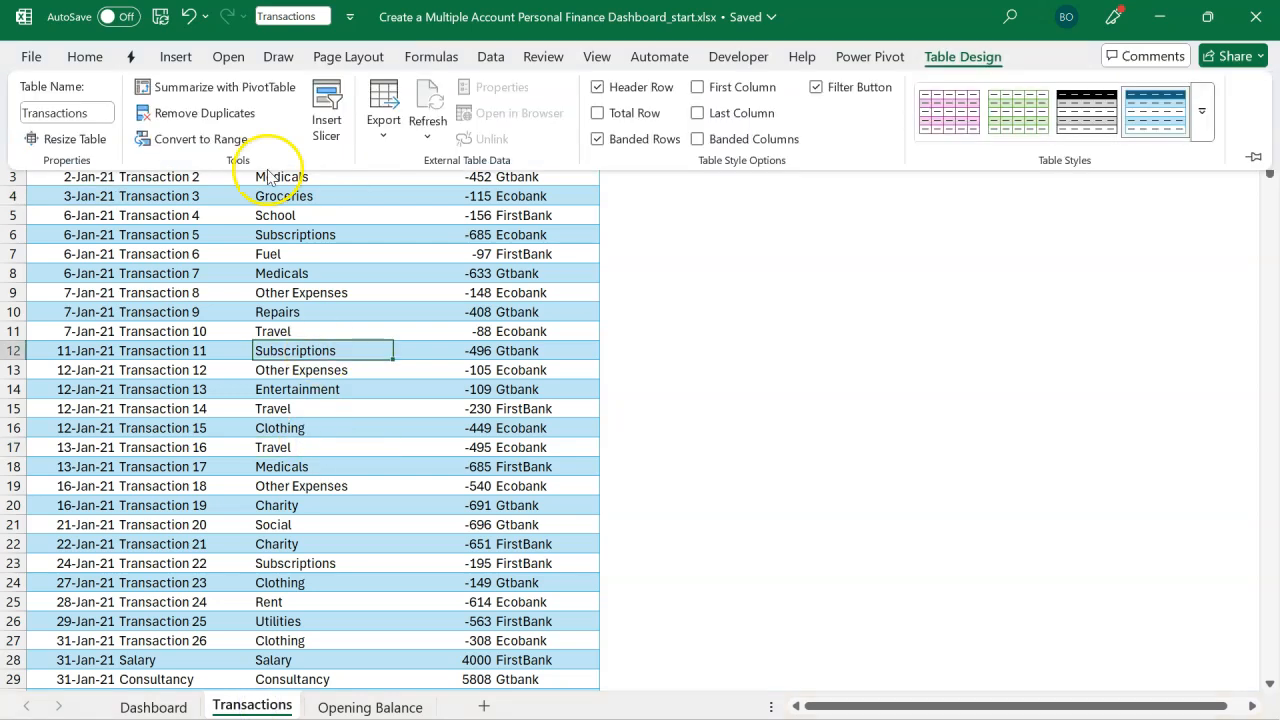
{"action": "left_click", "coordinate": [183, 229]}
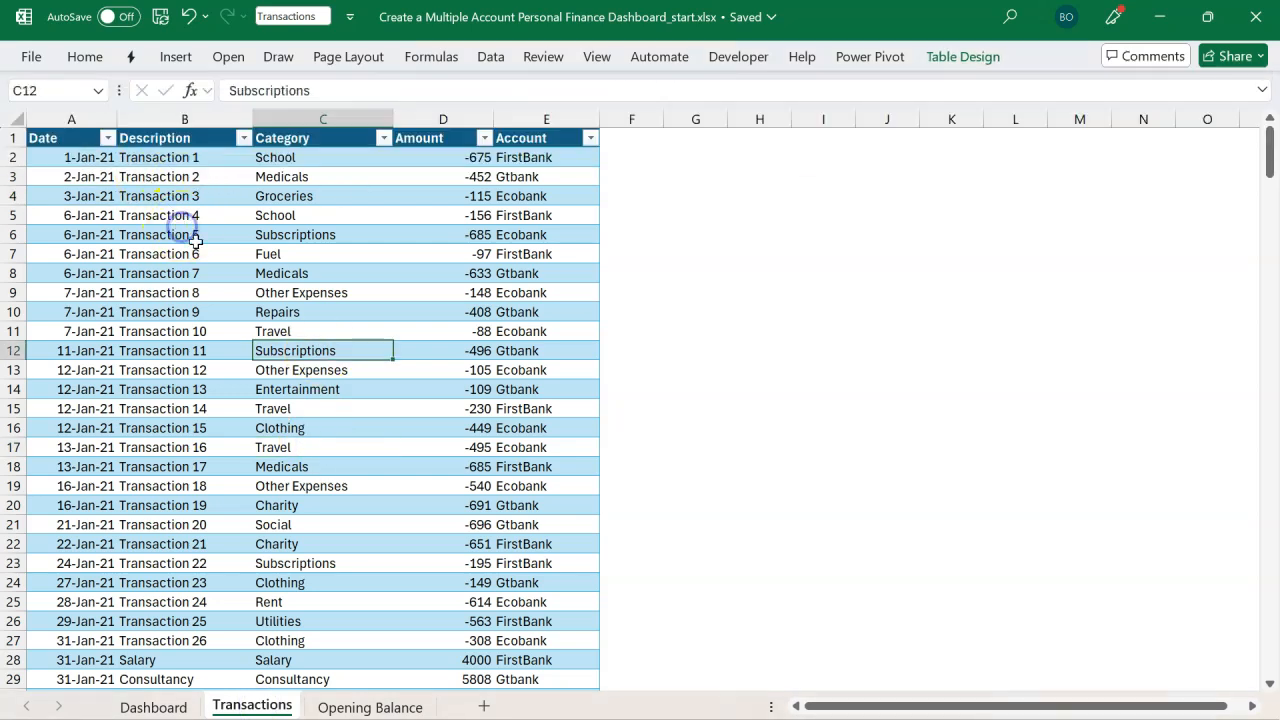
{"action": "left_click", "coordinate": [350, 706]}
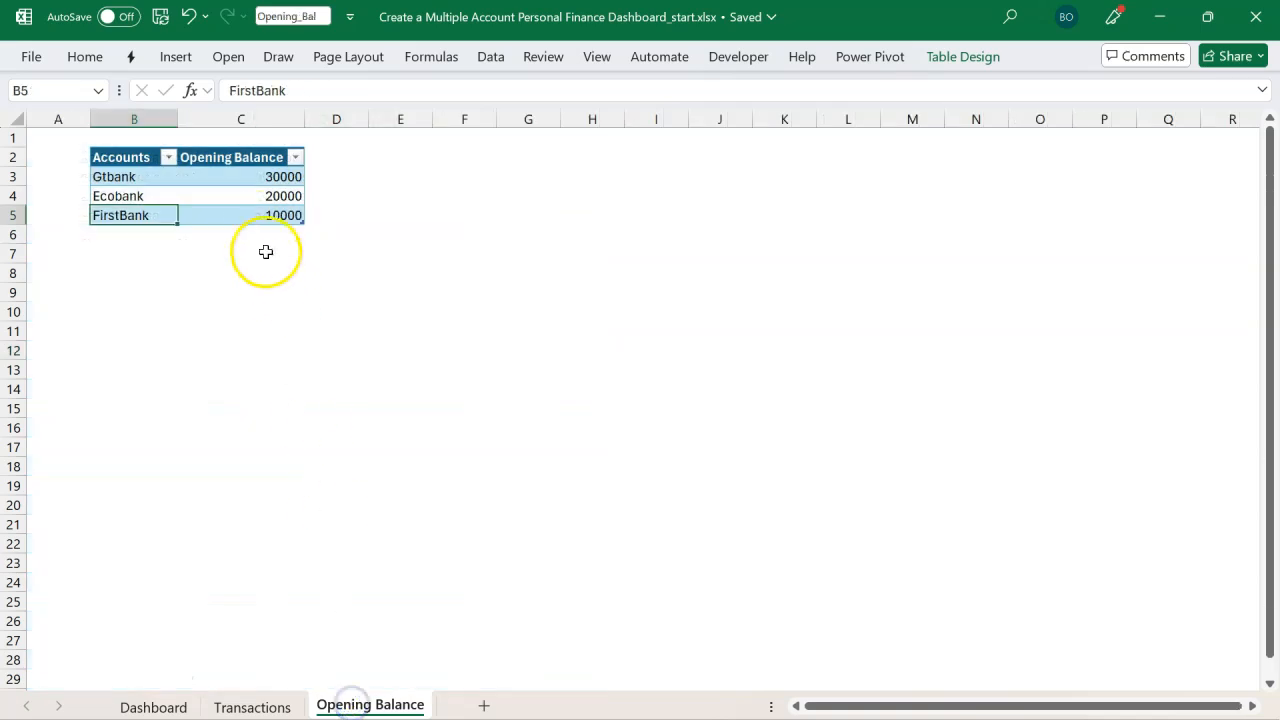
Step: Review the Opening Balance and Transactions tables and their table names
{"action": "left_click", "coordinate": [255, 197]}
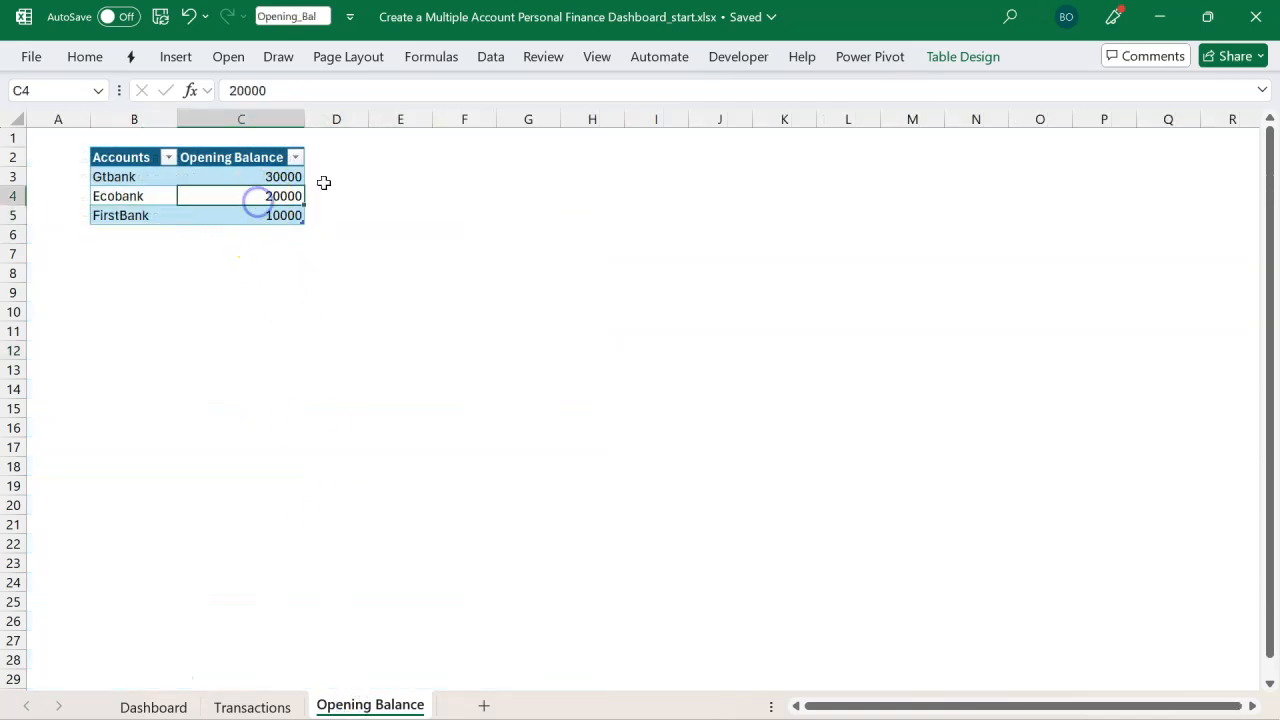
{"action": "left_click", "coordinate": [955, 60]}
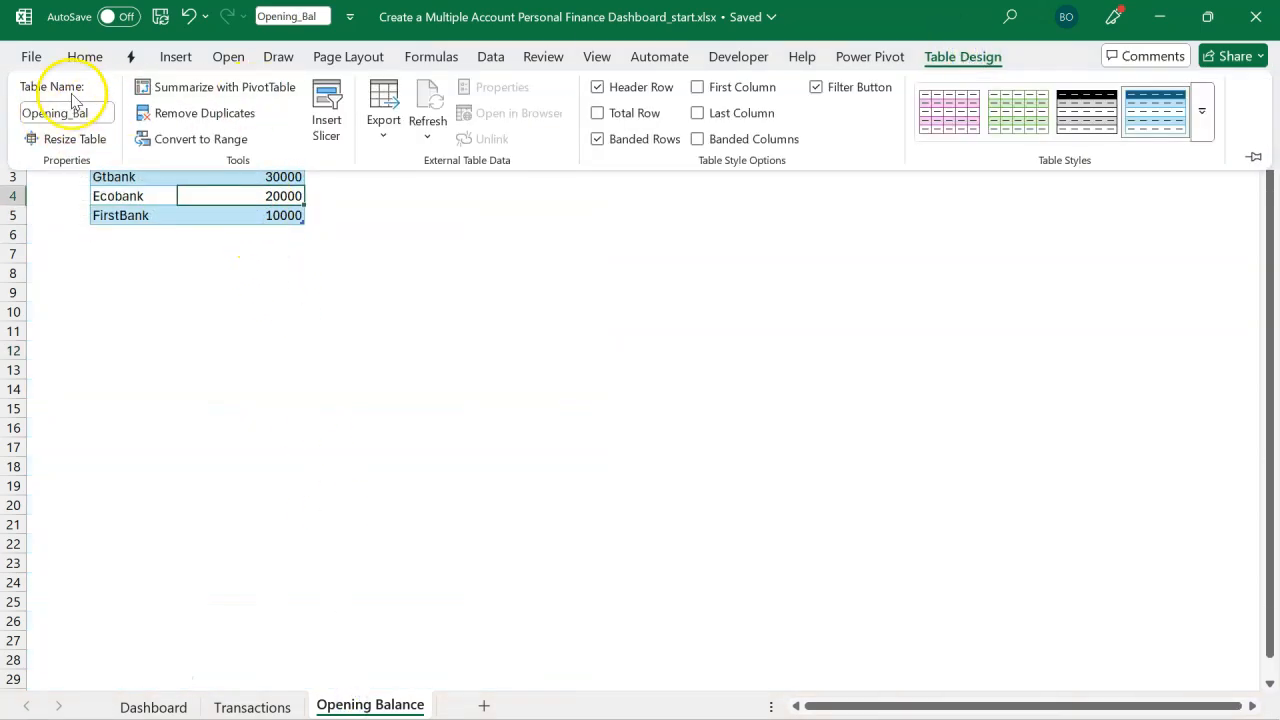
{"action": "left_click", "coordinate": [123, 223]}
{"action": "left_click", "coordinate": [290, 700]}
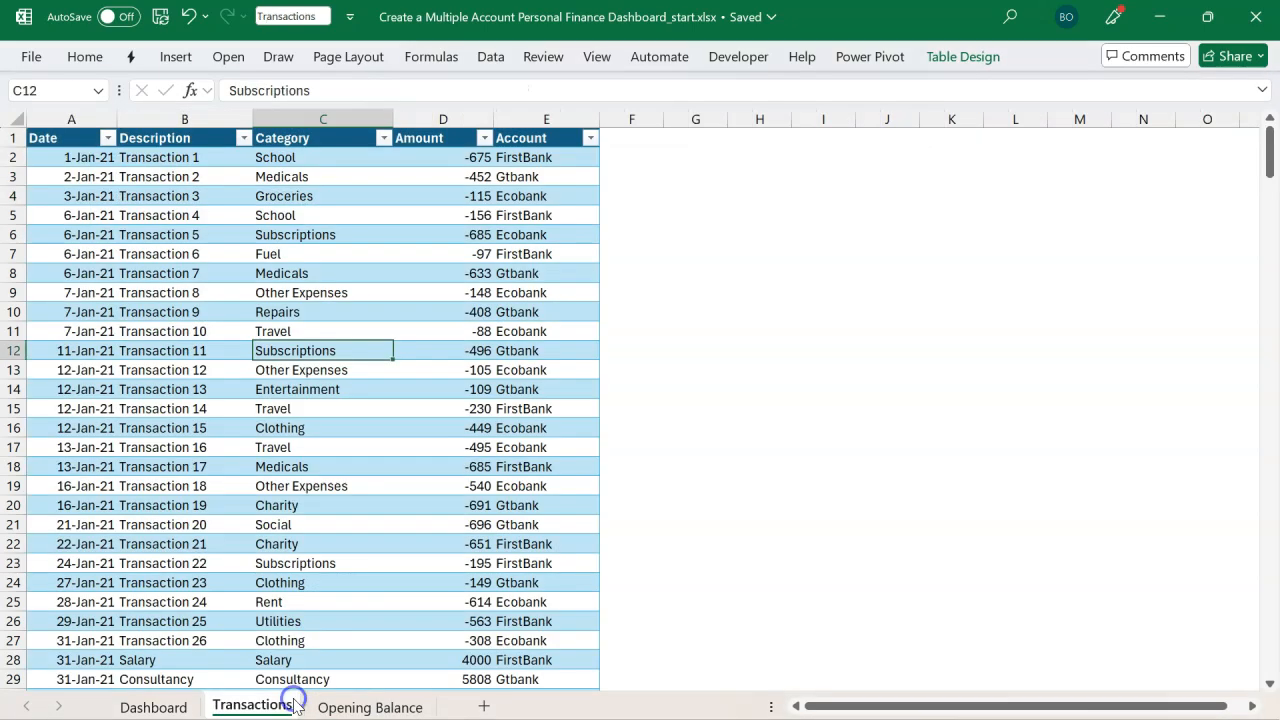
{"action": "left_click", "coordinate": [498, 544]}
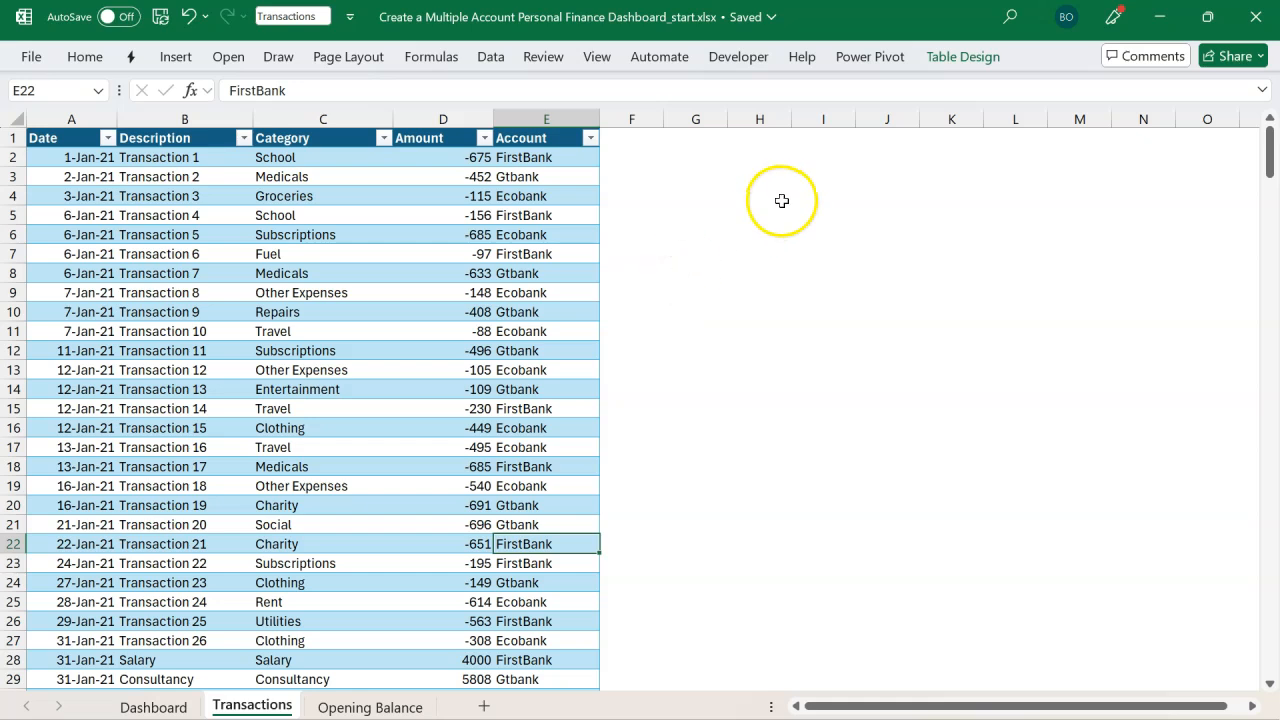
{"action": "left_click", "coordinate": [860, 66]}
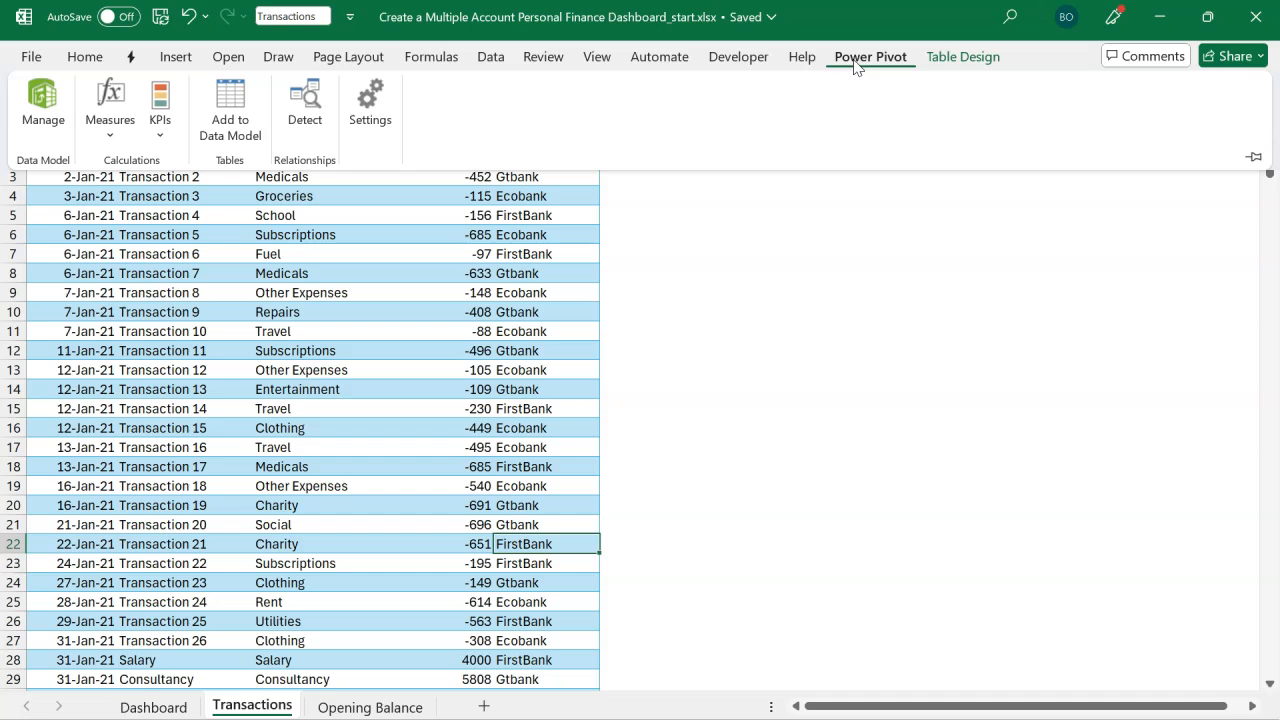
{"action": "left_click", "coordinate": [604, 325]}
{"action": "left_click", "coordinate": [552, 318]}
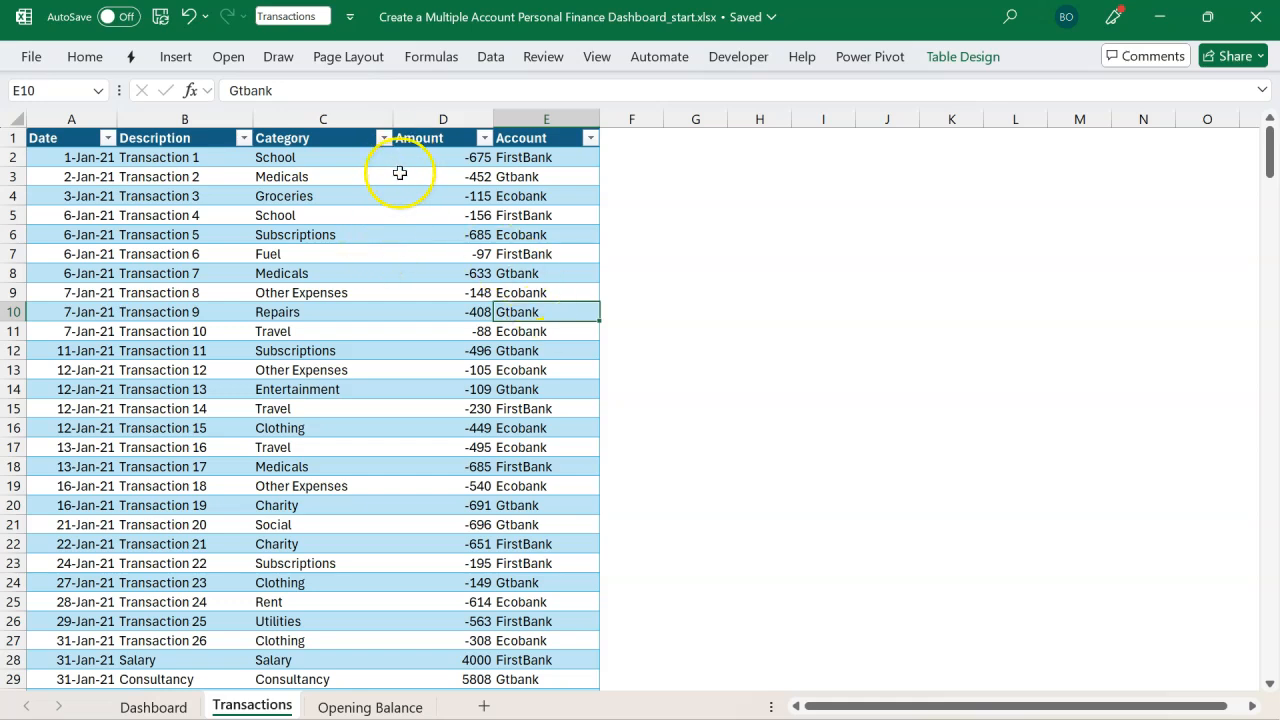
{"action": "left_click", "coordinate": [539, 110]}
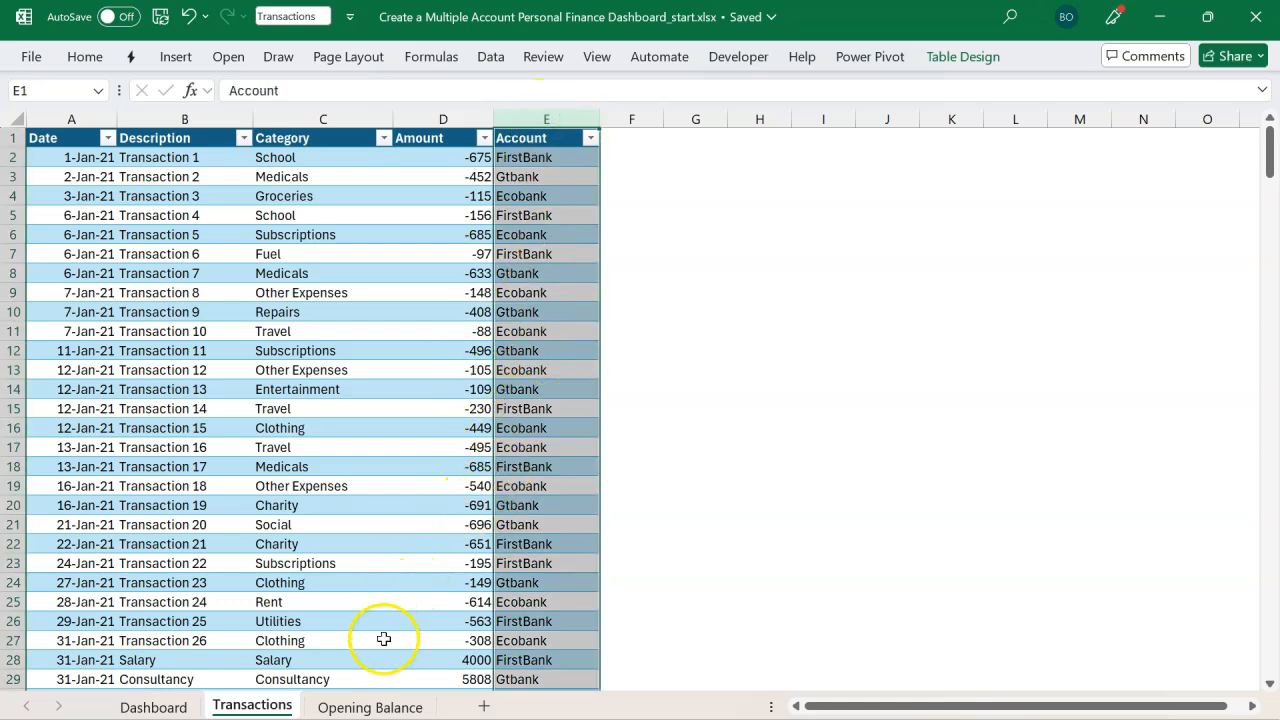
{"action": "left_click", "coordinate": [370, 708]}
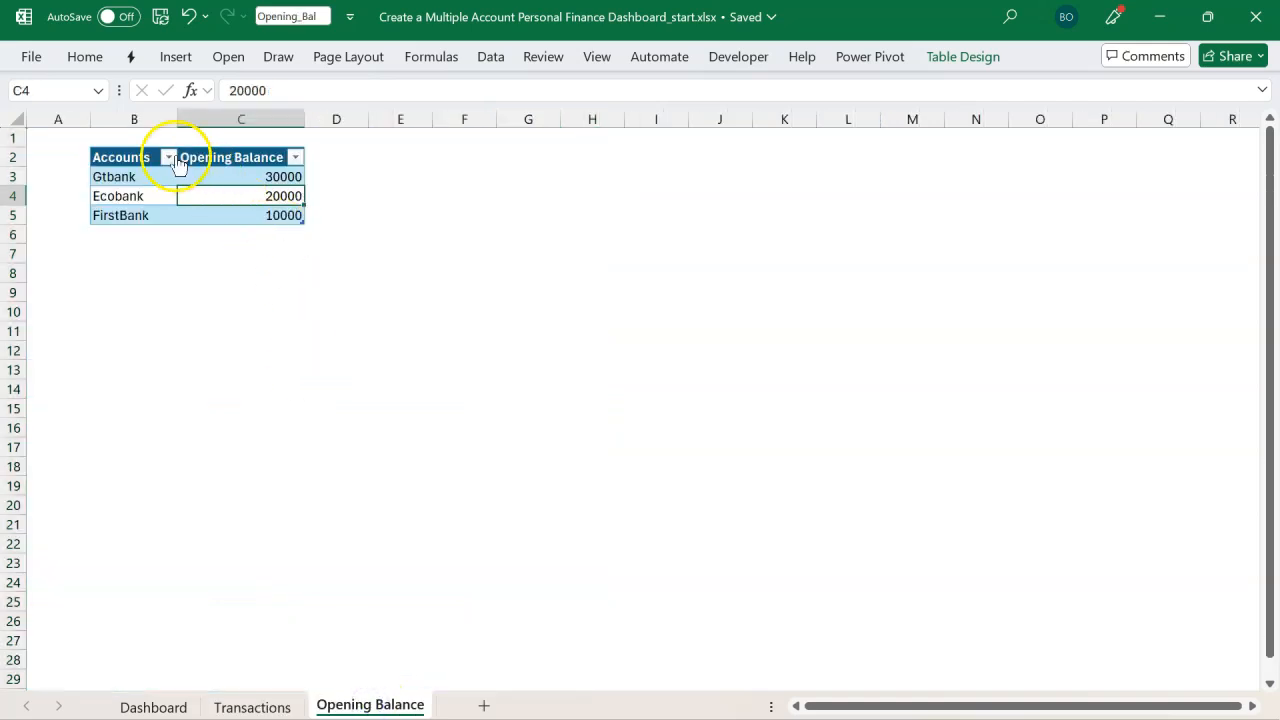
{"action": "left_click", "coordinate": [133, 119]}
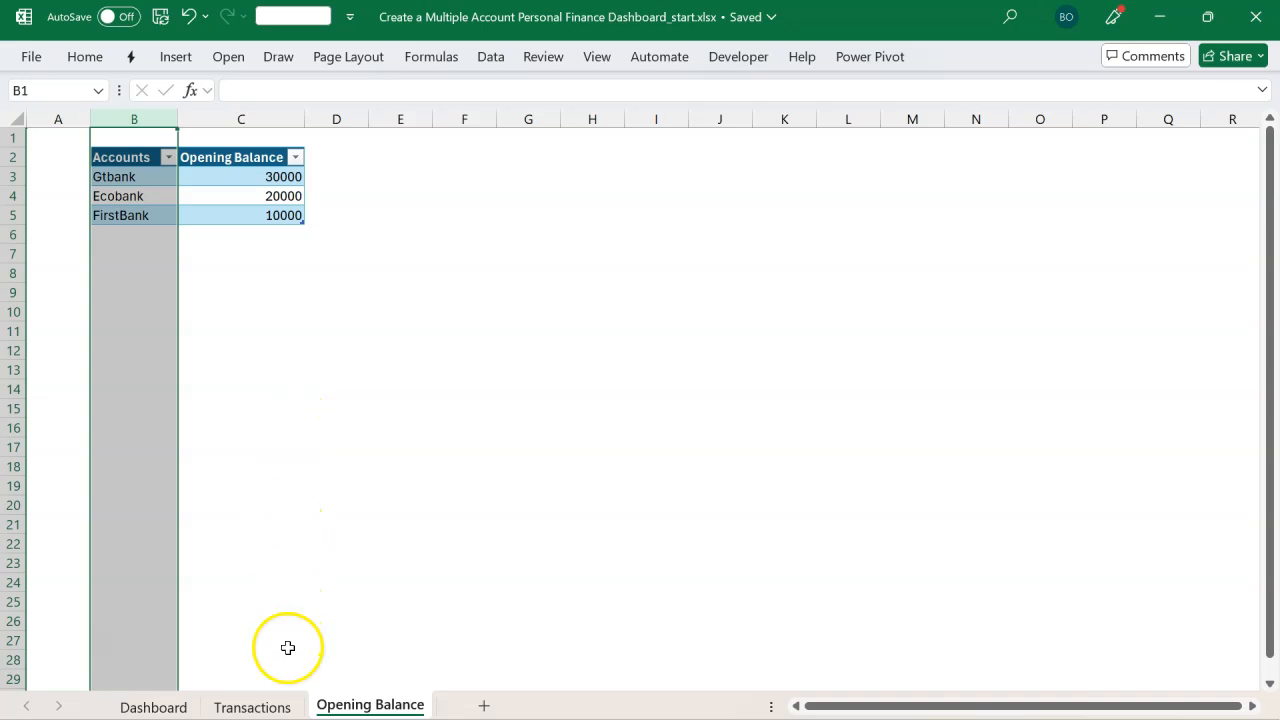
{"action": "left_click", "coordinate": [277, 705]}
{"action": "left_click", "coordinate": [390, 424]}
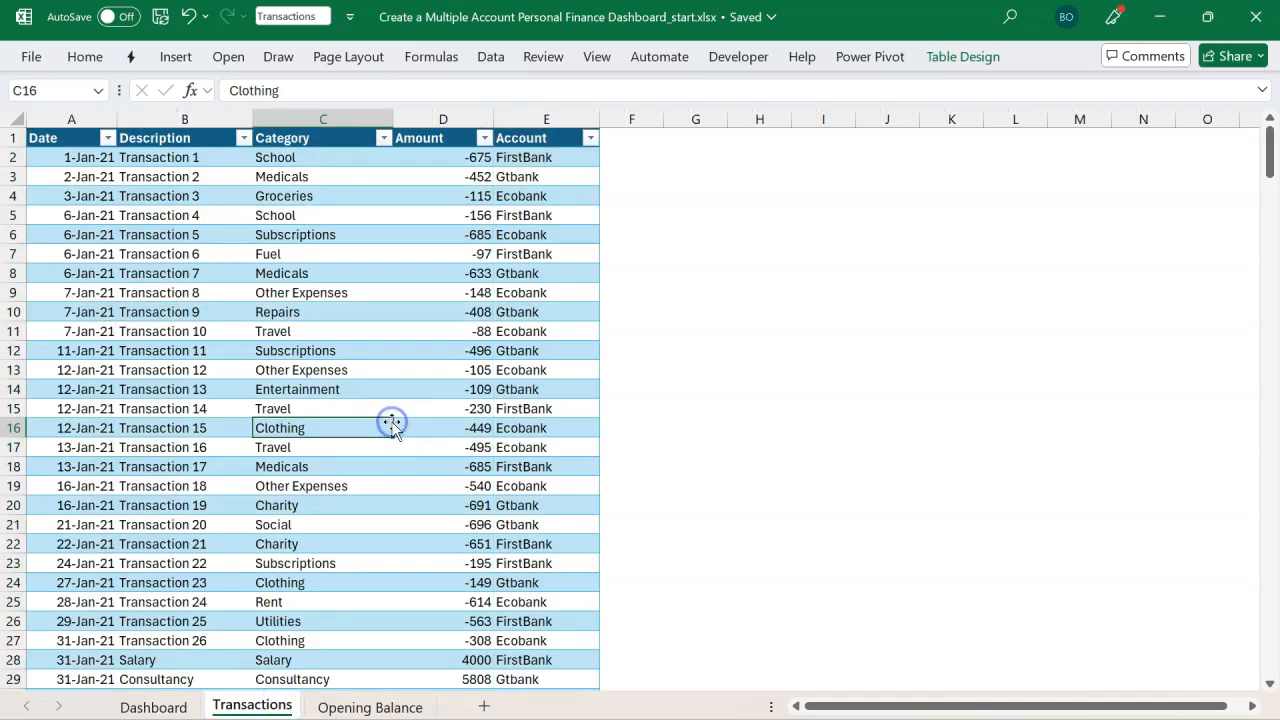
{"action": "left_click", "coordinate": [498, 386]}
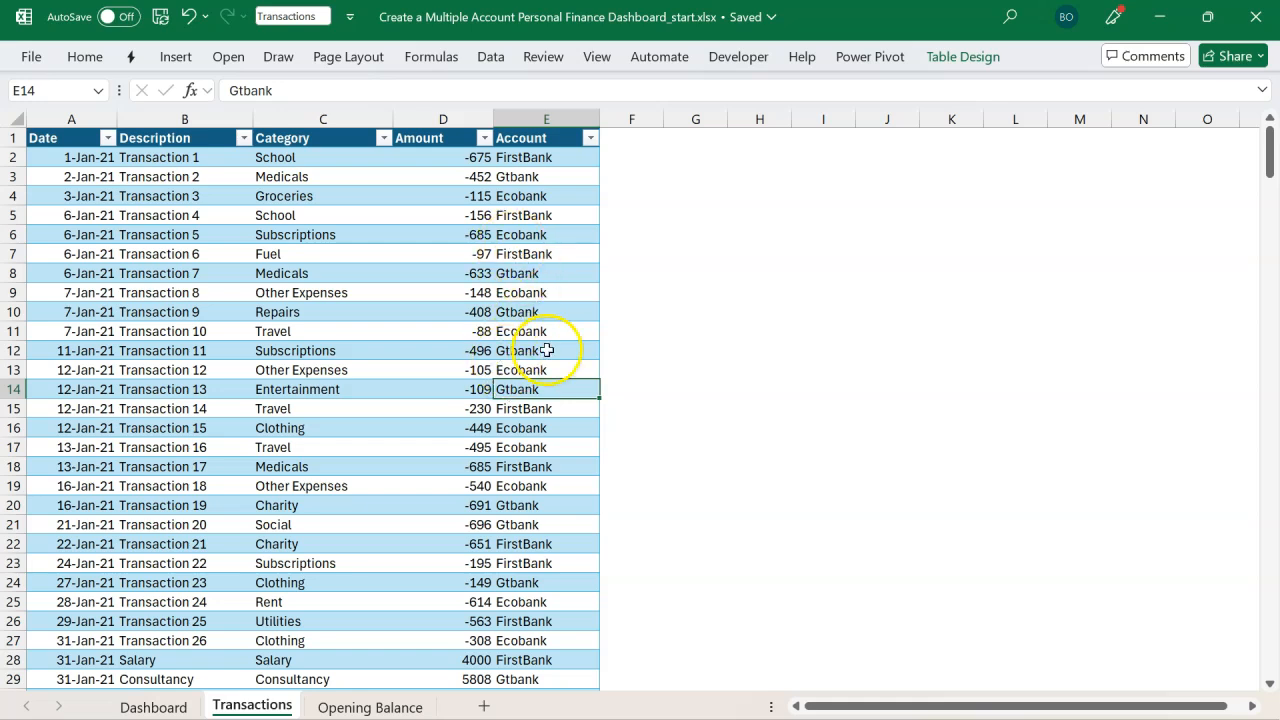
Step: Add the Transactions table to the Power Pivot data model and close the Power Pivot window
{"action": "left_click", "coordinate": [490, 57]}
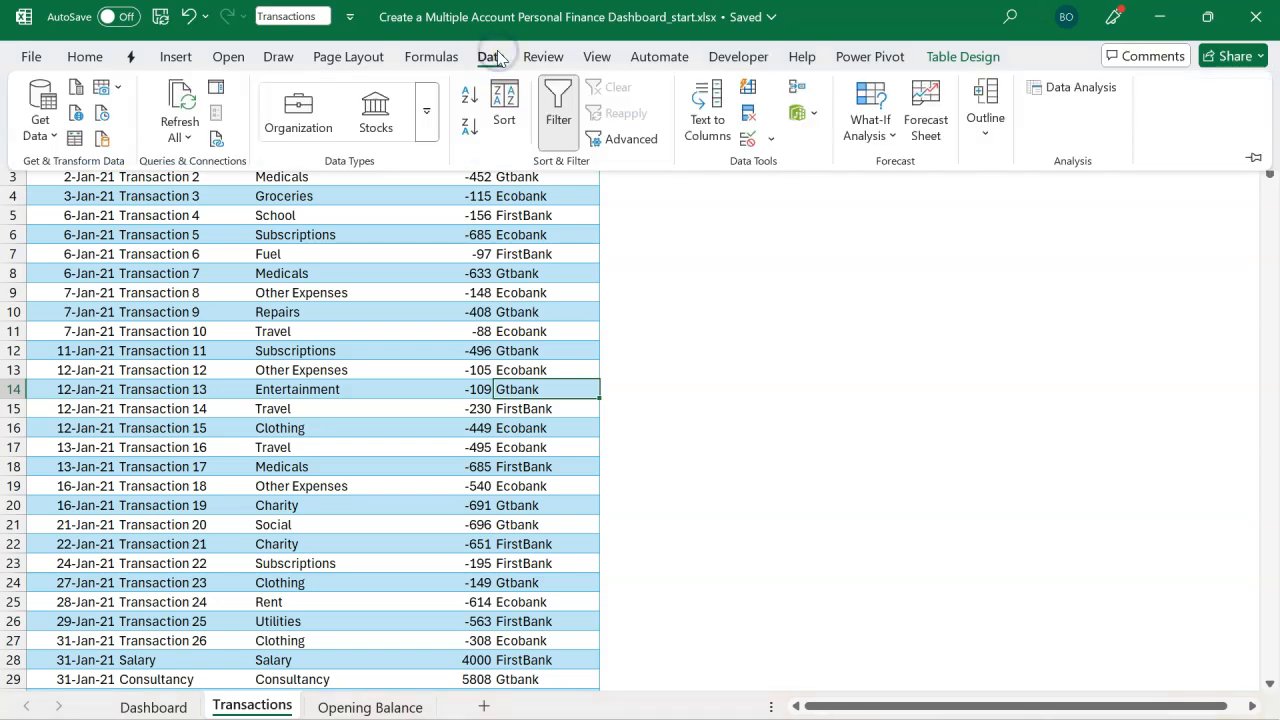
{"action": "left_click", "coordinate": [810, 122]}
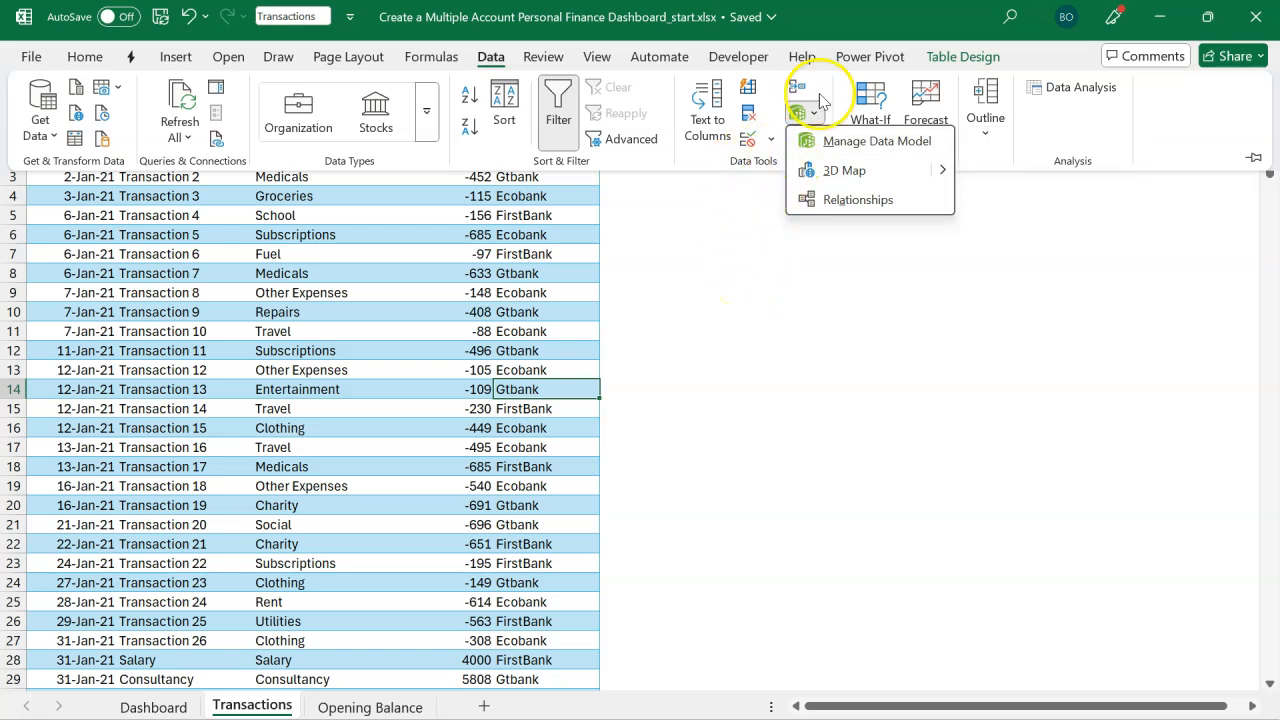
{"action": "left_click", "coordinate": [862, 60]}
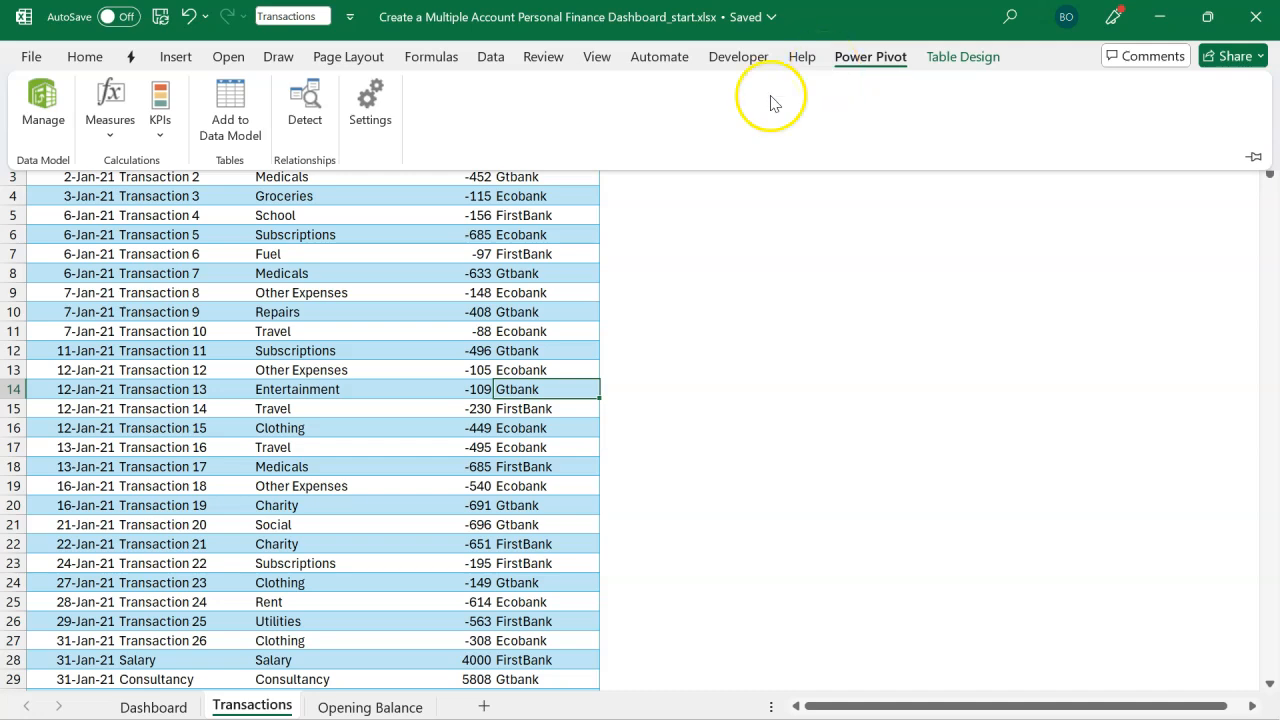
{"action": "left_click", "coordinate": [508, 310]}
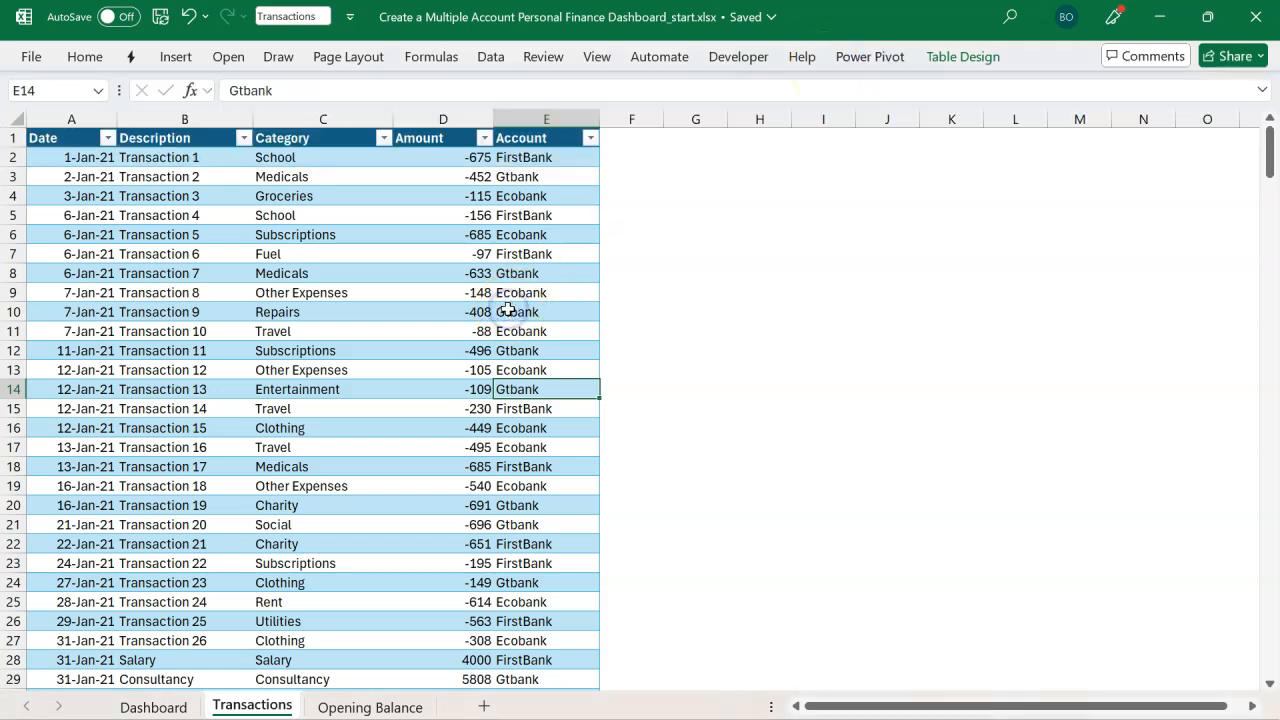
{"action": "left_click", "coordinate": [343, 405]}
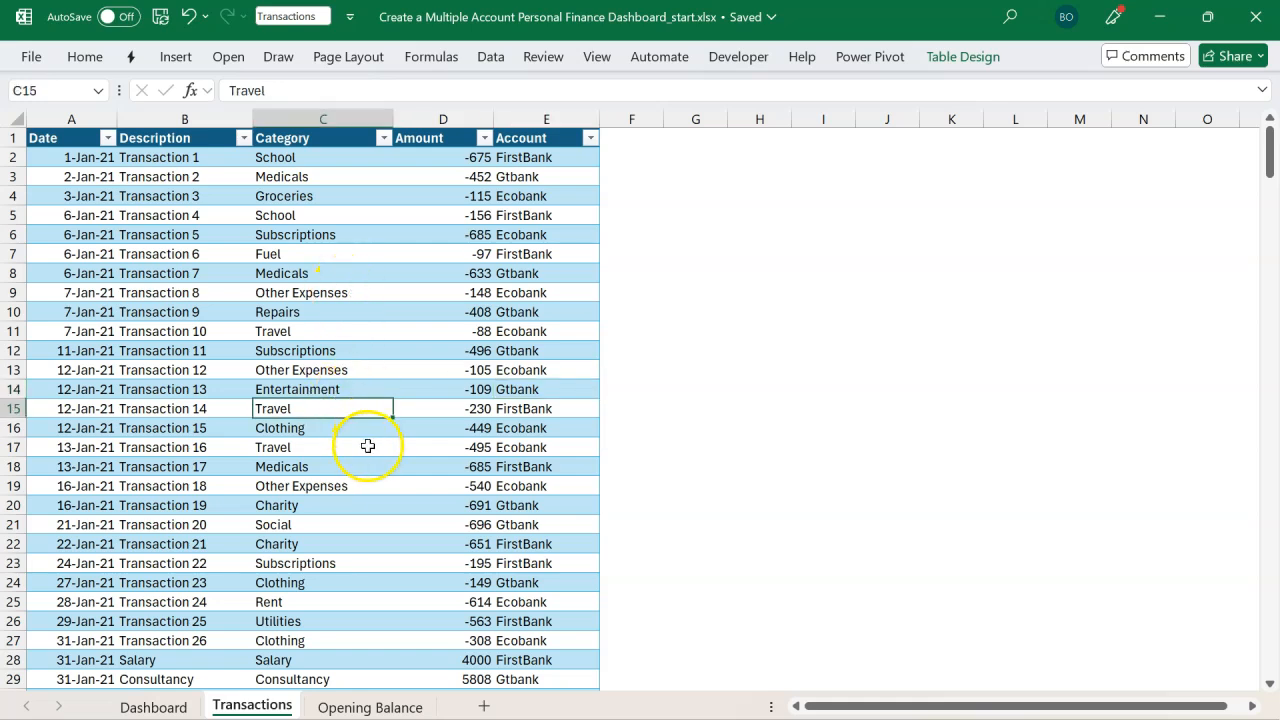
{"action": "left_click", "coordinate": [868, 56]}
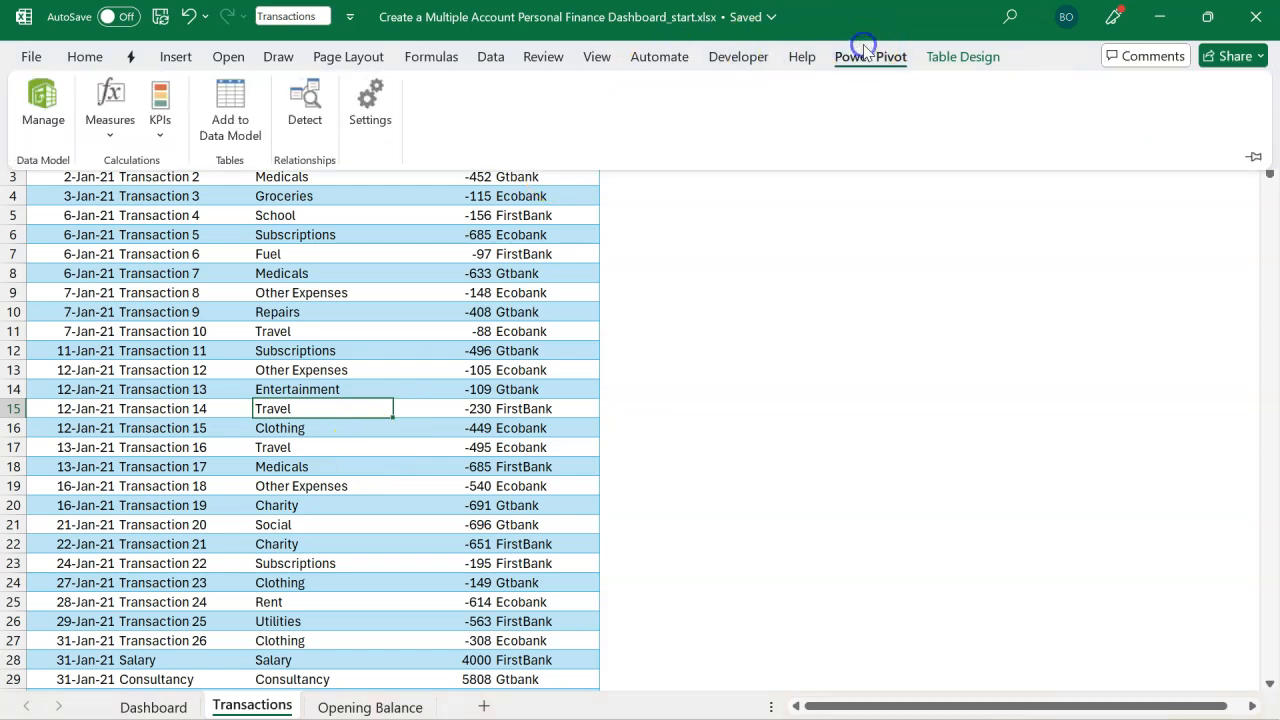
{"action": "left_click", "coordinate": [230, 130]}
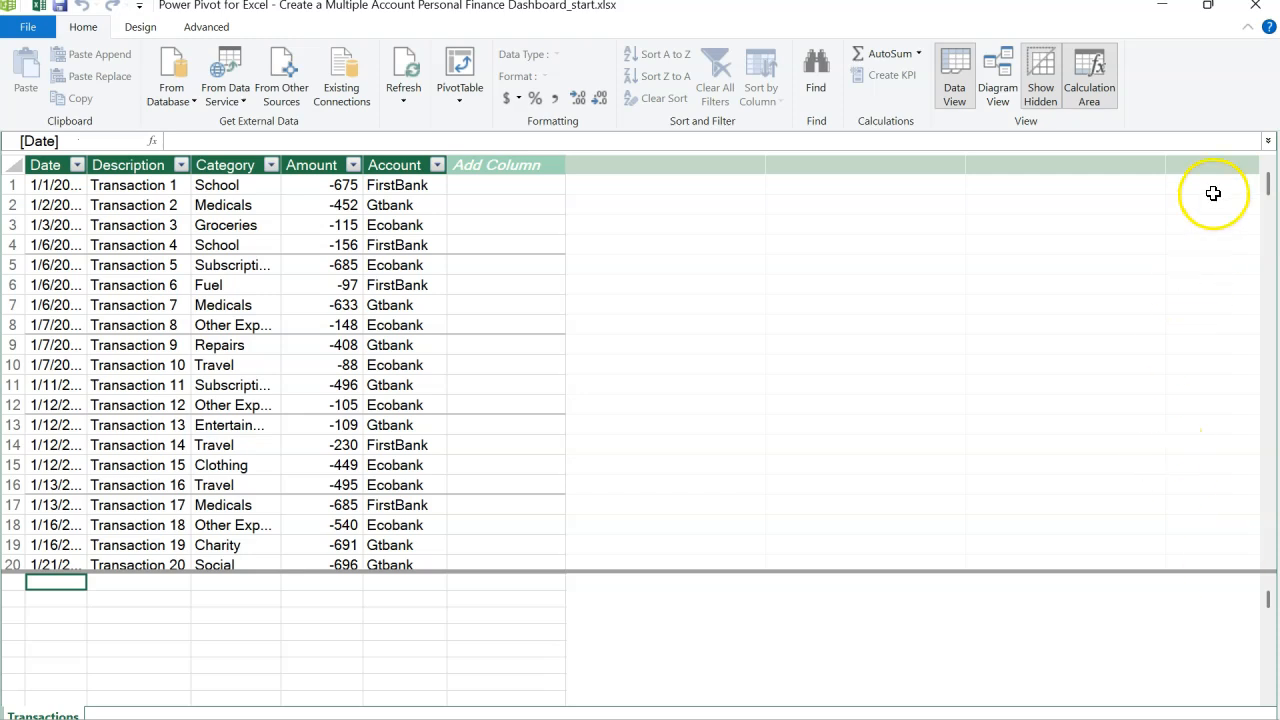
{"action": "left_click", "coordinate": [1257, 10]}
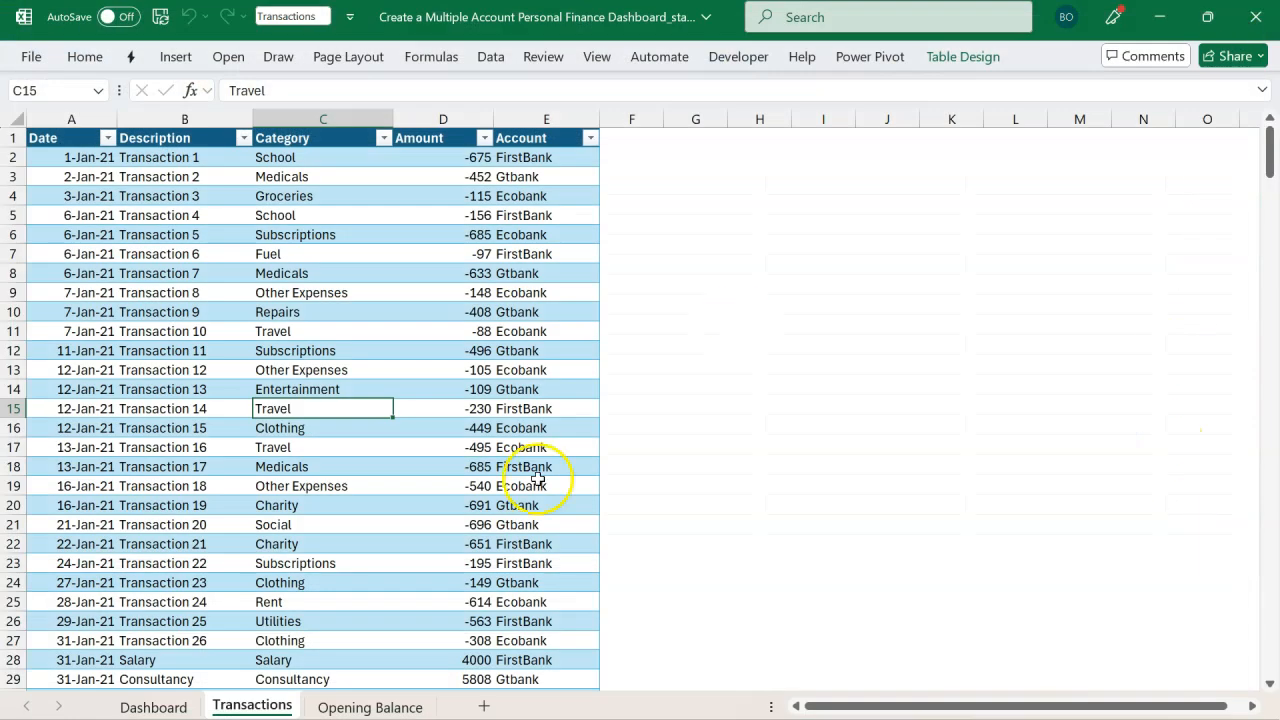
Step: Add the Opening Balance table to the Power Pivot data model
{"action": "left_click", "coordinate": [385, 707]}
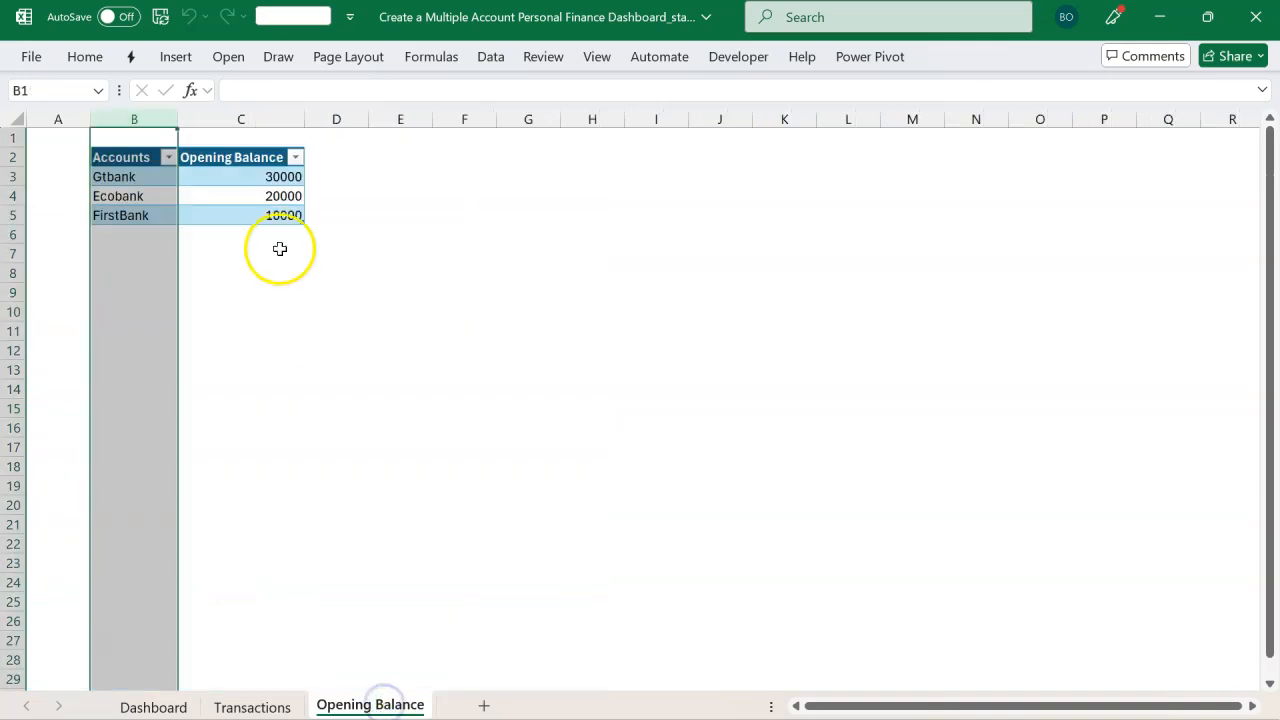
{"action": "left_click", "coordinate": [248, 213]}
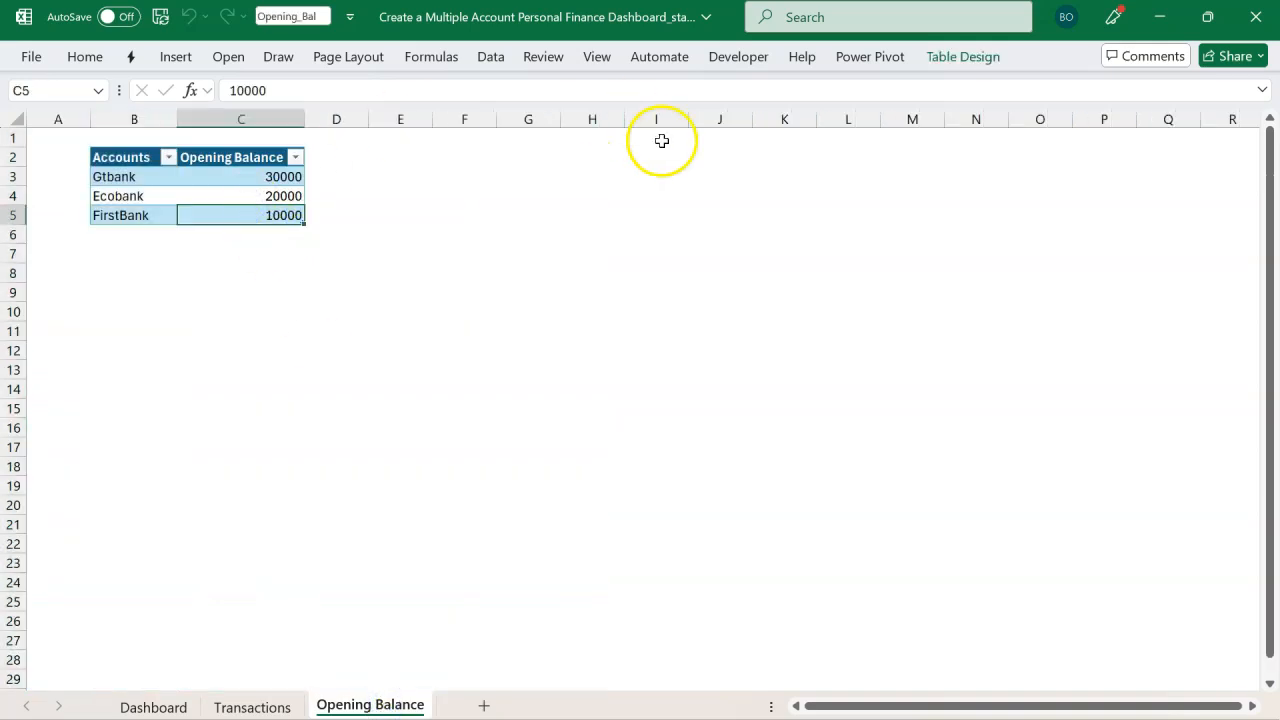
{"action": "left_click", "coordinate": [866, 60]}
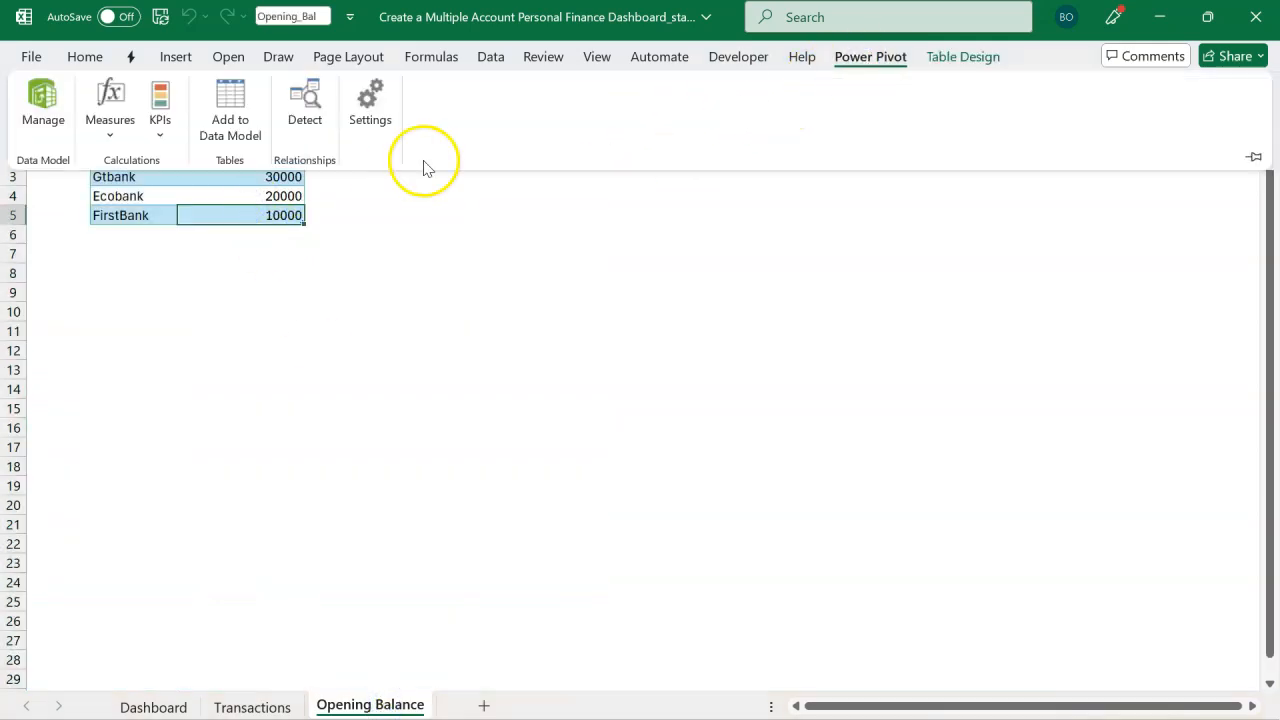
{"action": "left_click", "coordinate": [237, 128]}
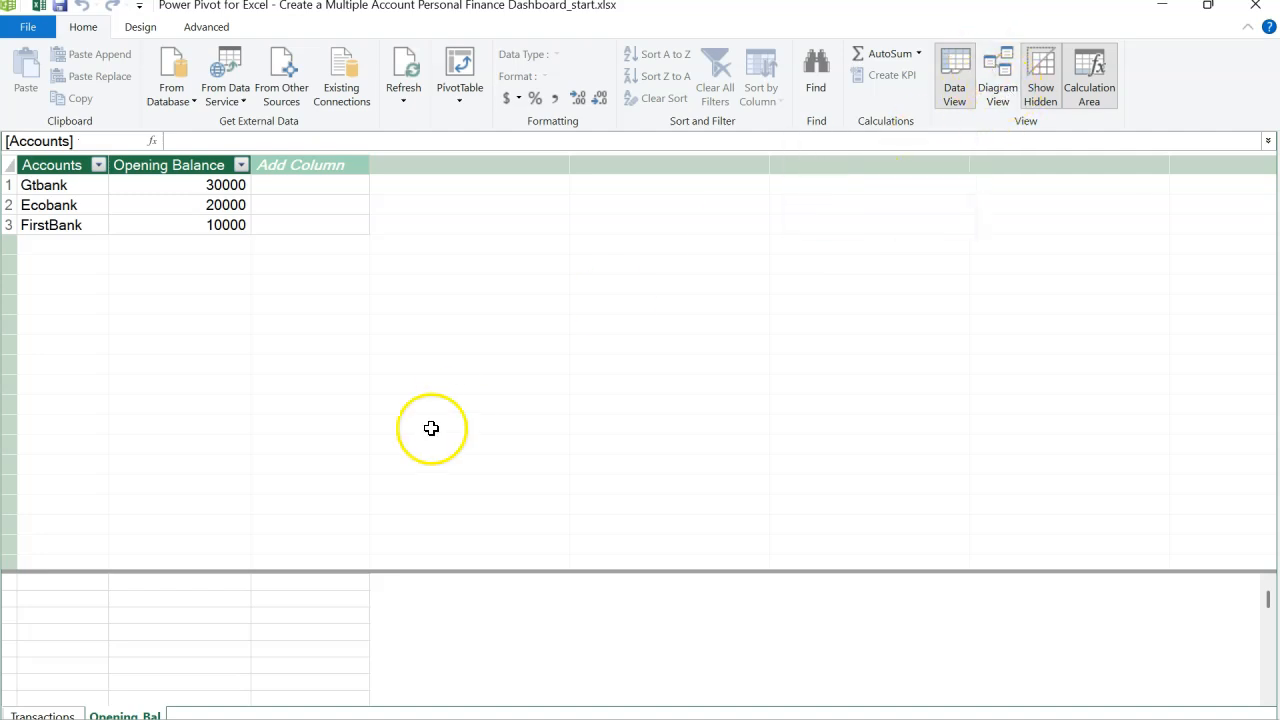
Step: Switch between the Transactions and Opening_Bal tables in the Power Pivot window
{"action": "left_click", "coordinate": [45, 716]}
{"action": "left_click", "coordinate": [110, 715]}
{"action": "left_click", "coordinate": [45, 716]}
{"action": "left_click", "coordinate": [115, 715]}
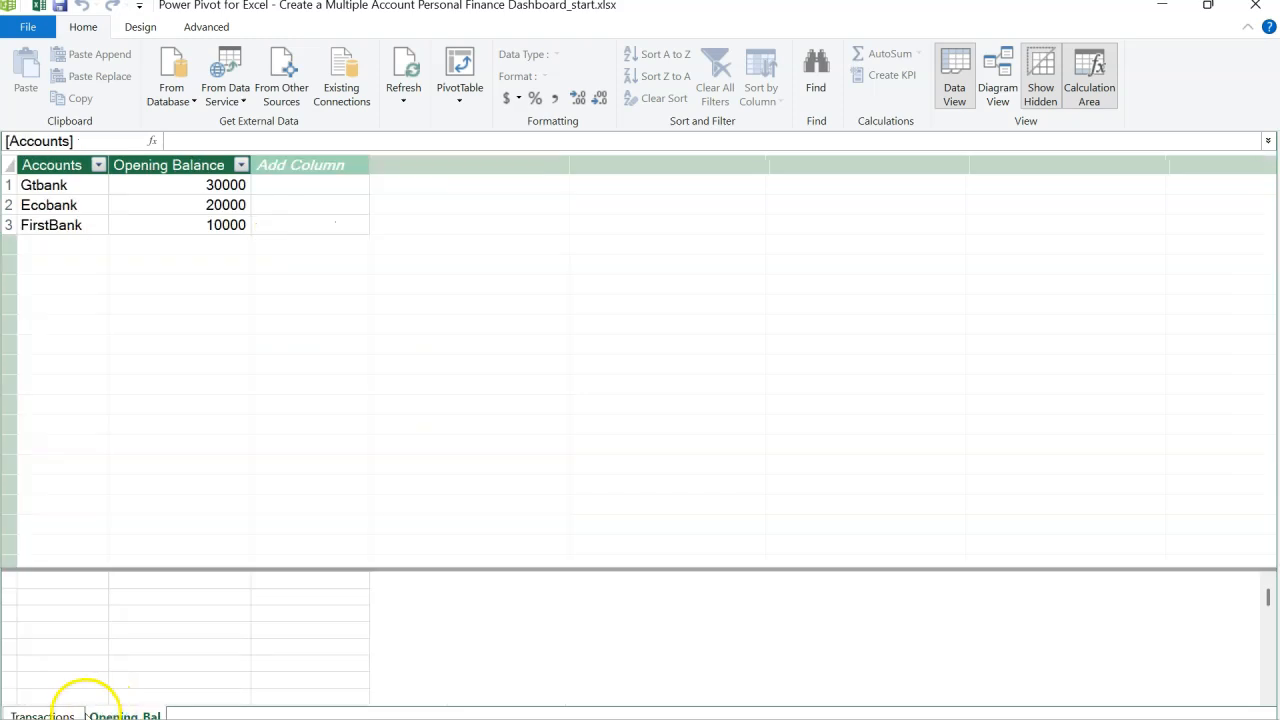
{"action": "left_click", "coordinate": [45, 715]}
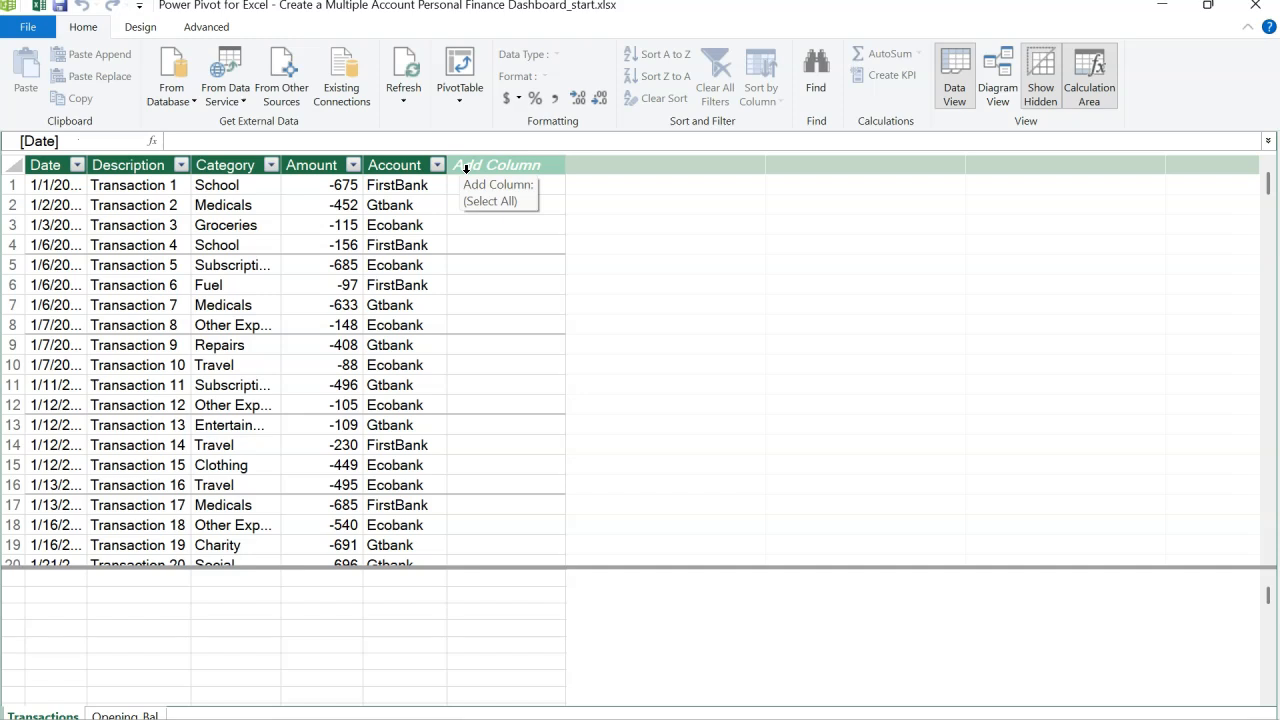
Step: Add a calculated column named Type to the Transactions table with the formula =IF([Amount]>=0,"Income","Expense")
{"action": "left_click", "coordinate": [465, 169]}
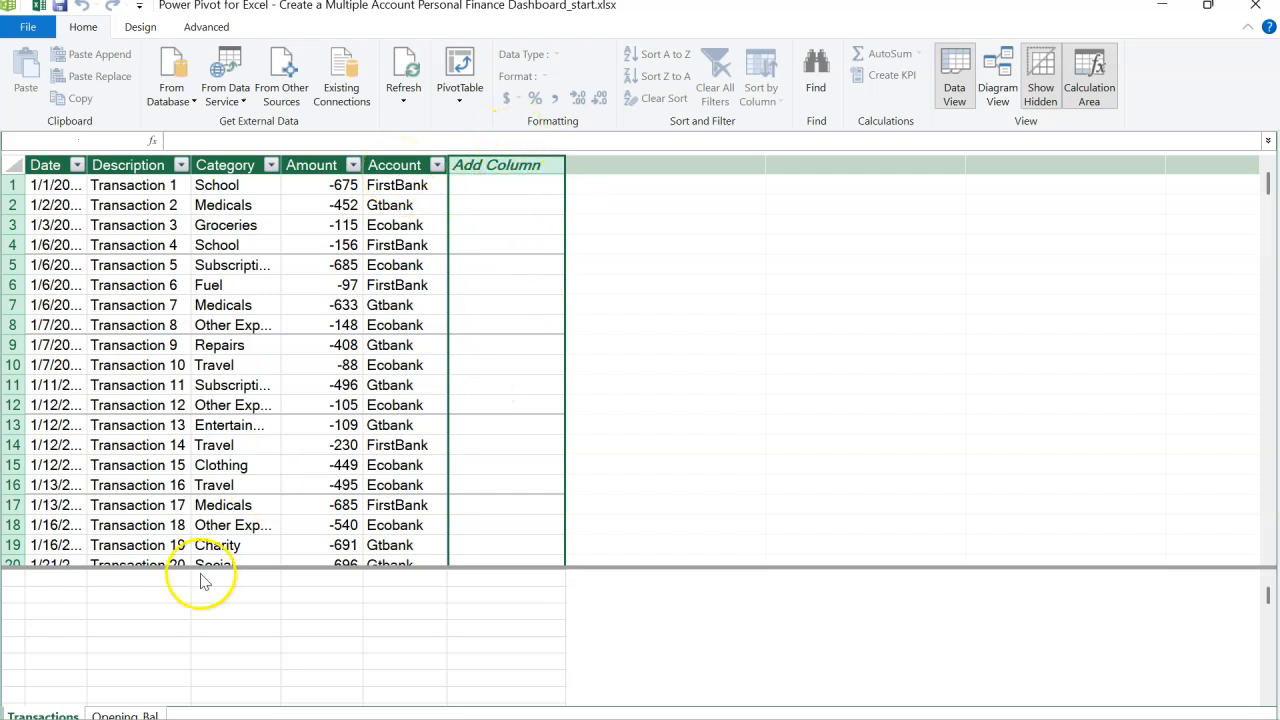
{"action": "left_click", "coordinate": [266, 141]}
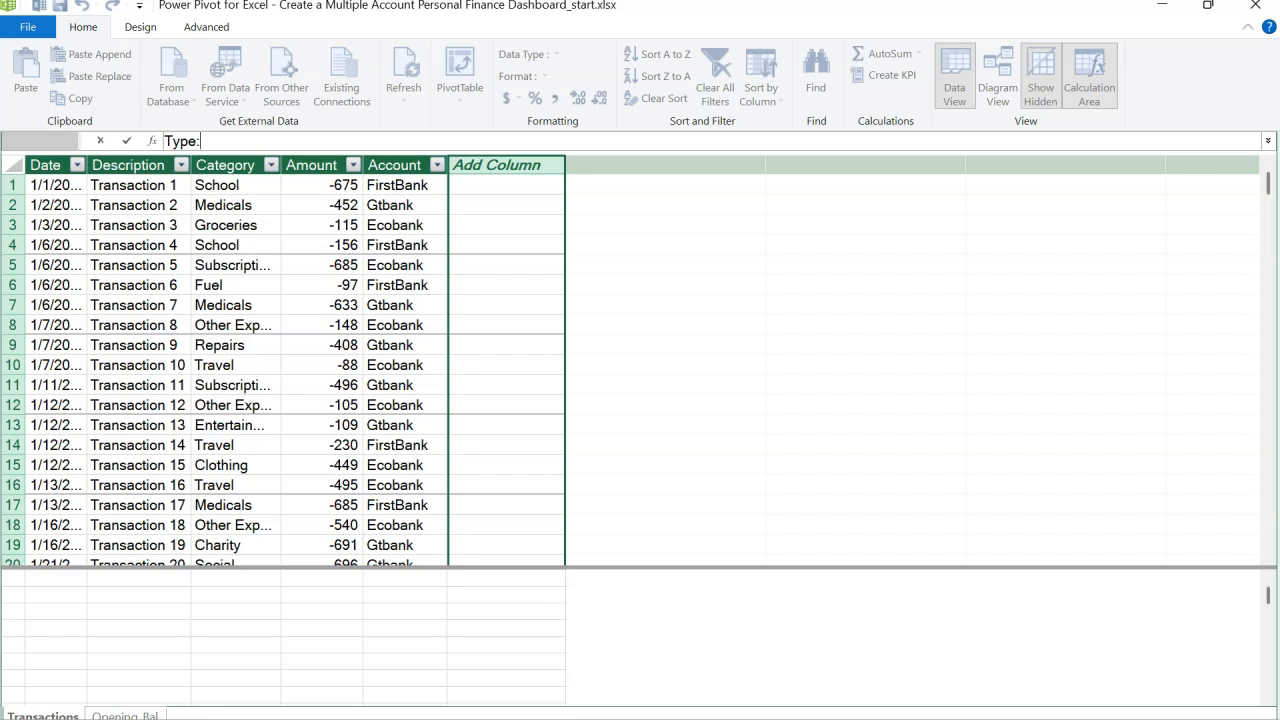
{"action": "type", "text": "="}
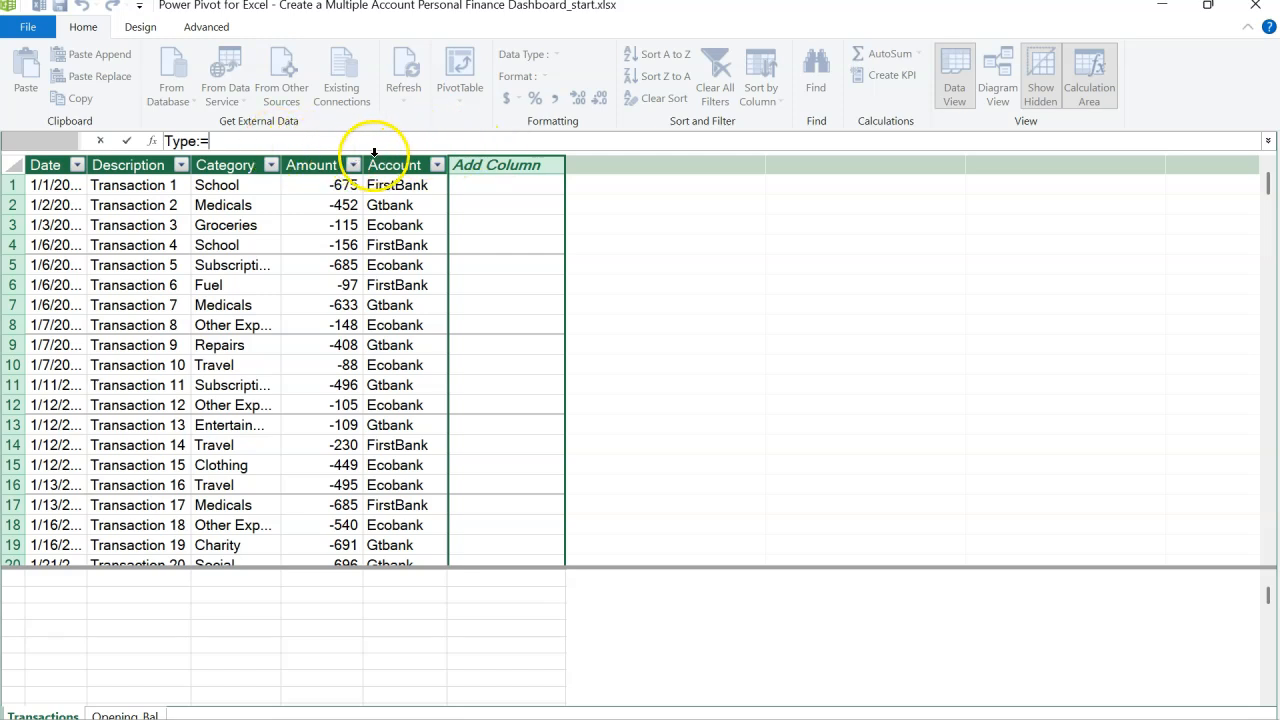
{"action": "type", "text": "IF("}
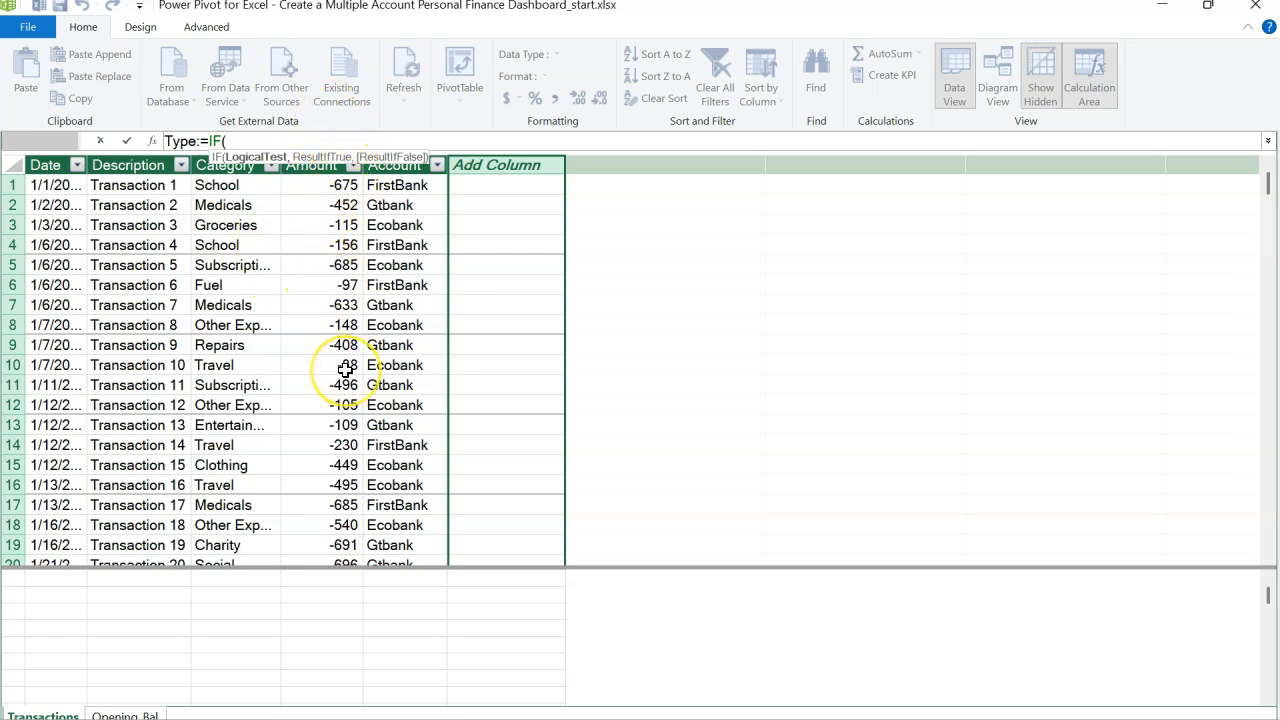
{"action": "type", "text": "["}
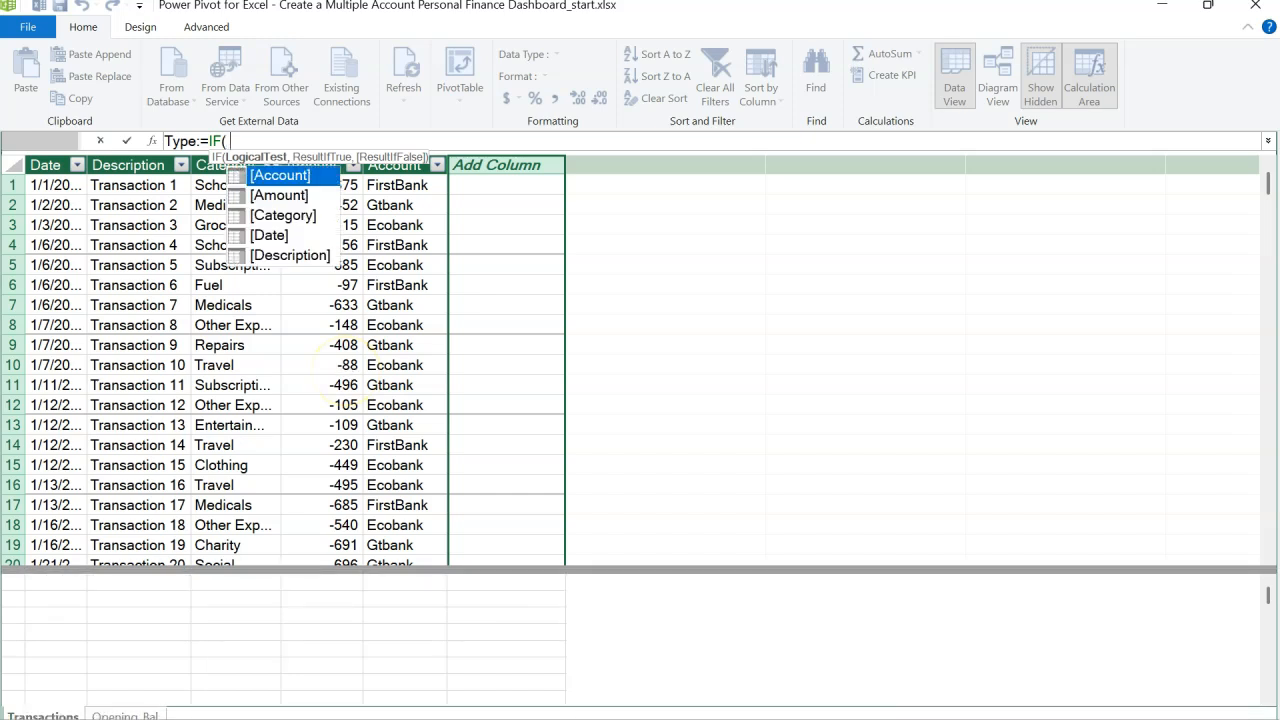
{"action": "key", "text": "Down"}
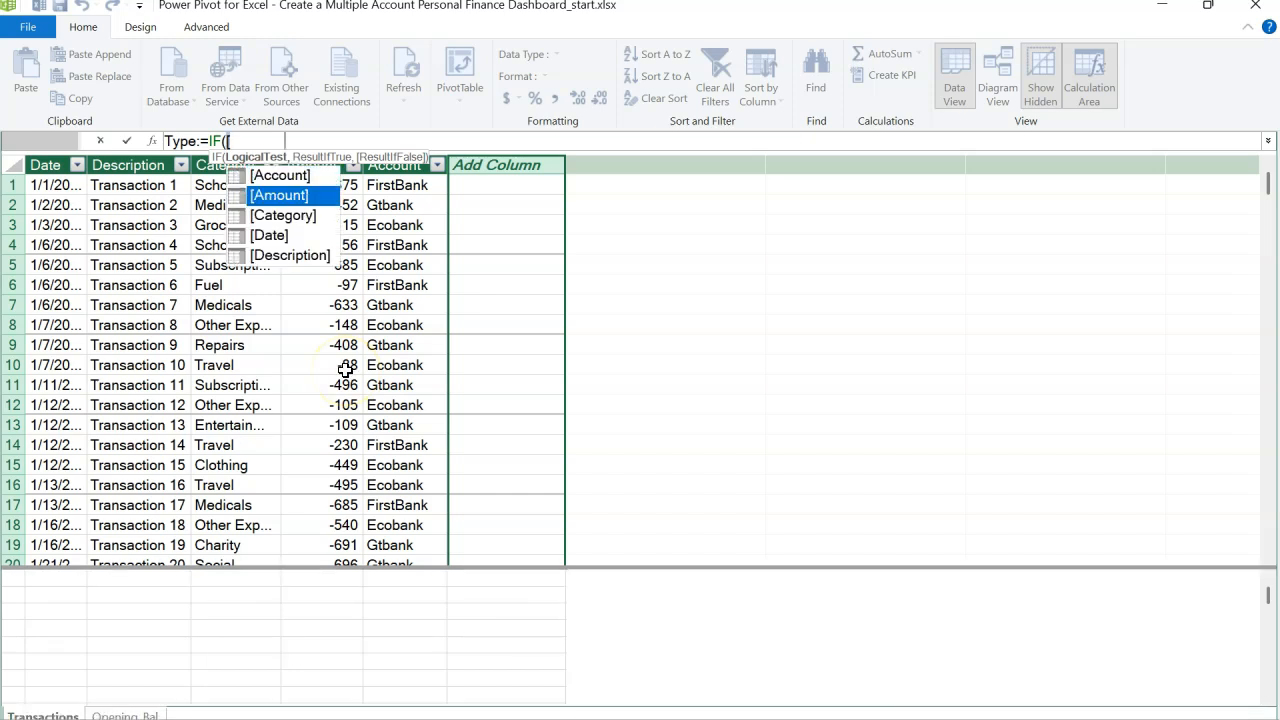
{"action": "key", "text": "Tab"}
{"action": "type", "text": ">"}
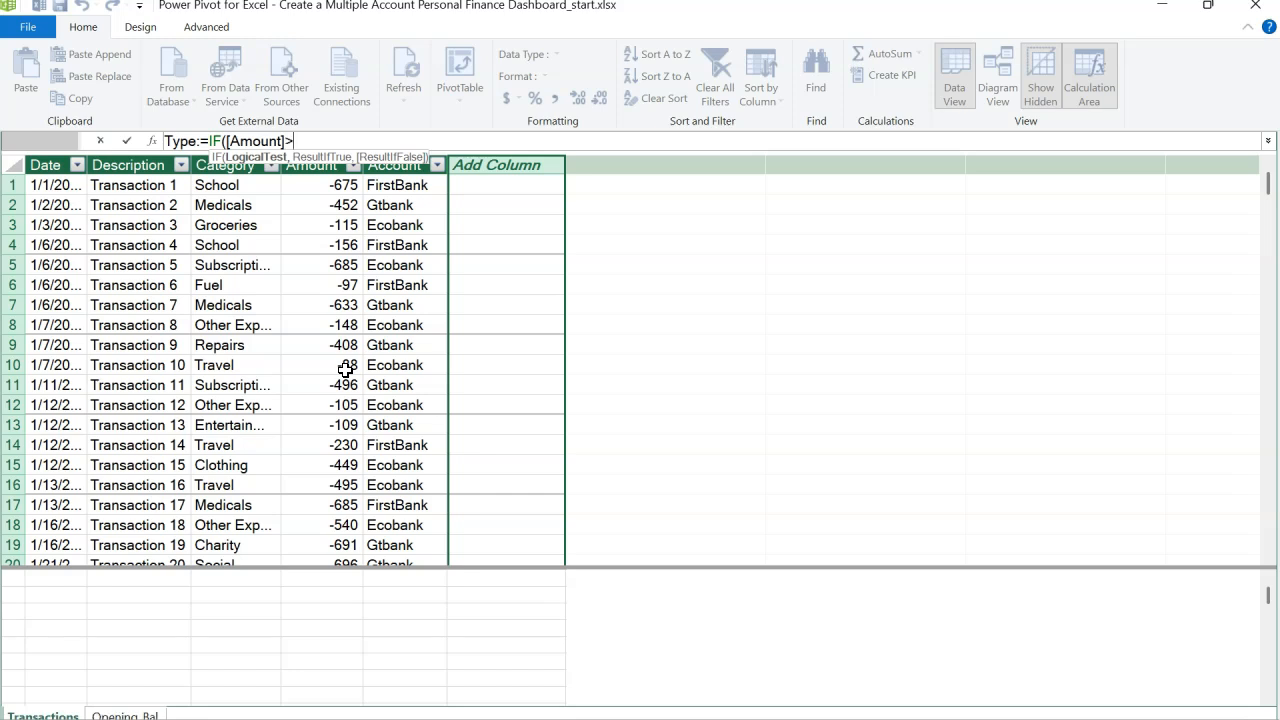
{"action": "type", "text": "=0,\"Income\""}
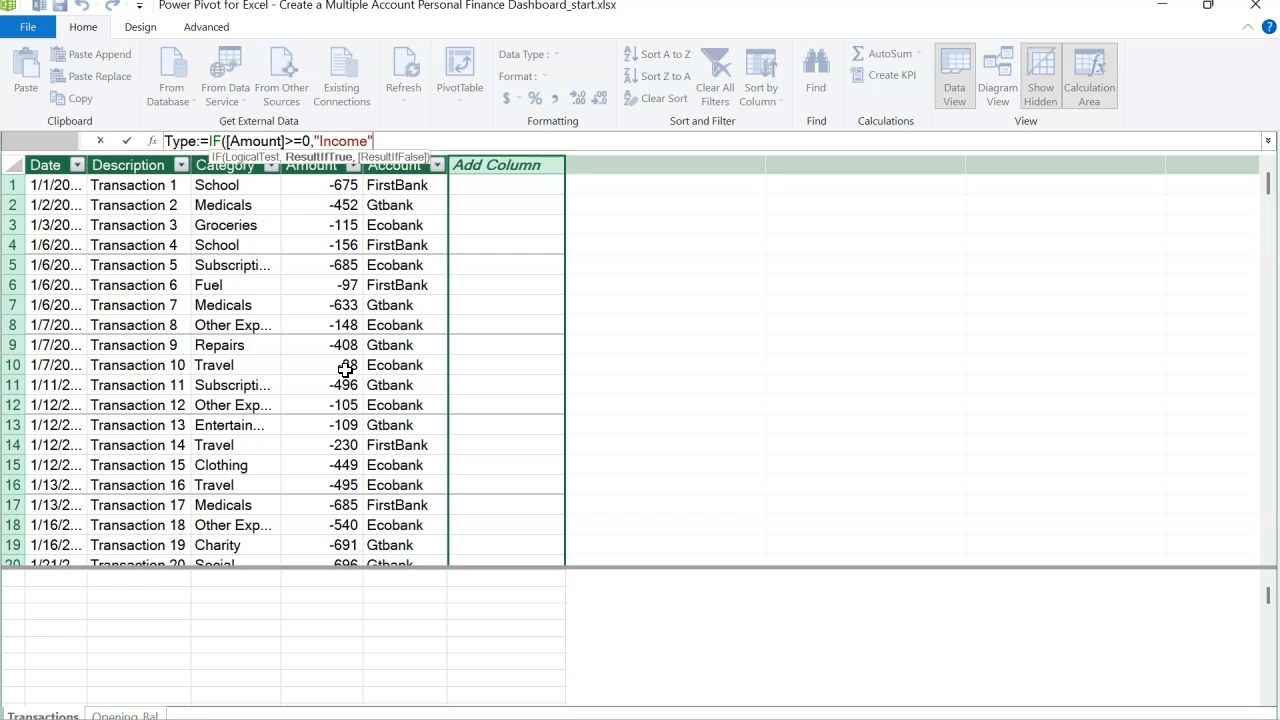
{"action": "type", "text": ",\""}
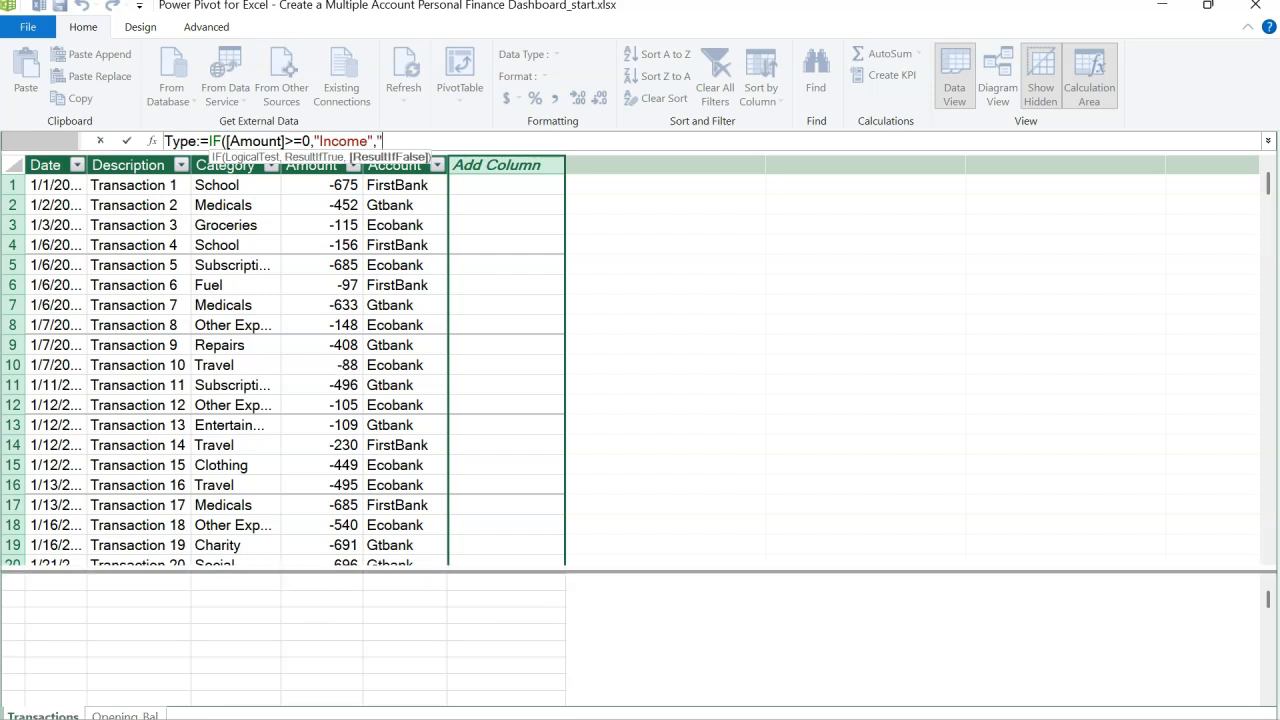
{"action": "type", "text": "Expense"}
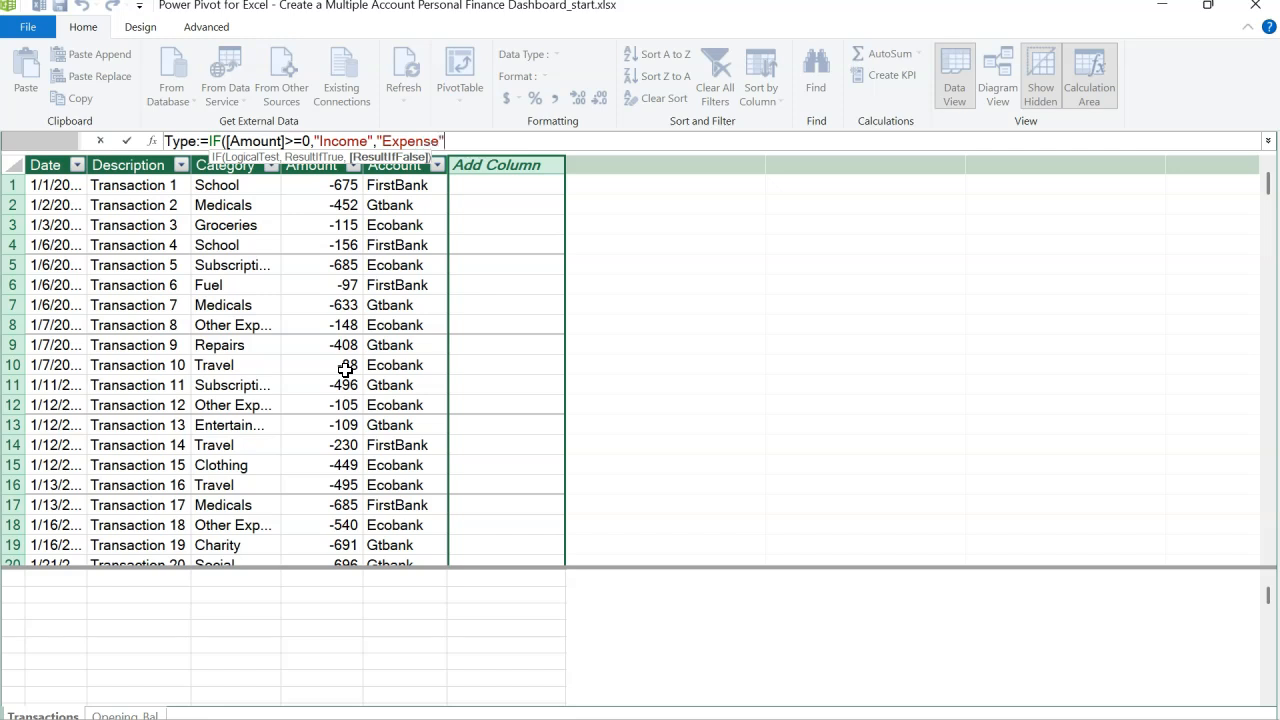
{"action": "type", "text": "\")"}
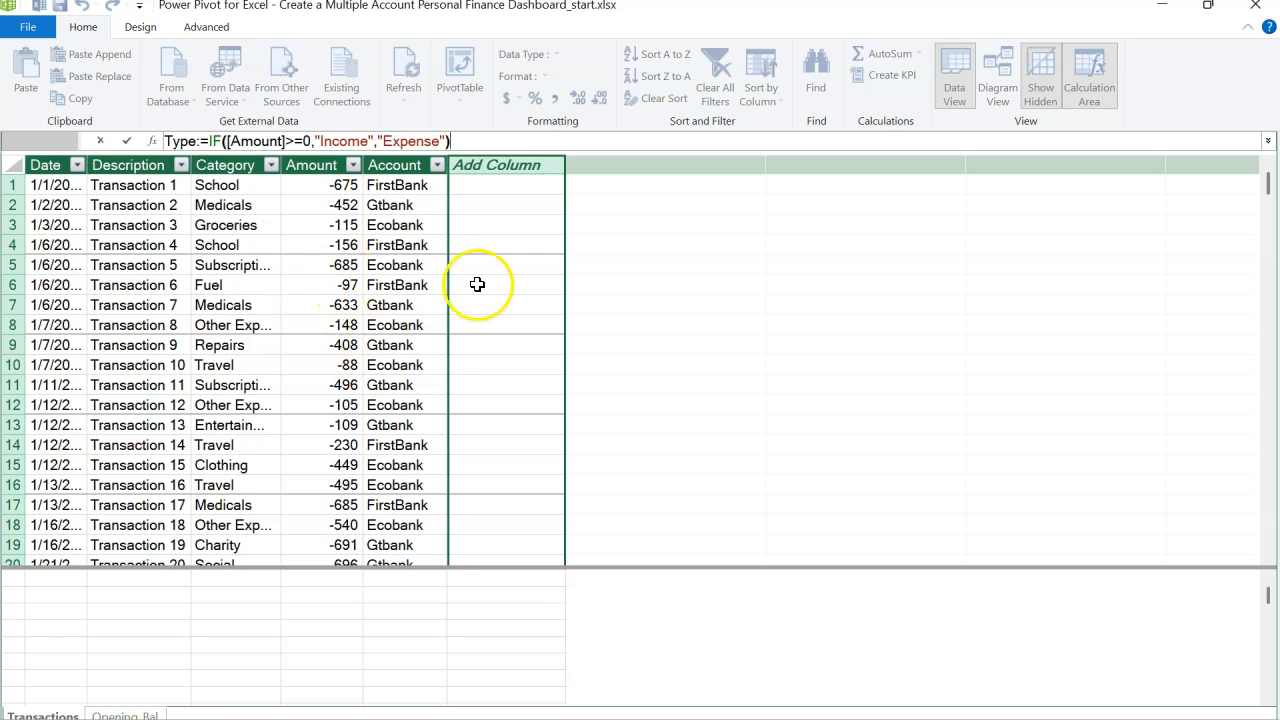
{"action": "key", "text": "Return"}
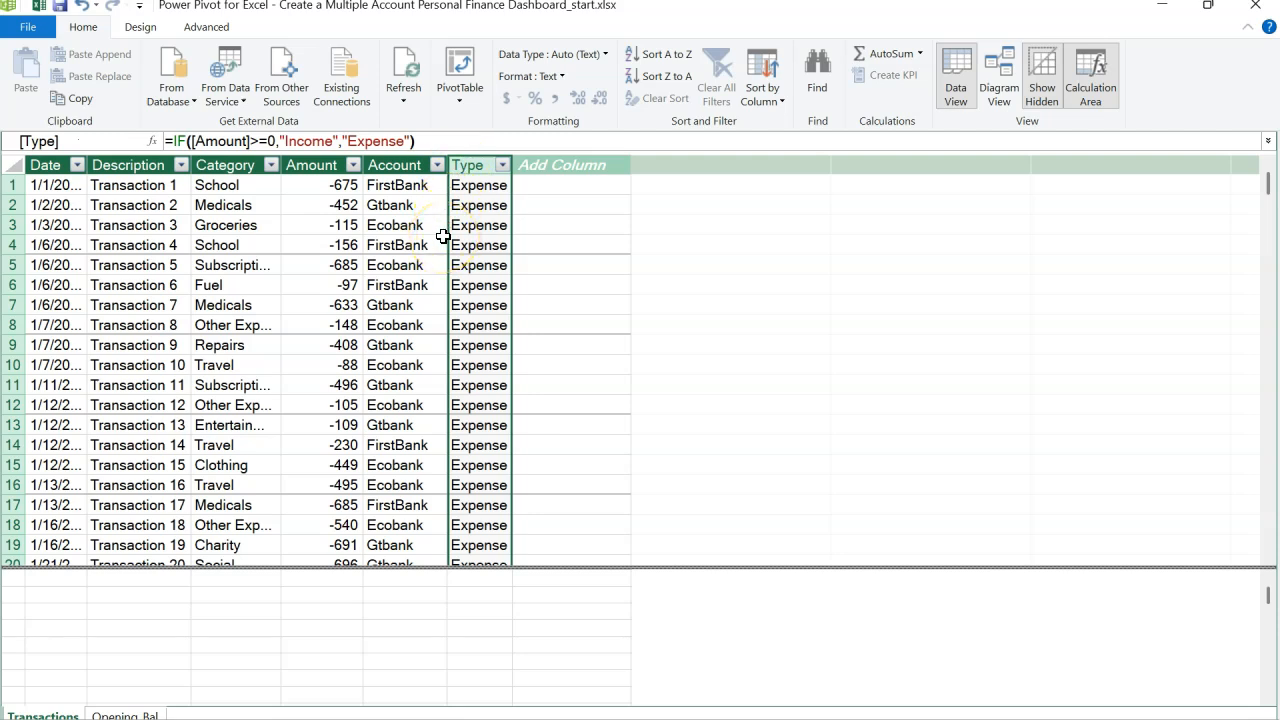
Step: Switch to diagram view and rearrange the Transactions and Opening_Bal tables, expanding Transactions to show all fields
{"action": "left_click", "coordinate": [628, 236]}
{"action": "left_click", "coordinate": [1000, 100]}
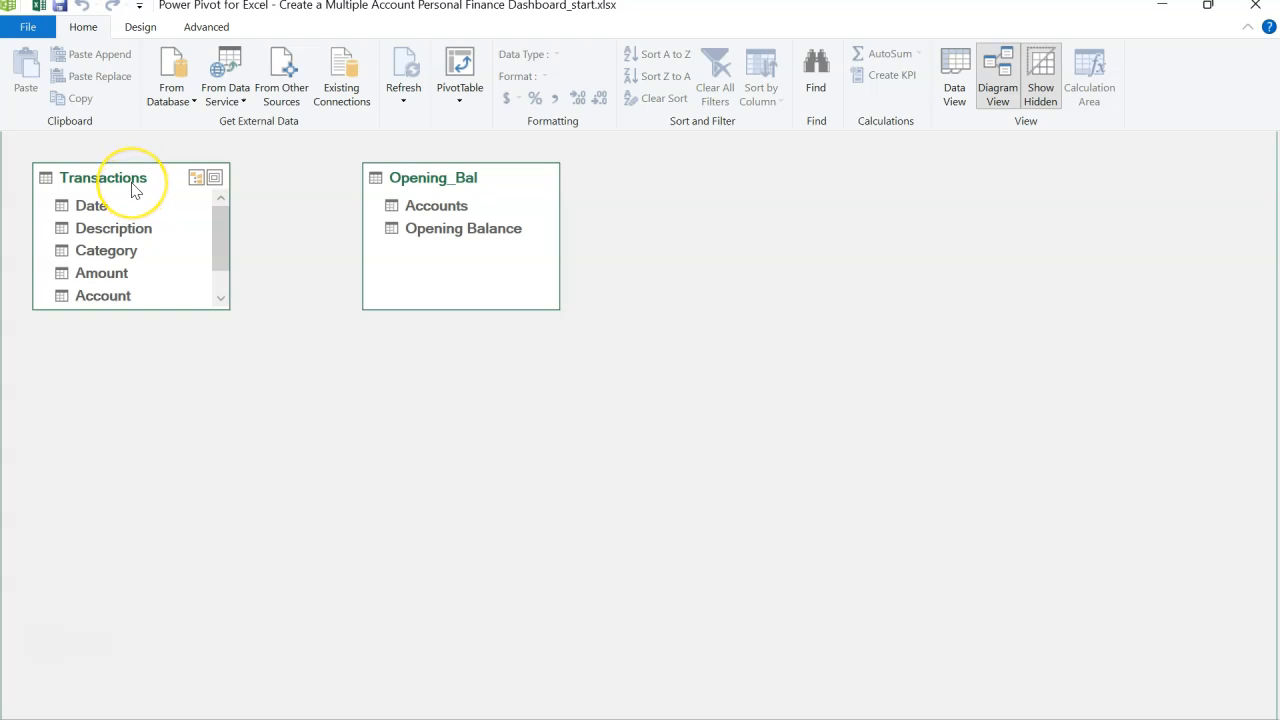
{"action": "left_click_drag", "start_coordinate": [133, 188], "coordinate": [523, 447]}
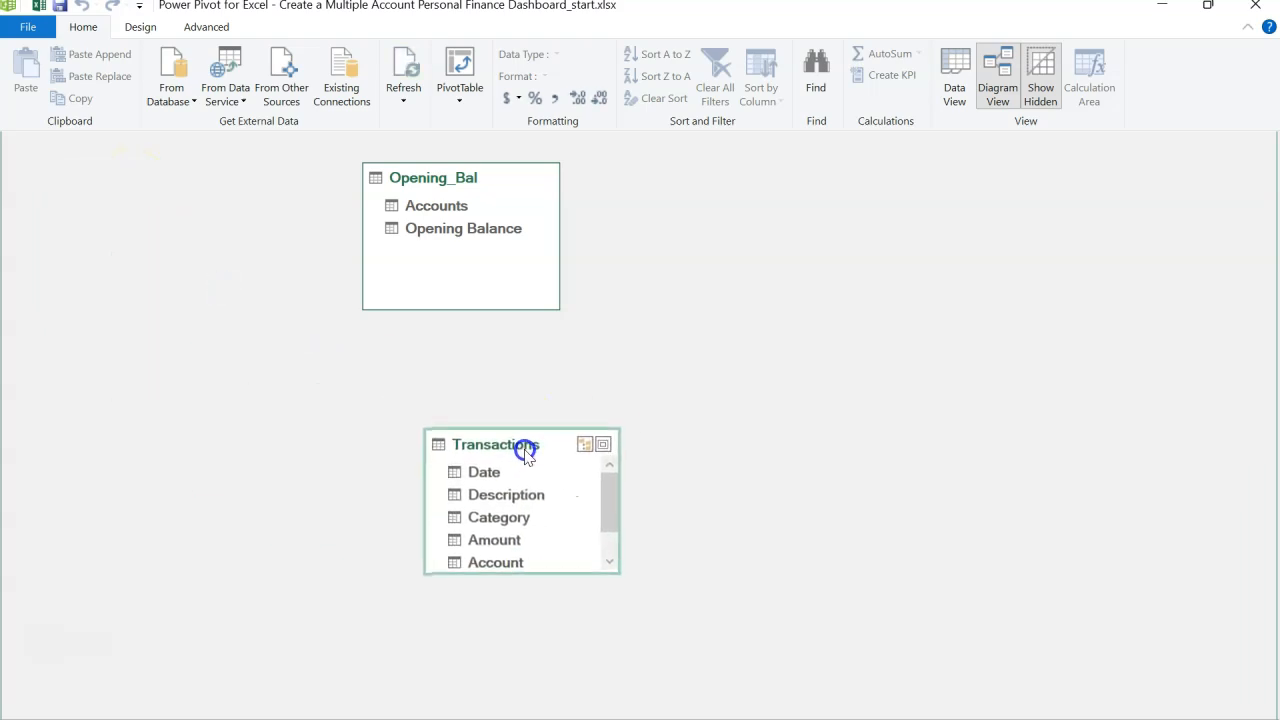
{"action": "left_click_drag", "start_coordinate": [537, 571], "coordinate": [547, 626]}
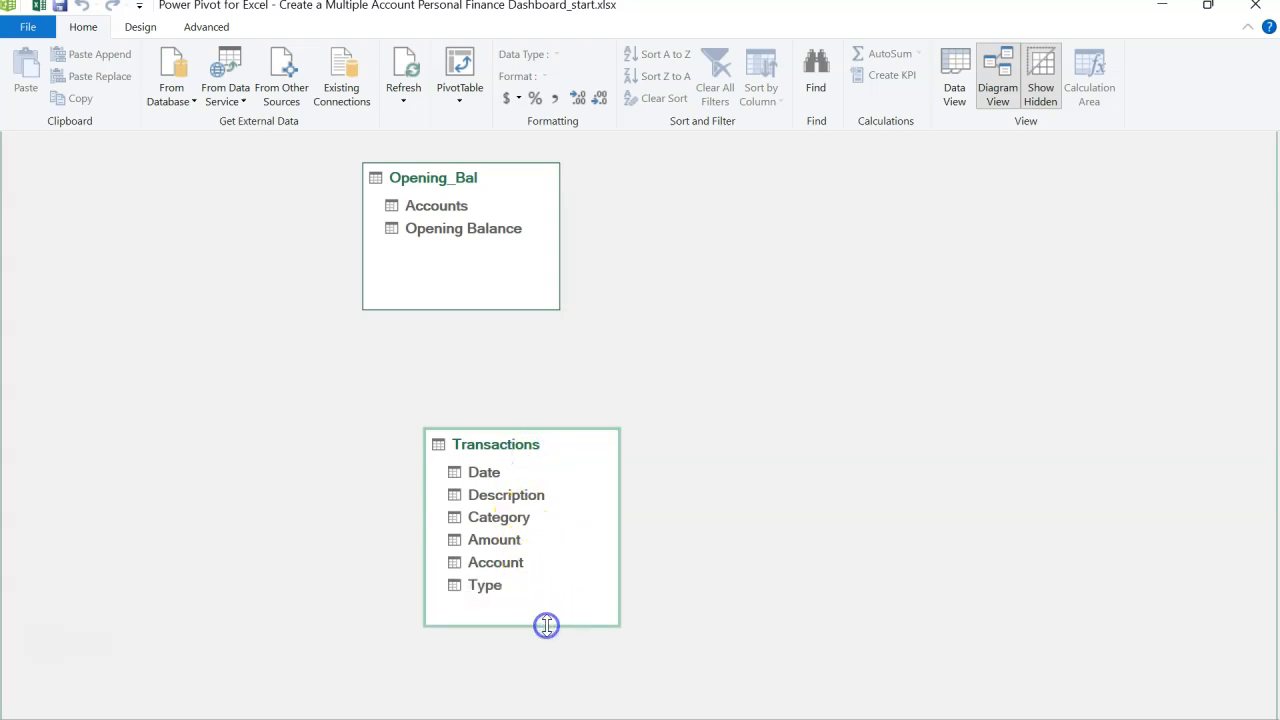
{"action": "left_click_drag", "start_coordinate": [435, 190], "coordinate": [272, 232]}
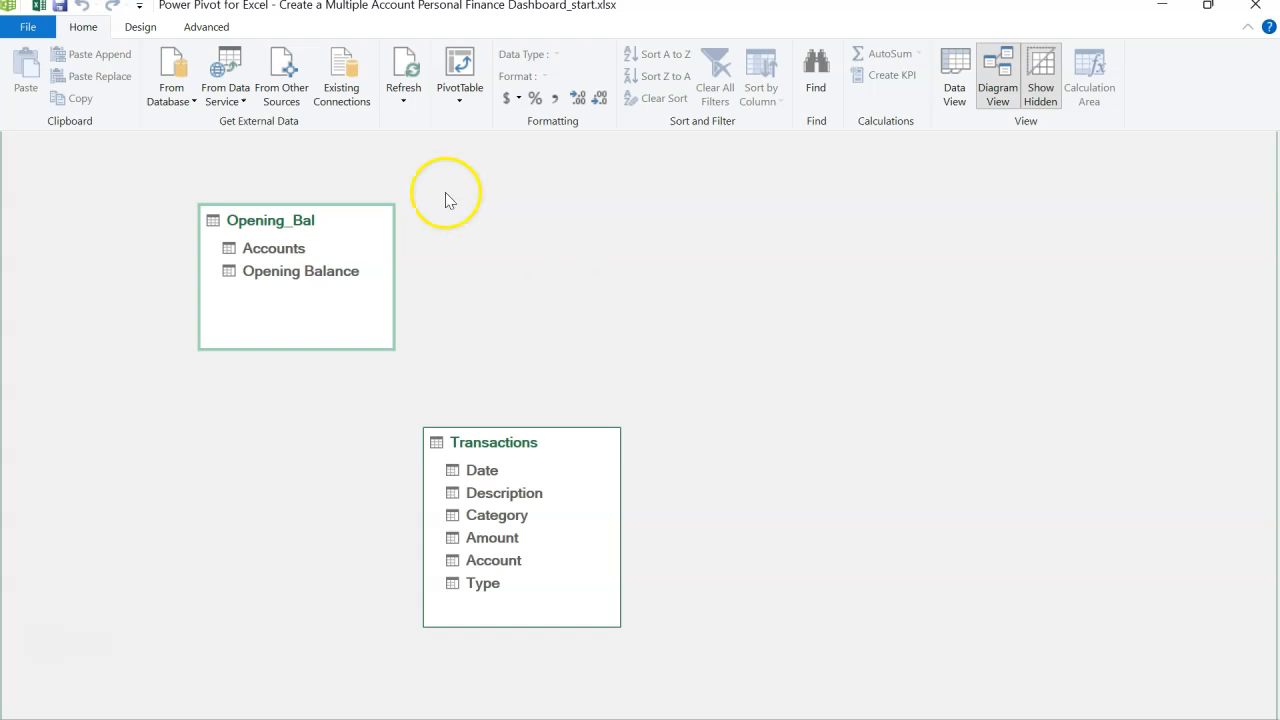
Step: Create a new Calendar date table in the data model and position it beside the other tables
{"action": "left_click", "coordinate": [142, 27]}
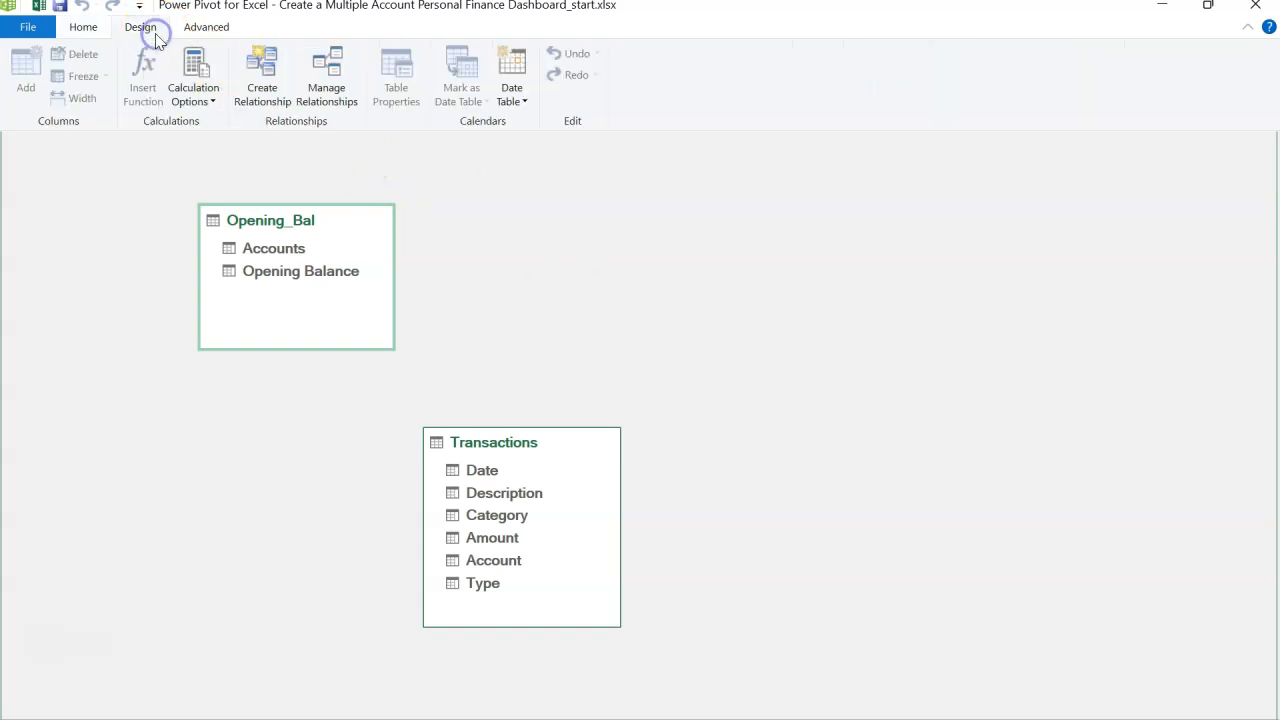
{"action": "left_click", "coordinate": [512, 95]}
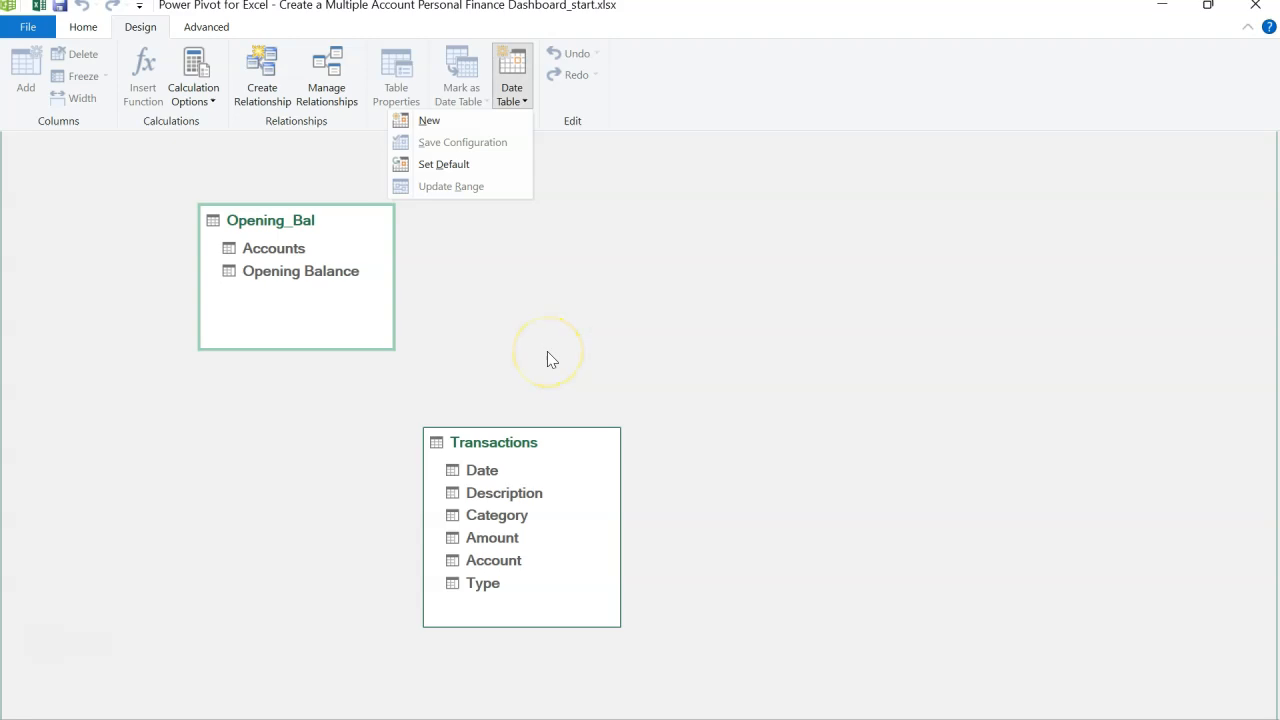
{"action": "left_click", "coordinate": [507, 124]}
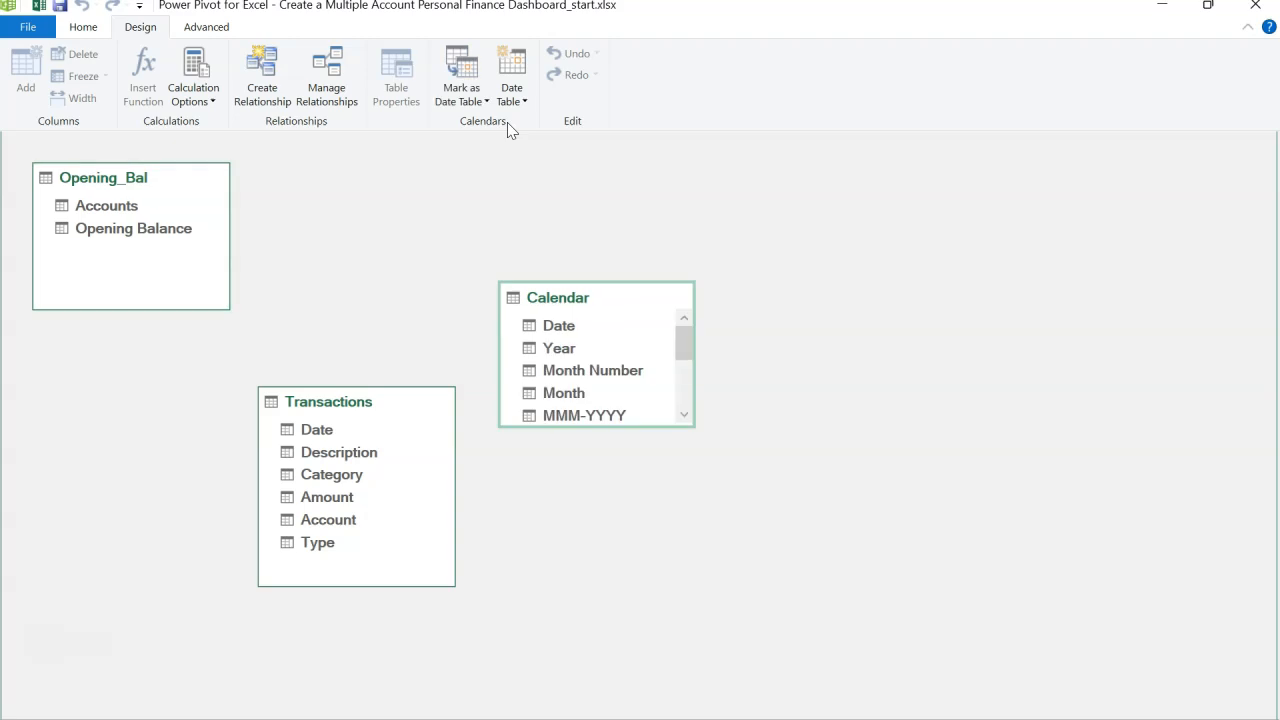
{"action": "left_click_drag", "start_coordinate": [565, 300], "coordinate": [566, 183]}
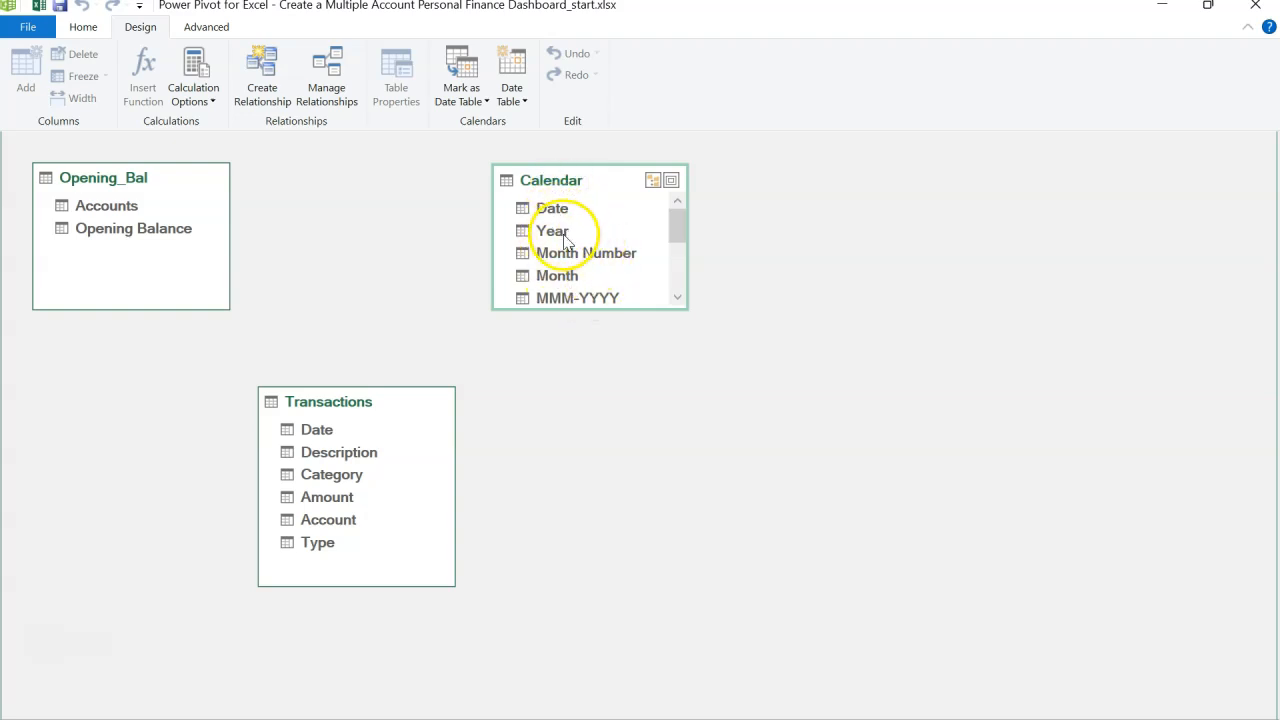
{"action": "left_click_drag", "start_coordinate": [578, 311], "coordinate": [603, 318]}
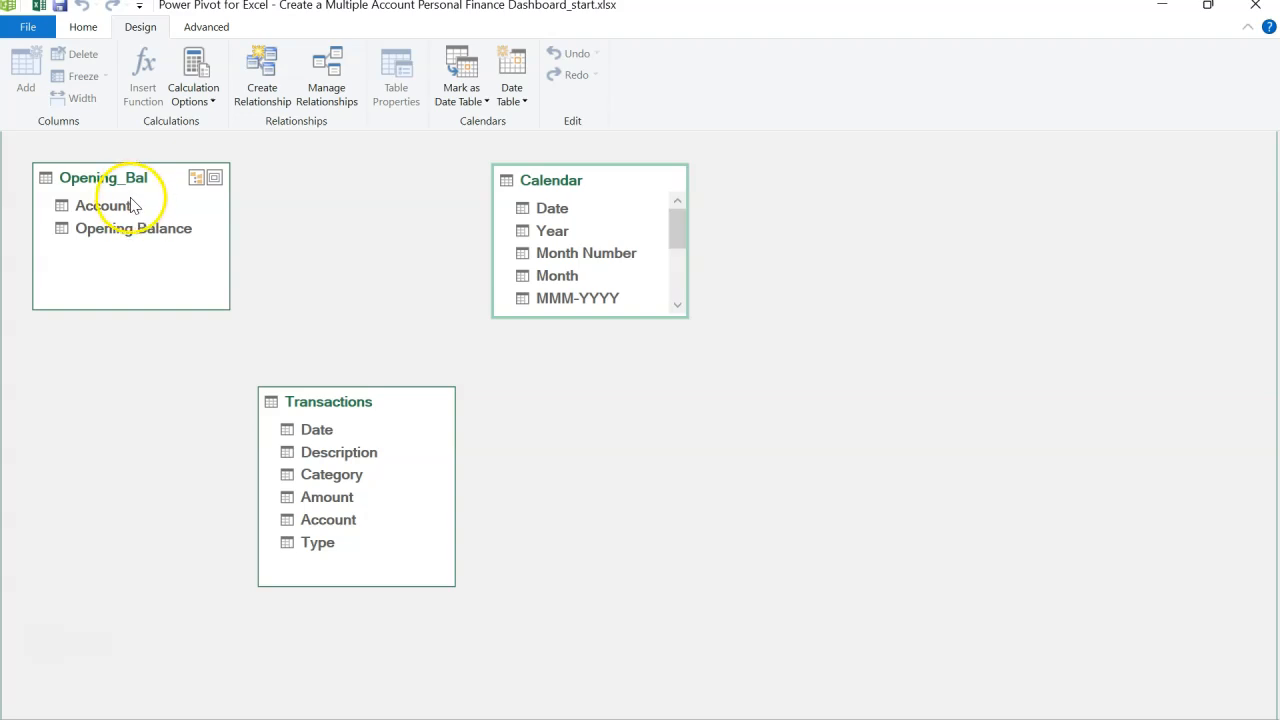
Step: Relate Transactions Account to Opening_Bal Accounts, and Transactions Date to Calendar Date
{"action": "left_click", "coordinate": [326, 521]}
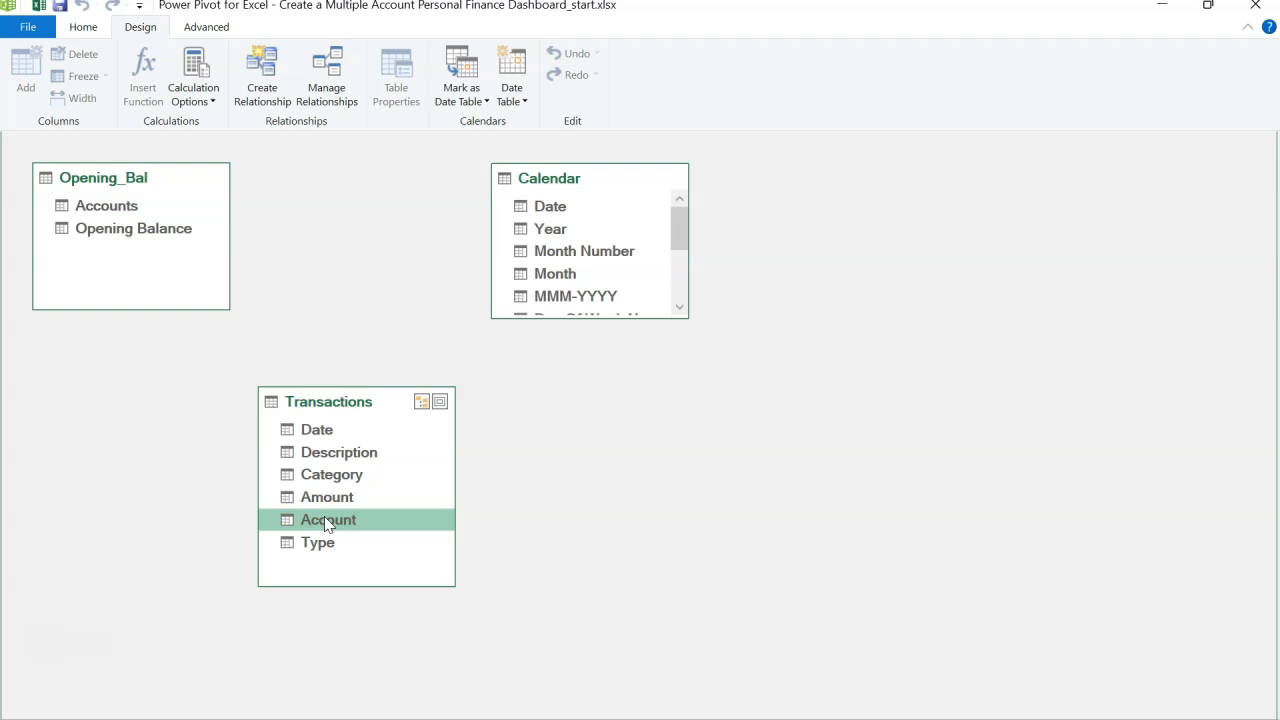
{"action": "left_click_drag", "start_coordinate": [326, 521], "coordinate": [141, 210]}
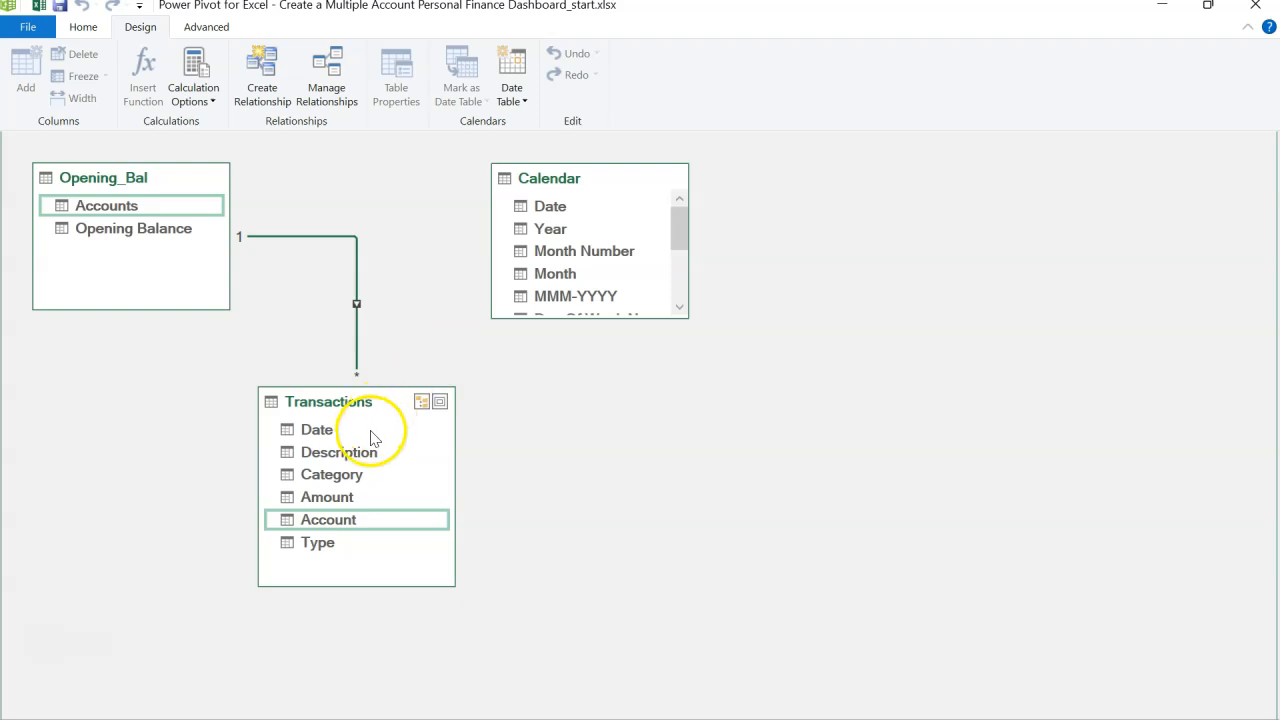
{"action": "left_click", "coordinate": [556, 208]}
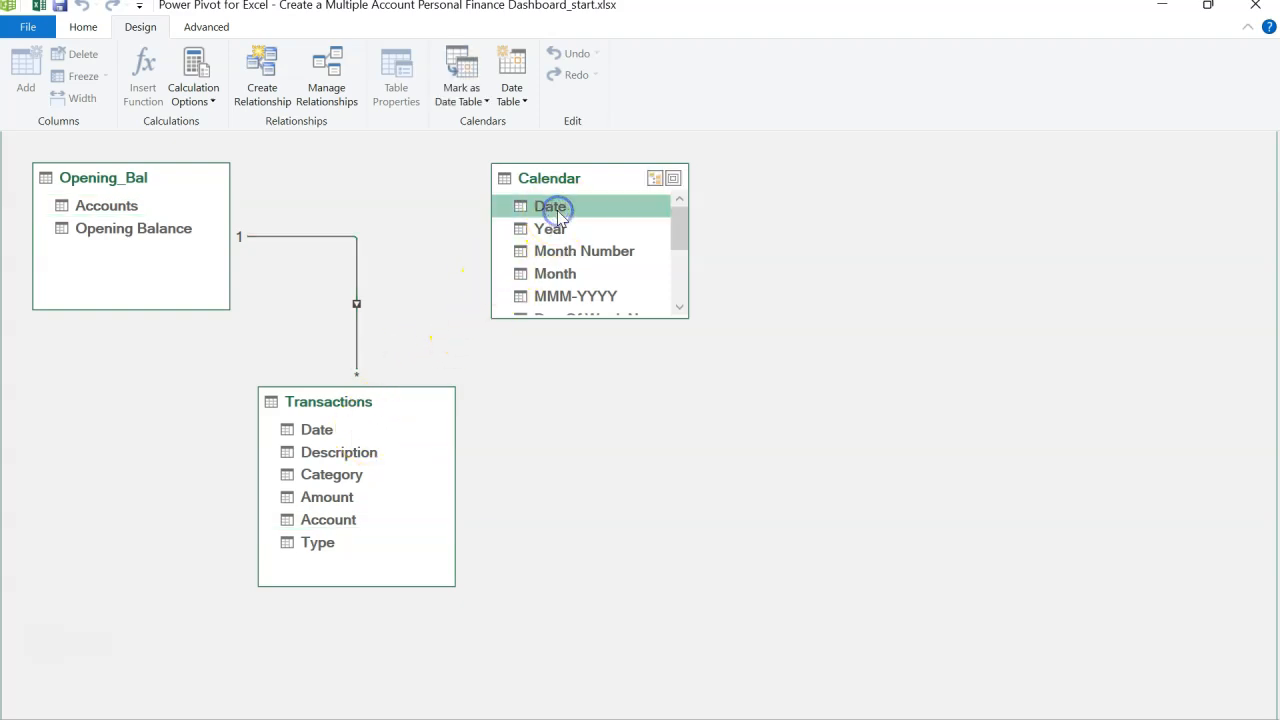
{"action": "mouse_move", "coordinate": [556, 208]}
{"action": "left_mouse_down"}
{"action": "mouse_move", "coordinate": [471, 314]}
{"action": "mouse_move", "coordinate": [325, 438]}
{"action": "left_mouse_up"}
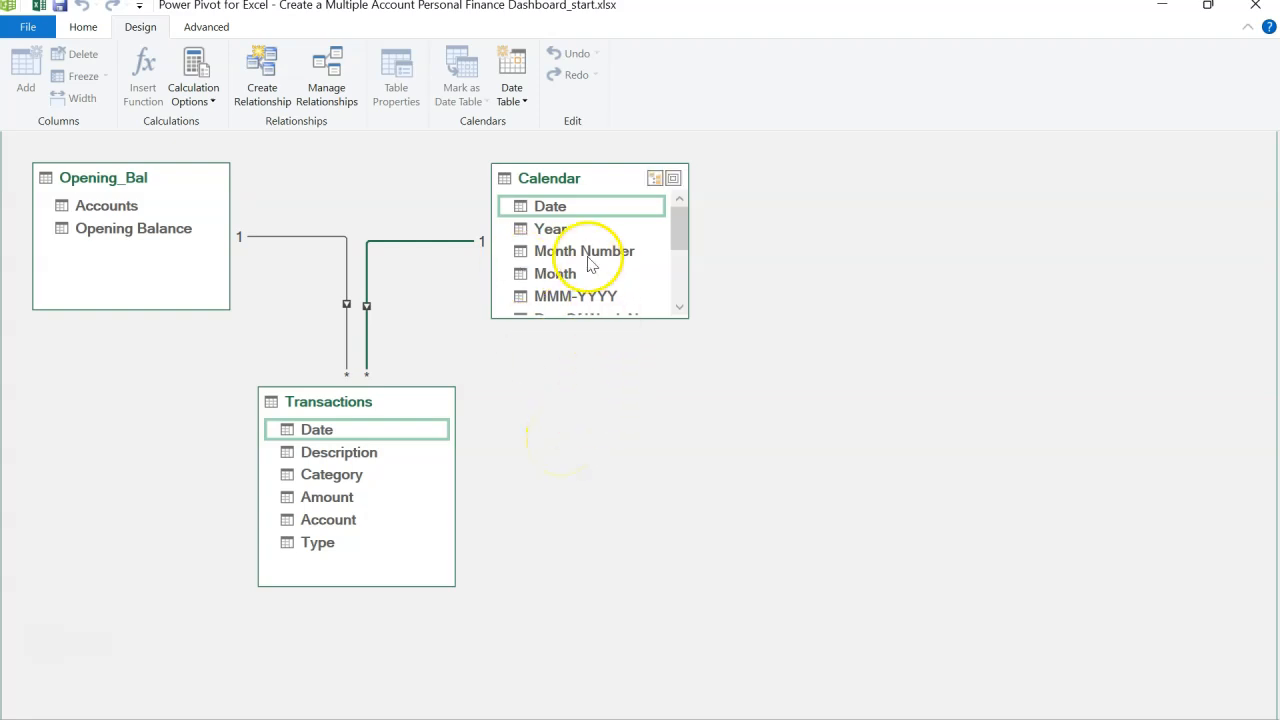
Step: Return to data view and review the Calendar, Transactions and Opening_Bal tables and the Type column formula
{"action": "left_click", "coordinate": [83, 27]}
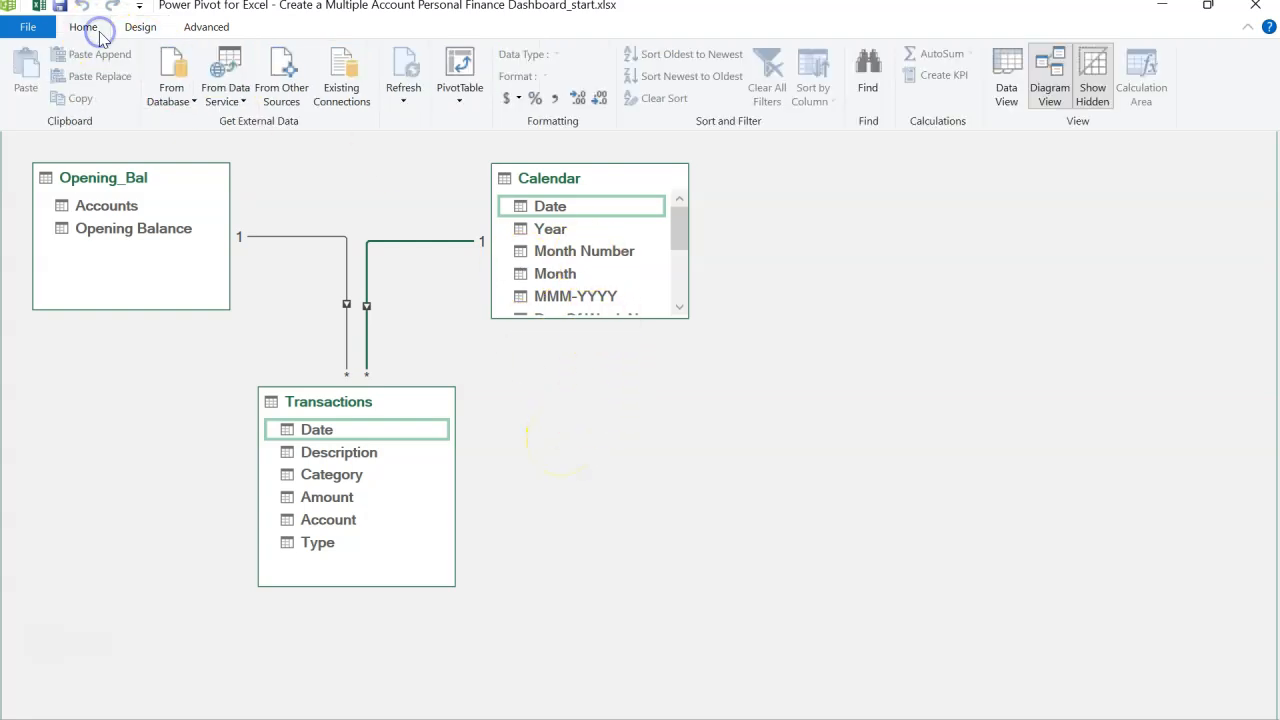
{"action": "left_click", "coordinate": [1006, 92]}
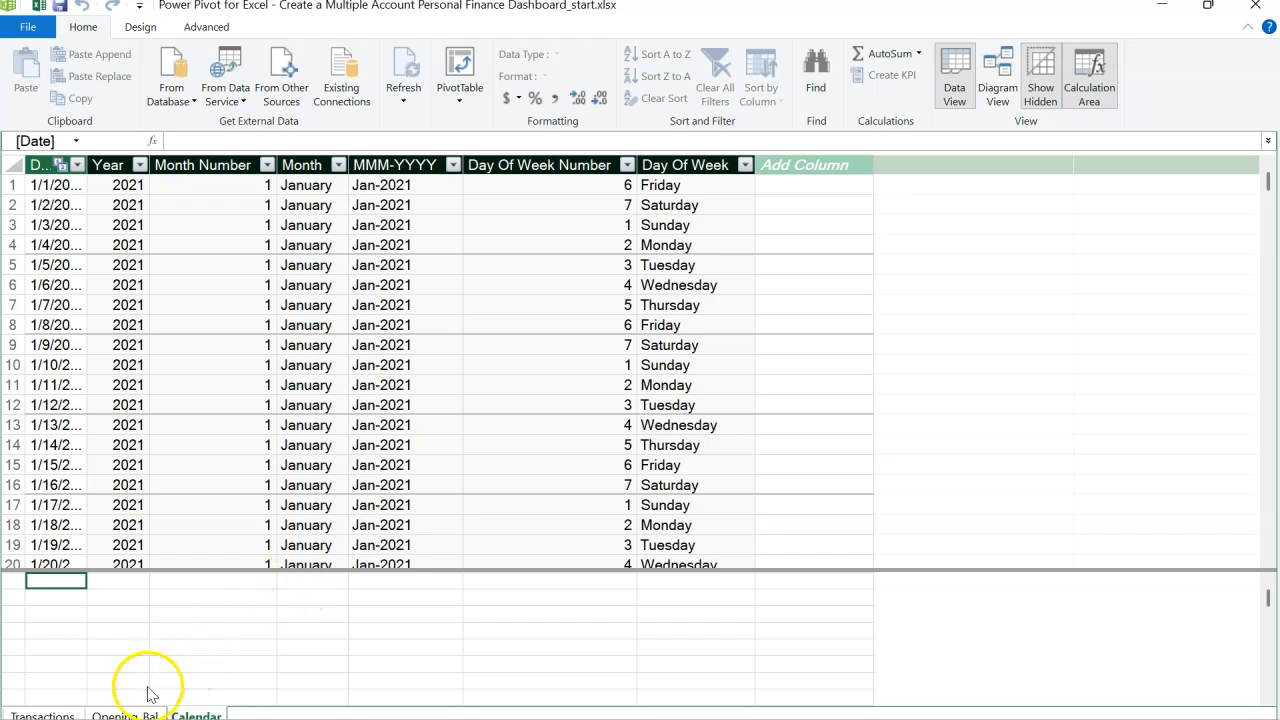
{"action": "left_click", "coordinate": [84, 713]}
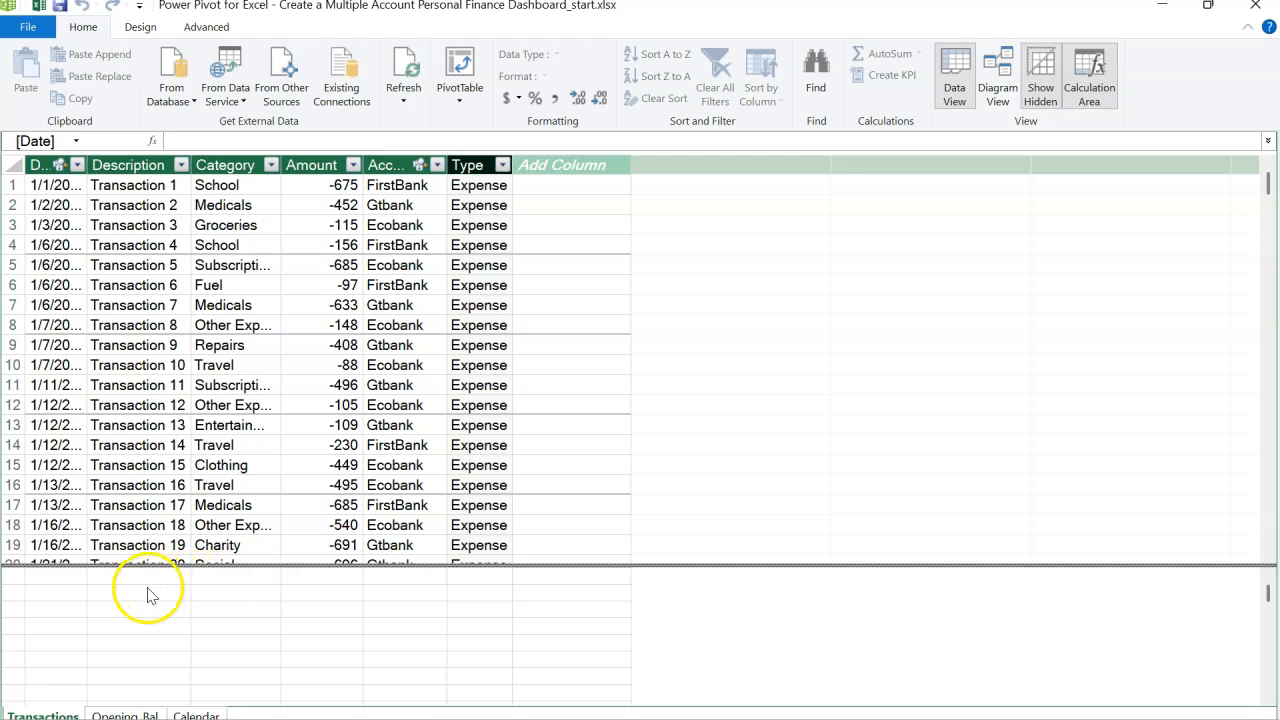
{"action": "left_click", "coordinate": [70, 593]}
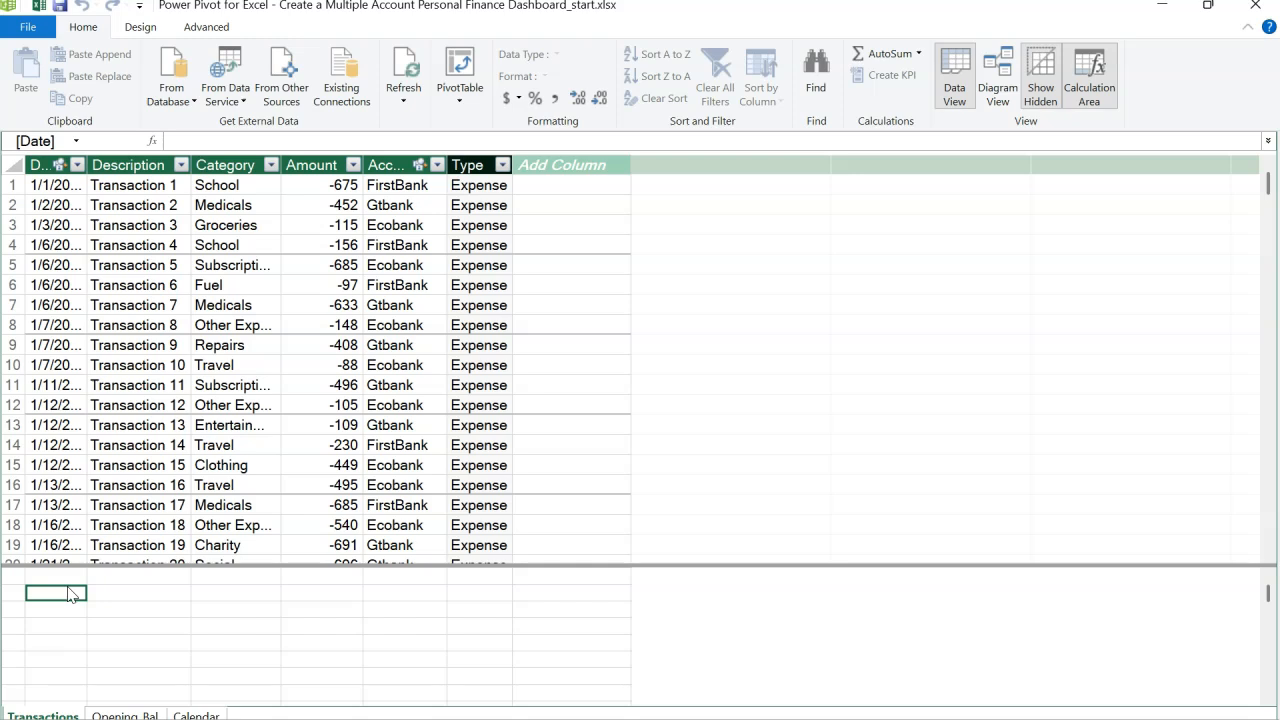
{"action": "left_click", "coordinate": [128, 715]}
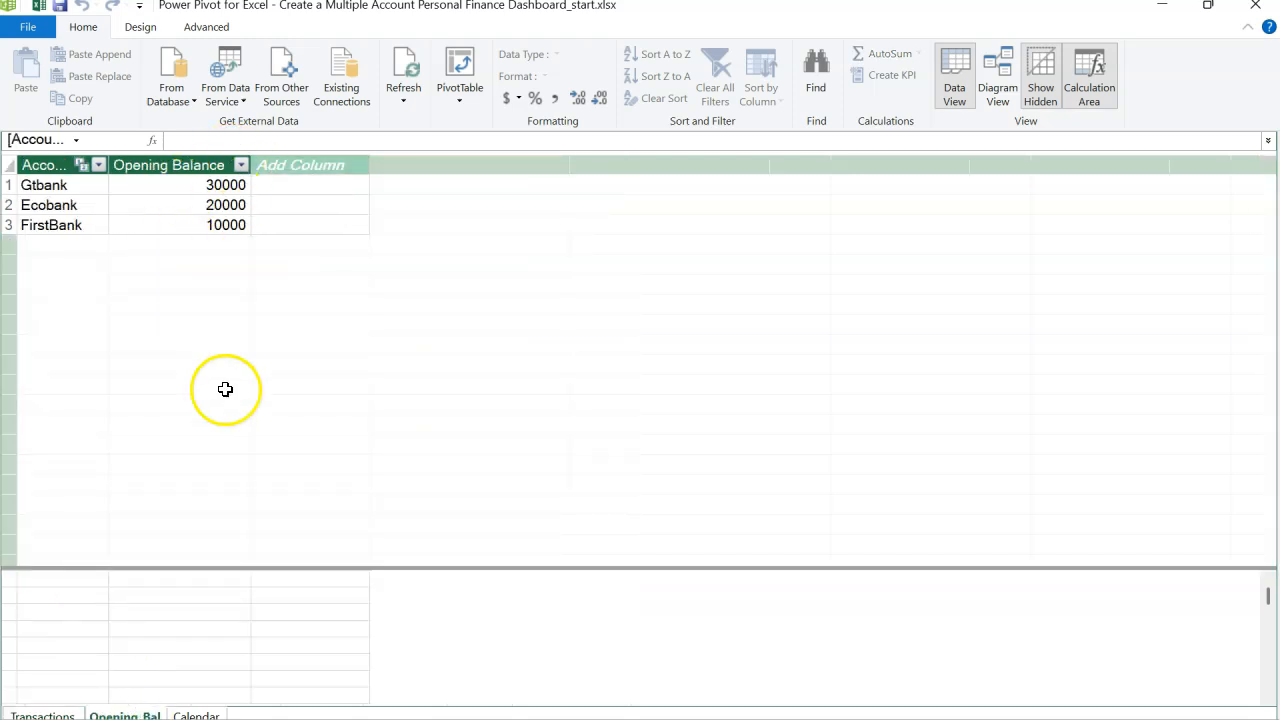
{"action": "left_click", "coordinate": [82, 715]}
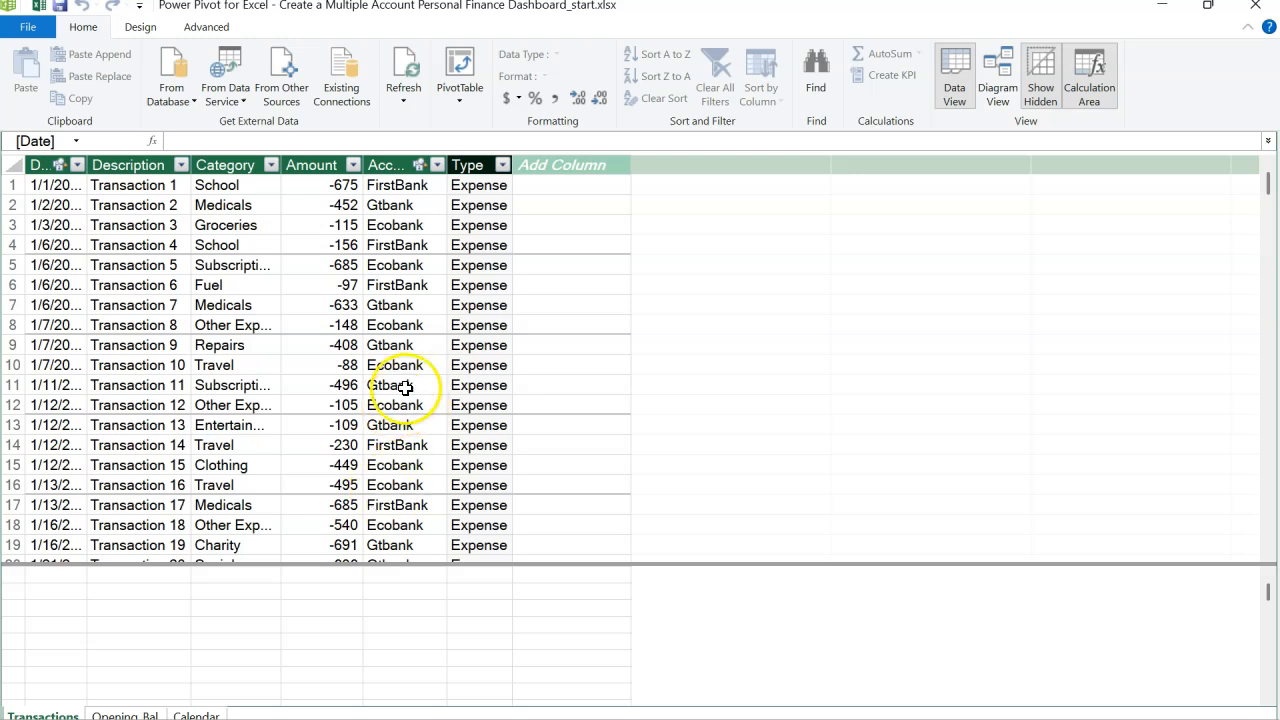
{"action": "left_click", "coordinate": [466, 164]}
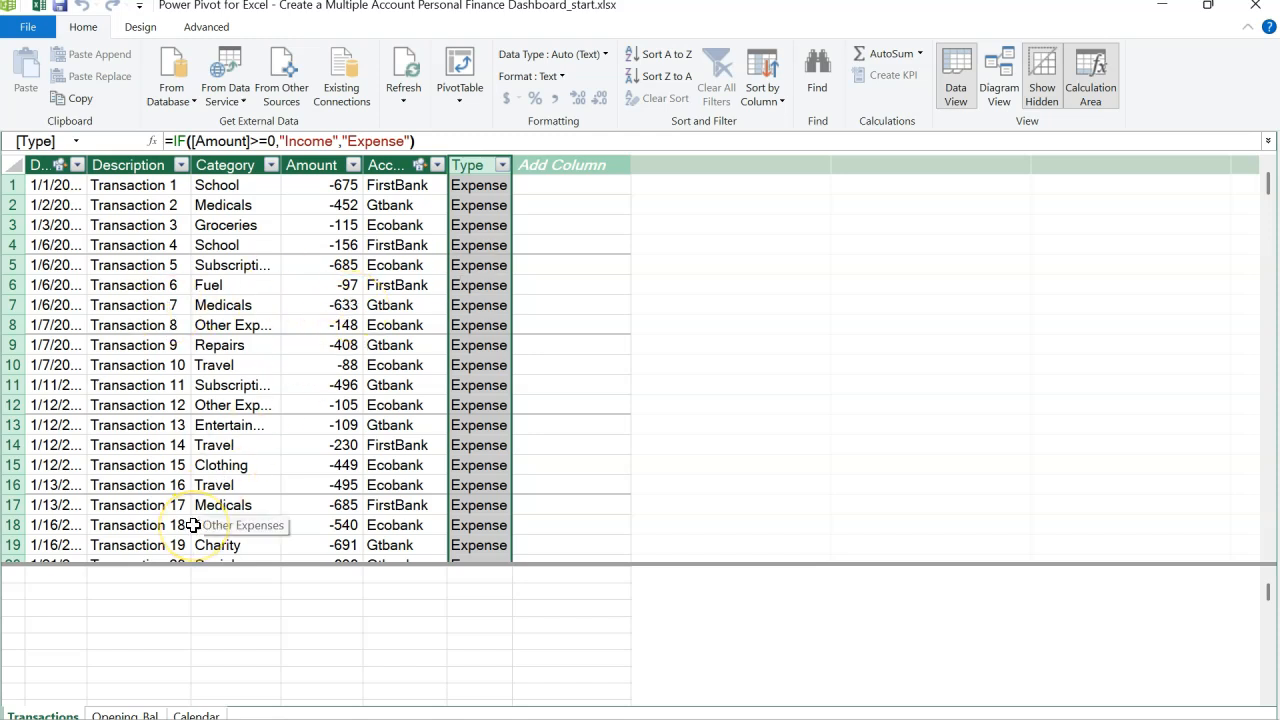
{"action": "left_click", "coordinate": [60, 592]}
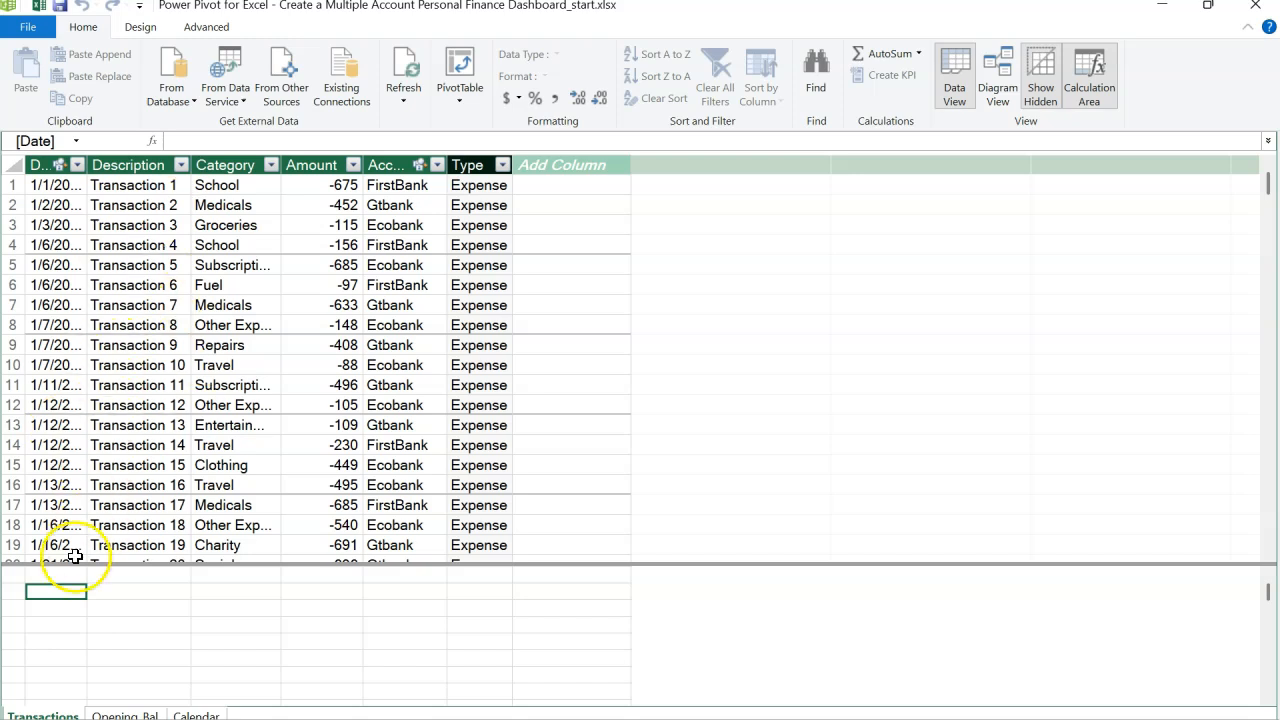
{"action": "left_click", "coordinate": [113, 712]}
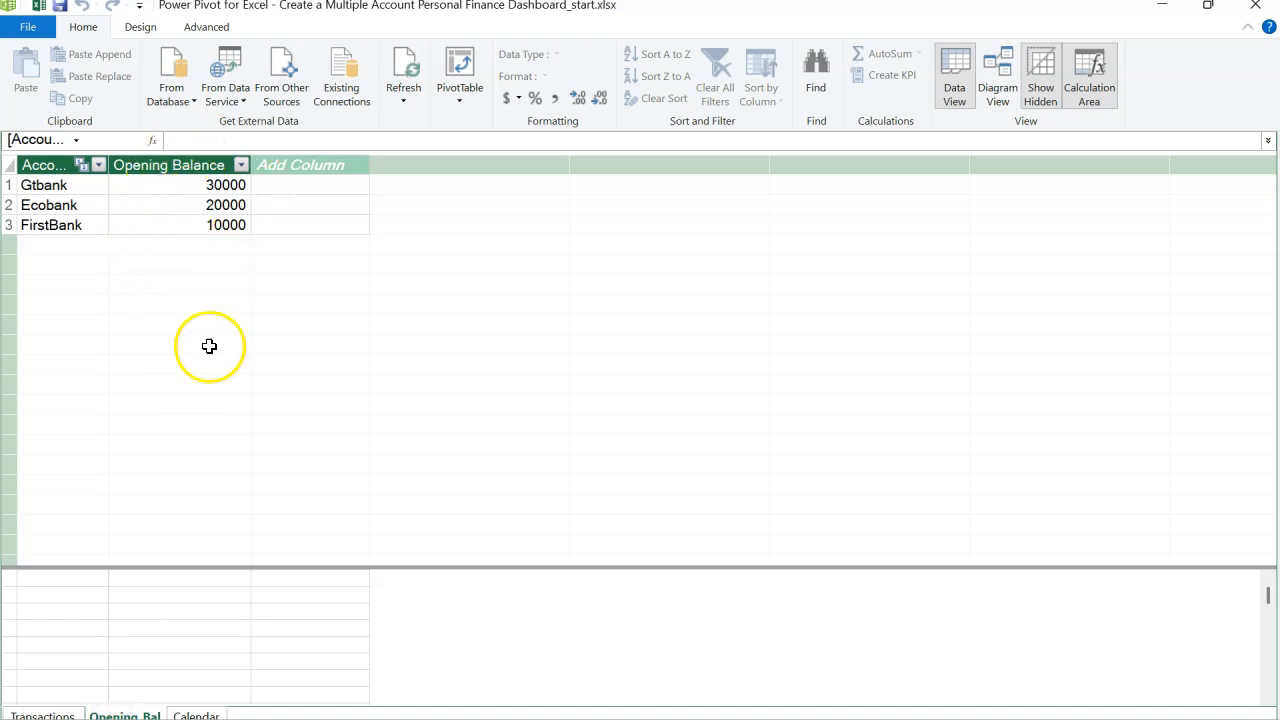
Step: In the Transactions calculation area, create the measure Open. Balance:=SUM(Opening_Bal[Opening Balance])
{"action": "left_click", "coordinate": [70, 714]}
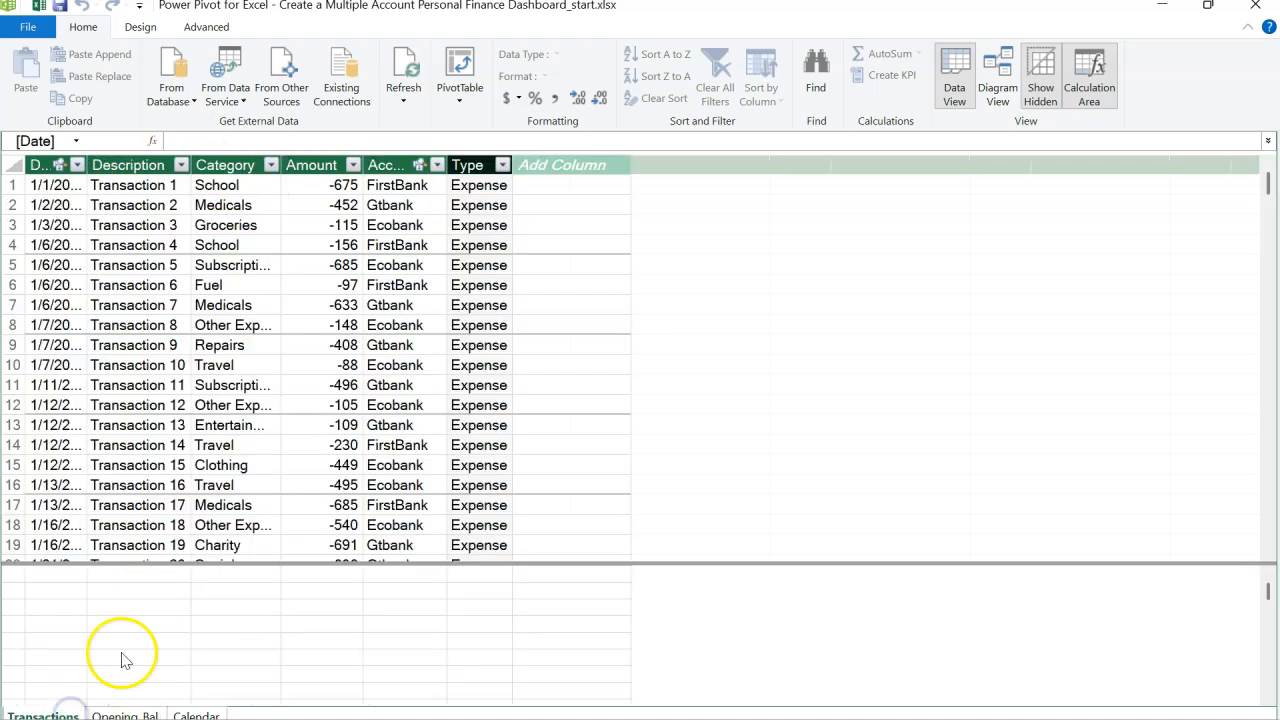
{"action": "left_click", "coordinate": [100, 591]}
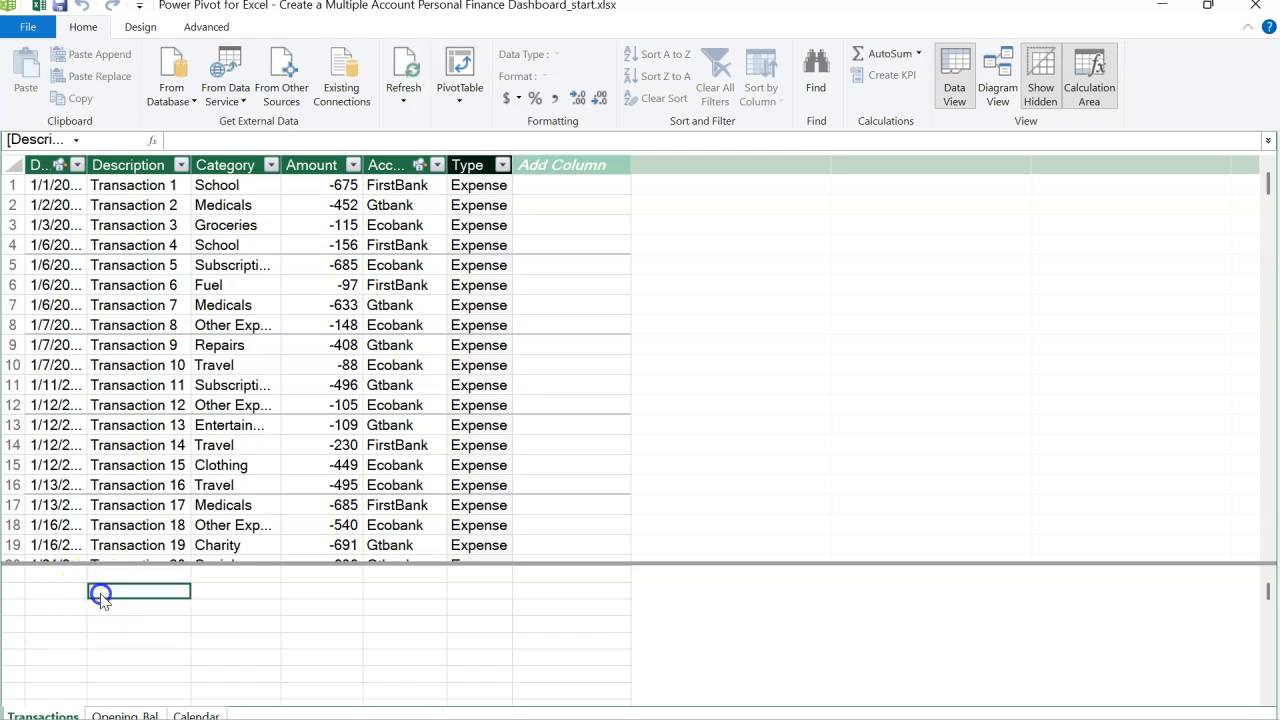
{"action": "left_click", "coordinate": [323, 143]}
{"action": "key", "text": "Escape"}
{"action": "left_click", "coordinate": [240, 146]}
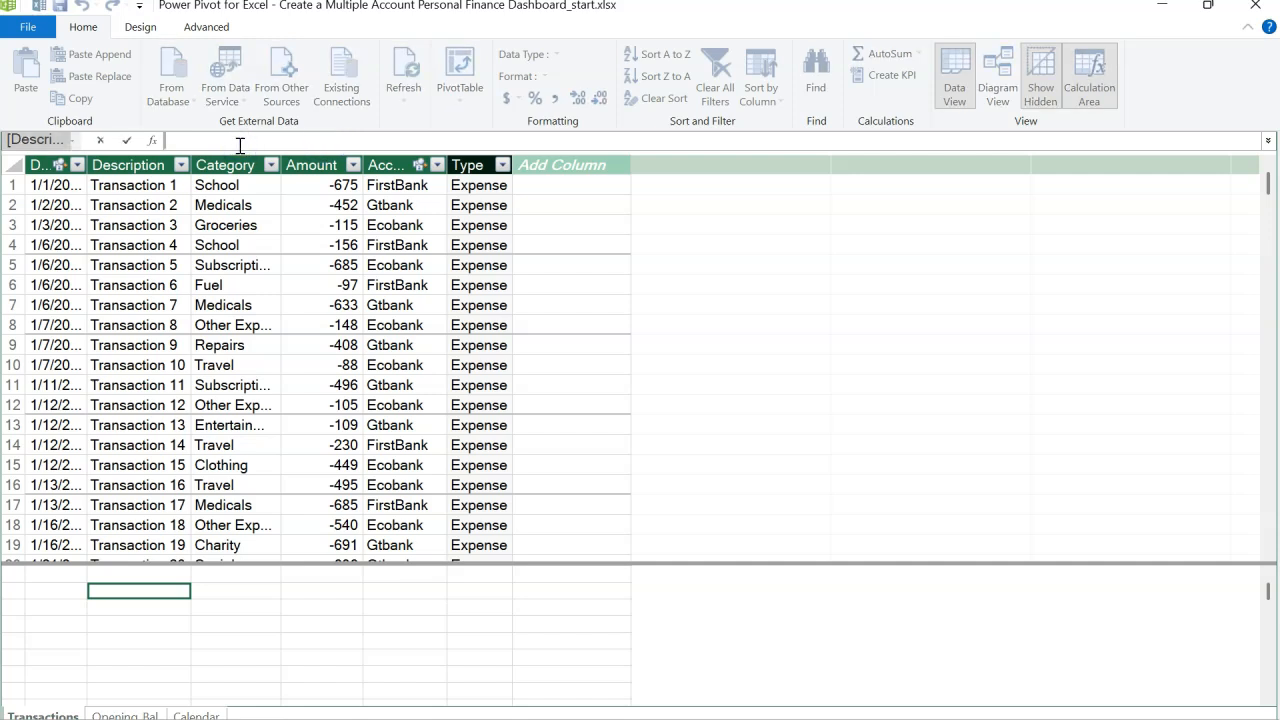
{"action": "type", "text": "Open. Balance:="}
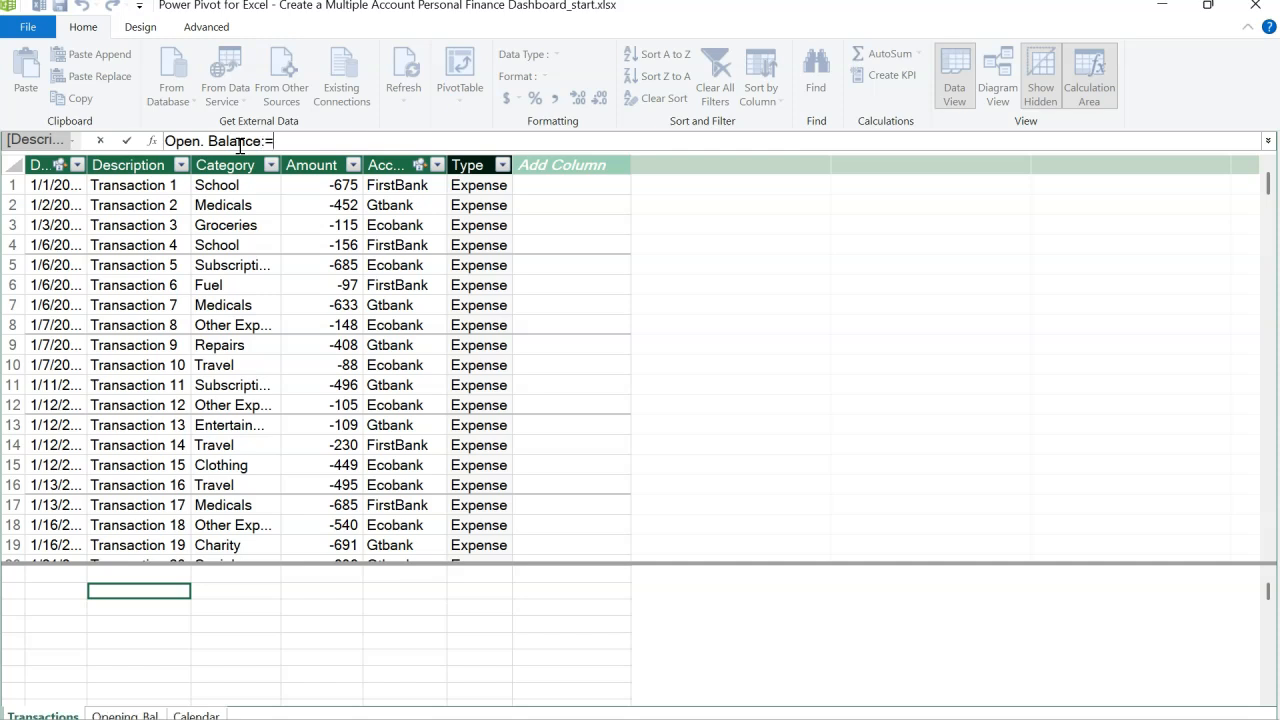
{"action": "type", "text": "sum("}
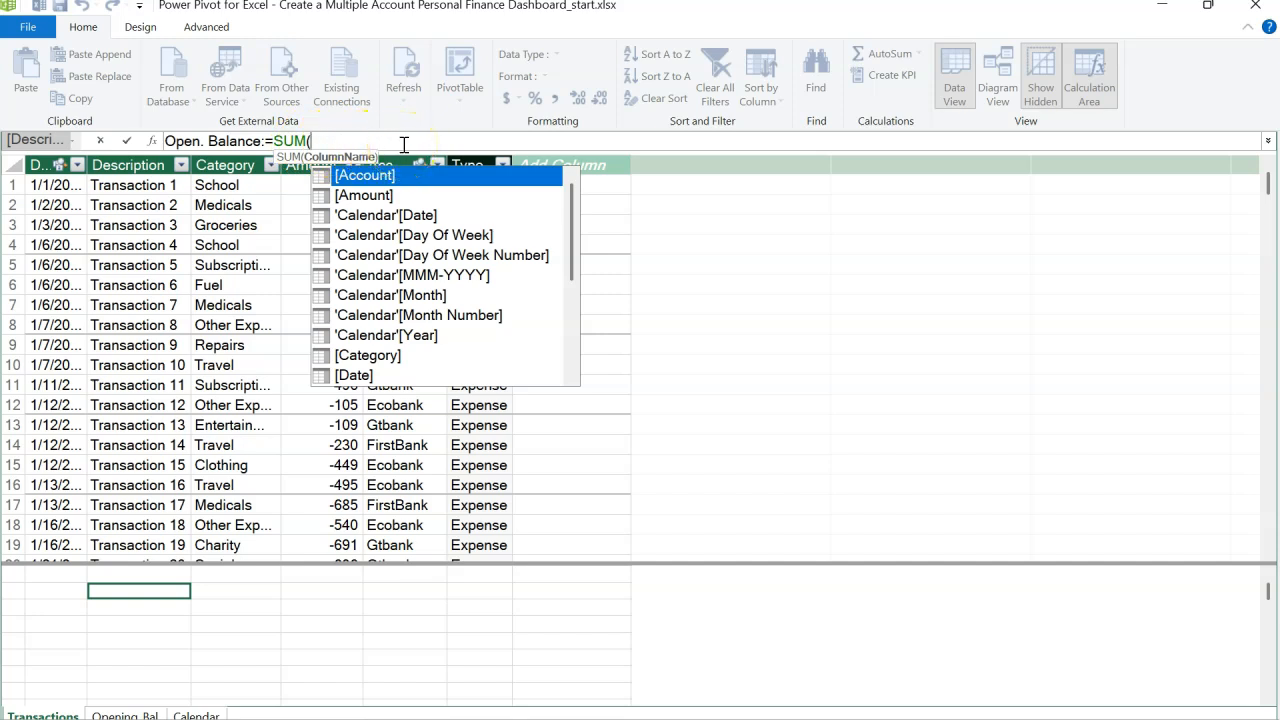
{"action": "type", "text": "op"}
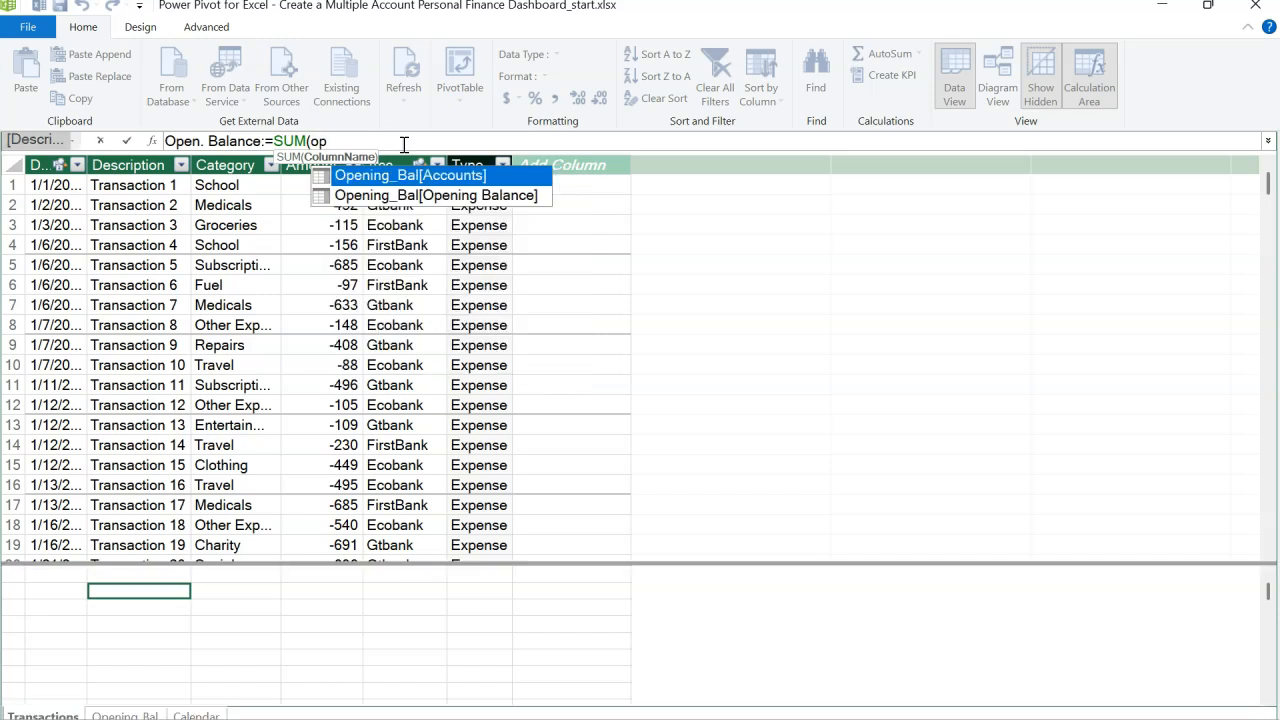
{"action": "key", "text": "Down"}
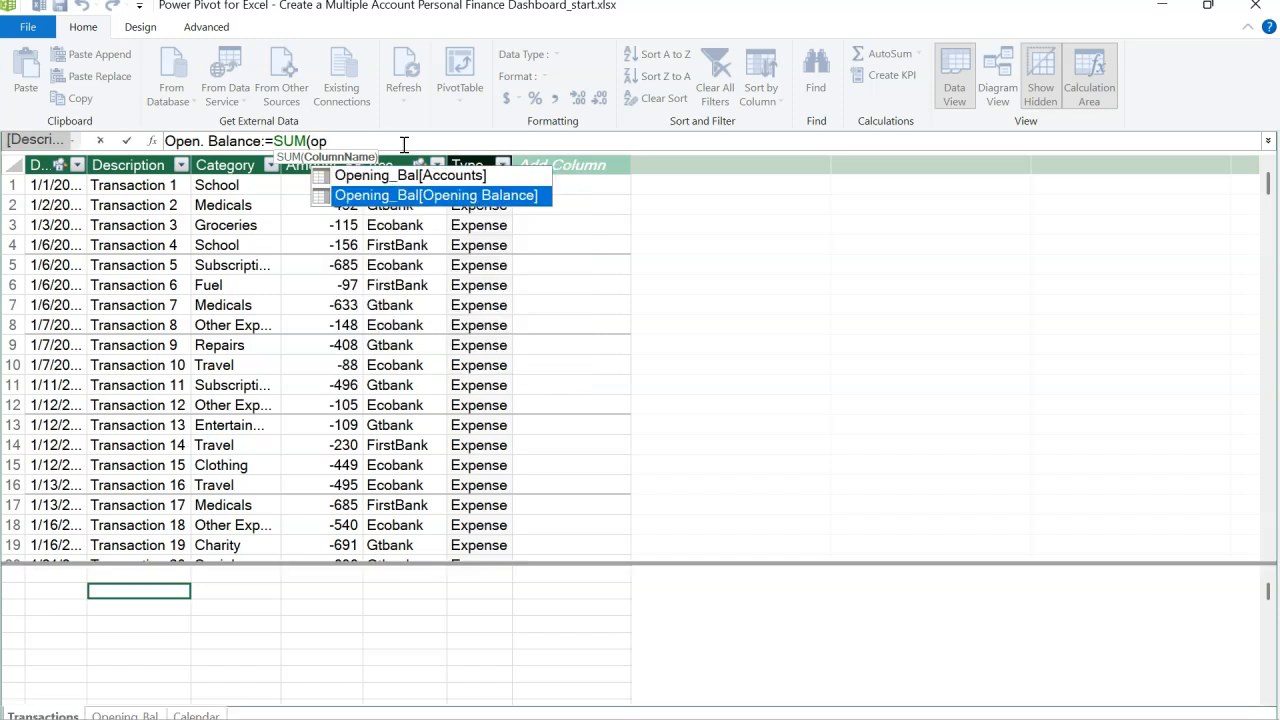
{"action": "key", "text": "Tab"}
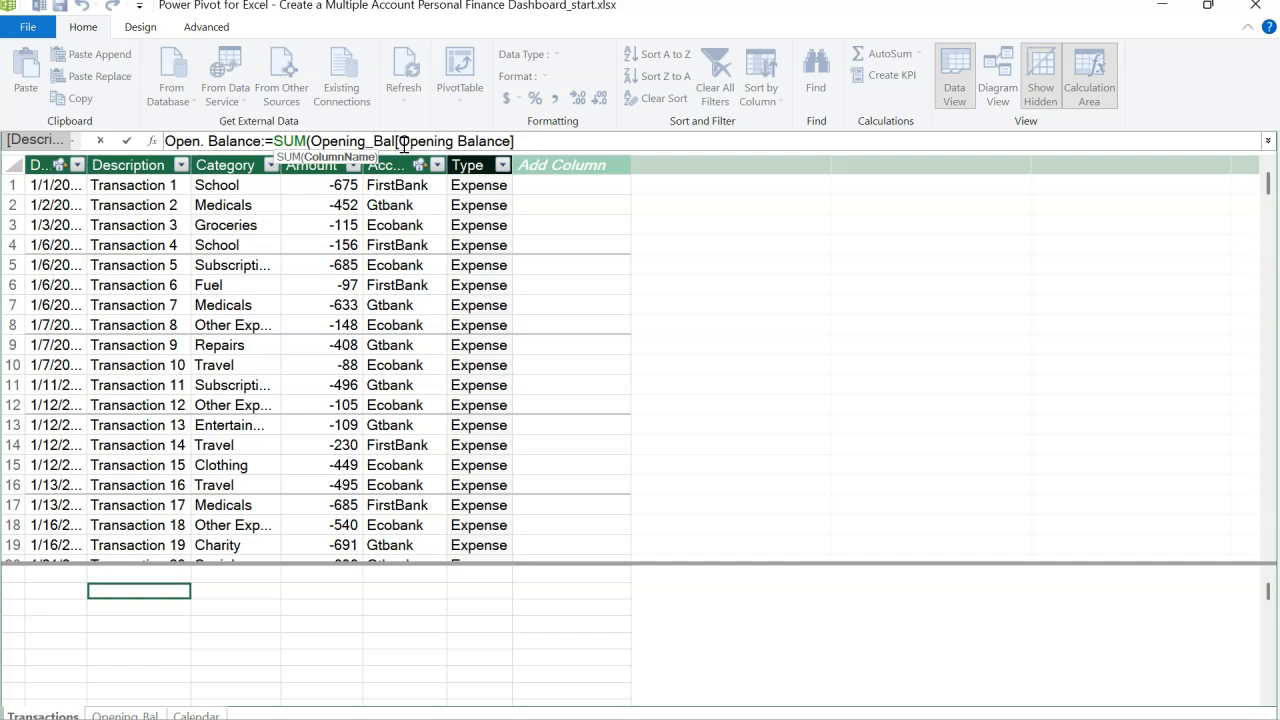
{"action": "type", "text": ")"}
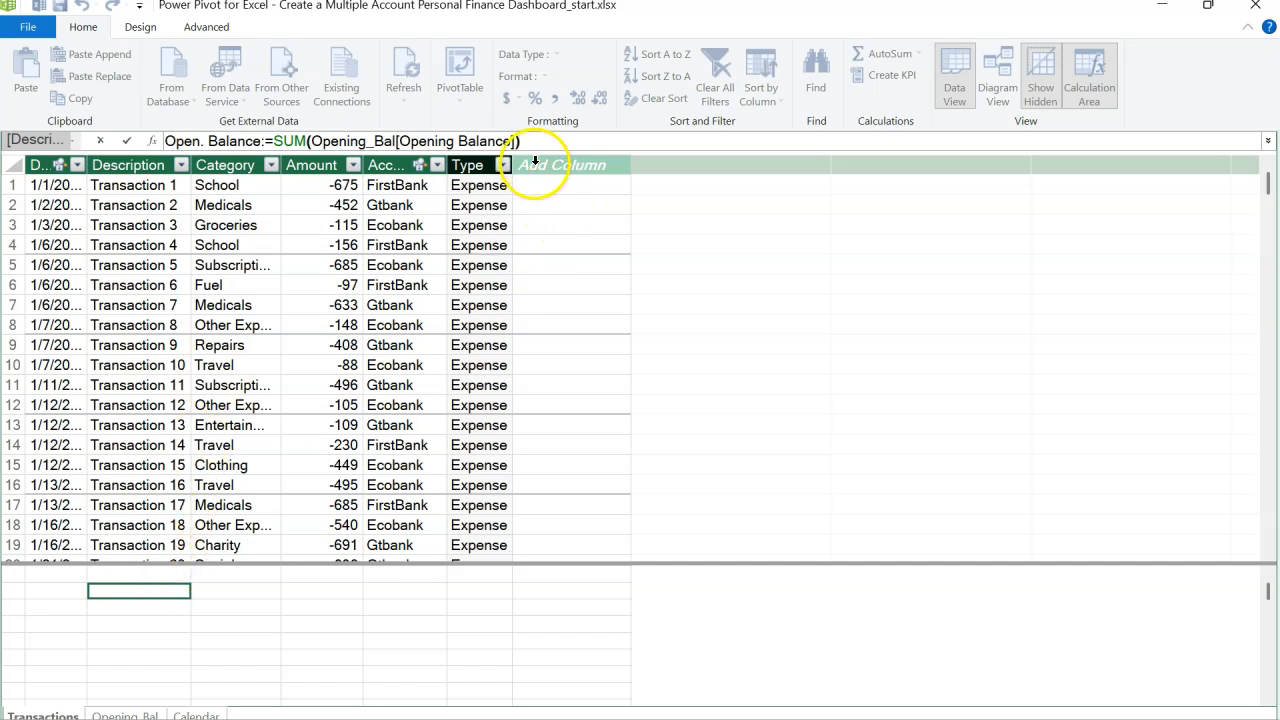
{"action": "key", "text": "Return"}
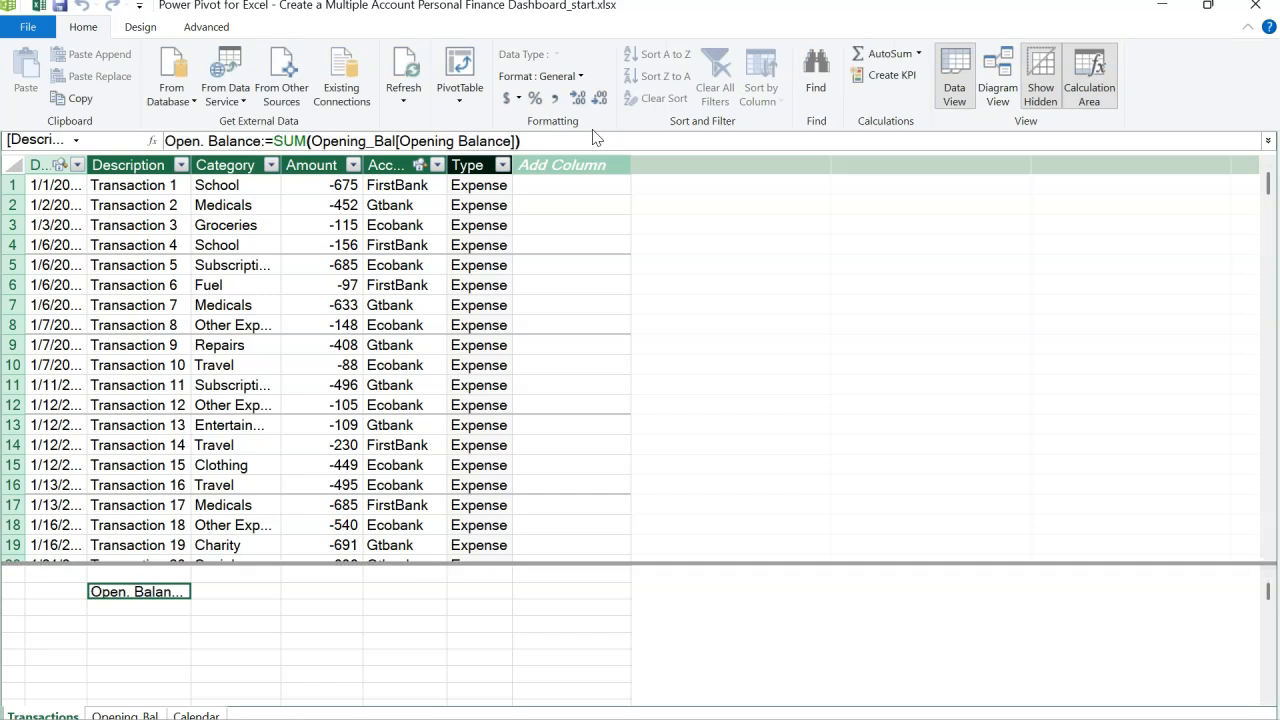
Step: Widen the Description column to show the measure result and review the Opening_Bal table's balances
{"action": "left_click_drag", "start_coordinate": [190, 165], "coordinate": [290, 180]}
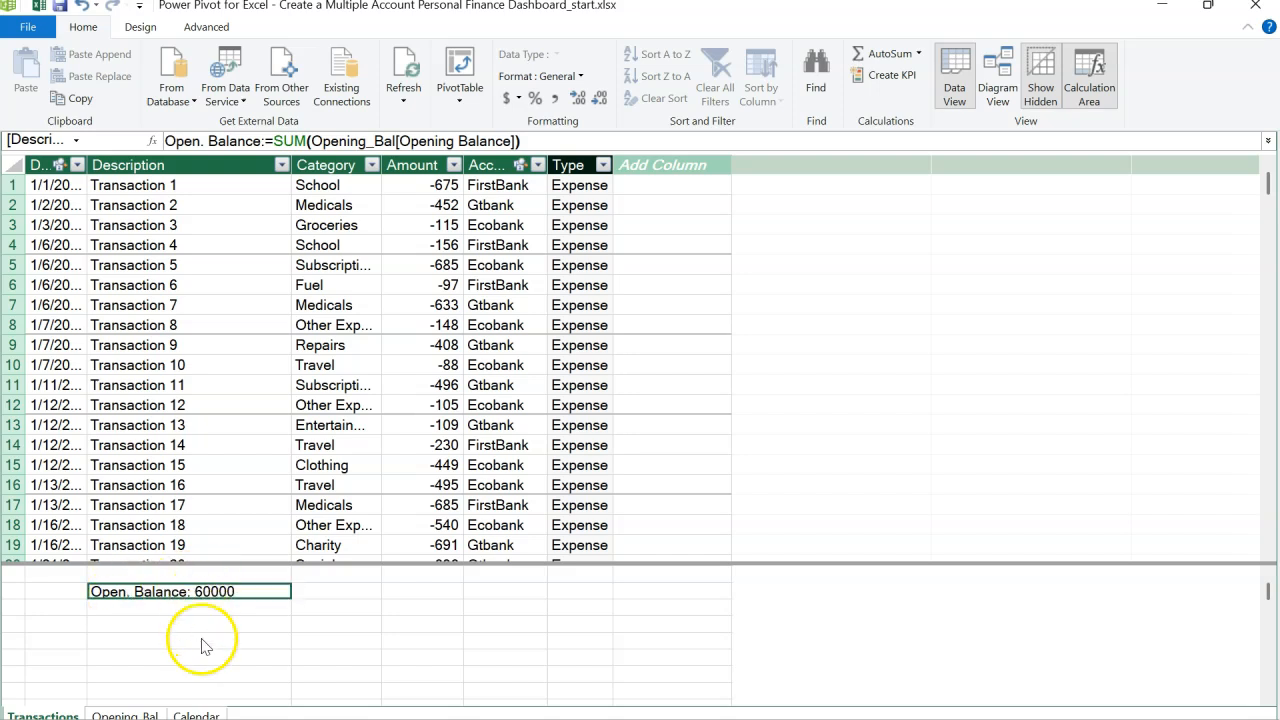
{"action": "left_click", "coordinate": [132, 714]}
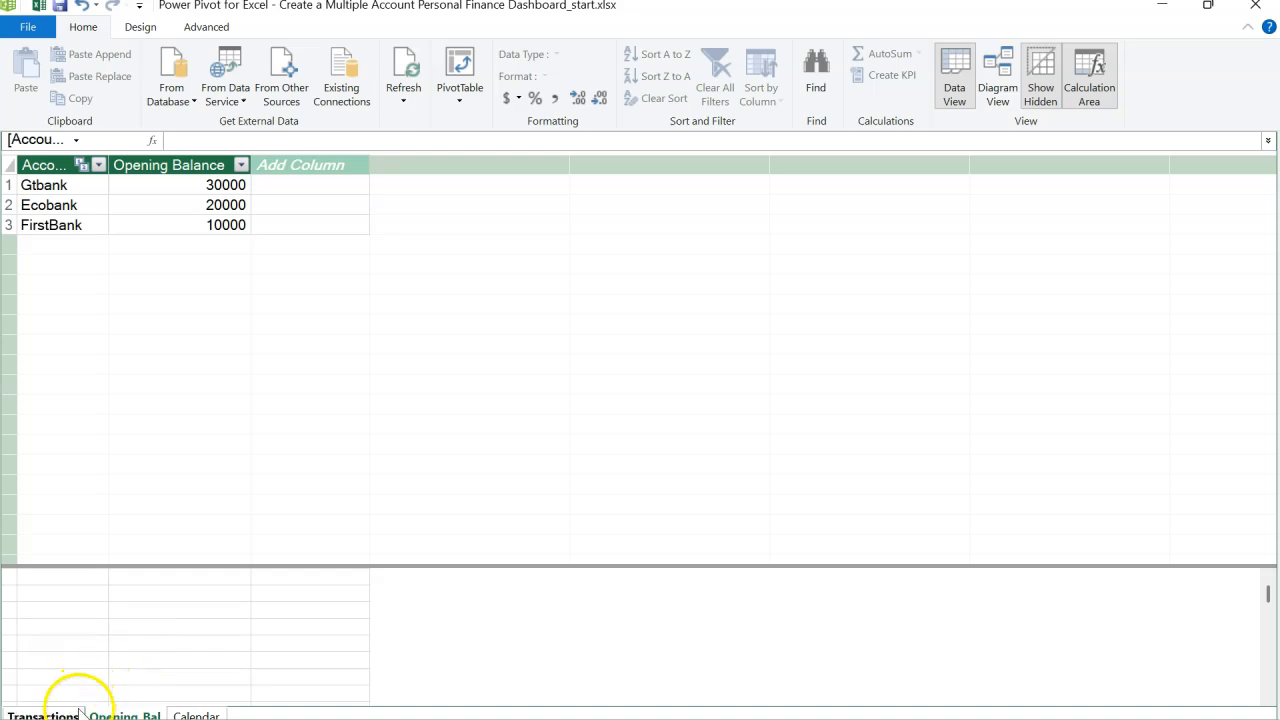
{"action": "left_click", "coordinate": [42, 714]}
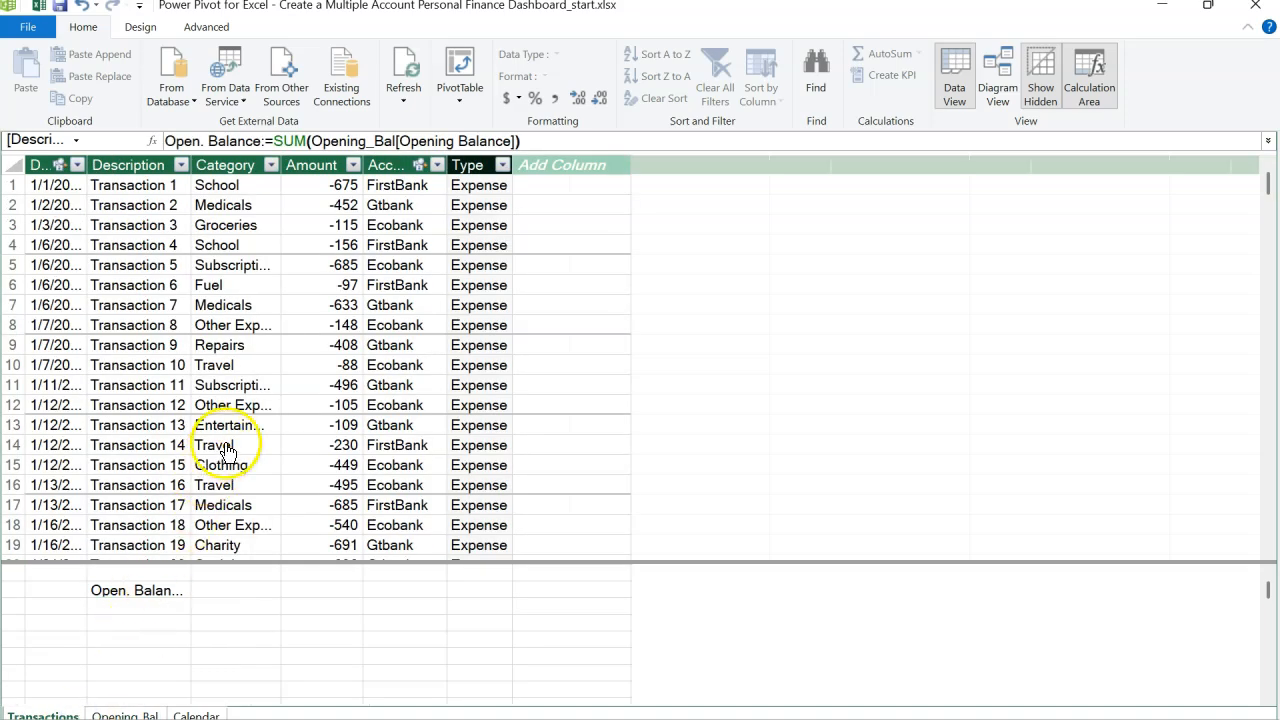
Step: In the next calculation area cell, create the measure Current Balance:=SUM(Transactions[Amount])
{"action": "left_click", "coordinate": [170, 608]}
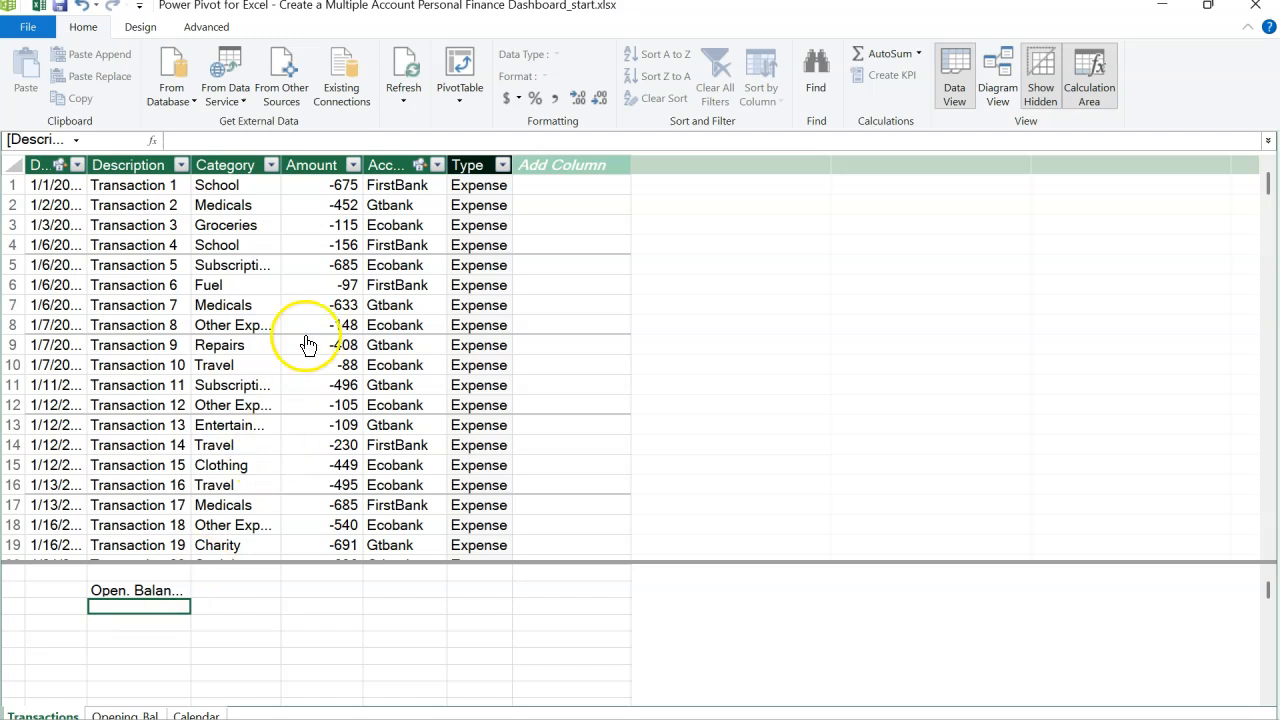
{"action": "left_click", "coordinate": [317, 164]}
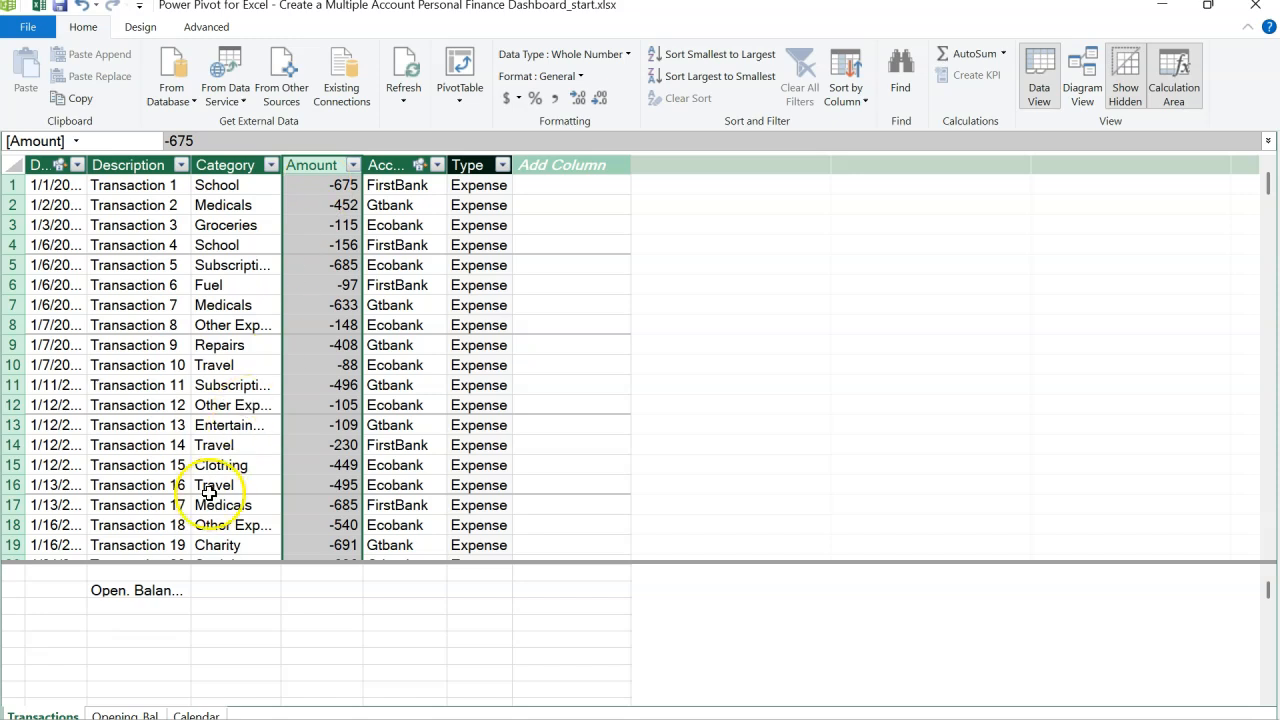
{"action": "left_click", "coordinate": [168, 606]}
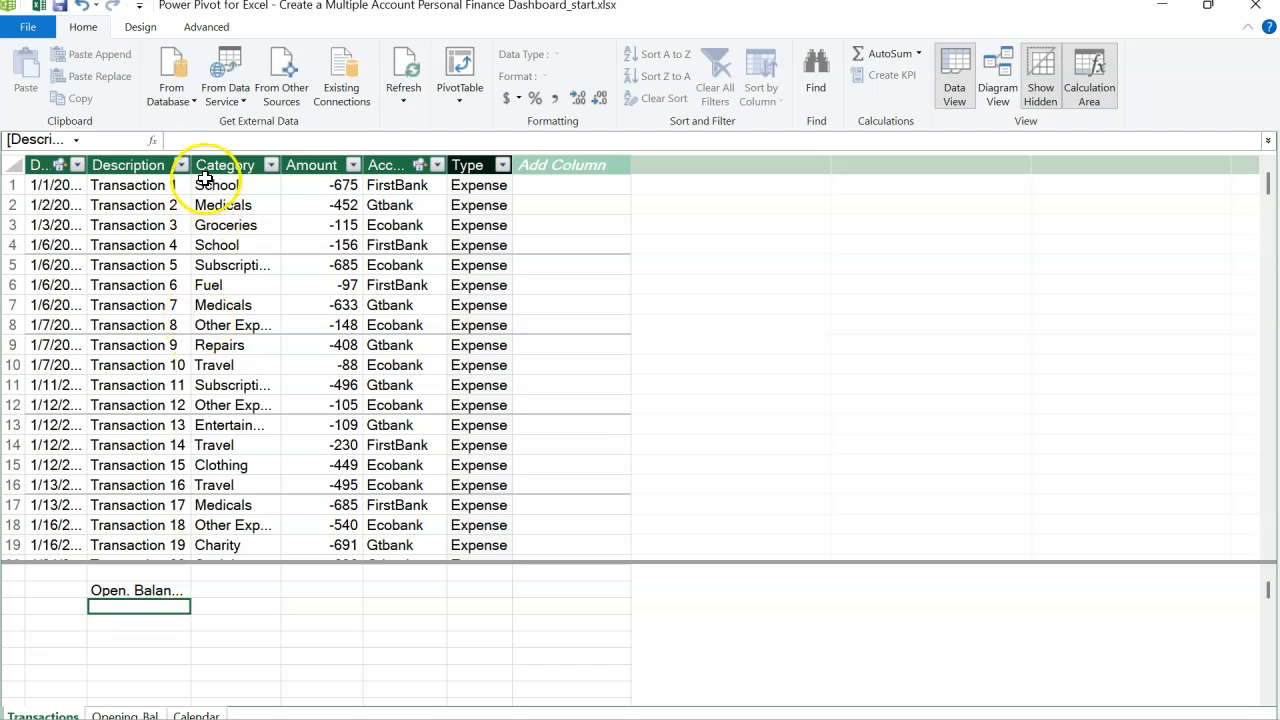
{"action": "left_click", "coordinate": [209, 140]}
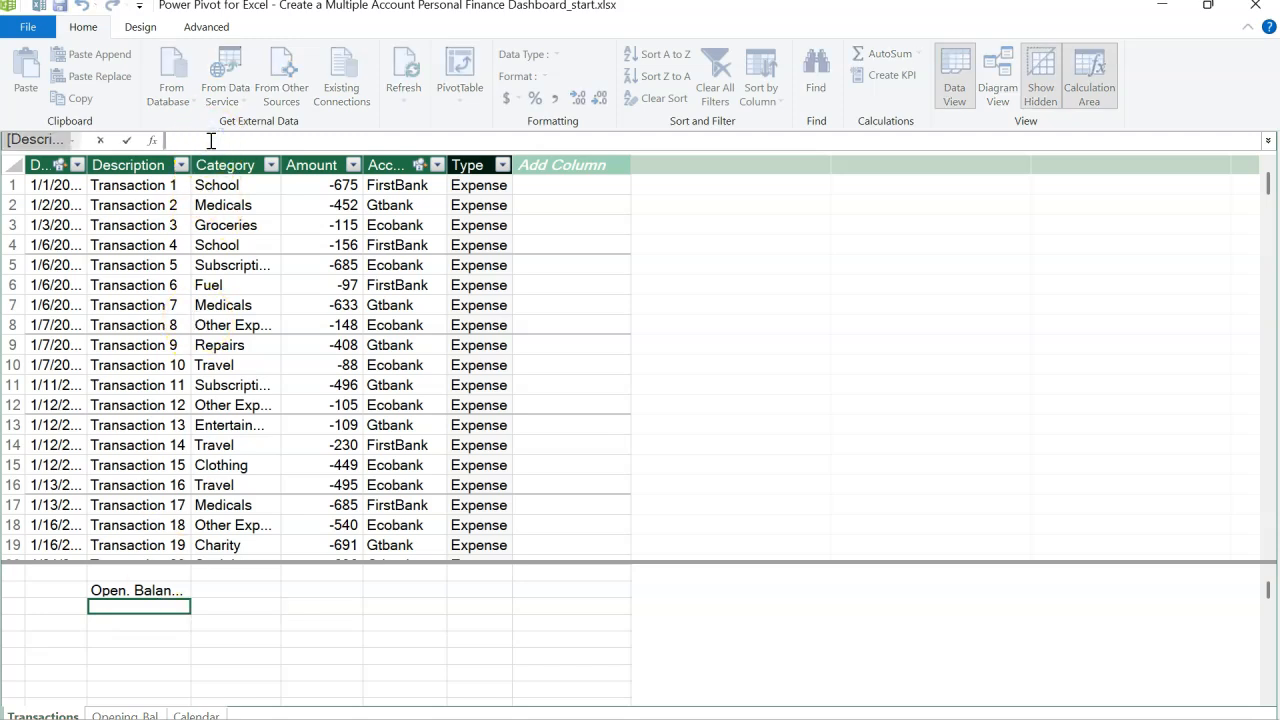
{"action": "type", "text": "Current Balance:="}
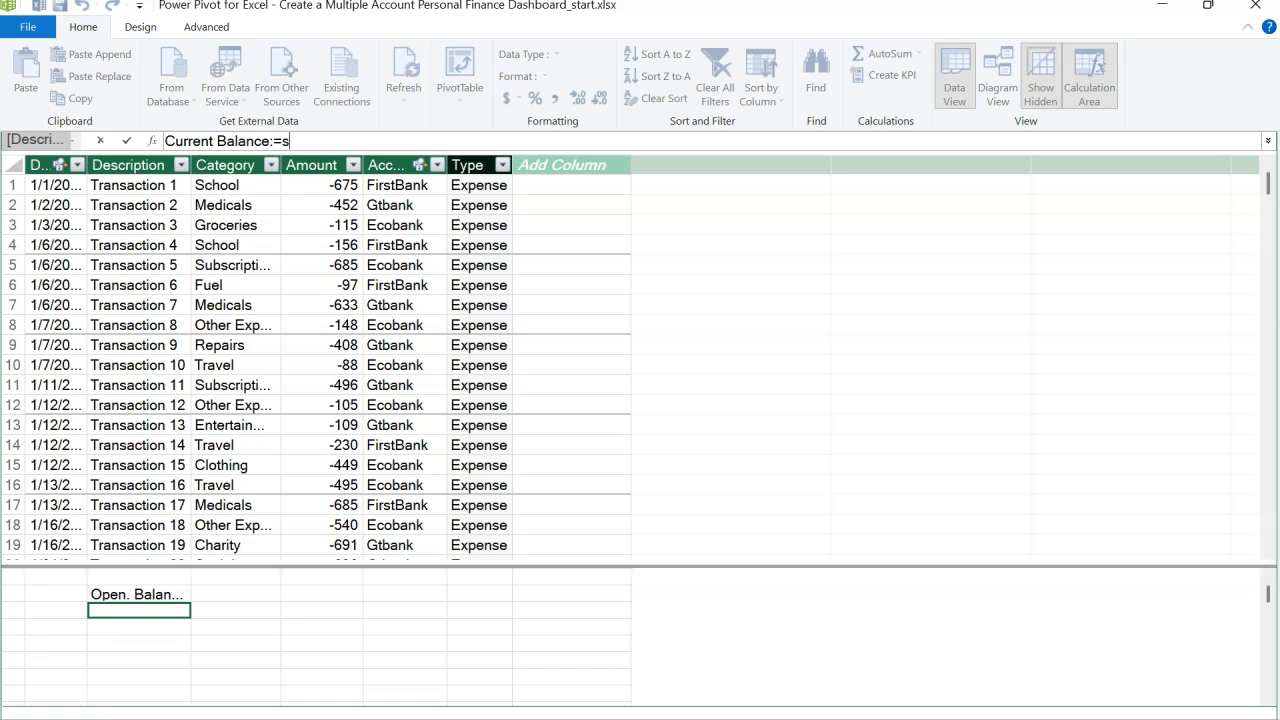
{"action": "type", "text": "SUM("}
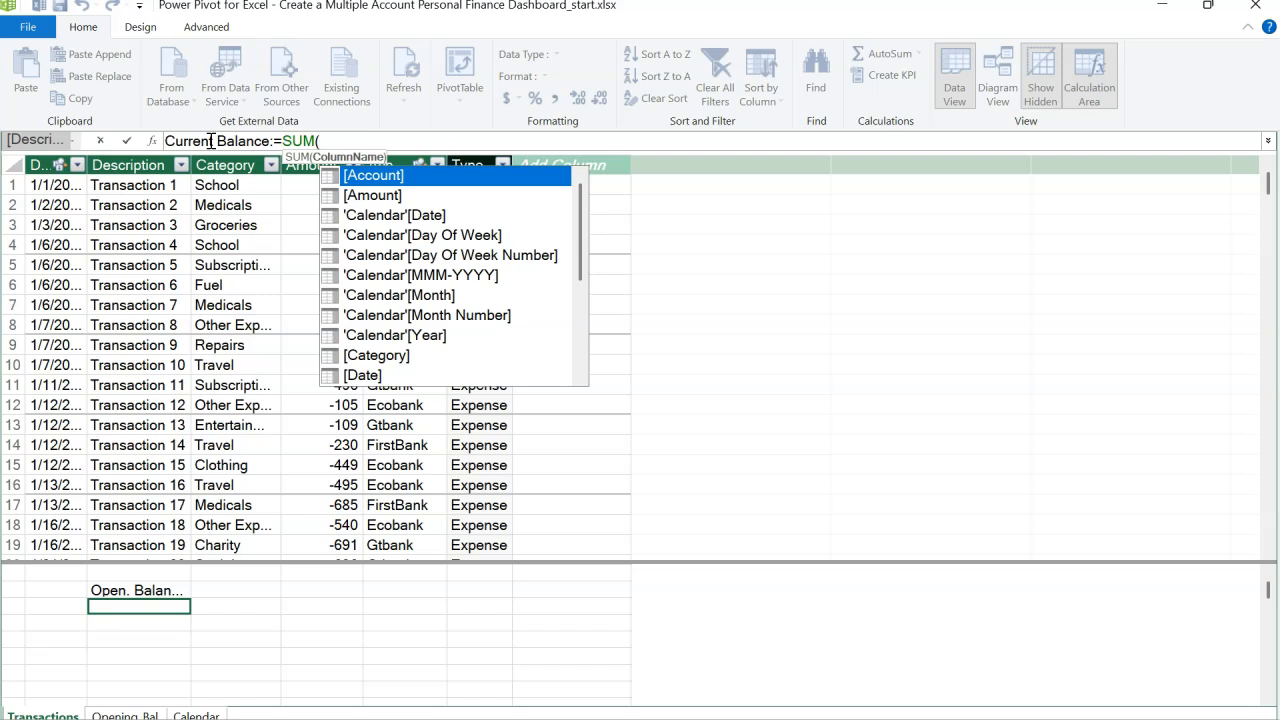
{"action": "type", "text": "r"}
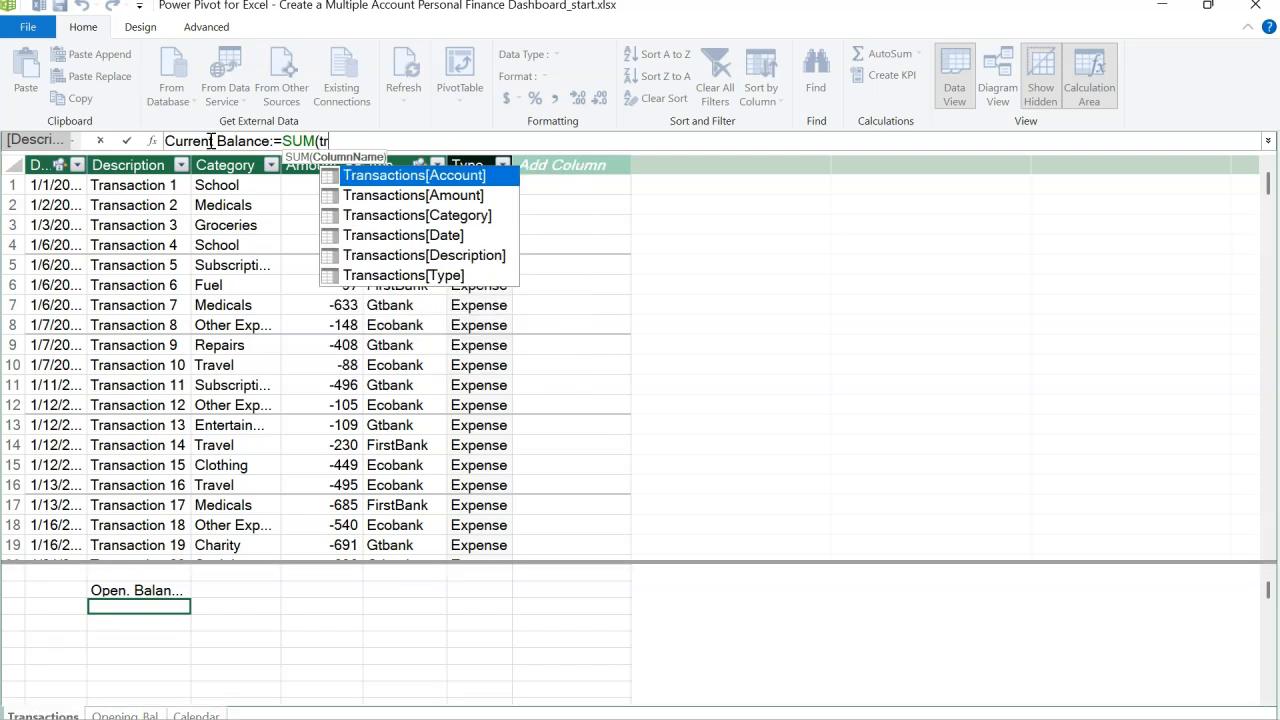
{"action": "key", "text": "Down"}
{"action": "key", "text": "Tab"}
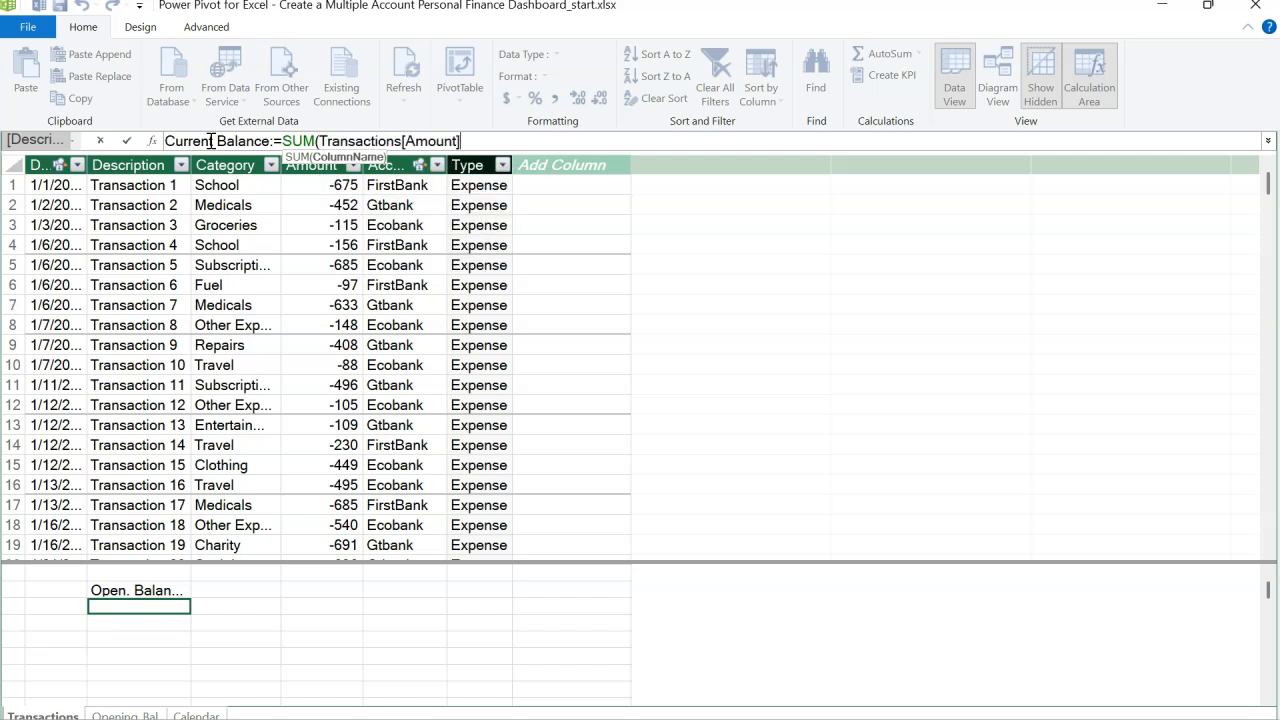
{"action": "type", "text": ")"}
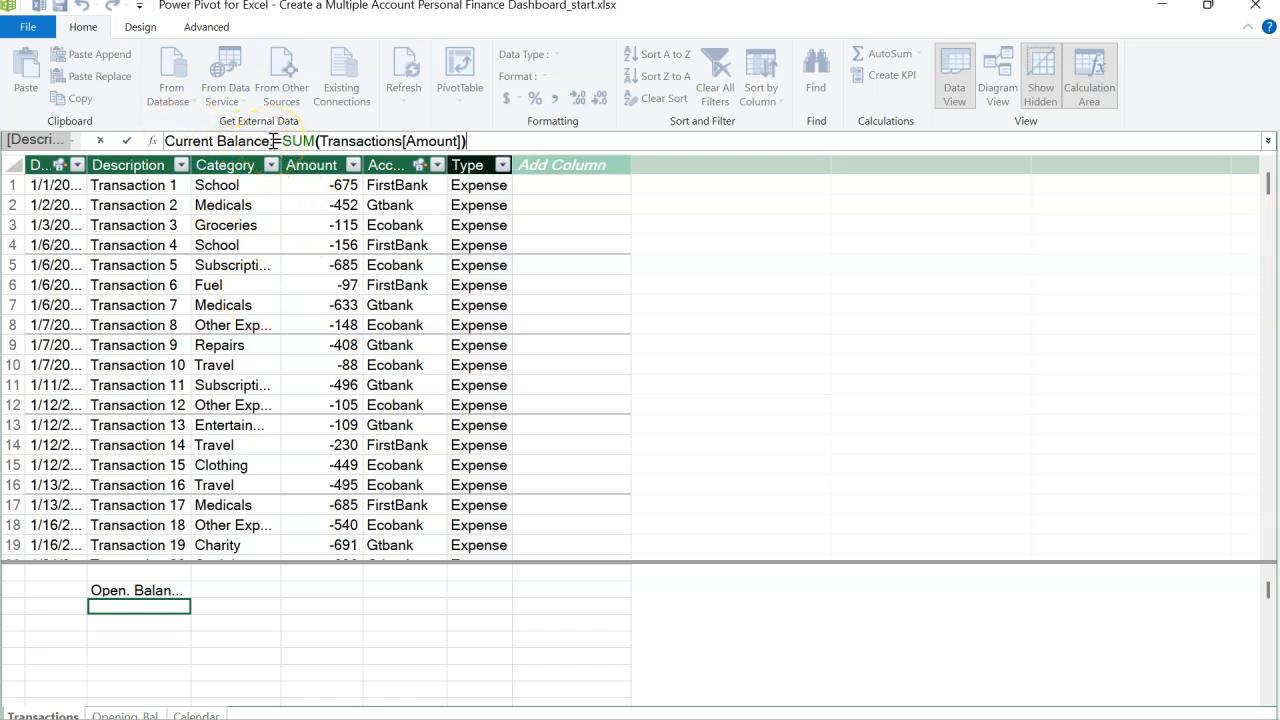
{"action": "key", "text": "Return"}
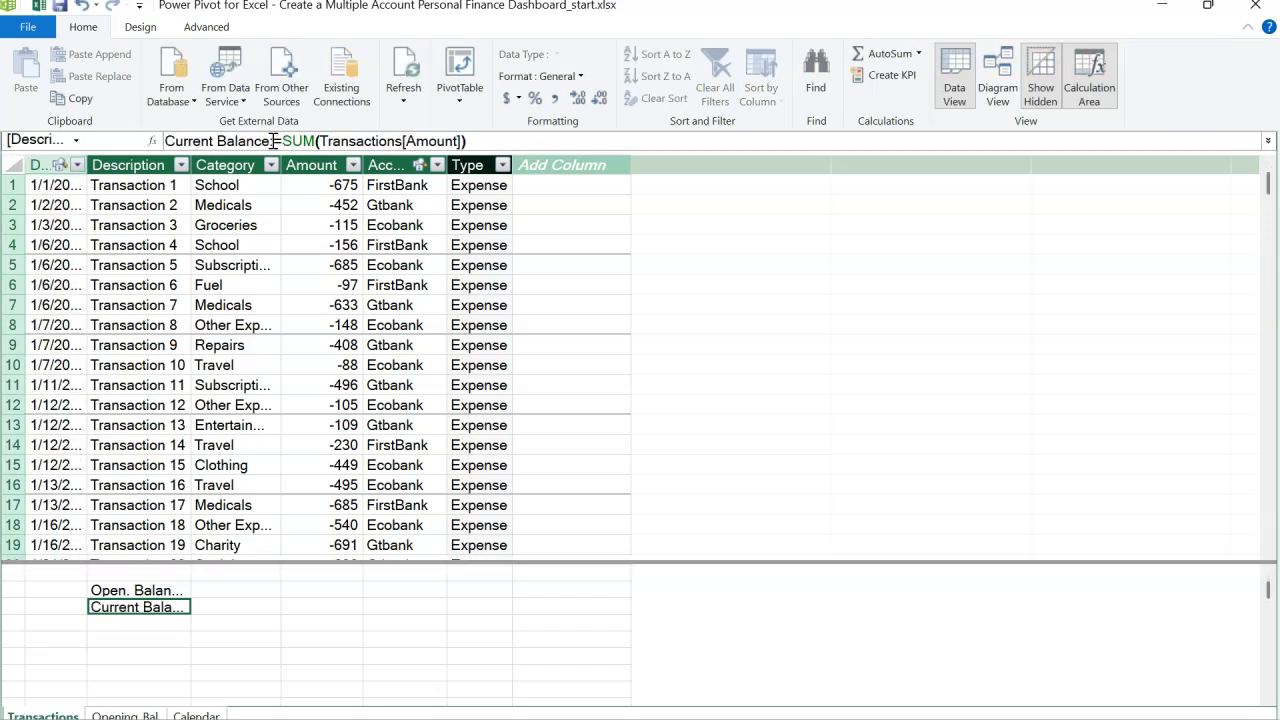
Step: Autofit the Description column so both measure results display fully, and select the next empty calculation cell
{"action": "double_click", "coordinate": [194, 166]}
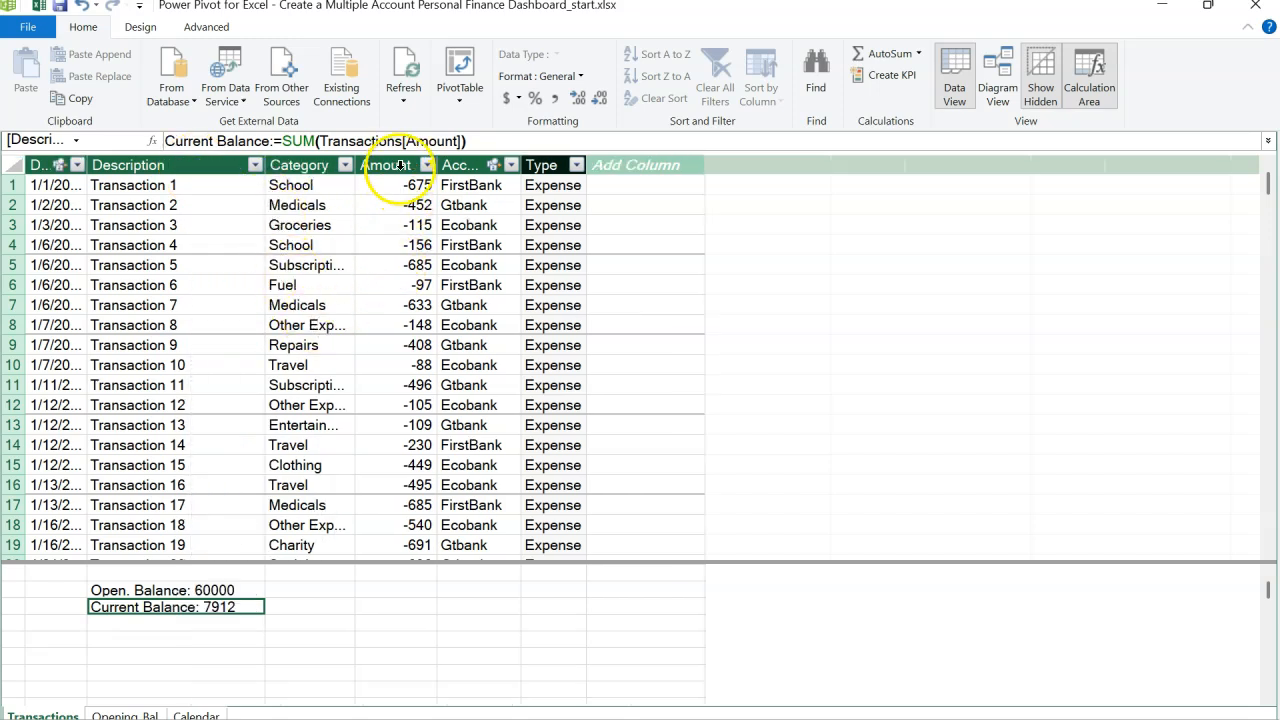
{"action": "left_click", "coordinate": [400, 166]}
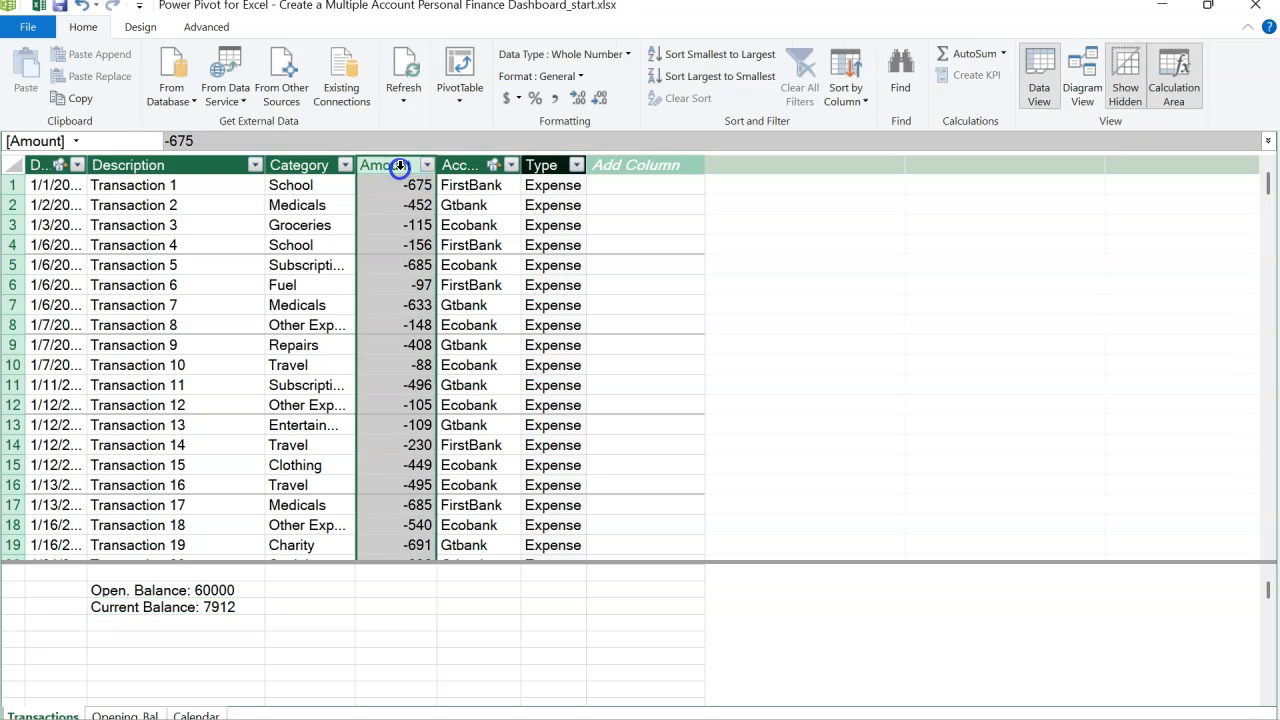
{"action": "left_click", "coordinate": [236, 610]}
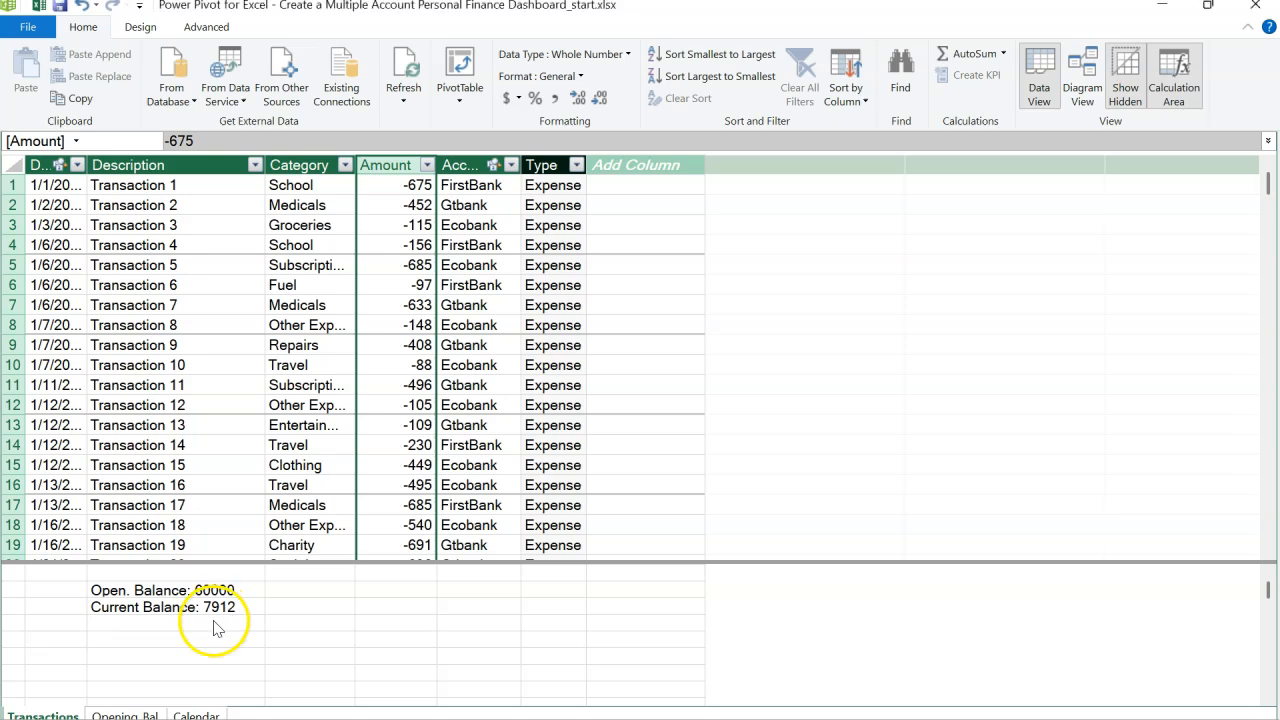
{"action": "left_click", "coordinate": [215, 624]}
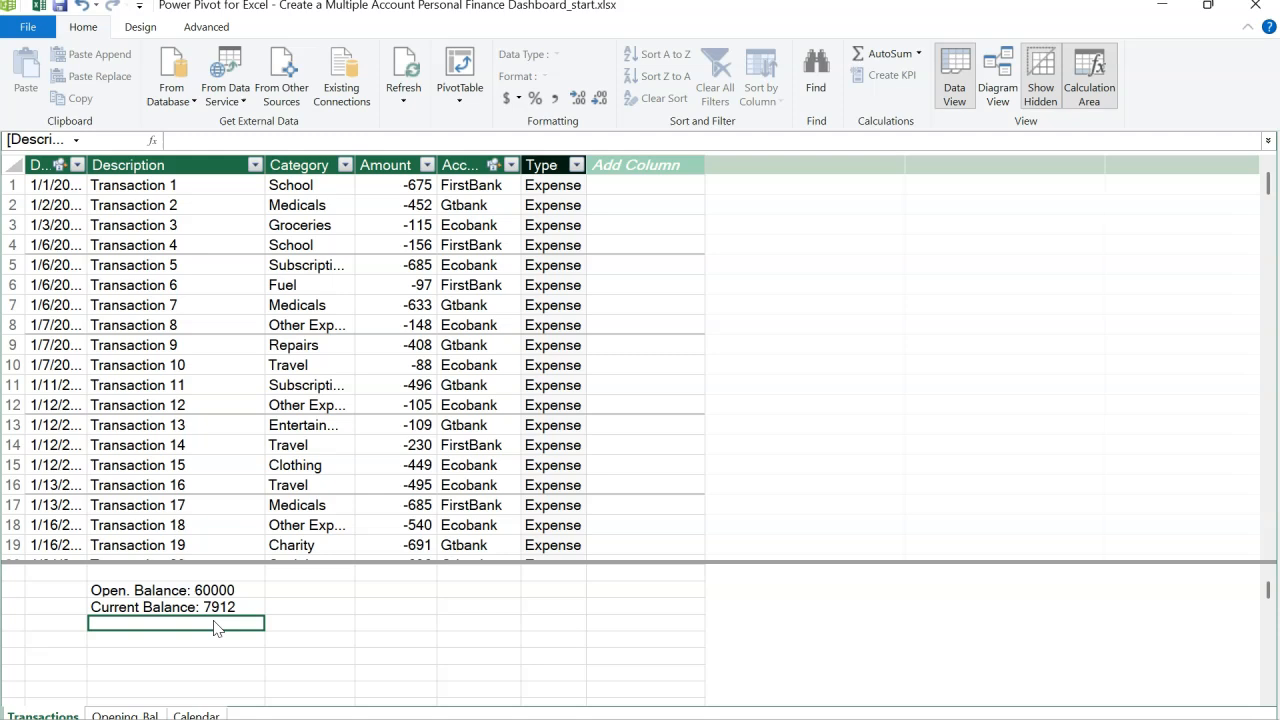
{"action": "left_click", "coordinate": [205, 627]}
Step: Start a new measure named Cum. Balance:= in the empty calculation cell and expand the formula bar
{"action": "left_click", "coordinate": [288, 144]}
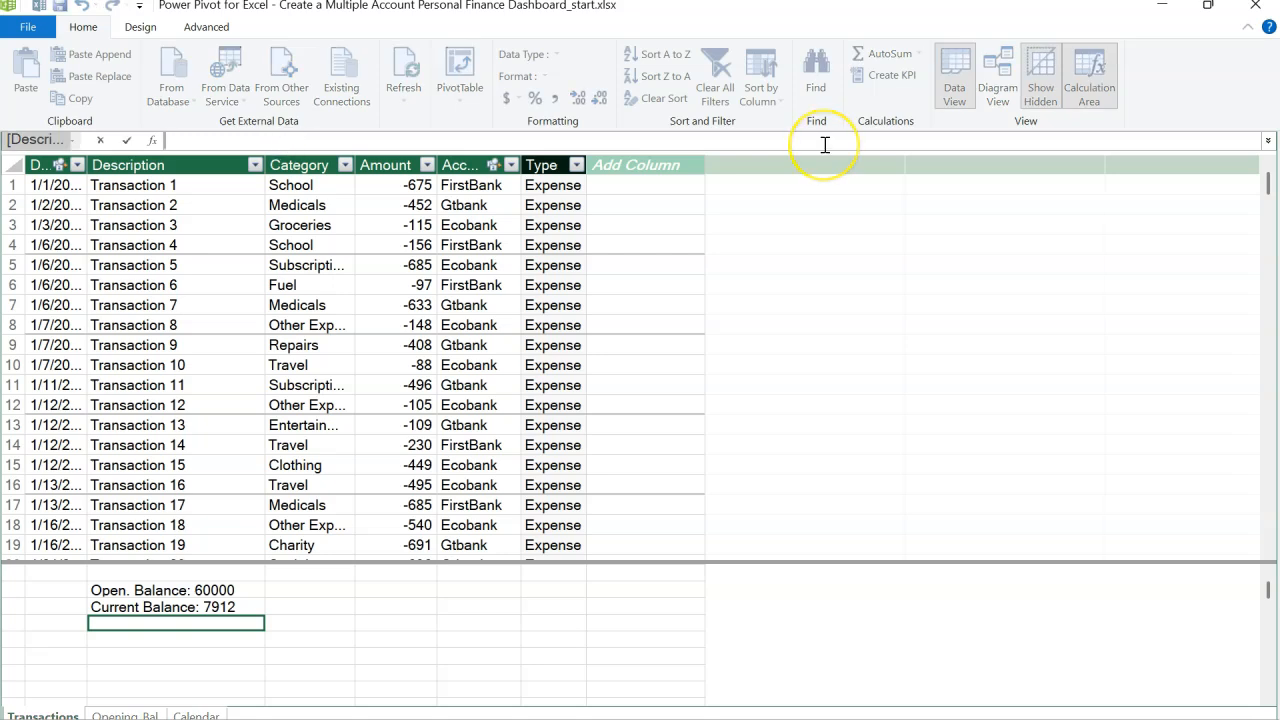
{"action": "type", "text": "Cum. Balance"}
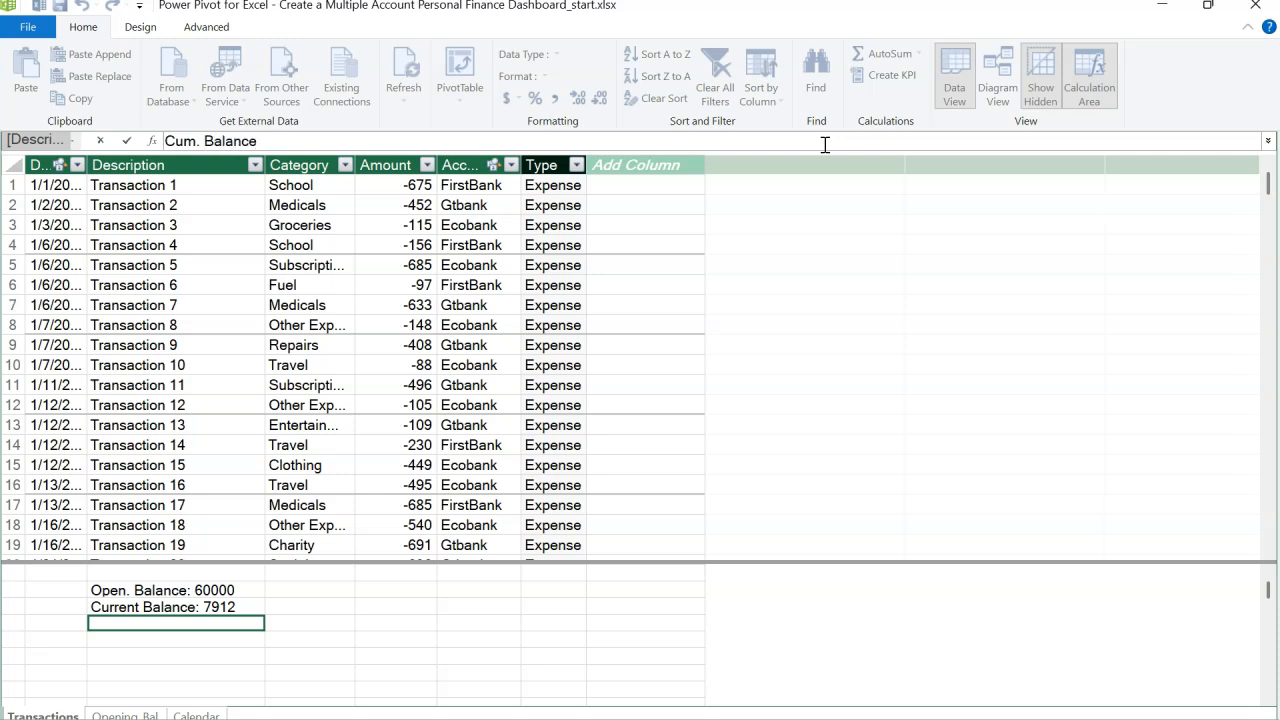
{"action": "type", "text": ":="}
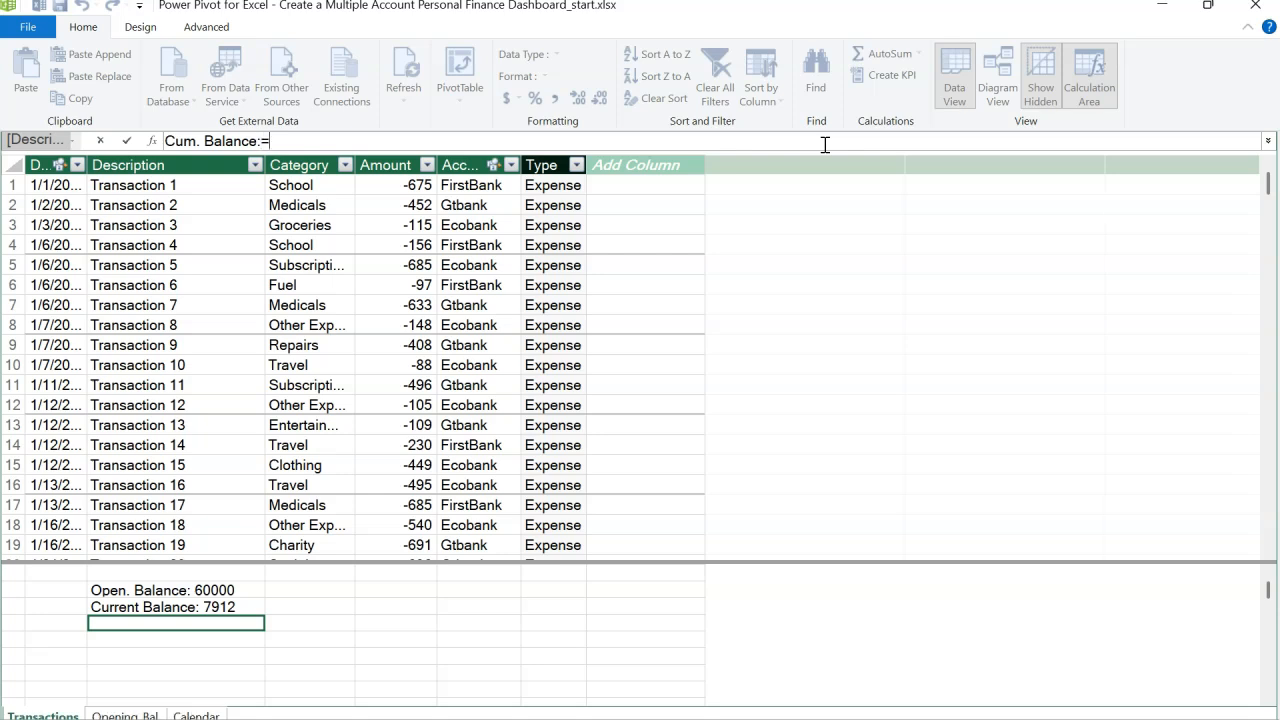
{"action": "left_click", "coordinate": [1268, 147]}
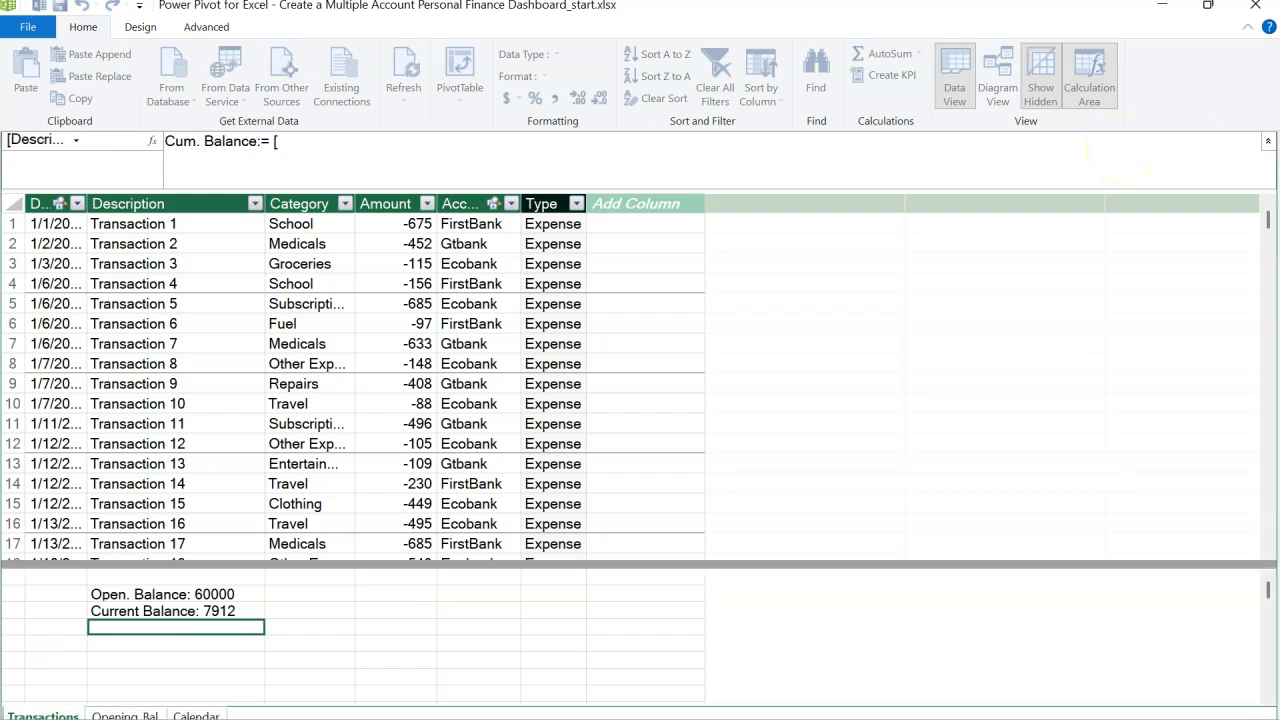
Step: Enter [Open. Balance] + CALCULATE([Current Balance] as the first part of the Cum. Balance formula
{"action": "type", "text": "["}
{"action": "key", "text": "Down"}
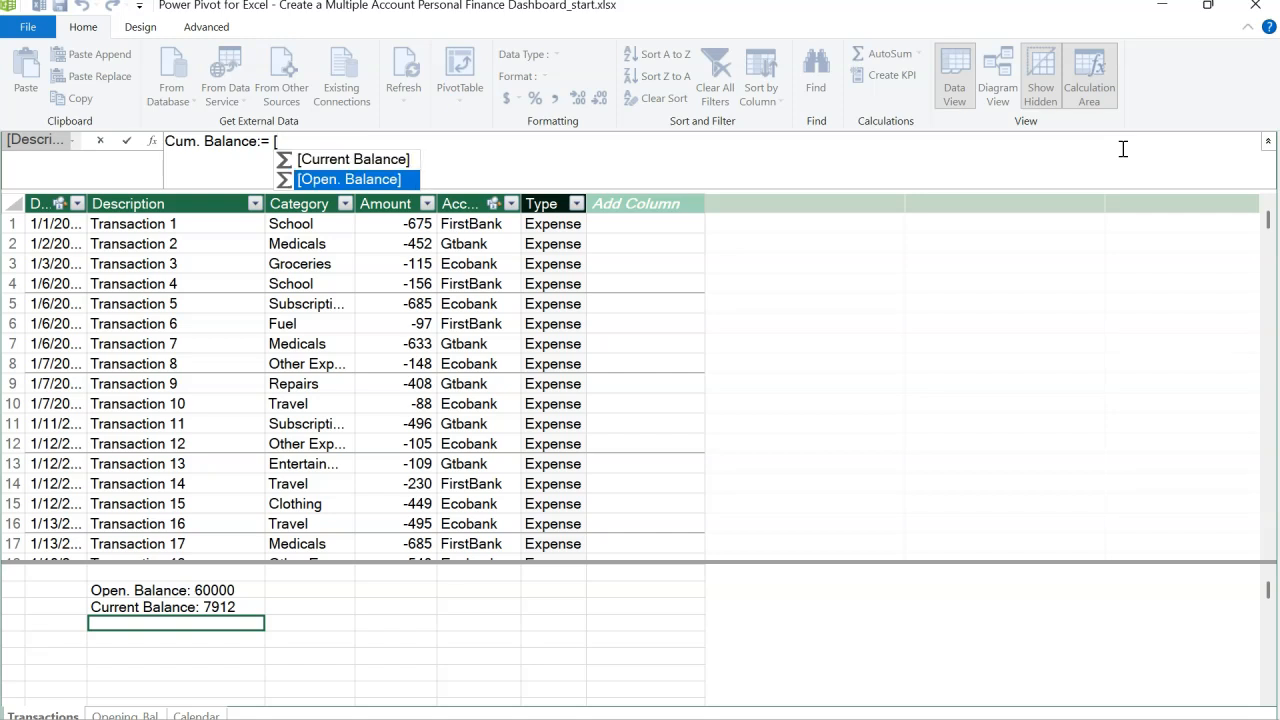
{"action": "key", "text": "Tab"}
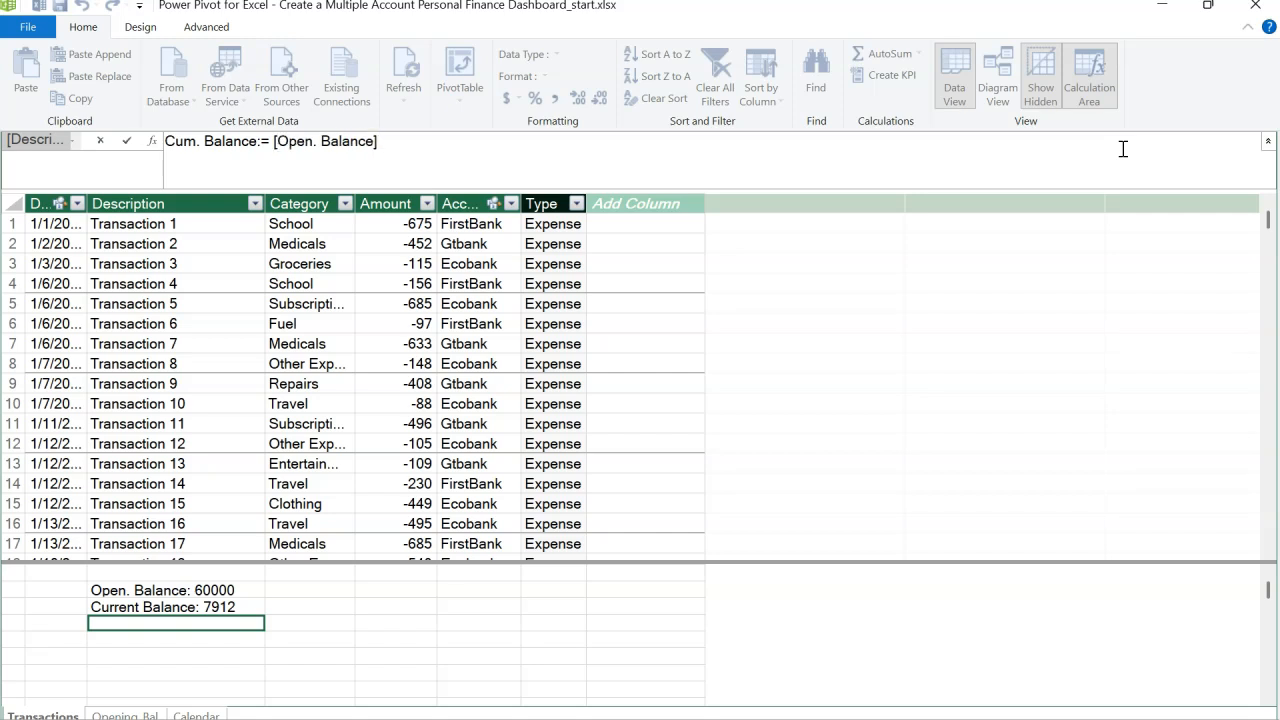
{"action": "type", "text": "+"}
{"action": "type", "text": "       cal"}
{"action": "key", "text": "Tab"}
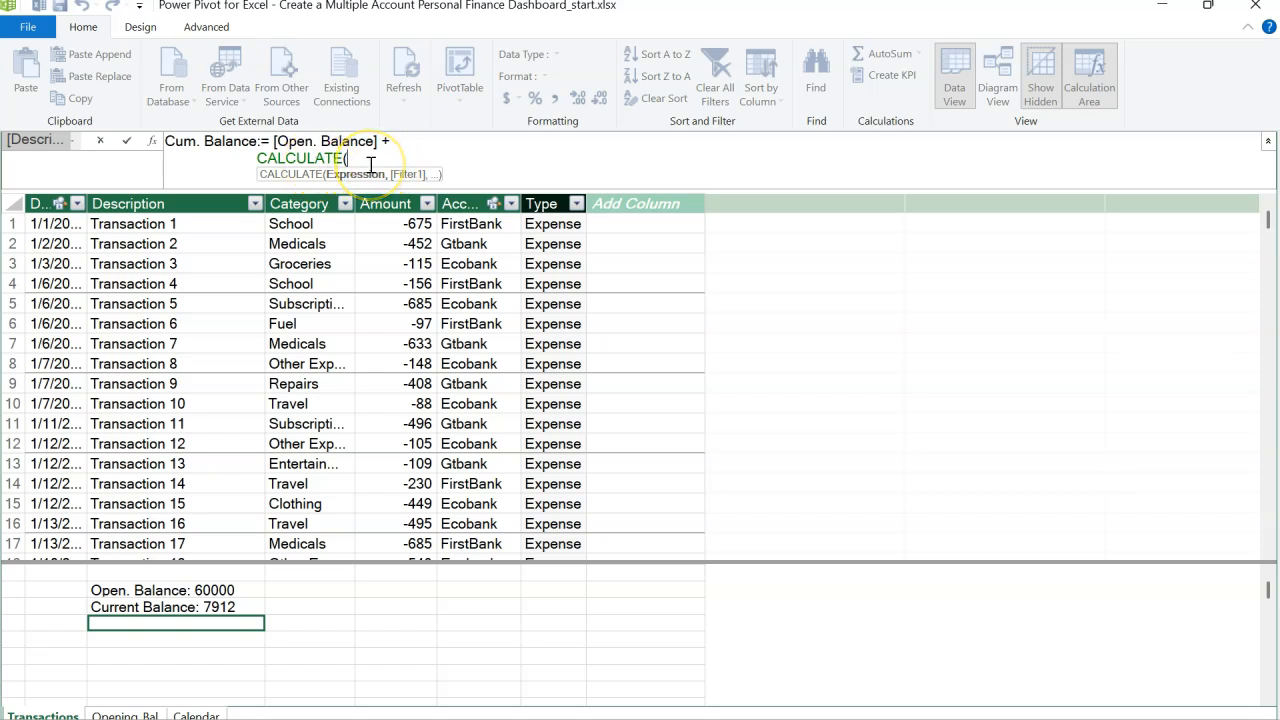
{"action": "type", "text": "["}
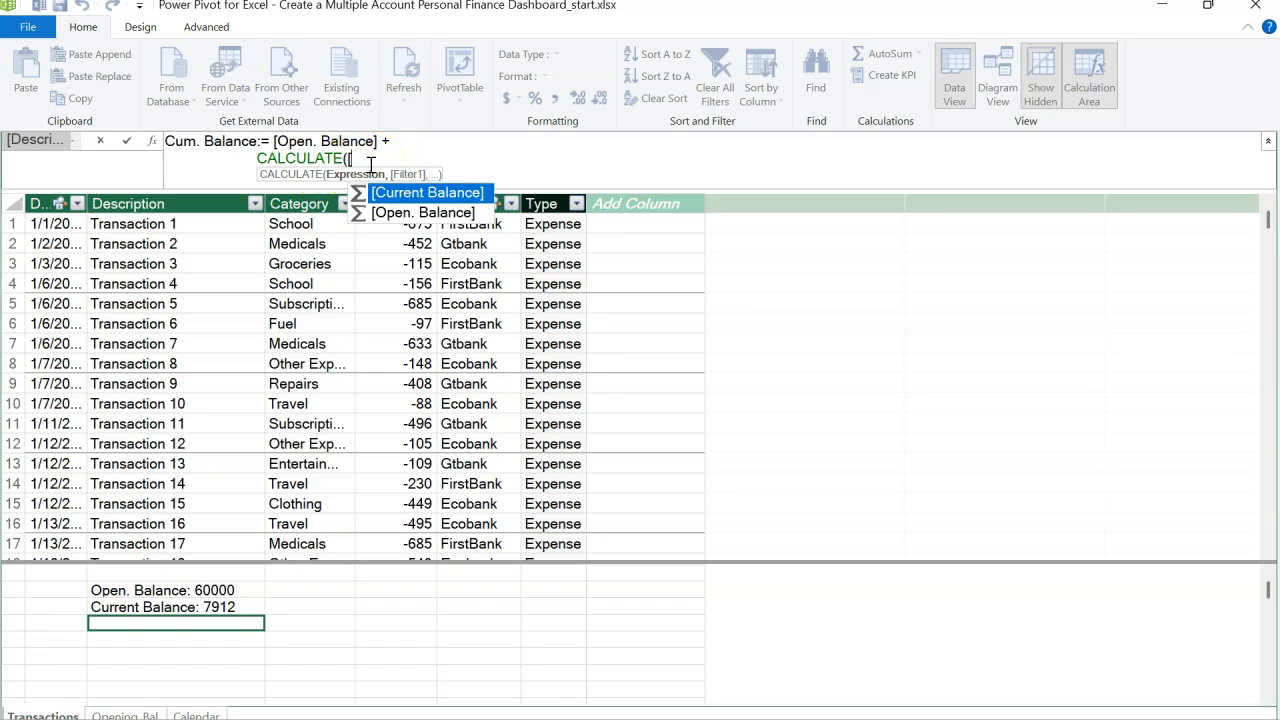
{"action": "key", "text": "Tab"}
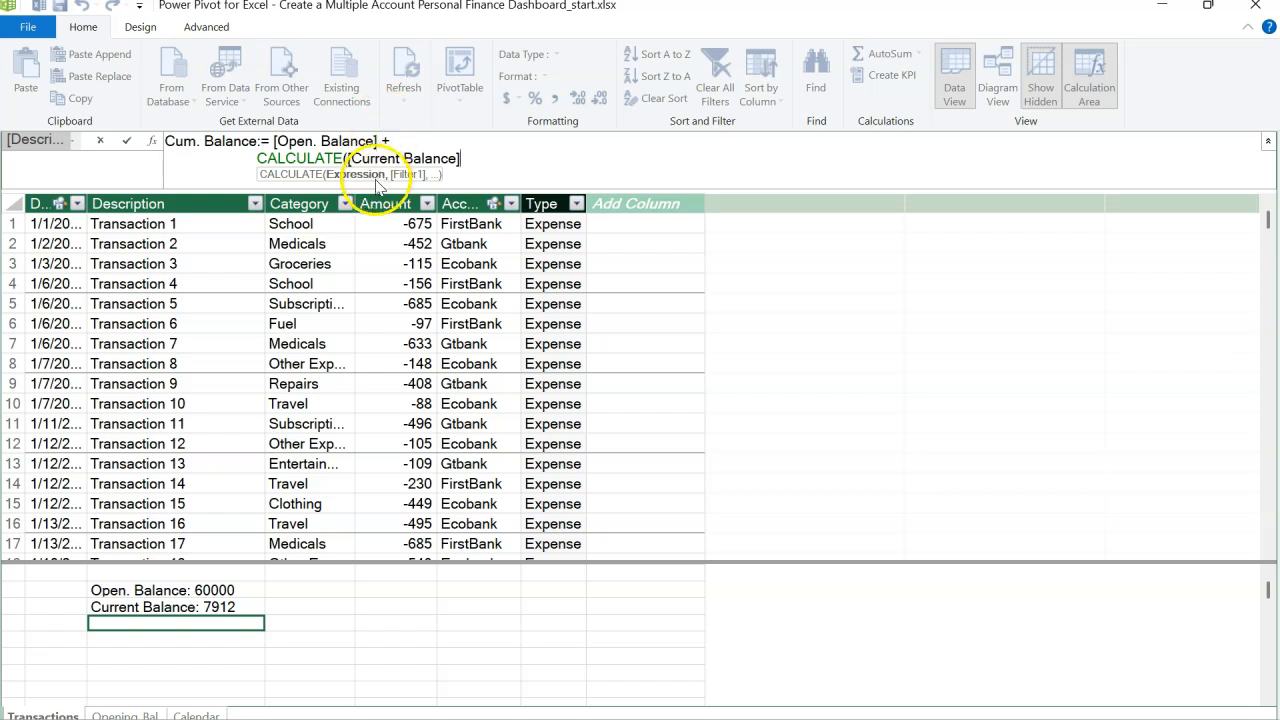
{"action": "left_click", "coordinate": [534, 127]}
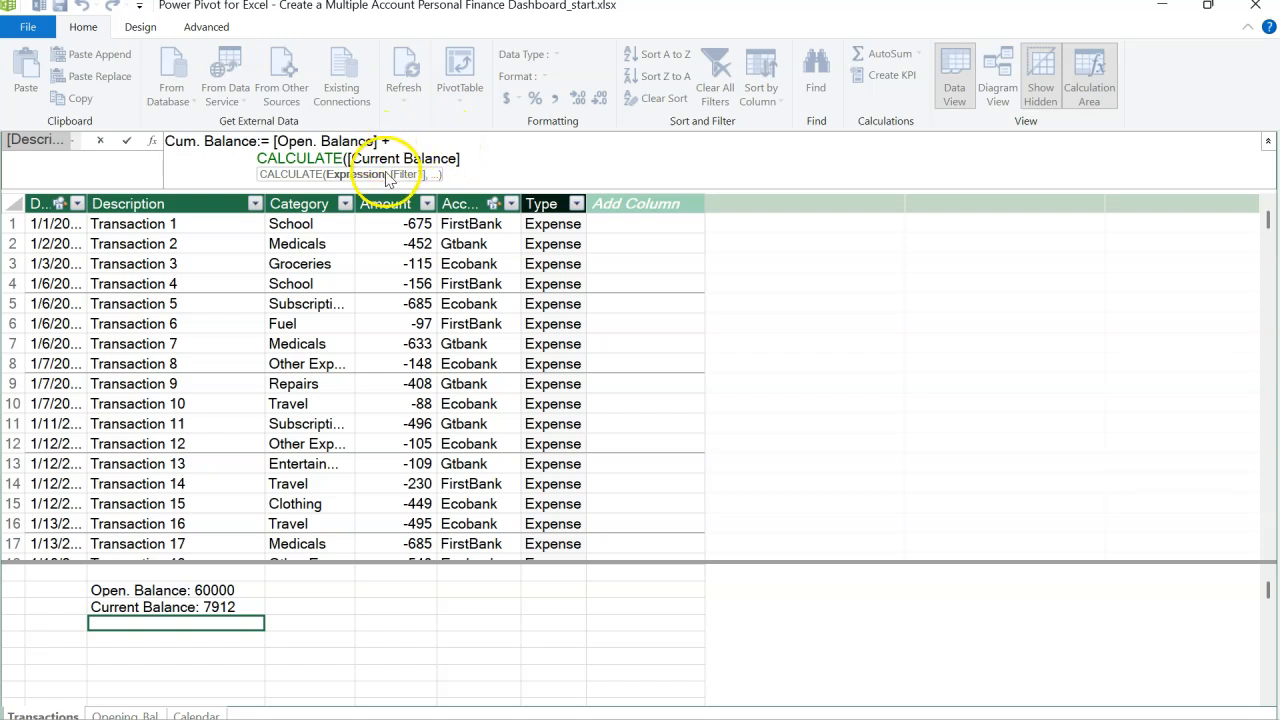
{"action": "left_click", "coordinate": [471, 160]}
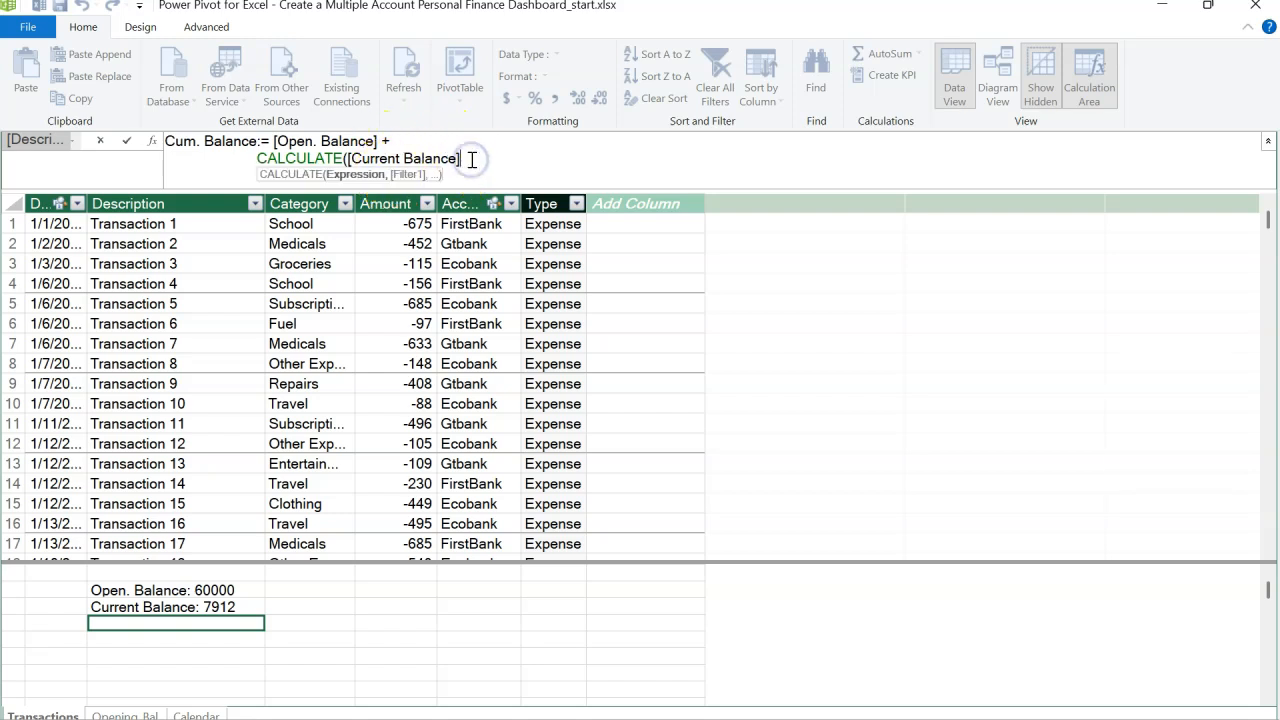
Step: Add the filter argument FILTER(ALL('Calendar'), on a new line of the Cum. Balance formula
{"action": "type", "text": ","}
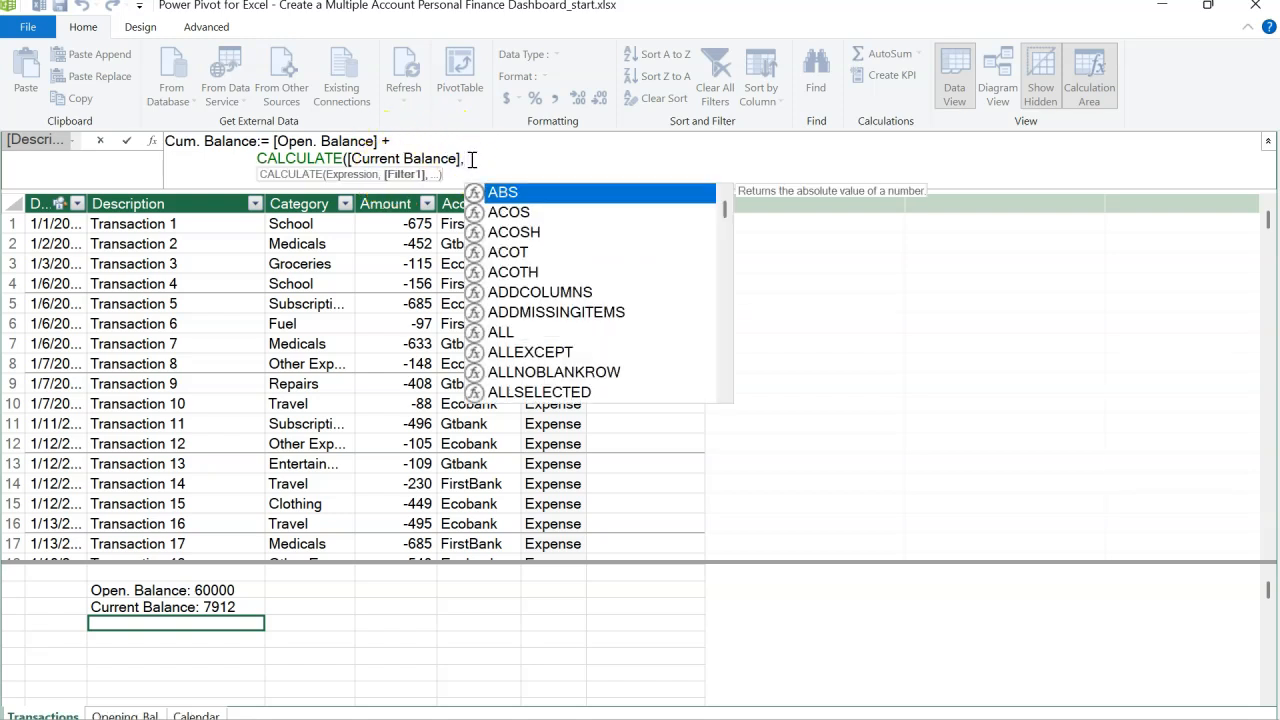
{"action": "key", "text": "alt+Return"}
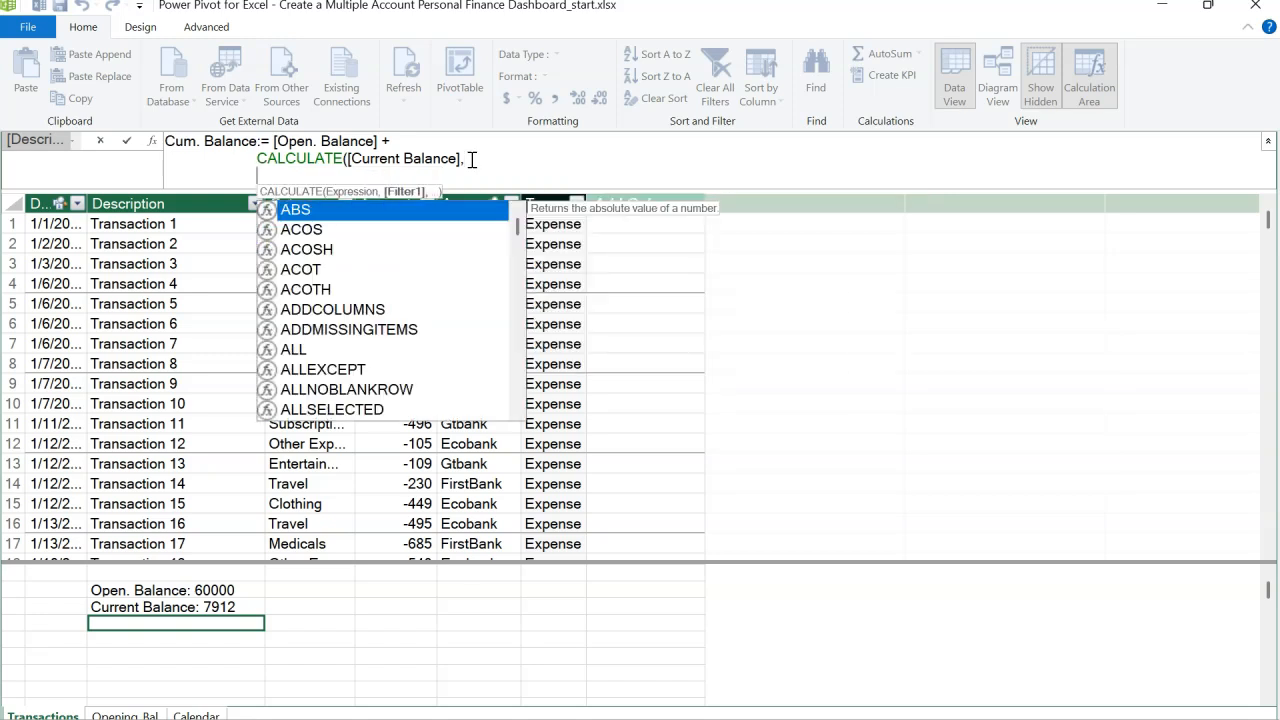
{"action": "type", "text": "fil"}
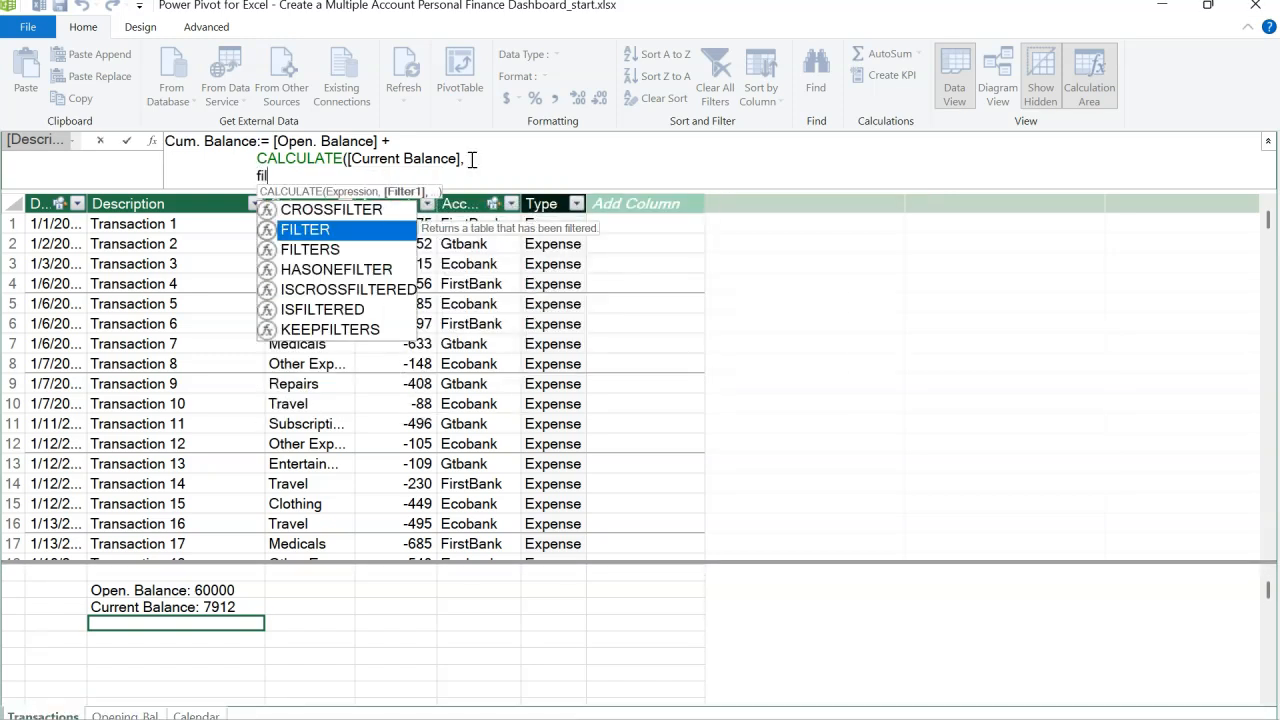
{"action": "key", "text": "Tab"}
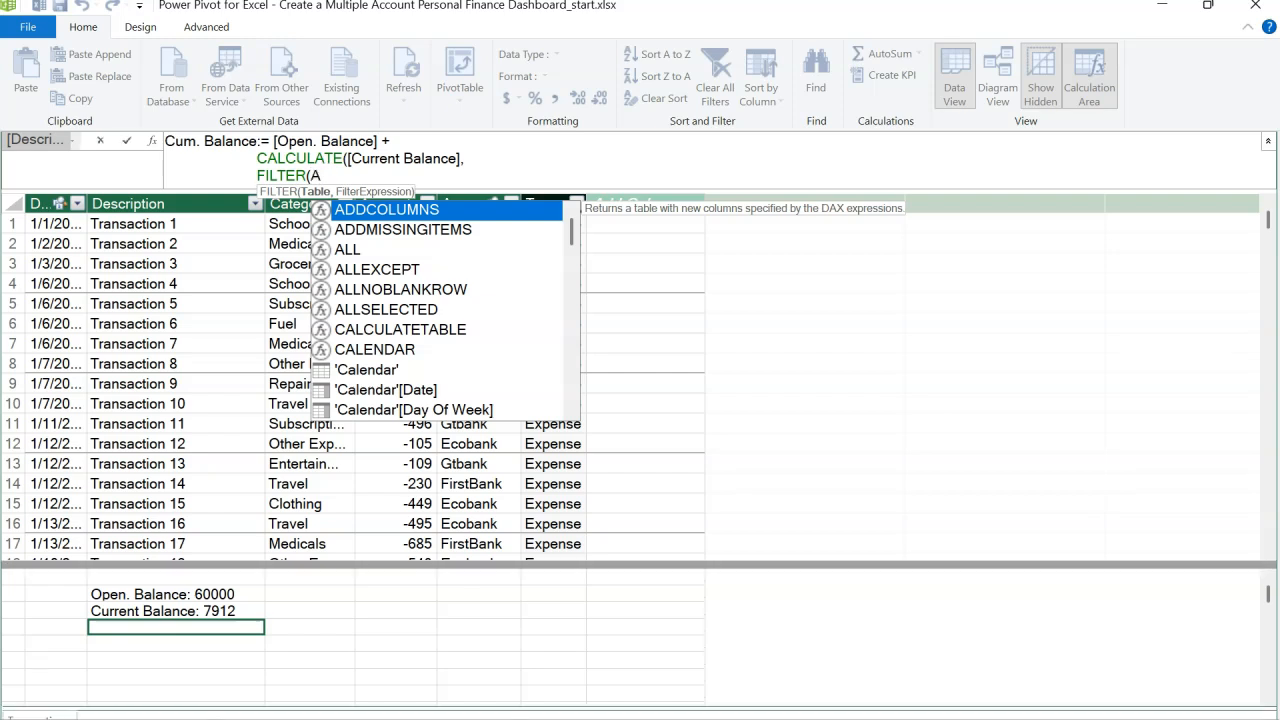
{"action": "type", "text": "ALL("}
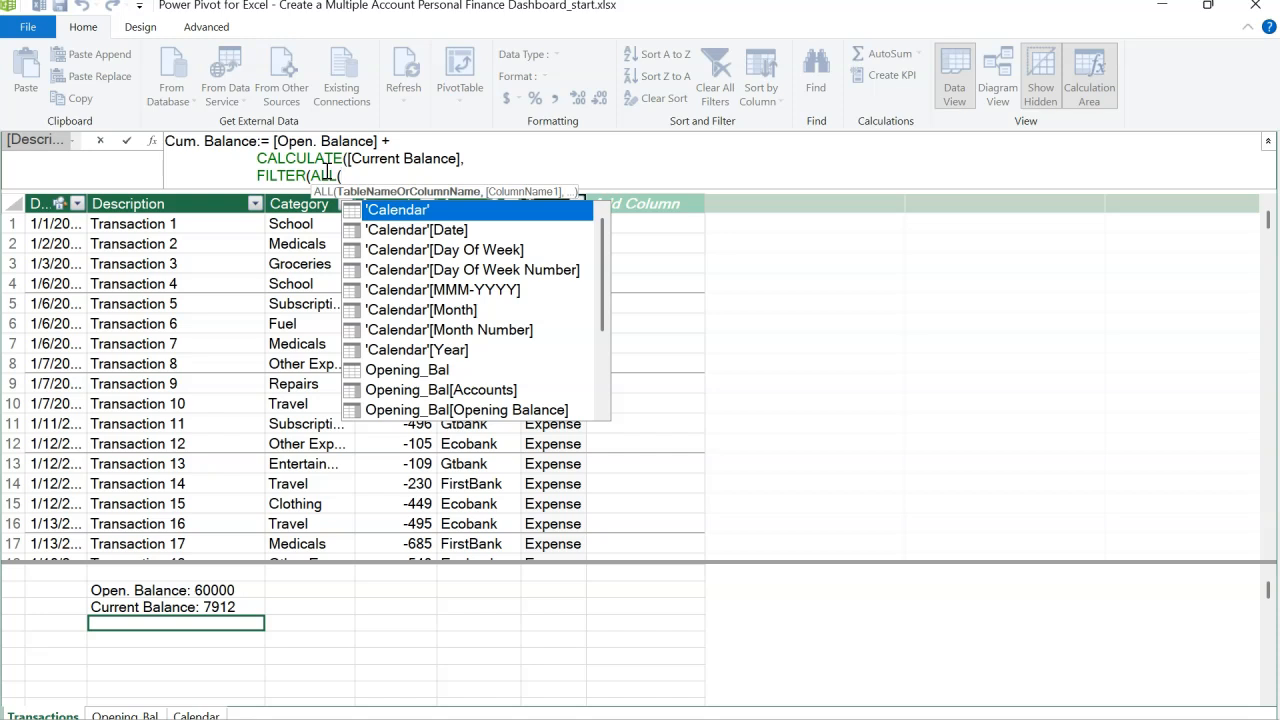
{"action": "key", "text": "Tab"}
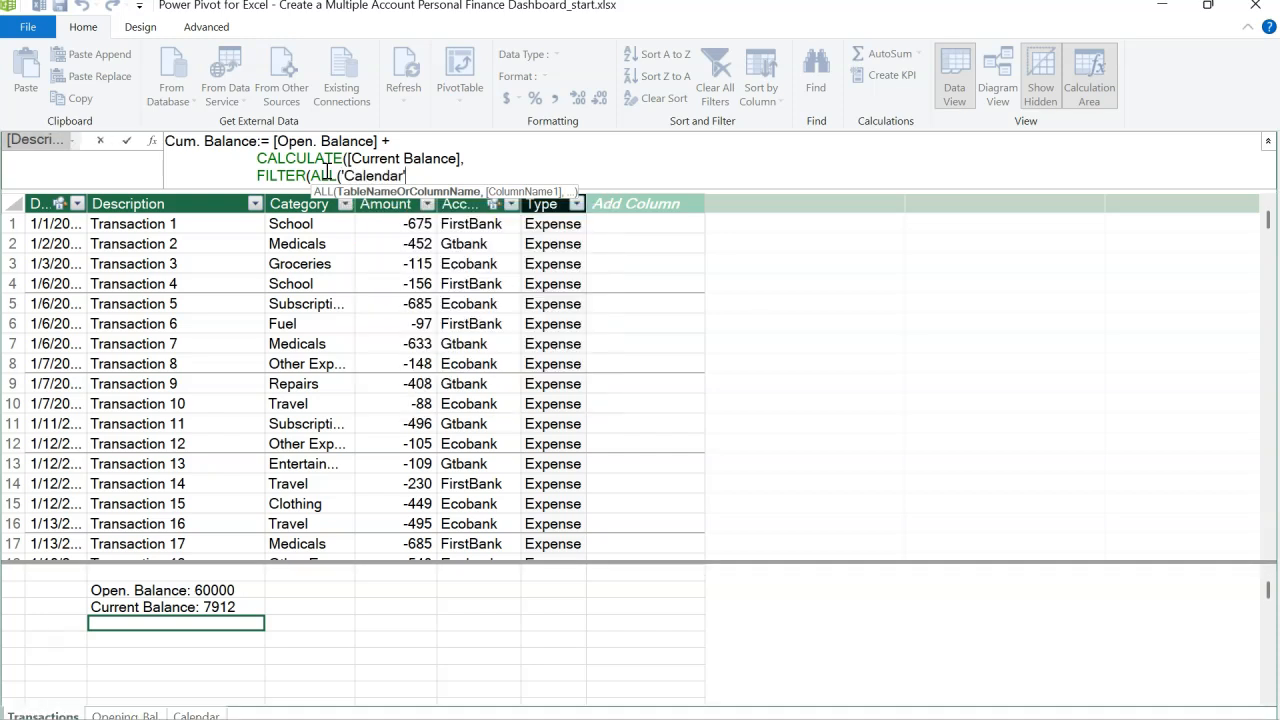
{"action": "type", "text": ")"}
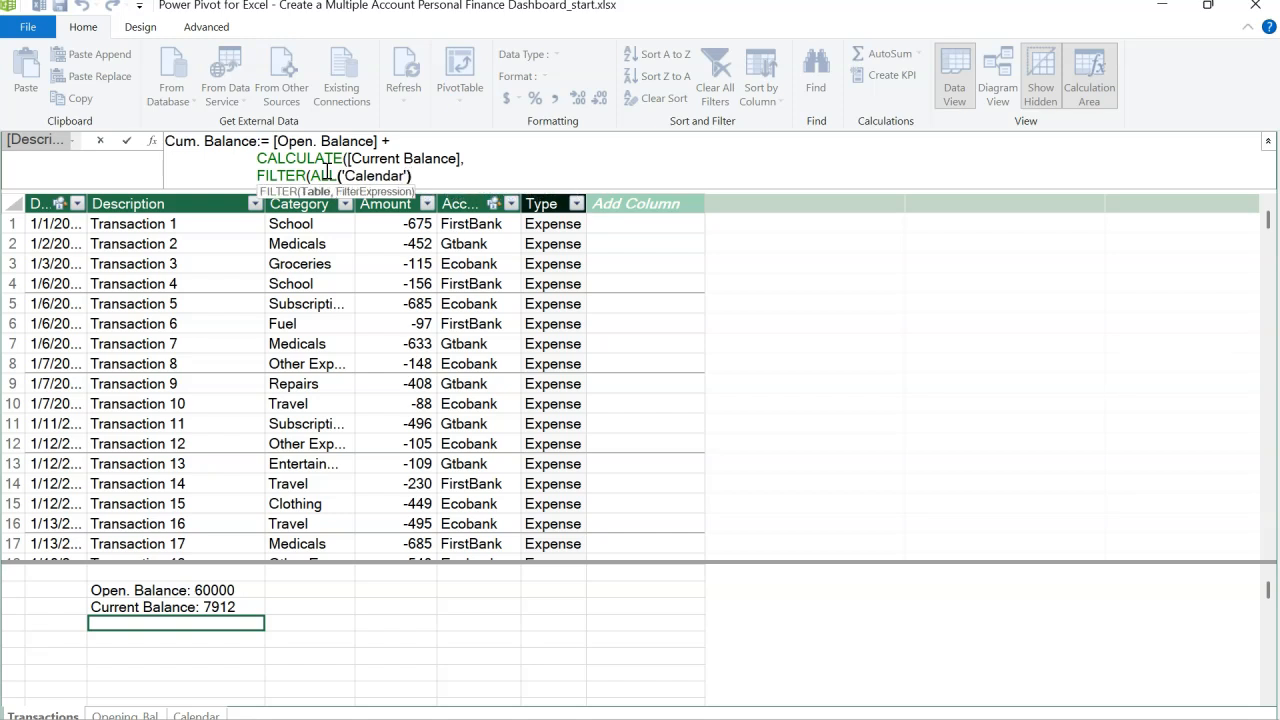
{"action": "left_click", "coordinate": [428, 177]}
{"action": "type", "text": ","}
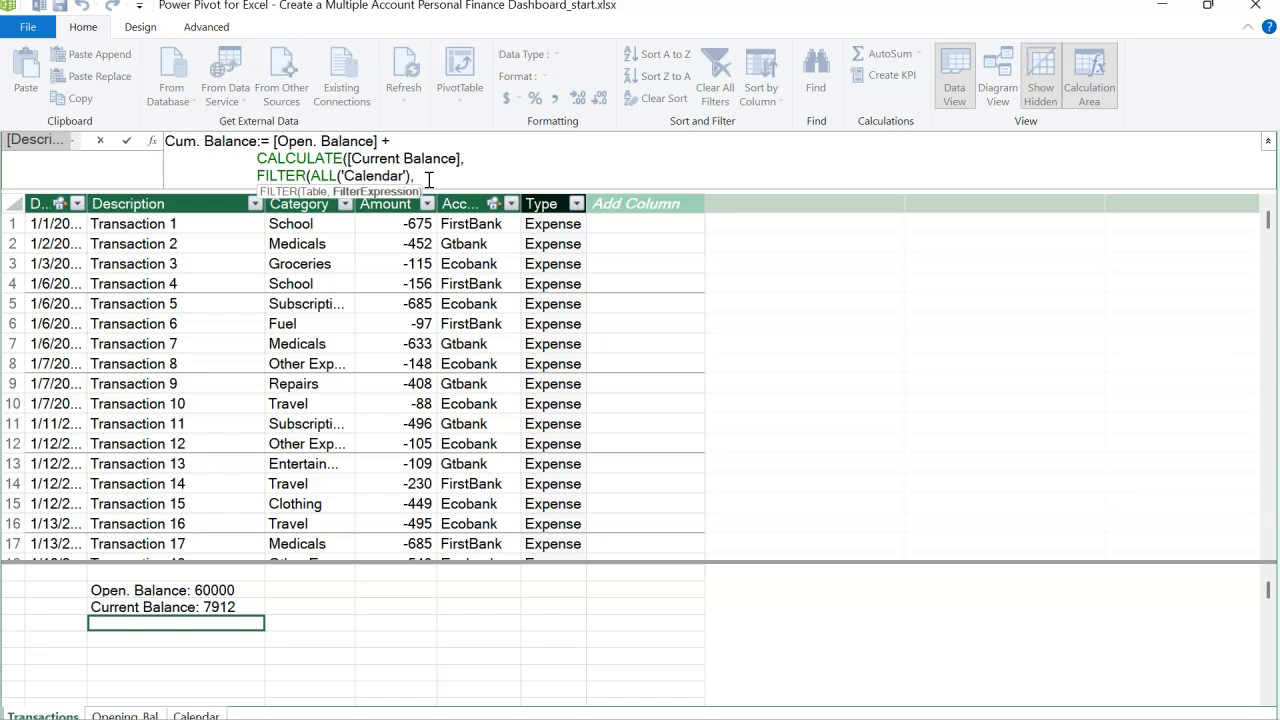
{"action": "type", "text": "CAL"}
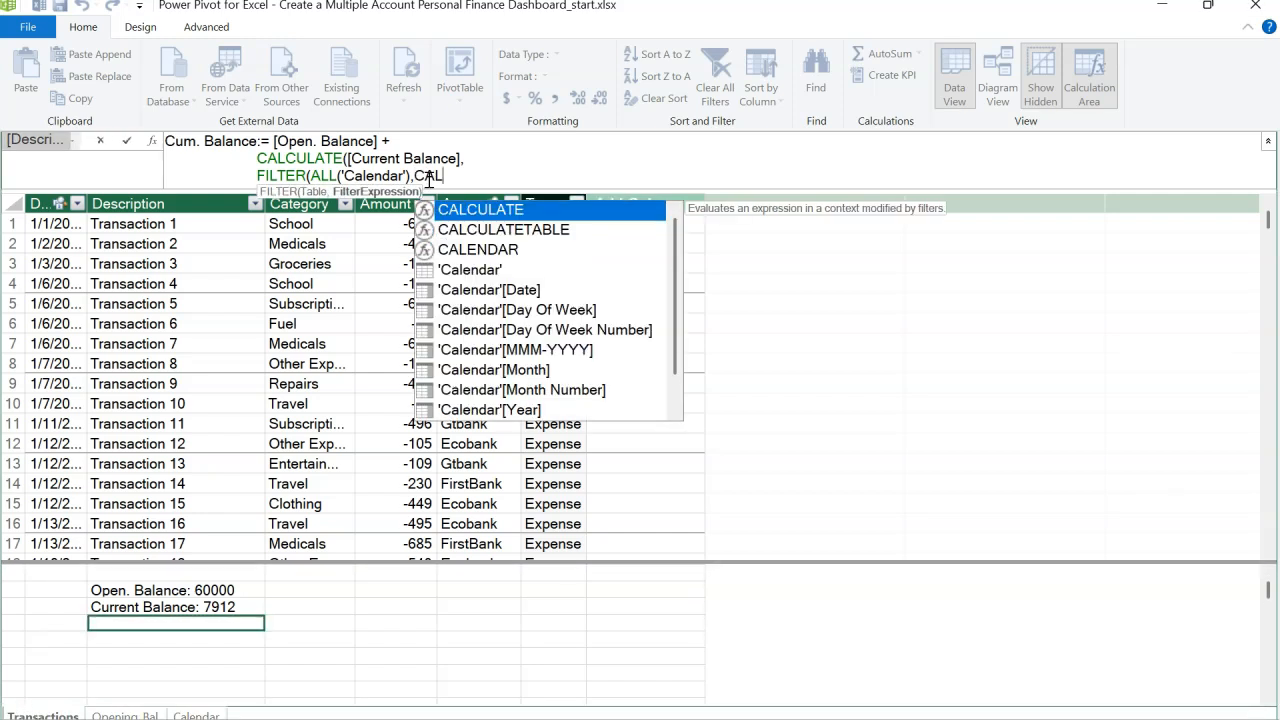
Step: Complete the filter condition 'Calendar'[Date]<=MAX('Calendar'[Date]) and close all brackets of the formula
{"action": "key", "text": "Down"}
{"action": "key", "text": "Down"}
{"action": "key", "text": "Down"}
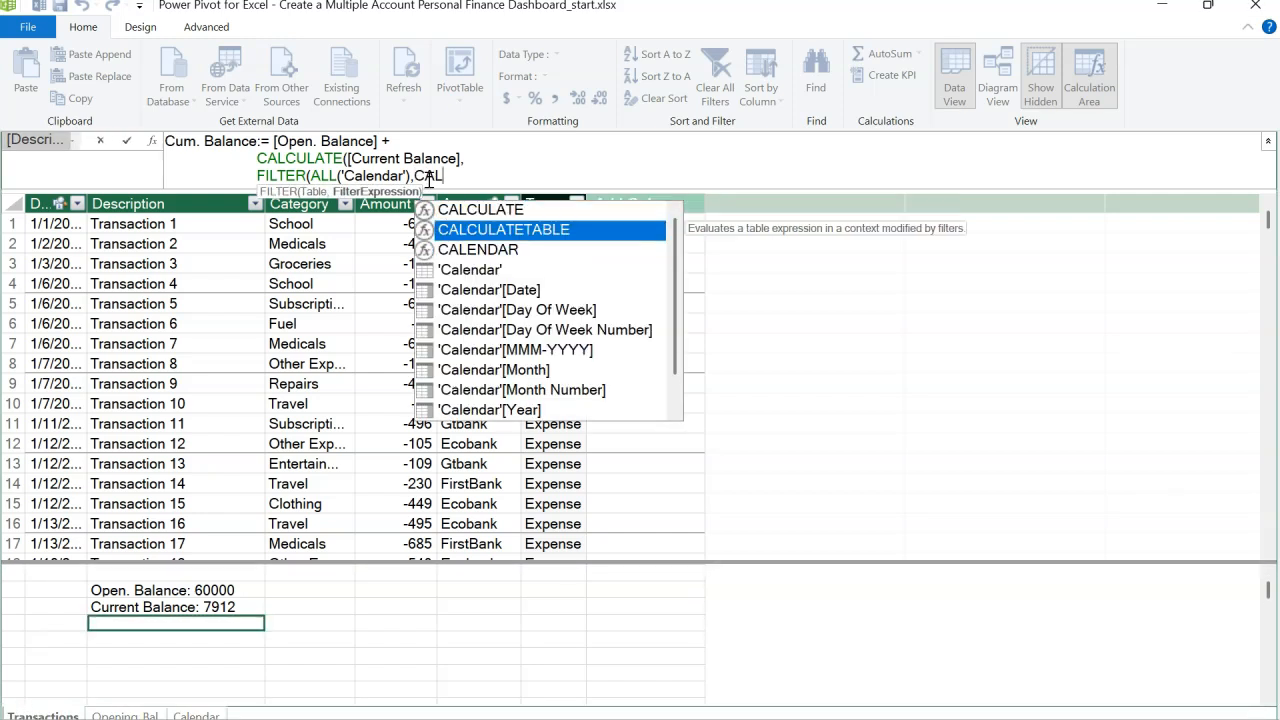
{"action": "key", "text": "Tab"}
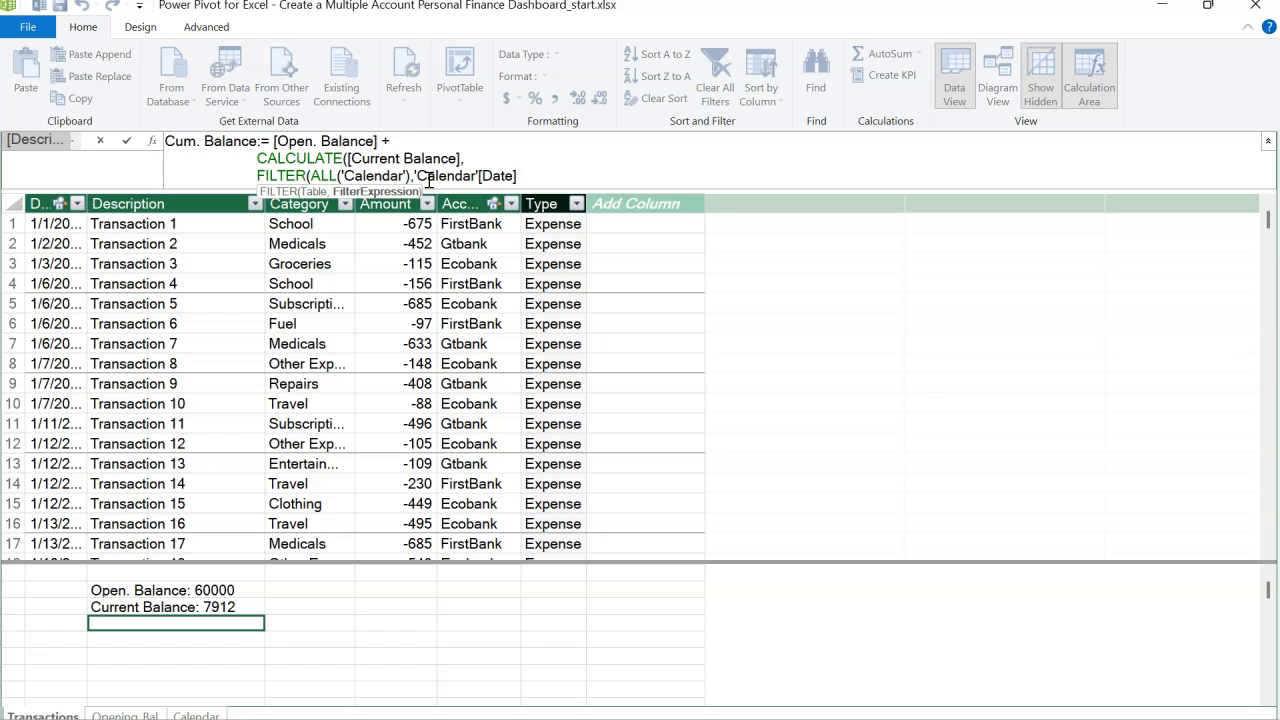
{"action": "type", "text": "<="}
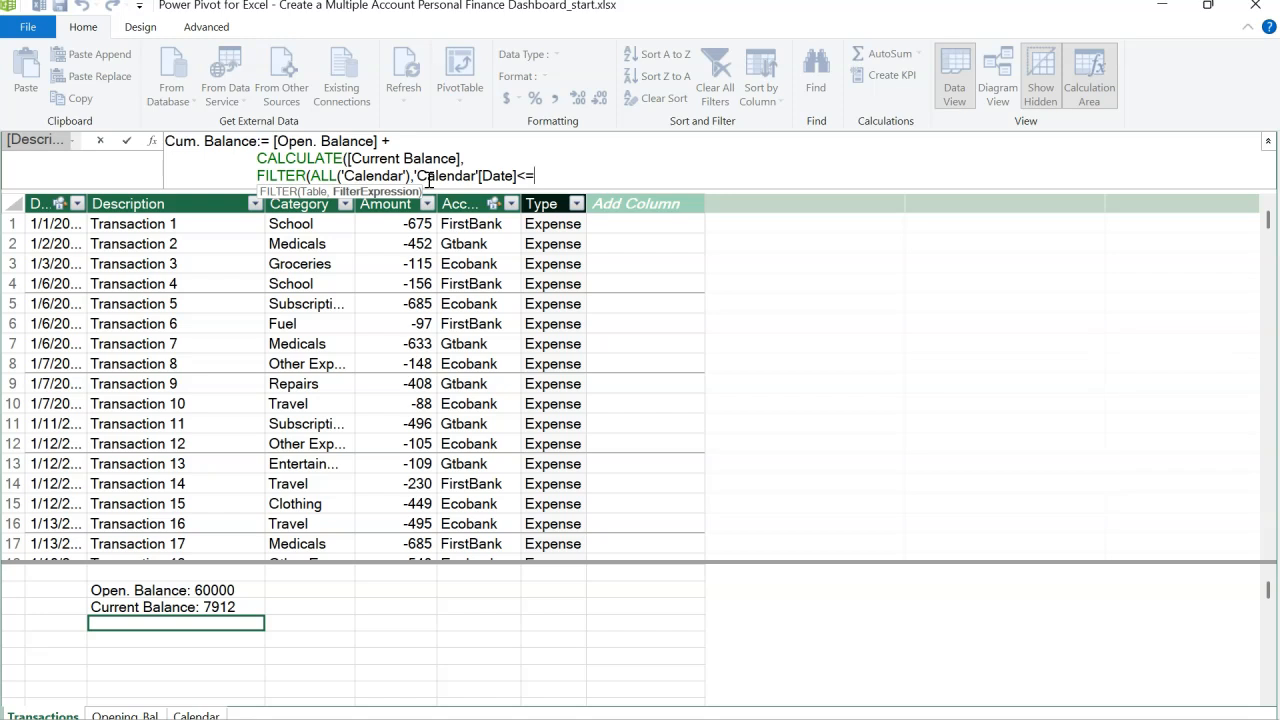
{"action": "type", "text": "MAX('"}
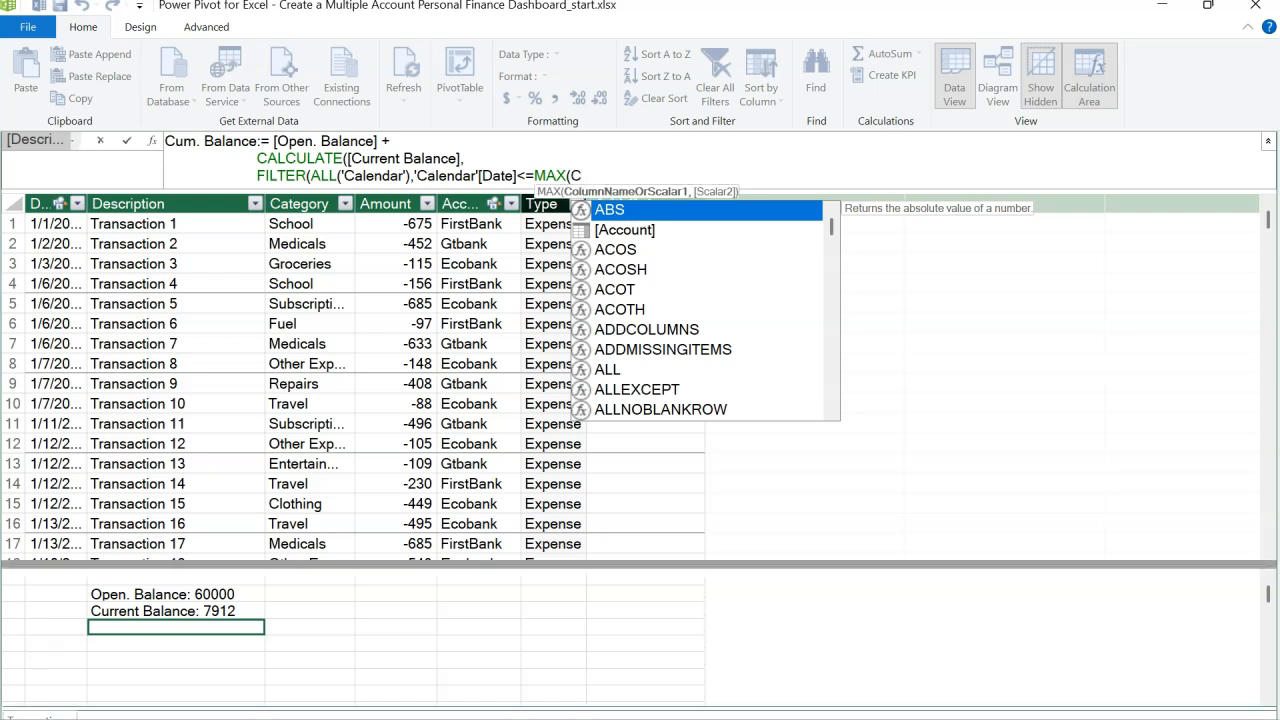
{"action": "type", "text": "Cal"}
{"action": "key", "text": "Down"}
{"action": "key", "text": "Down"}
{"action": "key", "text": "Down"}
{"action": "key", "text": "Down"}
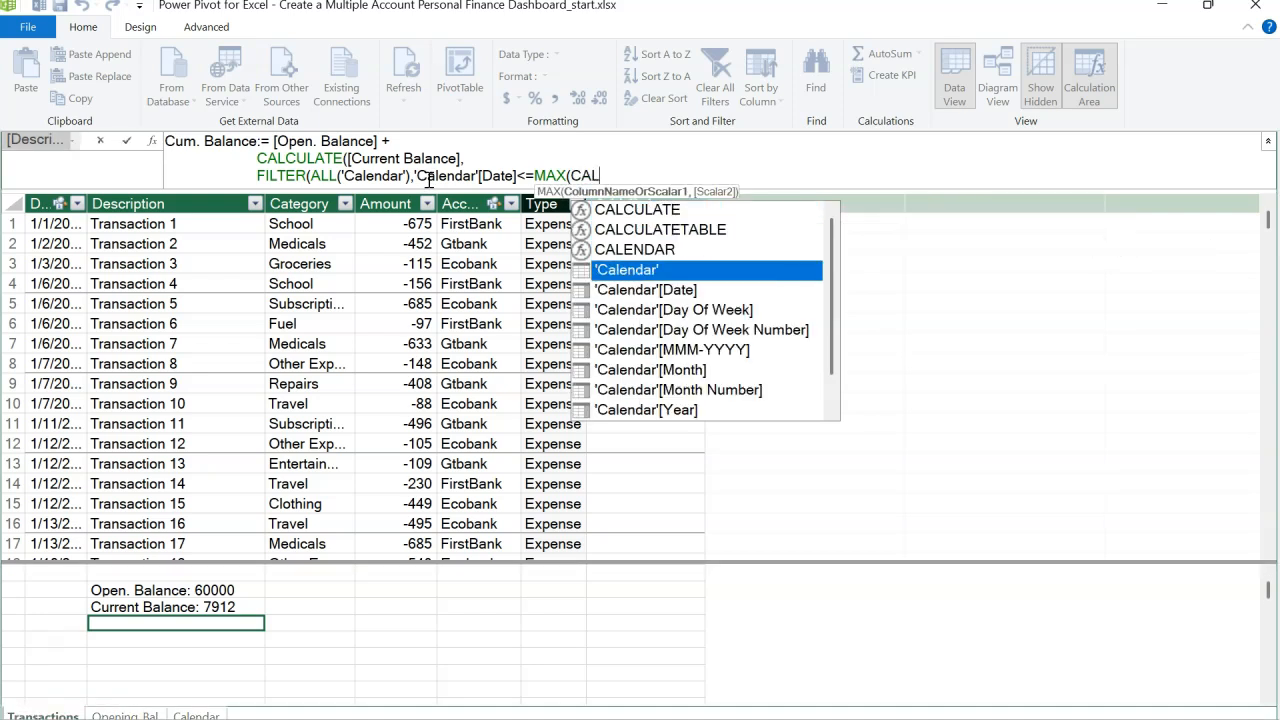
{"action": "key", "text": "Tab"}
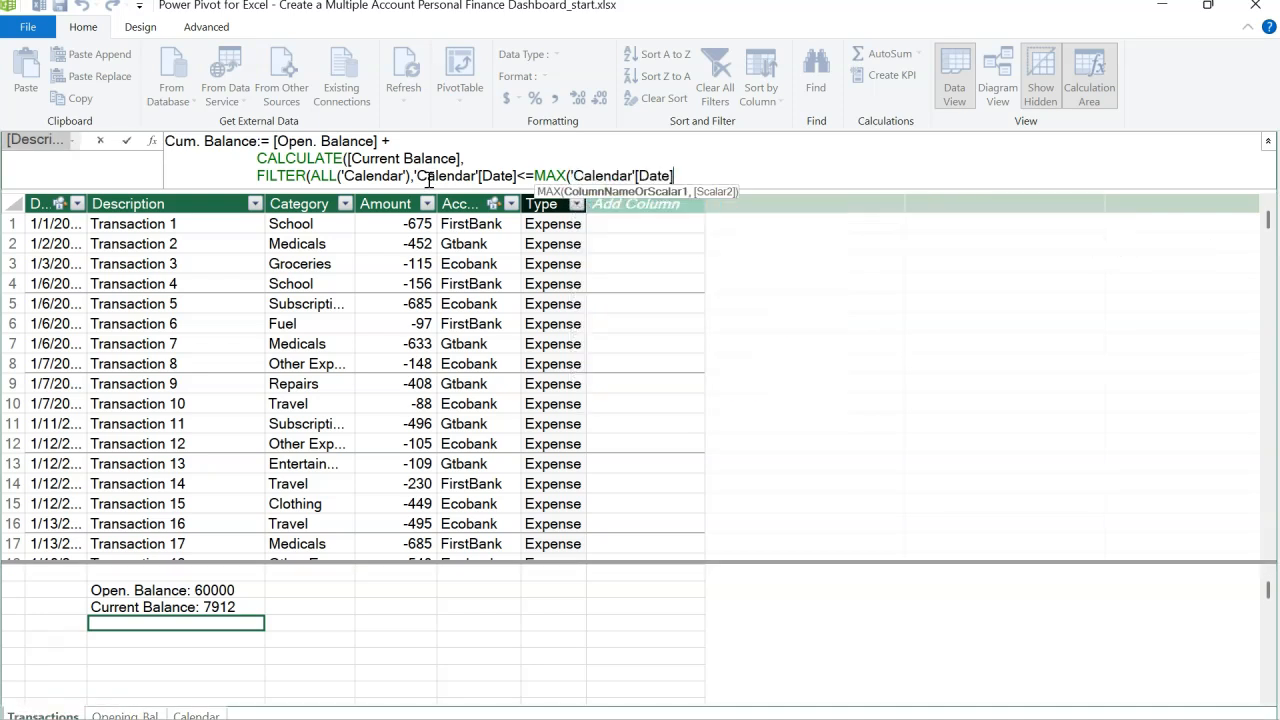
{"action": "type", "text": "))"}
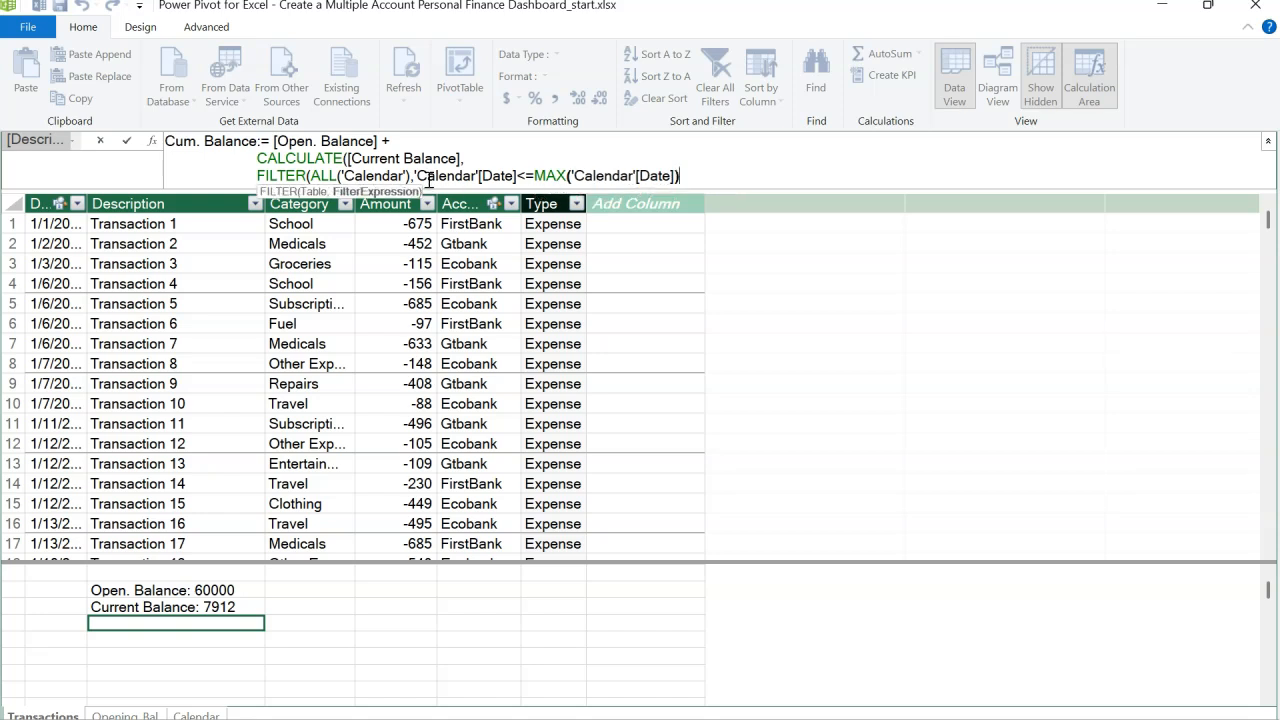
{"action": "type", "text": ")"}
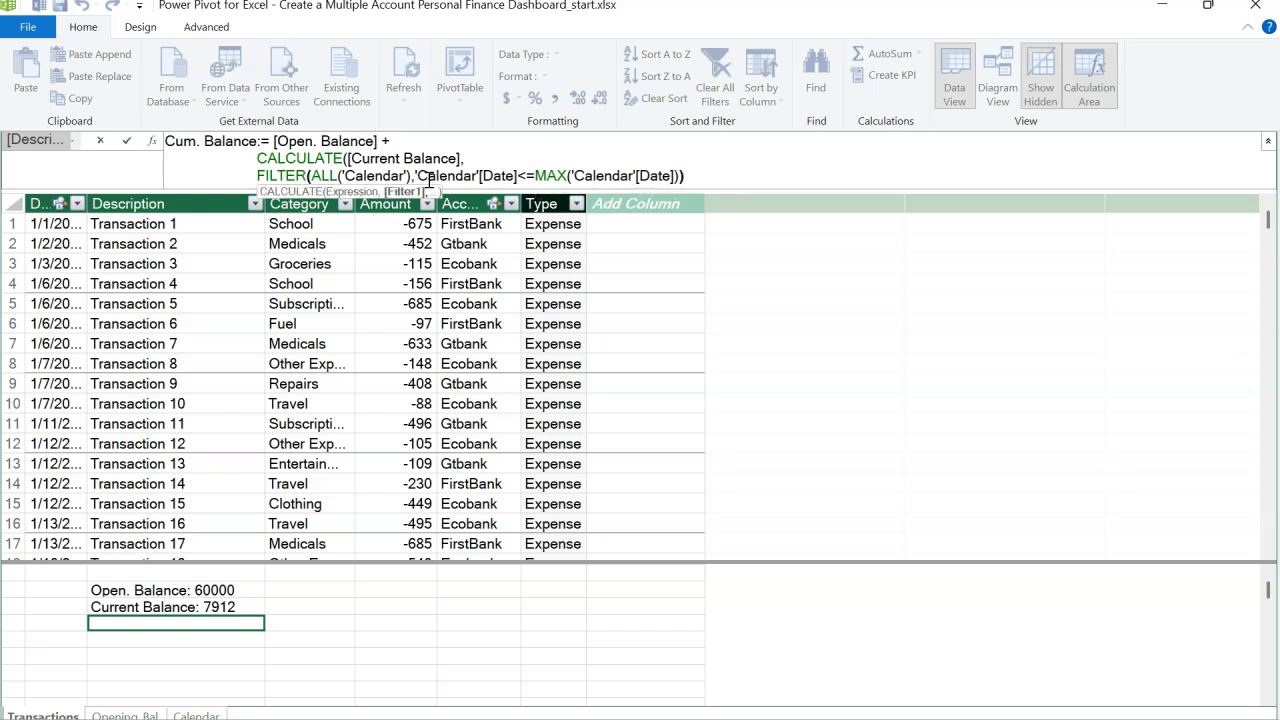
{"action": "type", "text": ")"}
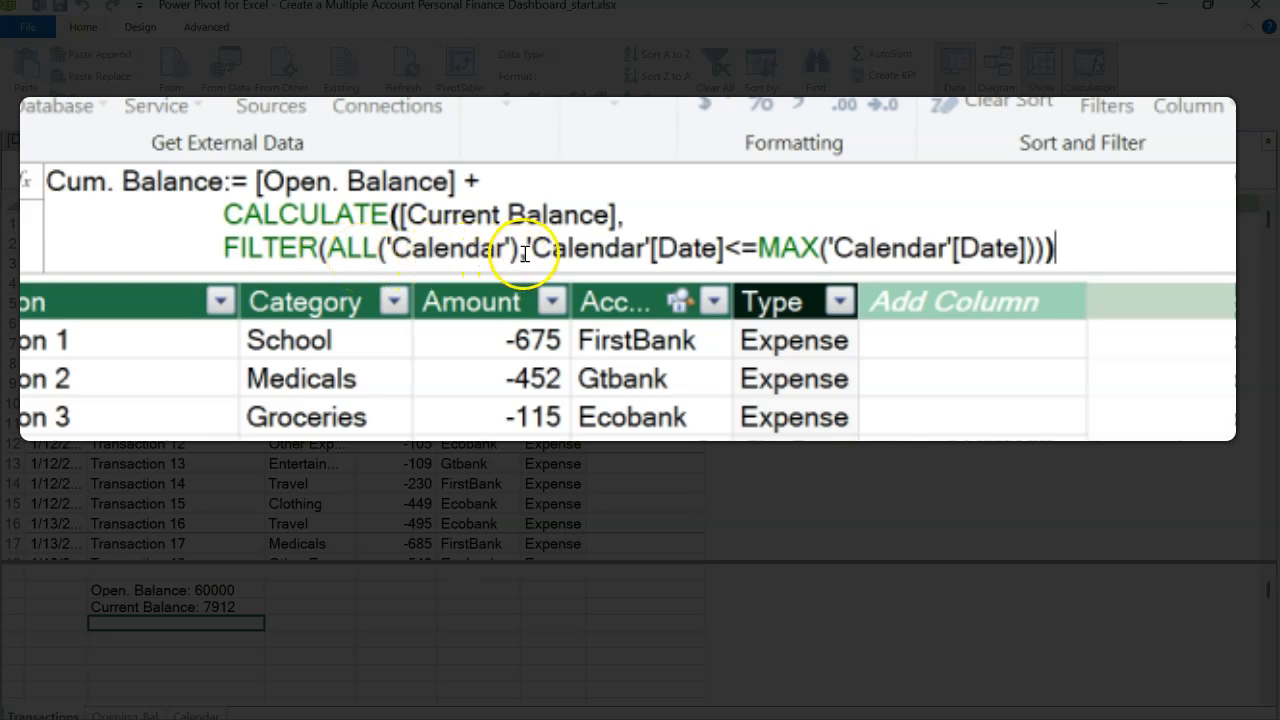
Step: Highlight the date filter condition for review, then commit the Cum. Balance measure
{"action": "left_click_drag", "start_coordinate": [520, 248], "coordinate": [840, 252]}
{"action": "type", "text": "<"}
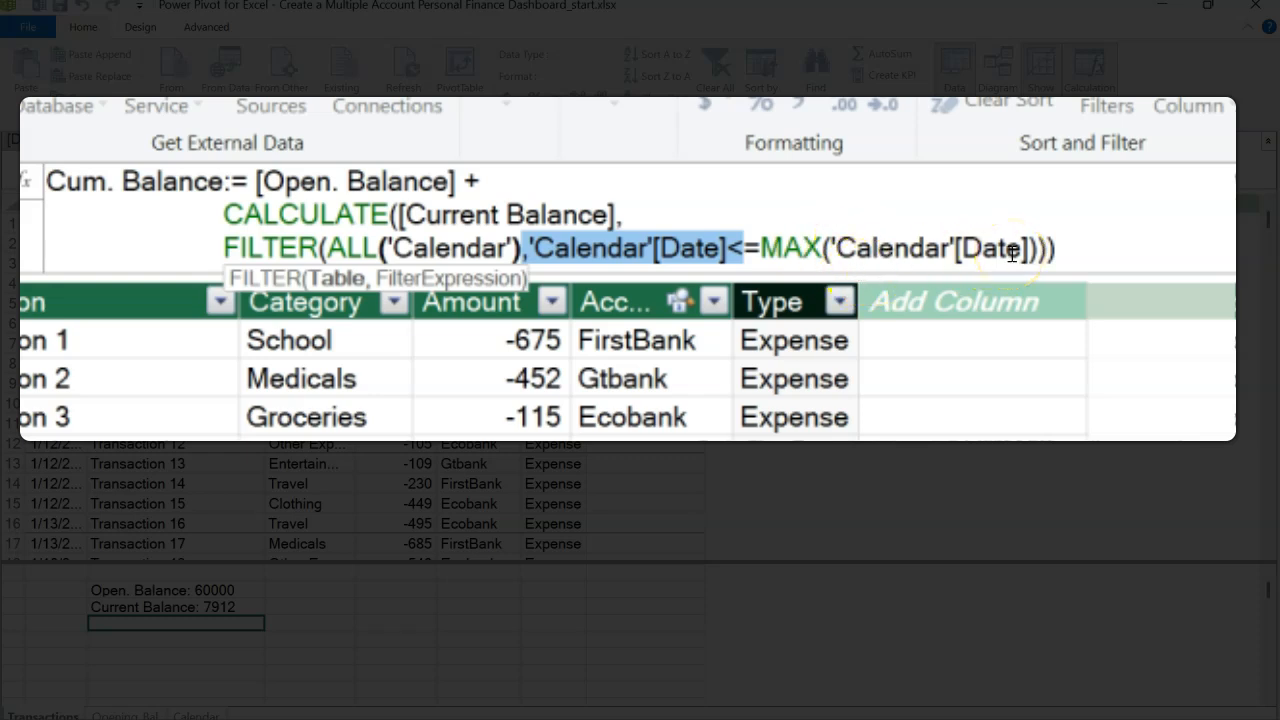
{"action": "left_click", "coordinate": [1105, 252]}
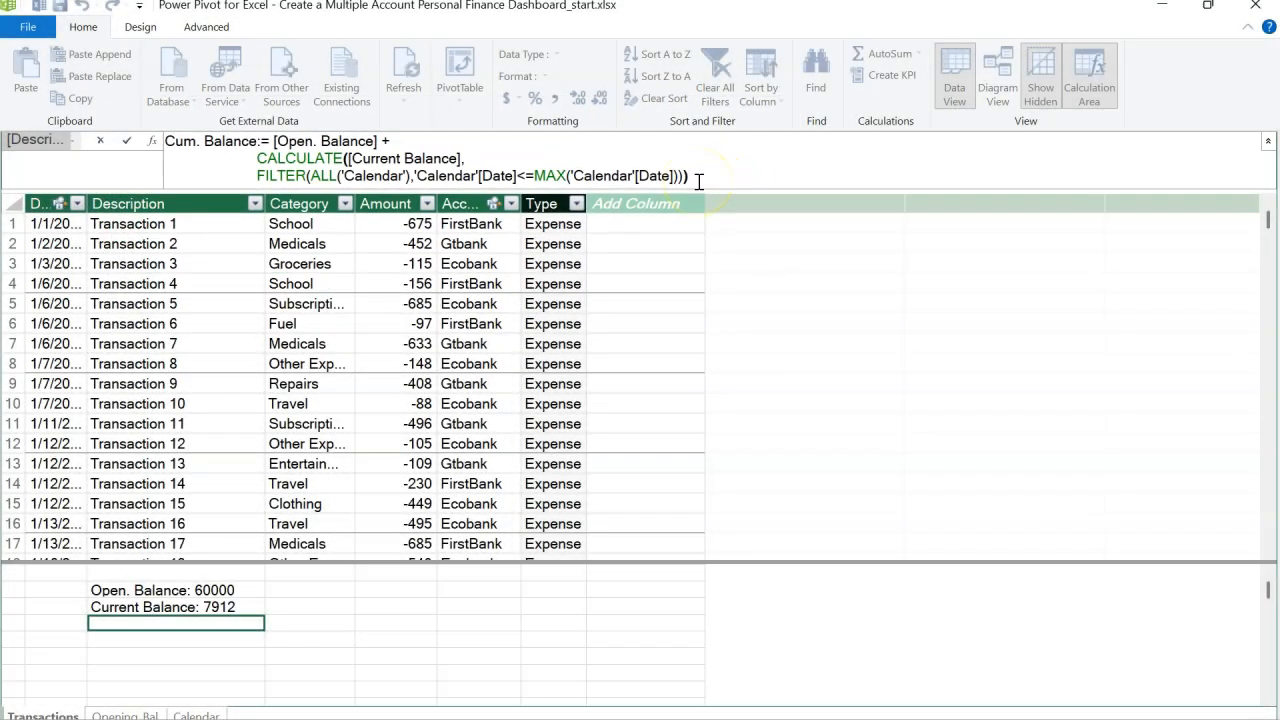
{"action": "key", "text": "Return"}
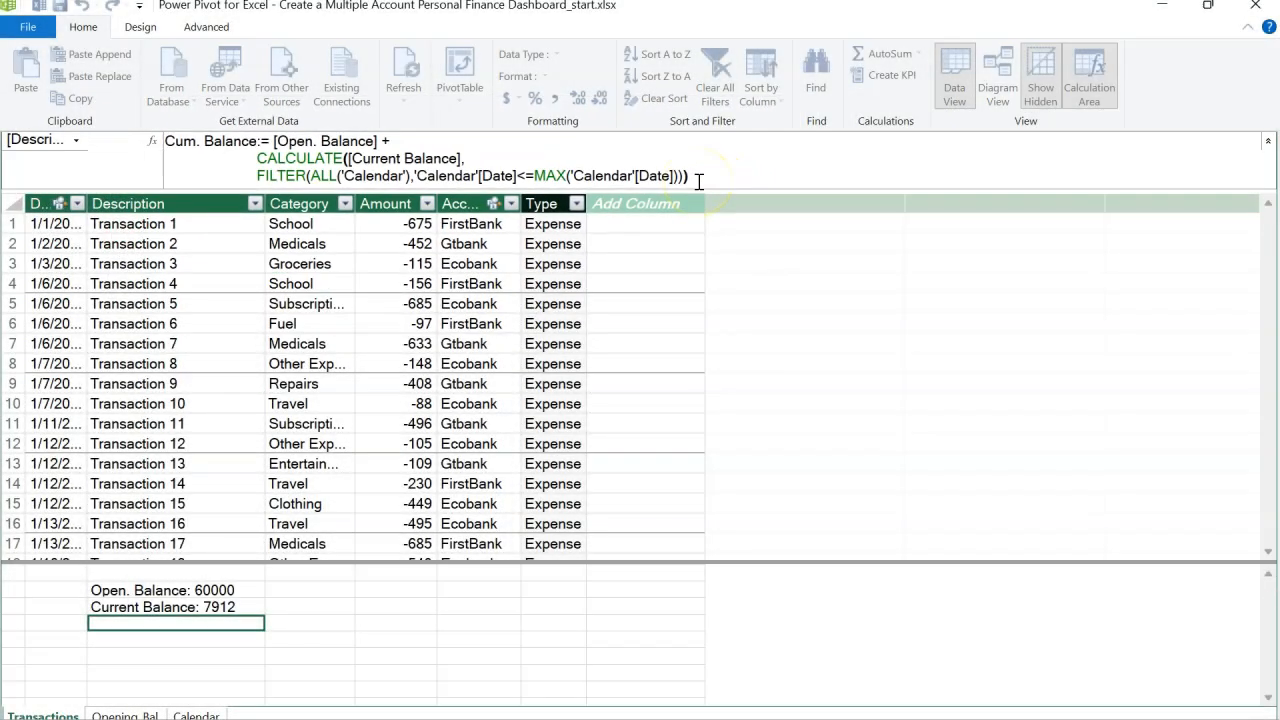
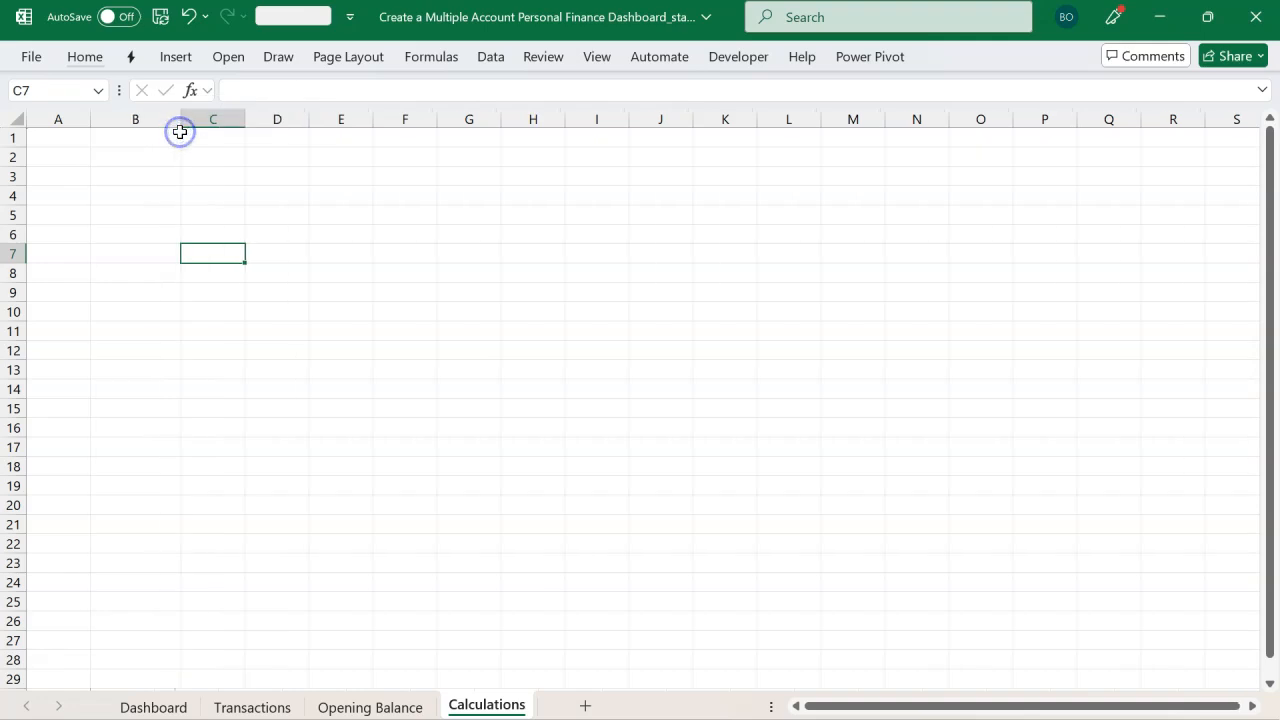
Step: Enter the labels Opening Balance, Current Balance and Cum. Balance in B4, B6 and B8 of the Calculations sheet
{"action": "left_click", "coordinate": [152, 192]}
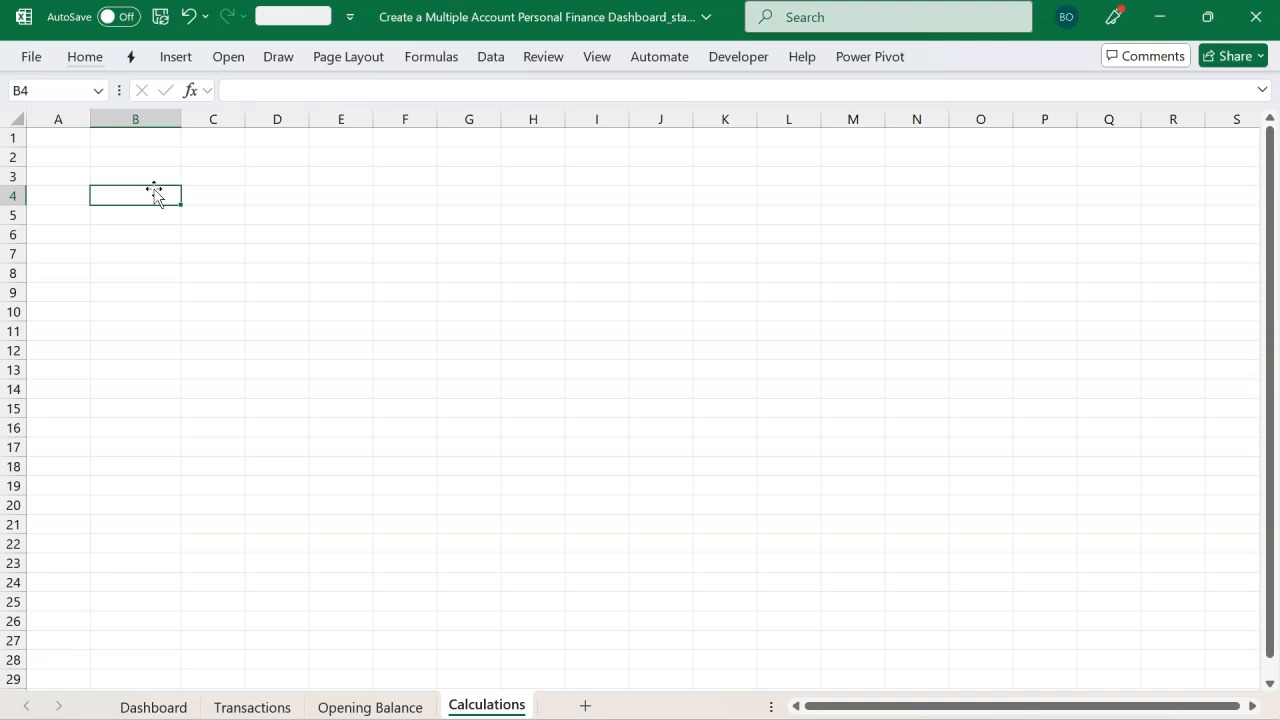
{"action": "type", "text": "Openi"}
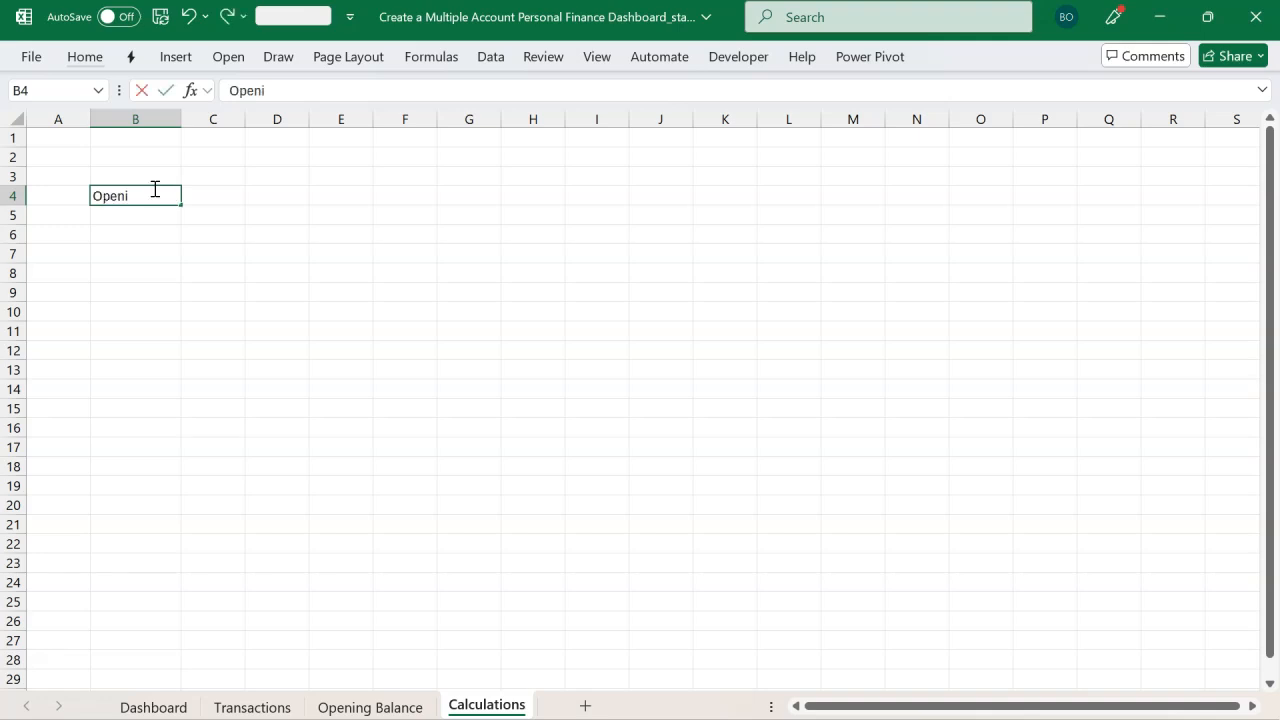
{"action": "type", "text": "ng Balance"}
{"action": "key", "text": "Return"}
{"action": "key", "text": "Return"}
{"action": "type", "text": "Current"}
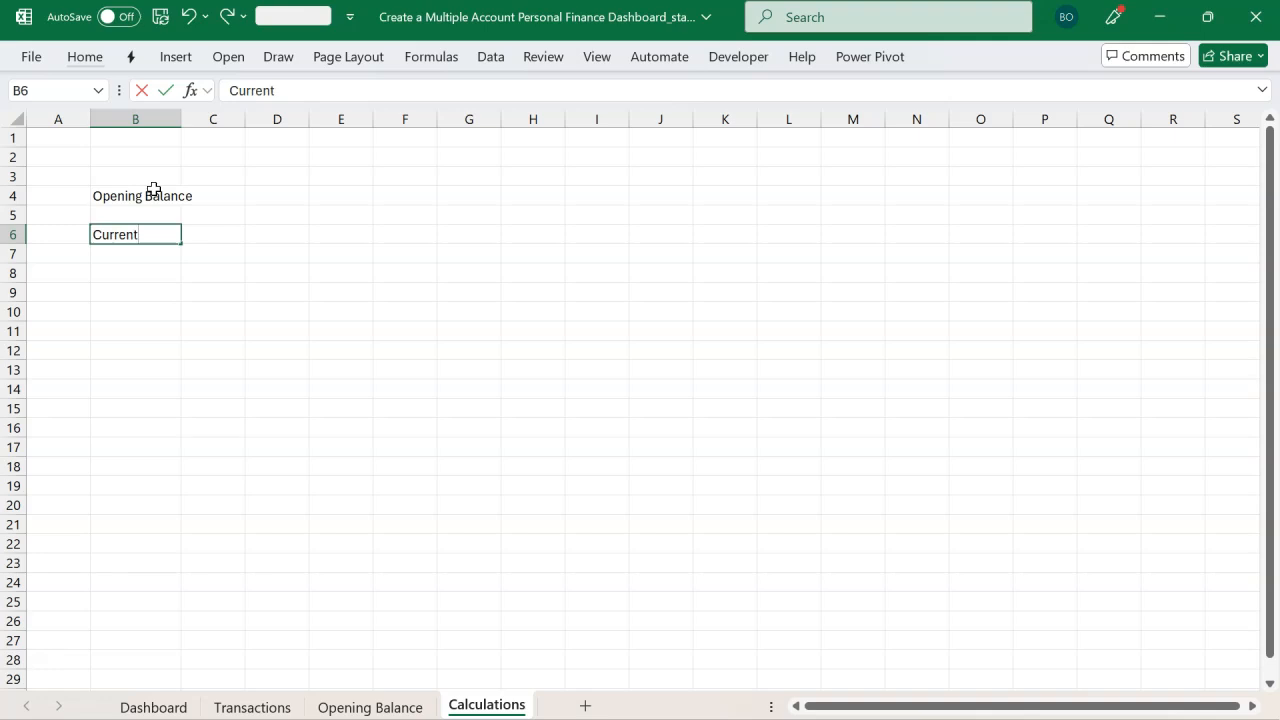
{"action": "type", "text": " Balance"}
{"action": "key", "text": "Return"}
{"action": "key", "text": "Return"}
{"action": "type", "text": "Cu"}
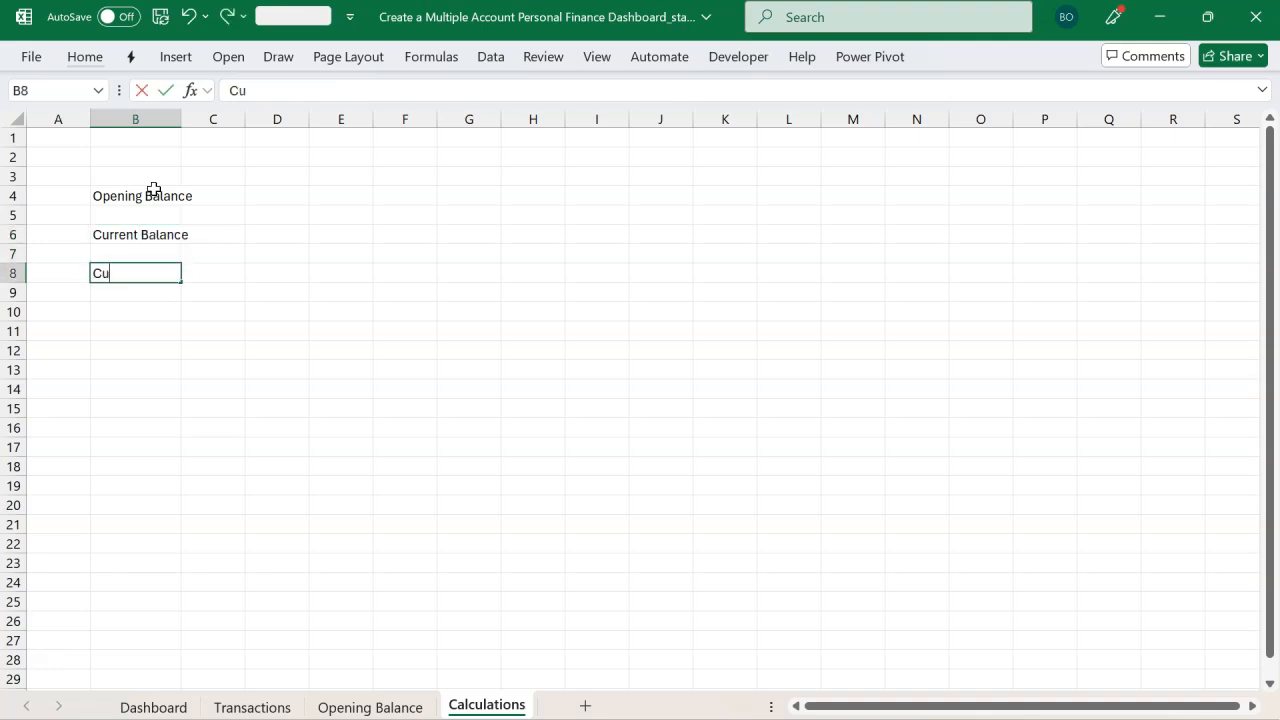
{"action": "type", "text": "m. Balance"}
{"action": "key", "text": "Return"}
Step: Widen the columns and start a CUBEVALUE formula in C4 beside Opening Balance
{"action": "left_click_drag", "start_coordinate": [181, 118], "coordinate": [323, 126]}
{"action": "left_click", "coordinate": [257, 191]}
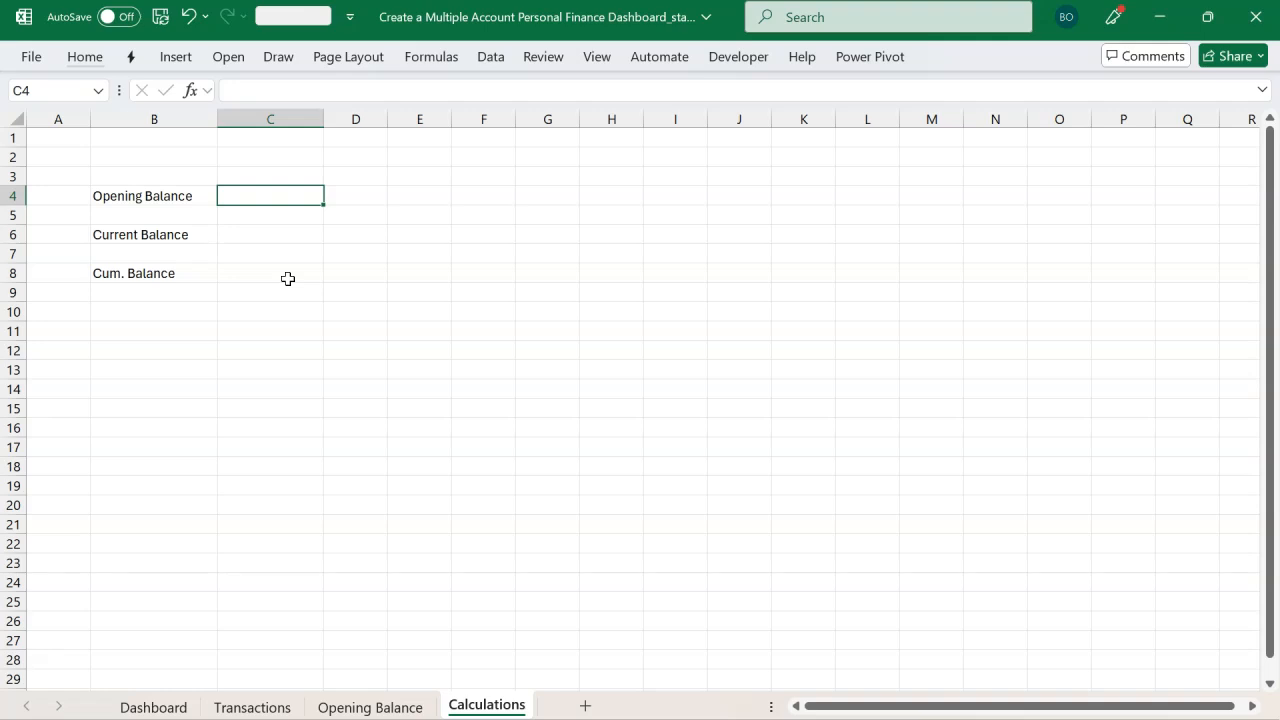
{"action": "key", "text": "F2"}
{"action": "type", "text": "=cub"}
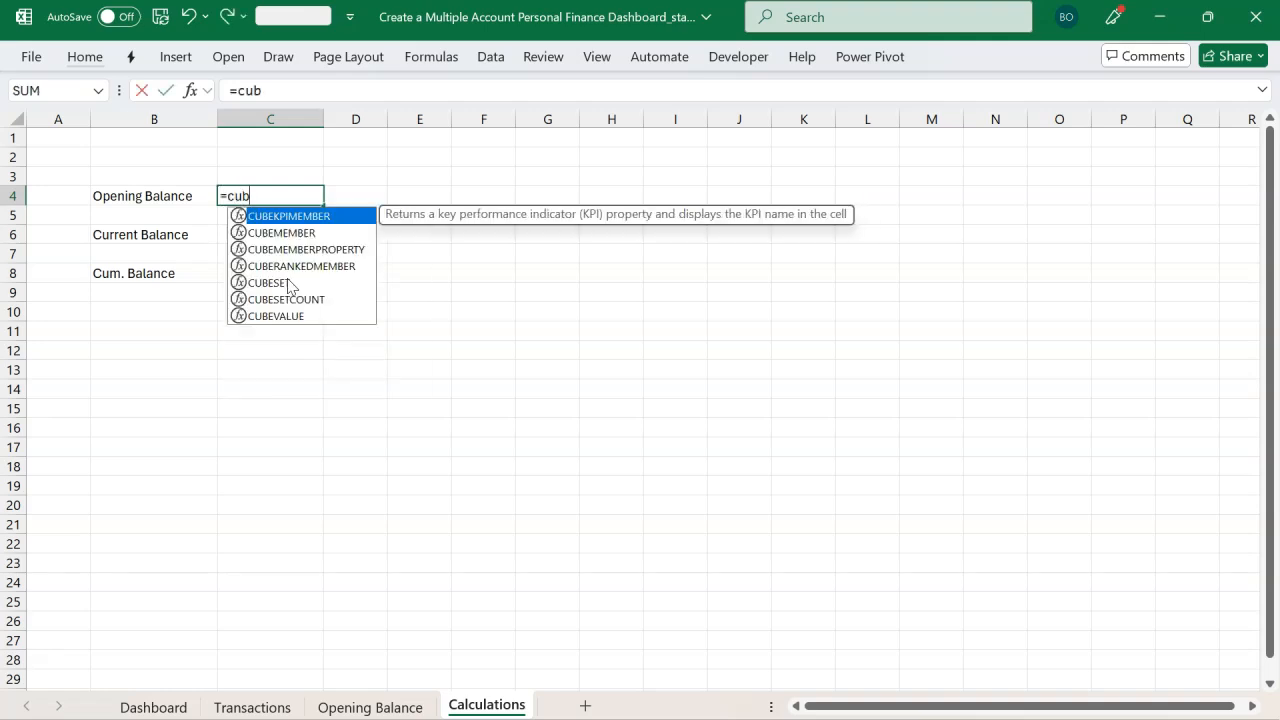
{"action": "key", "text": "Down"}
{"action": "key", "text": "Down"}
{"action": "key", "text": "Down"}
{"action": "key", "text": "Down"}
{"action": "key", "text": "Down"}
{"action": "key", "text": "Down"}
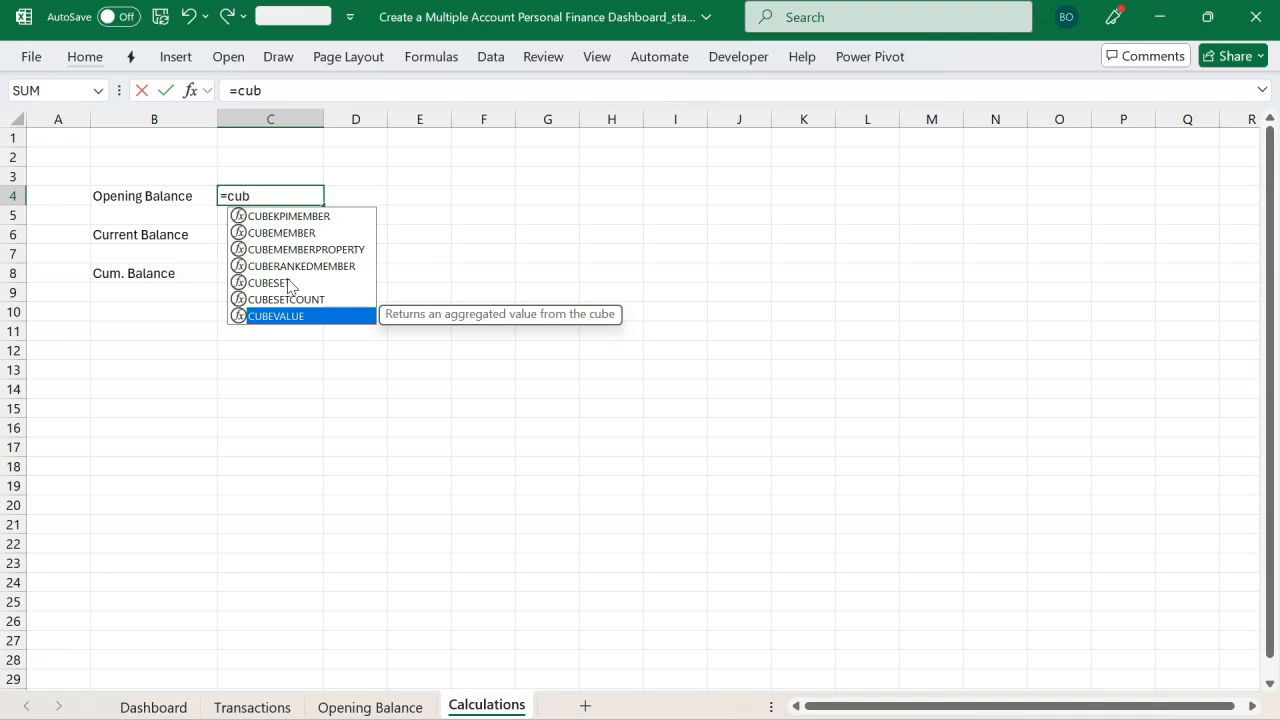
{"action": "key", "text": "Tab"}
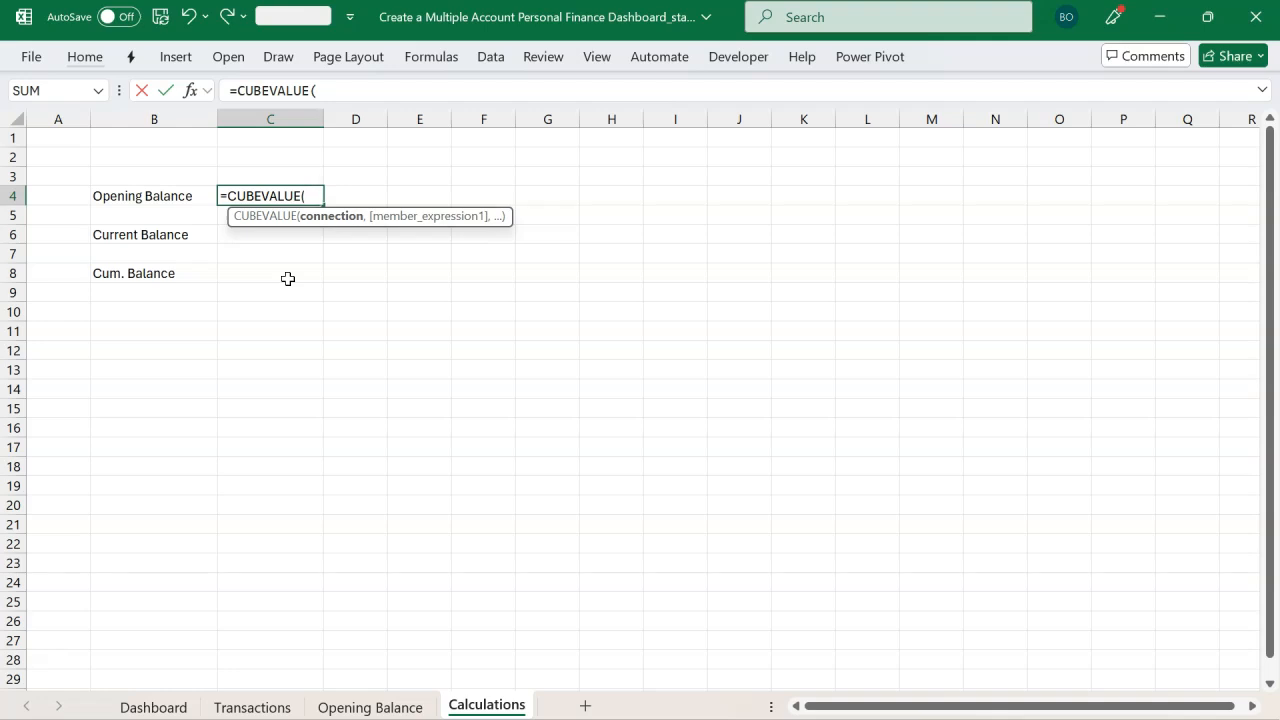
Step: Set the CUBEVALUE connection to "ThisWorkbookDataModel" and add the argument separator
{"action": "type", "text": "\""}
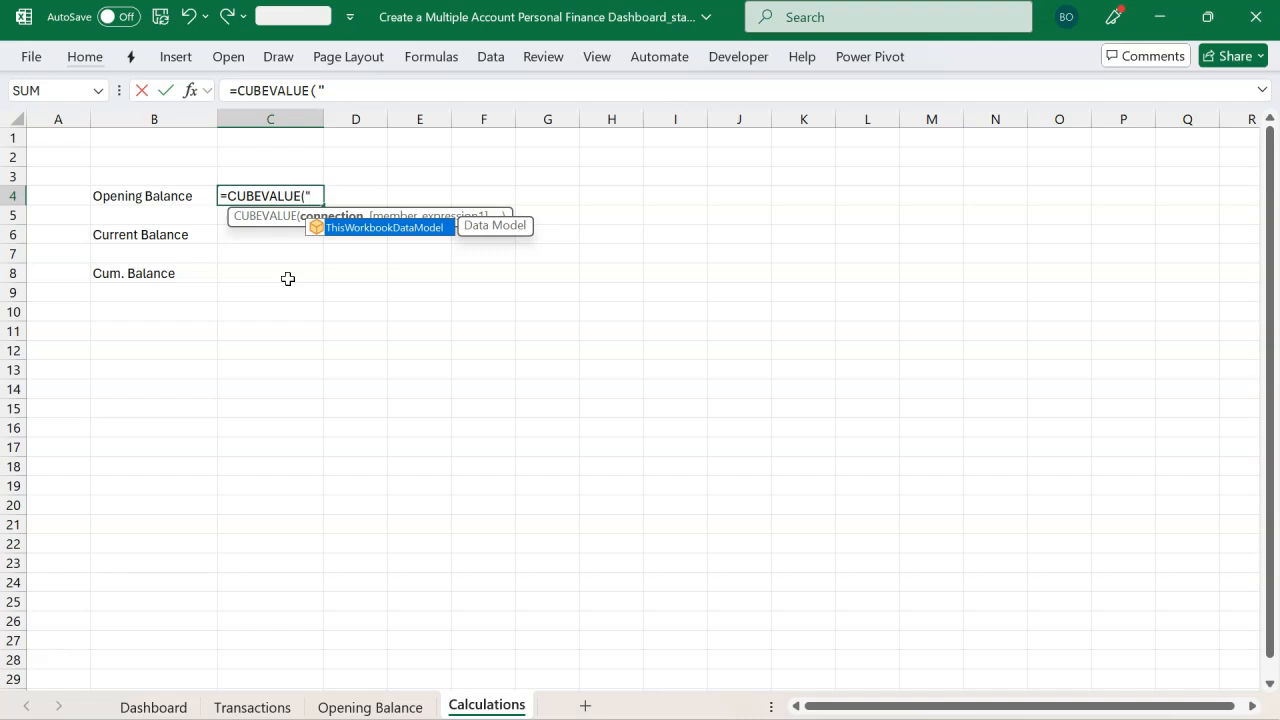
{"action": "key", "text": "Tab"}
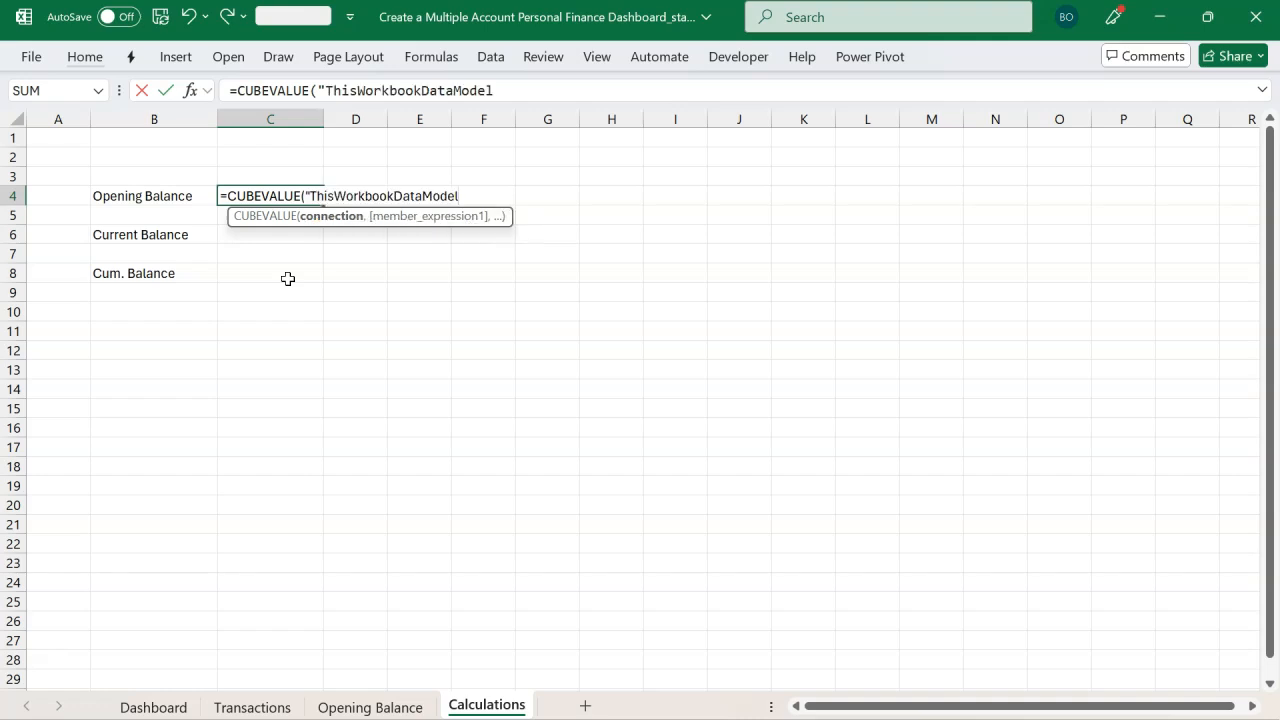
{"action": "type", "text": "\","}
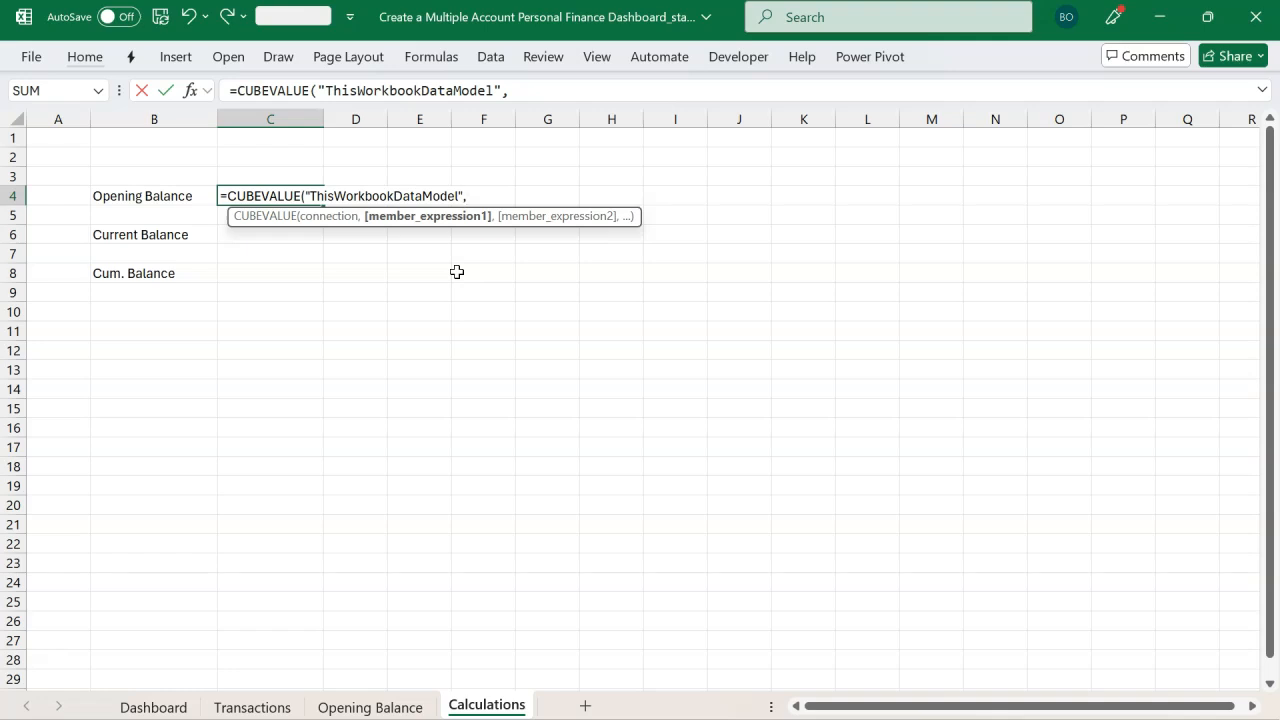
Step: Choose [Measures].[Open. Balance] as the member expression, close the bracket and commit the formula
{"action": "type", "text": "\""}
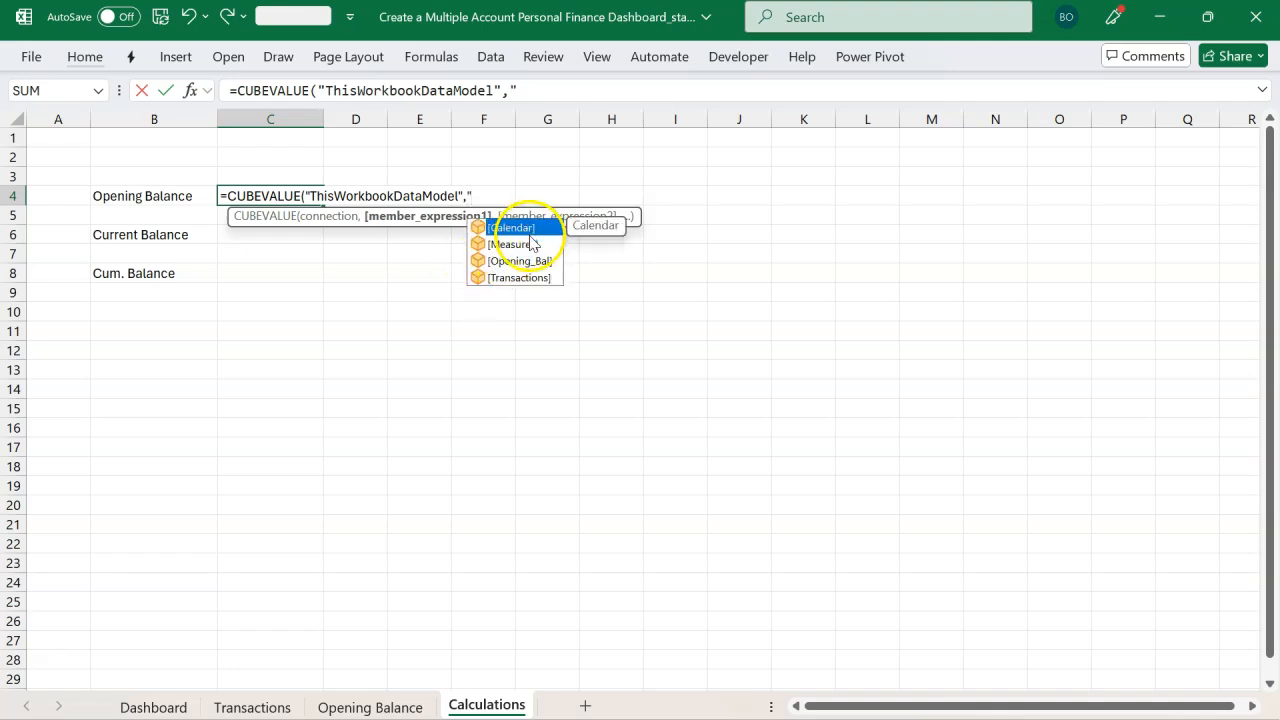
{"action": "left_click", "coordinate": [529, 251]}
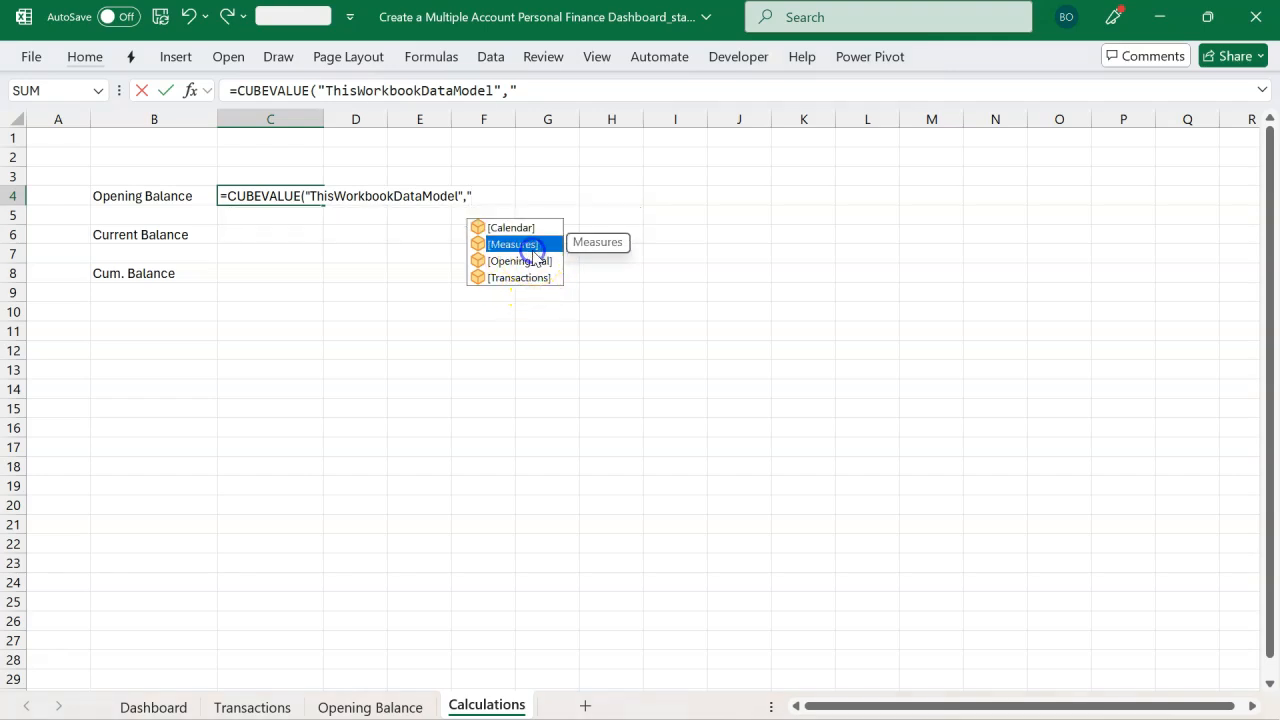
{"action": "double_click", "coordinate": [533, 251]}
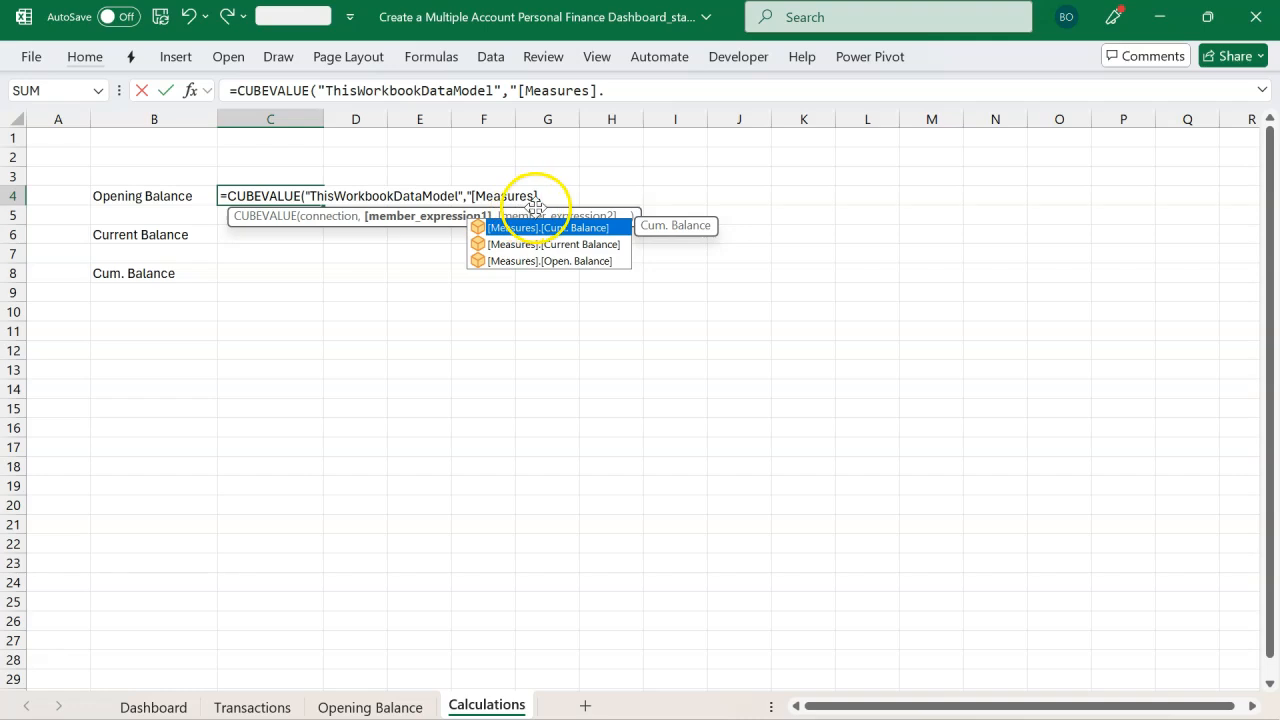
{"action": "left_click", "coordinate": [565, 261]}
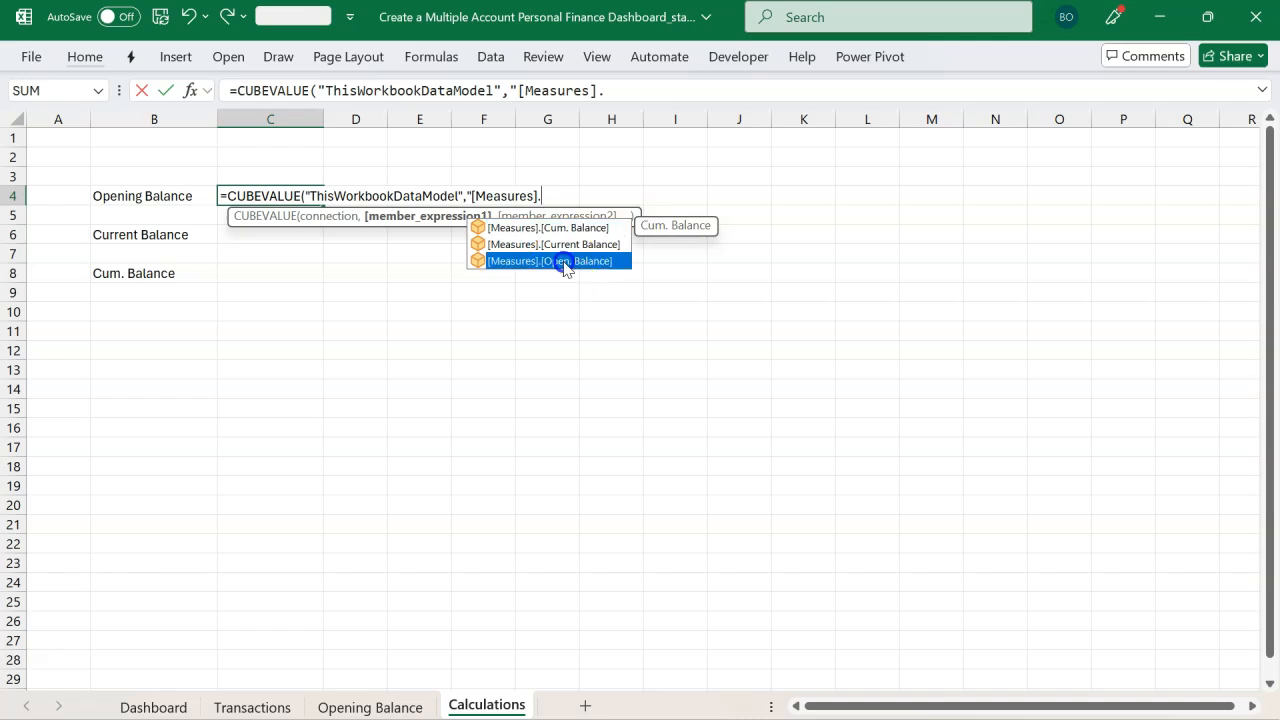
{"action": "double_click", "coordinate": [564, 262]}
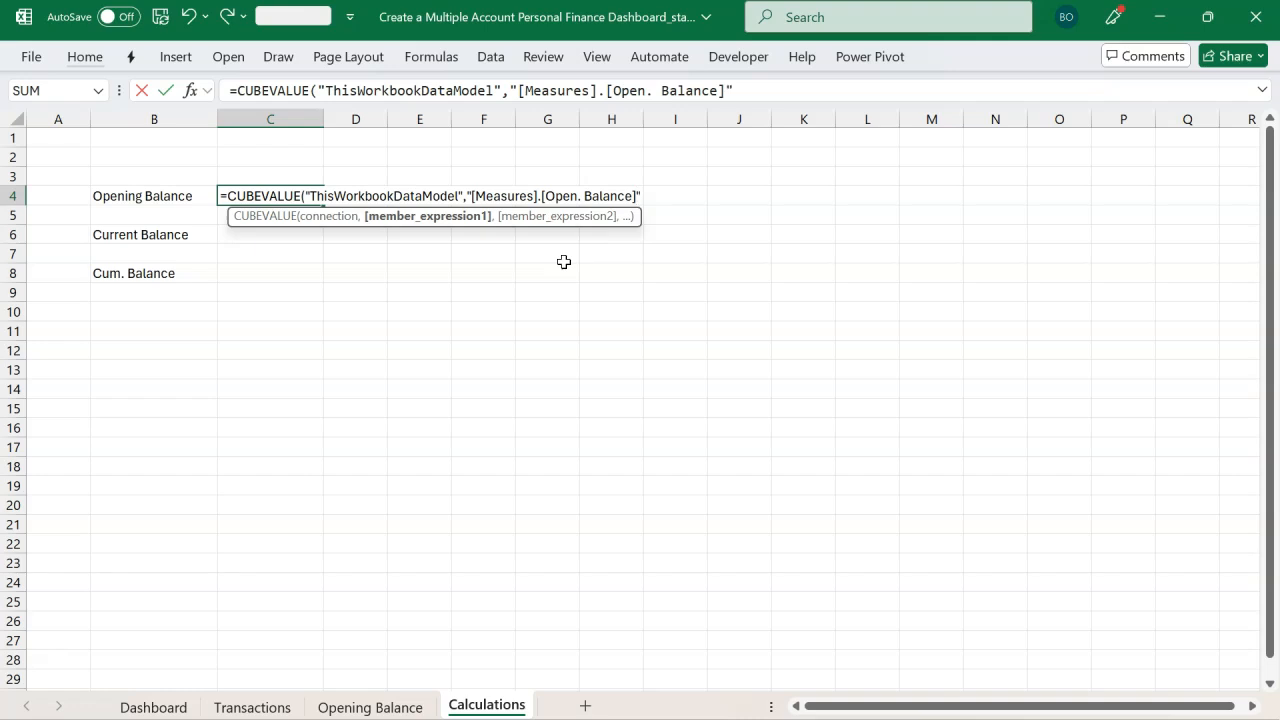
{"action": "type", "text": ")"}
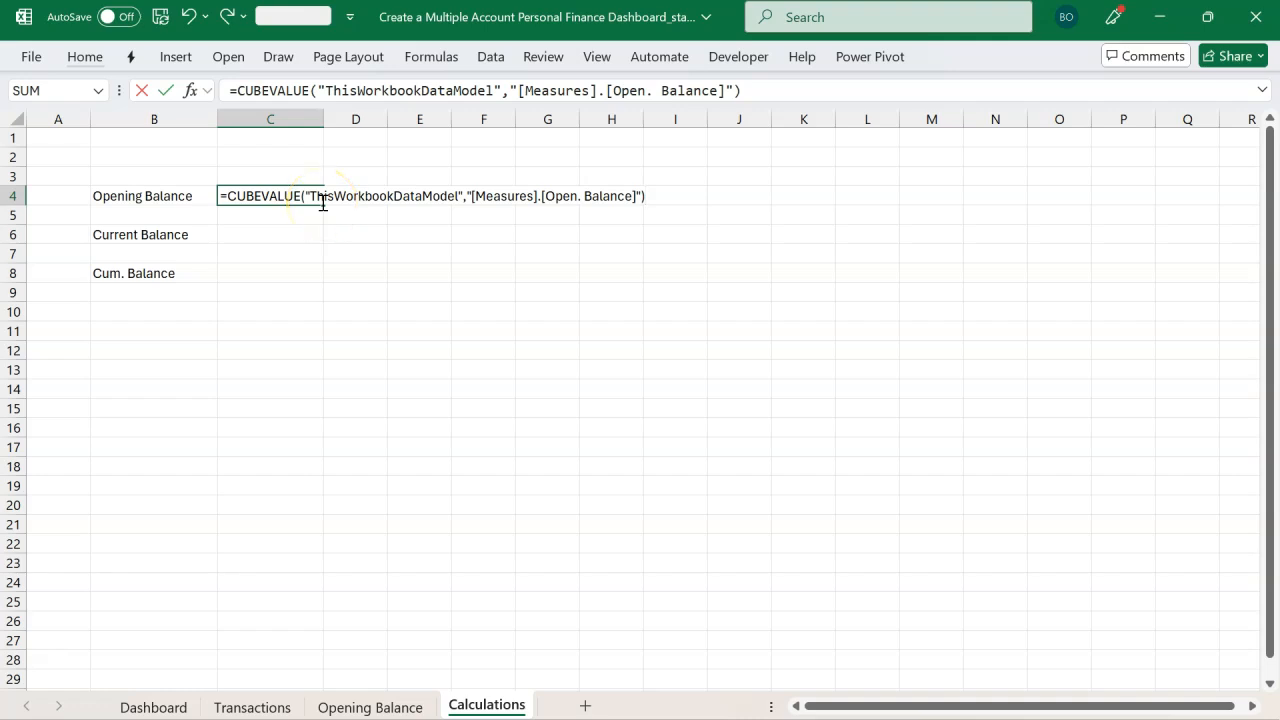
{"action": "key", "text": "Return"}
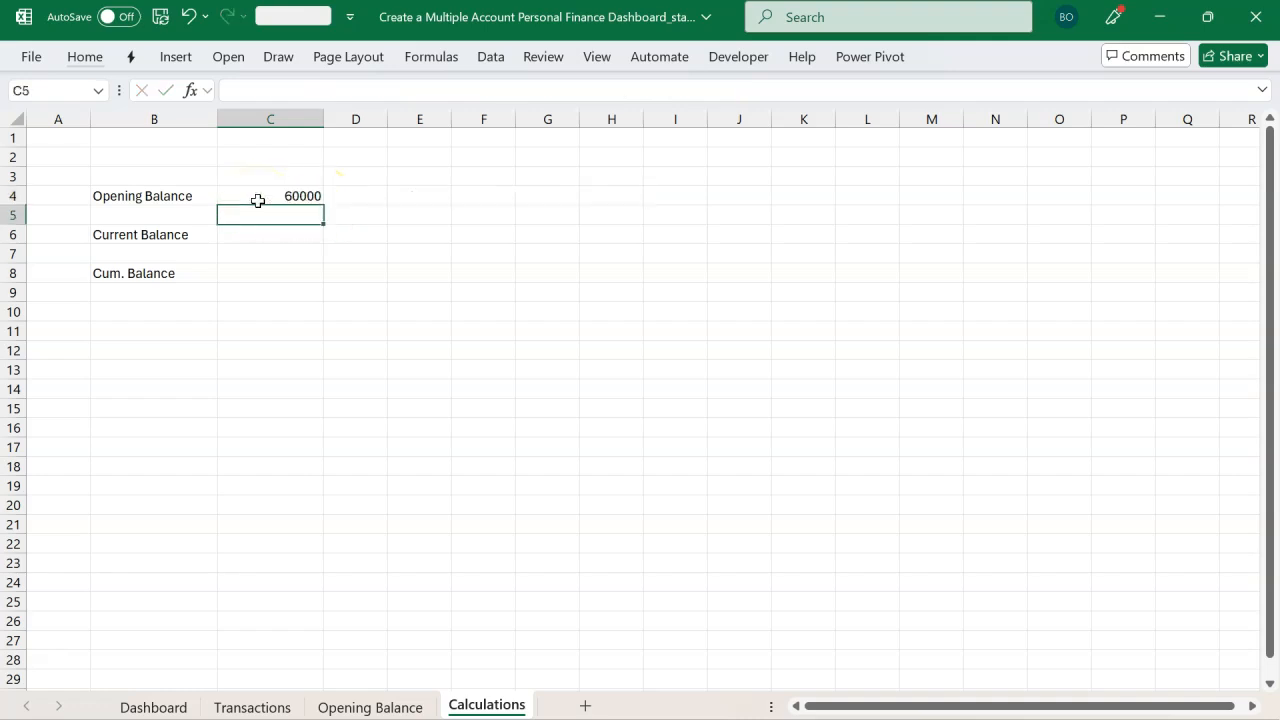
Step: Copy the Opening Balance formula into C6, enabling data connections when asked
{"action": "left_click", "coordinate": [297, 195]}
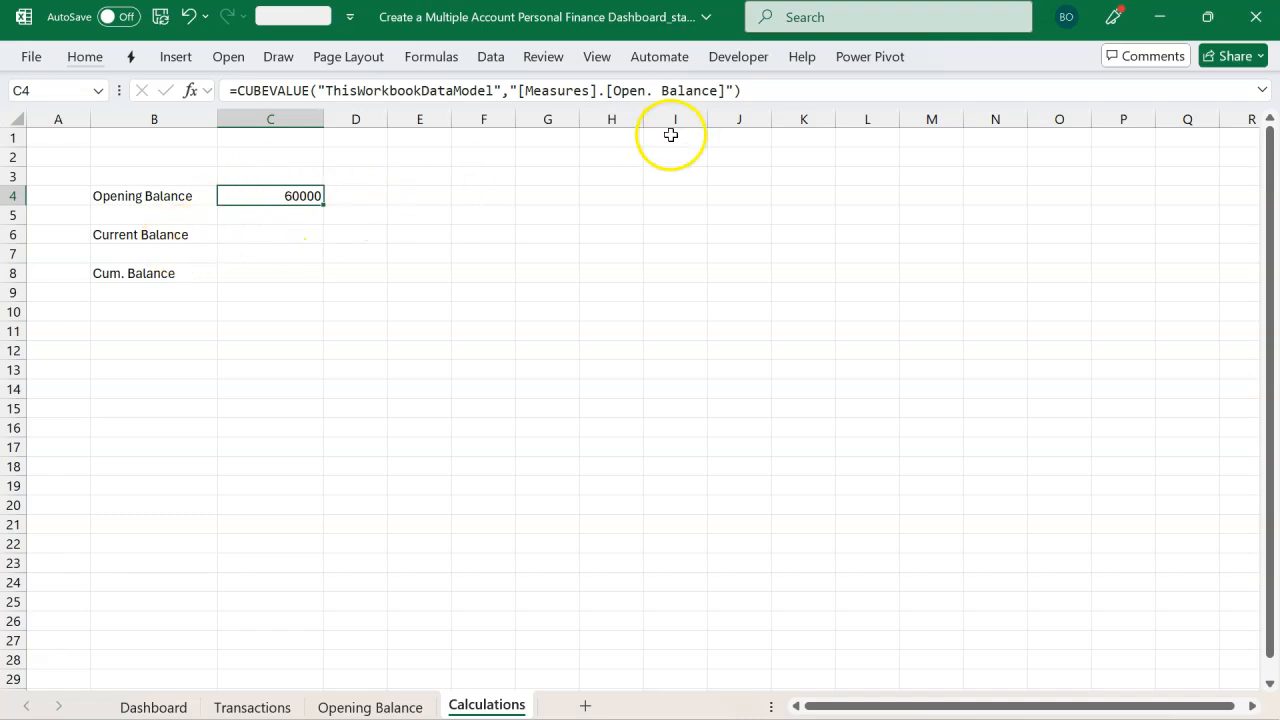
{"action": "left_click", "coordinate": [754, 90]}
{"action": "left_click_drag", "start_coordinate": [754, 90], "coordinate": [215, 80]}
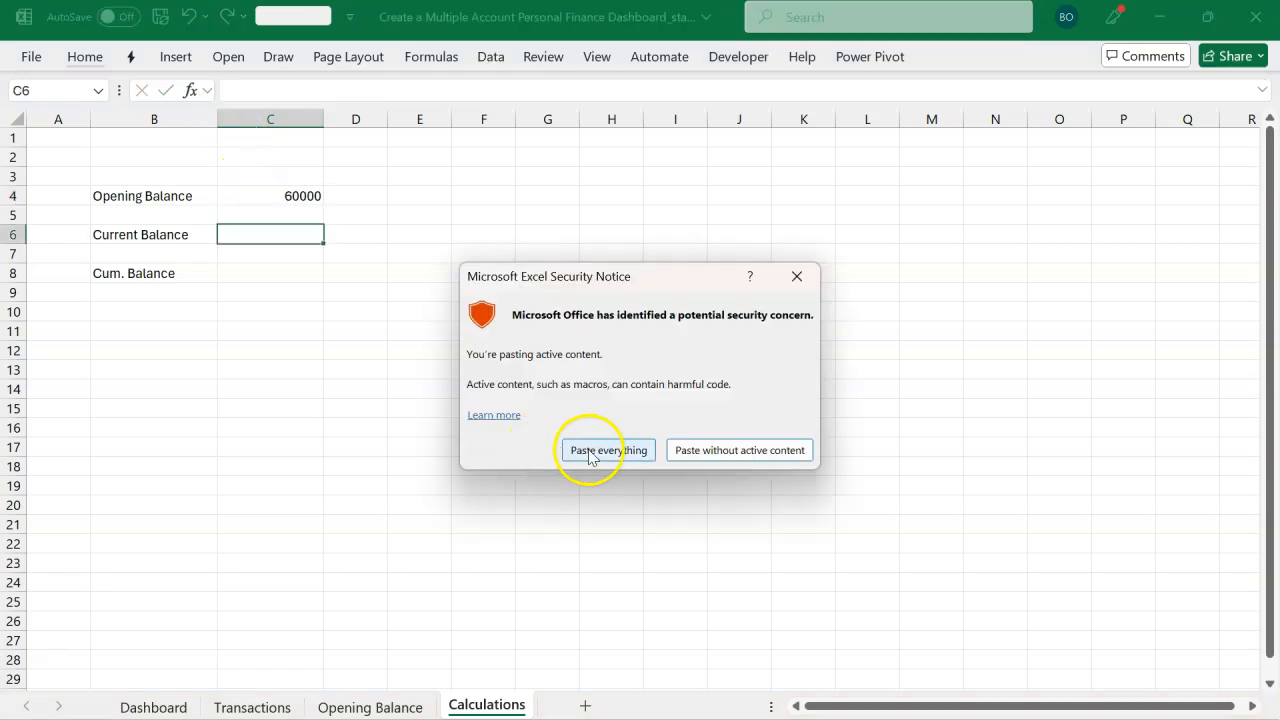
{"action": "left_click", "coordinate": [594, 451]}
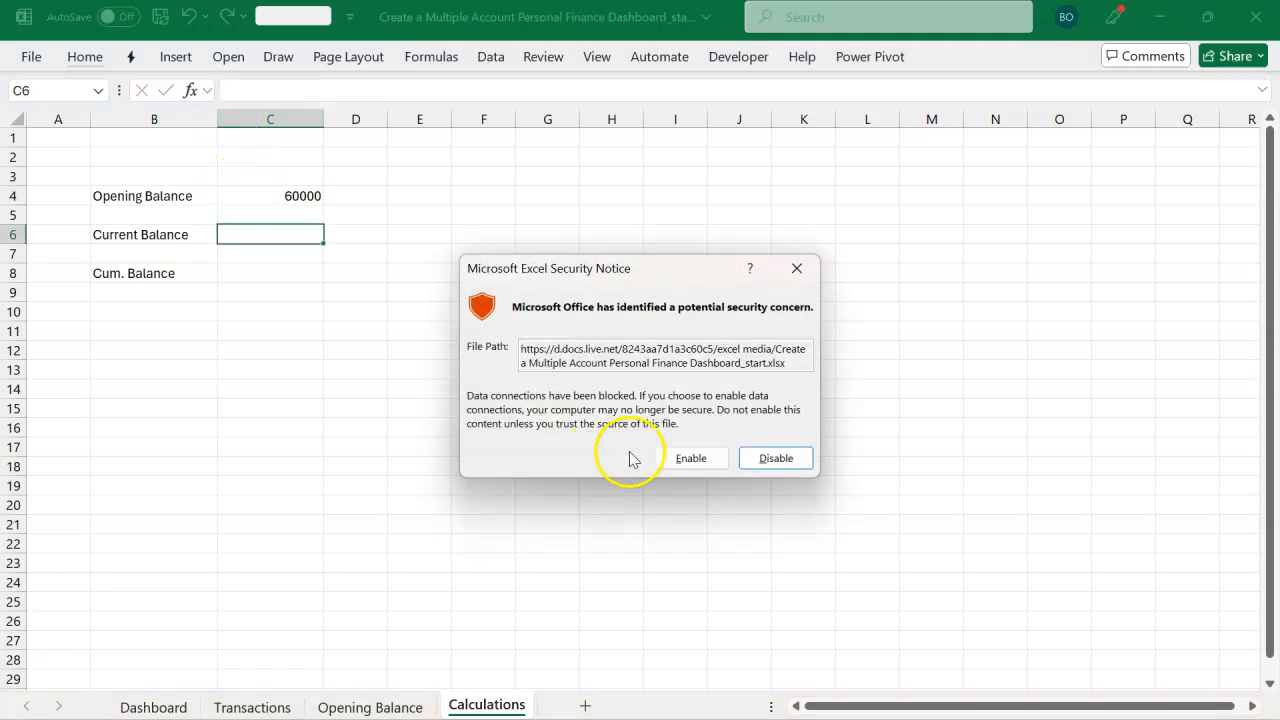
{"action": "left_click", "coordinate": [680, 458]}
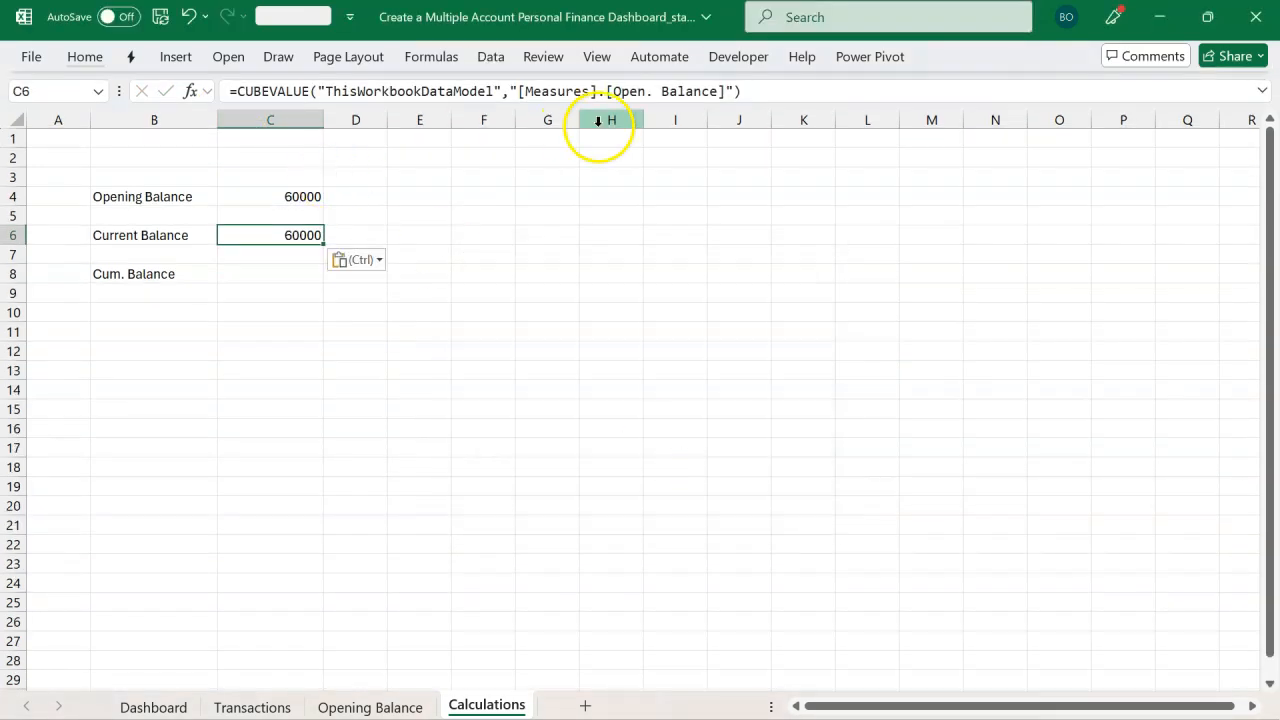
Step: Change C6's formula to use the [Measures].[Current Balance] measure and commit it
{"action": "left_click", "coordinate": [721, 96]}
{"action": "key", "text": "BackSpace"}
{"action": "key", "text": "BackSpace"}
{"action": "key", "text": "BackSpace"}
{"action": "key", "text": "BackSpace"}
{"action": "key", "text": "BackSpace"}
{"action": "key", "text": "BackSpace"}
{"action": "key", "text": "BackSpace"}
{"action": "key", "text": "BackSpace"}
{"action": "key", "text": "BackSpace"}
{"action": "key", "text": "BackSpace"}
{"action": "key", "text": "BackSpace"}
{"action": "key", "text": "BackSpace"}
{"action": "key", "text": "BackSpace"}
{"action": "key", "text": "Down"}
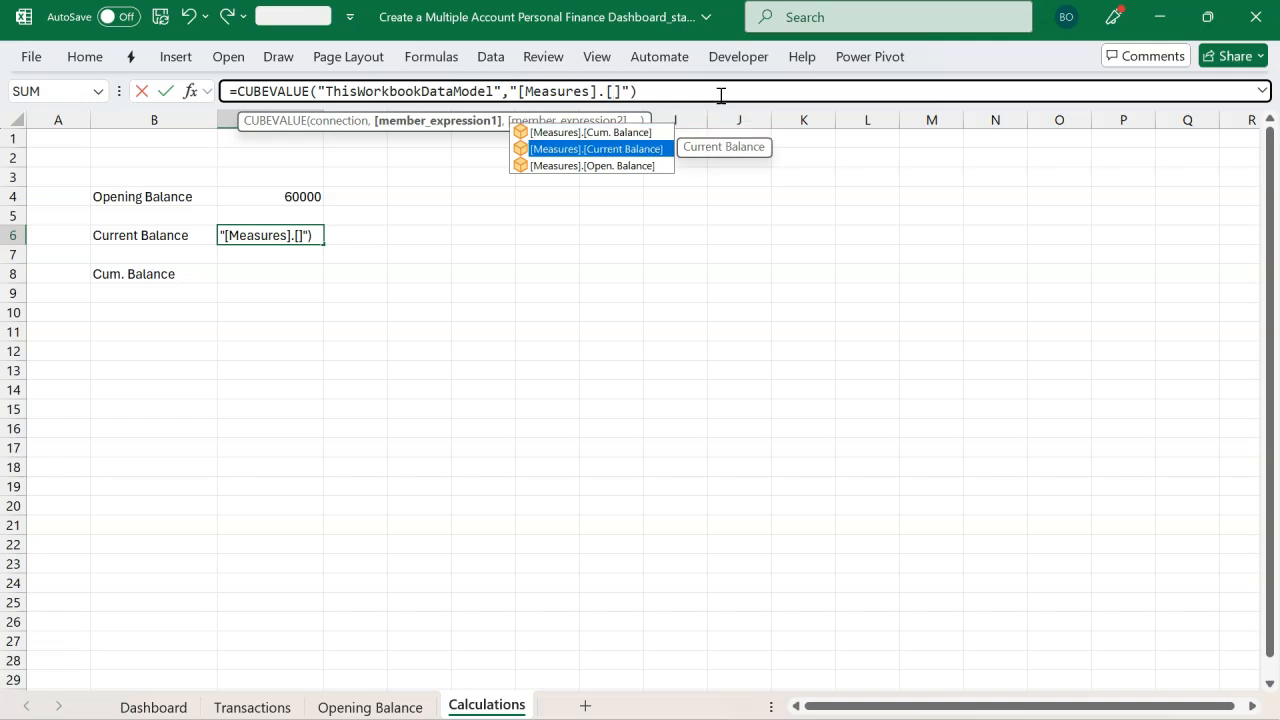
{"action": "key", "text": "Tab"}
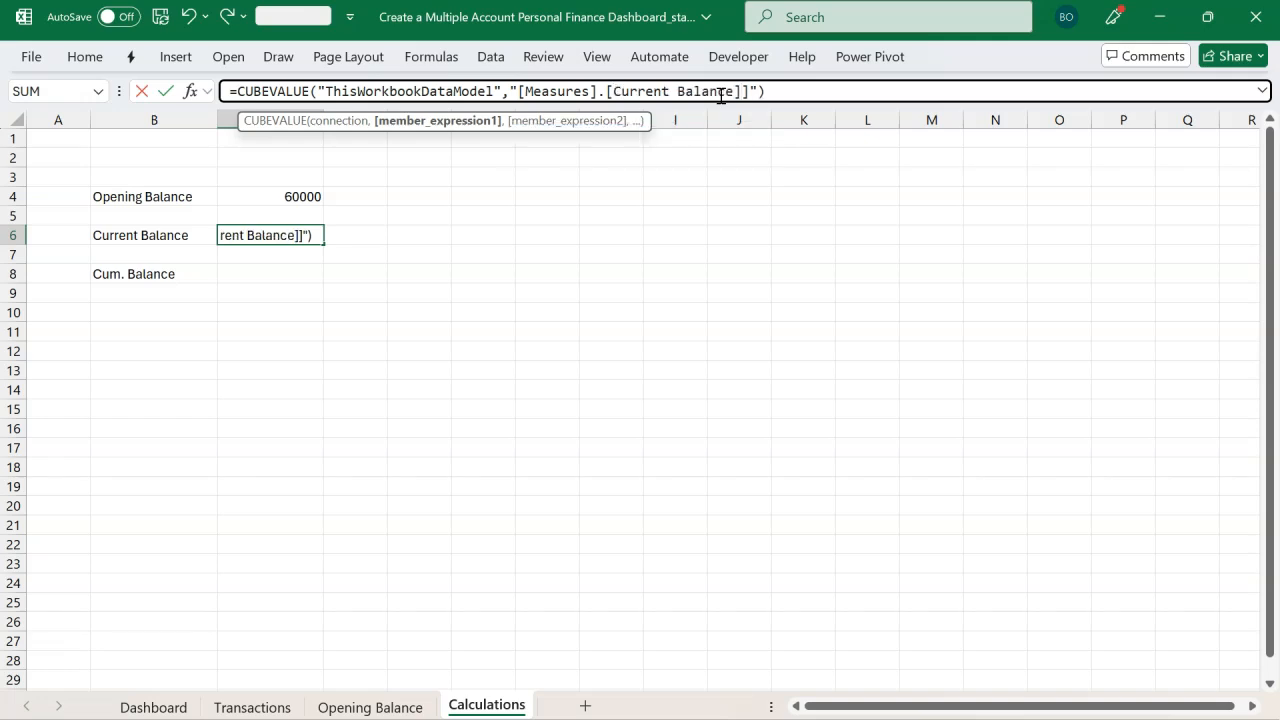
{"action": "left_click", "coordinate": [741, 92]}
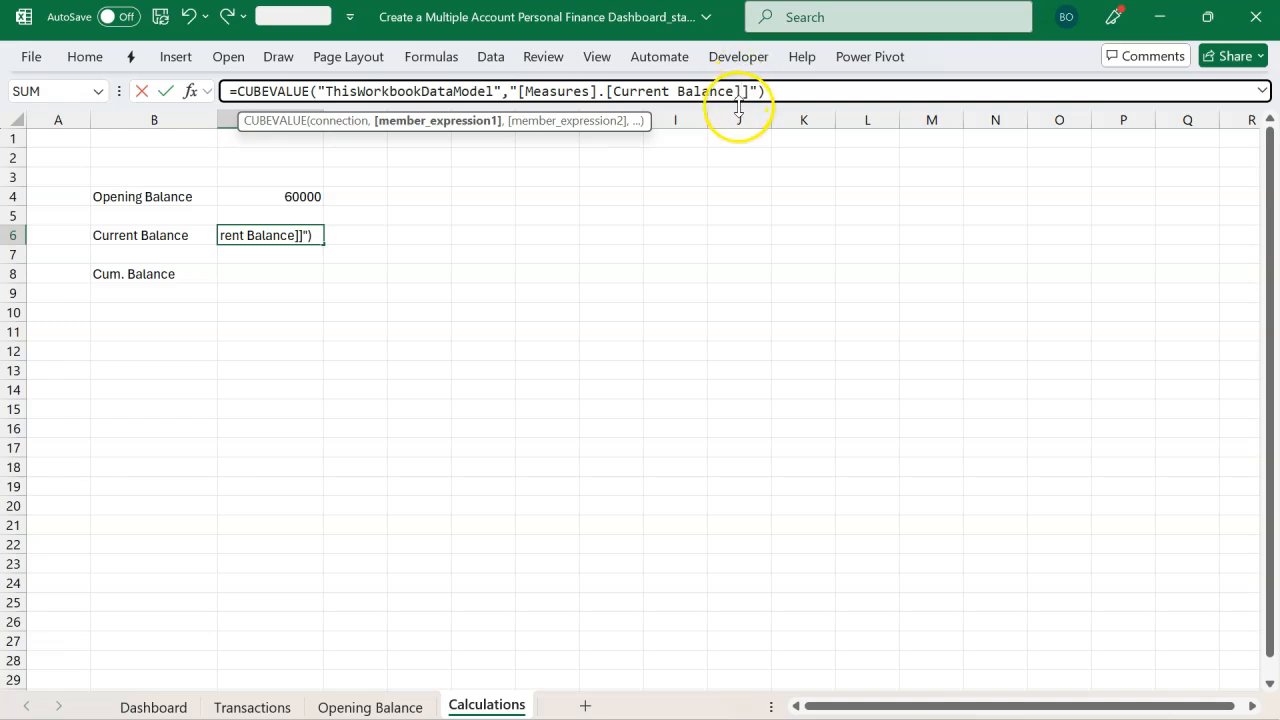
{"action": "key", "text": "BackSpace"}
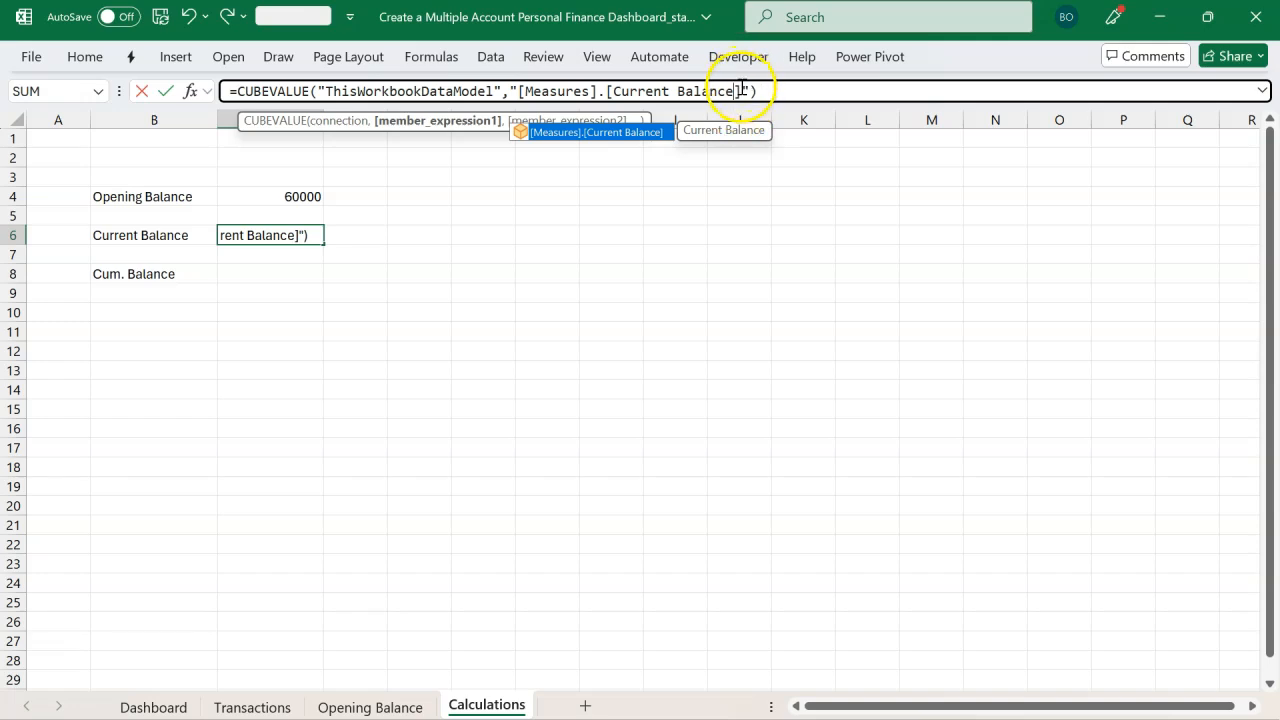
{"action": "key", "text": "Return"}
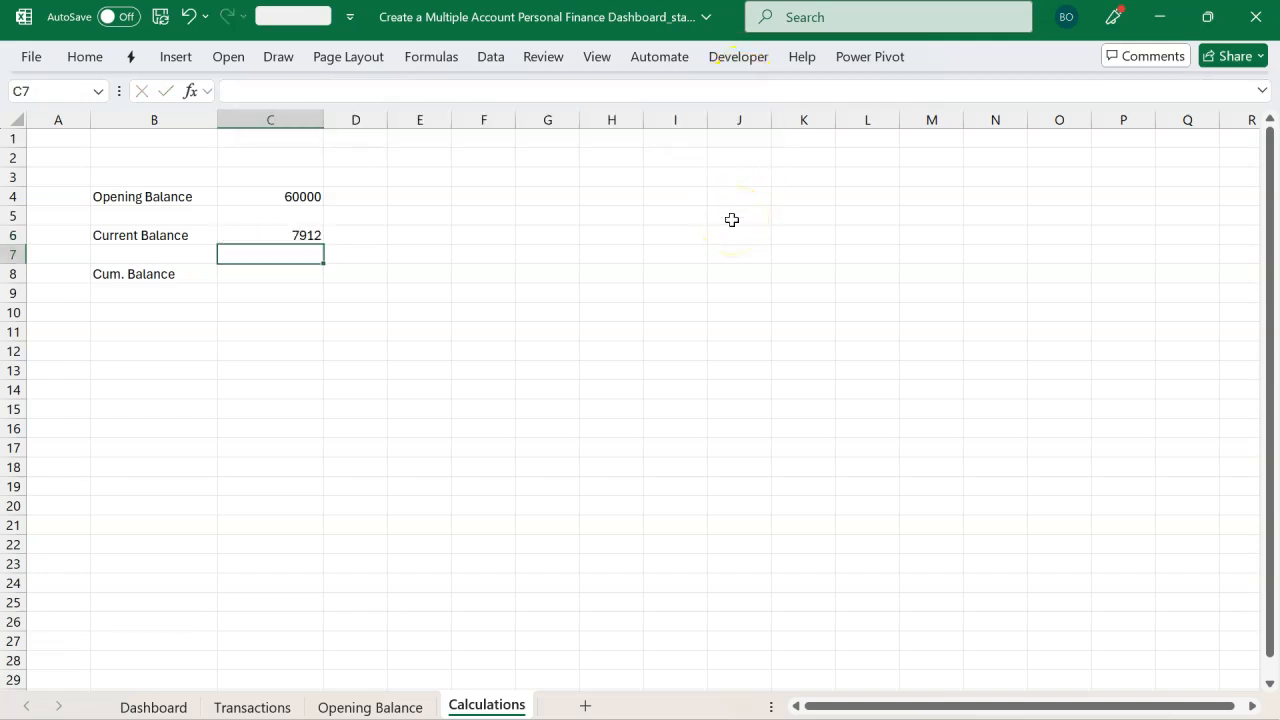
Step: Paste the CUBEVALUE formula into C8, pasting everything including active content
{"action": "left_click", "coordinate": [301, 237]}
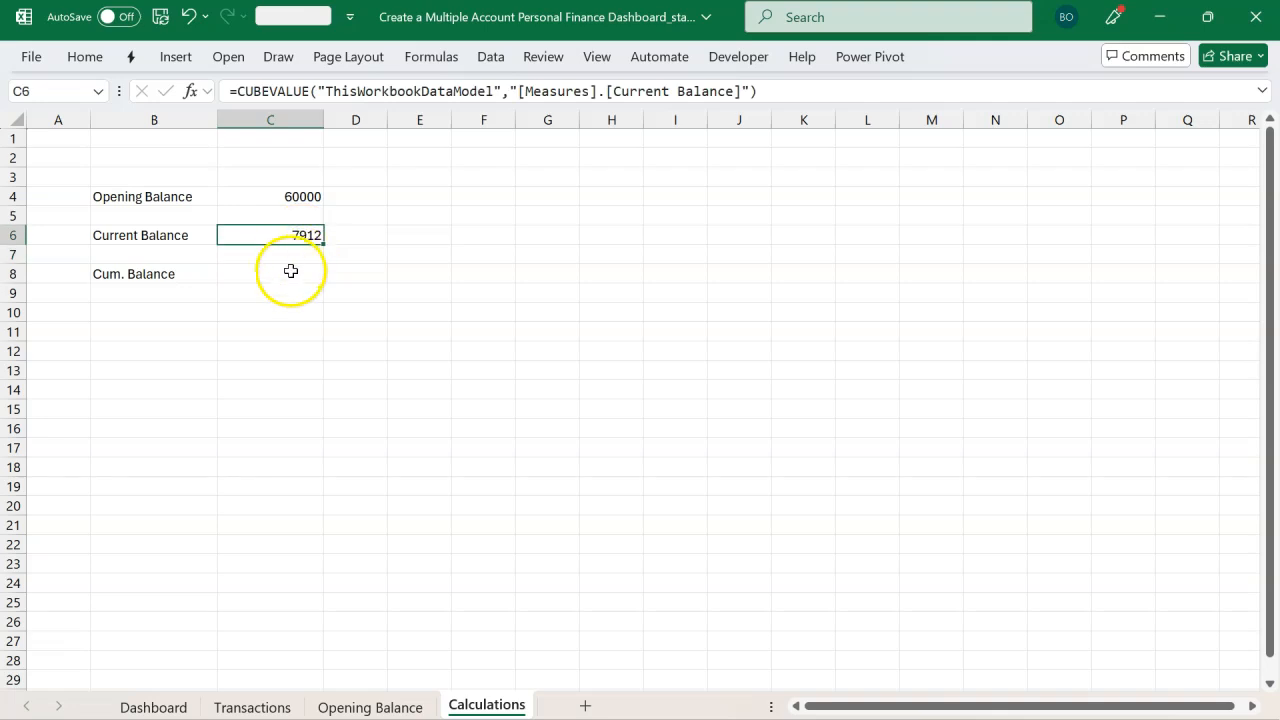
{"action": "left_click", "coordinate": [290, 274]}
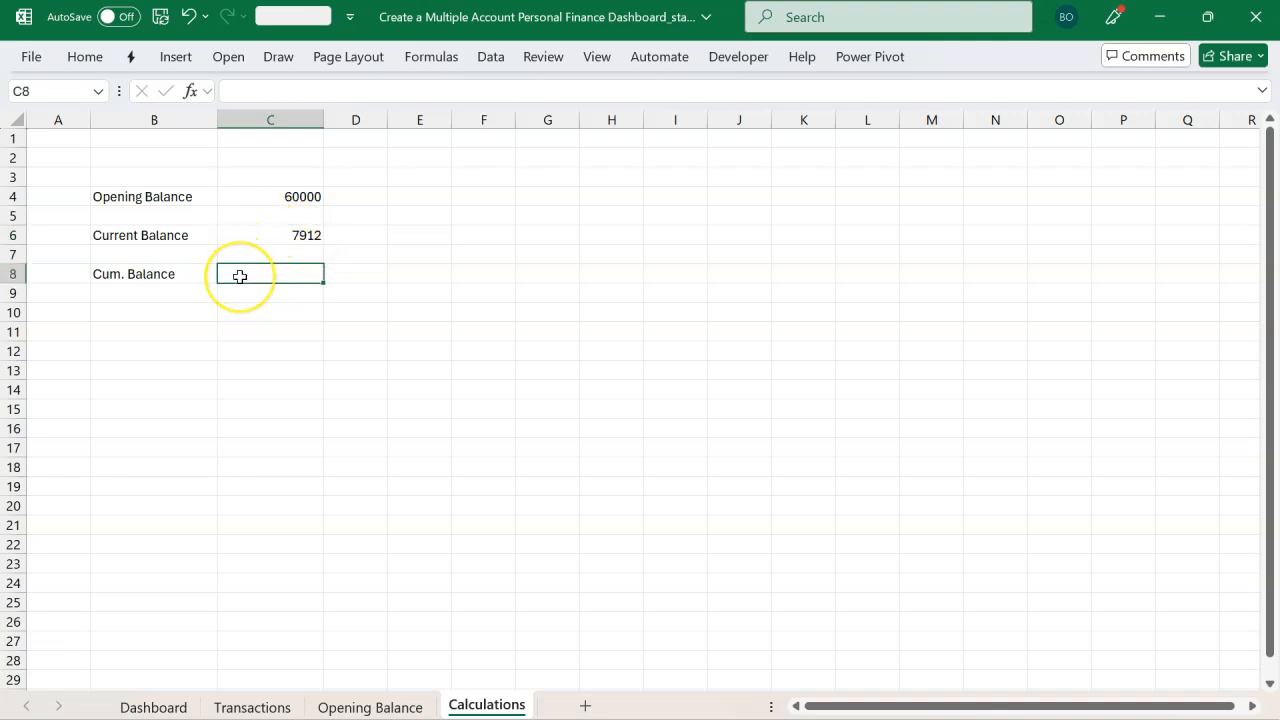
{"action": "key", "text": "ctrl+v"}
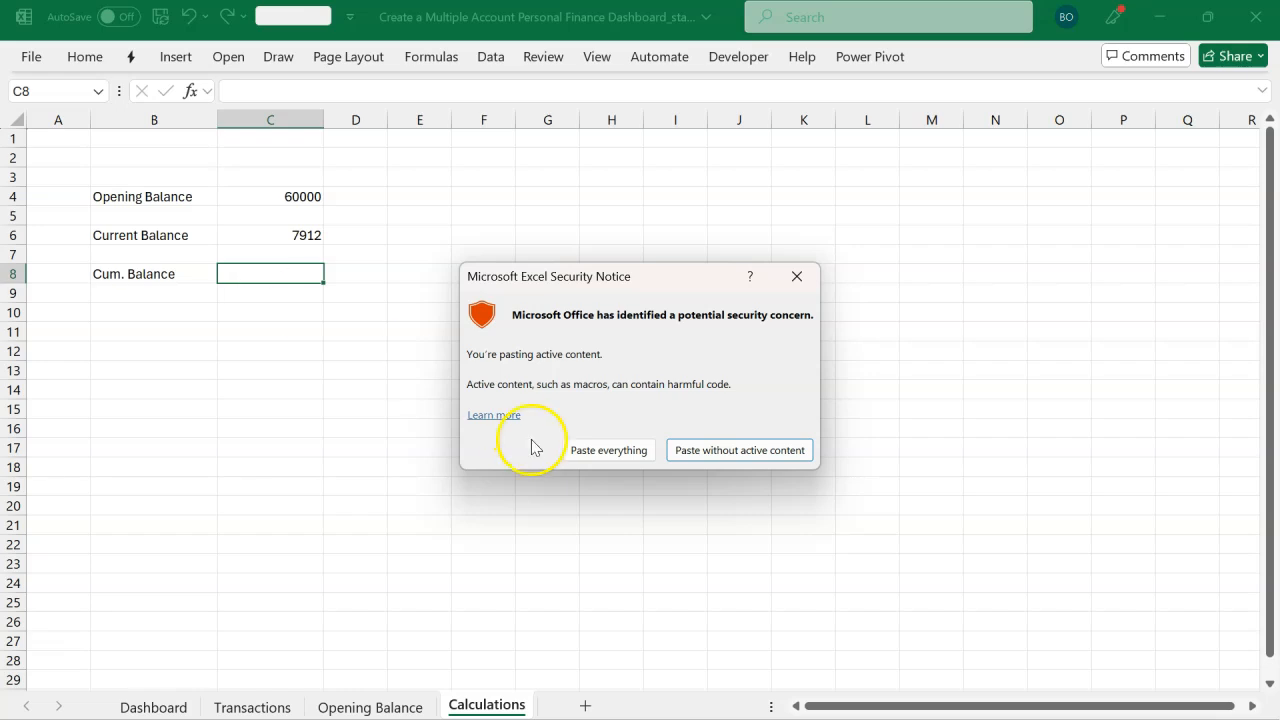
{"action": "left_click", "coordinate": [580, 452]}
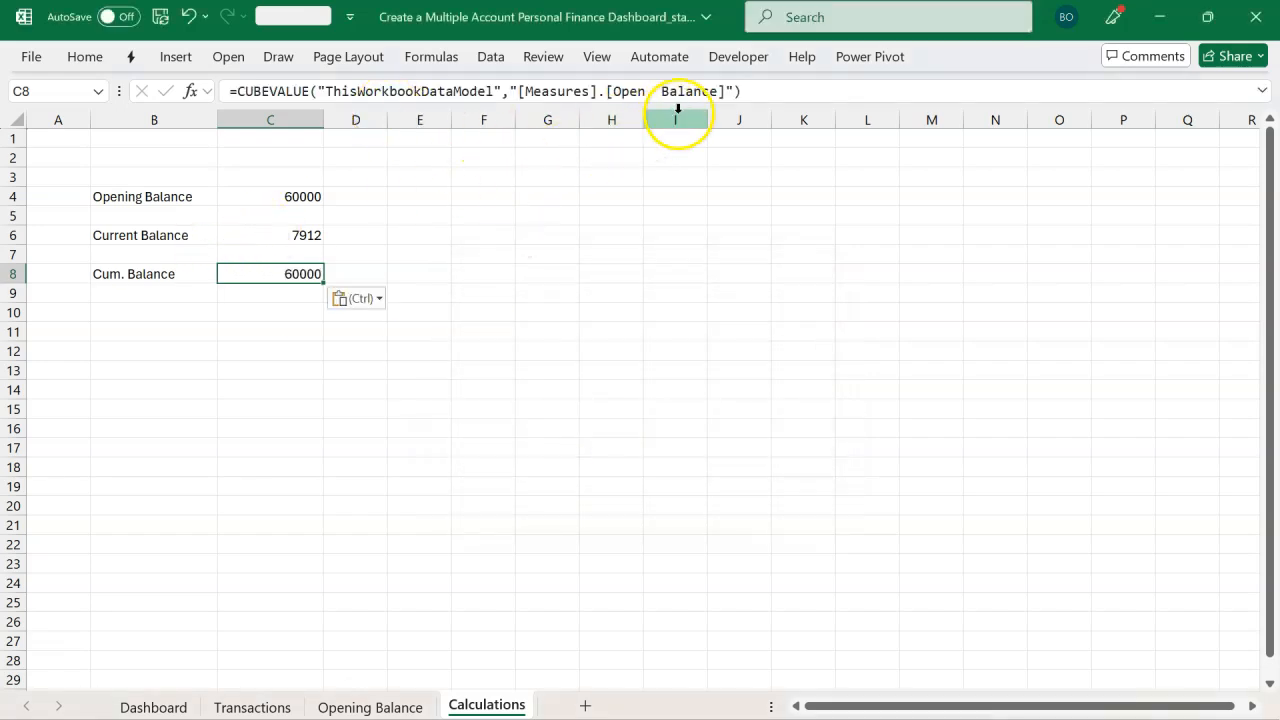
Step: Change C8's formula to use the [Measures].[Cum. Balance] measure and commit it
{"action": "left_click", "coordinate": [720, 96]}
{"action": "key", "text": "BackSpace"}
{"action": "key", "text": "BackSpace"}
{"action": "key", "text": "BackSpace"}
{"action": "key", "text": "BackSpace"}
{"action": "key", "text": "BackSpace"}
{"action": "key", "text": "BackSpace"}
{"action": "key", "text": "BackSpace"}
{"action": "key", "text": "BackSpace"}
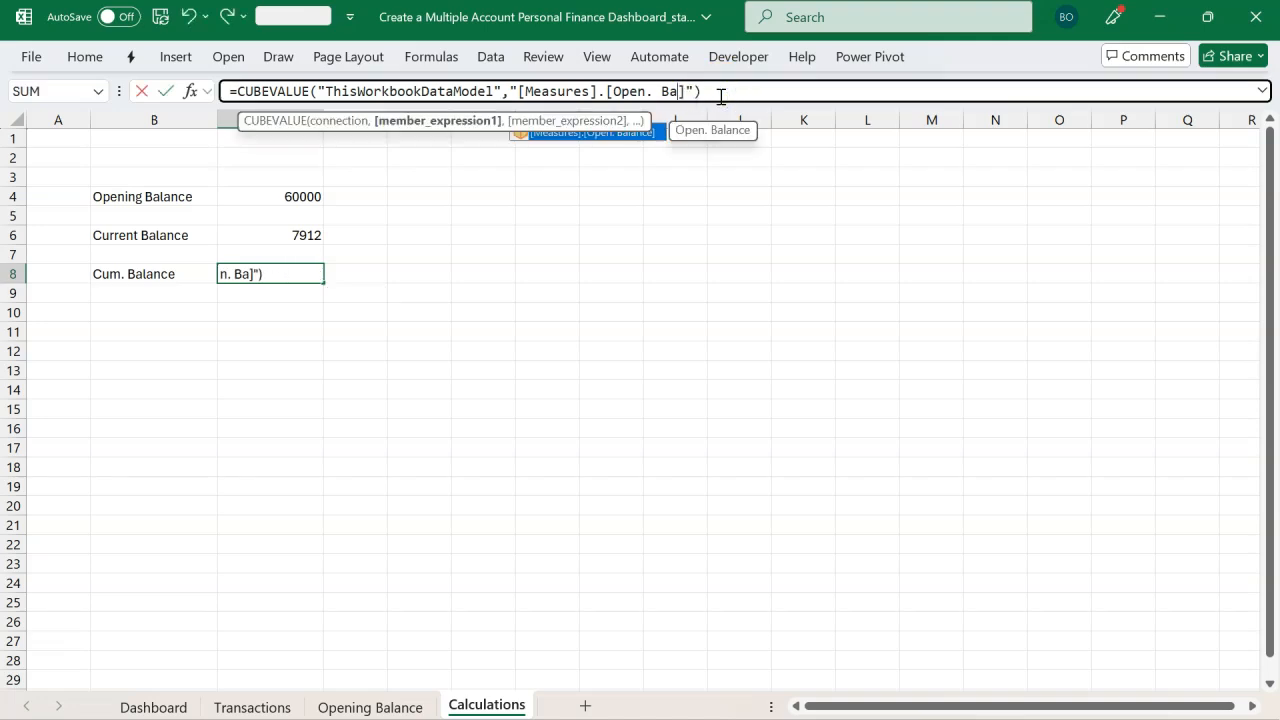
{"action": "key", "text": "BackSpace"}
{"action": "key", "text": "BackSpace"}
{"action": "key", "text": "BackSpace"}
{"action": "key", "text": "BackSpace"}
{"action": "key", "text": "BackSpace"}
{"action": "type", "text": "c"}
{"action": "key", "text": "Up"}
{"action": "key", "text": "Tab"}
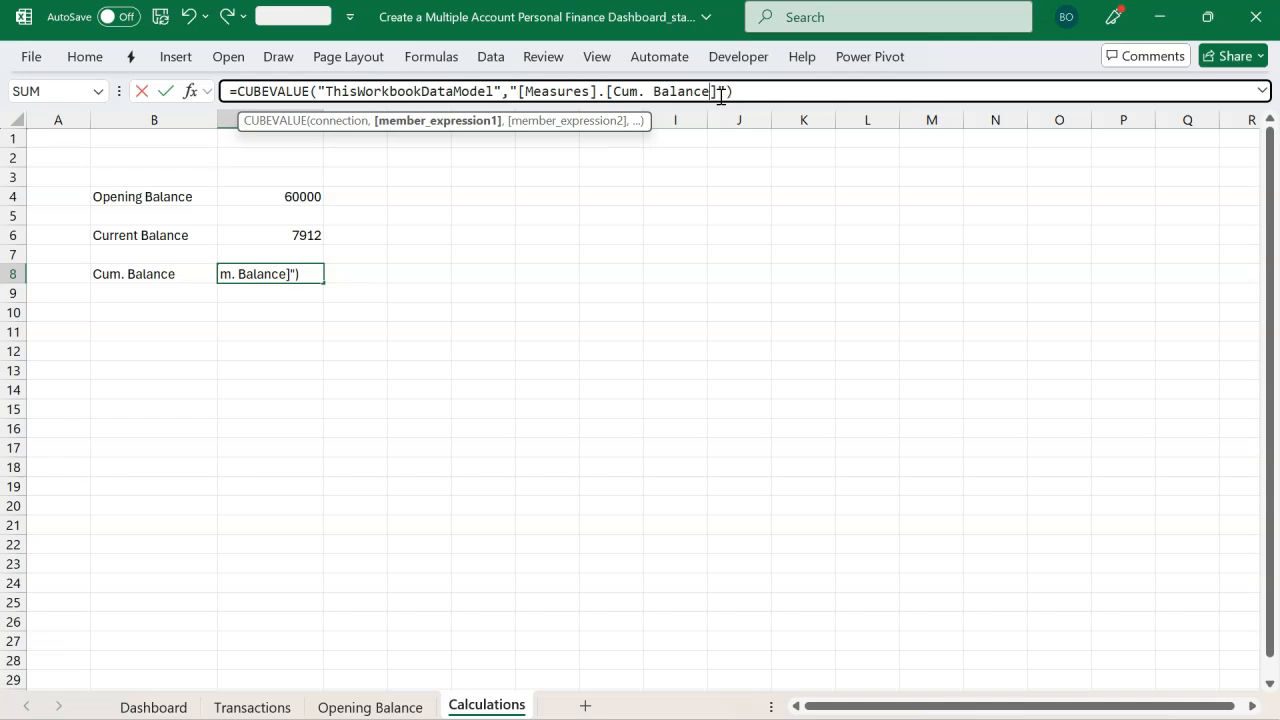
{"action": "key", "text": "Return"}
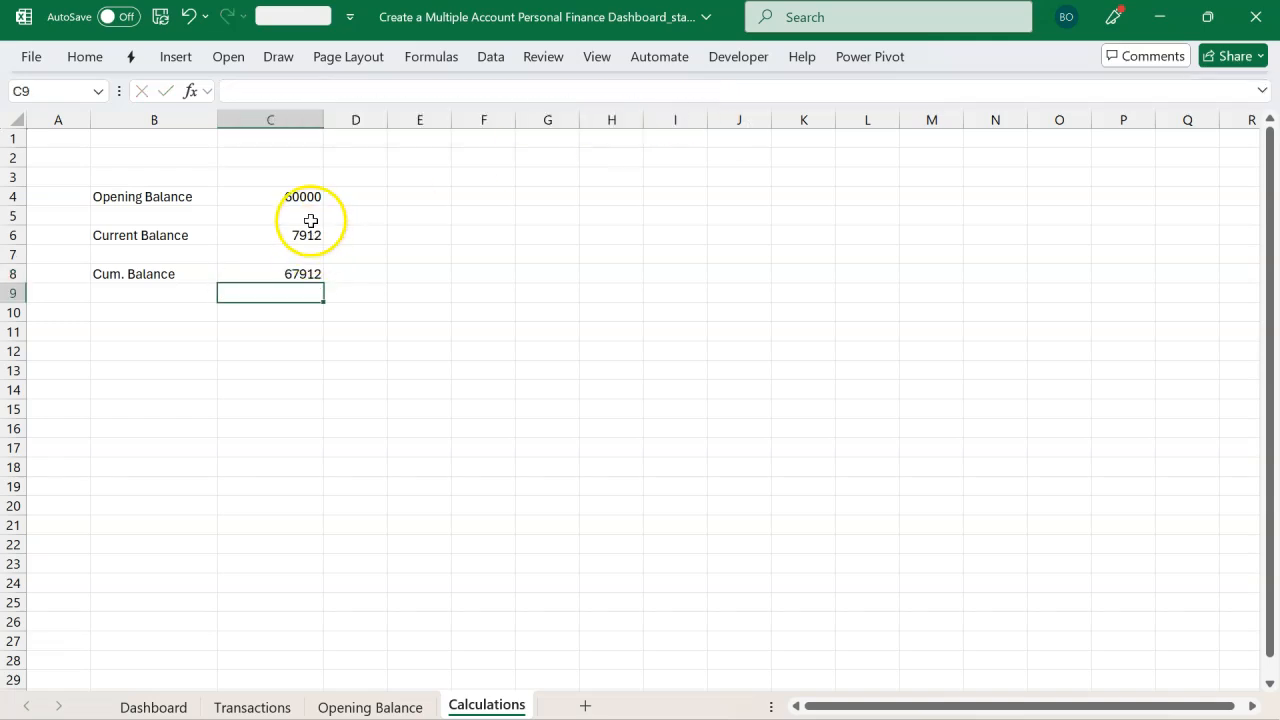
Step: Apply the number format with thousands separators and two decimals to C4:C8
{"action": "left_click", "coordinate": [310, 200]}
{"action": "left_click_drag", "start_coordinate": [310, 200], "coordinate": [309, 274]}
{"action": "key", "text": "ctrl+shift+1"}
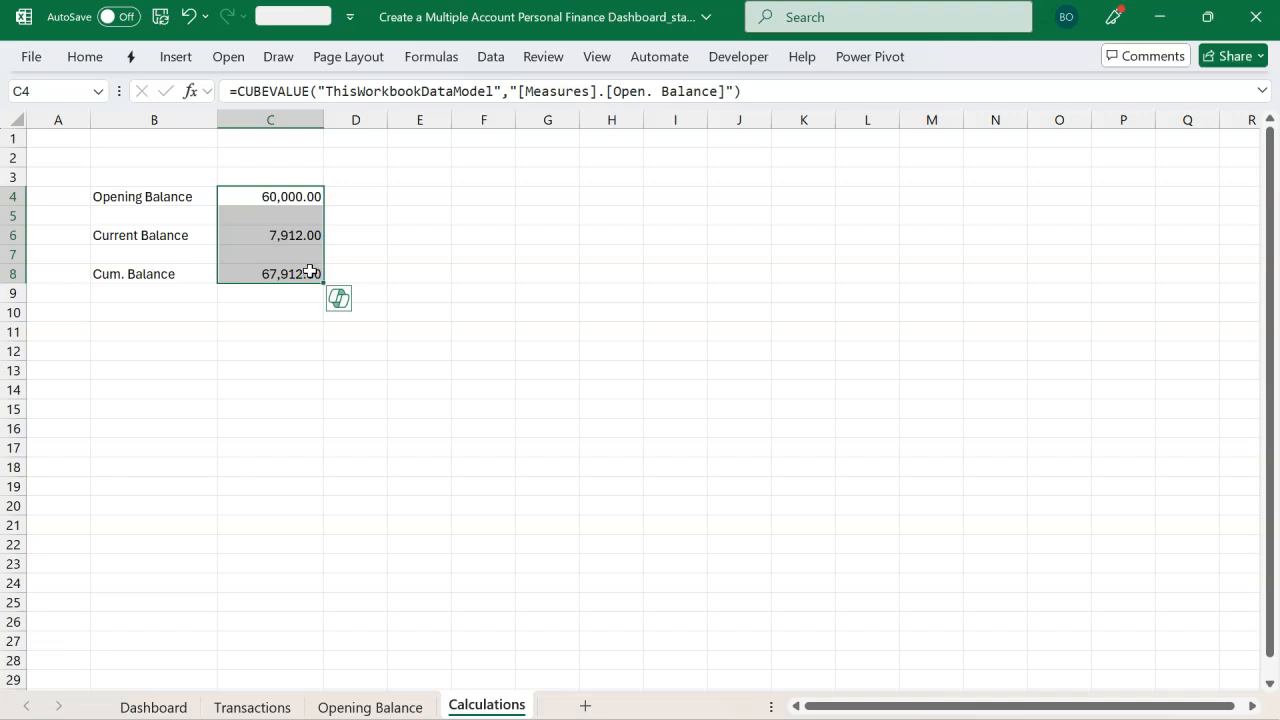
Step: Enter the bank names GTBank, Ecobank and FirstBank in C20, C22 and C24 of the Dashboard sheet
{"action": "left_click", "coordinate": [275, 198]}
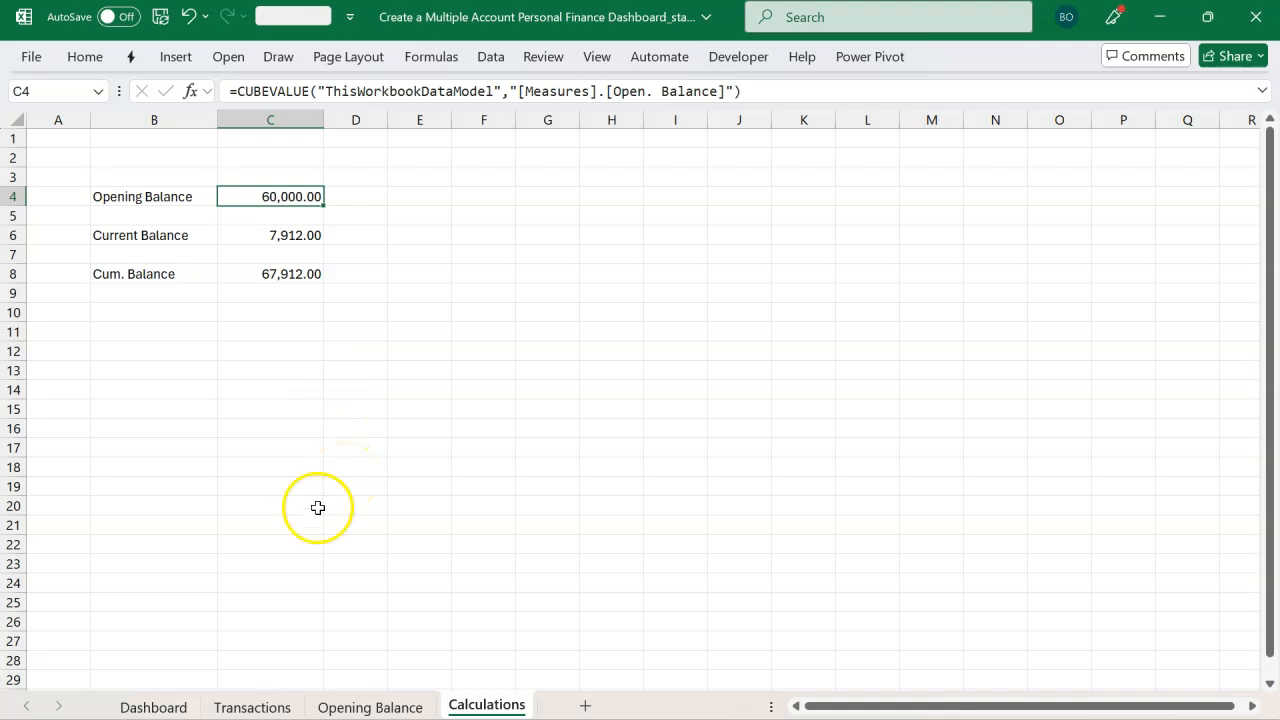
{"action": "left_click", "coordinate": [168, 706]}
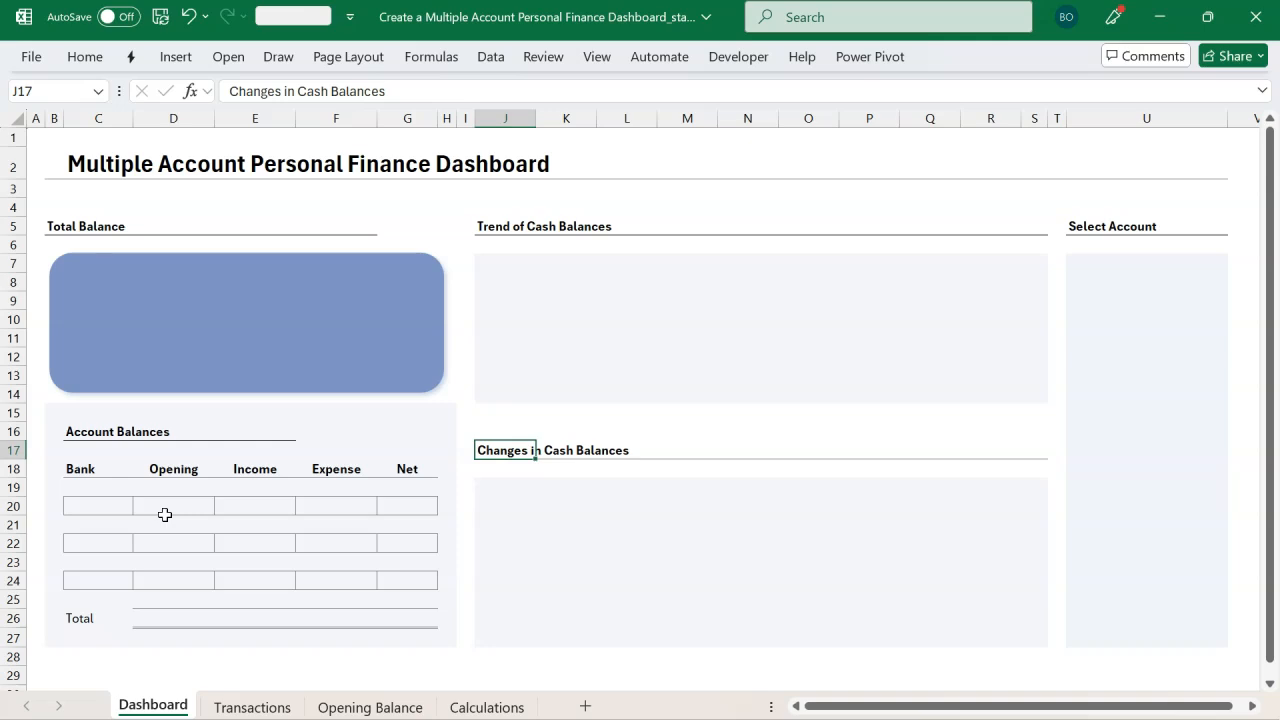
{"action": "left_click", "coordinate": [110, 508]}
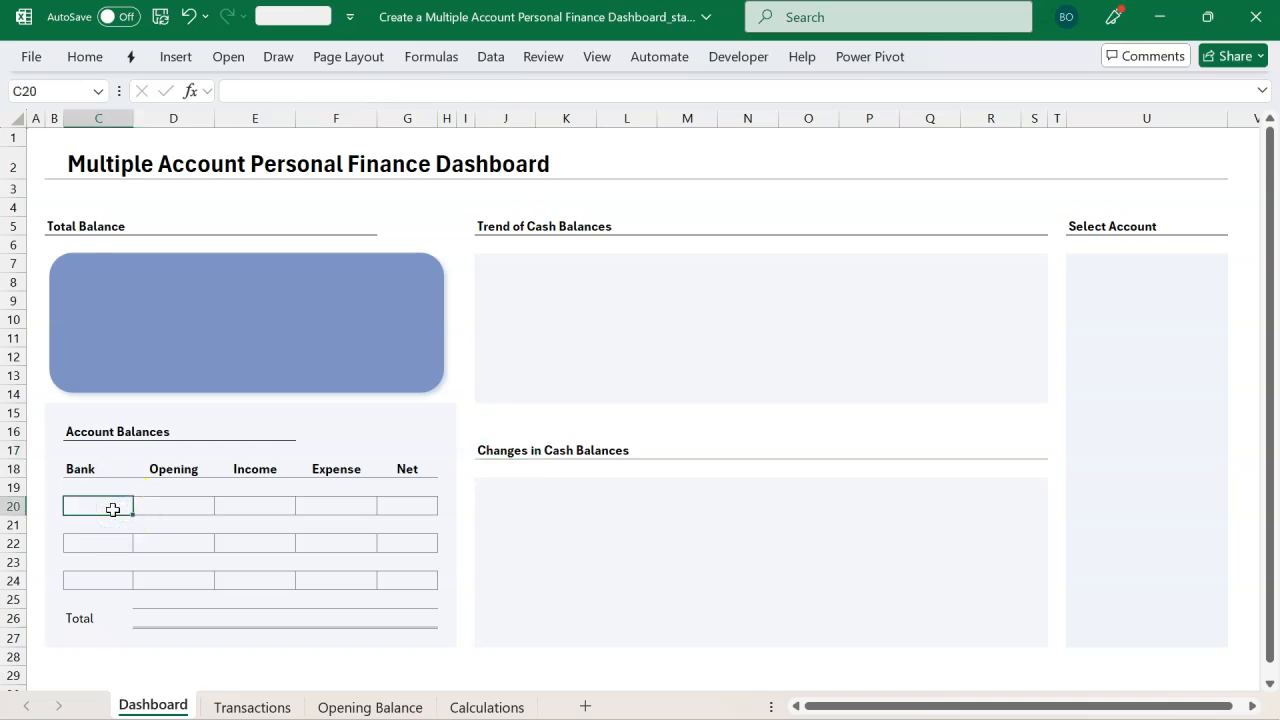
{"action": "type", "text": "GTBank"}
{"action": "key", "text": "Return"}
{"action": "key", "text": "Down"}
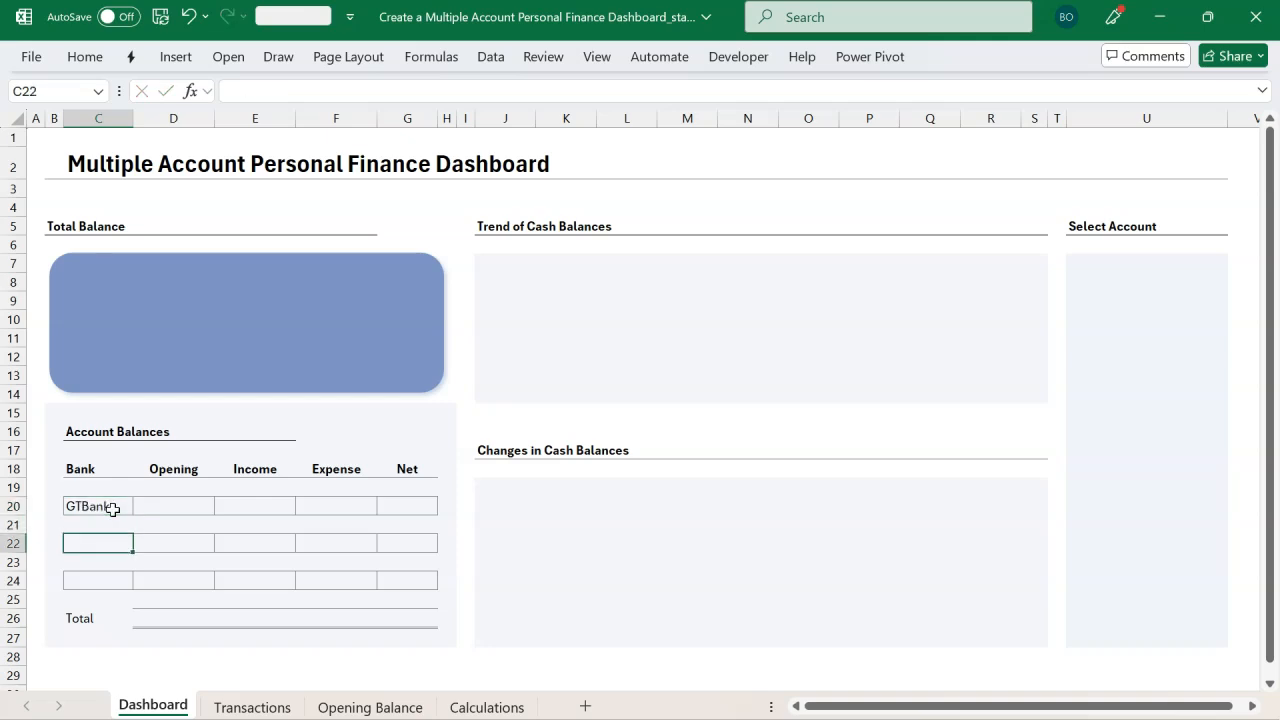
{"action": "type", "text": "Ec"}
{"action": "type", "text": "nk"}
{"action": "key", "text": "Return"}
{"action": "key", "text": "Return"}
{"action": "type", "text": "FirstBab"}
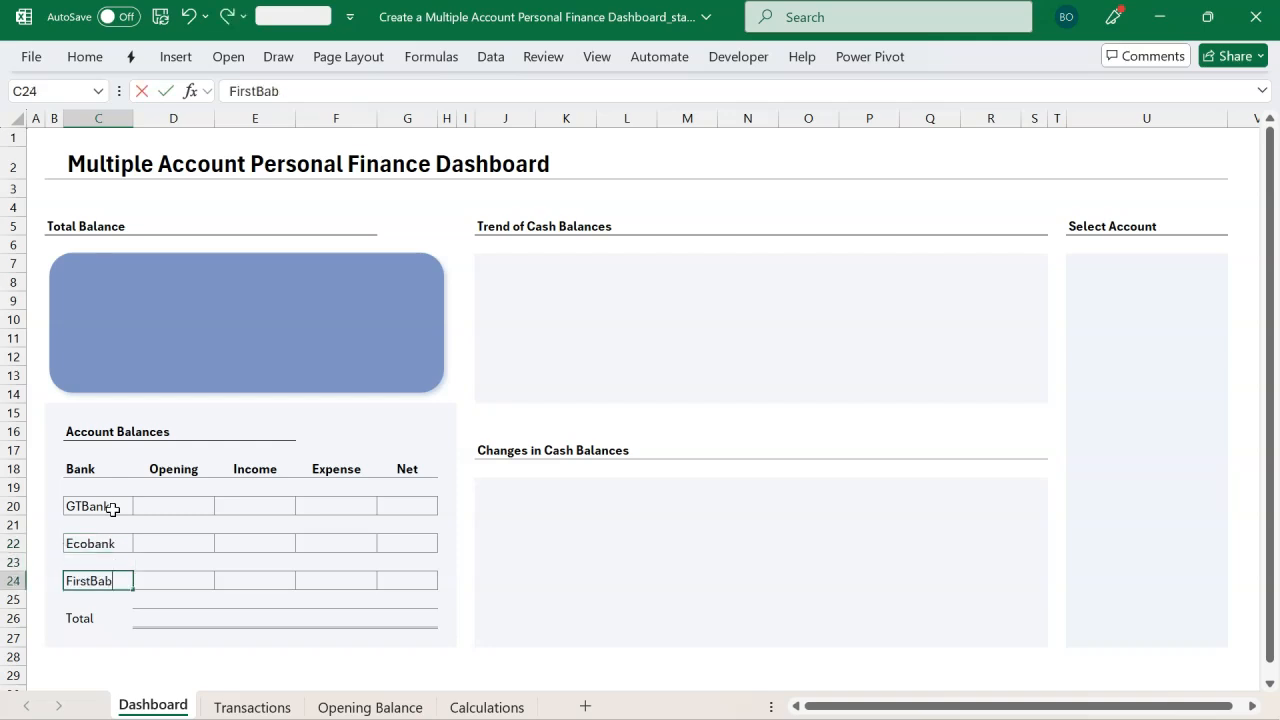
{"action": "type", "text": "nk"}
{"action": "key", "text": "Tab"}
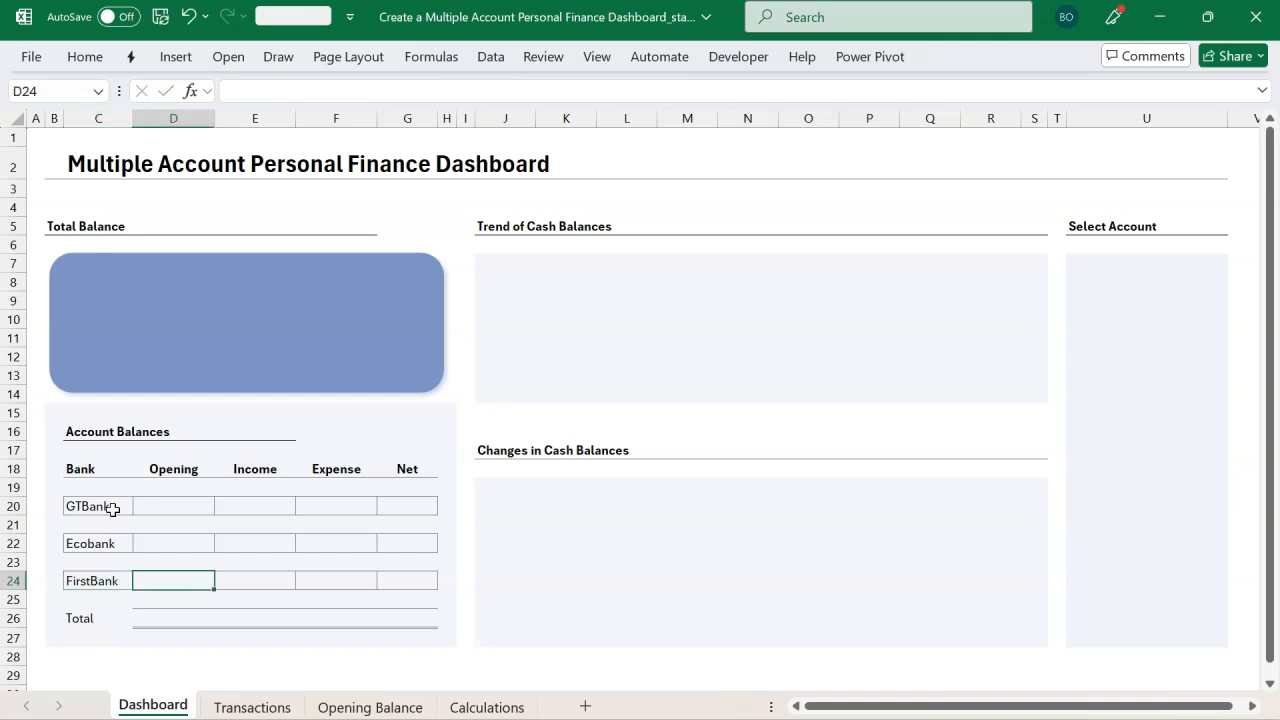
{"action": "left_click", "coordinate": [171, 508]}
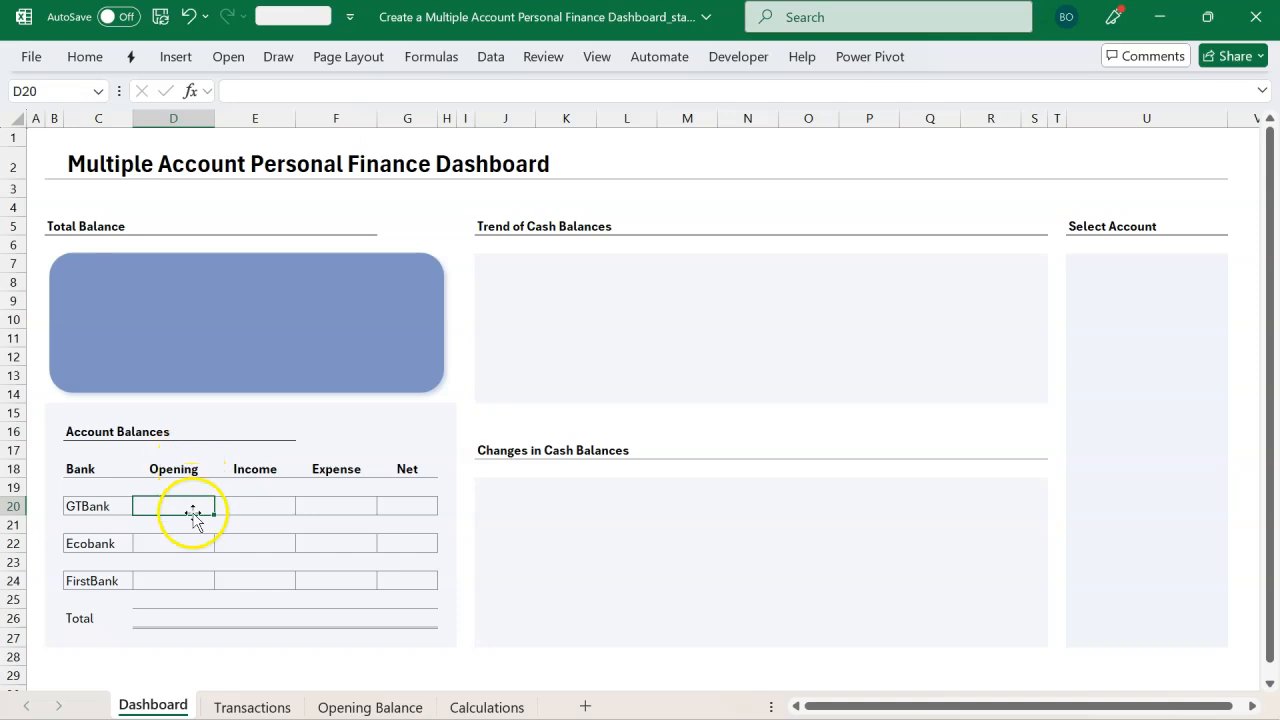
{"action": "left_click", "coordinate": [192, 549]}
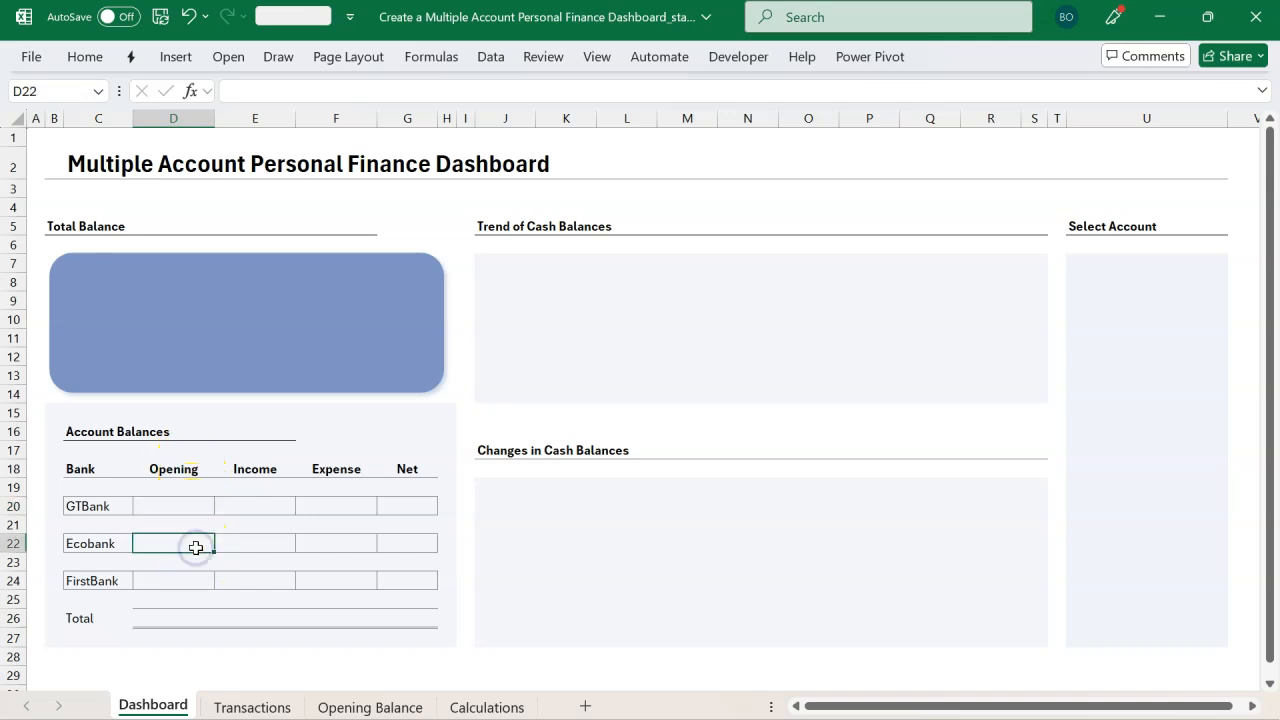
{"action": "left_click", "coordinate": [187, 579]}
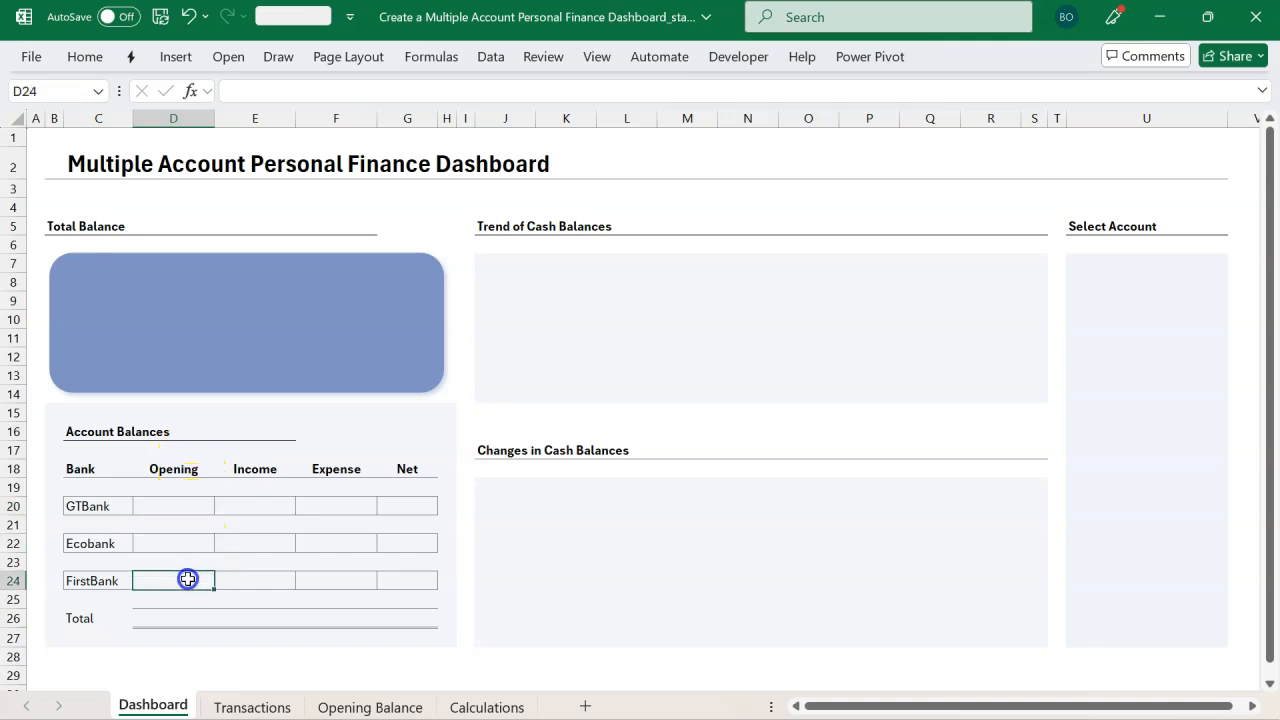
{"action": "left_click", "coordinate": [199, 511]}
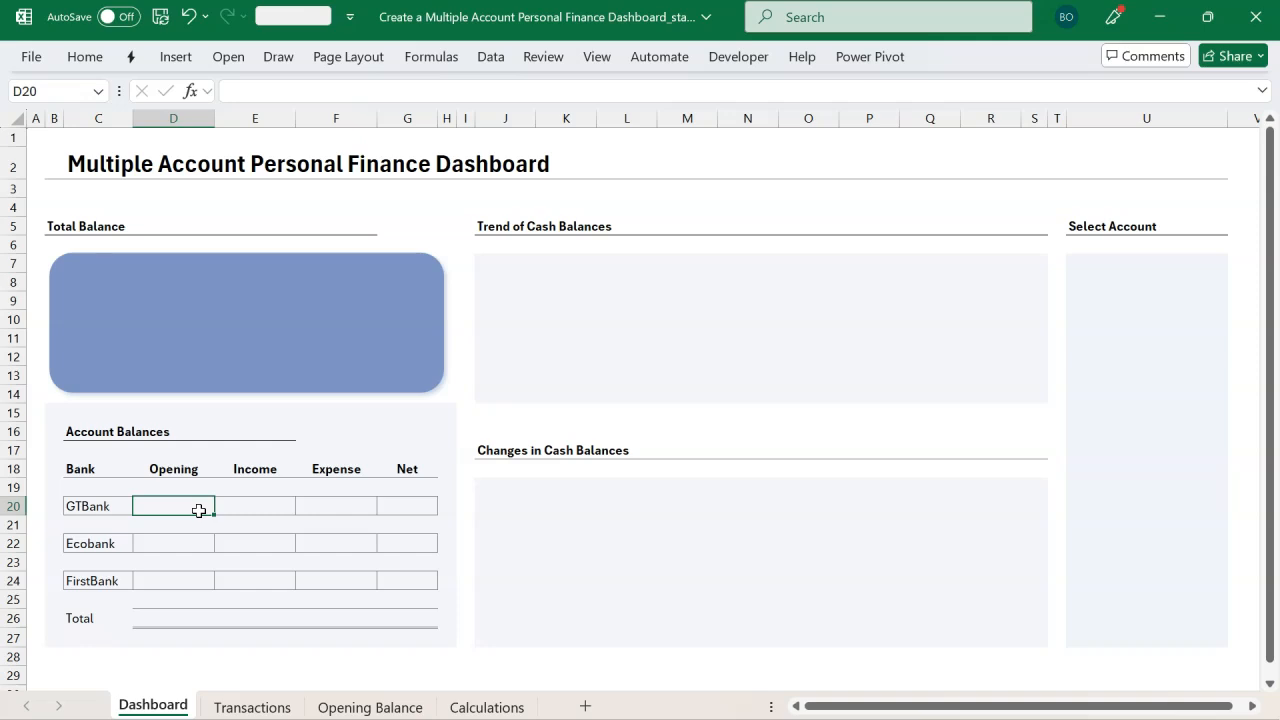
{"action": "left_click", "coordinate": [90, 508]}
{"action": "left_click", "coordinate": [95, 545]}
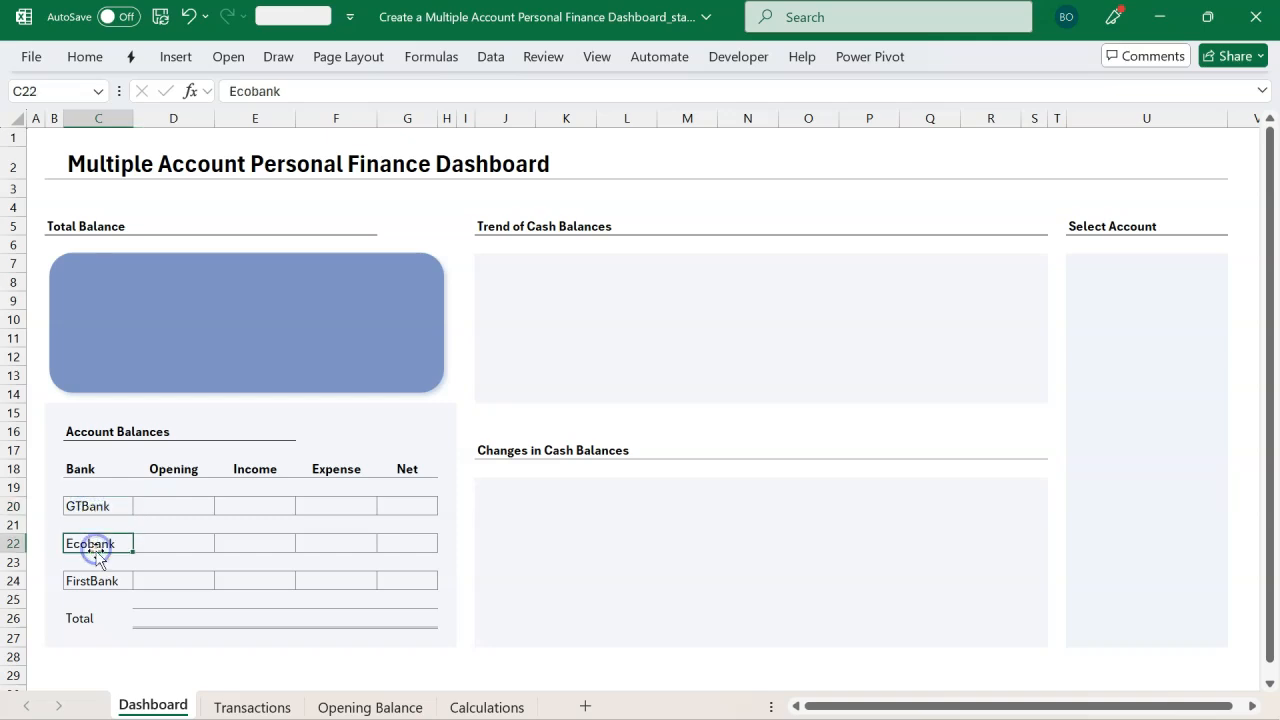
{"action": "left_click", "coordinate": [97, 581]}
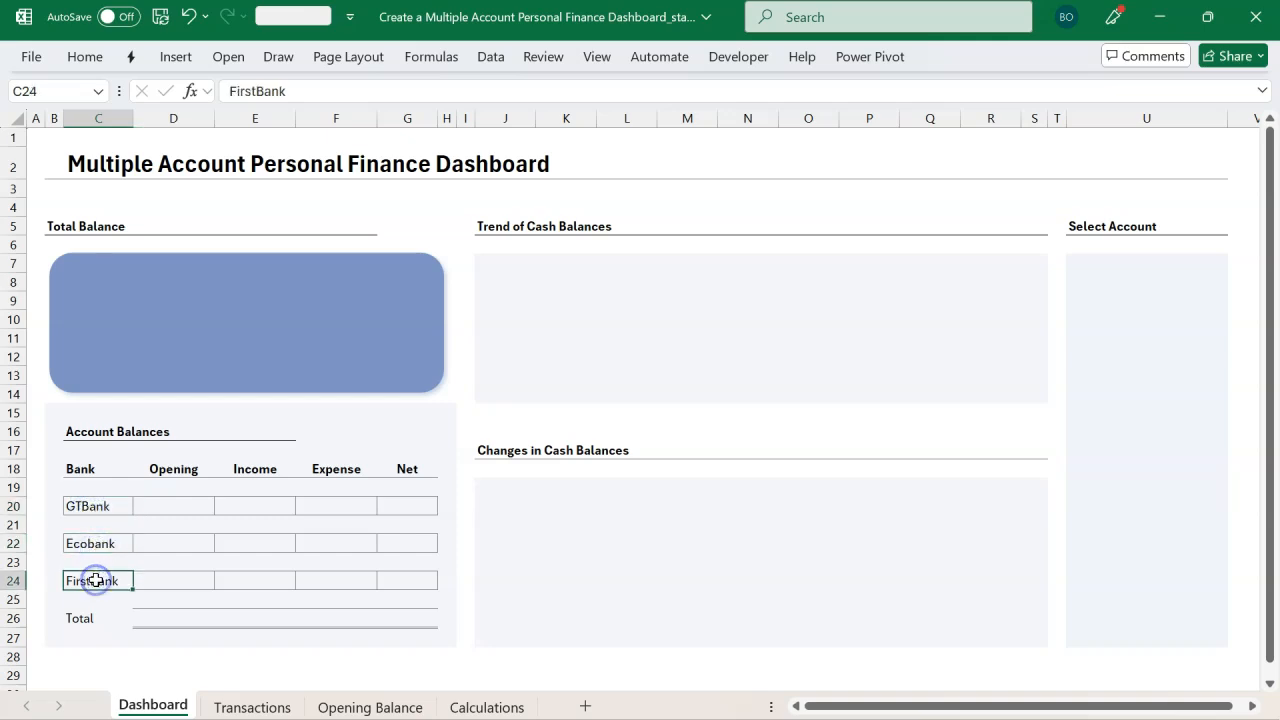
{"action": "left_click", "coordinate": [190, 507]}
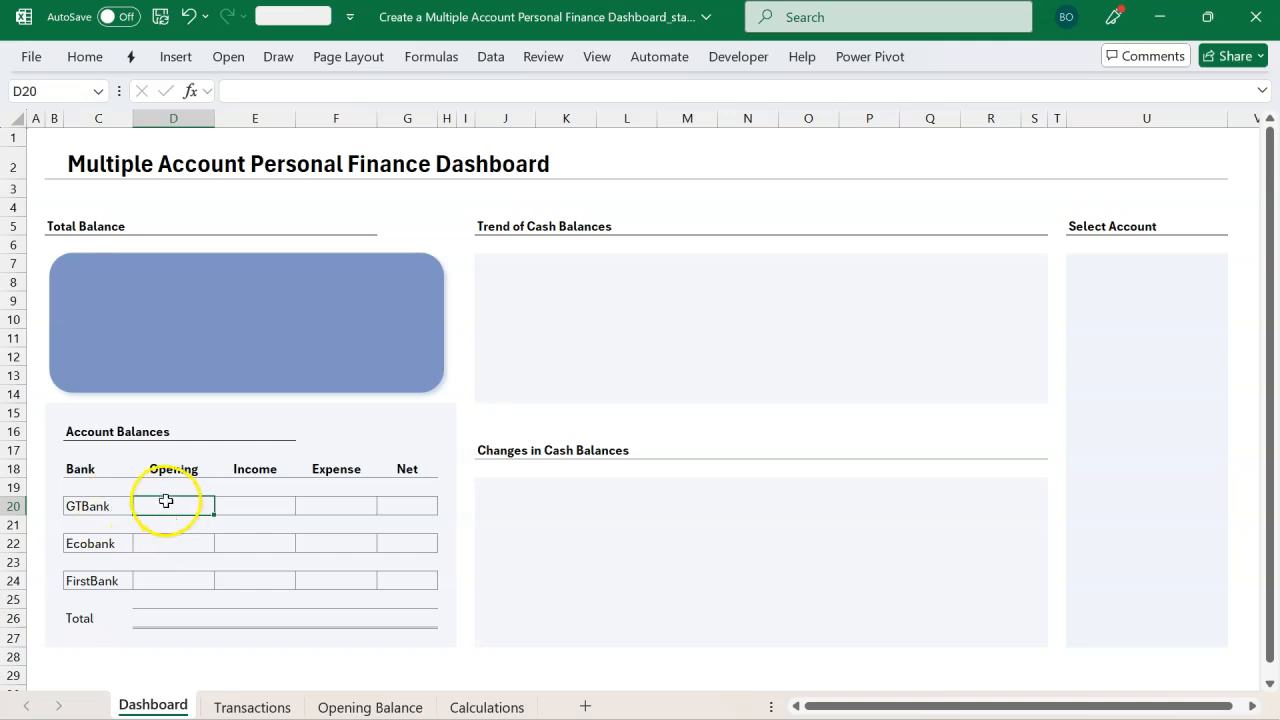
{"action": "left_click", "coordinate": [90, 506]}
{"action": "left_click", "coordinate": [95, 541]}
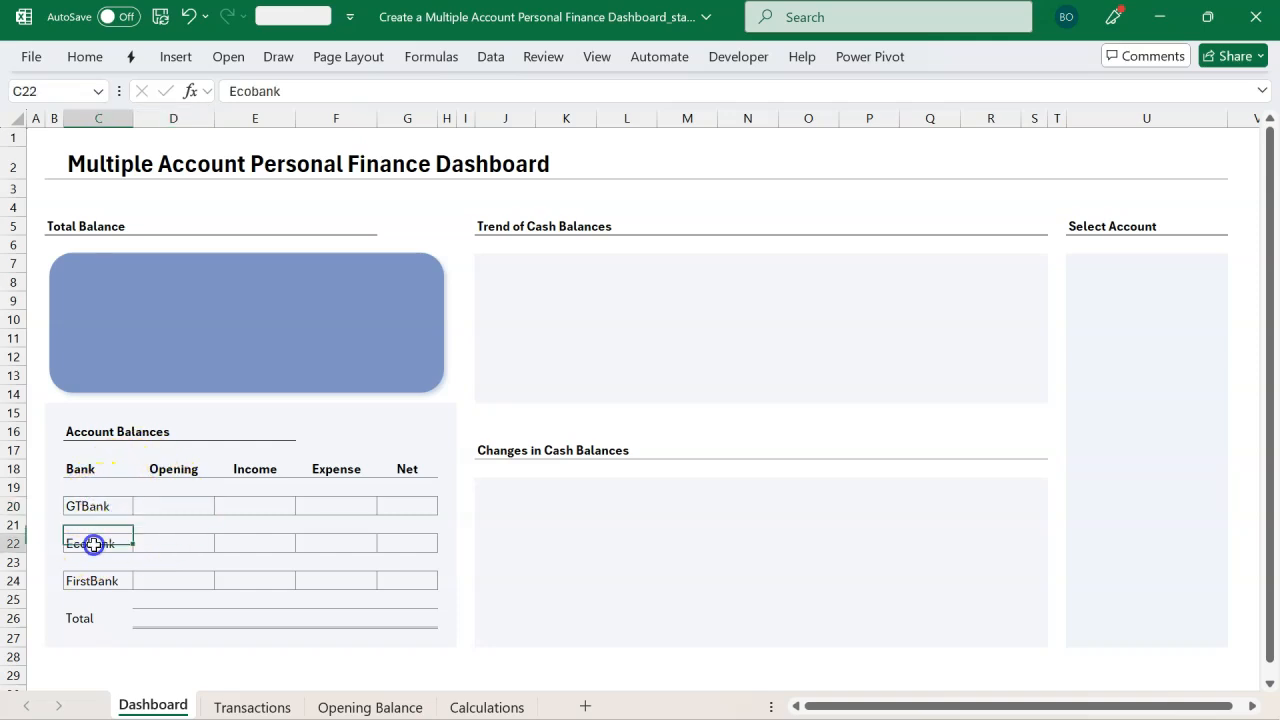
{"action": "left_click", "coordinate": [97, 579]}
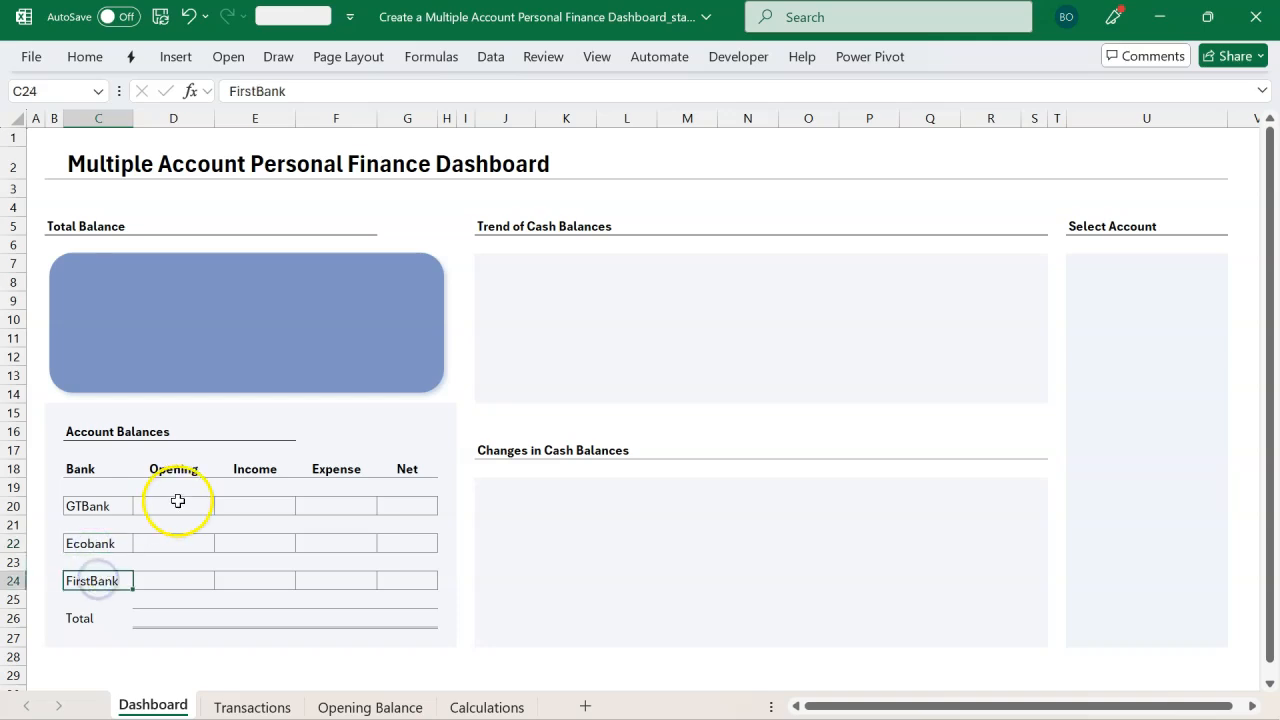
{"action": "left_click", "coordinate": [176, 505]}
{"action": "left_click", "coordinate": [88, 58]}
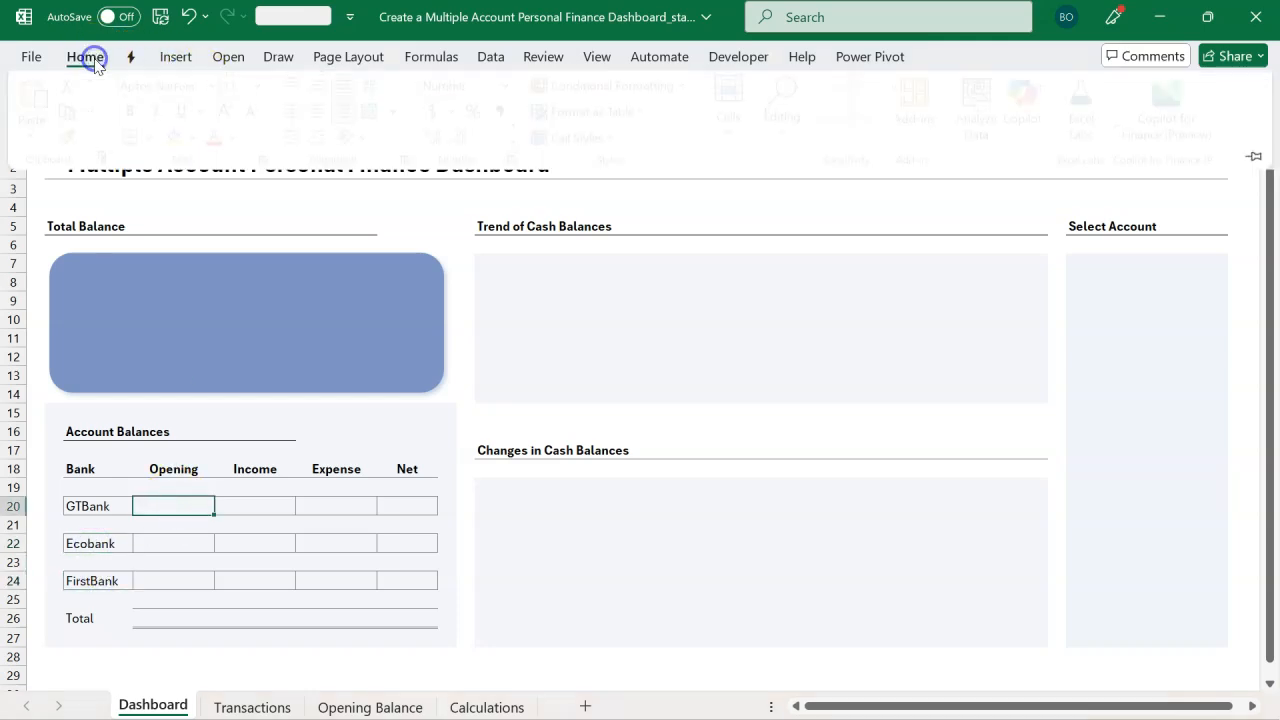
{"action": "left_click", "coordinate": [299, 116]}
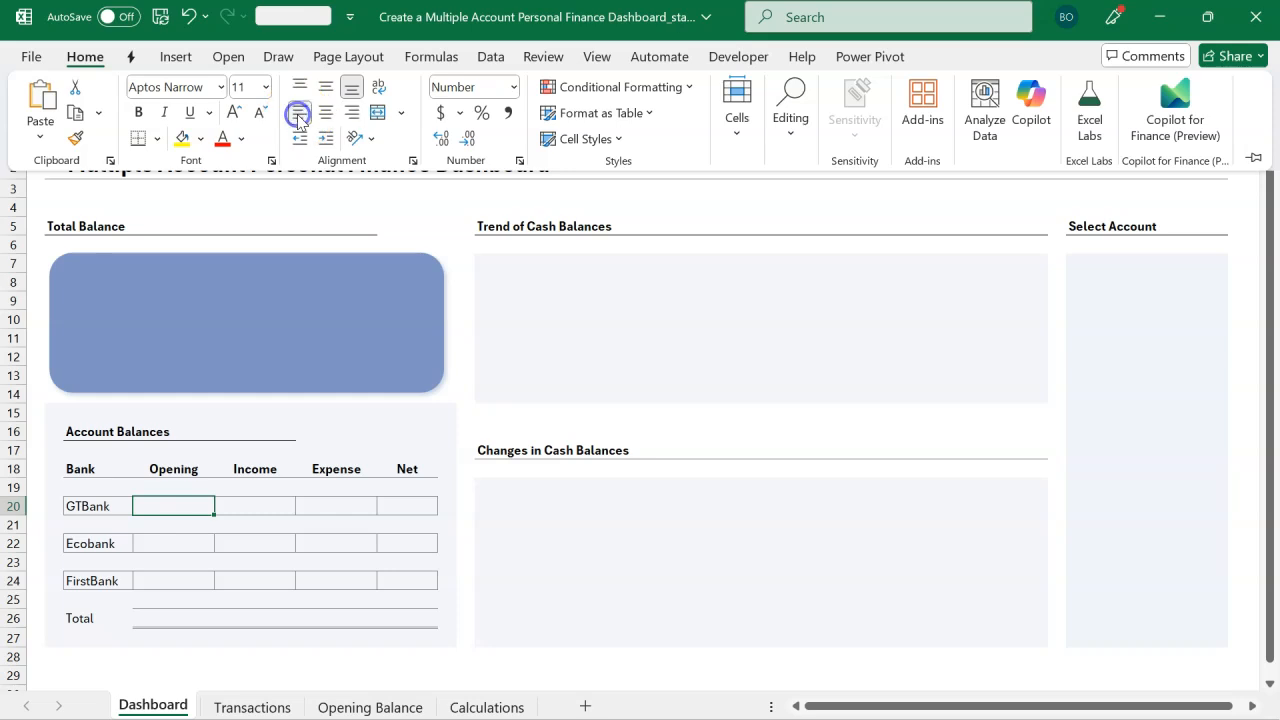
{"action": "left_click", "coordinate": [345, 533]}
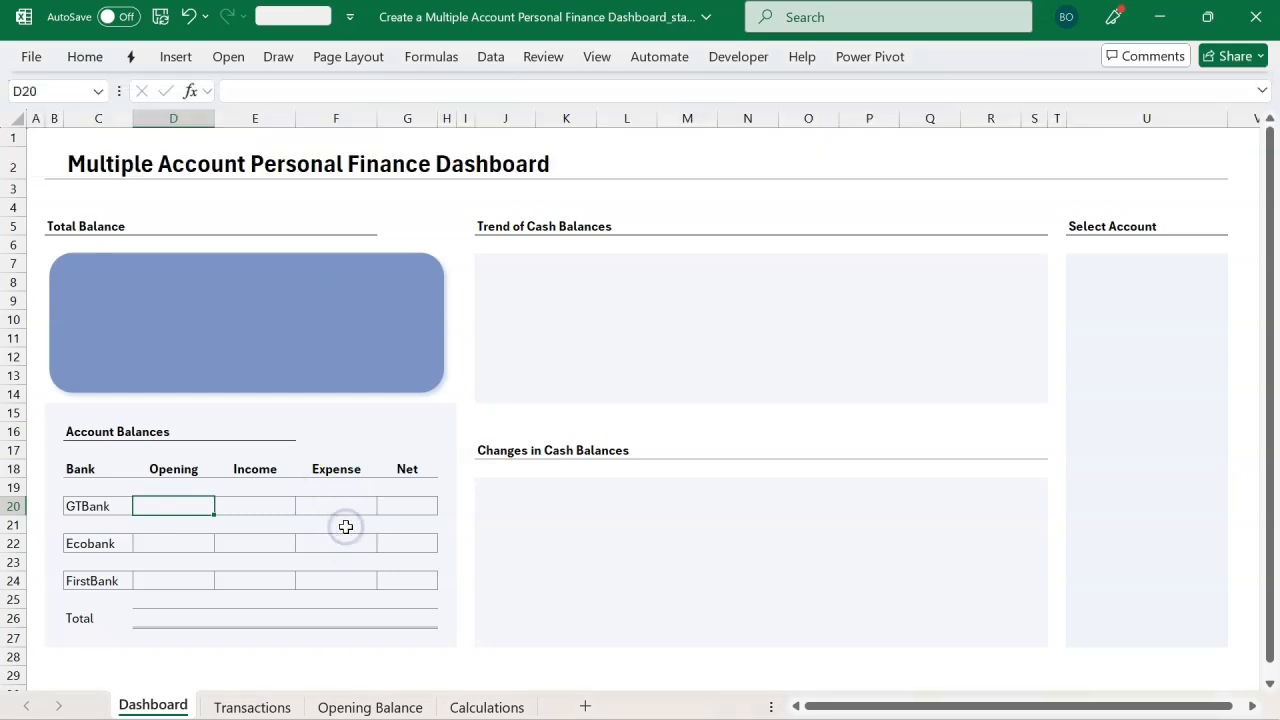
Step: Start a CUBEVALUE formula in D20 using ThisWorkbookDataModel and the [Measures].[Open. Balance] measure
{"action": "type", "text": "=cub"}
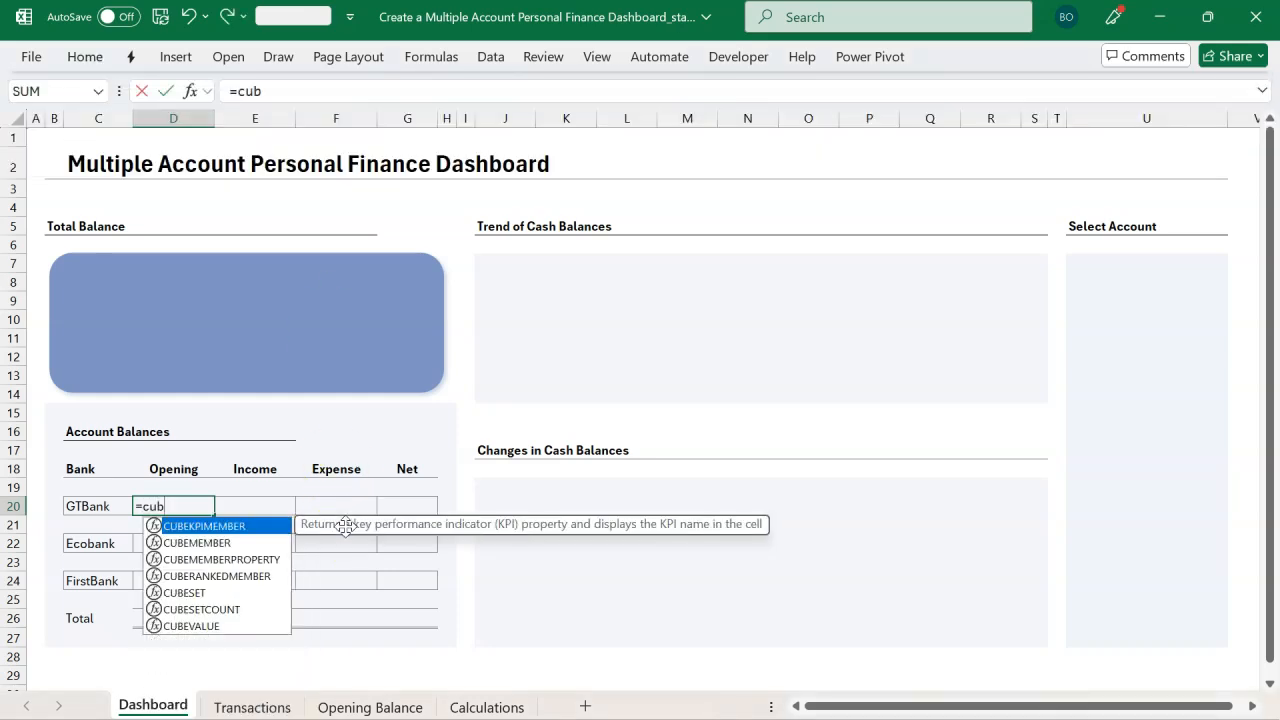
{"action": "key", "text": "Down"}
{"action": "key", "text": "Down"}
{"action": "key", "text": "Down"}
{"action": "key", "text": "Down"}
{"action": "key", "text": "Down"}
{"action": "key", "text": "Down"}
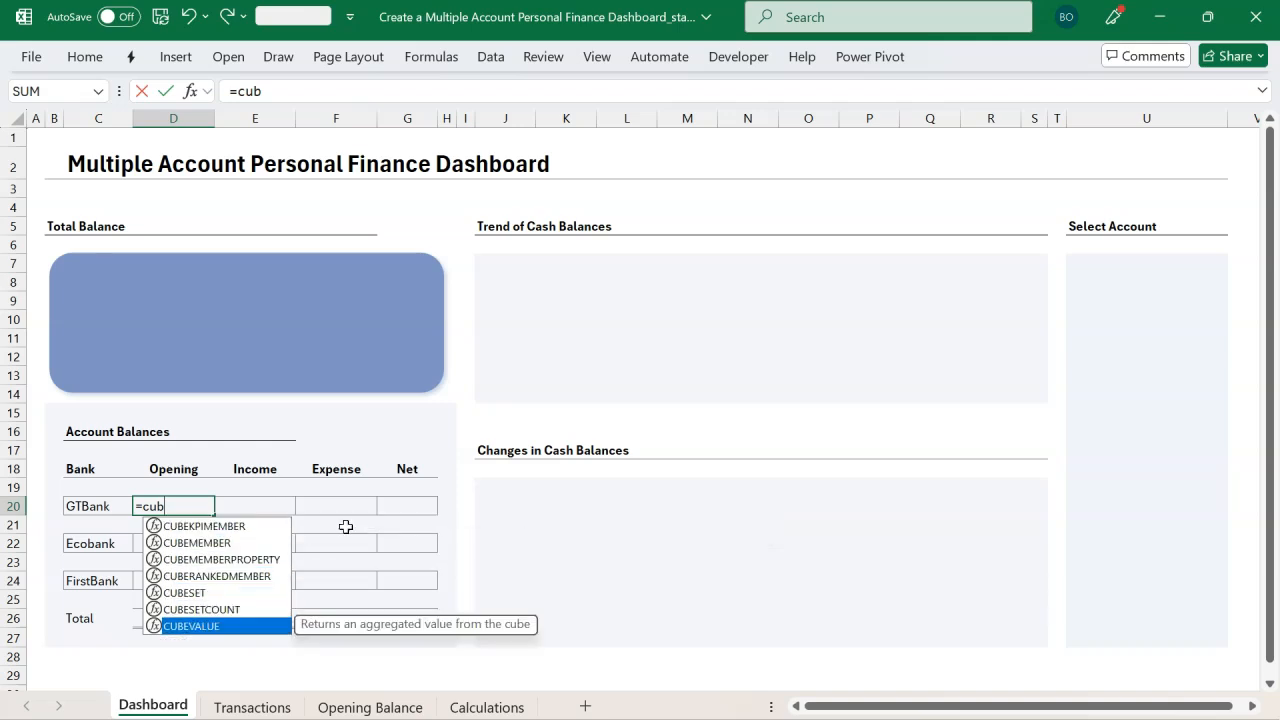
{"action": "key", "text": "Tab"}
{"action": "type", "text": "\""}
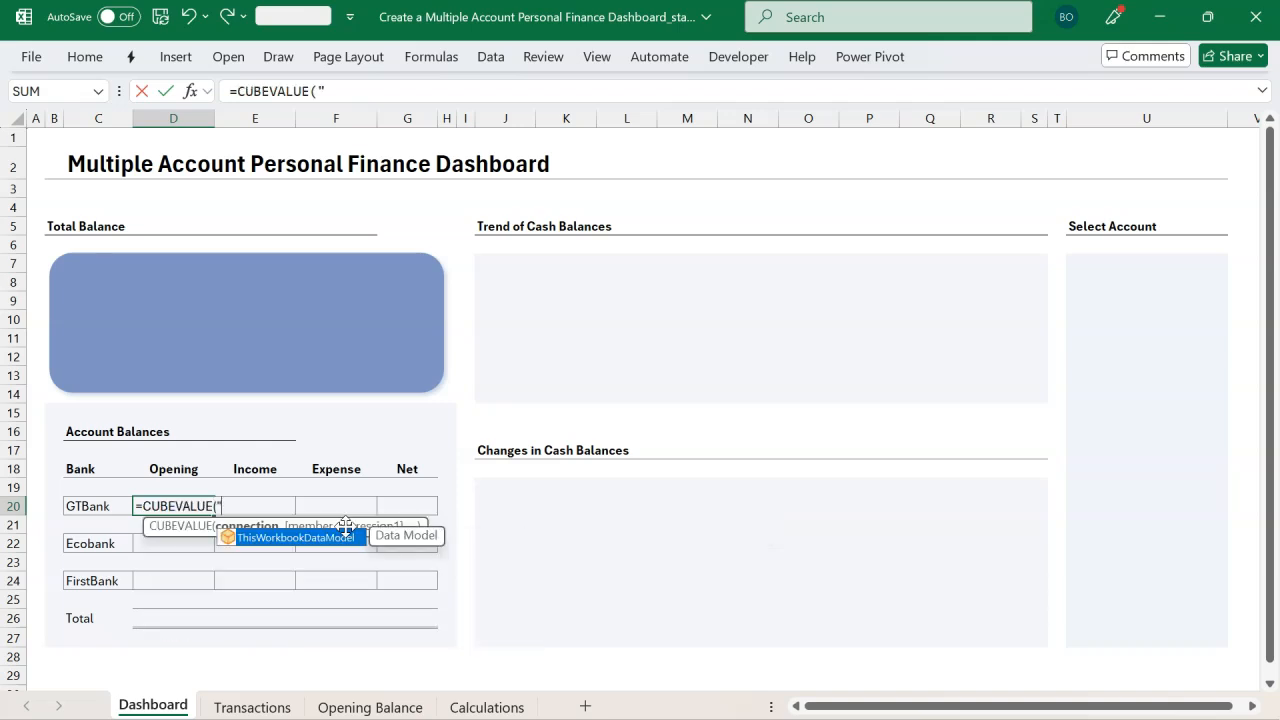
{"action": "key", "text": "Tab"}
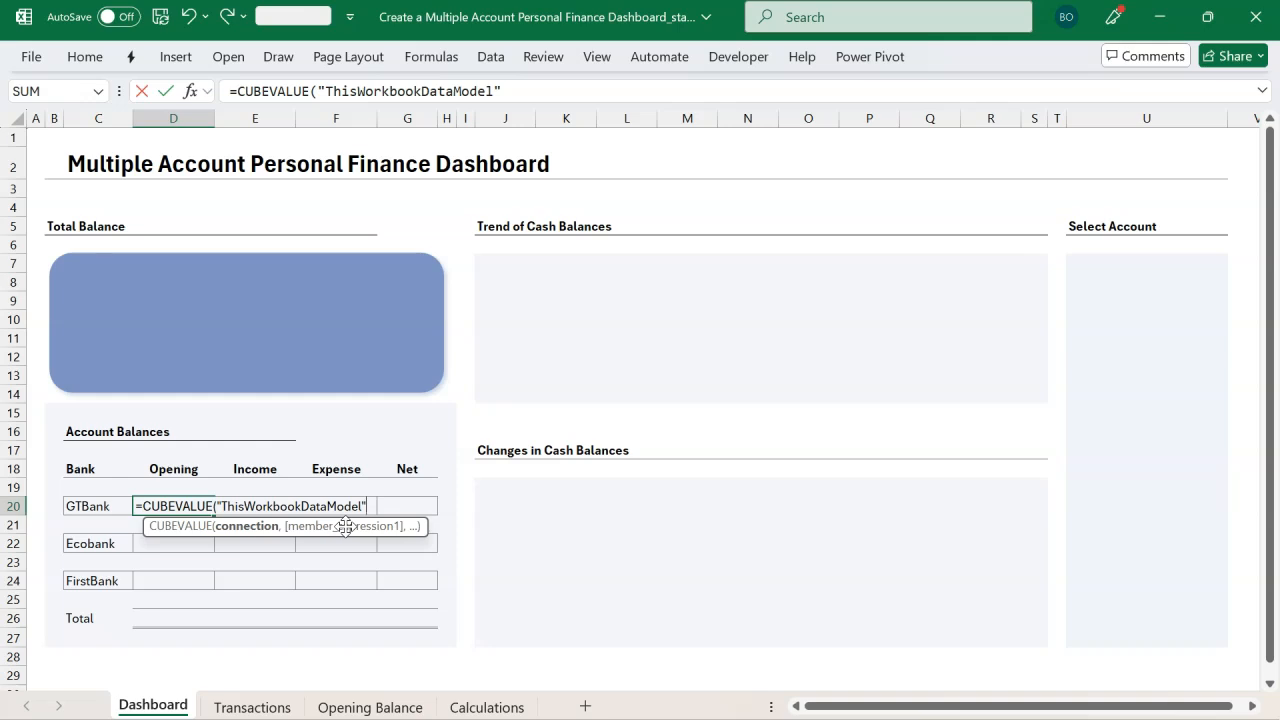
{"action": "type", "text": ","}
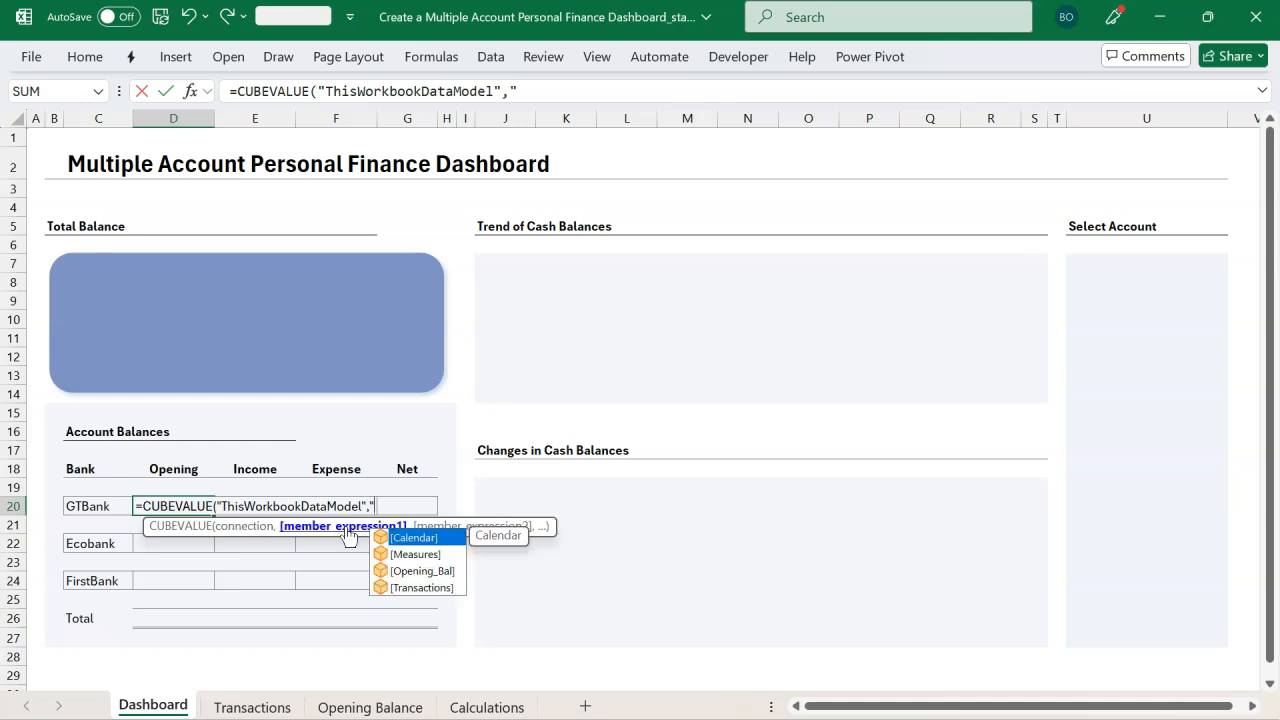
{"action": "key", "text": "Down"}
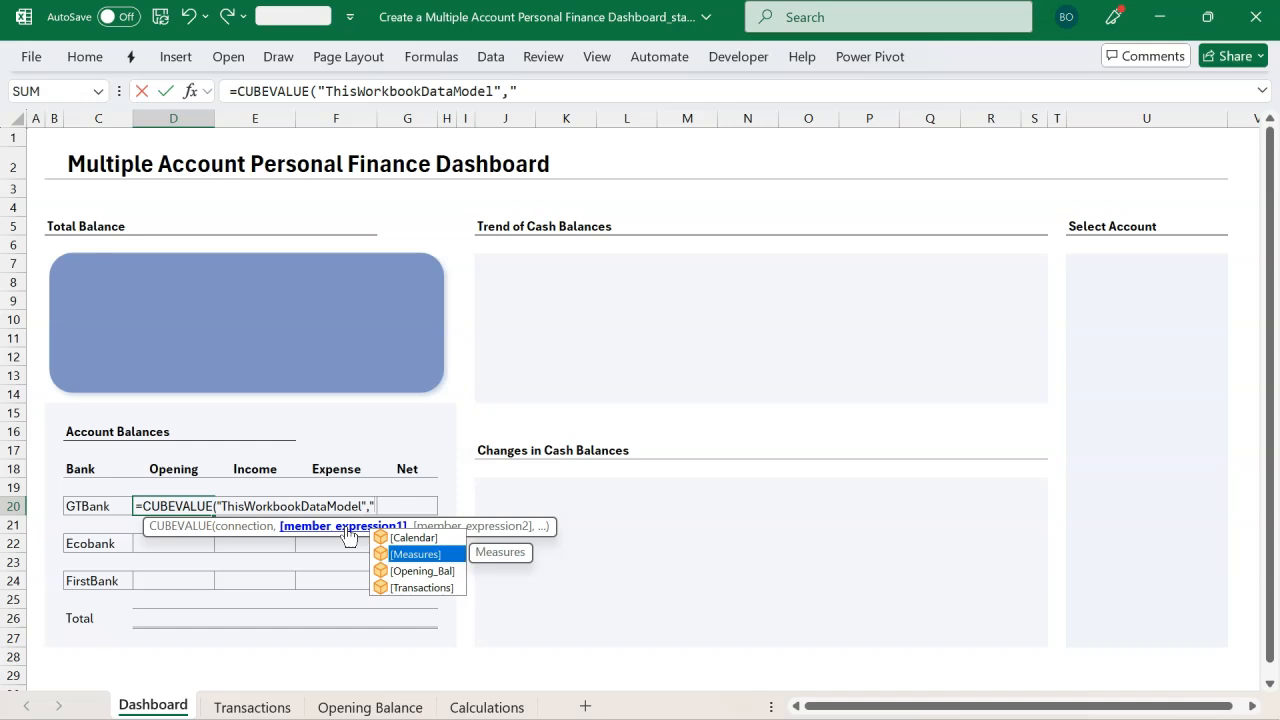
{"action": "key", "text": "Tab"}
{"action": "type", "text": "."}
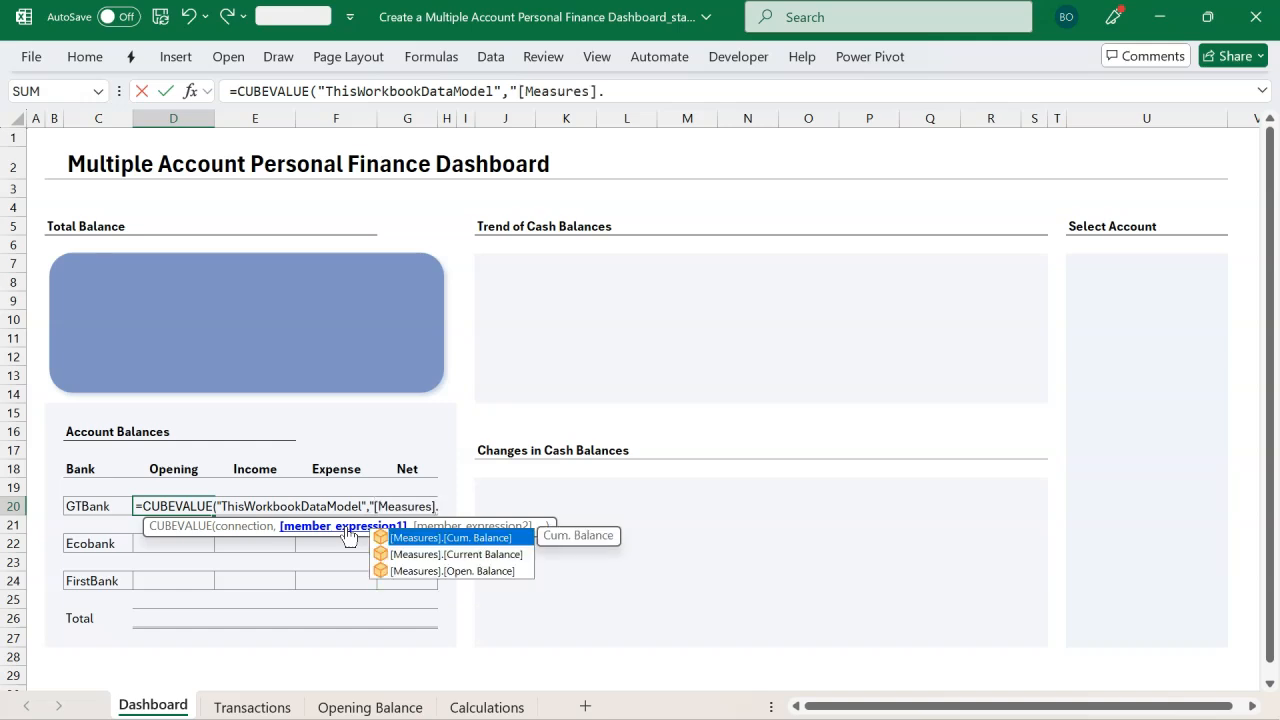
{"action": "key", "text": "Down"}
{"action": "key", "text": "Down"}
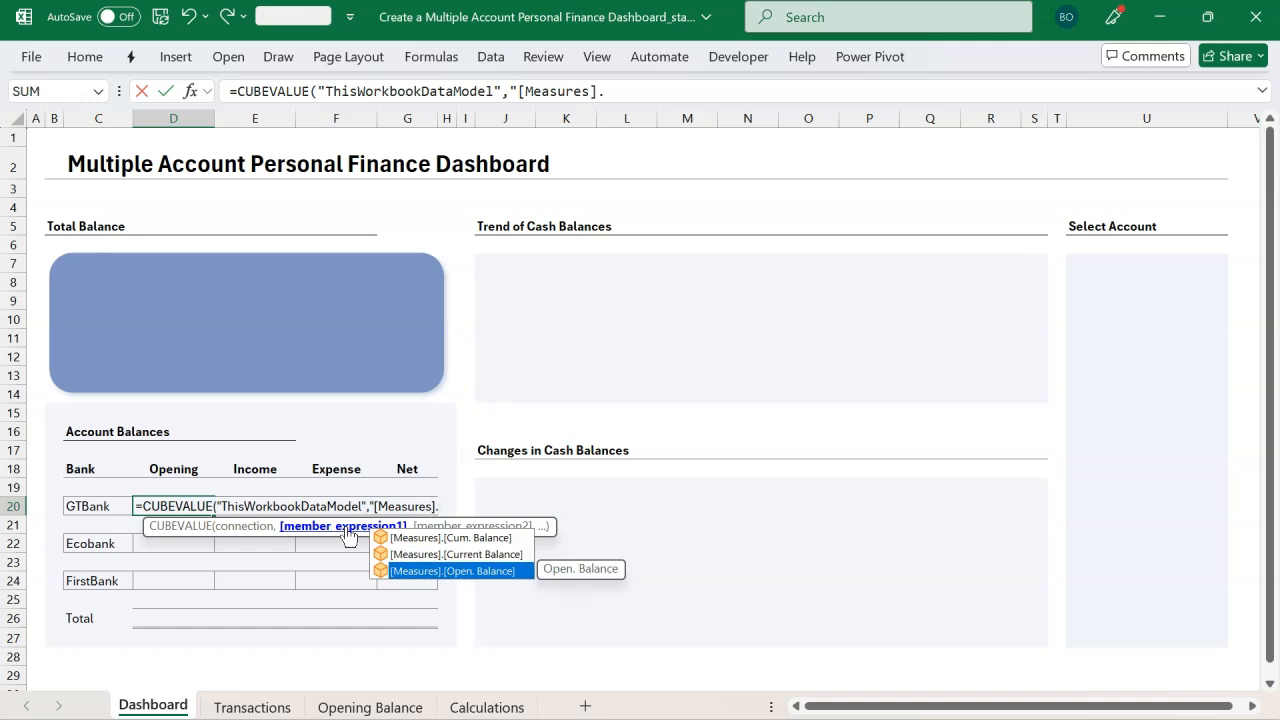
{"action": "key", "text": "Tab"}
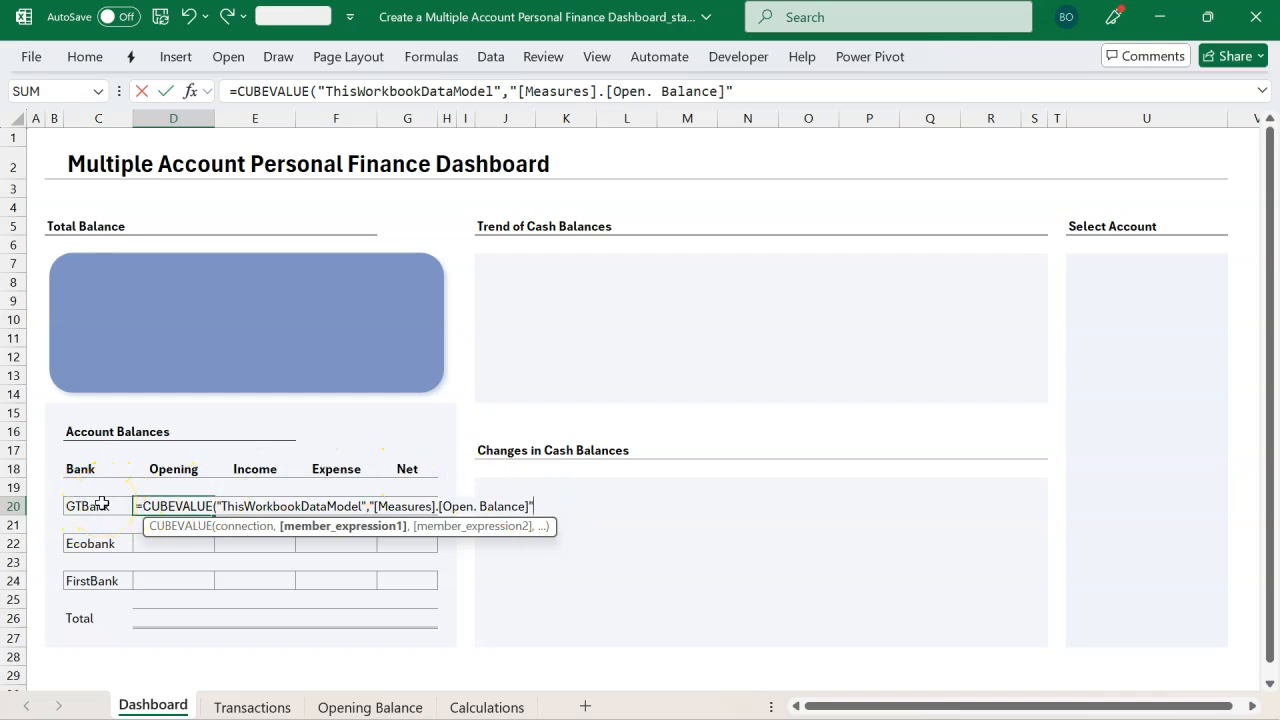
Step: Add the member expression [Opening_Bal].[Accounts].[ joined with C20 as the second argument of D20's CUBEVALUE formula
{"action": "type", "text": ","}
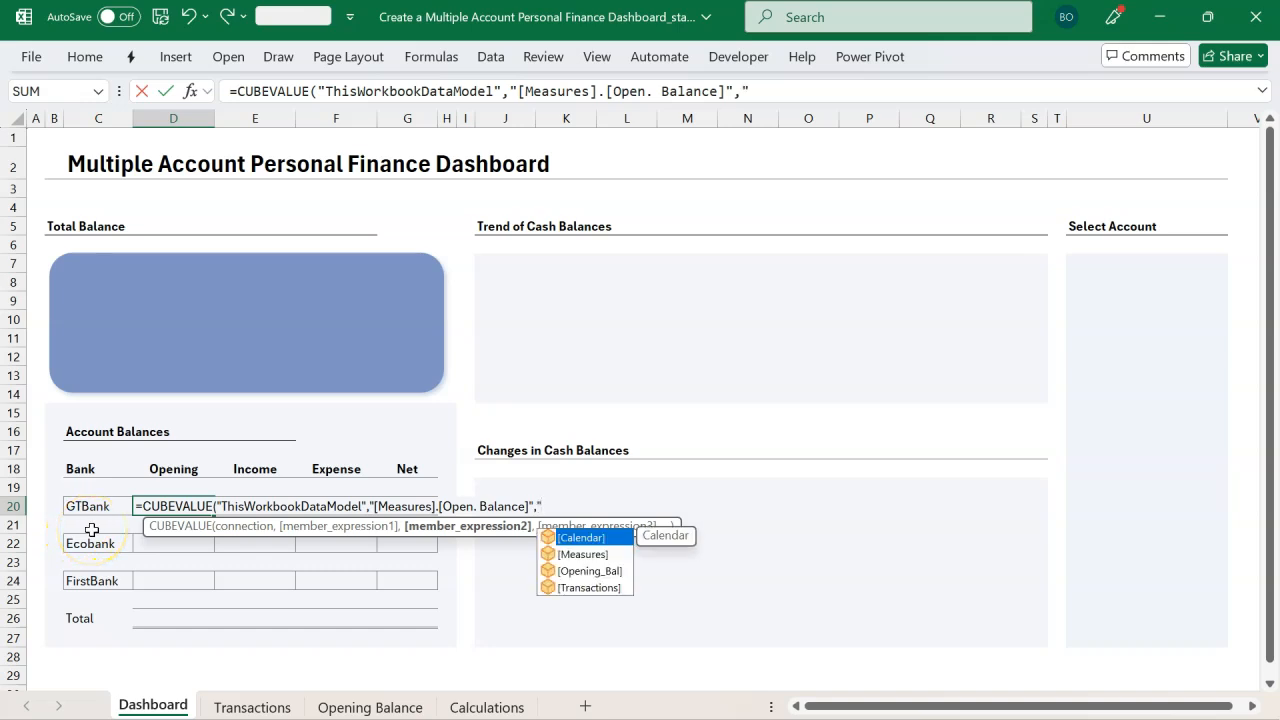
{"action": "key", "text": "Down"}
{"action": "key", "text": "Down"}
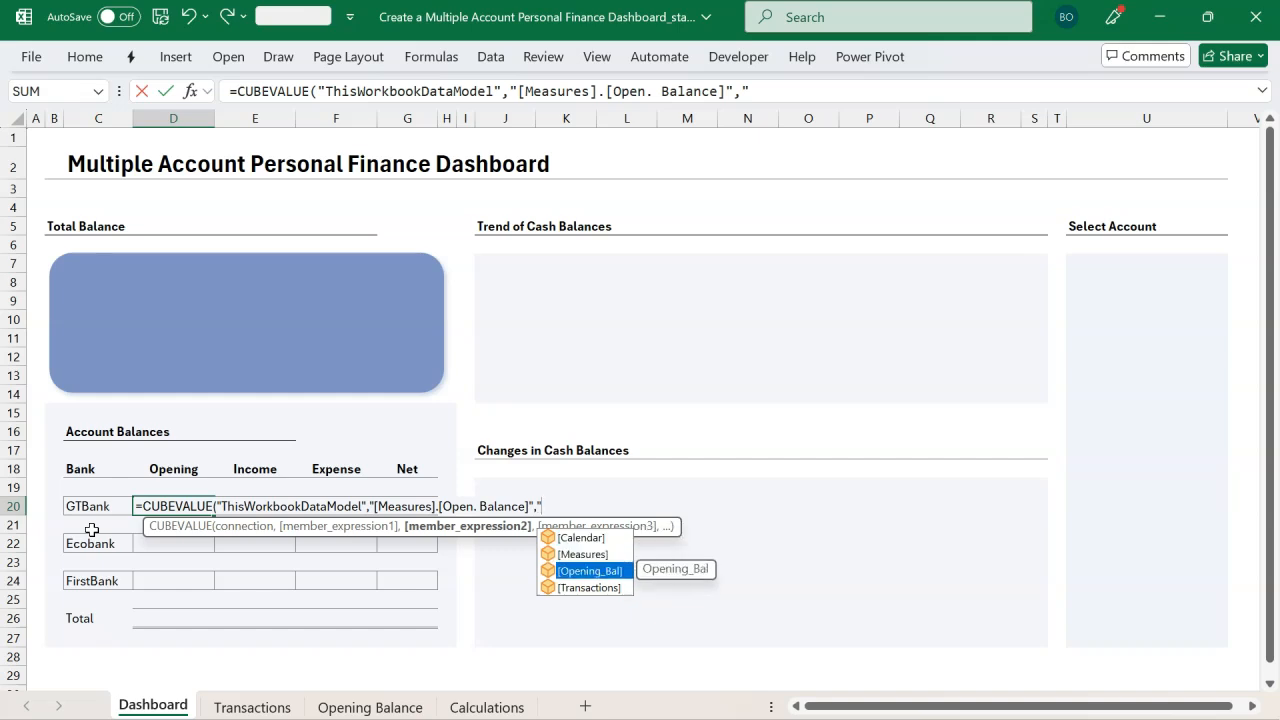
{"action": "key", "text": "Tab"}
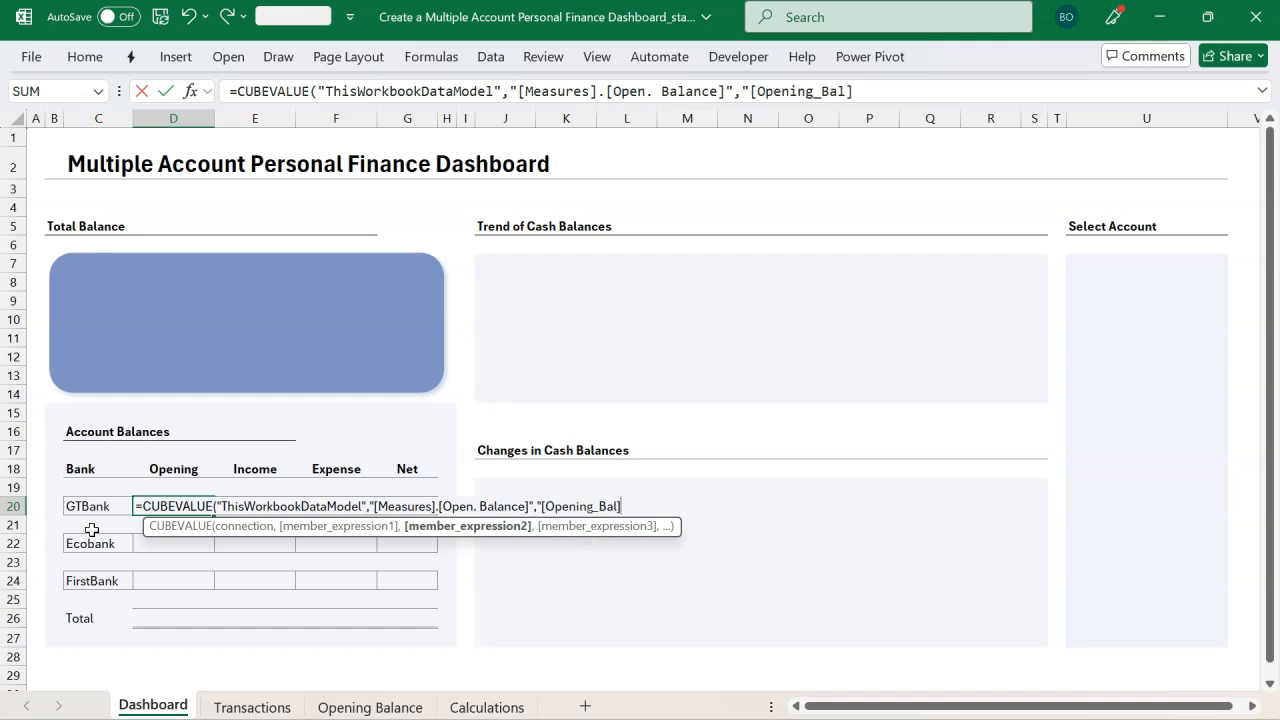
{"action": "type", "text": "."}
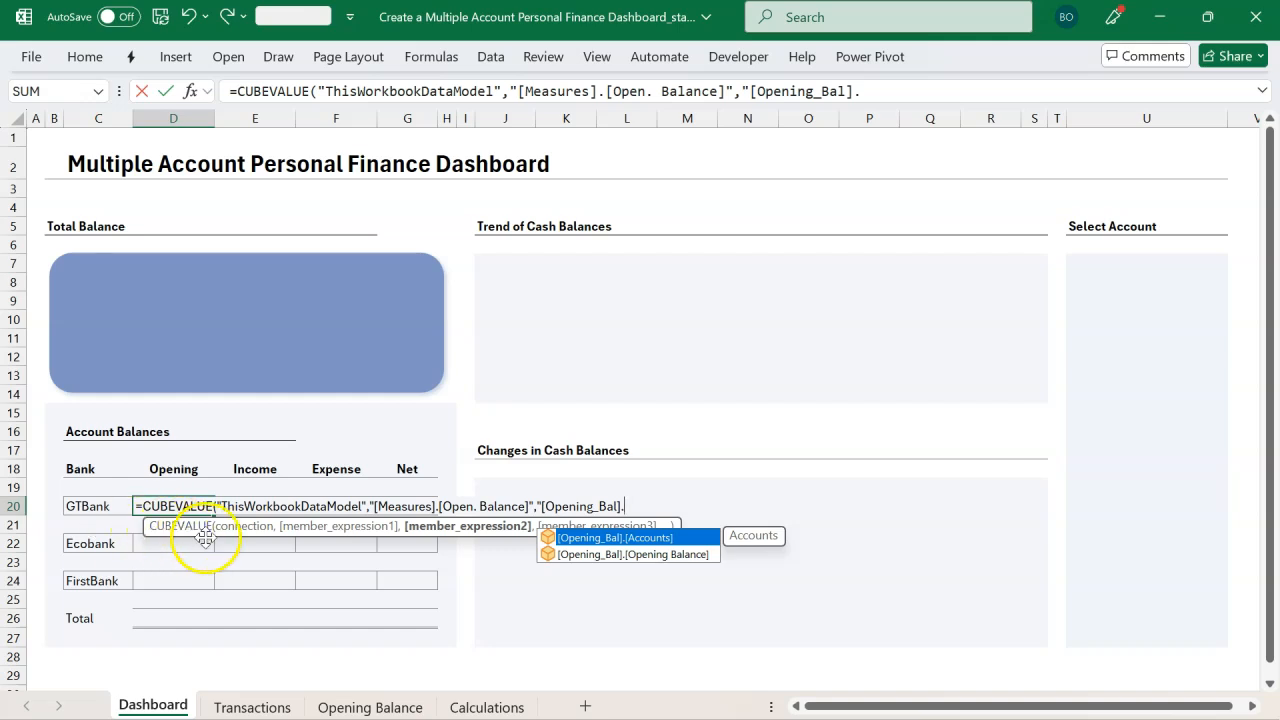
{"action": "double_click", "coordinate": [636, 539]}
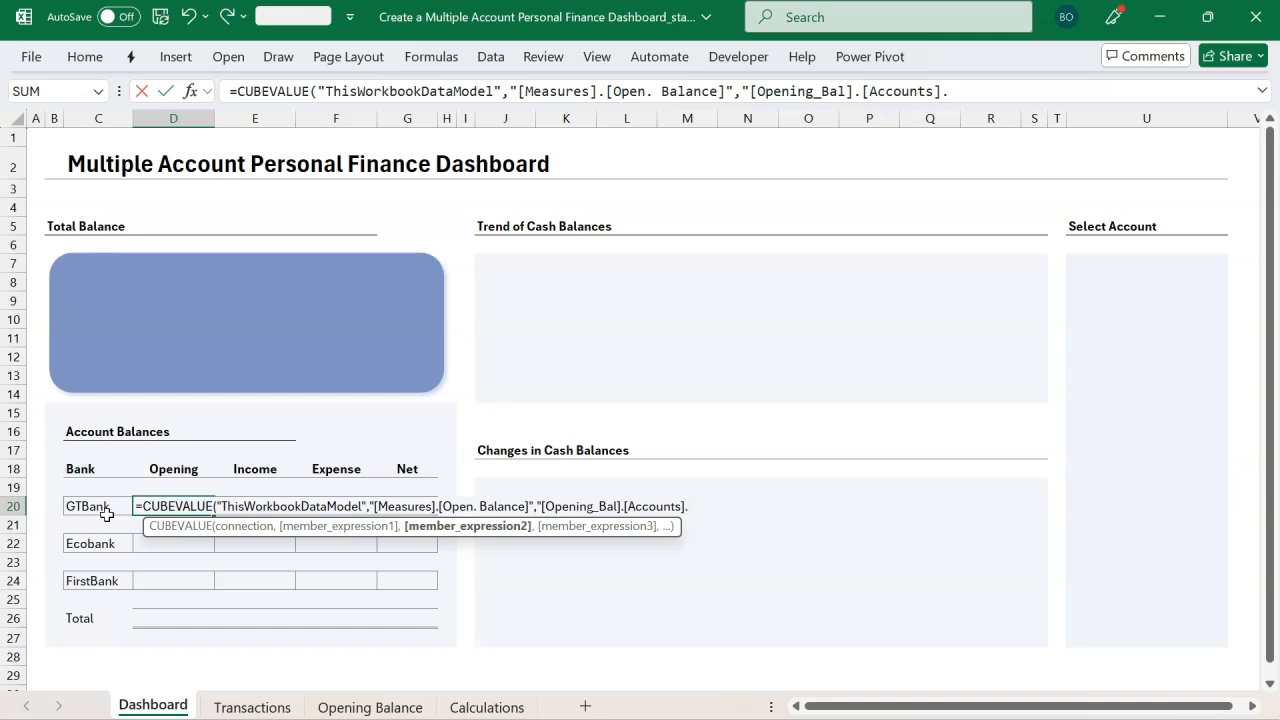
{"action": "type", "text": "["}
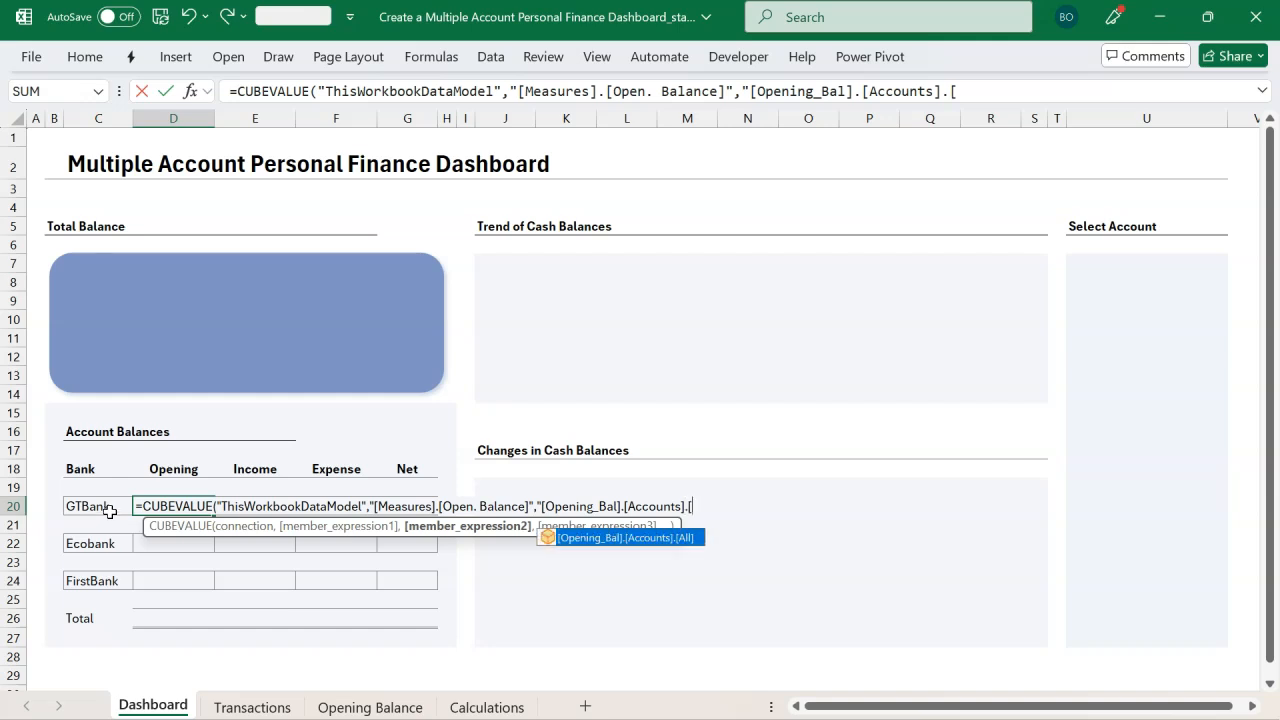
{"action": "type", "text": "\"&"}
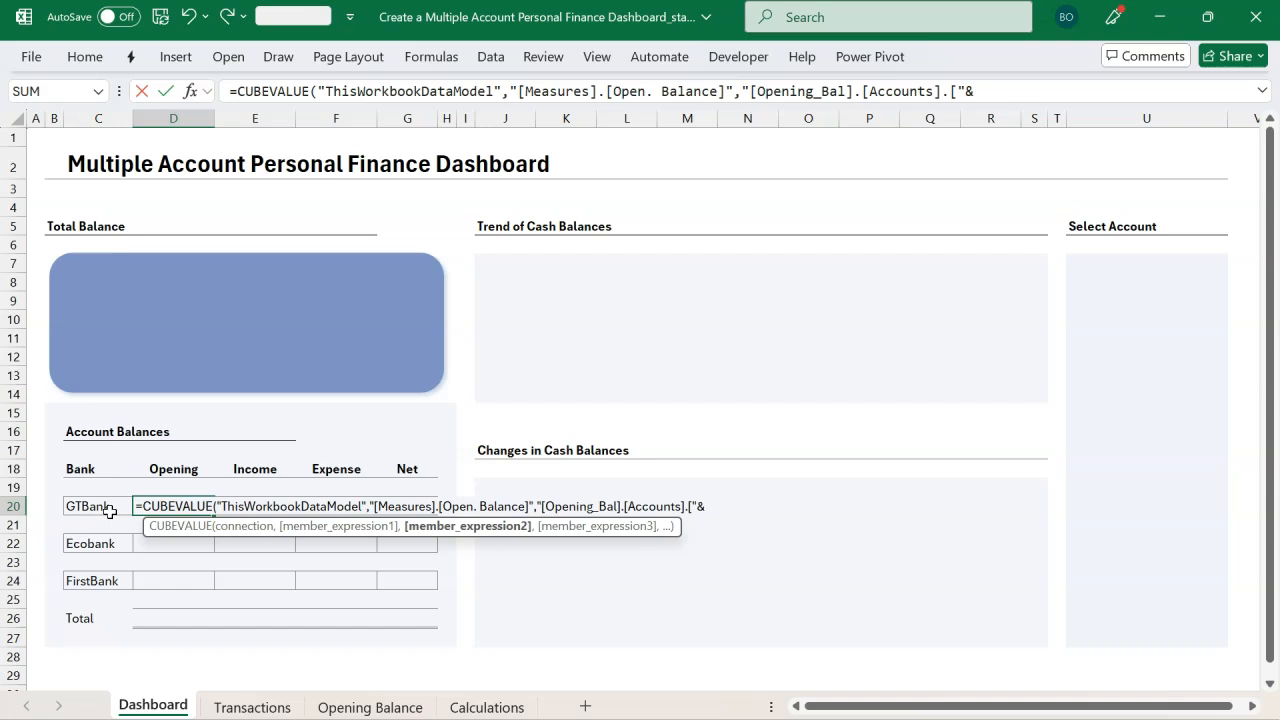
{"action": "left_click", "coordinate": [110, 507]}
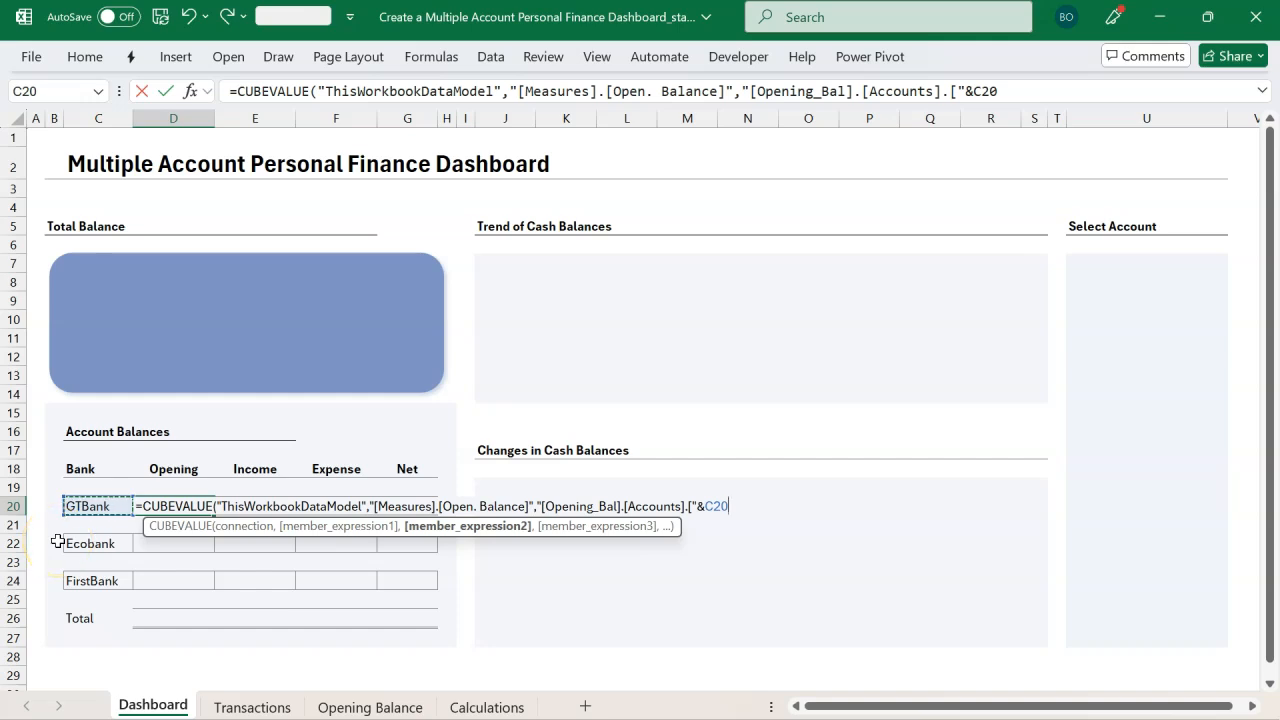
{"action": "type", "text": "&"}
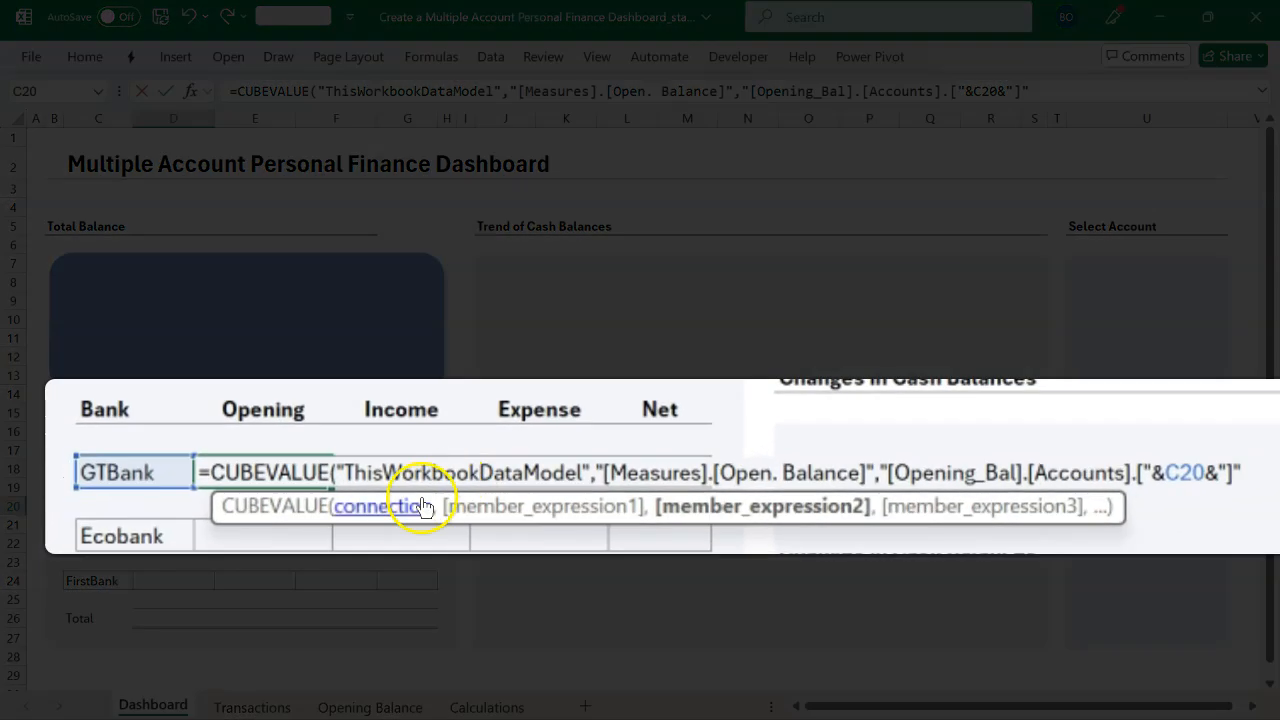
Step: Review the CUBEVALUE arguments, then close the formula with a parenthesis and commit it in D20
{"action": "left_click", "coordinate": [424, 507]}
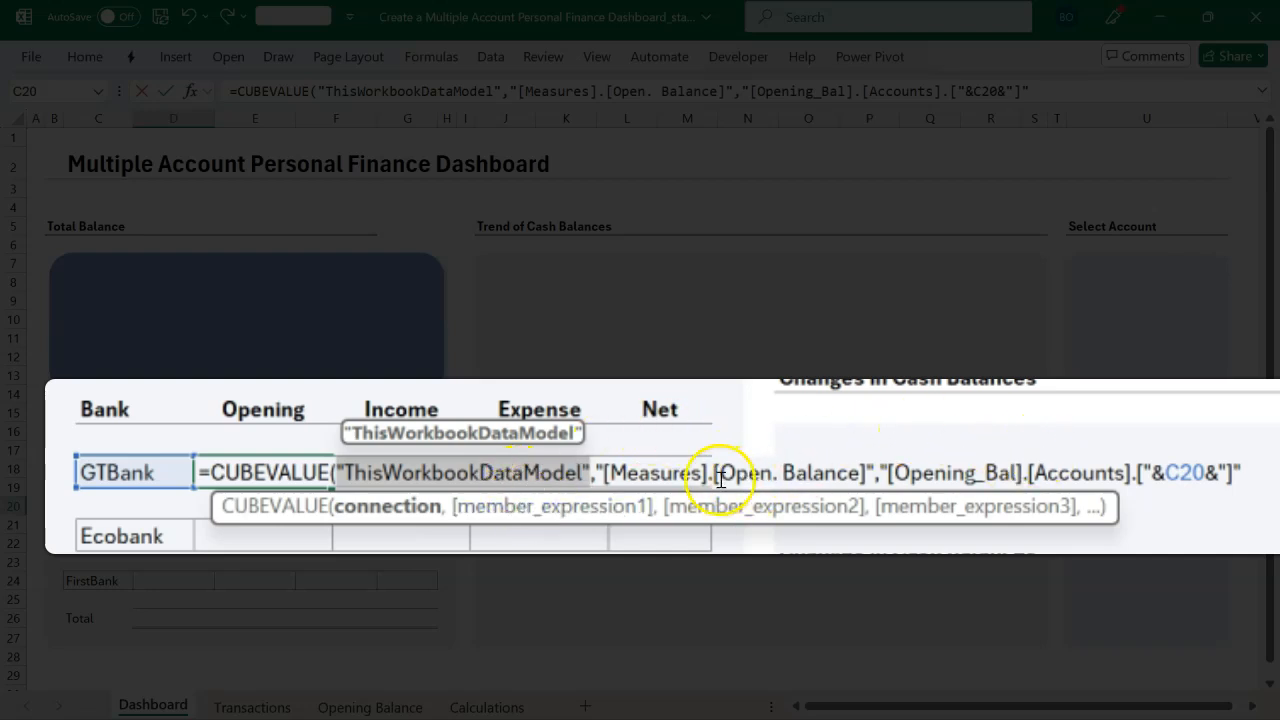
{"action": "left_click", "coordinate": [601, 511]}
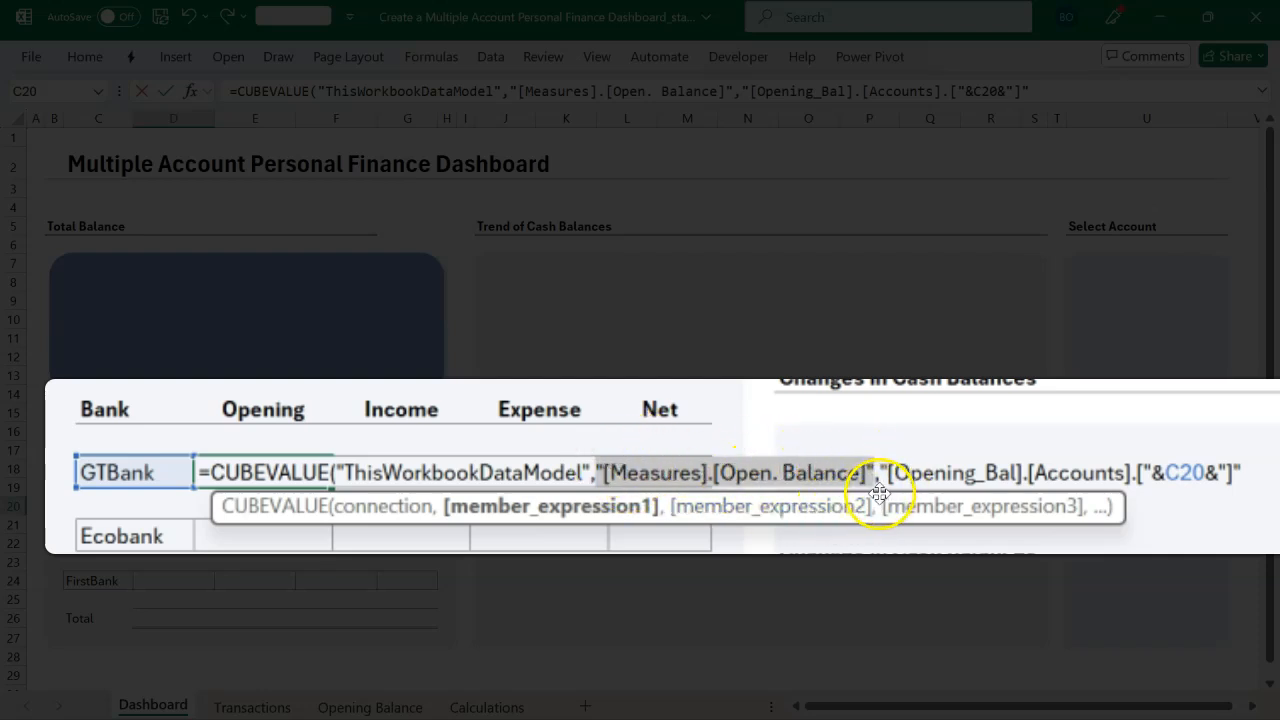
{"action": "left_click", "coordinate": [841, 510]}
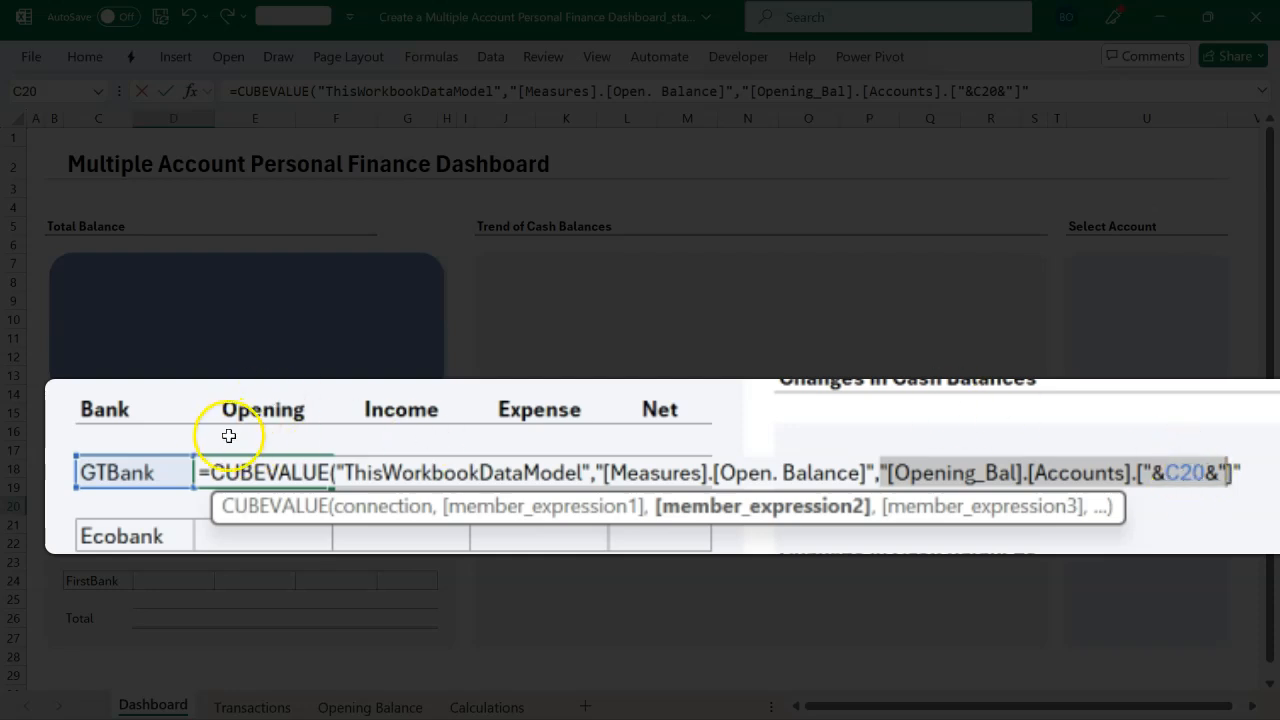
{"action": "left_click", "coordinate": [1250, 473]}
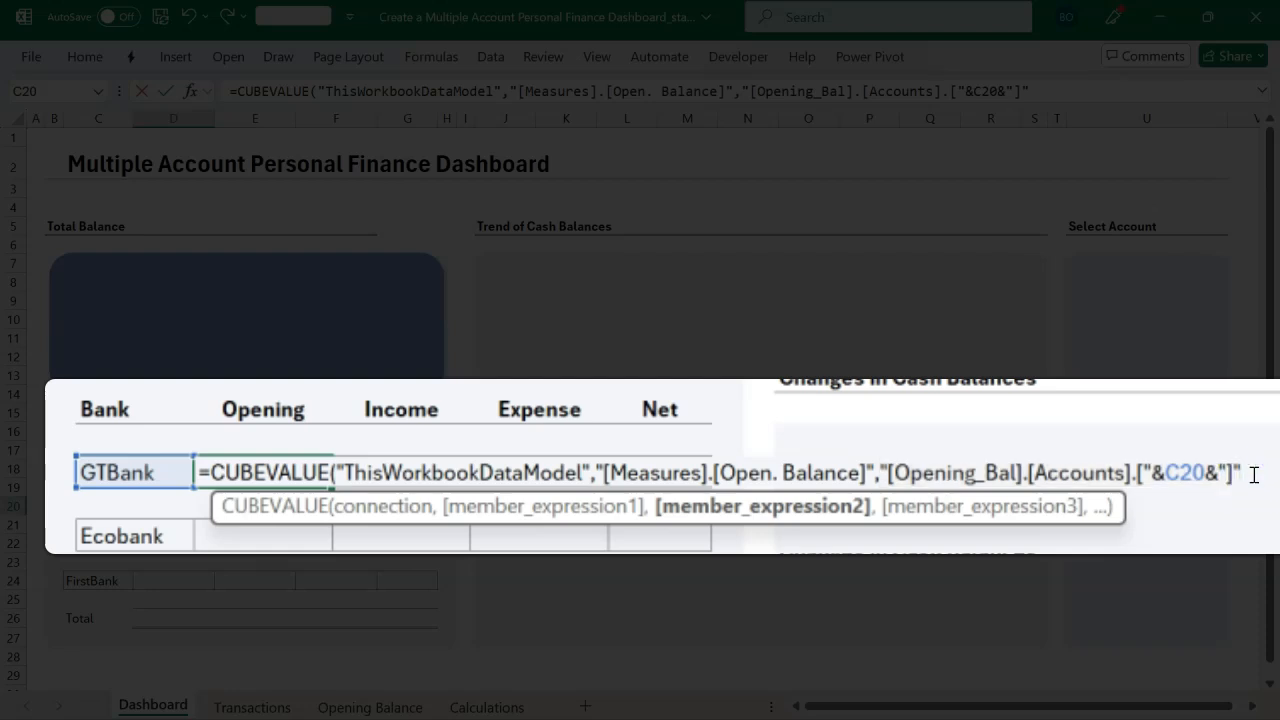
{"action": "type", "text": ")"}
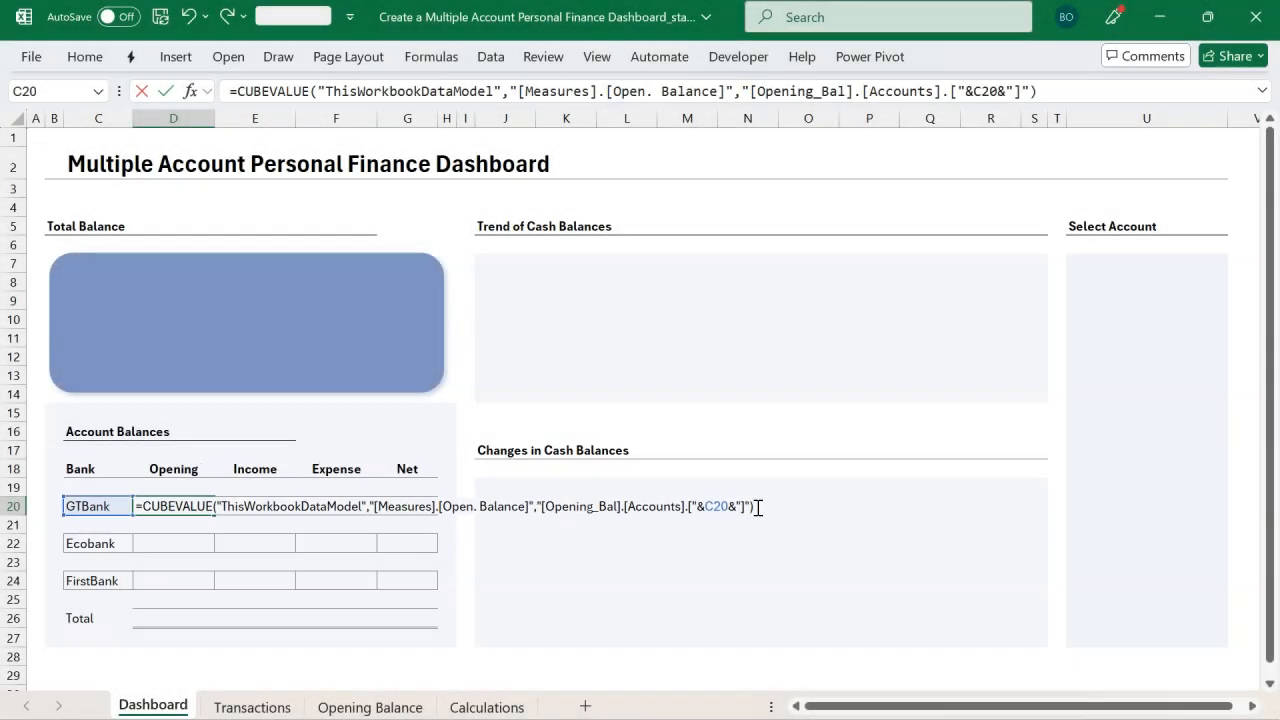
{"action": "key", "text": "Return"}
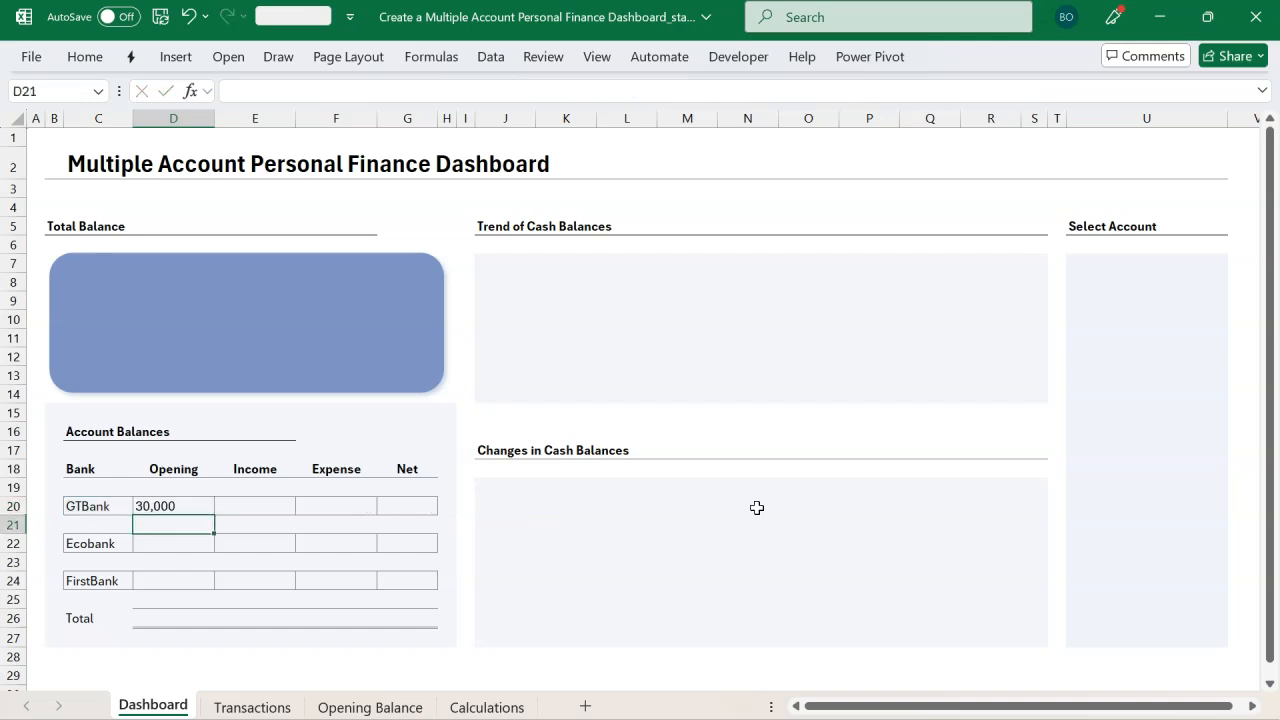
Step: Right-align the opening balance value in D20
{"action": "left_click", "coordinate": [166, 506]}
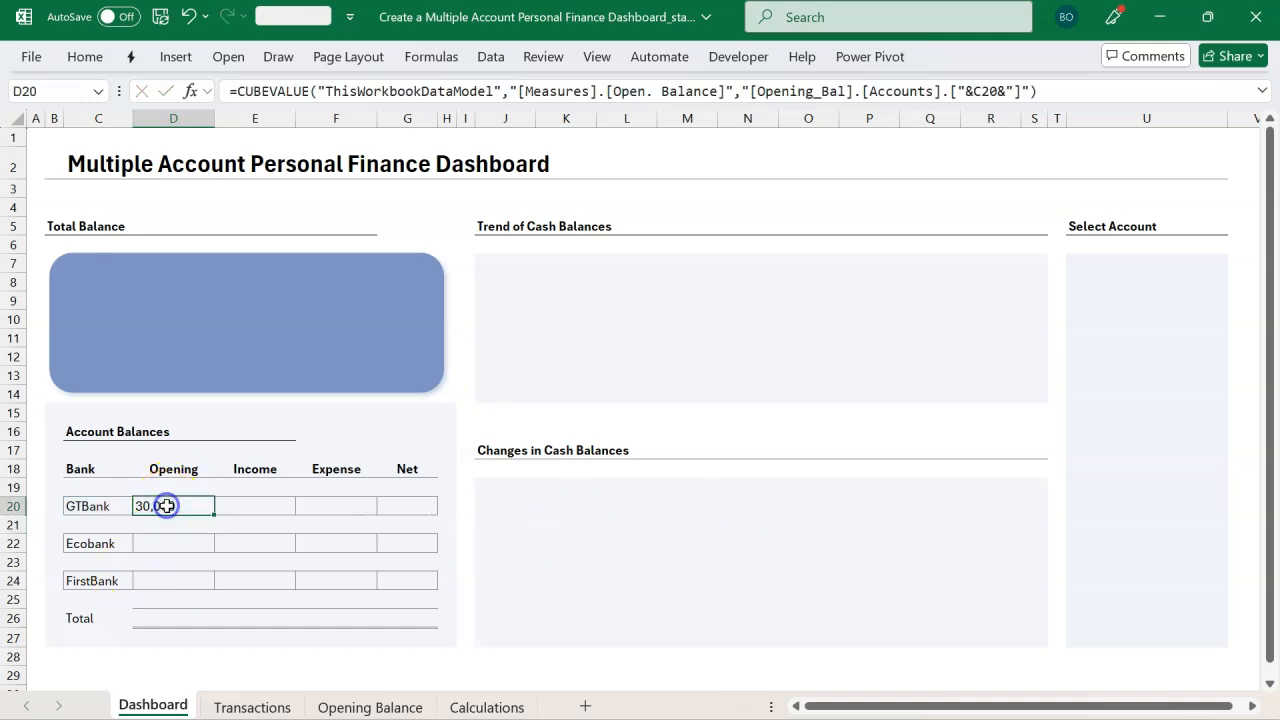
{"action": "left_click", "coordinate": [85, 56]}
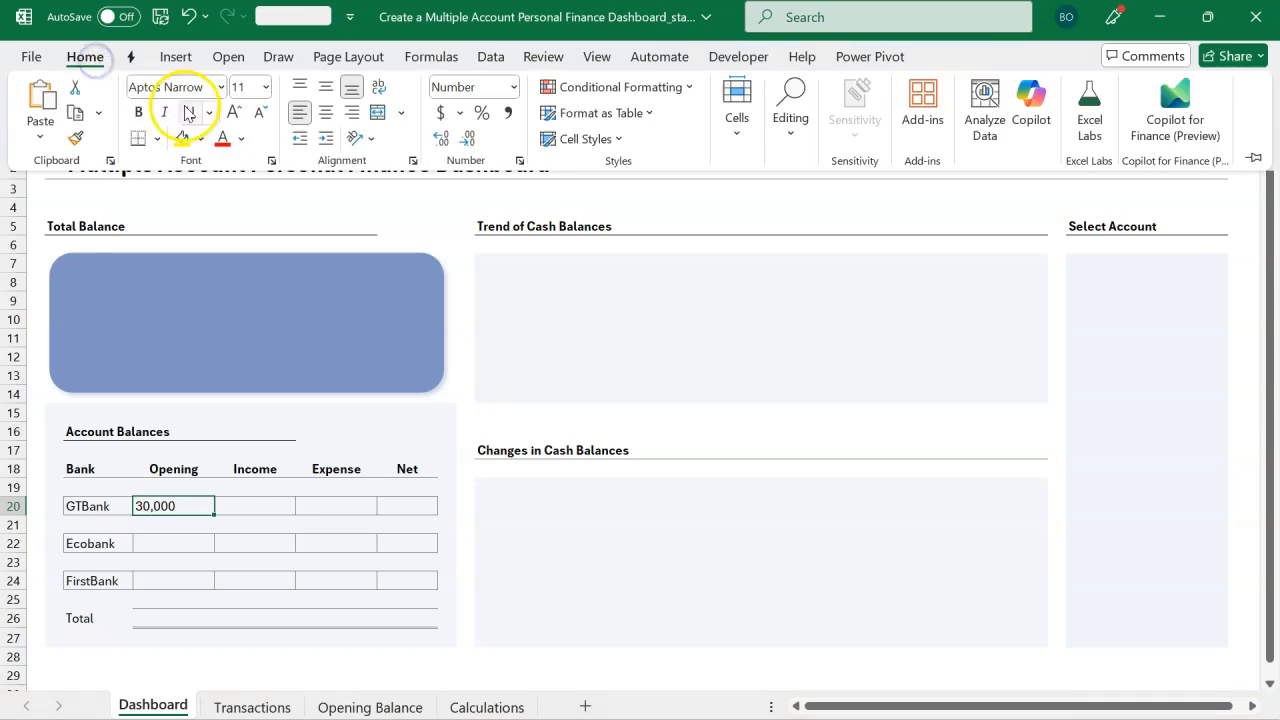
{"action": "left_click", "coordinate": [352, 112]}
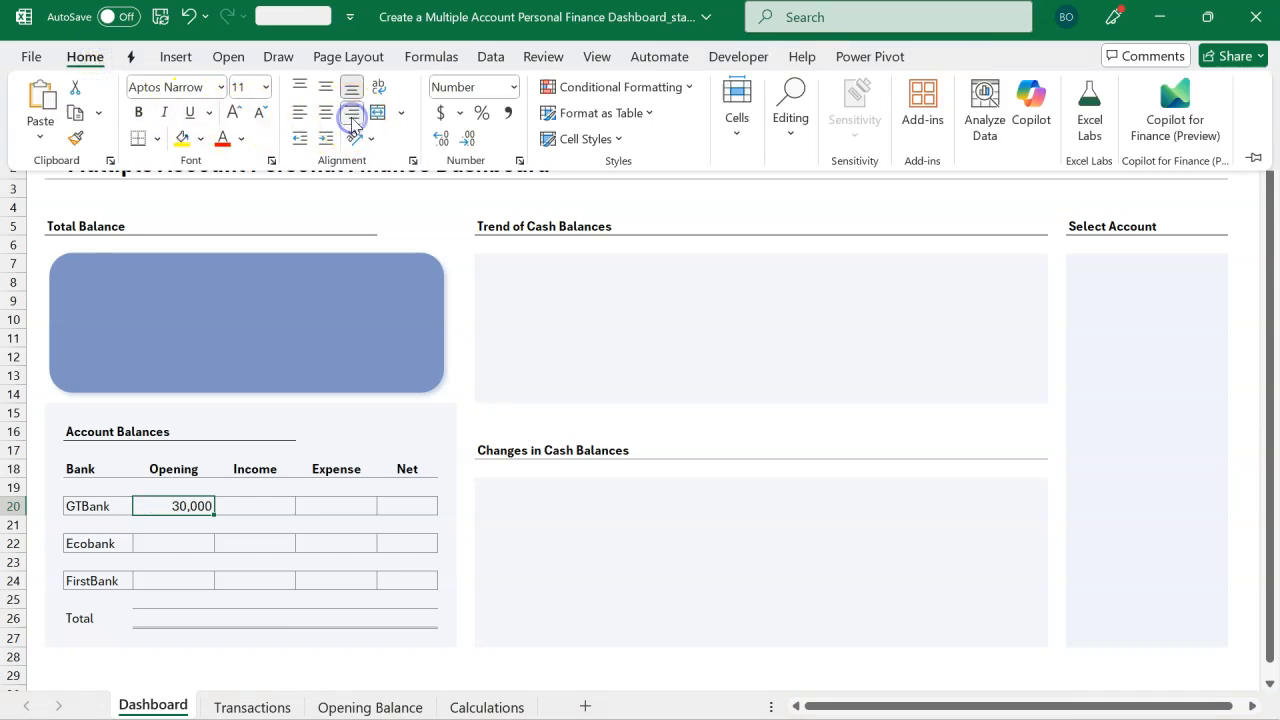
Step: Copy D20's CUBEVALUE formula down to D22 and D24 for Ecobank and FirstBank
{"action": "left_click", "coordinate": [290, 462]}
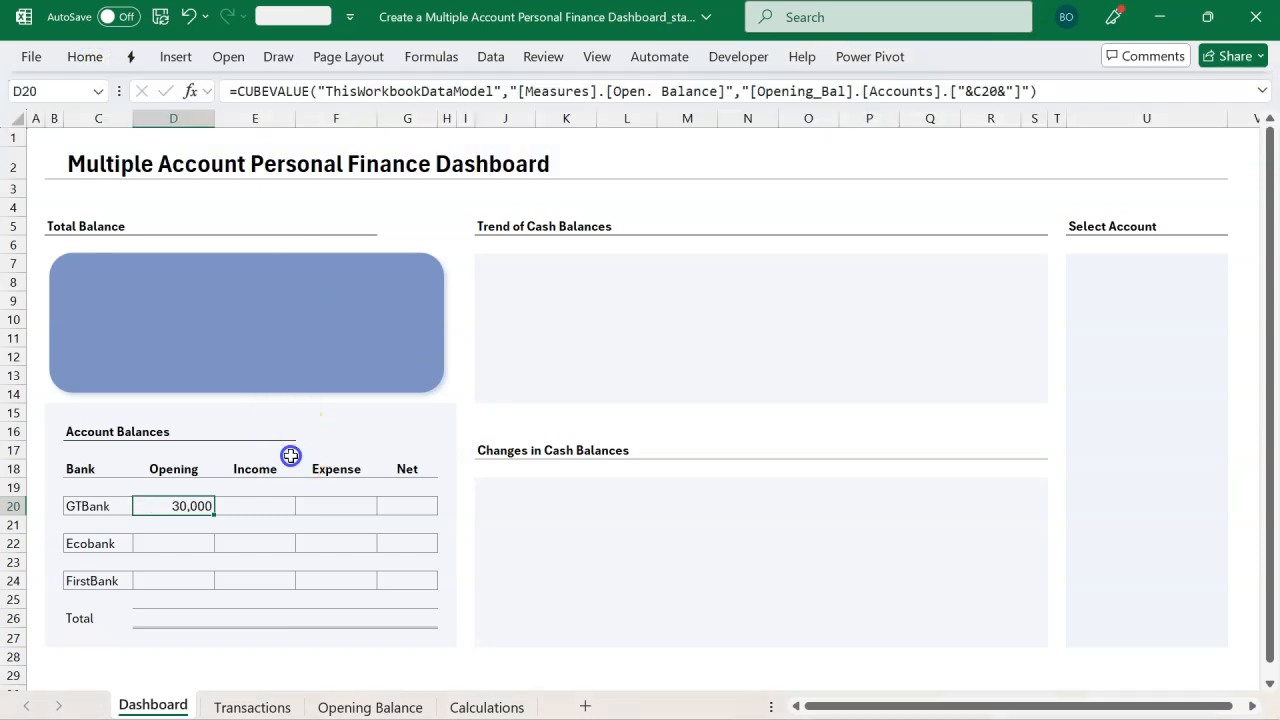
{"action": "double_click", "coordinate": [192, 505]}
{"action": "key", "text": "Return"}
{"action": "left_click", "coordinate": [192, 505]}
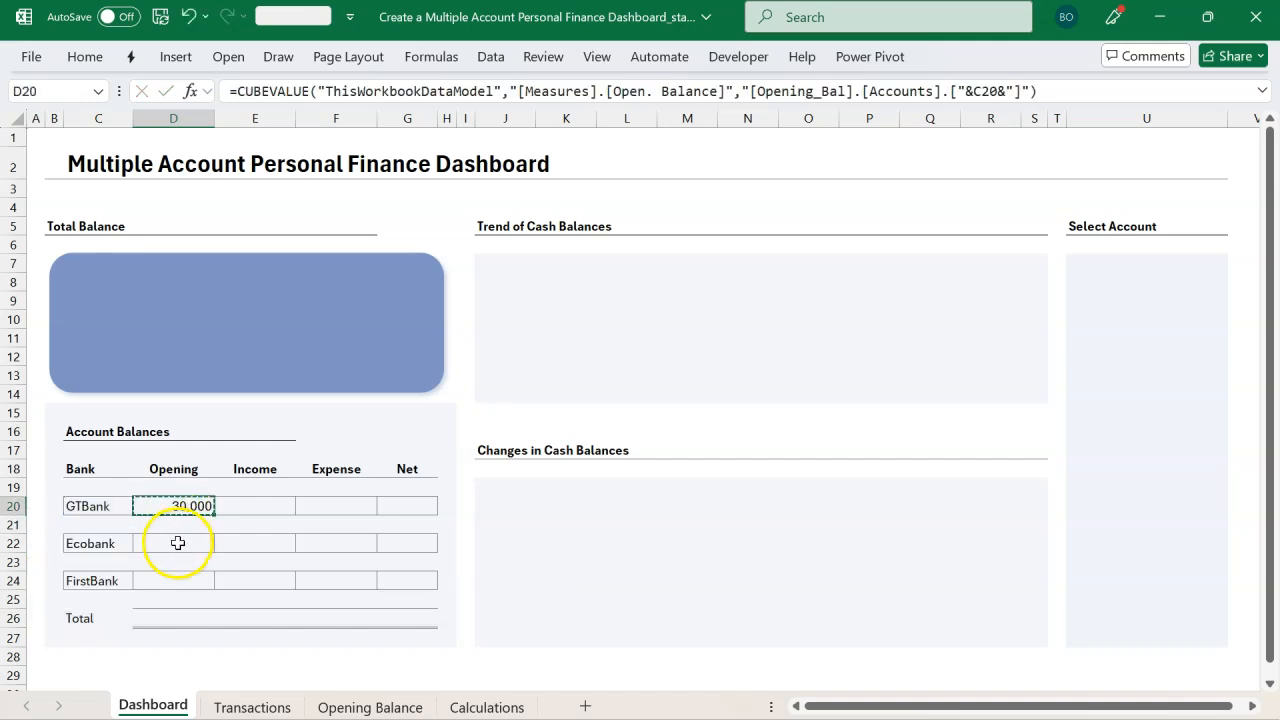
{"action": "left_click", "coordinate": [177, 544]}
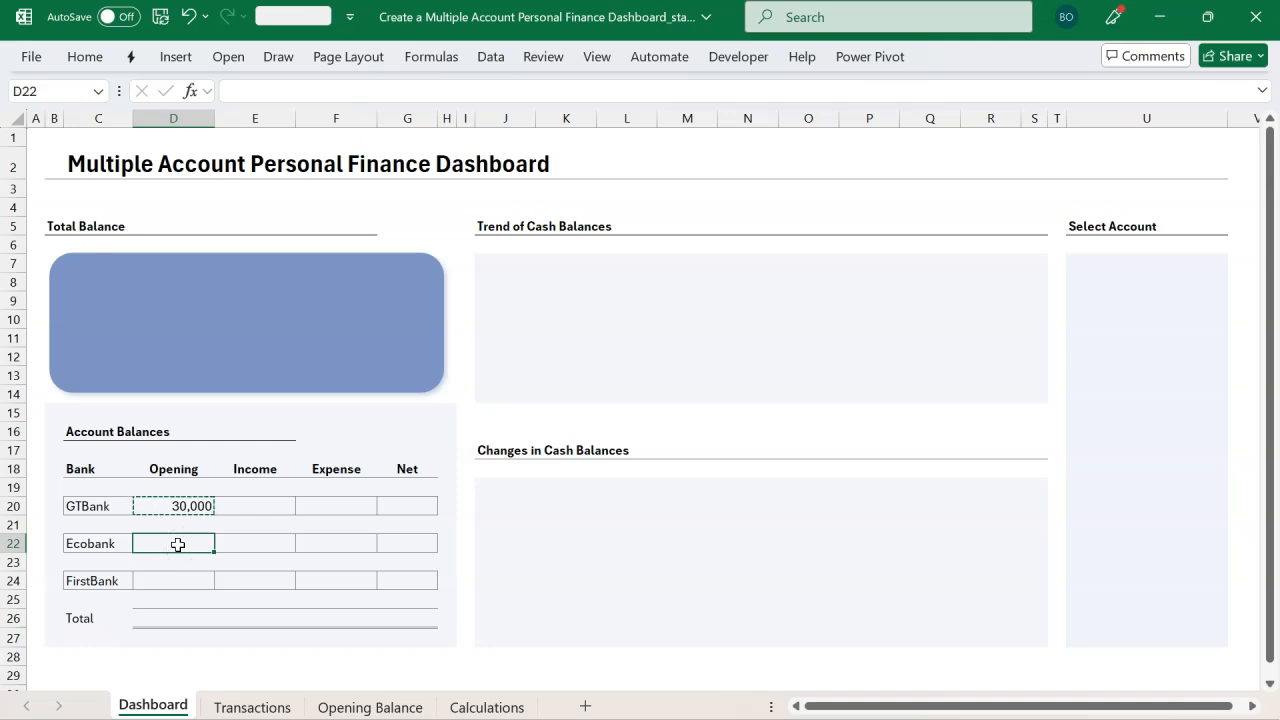
{"action": "key", "text": "ctrl+v"}
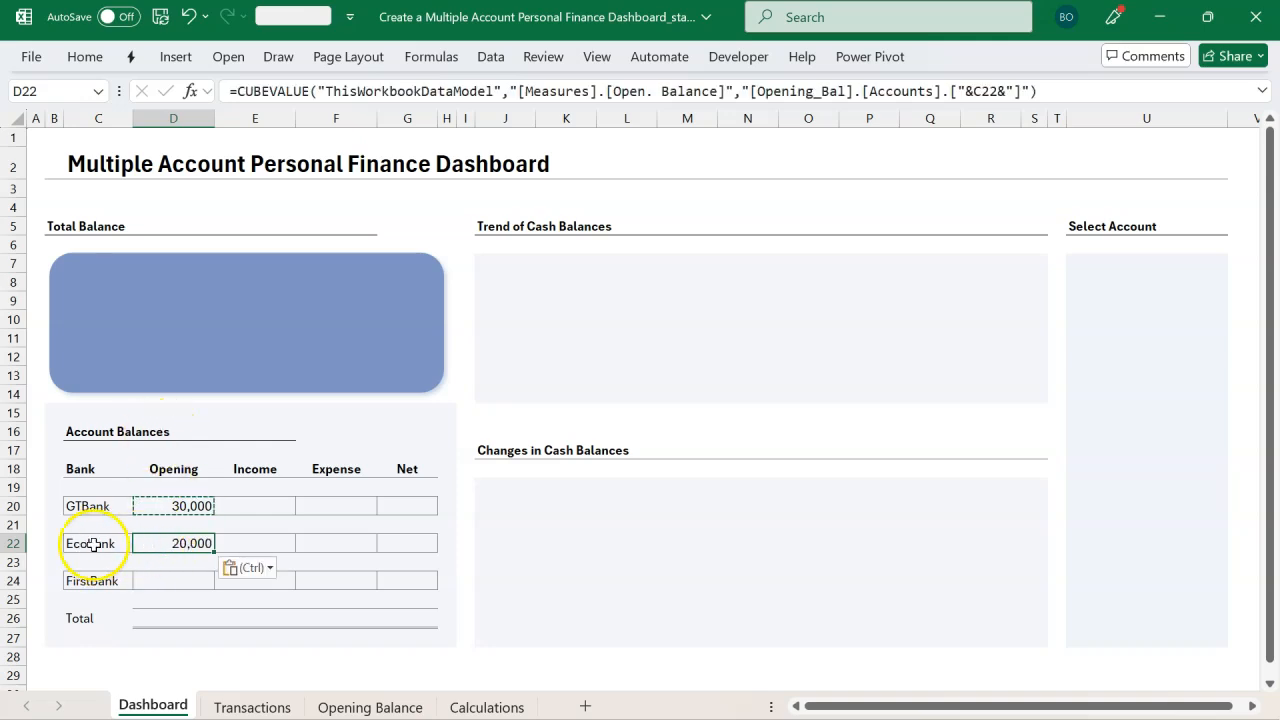
{"action": "left_click", "coordinate": [160, 581]}
{"action": "key", "text": "ctrl+v"}
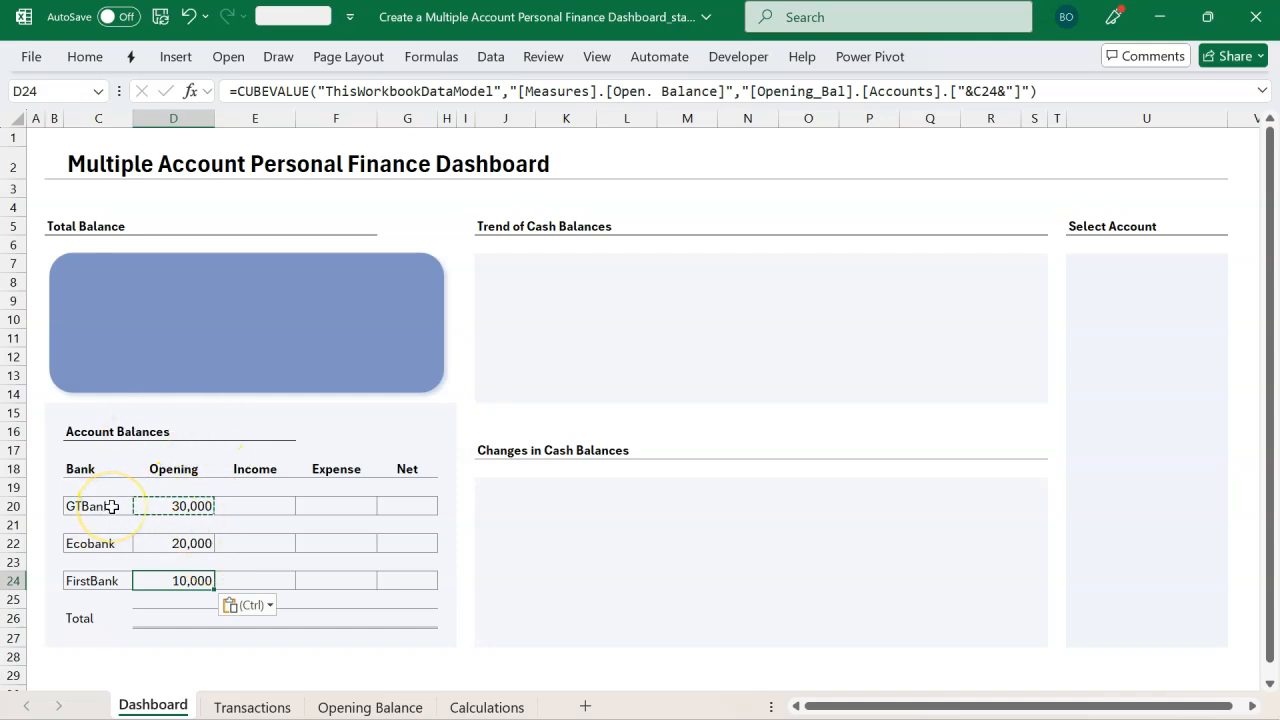
{"action": "key", "text": "Escape"}
{"action": "left_click", "coordinate": [245, 504]}
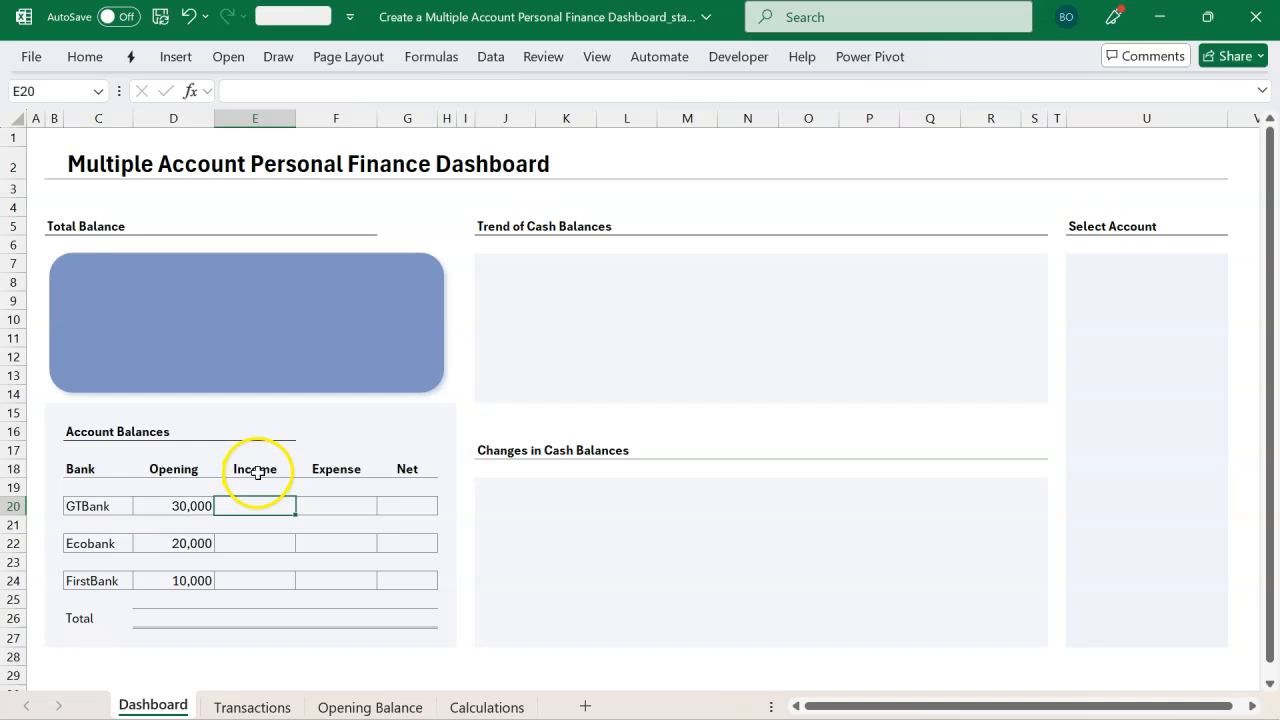
{"action": "left_click", "coordinate": [257, 472], "text": "ctrl"}
{"action": "left_click", "coordinate": [114, 508], "text": "ctrl"}
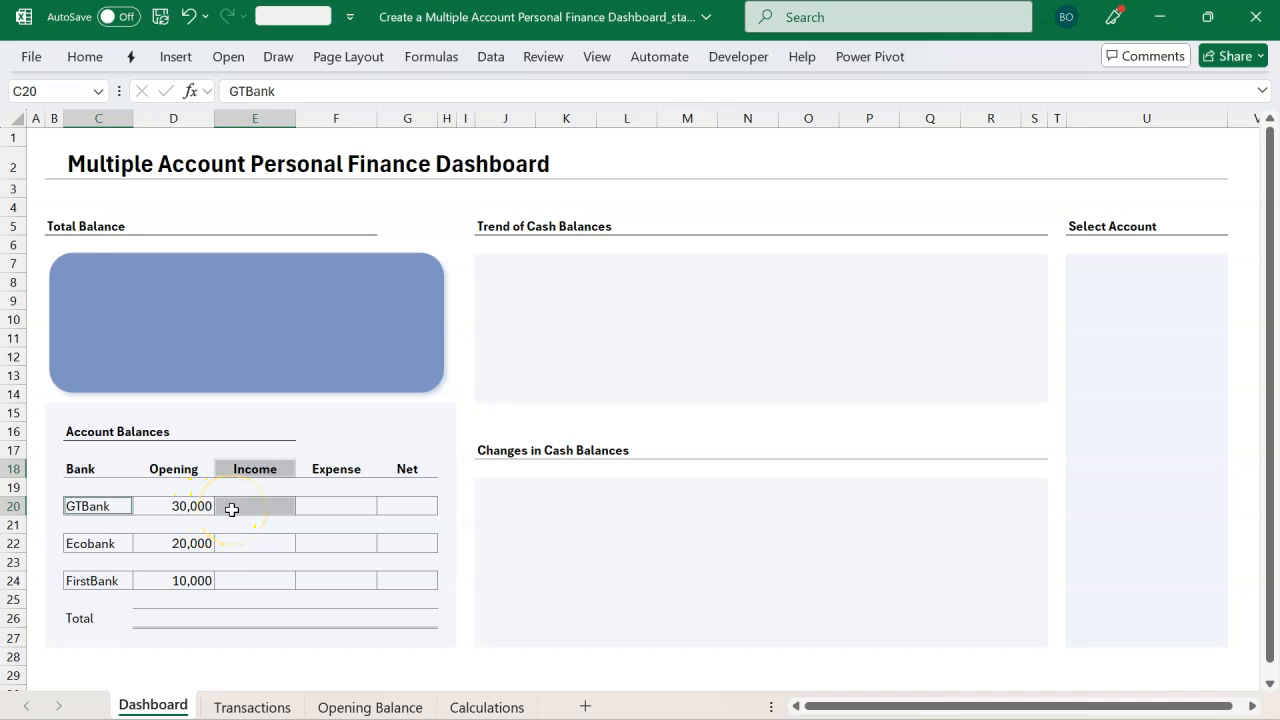
{"action": "left_click", "coordinate": [121, 508]}
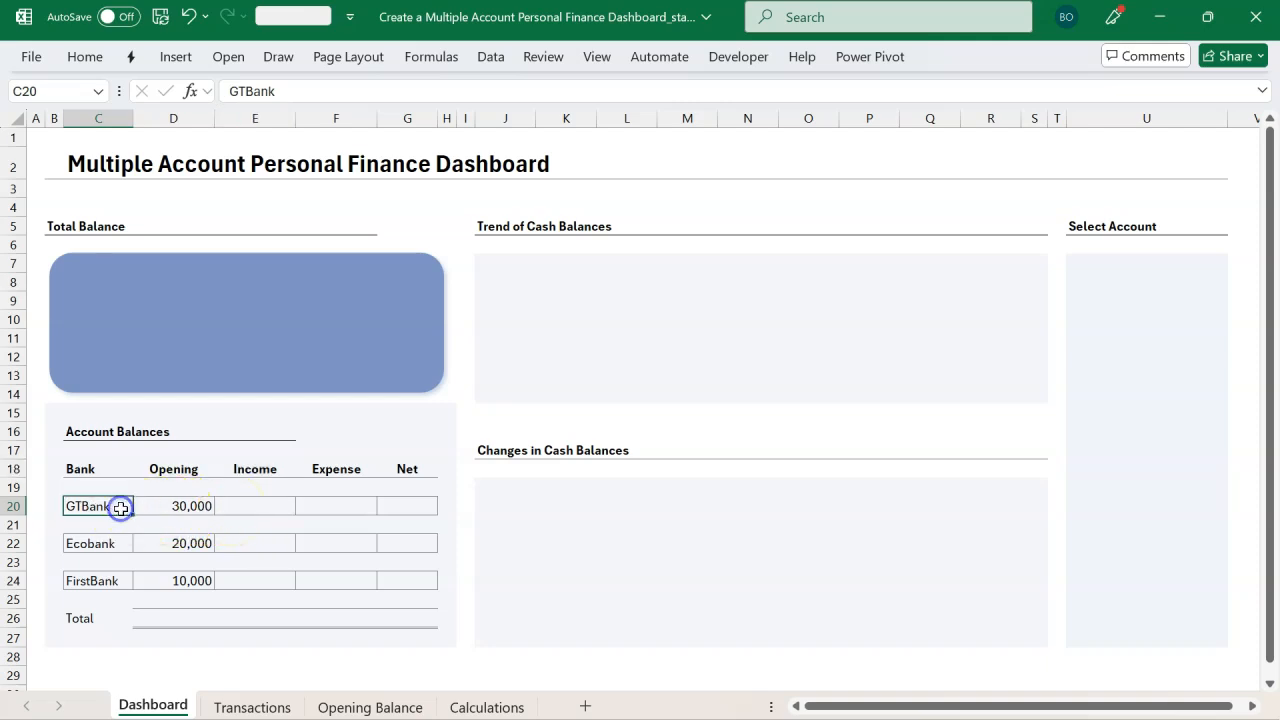
{"action": "left_click", "coordinate": [267, 471], "text": "ctrl"}
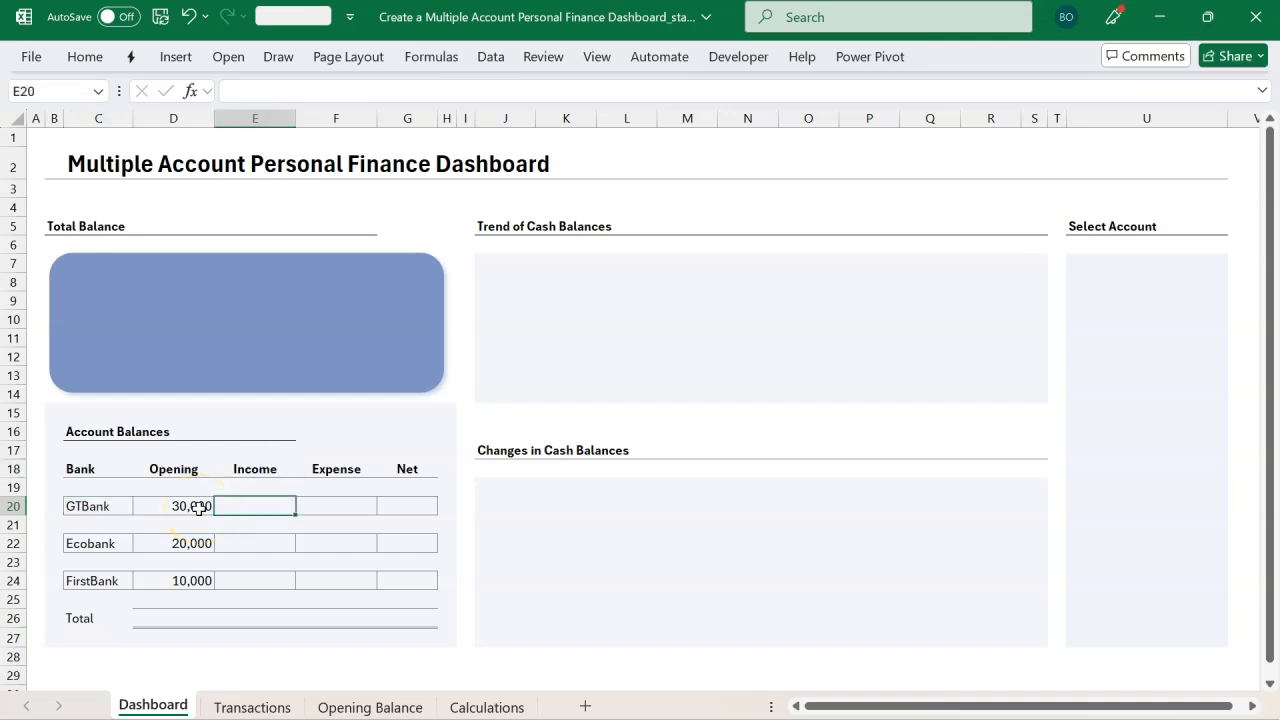
Step: Copy the full formula text of D20 from the formula bar without changing the cell
{"action": "left_click", "coordinate": [198, 508]}
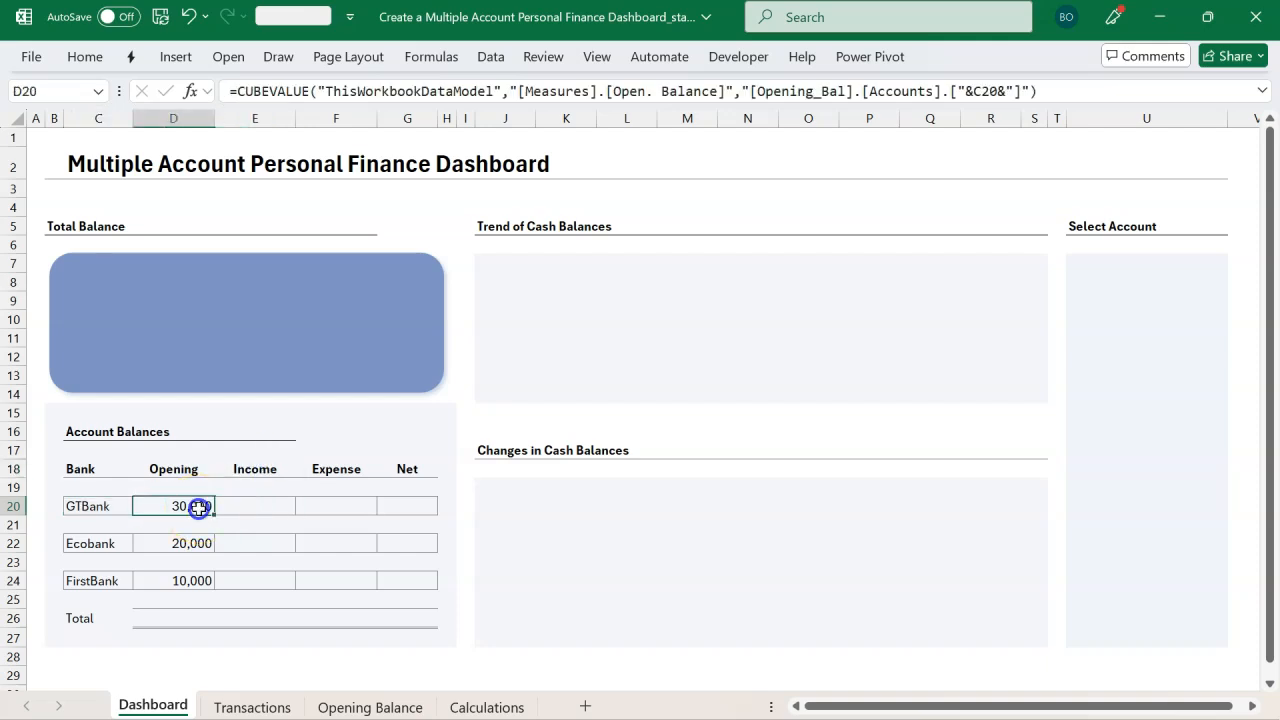
{"action": "left_click", "coordinate": [1040, 92]}
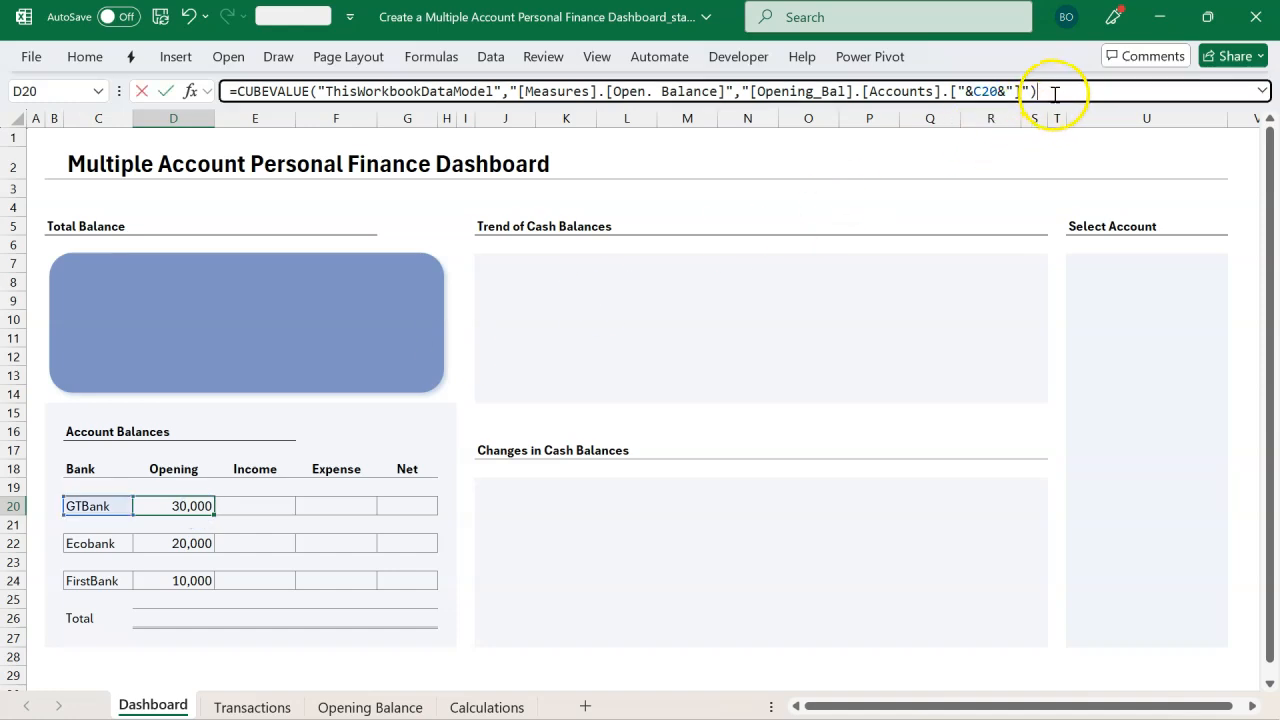
{"action": "left_click_drag", "start_coordinate": [1049, 92], "coordinate": [240, 92]}
{"action": "key", "text": "ctrl+c"}
{"action": "key", "text": "Escape"}
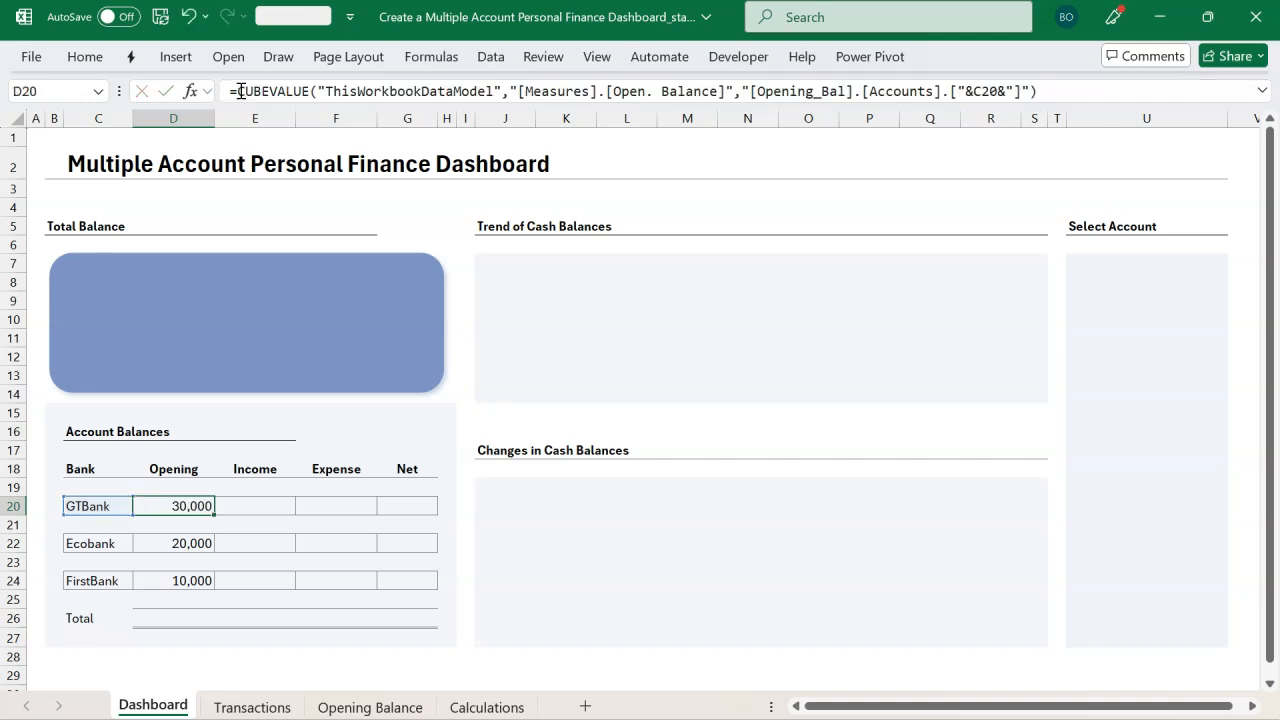
Step: Paste the copied CUBEVALUE formula into E20 as full active content and commit it
{"action": "left_click", "coordinate": [258, 508]}
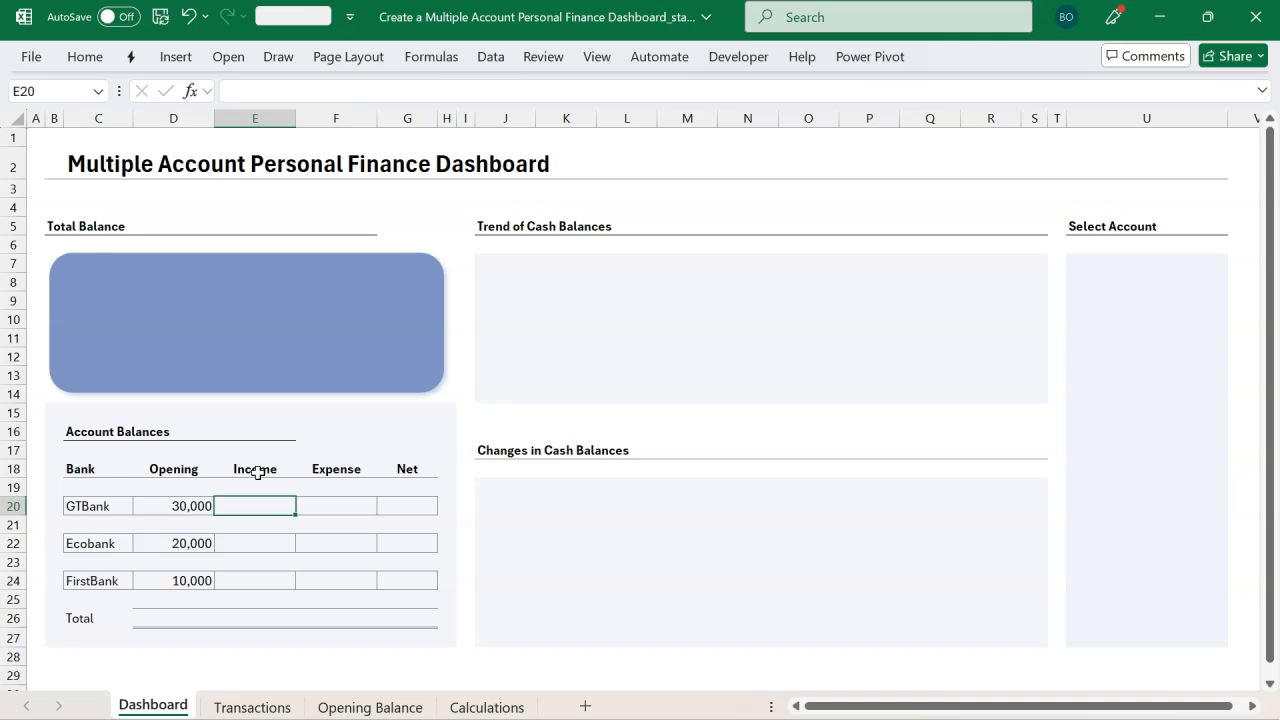
{"action": "left_click", "coordinate": [88, 507]}
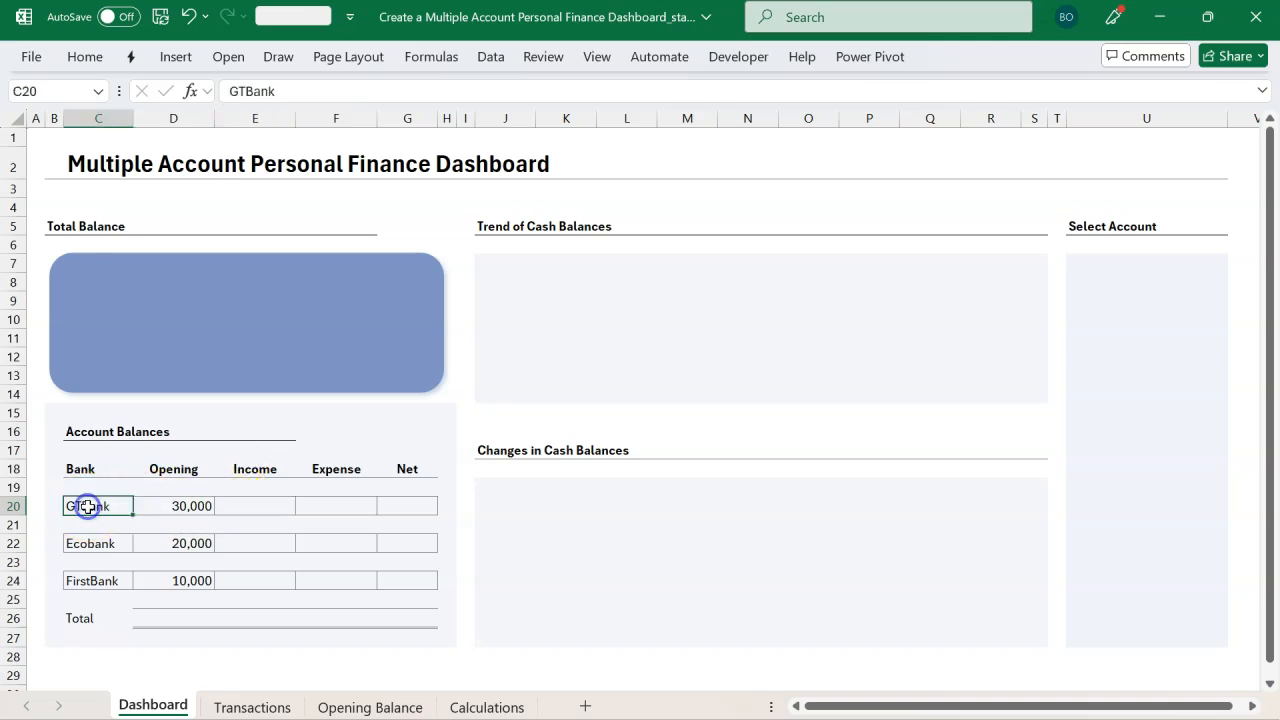
{"action": "left_click", "coordinate": [236, 505]}
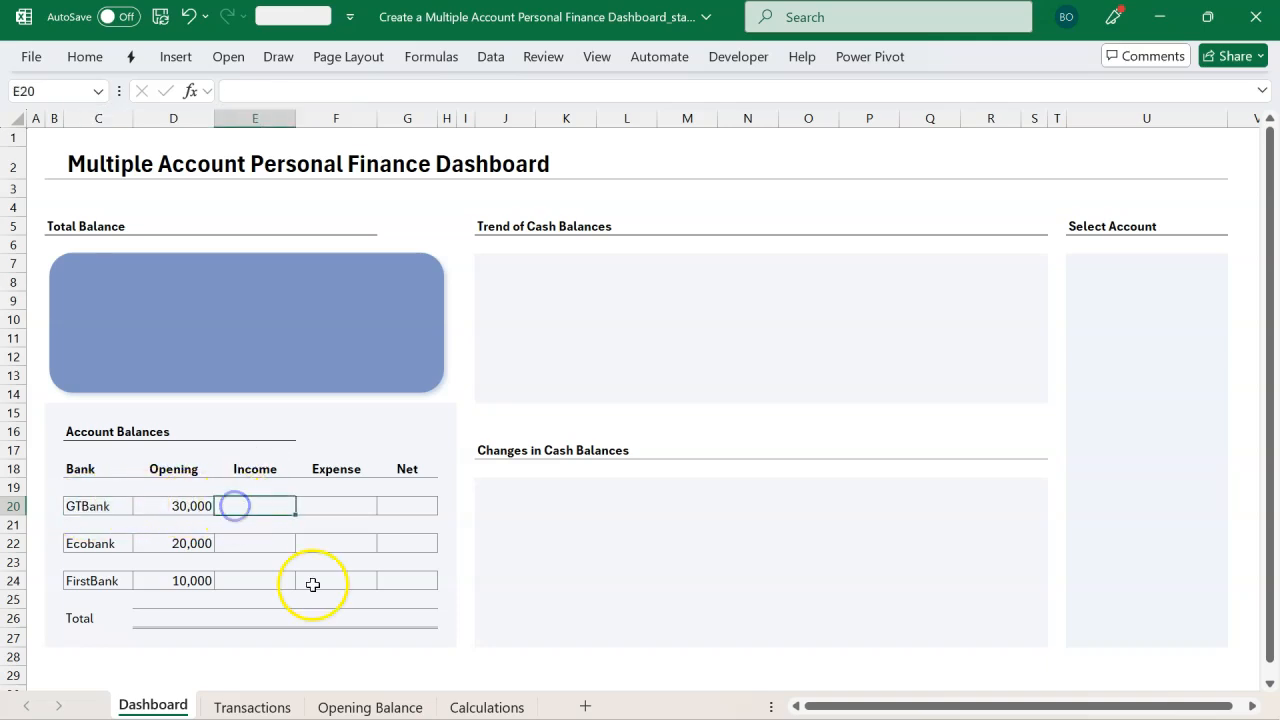
{"action": "type", "text": "="}
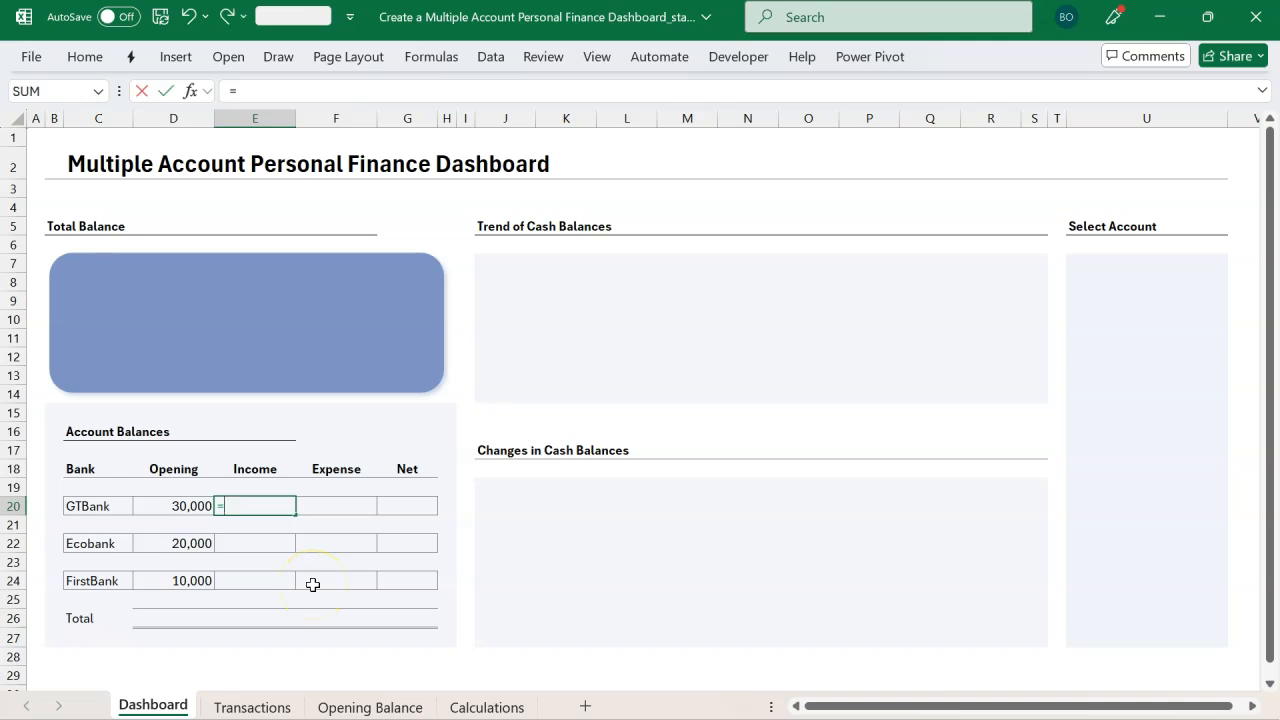
{"action": "key", "text": "ctrl+v"}
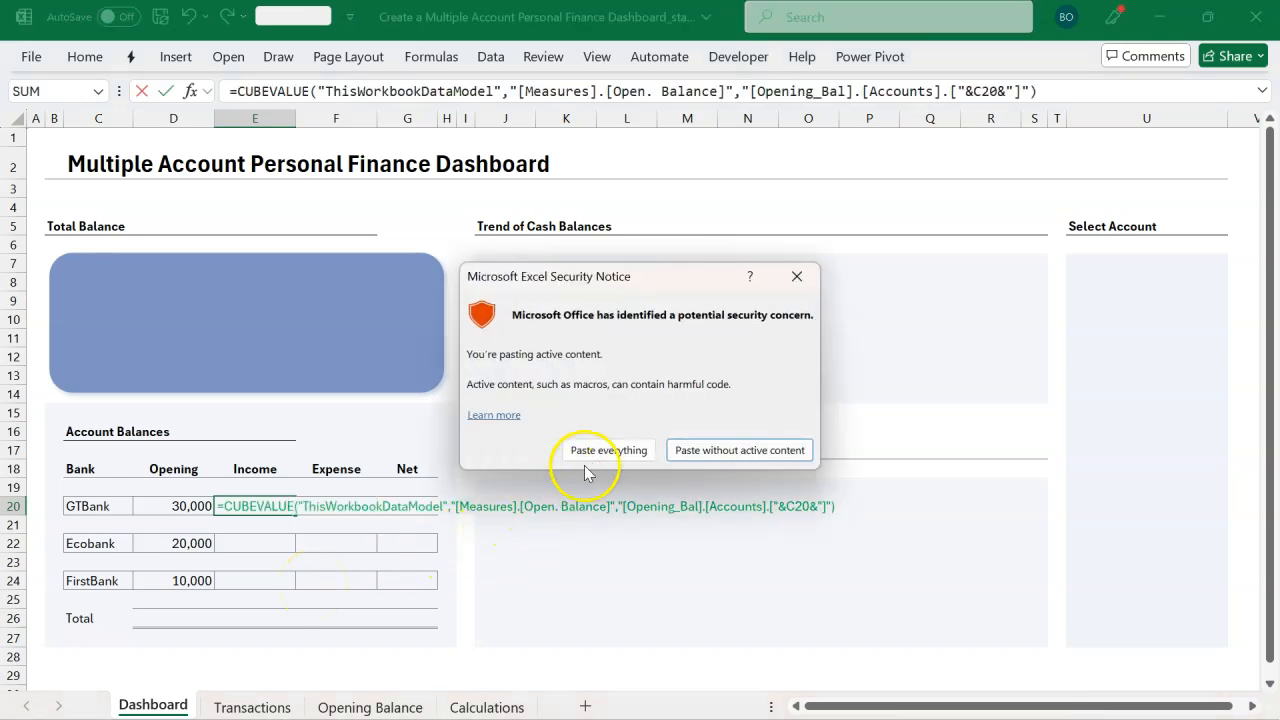
{"action": "left_click", "coordinate": [600, 451]}
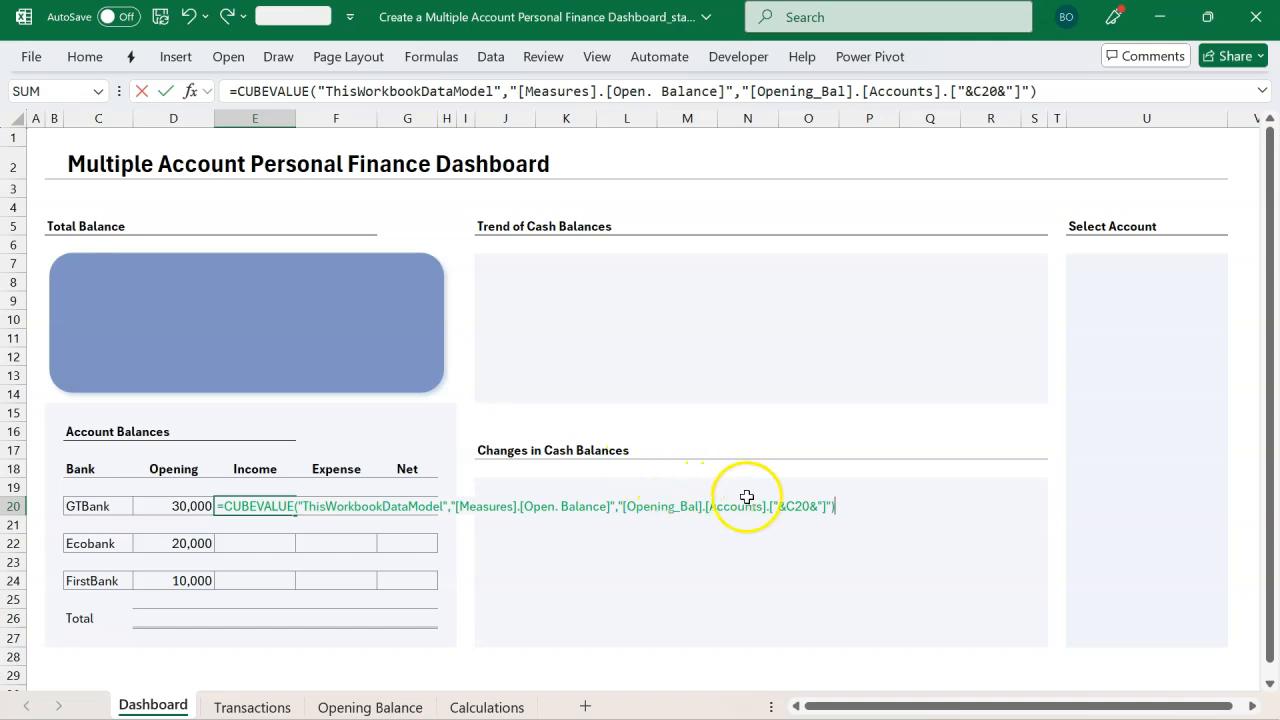
{"action": "left_click", "coordinate": [795, 505]}
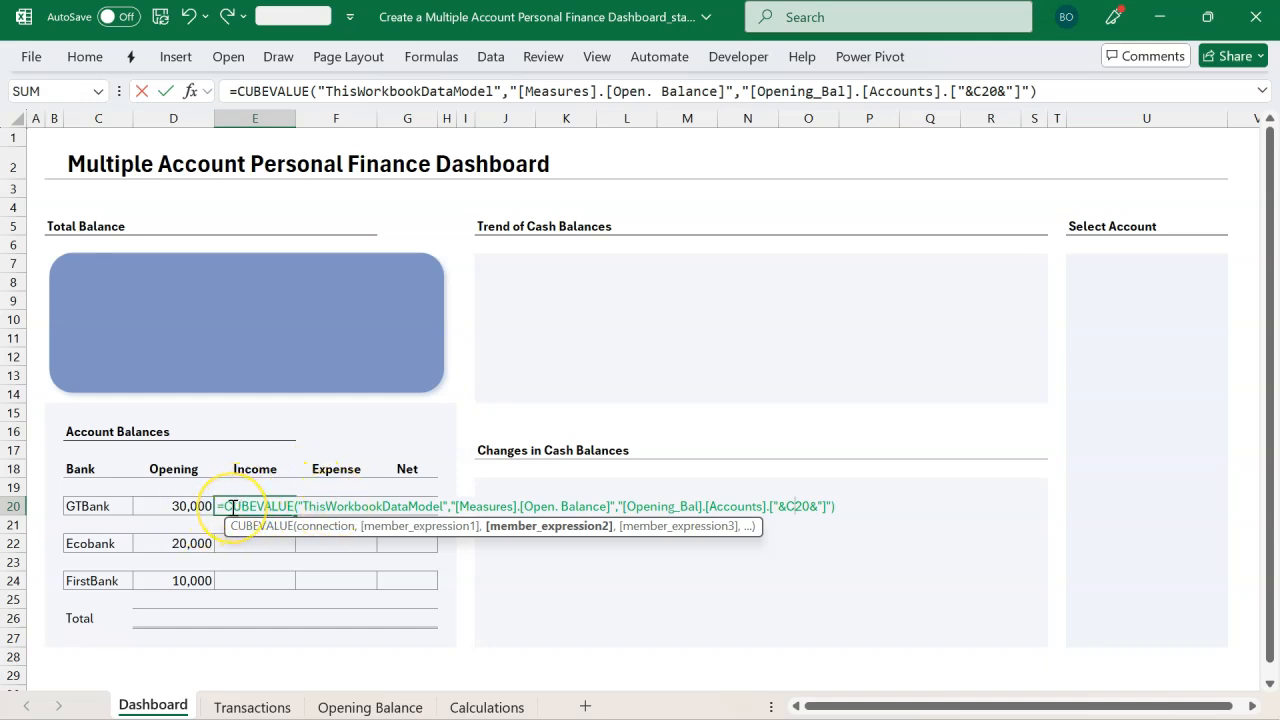
{"action": "key", "text": "Return"}
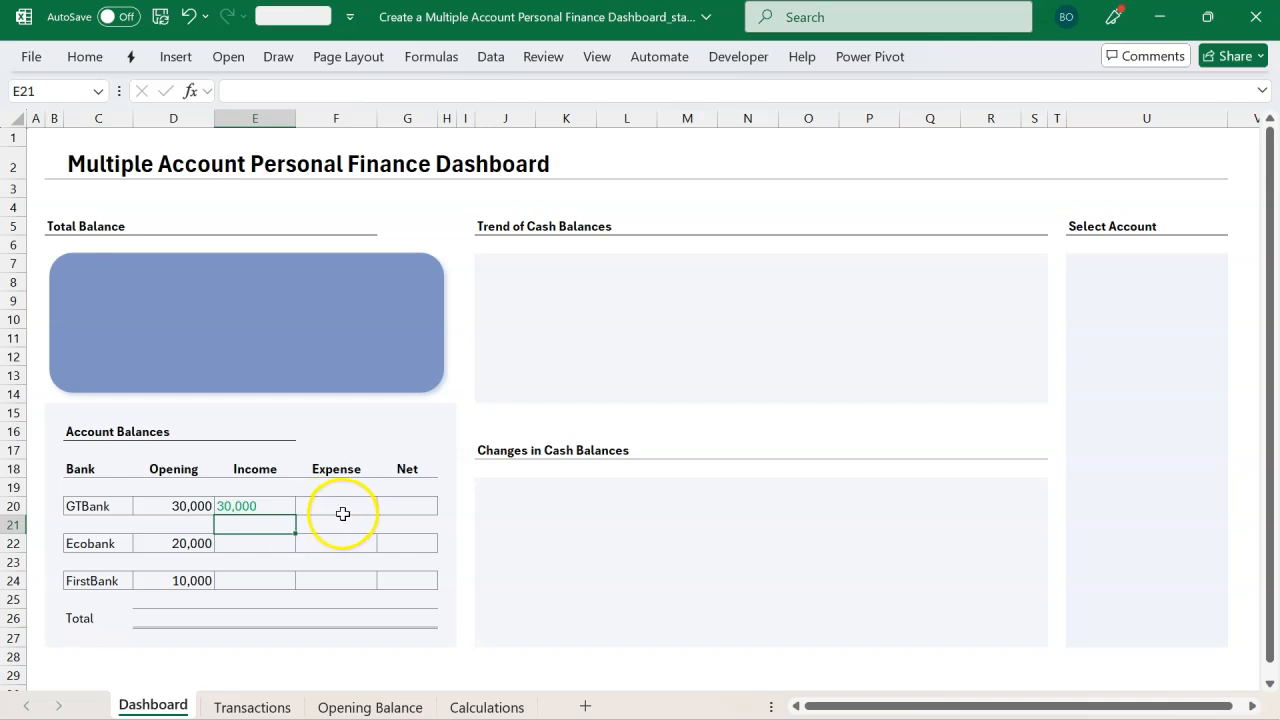
Step: Edit E20's formula so its measure argument uses [Measures].[Current Balance] instead of the opening balance measure
{"action": "double_click", "coordinate": [277, 507]}
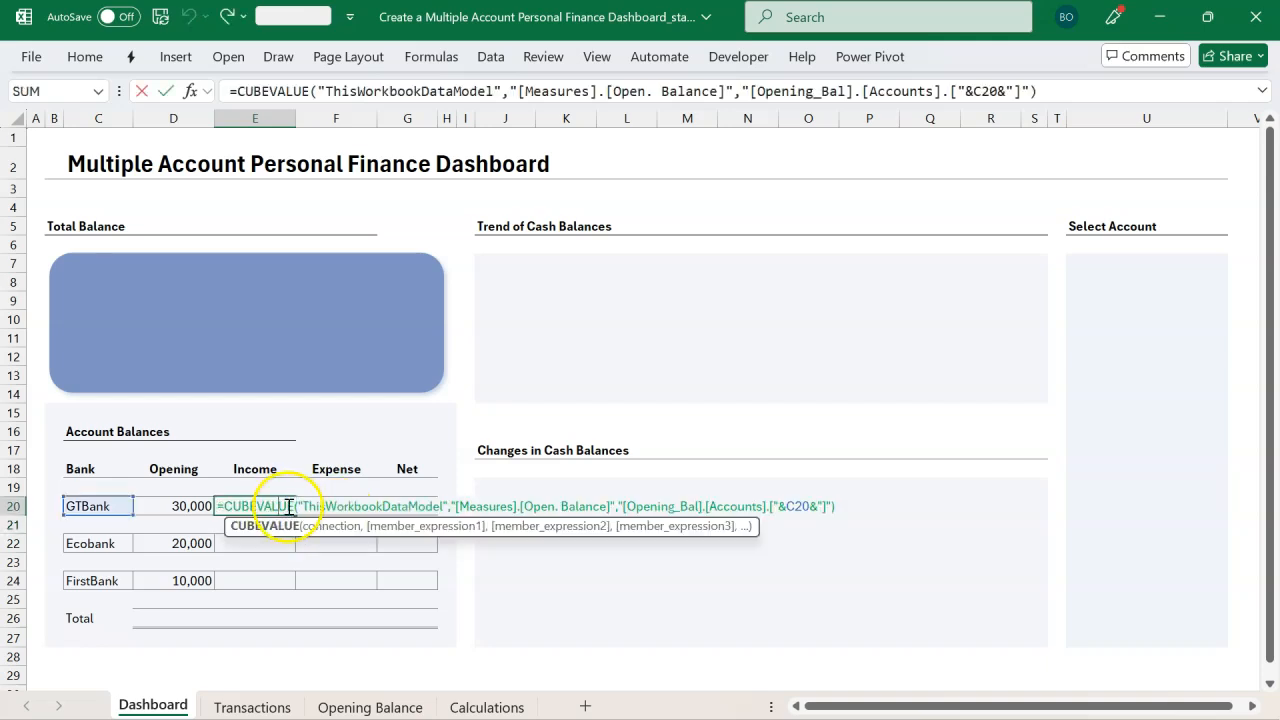
{"action": "left_click", "coordinate": [316, 527]}
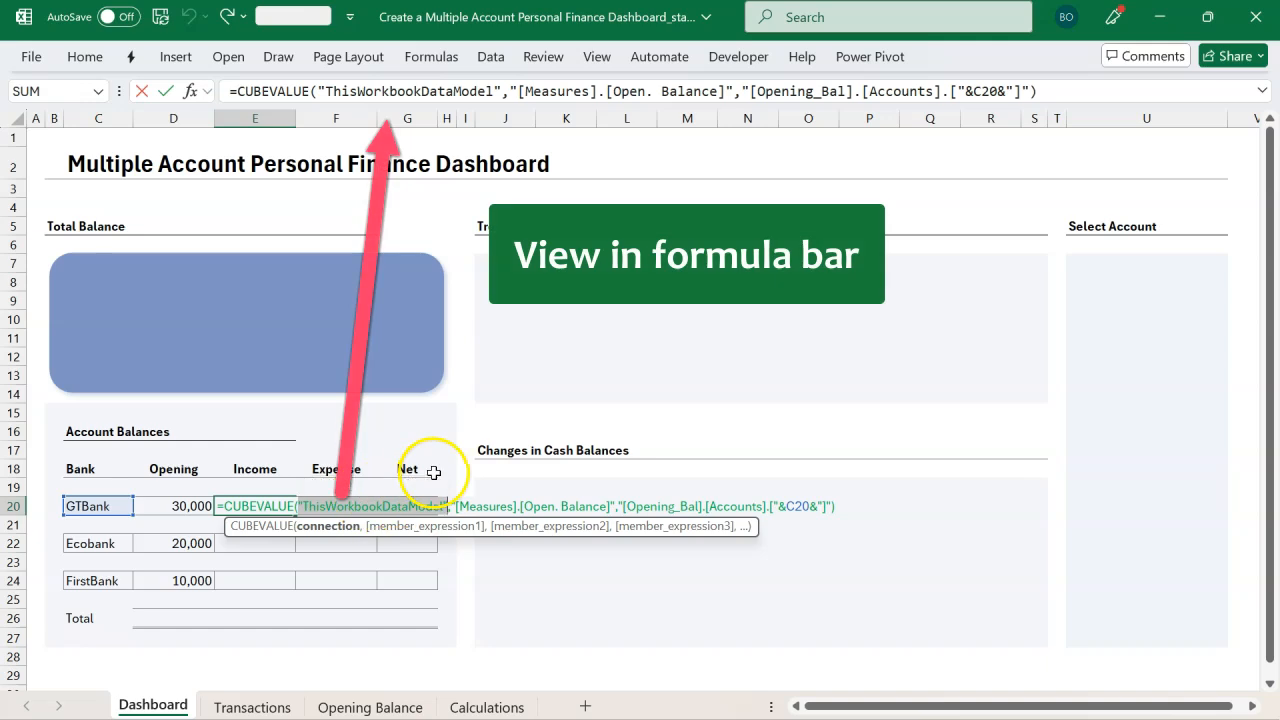
{"action": "left_click", "coordinate": [433, 528]}
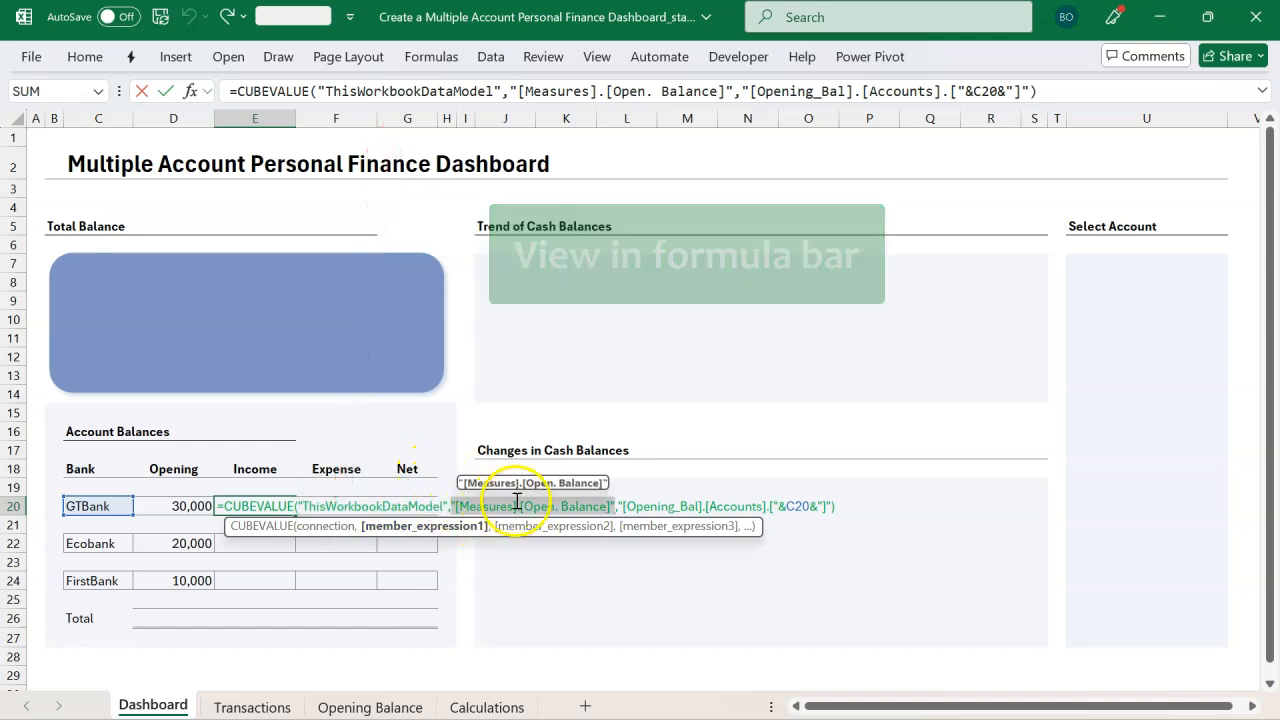
{"action": "left_click", "coordinate": [606, 506]}
{"action": "key", "text": "BackSpace"}
{"action": "key", "text": "BackSpace"}
{"action": "key", "text": "BackSpace"}
{"action": "key", "text": "BackSpace"}
{"action": "key", "text": "BackSpace"}
{"action": "key", "text": "BackSpace"}
{"action": "key", "text": "BackSpace"}
{"action": "key", "text": "BackSpace"}
{"action": "key", "text": "BackSpace"}
{"action": "key", "text": "BackSpace"}
{"action": "key", "text": "BackSpace"}
{"action": "key", "text": "BackSpace"}
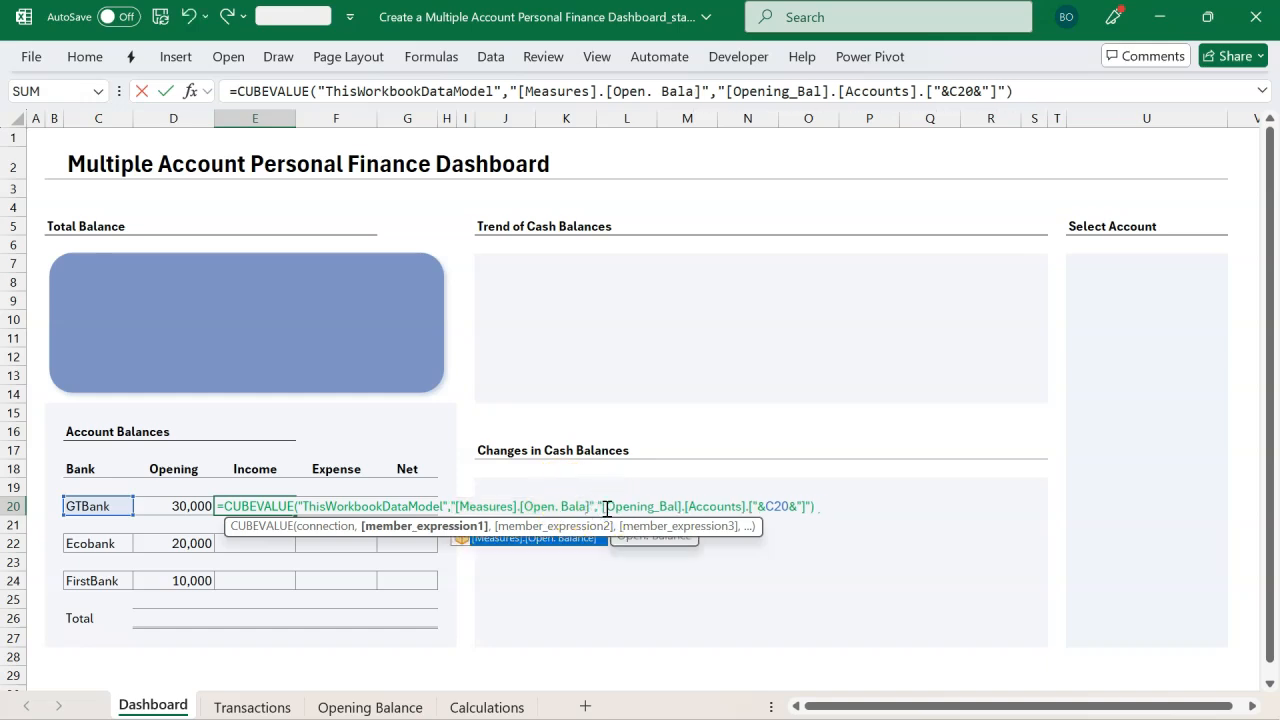
{"action": "key", "text": "BackSpace"}
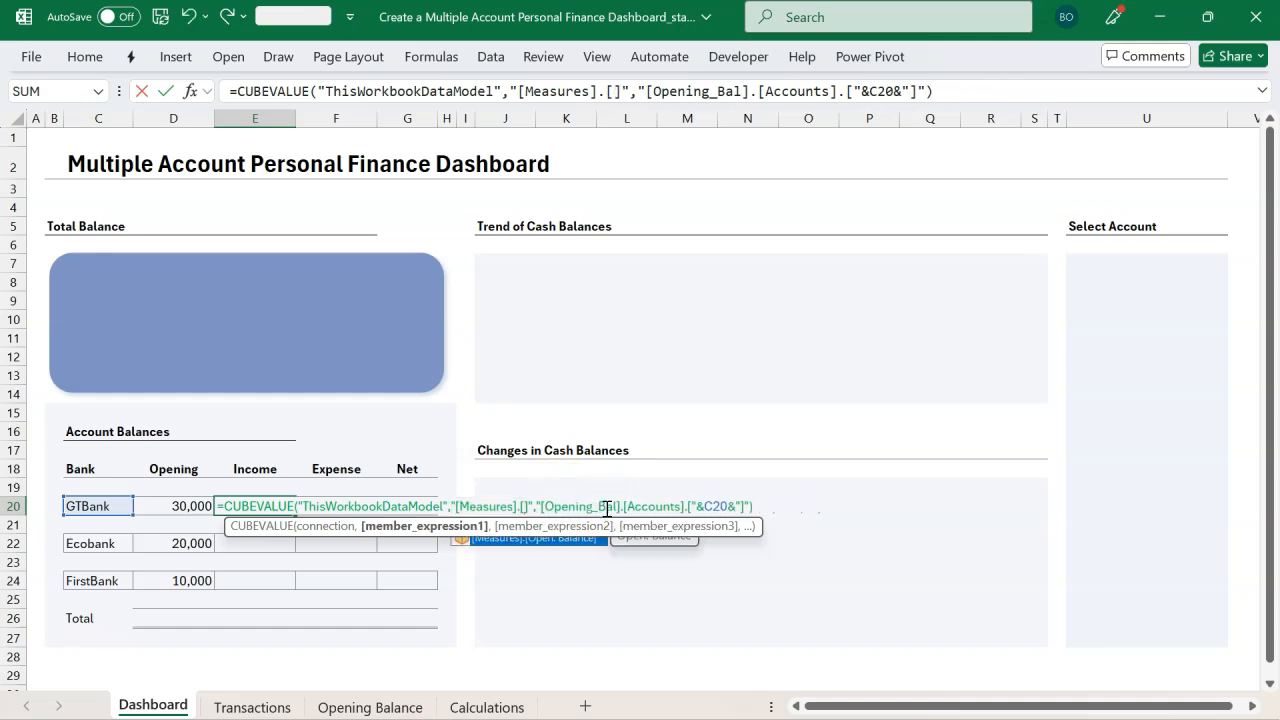
{"action": "key", "text": "Down"}
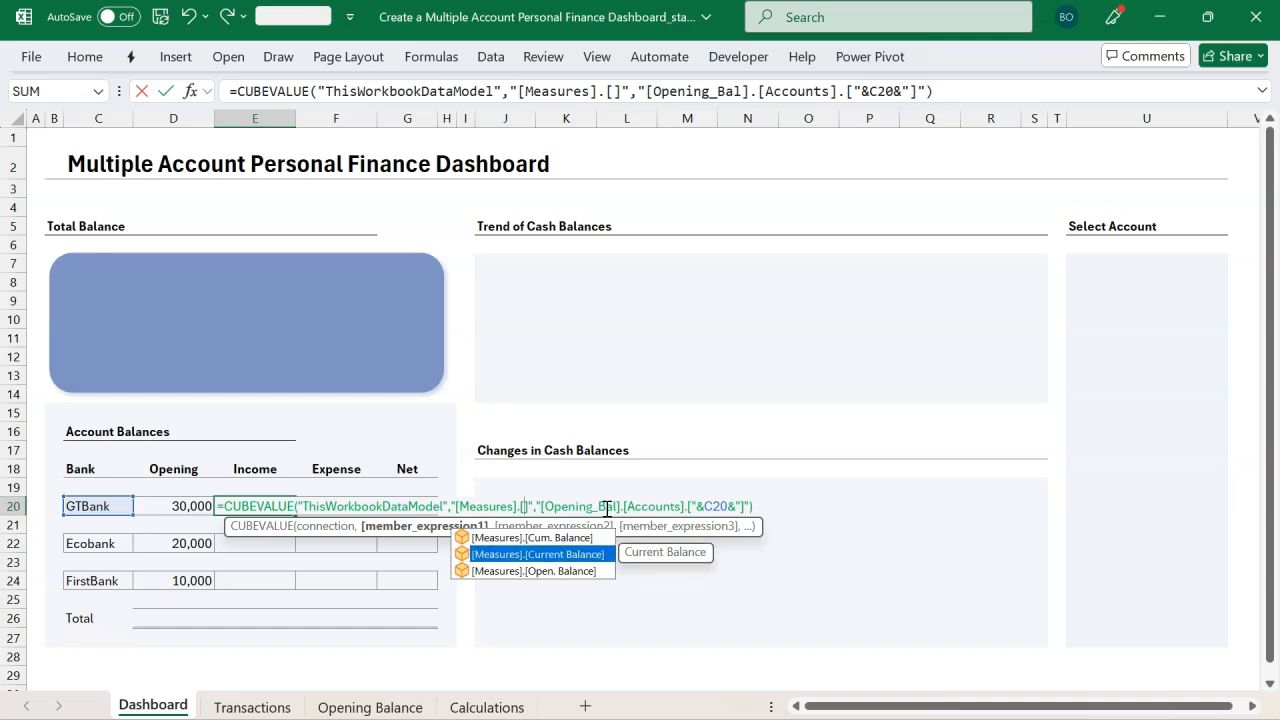
{"action": "key", "text": "Tab"}
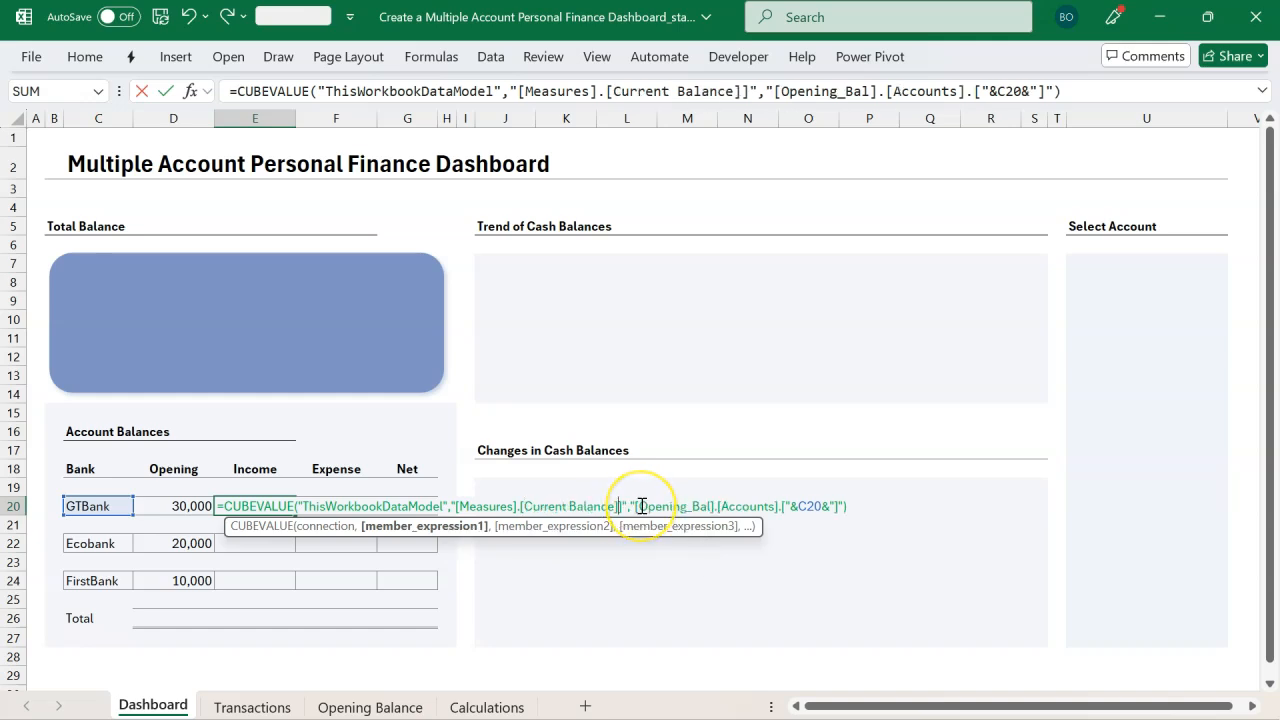
{"action": "key", "text": "Delete"}
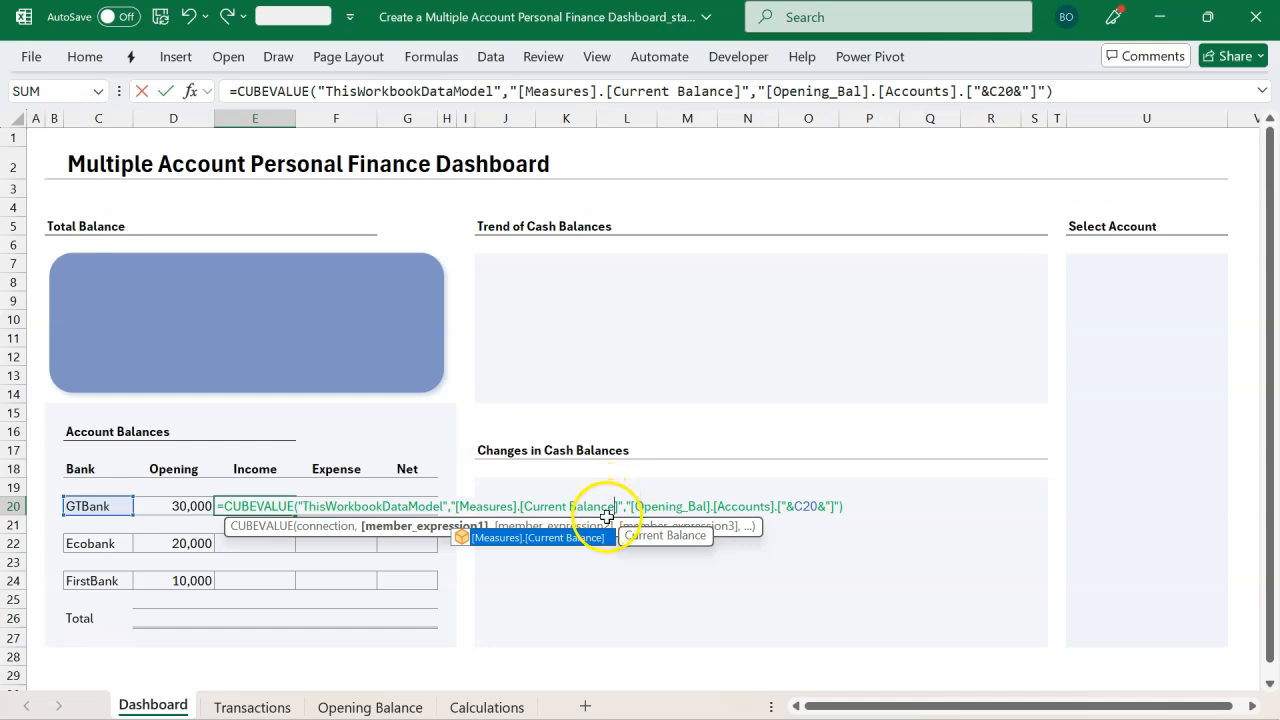
Step: Lock the column of the bank reference in E20's formula, changing C20 to $C20
{"action": "left_click", "coordinate": [597, 506]}
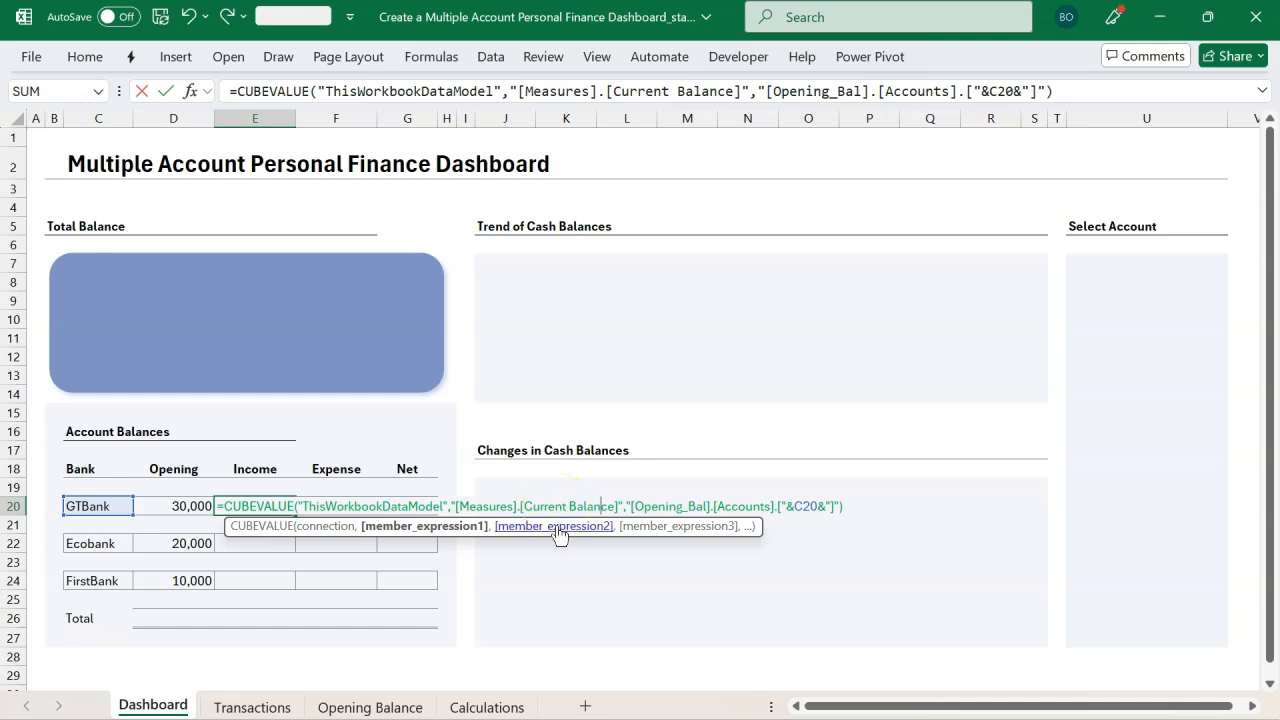
{"action": "left_click", "coordinate": [557, 527]}
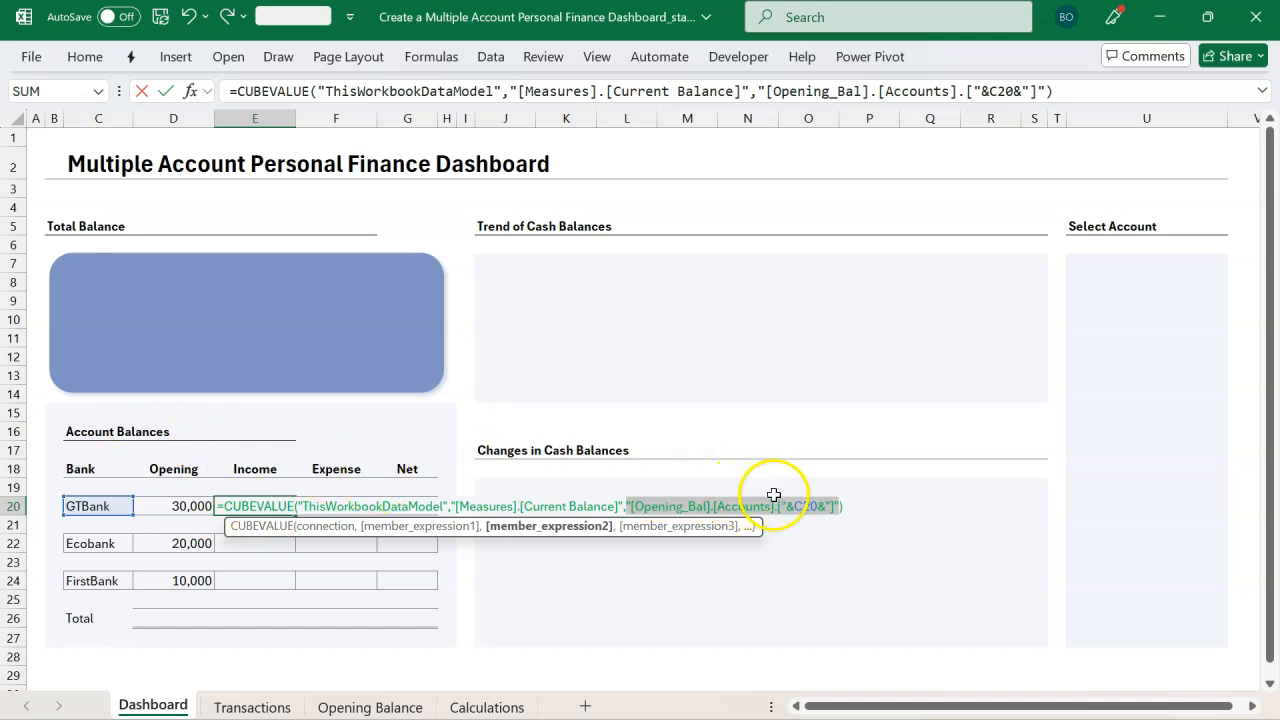
{"action": "left_click", "coordinate": [808, 506]}
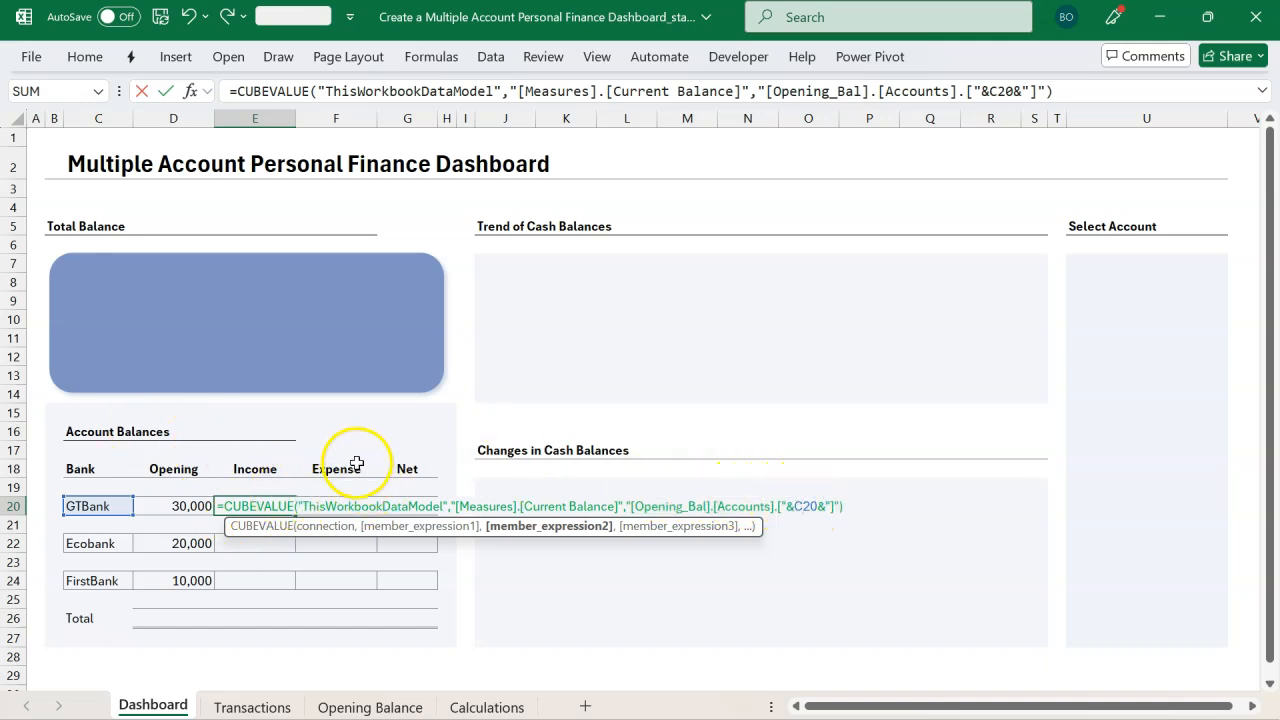
{"action": "left_click", "coordinate": [706, 506]}
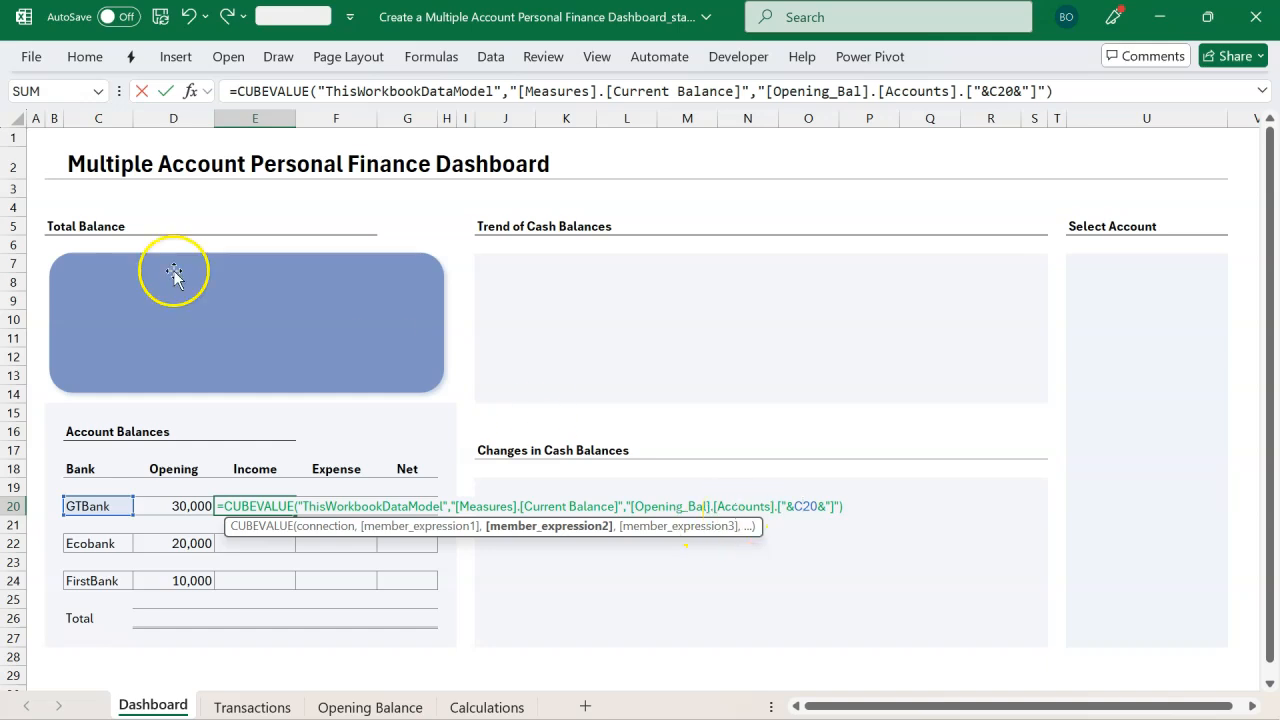
{"action": "left_click", "coordinate": [794, 506]}
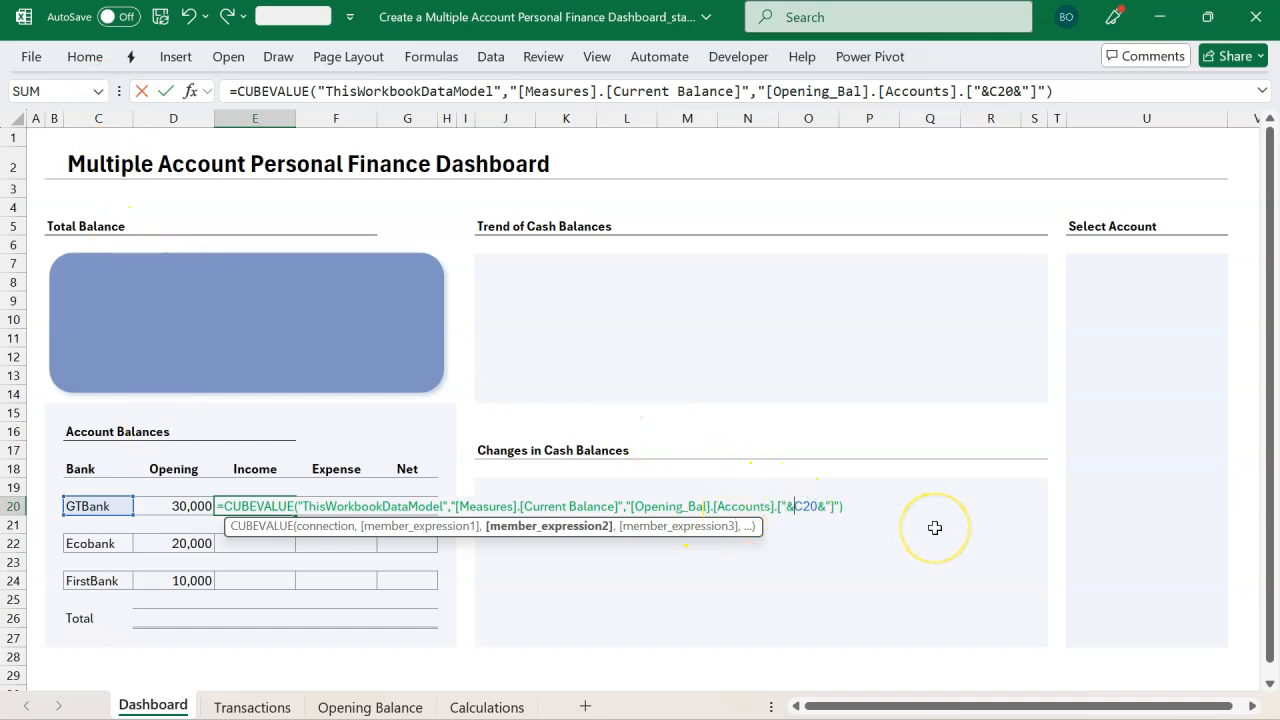
{"action": "type", "text": "$"}
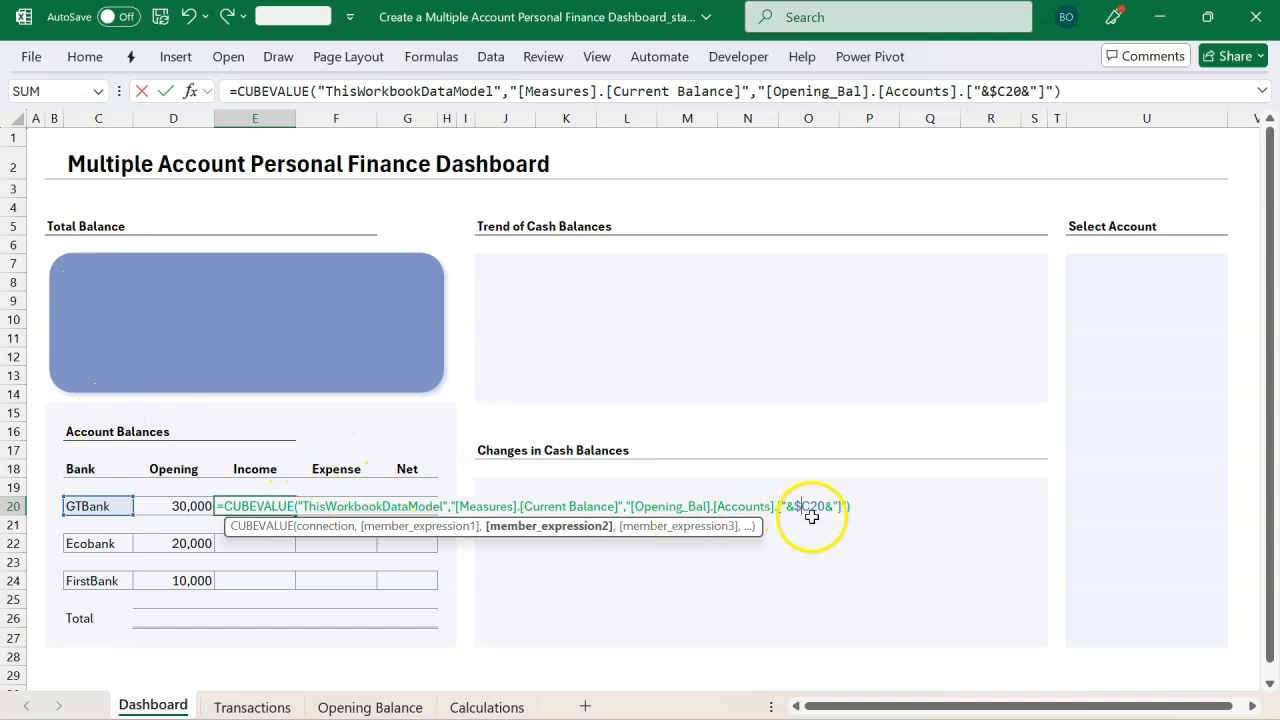
Step: Remove the closing parenthesis and add a third member expression starting with the [Transactions].[Type] field
{"action": "left_click", "coordinate": [592, 528]}
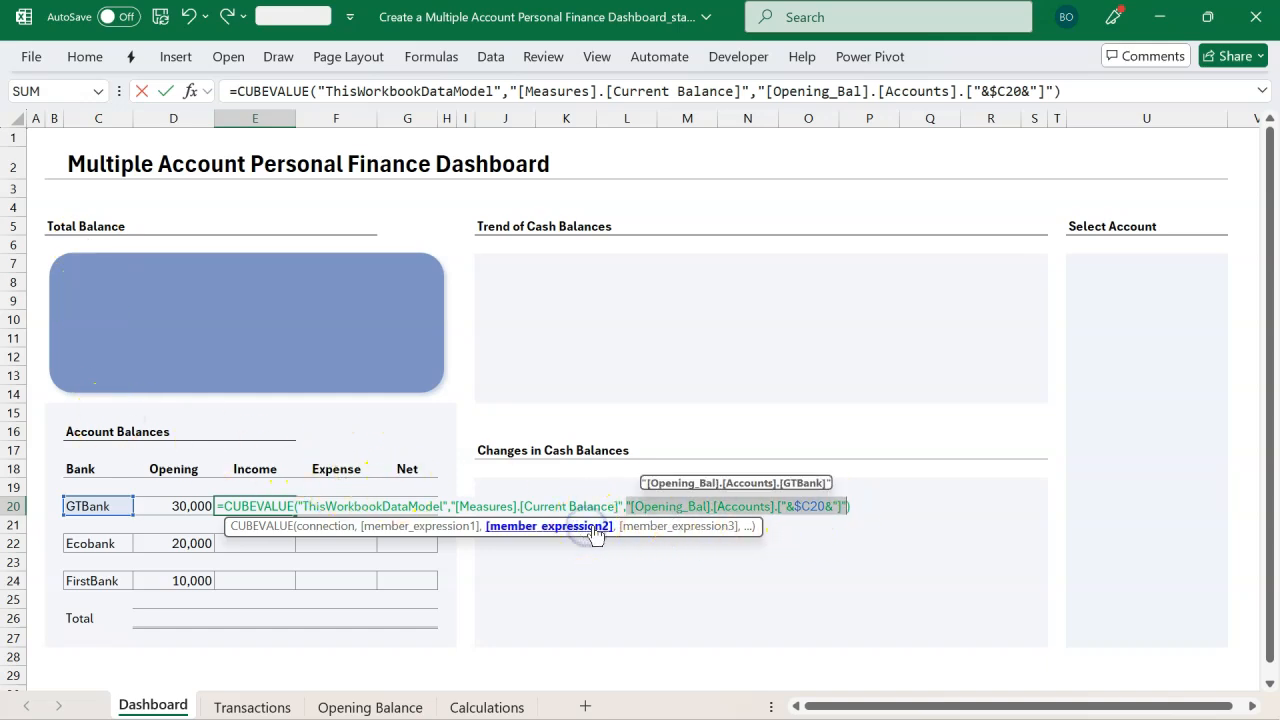
{"action": "left_click", "coordinate": [859, 508]}
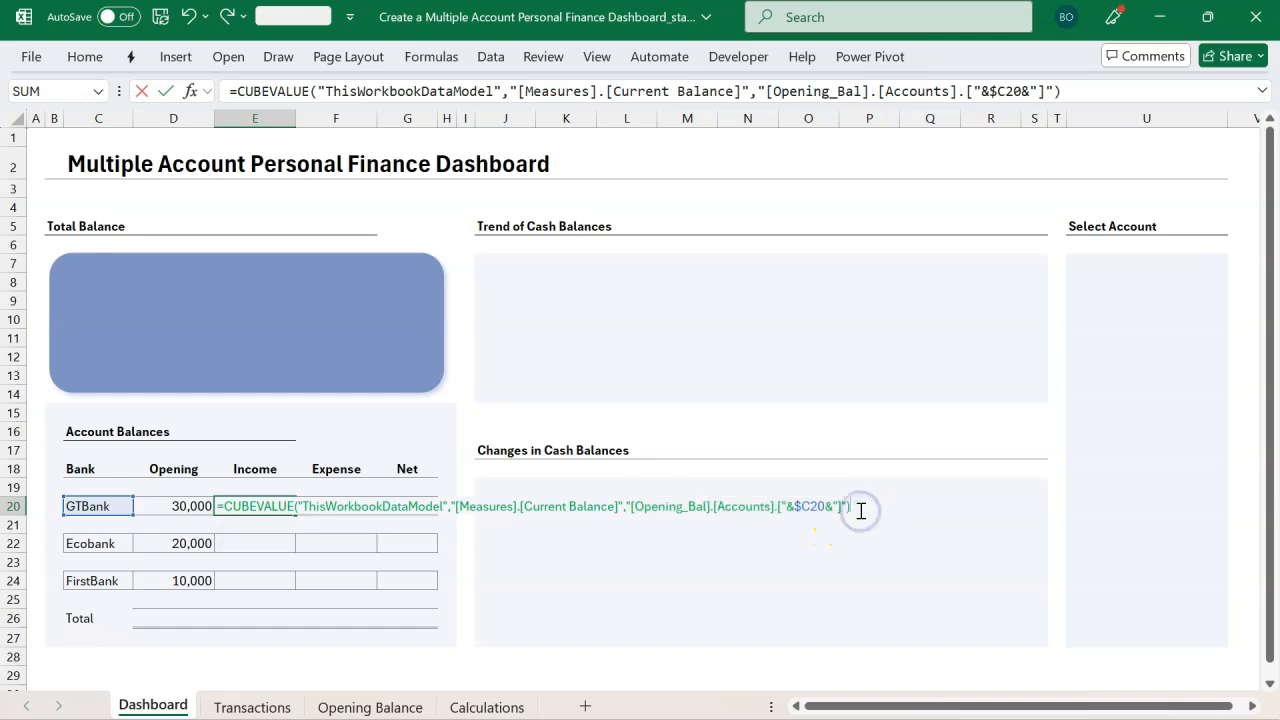
{"action": "key", "text": "BackSpace"}
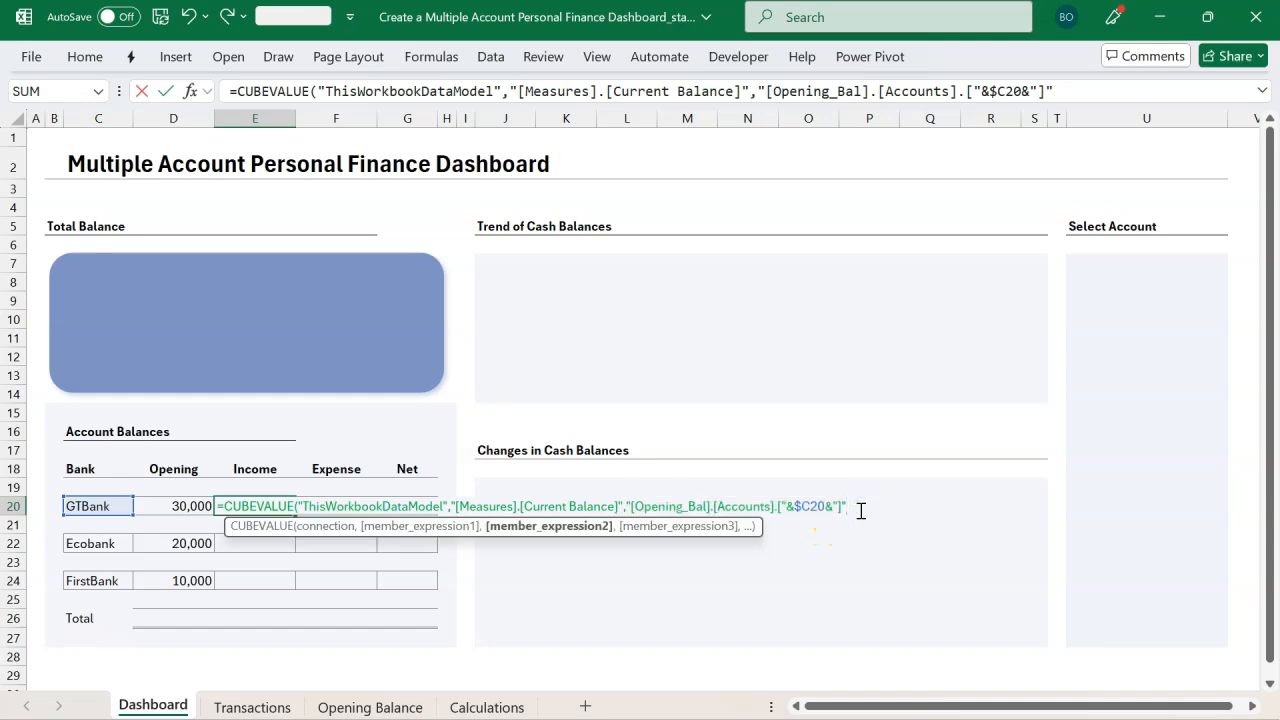
{"action": "type", "text": ","}
{"action": "left_click", "coordinate": [606, 497]}
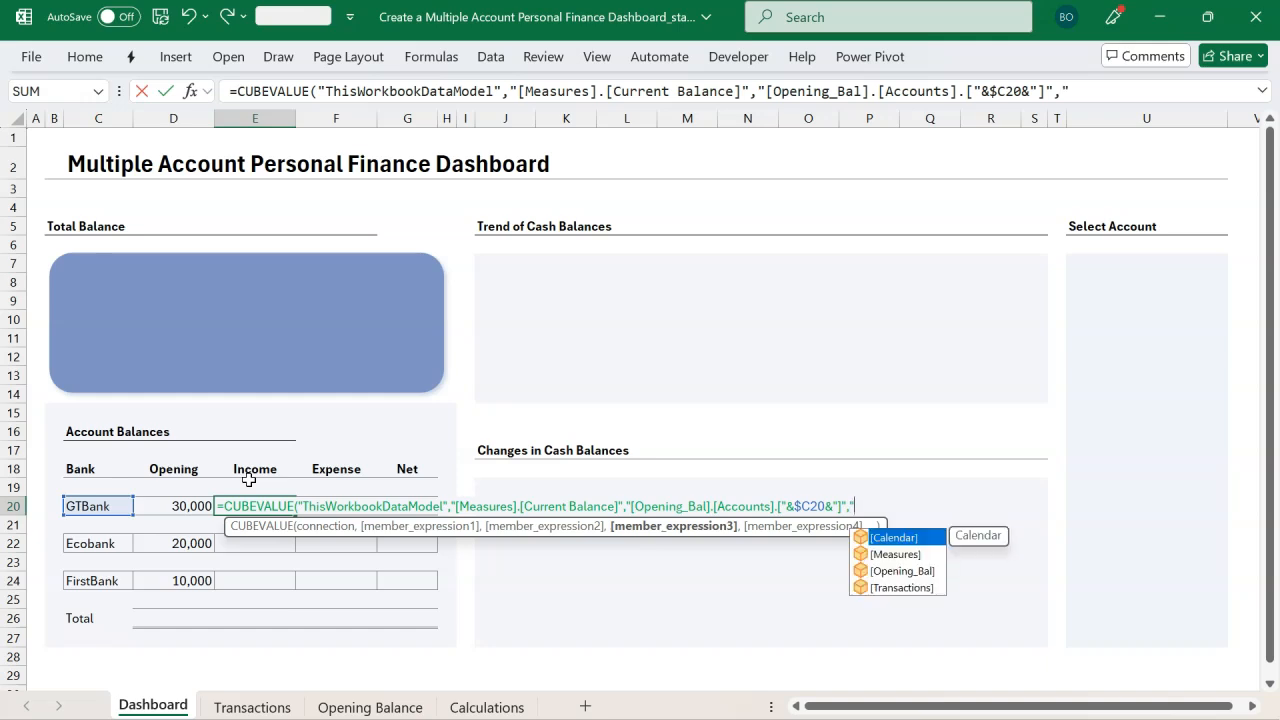
{"action": "key", "text": "Down"}
{"action": "key", "text": "Down"}
{"action": "key", "text": "Down"}
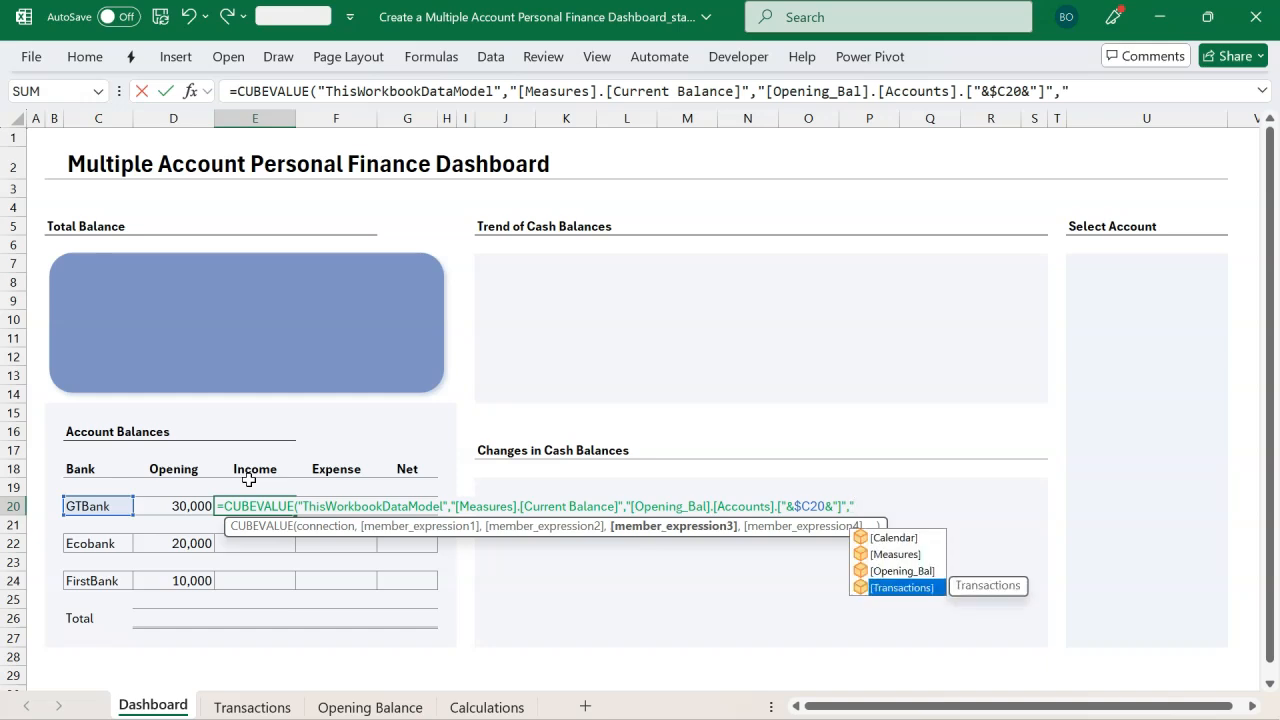
{"action": "key", "text": "Tab"}
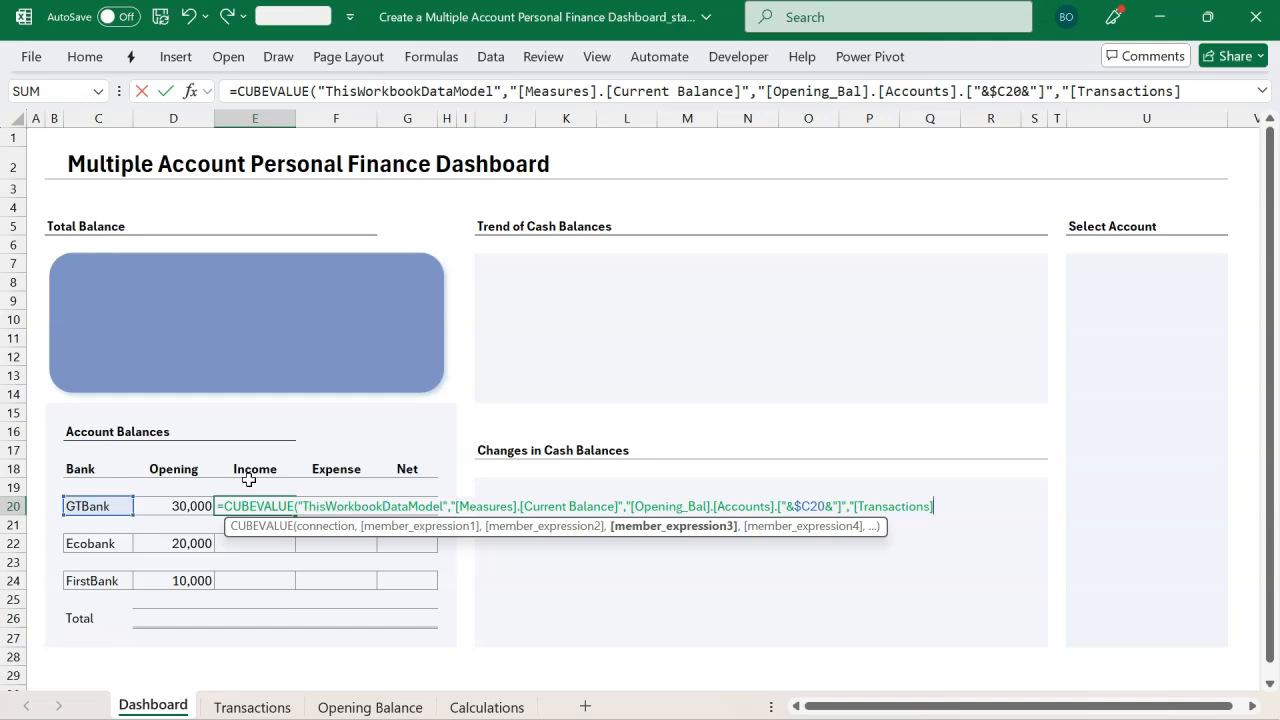
{"action": "type", "text": "."}
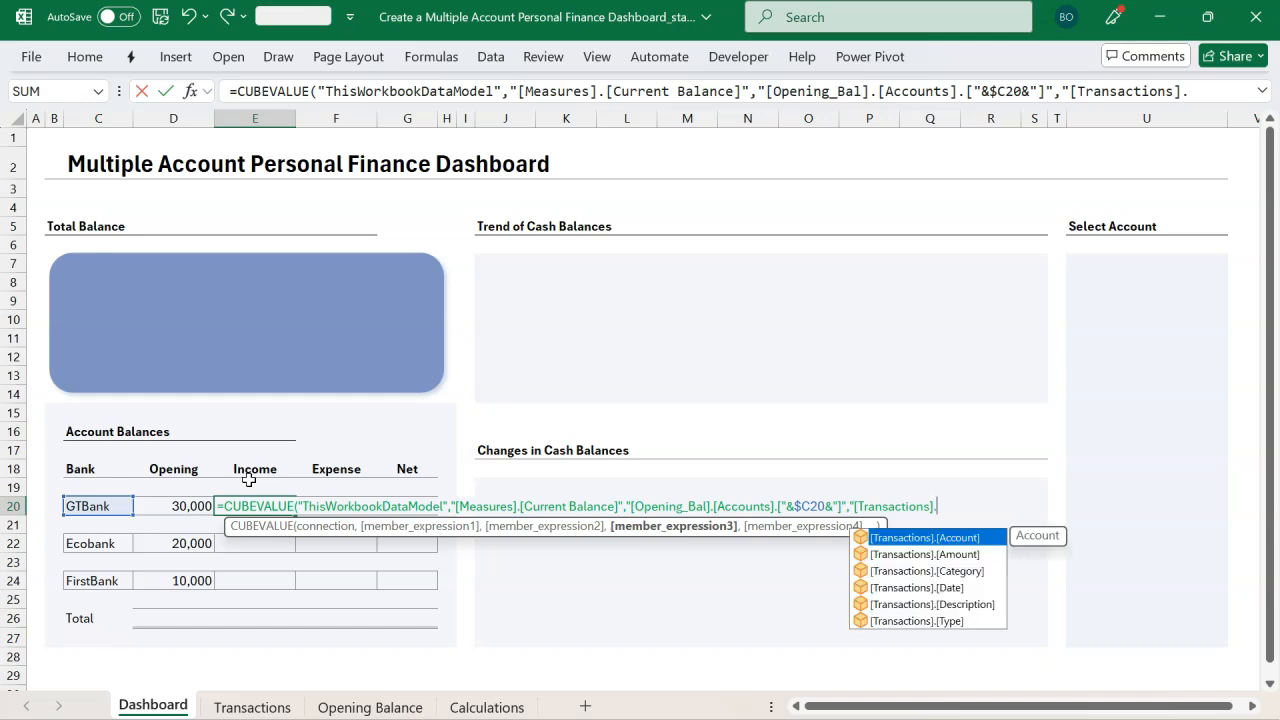
{"action": "key", "text": "Down"}
{"action": "key", "text": "Down"}
{"action": "key", "text": "Down"}
{"action": "key", "text": "Down"}
{"action": "key", "text": "Down"}
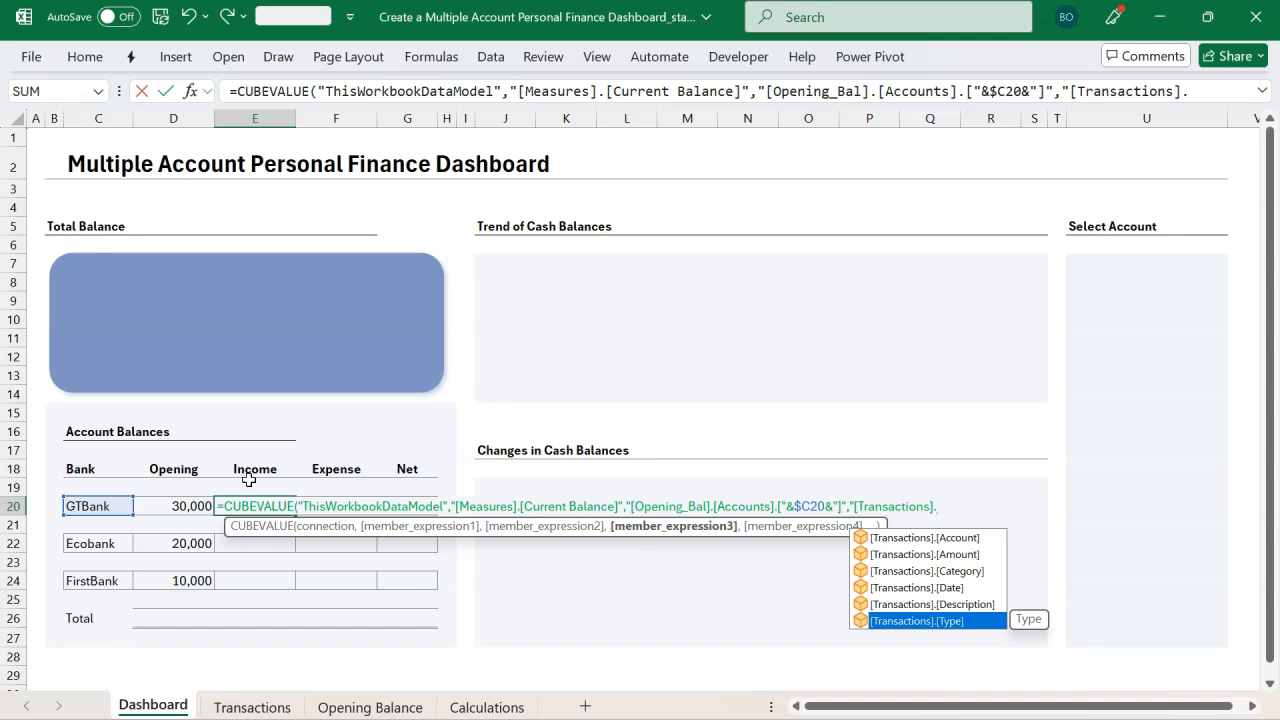
{"action": "key", "text": "Tab"}
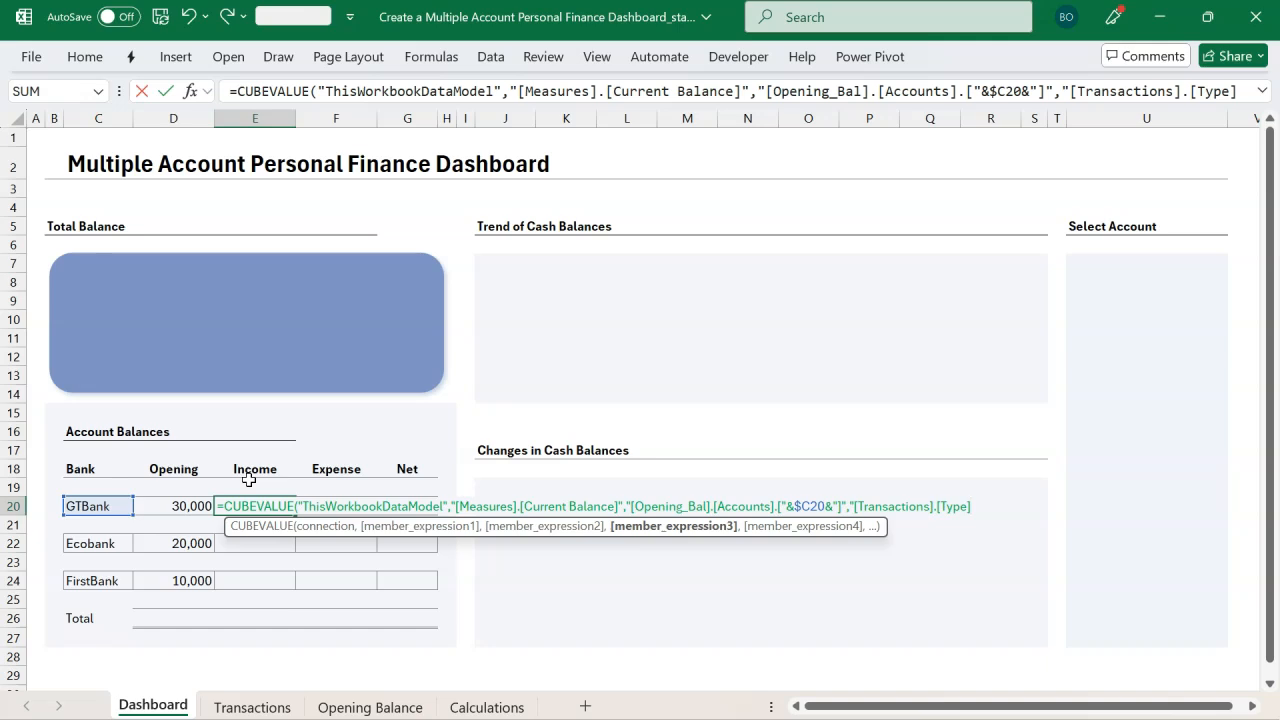
Step: Finish E20's third member expression as [Transactions].[Type].["&E$18&"], close the CUBEVALUE formula and commit it
{"action": "type", "text": "."}
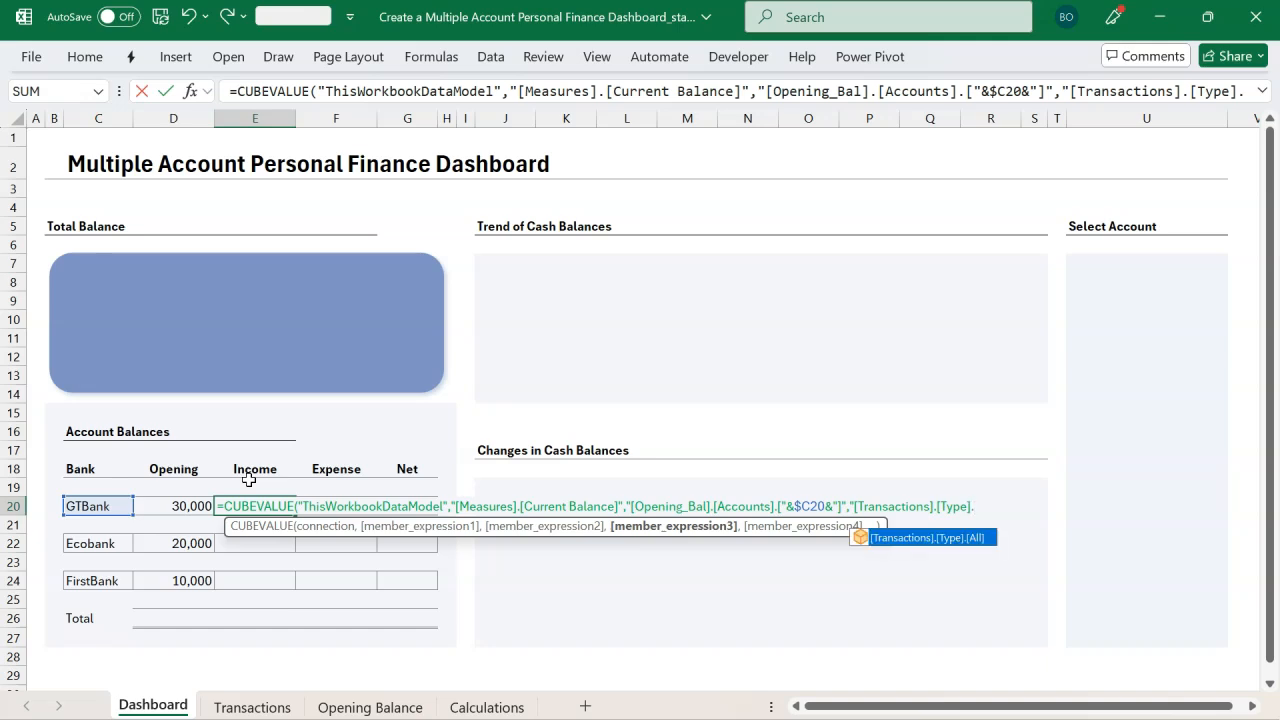
{"action": "type", "text": "["}
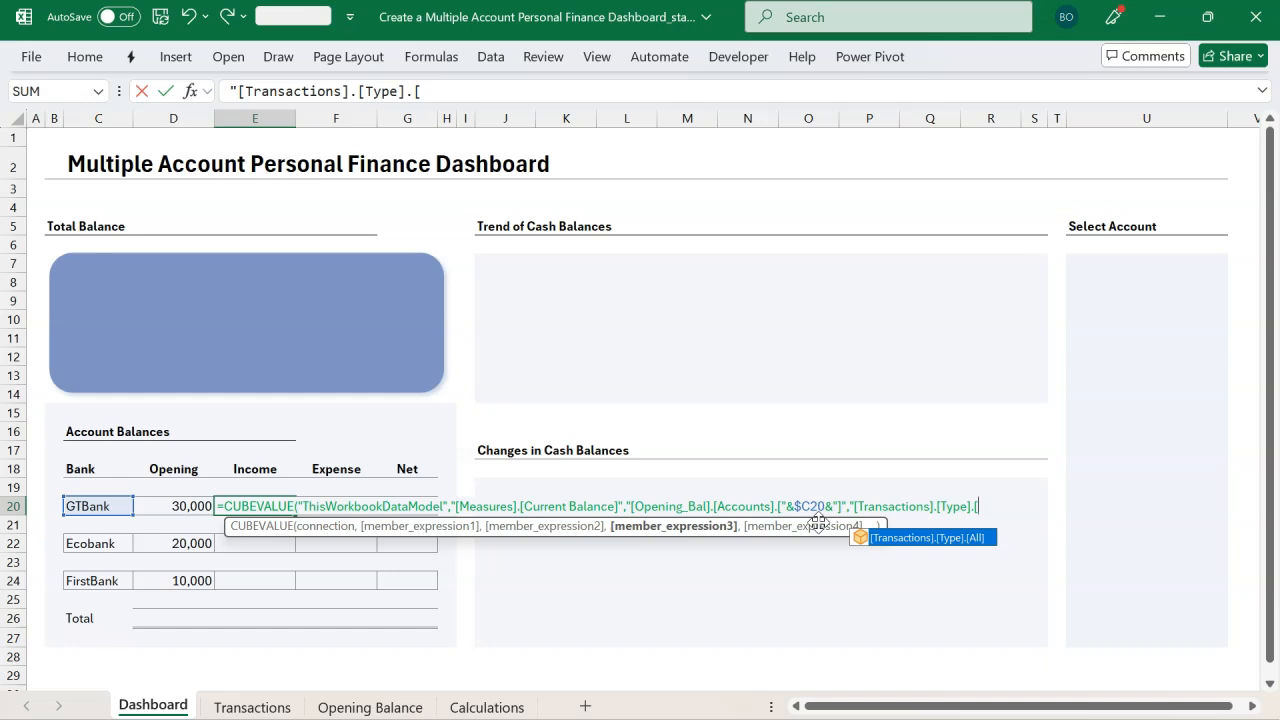
{"action": "type", "text": "\"&E18"}
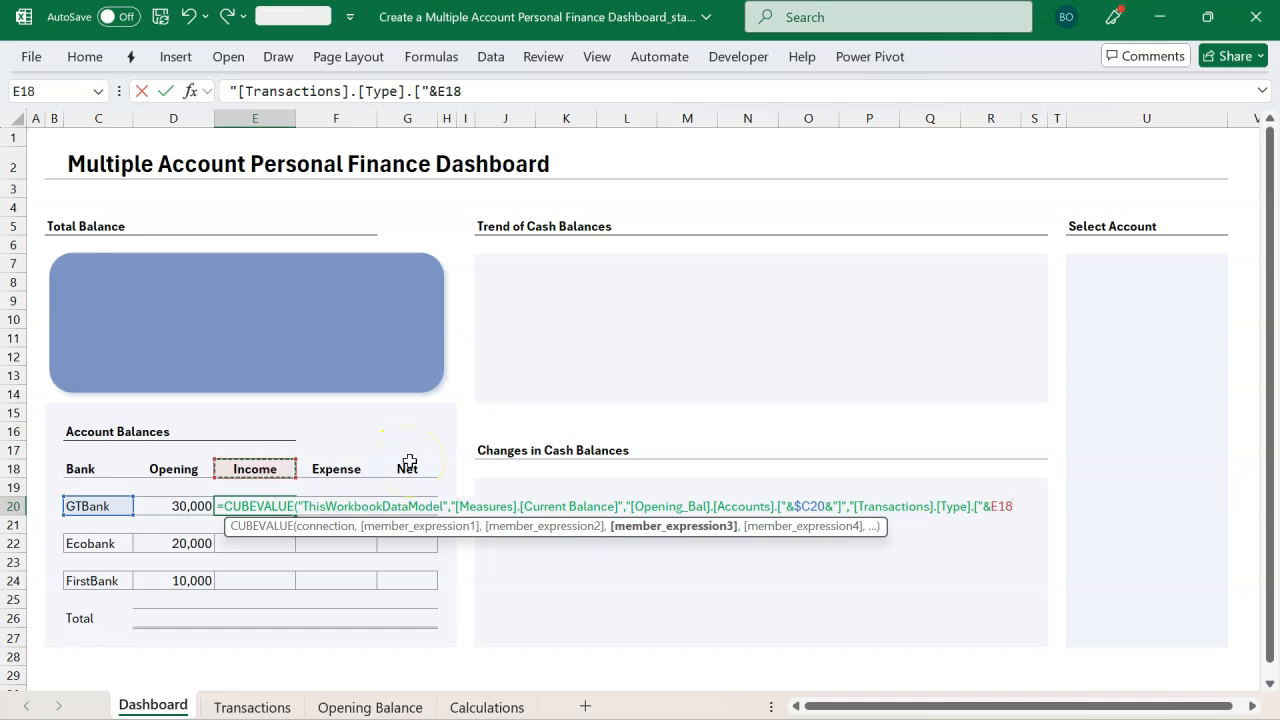
{"action": "left_click", "coordinate": [1001, 507]}
{"action": "left_click", "coordinate": [1036, 506]}
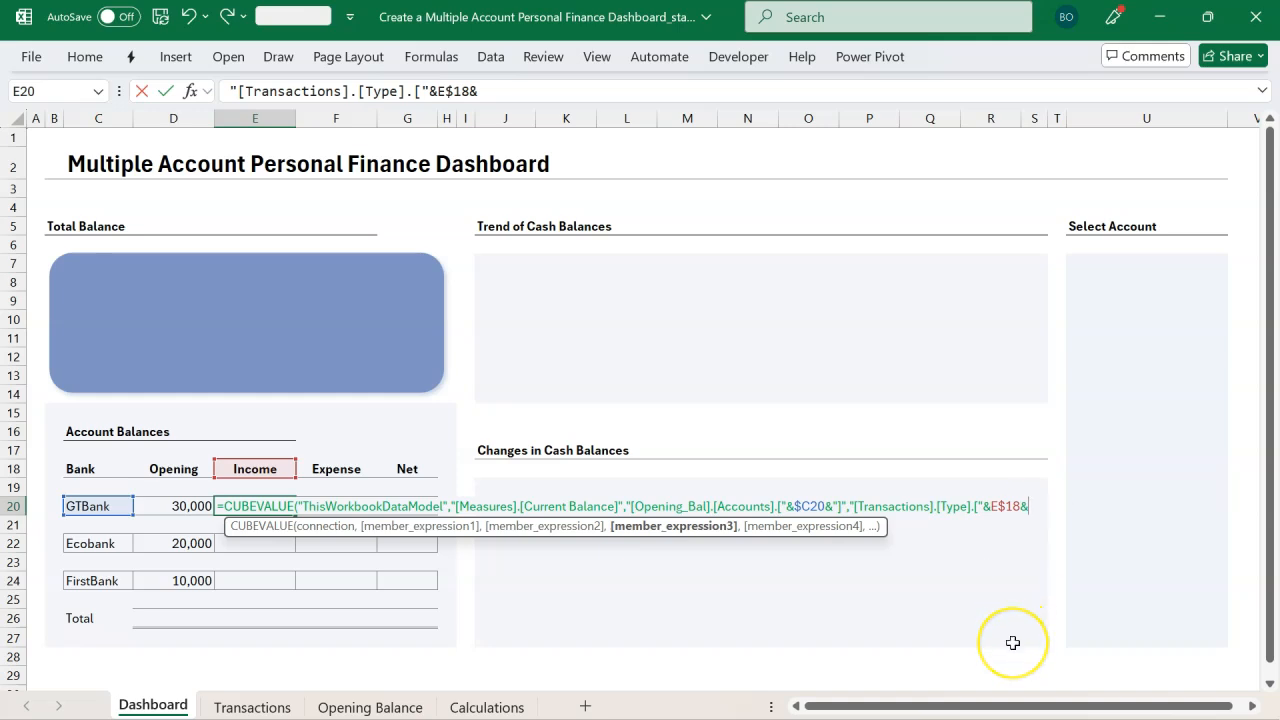
{"action": "type", "text": "\""}
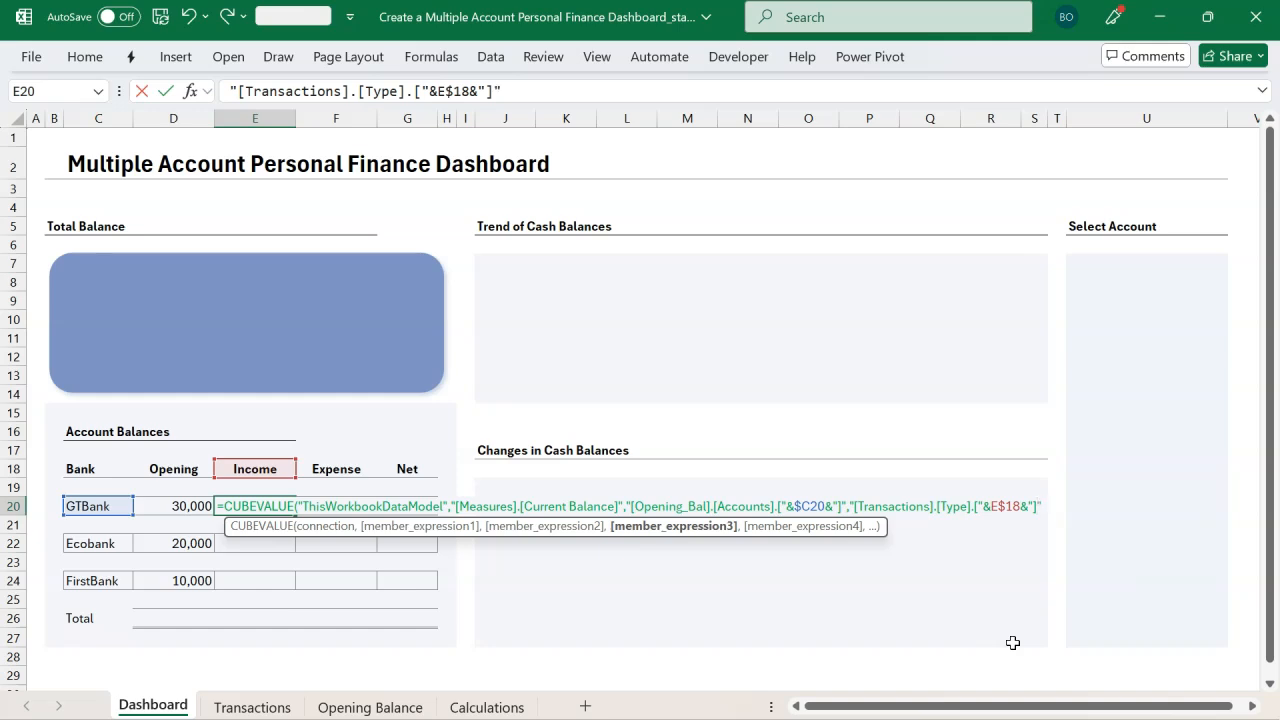
{"action": "type", "text": ")"}
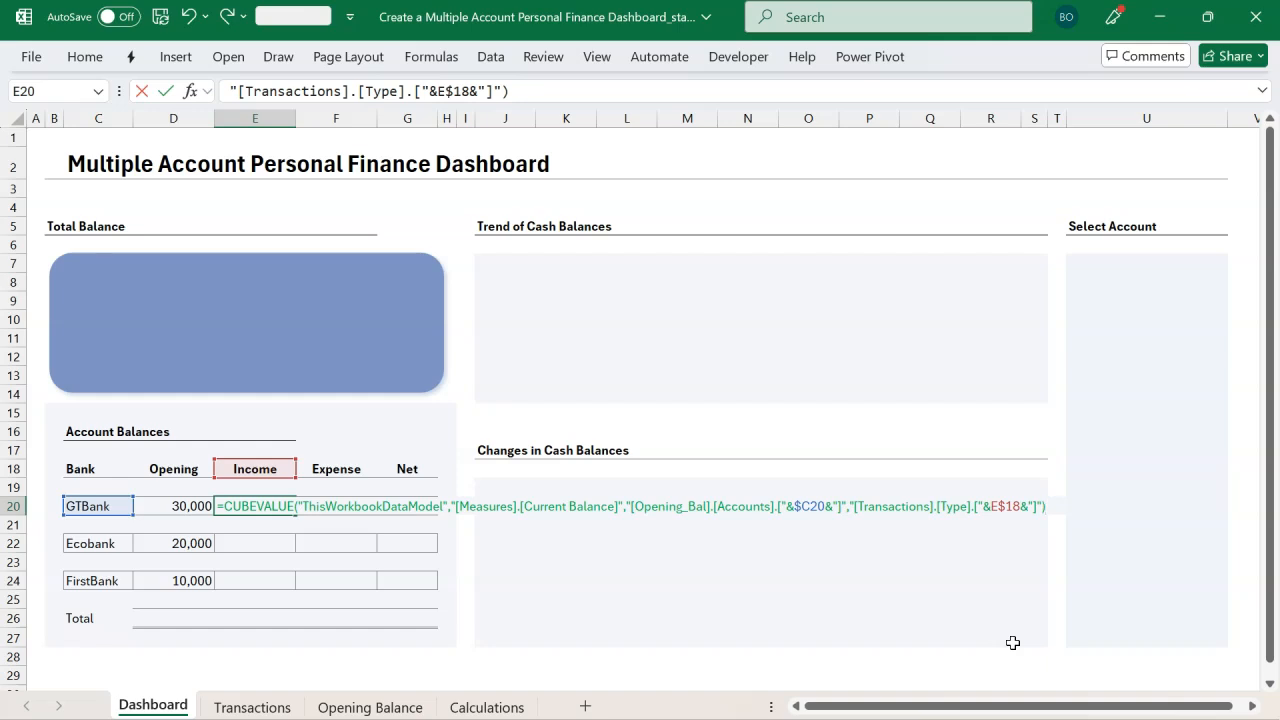
{"action": "left_click", "coordinate": [427, 507]}
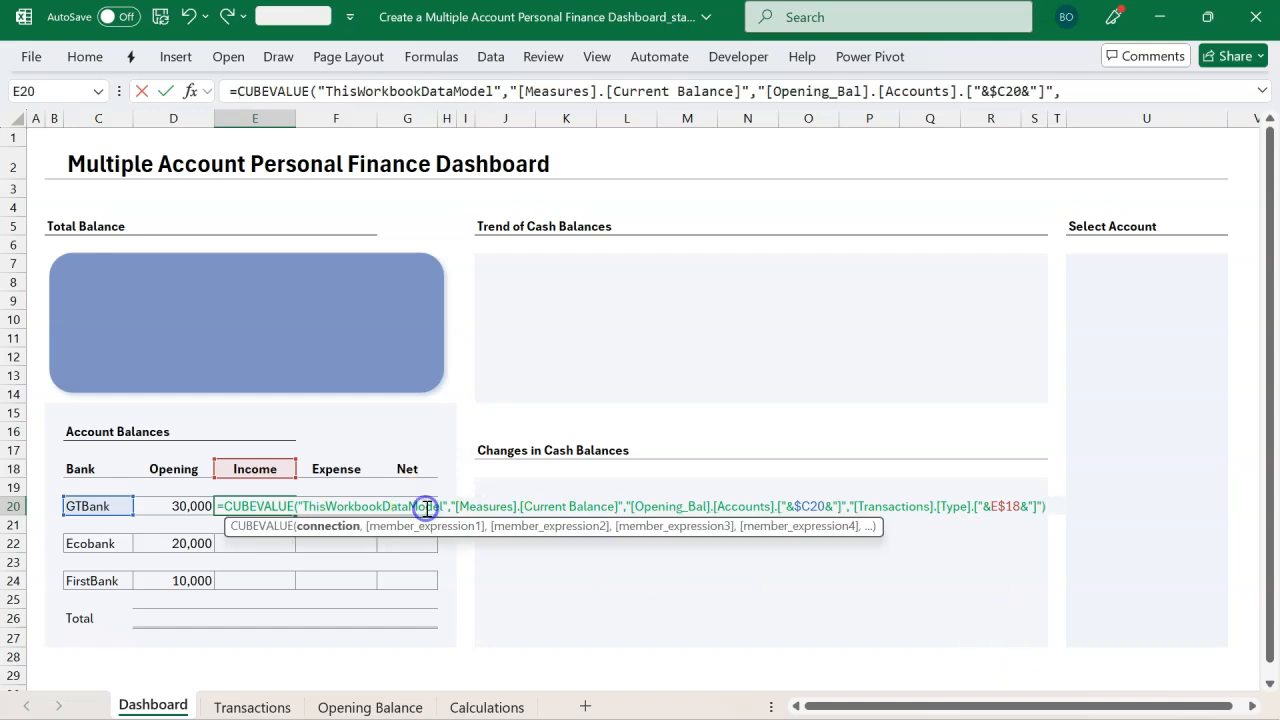
{"action": "left_click", "coordinate": [345, 526]}
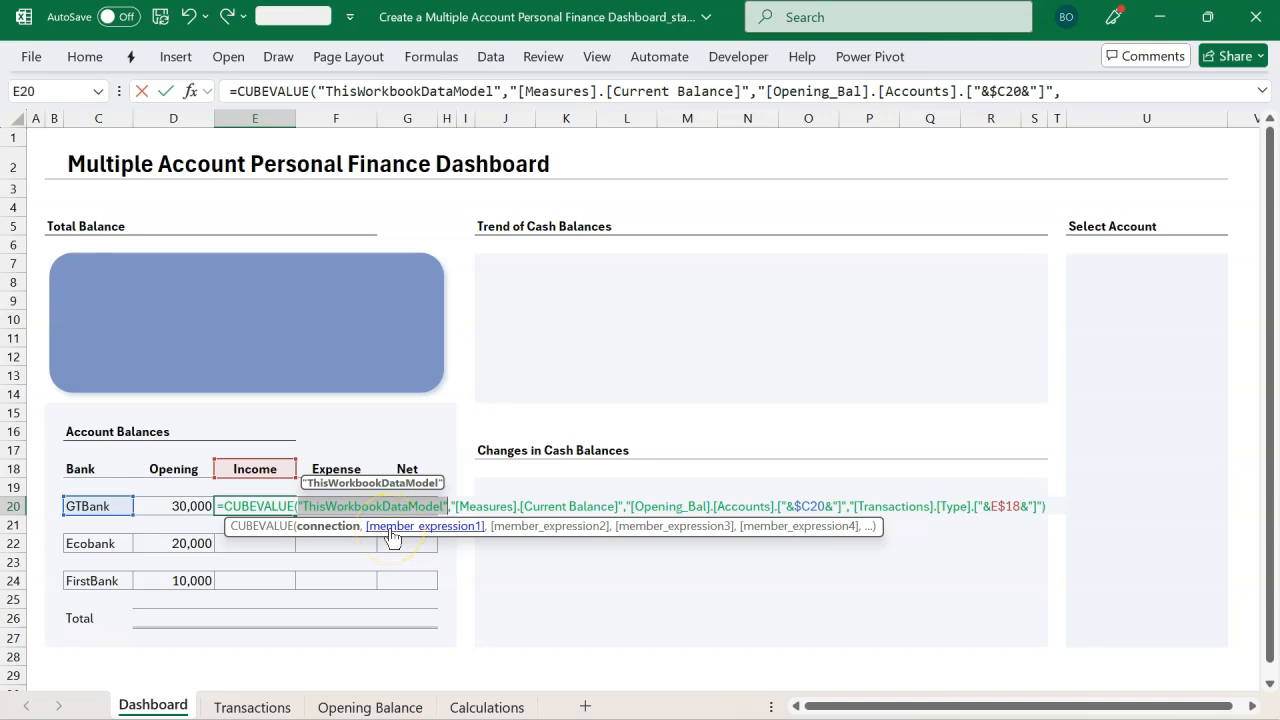
{"action": "left_click", "coordinate": [391, 537]}
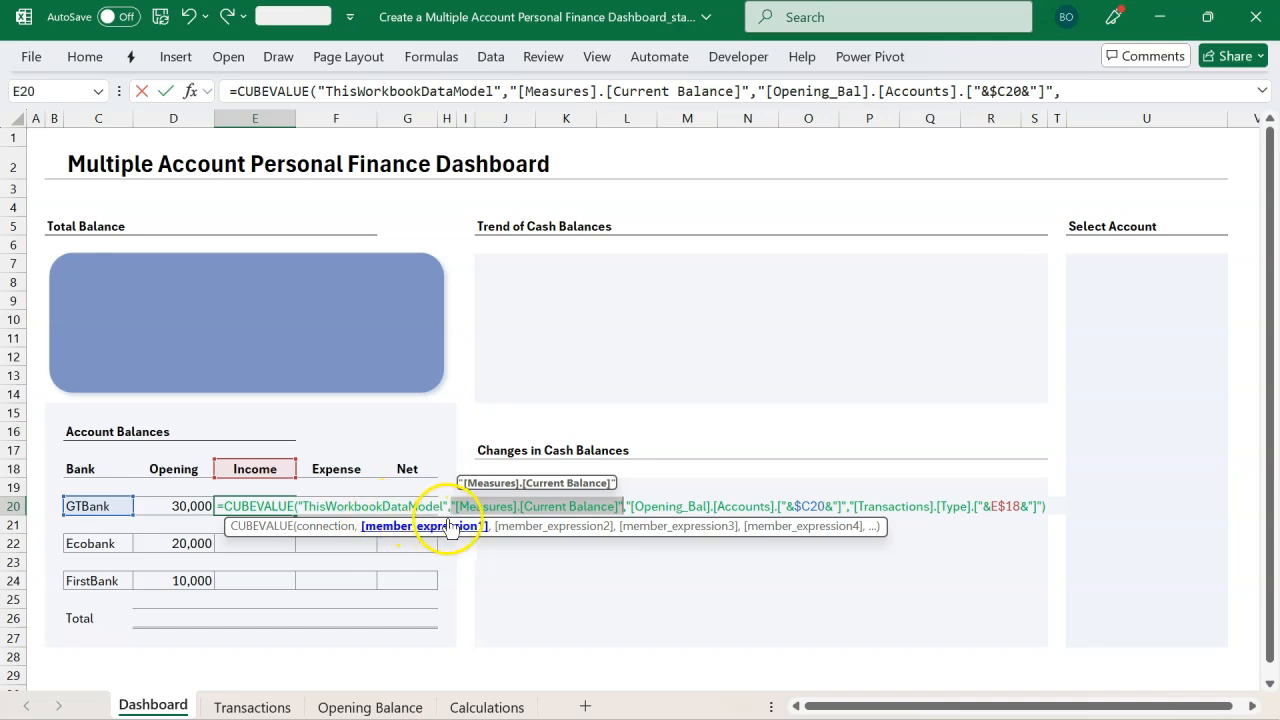
{"action": "left_click", "coordinate": [510, 527]}
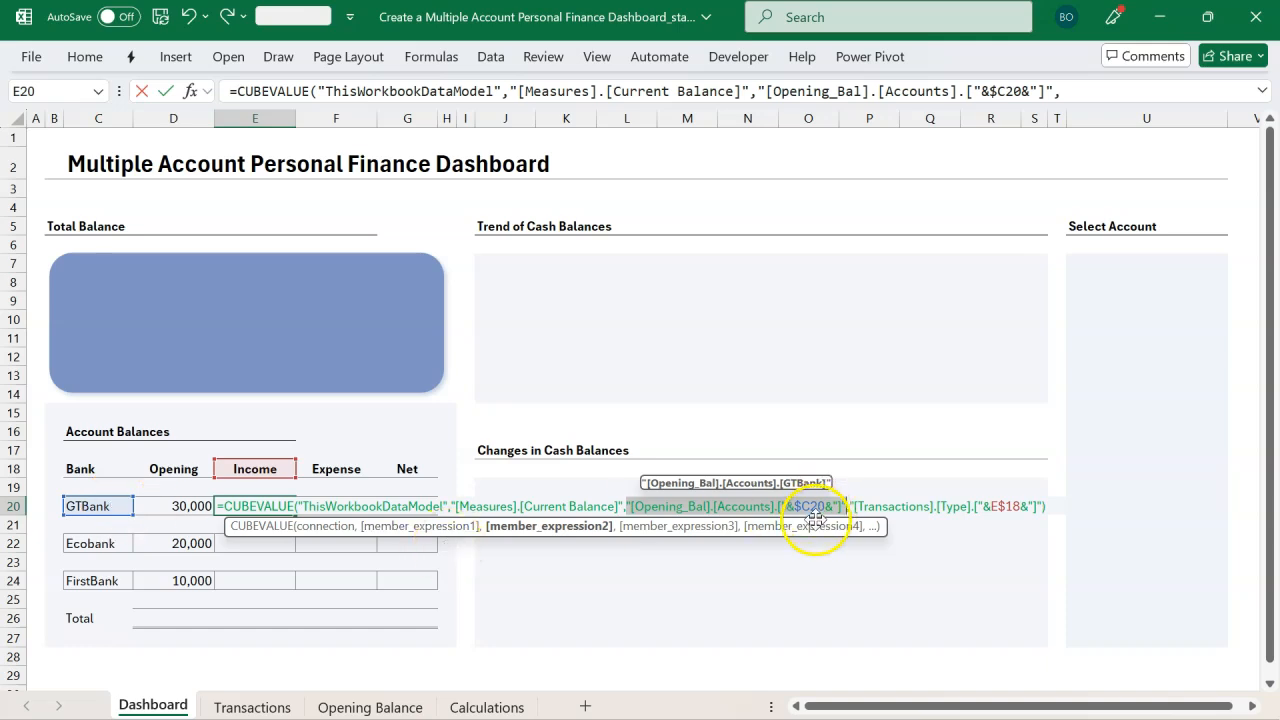
{"action": "left_click", "coordinate": [695, 527]}
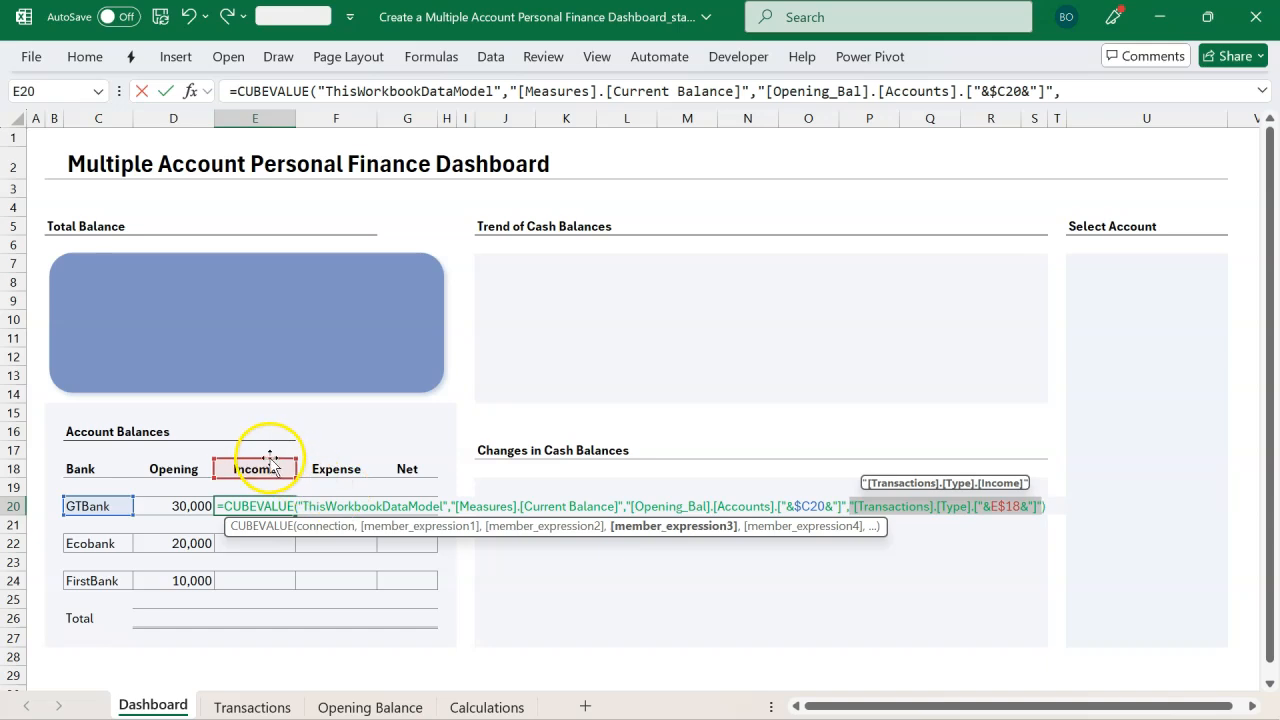
{"action": "key", "text": "Return"}
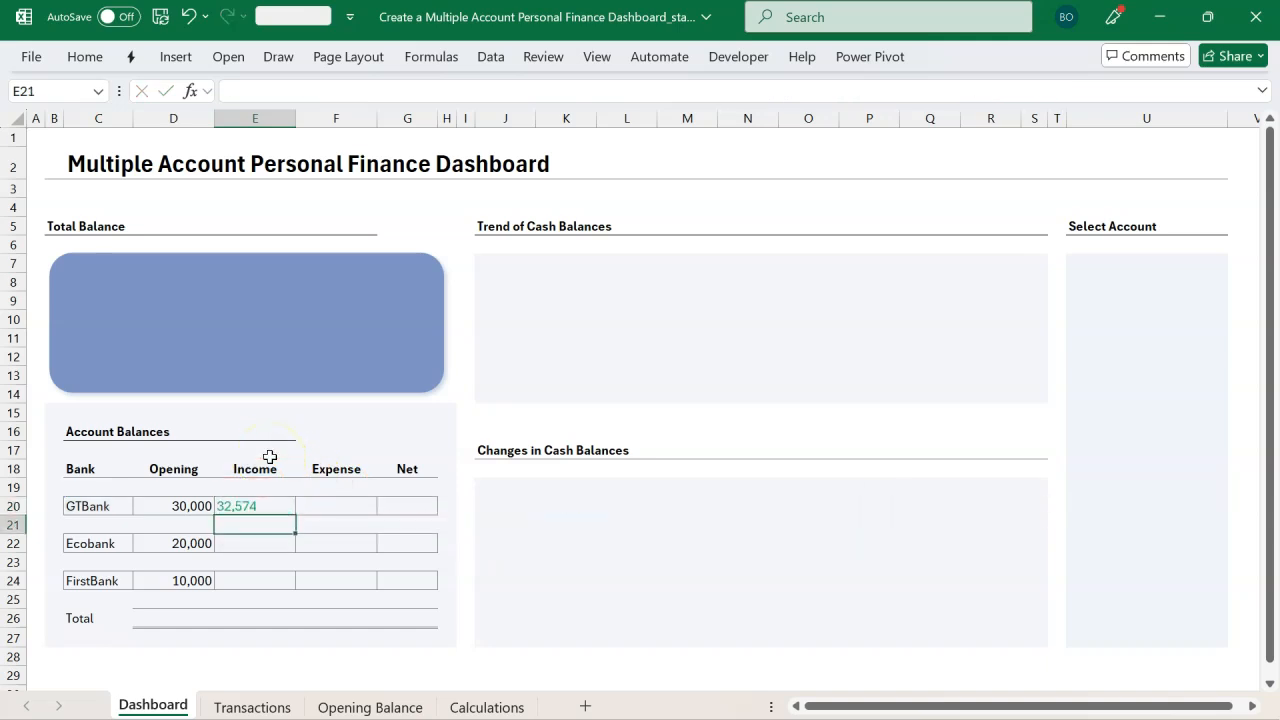
Step: Set E20's font colour to Automatic
{"action": "left_click", "coordinate": [246, 504]}
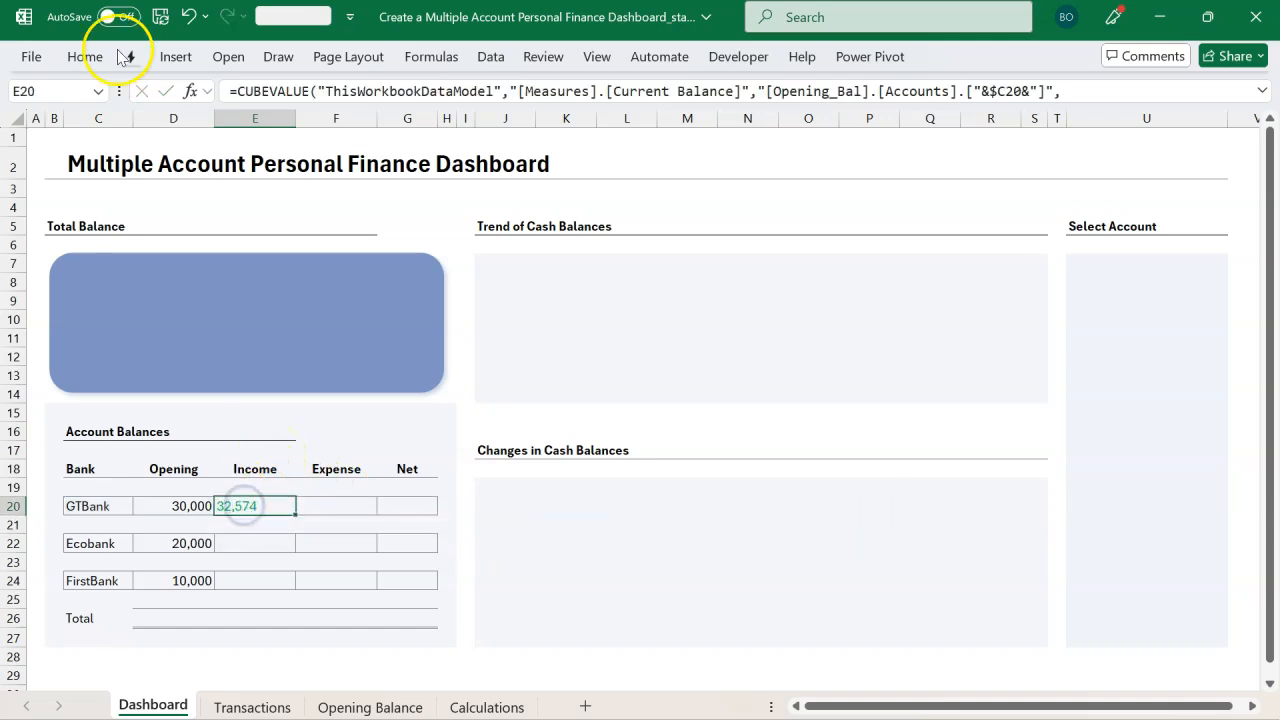
{"action": "left_click", "coordinate": [85, 57]}
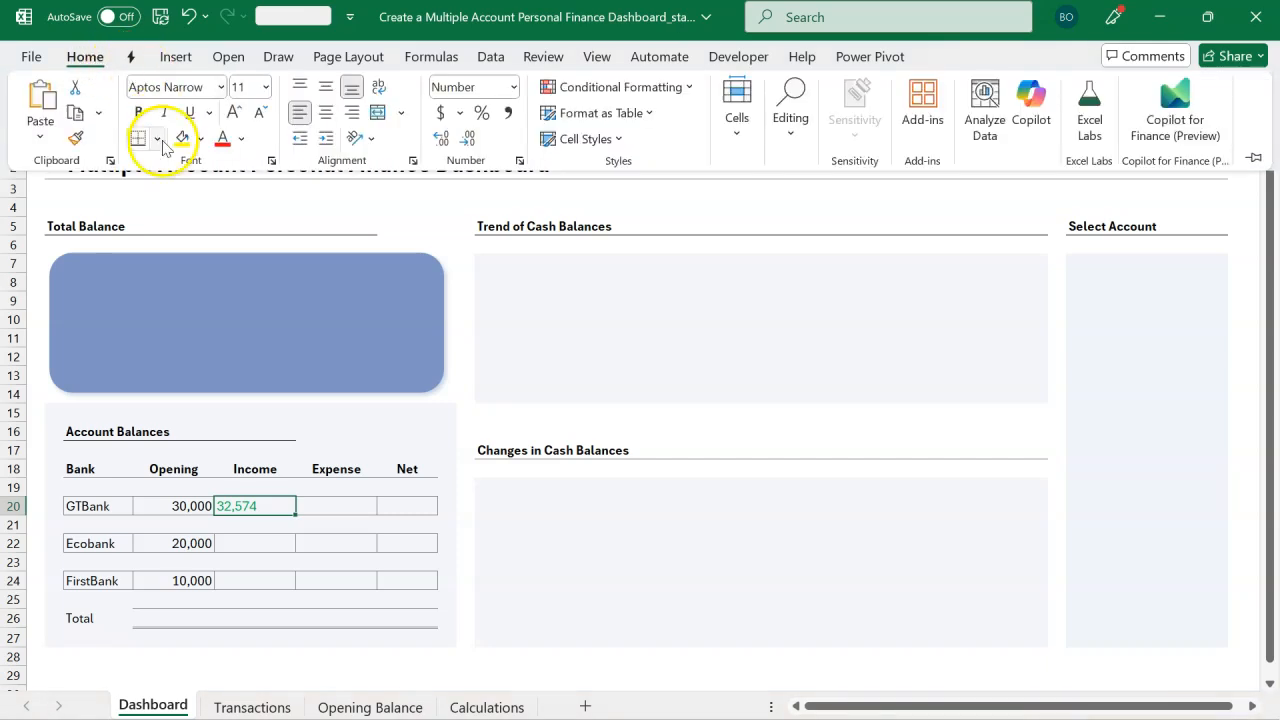
{"action": "left_click", "coordinate": [241, 138]}
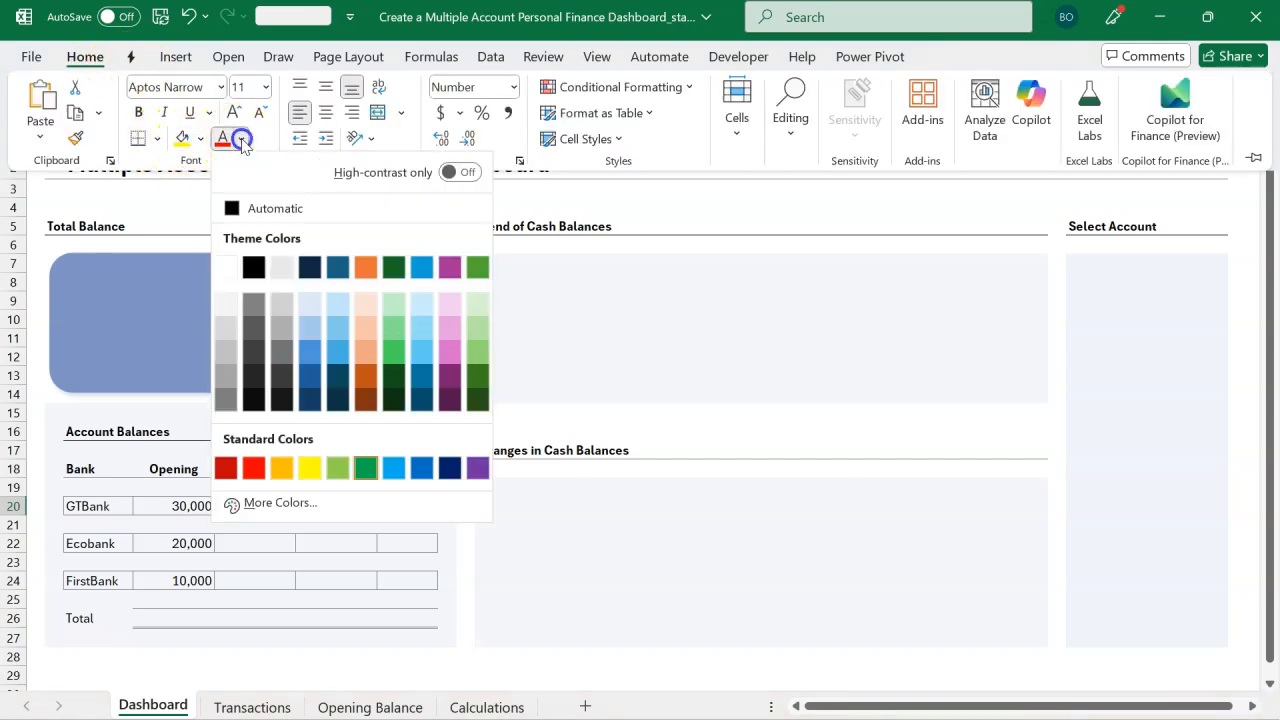
{"action": "left_click", "coordinate": [251, 207]}
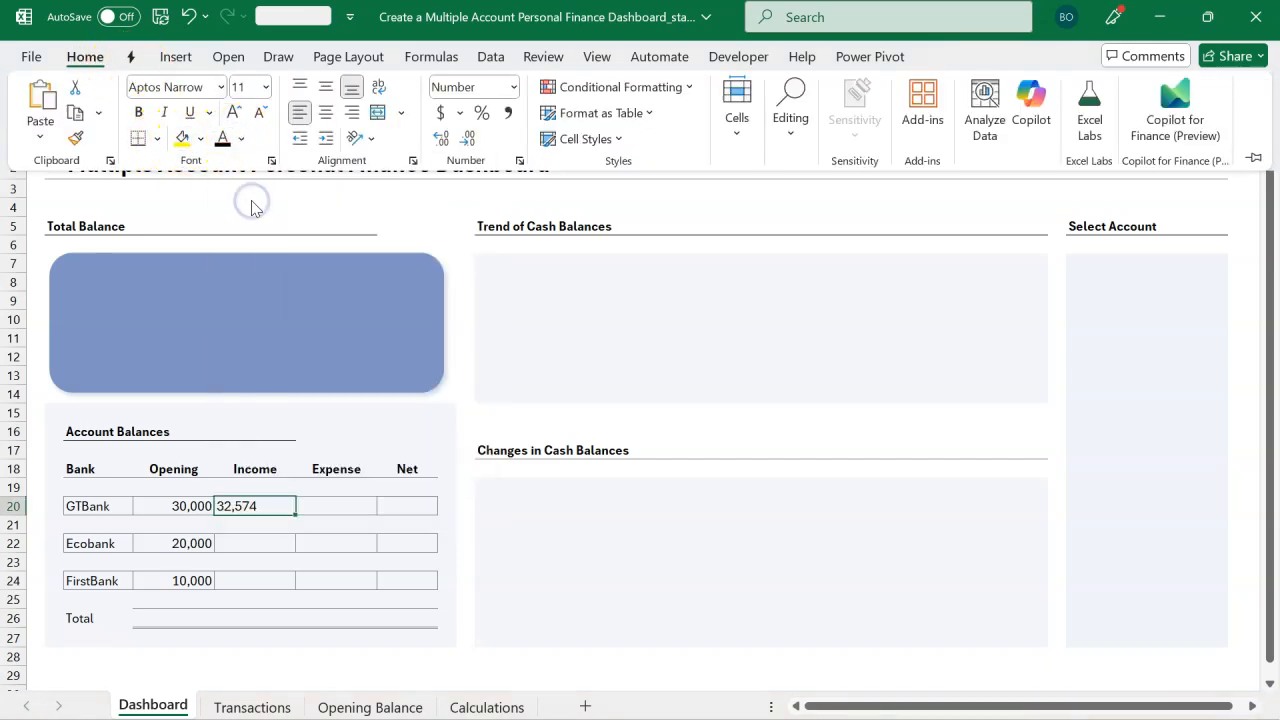
{"action": "left_click", "coordinate": [352, 114]}
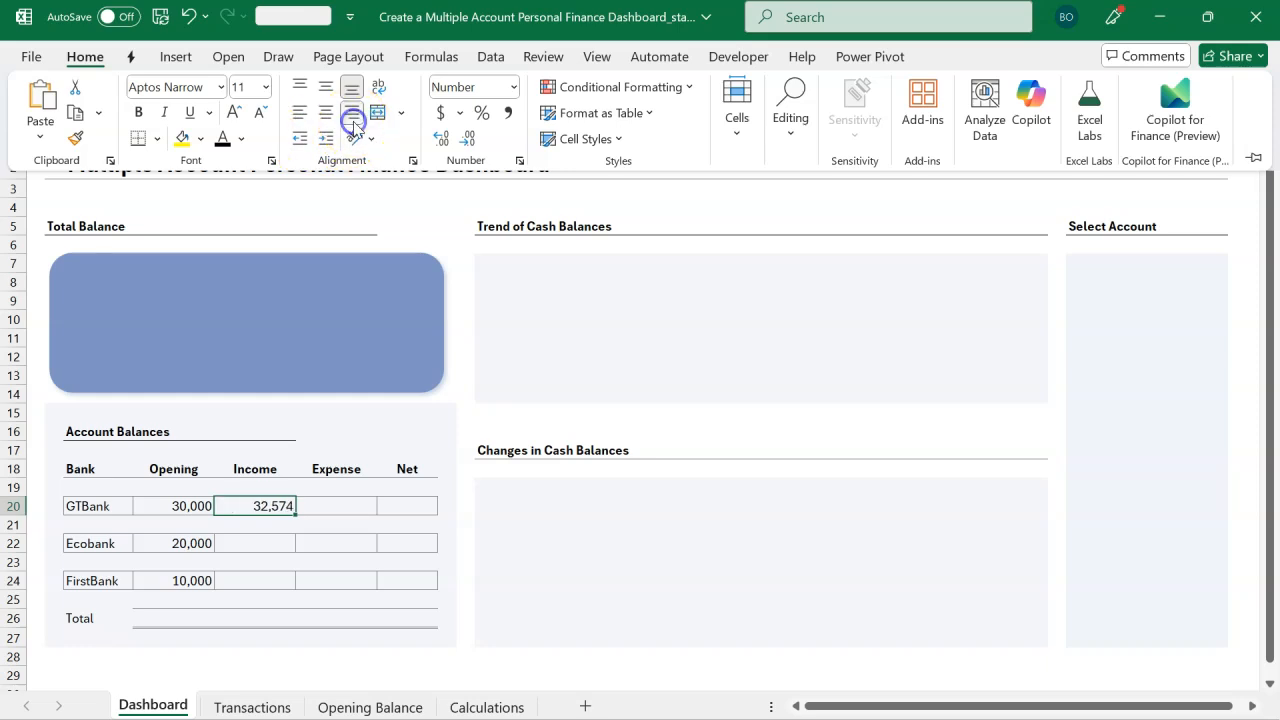
{"action": "left_click", "coordinate": [299, 112]}
Step: Inspect each argument of E20's CUBEVALUE formula in edit mode
{"action": "left_click", "coordinate": [256, 502]}
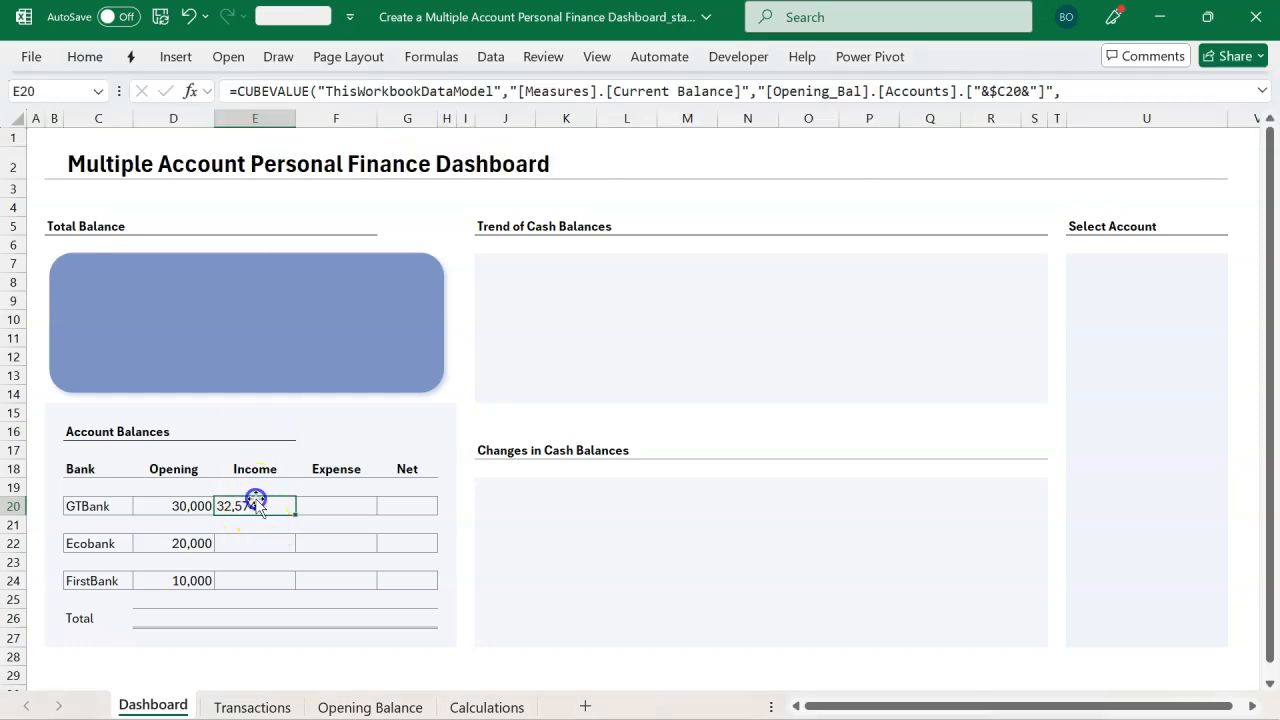
{"action": "double_click", "coordinate": [250, 507]}
{"action": "left_click", "coordinate": [320, 527]}
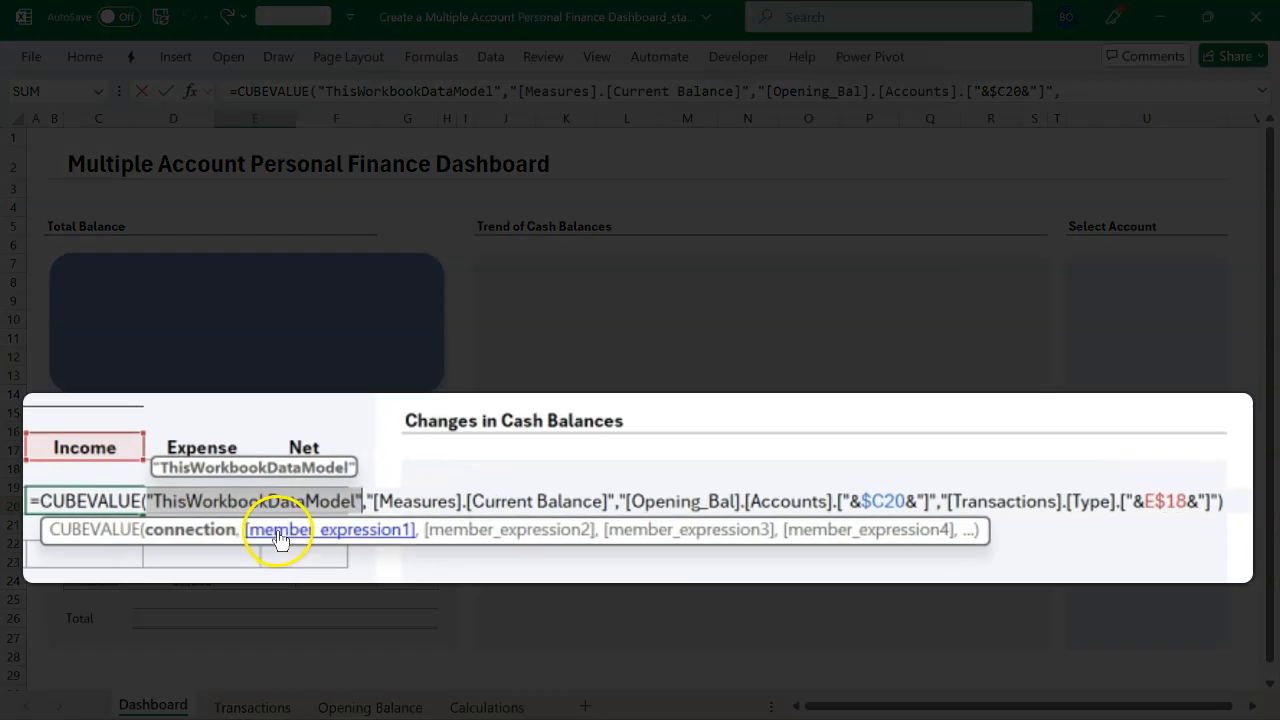
{"action": "left_click", "coordinate": [400, 527]}
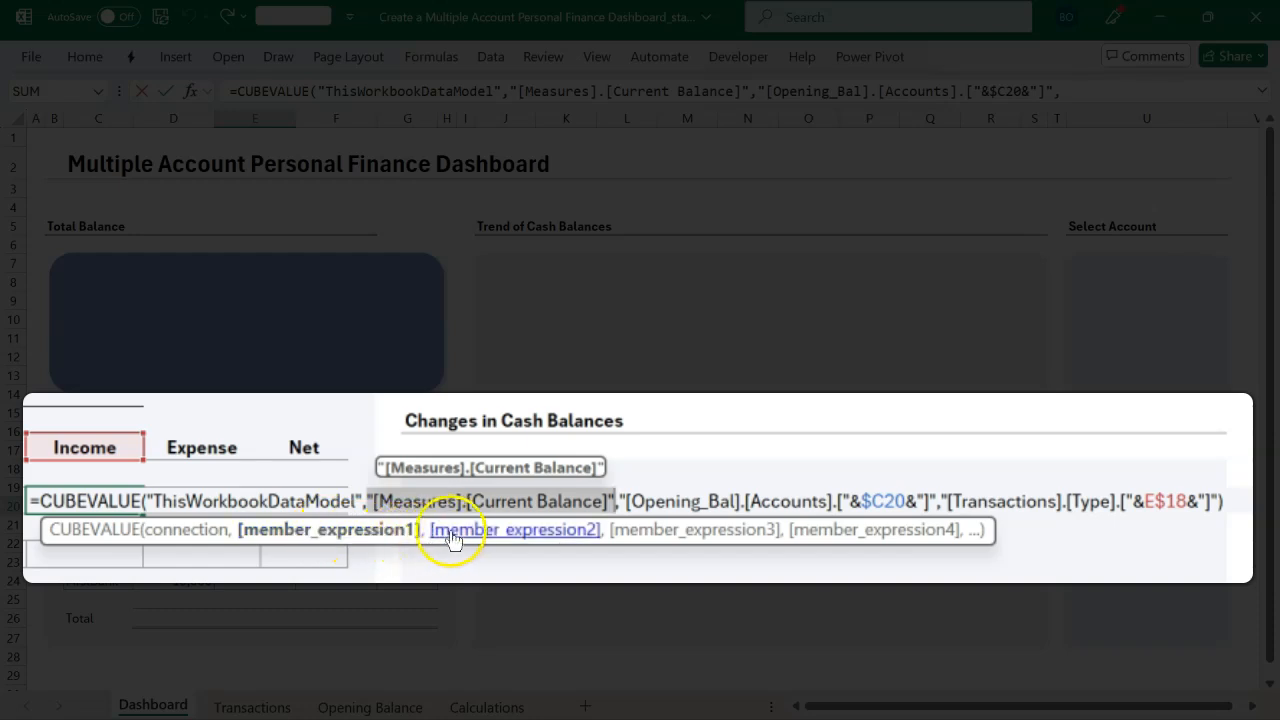
{"action": "left_click", "coordinate": [486, 532]}
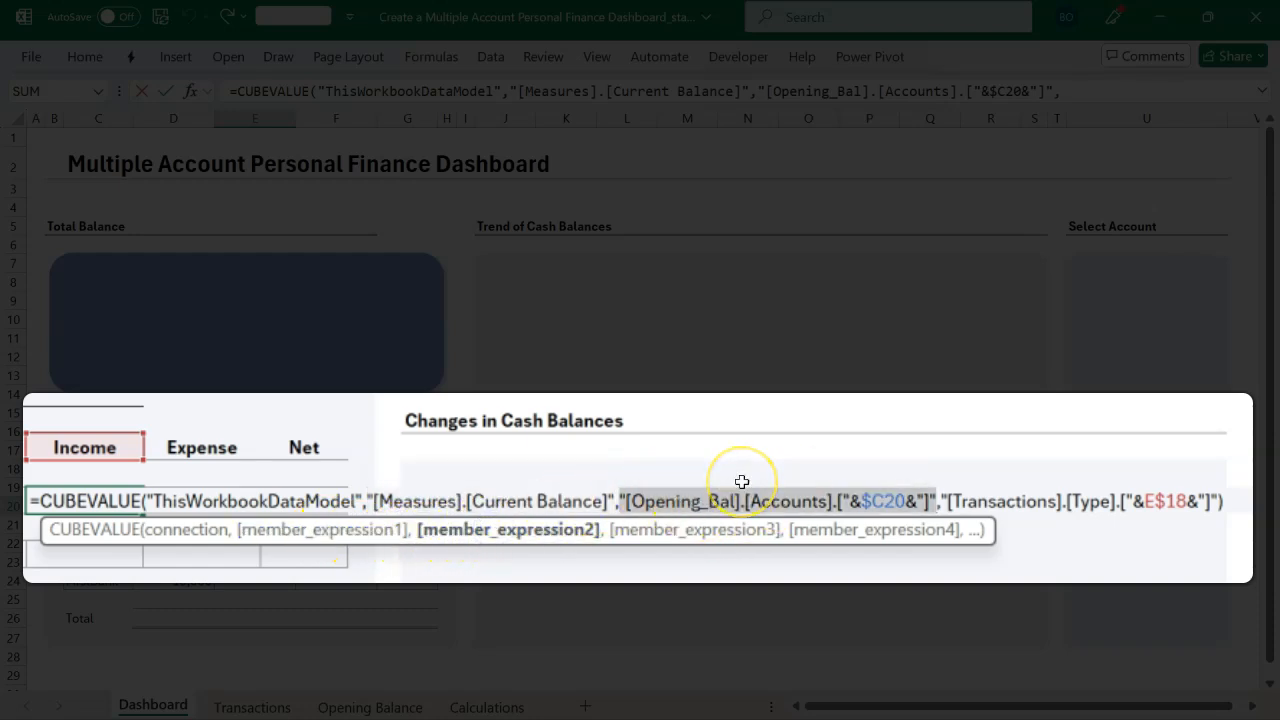
{"action": "left_click", "coordinate": [706, 533]}
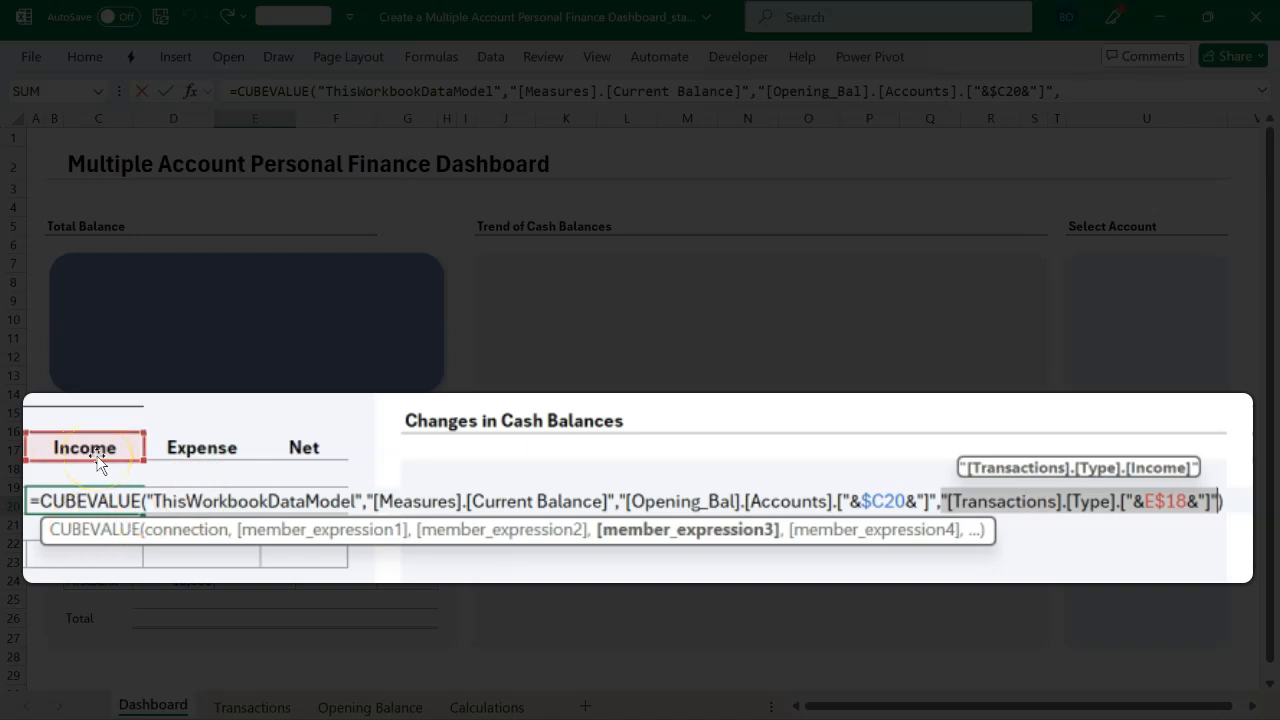
{"action": "key", "text": "Return"}
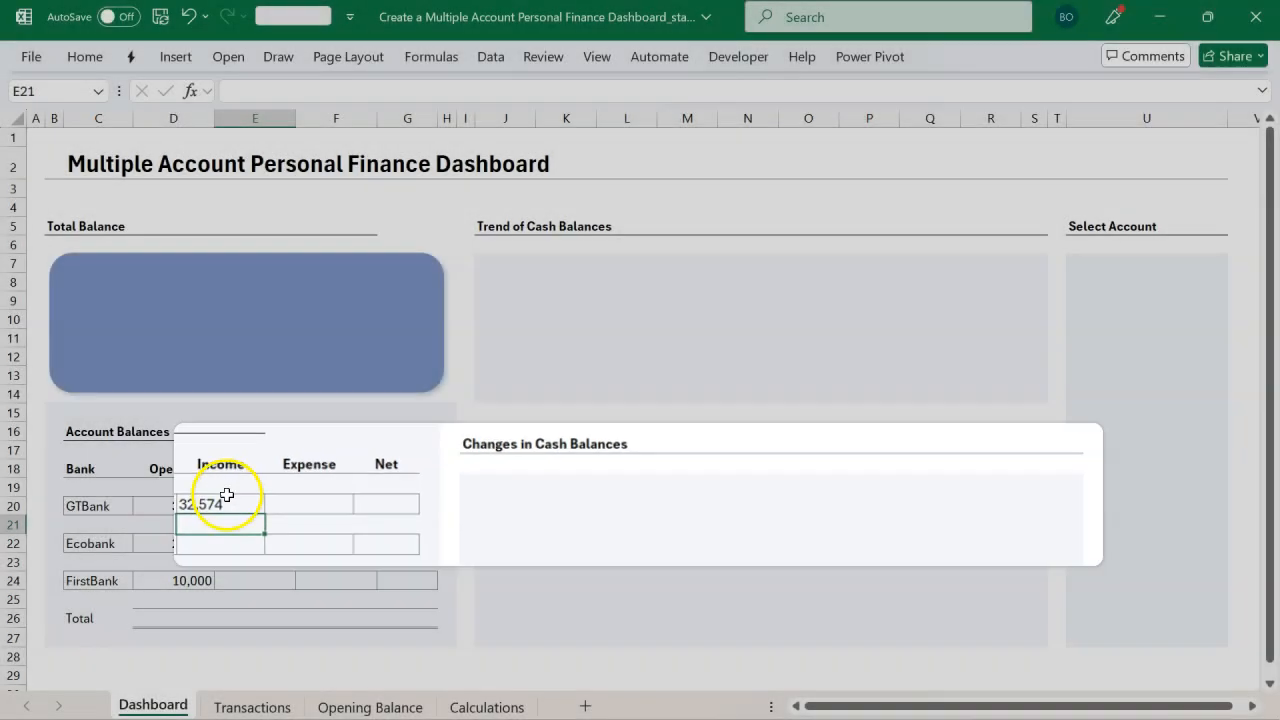
Step: Right-align the Income value in E20
{"action": "left_click", "coordinate": [260, 506]}
{"action": "left_click", "coordinate": [90, 55]}
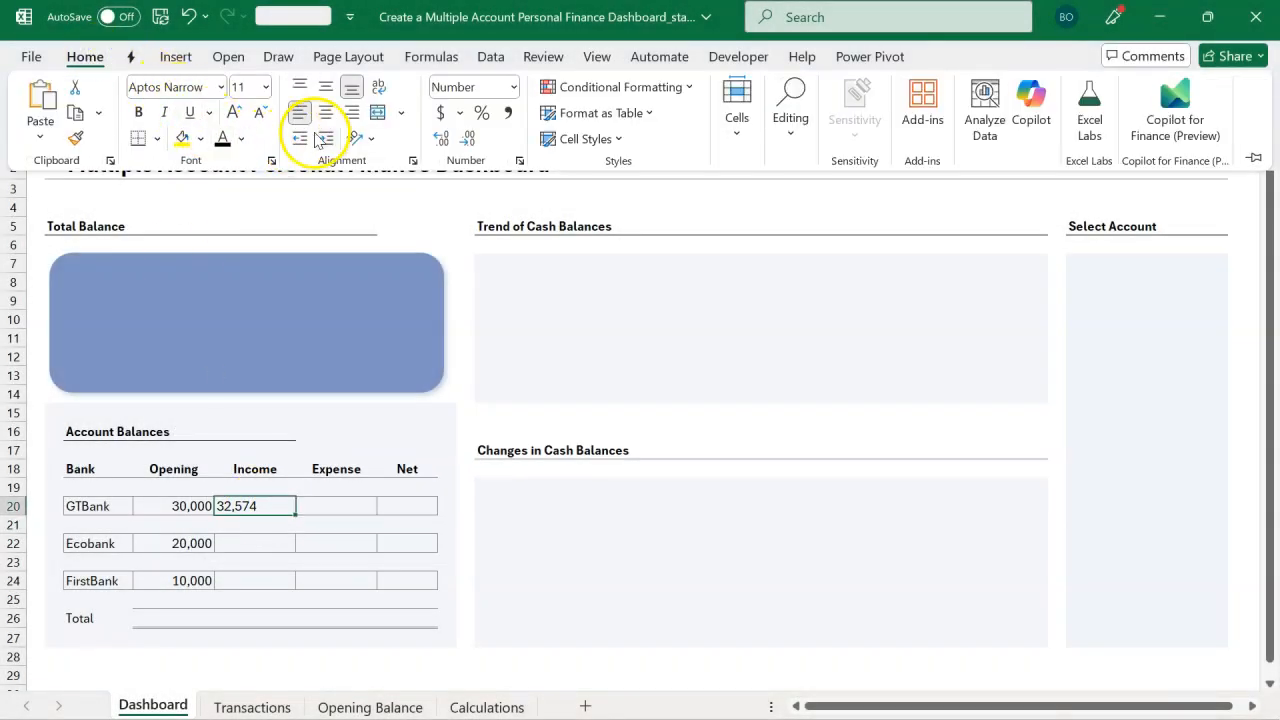
{"action": "left_click", "coordinate": [352, 119]}
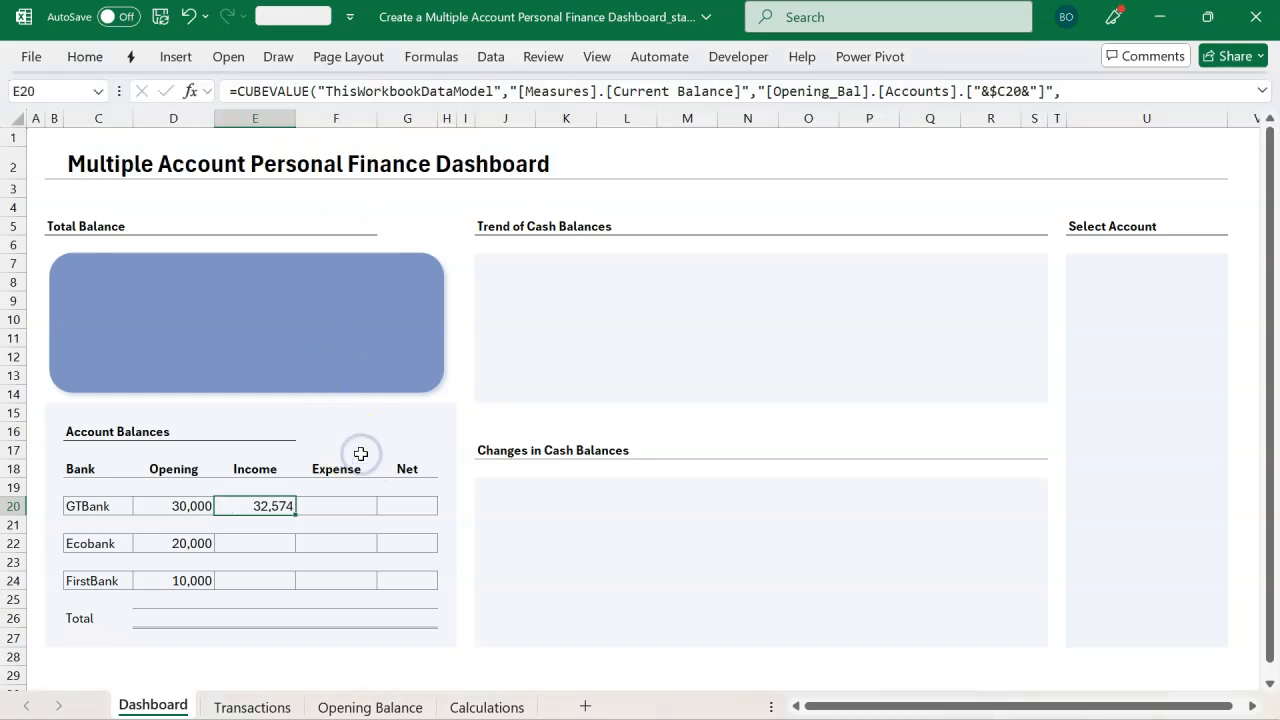
Step: Fill E20's formula across into F20 for the GTBank Expense
{"action": "left_click_drag", "start_coordinate": [291, 506], "coordinate": [291, 506]}
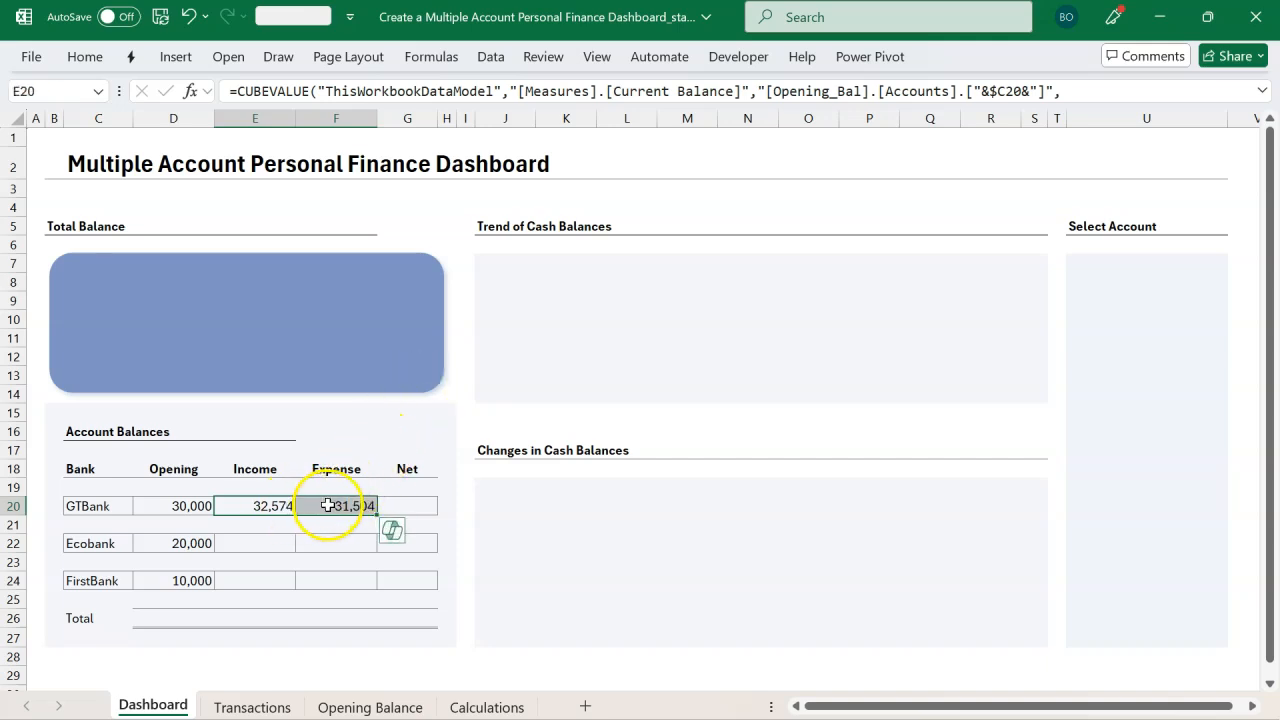
{"action": "double_click", "coordinate": [328, 506]}
{"action": "key", "text": "Return"}
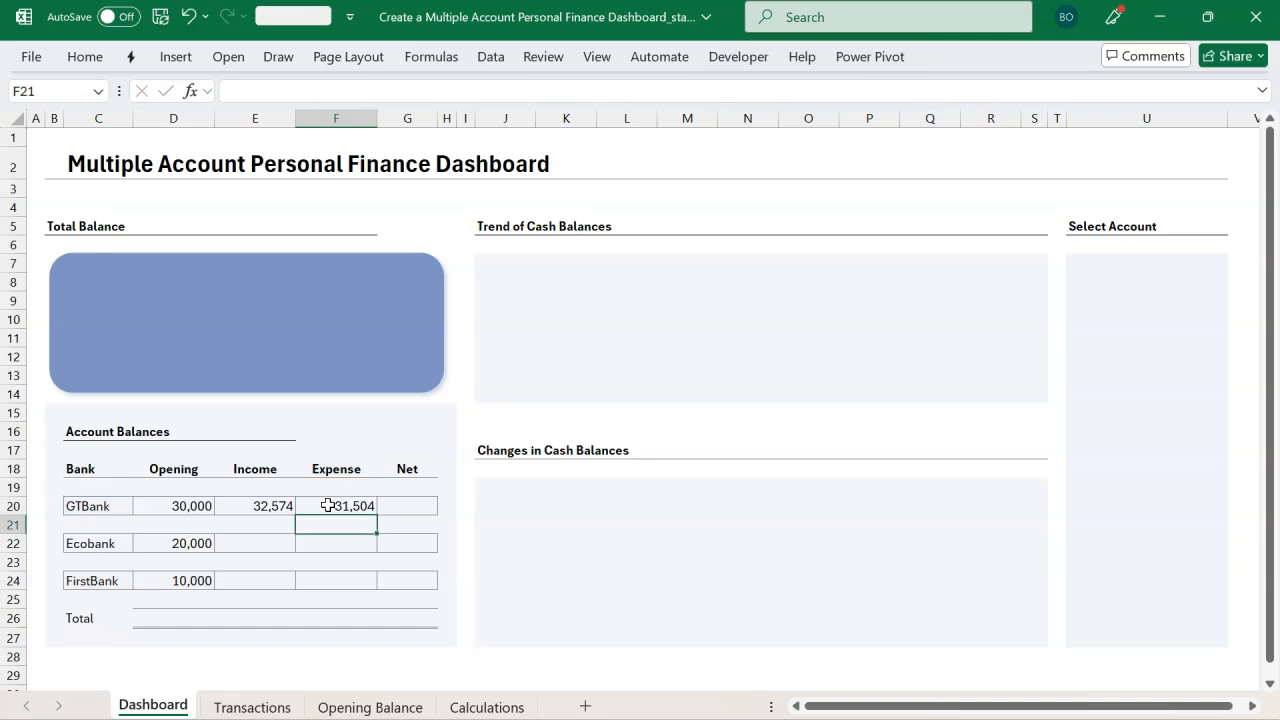
Step: Copy E20:F20 into E22:F22 for Ecobank and check the pasted formulas
{"action": "left_click_drag", "start_coordinate": [271, 506], "coordinate": [356, 507]}
{"action": "left_click_drag", "start_coordinate": [266, 543], "coordinate": [334, 547]}
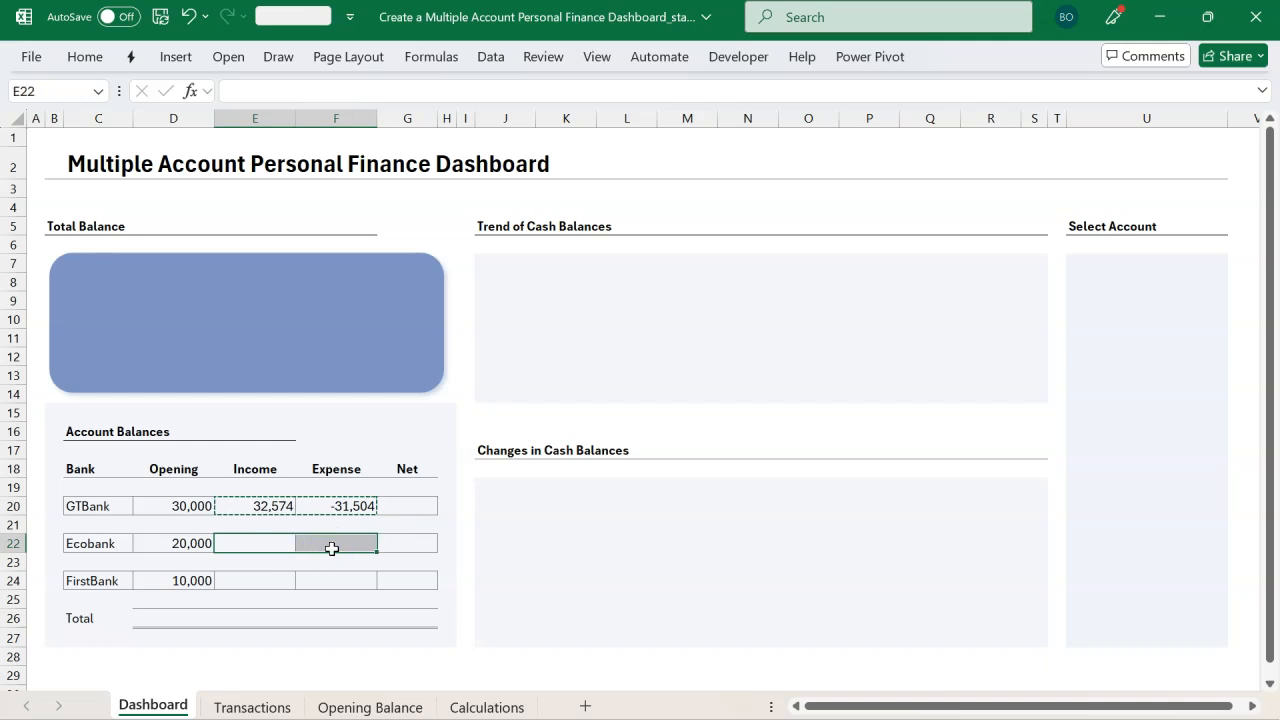
{"action": "key", "text": "ctrl+v"}
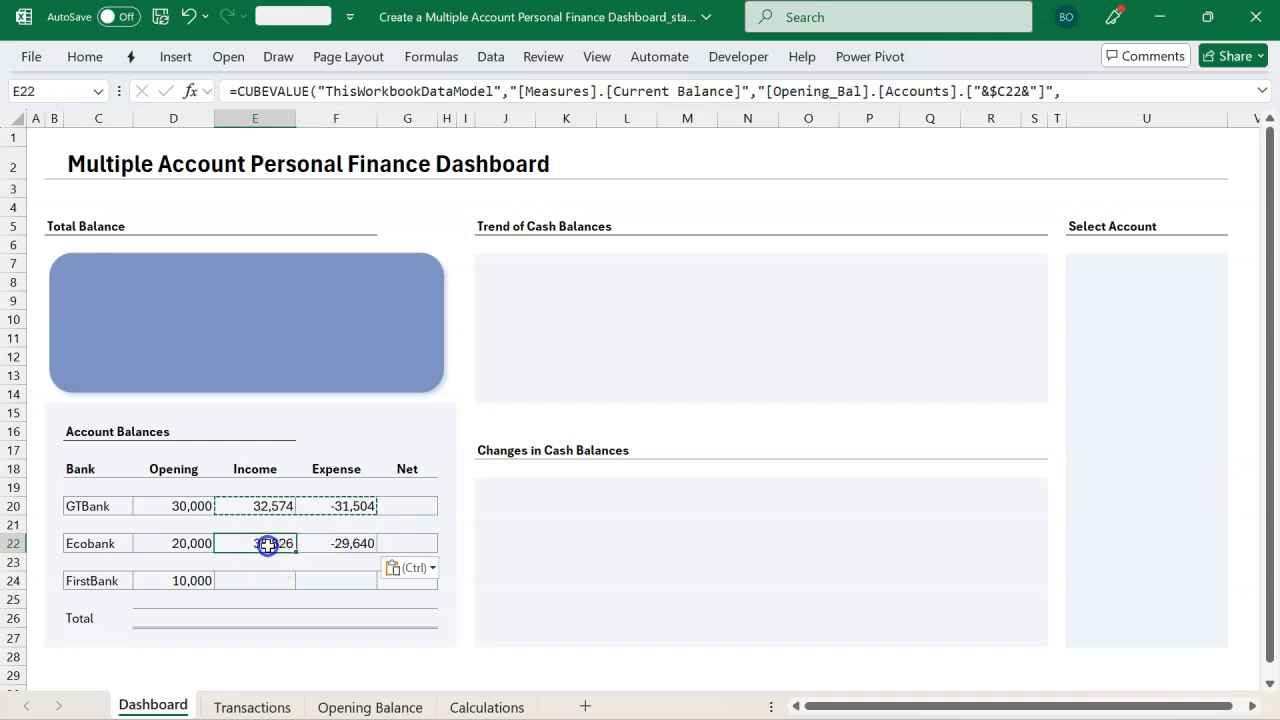
{"action": "double_click", "coordinate": [263, 543]}
{"action": "key", "text": "Escape"}
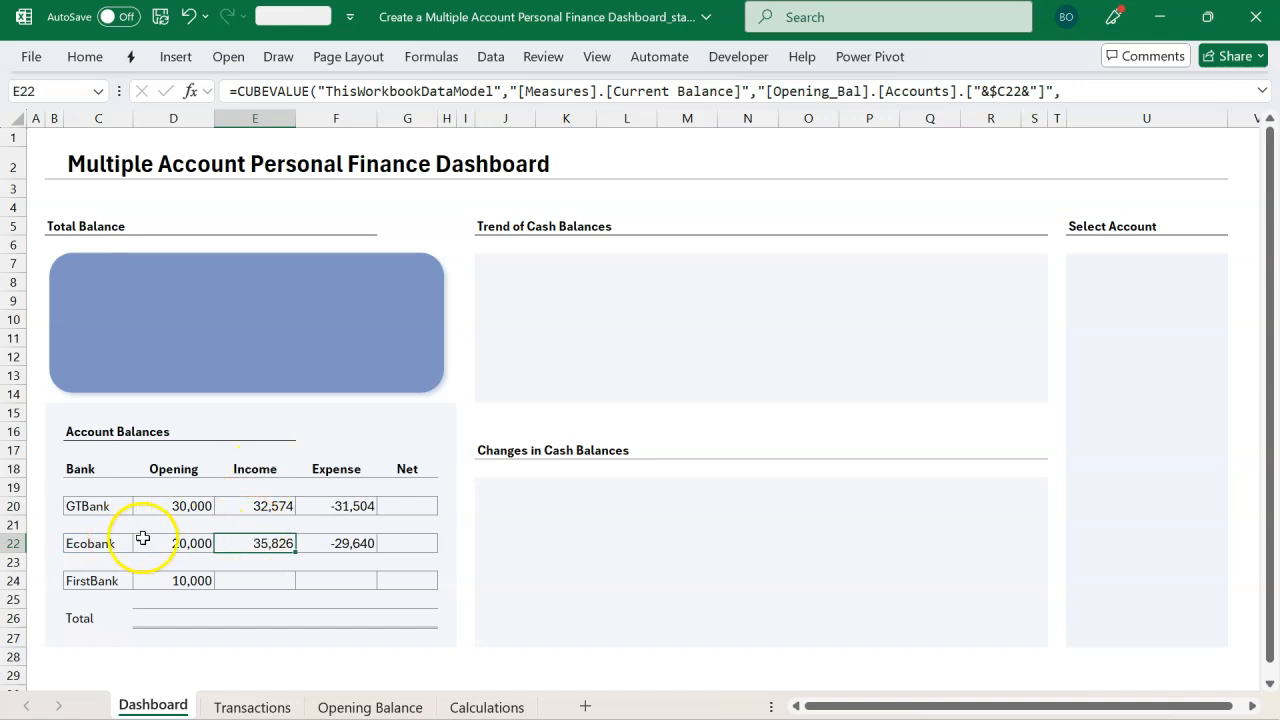
{"action": "double_click", "coordinate": [323, 540]}
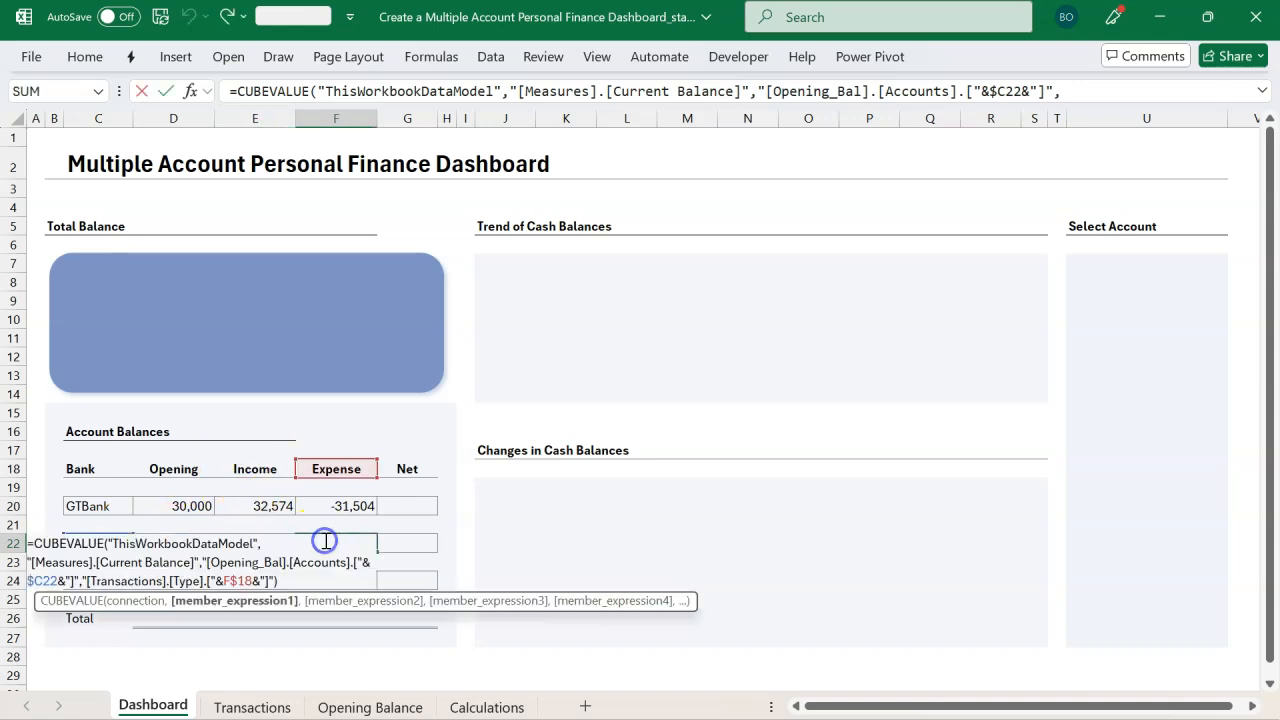
{"action": "key", "text": "Escape"}
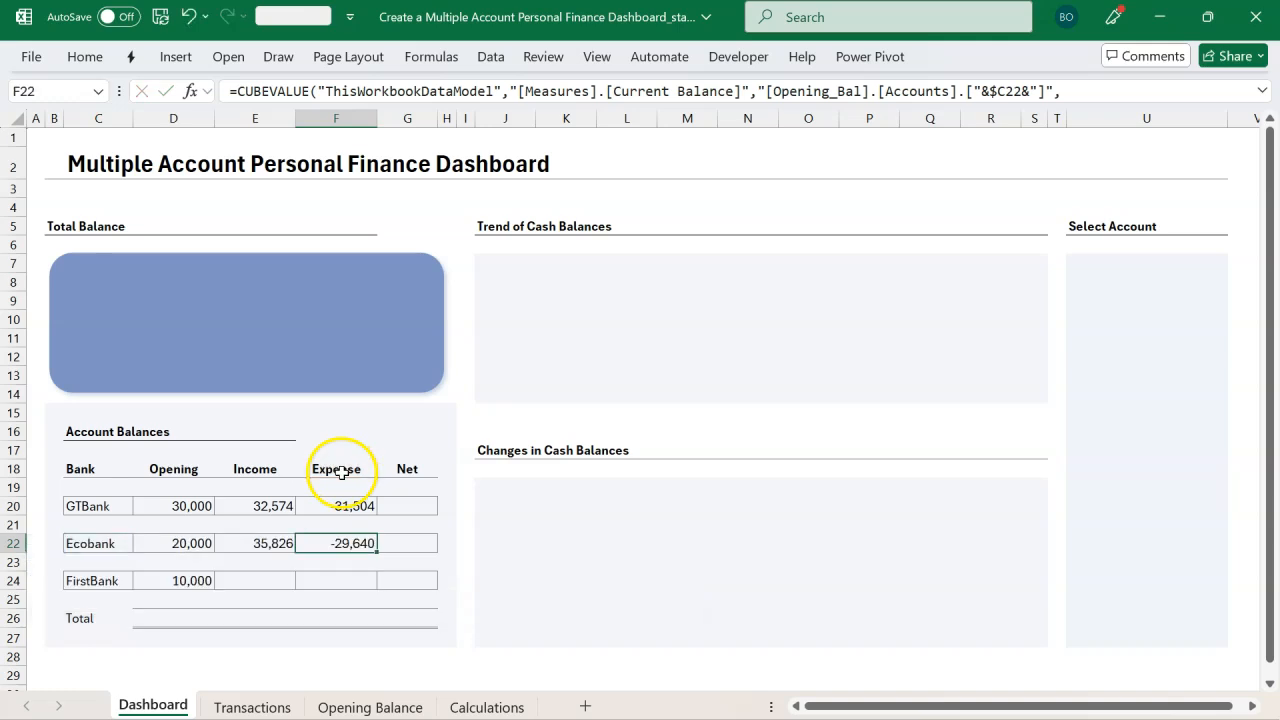
Step: Copy E22:F22 into E24:F24 for FirstBank
{"action": "left_click_drag", "start_coordinate": [272, 549], "coordinate": [320, 547]}
{"action": "key", "text": "ctrl+c"}
{"action": "left_click", "coordinate": [272, 576]}
{"action": "key", "text": "ctrl+v"}
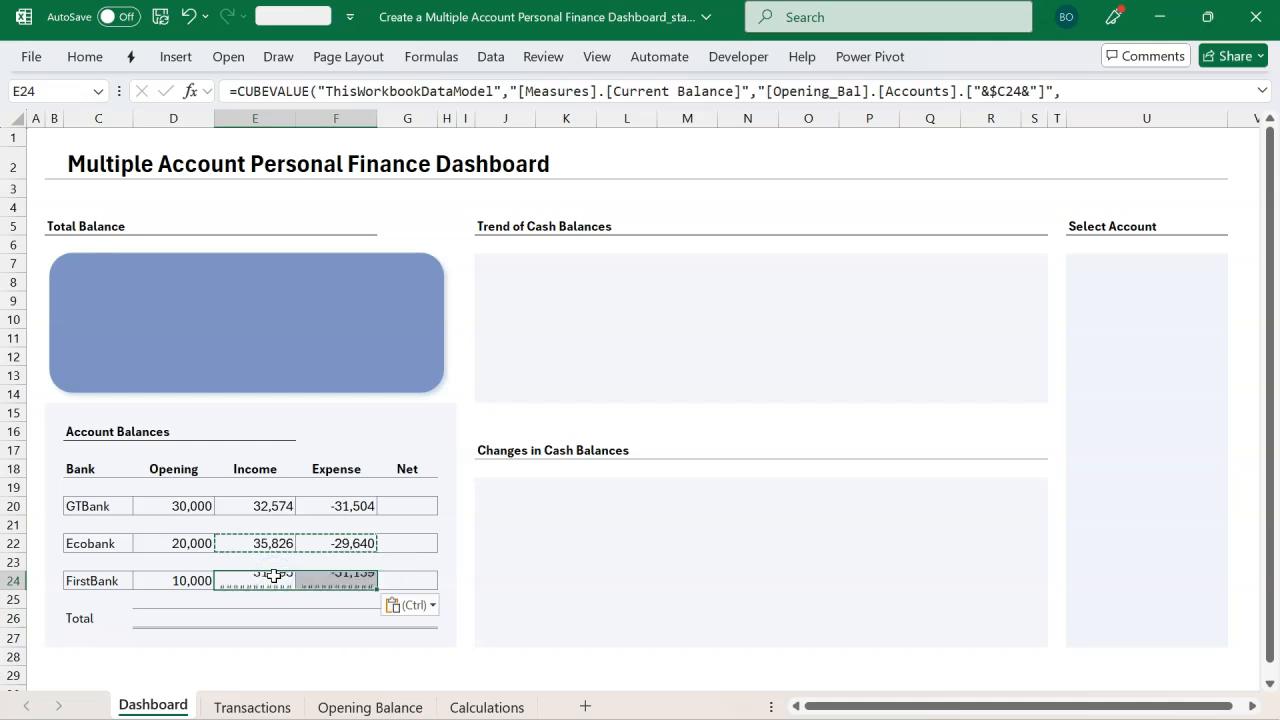
{"action": "key", "text": "Escape"}
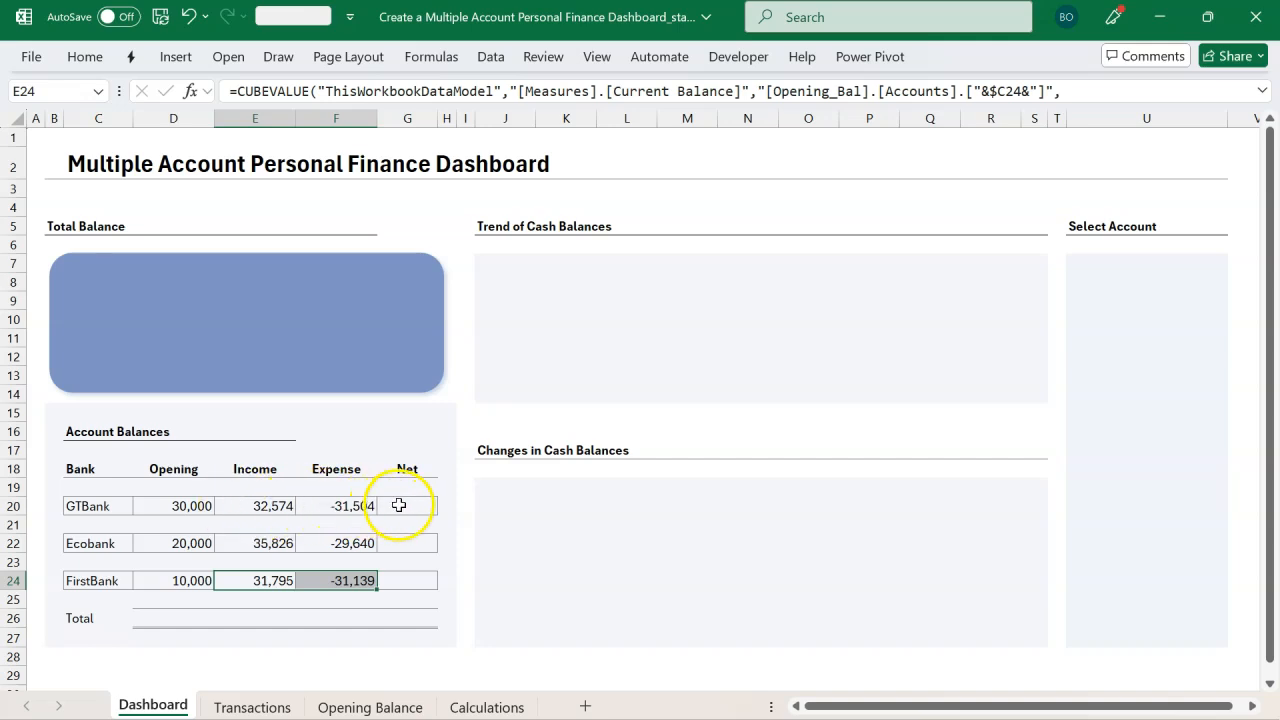
{"action": "left_click", "coordinate": [399, 505]}
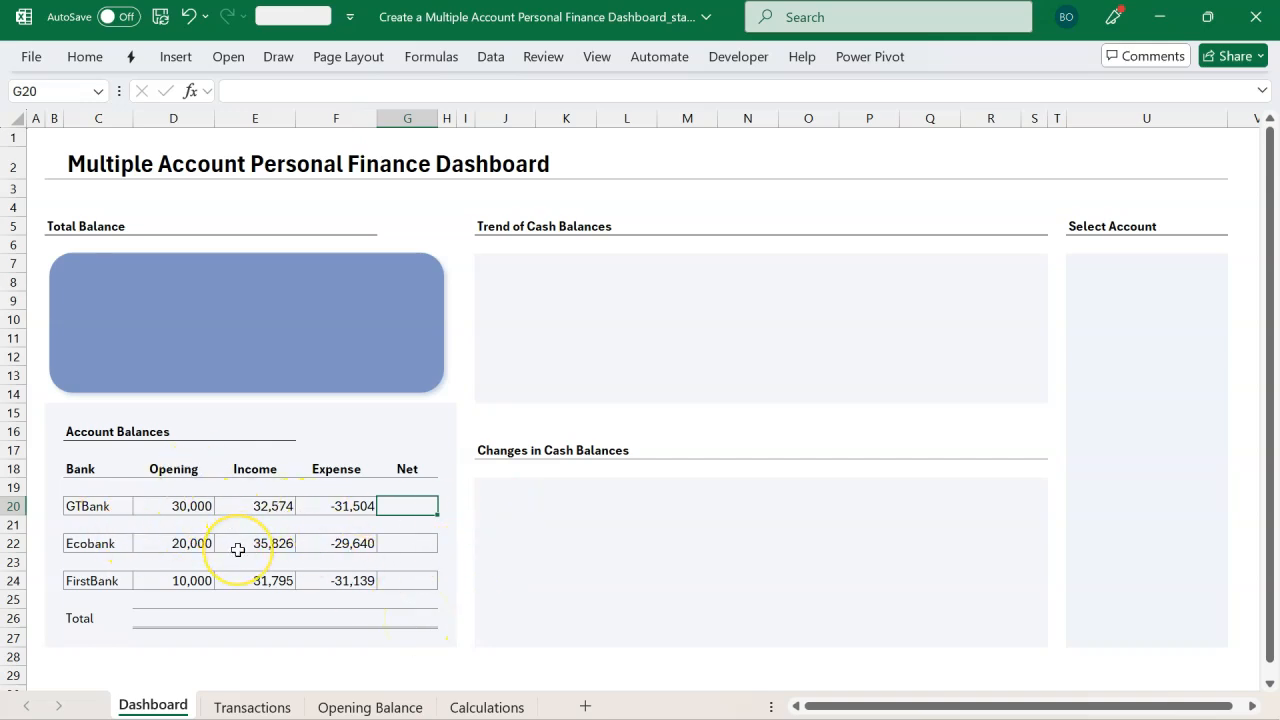
Step: AutoSum each bank's Opening, Income and Expense into its Net cell in G20, G22 and G24
{"action": "key", "text": "alt+equal"}
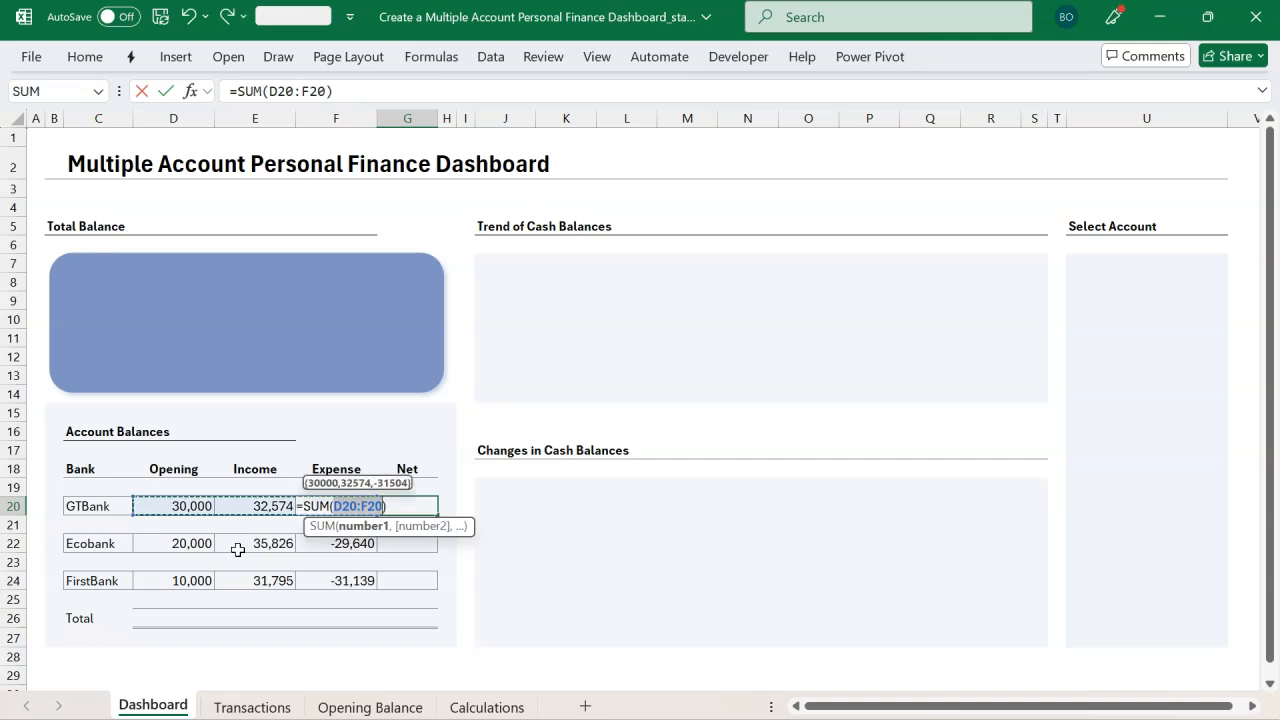
{"action": "key", "text": "Return"}
{"action": "left_click", "coordinate": [406, 506]}
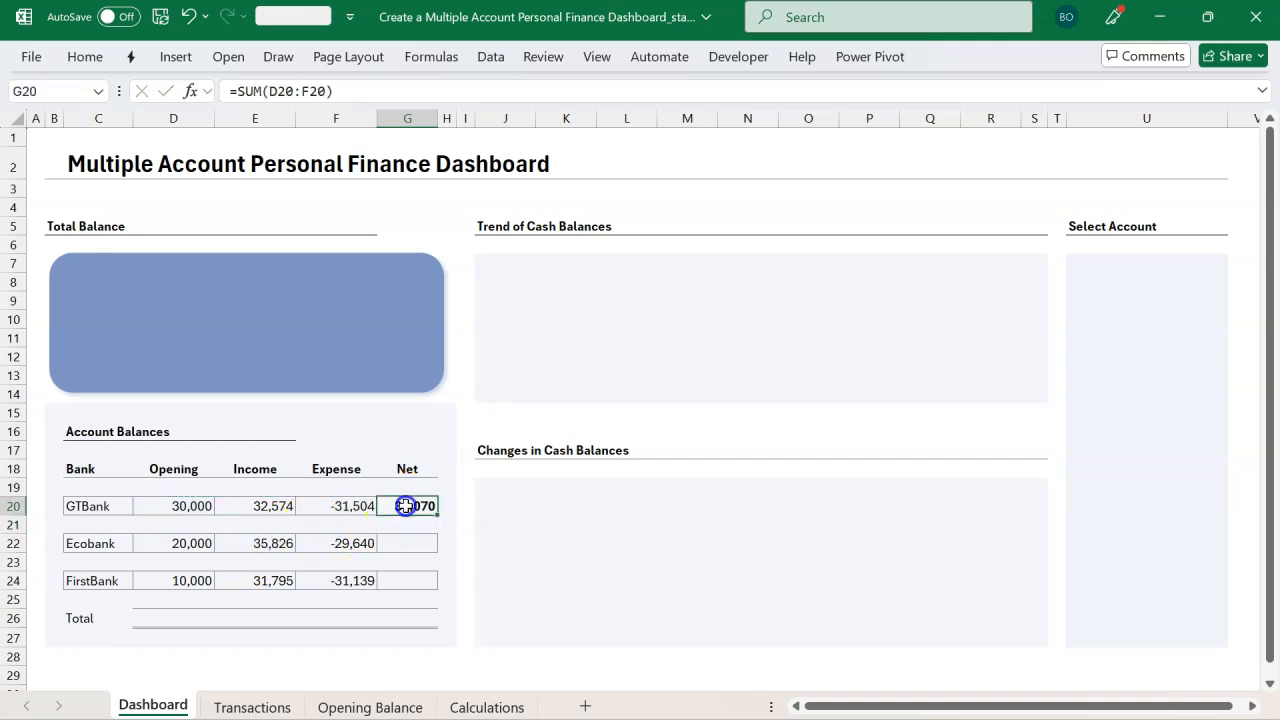
{"action": "left_click", "coordinate": [401, 540]}
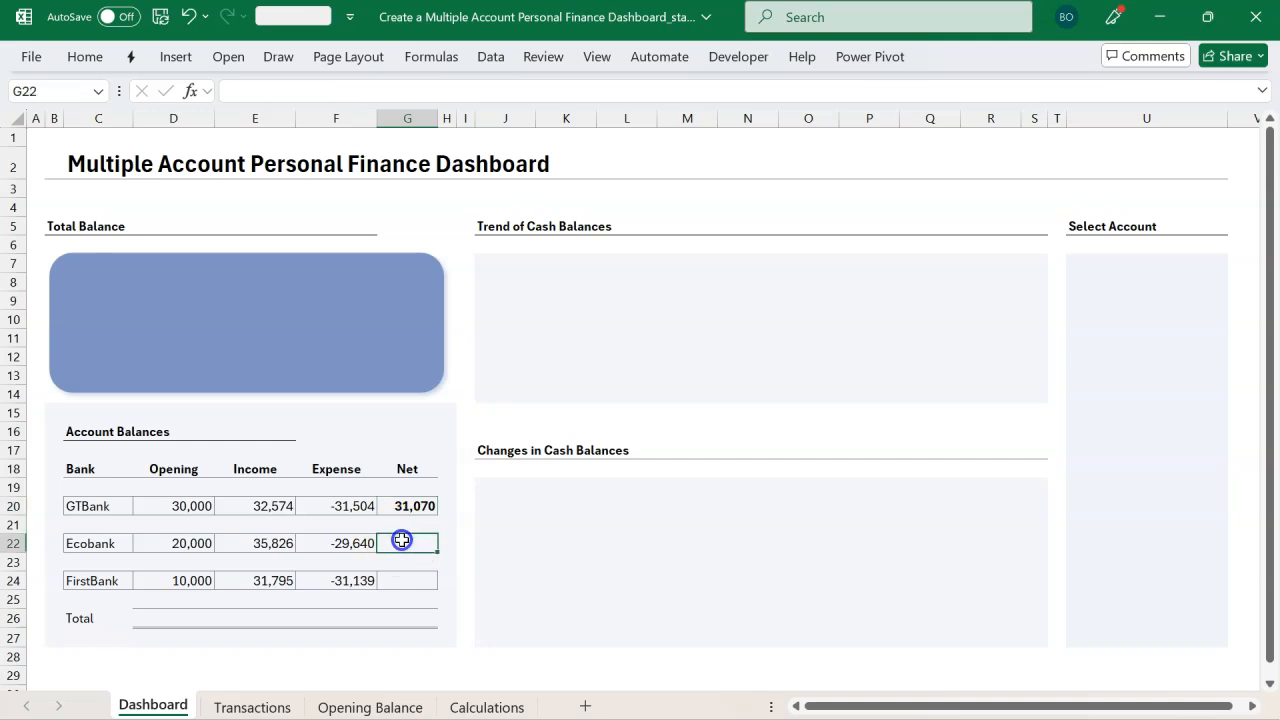
{"action": "key", "text": "alt+equal"}
{"action": "key", "text": "Return"}
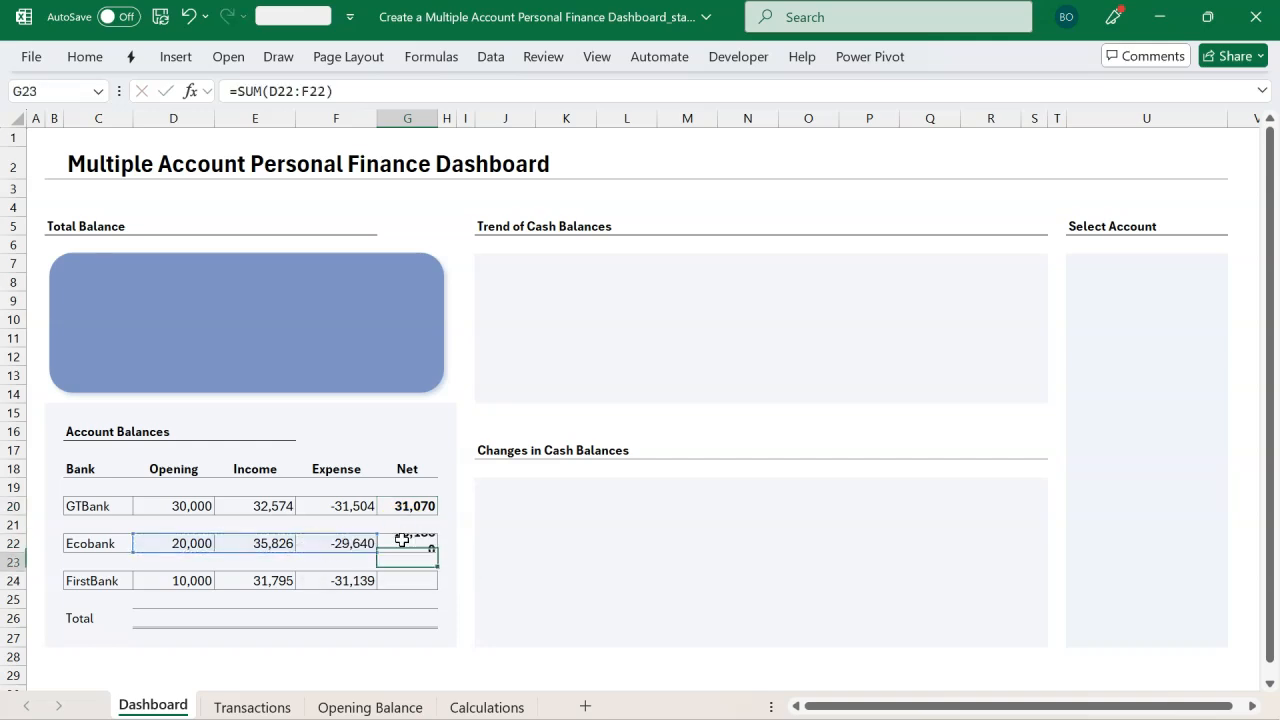
{"action": "left_click", "coordinate": [389, 581]}
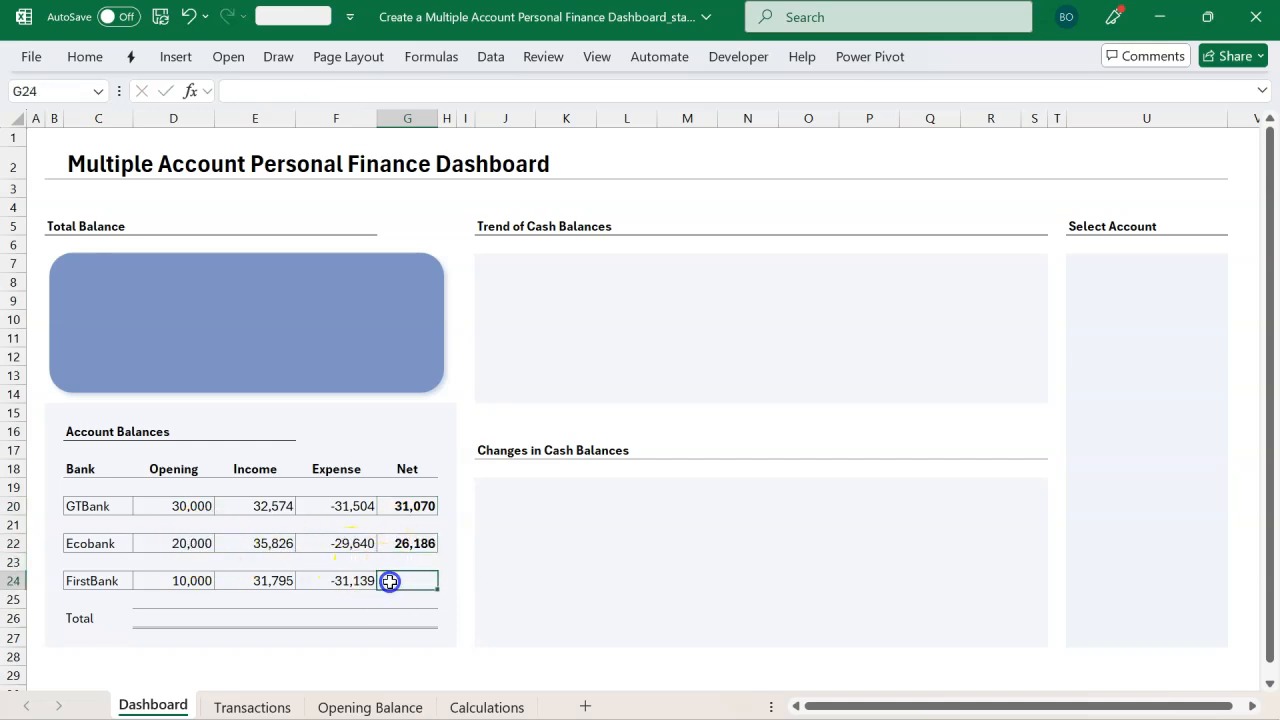
{"action": "key", "text": "alt+equal"}
{"action": "key", "text": "Return"}
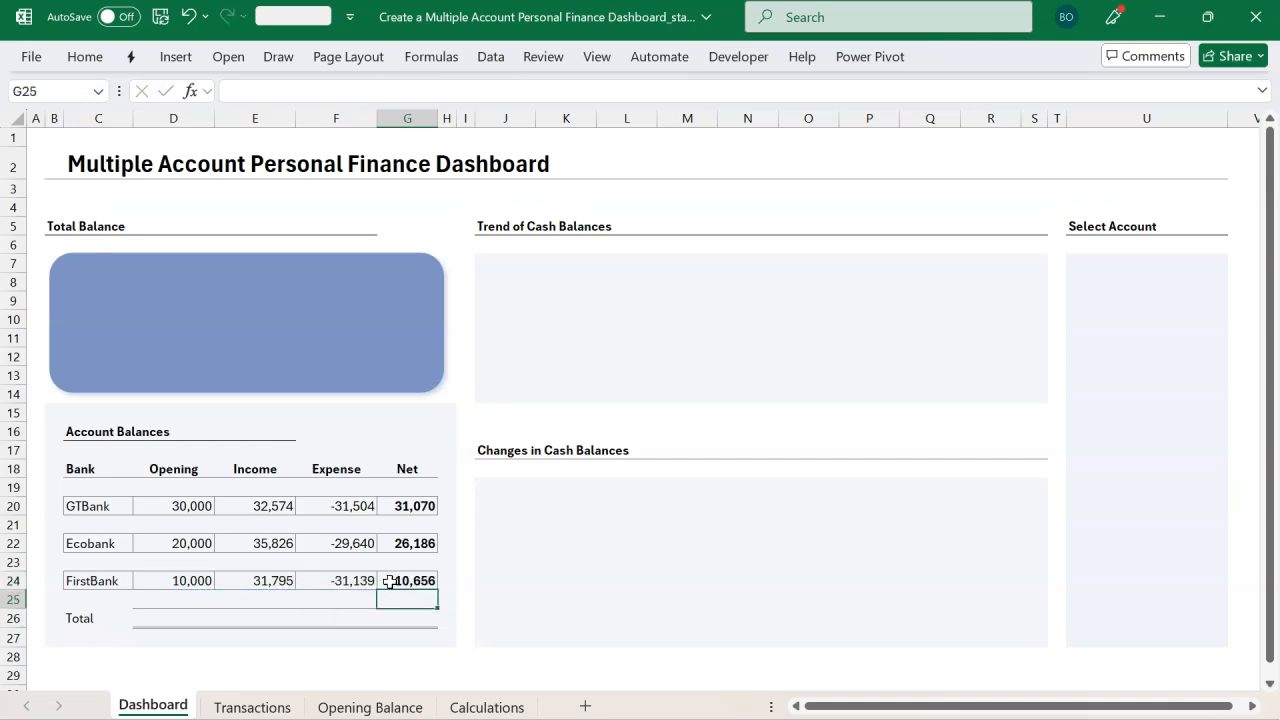
Step: Total the Opening column in D26 with =SUM(D20:D24), then fill the total across D26:G26
{"action": "left_click", "coordinate": [181, 617]}
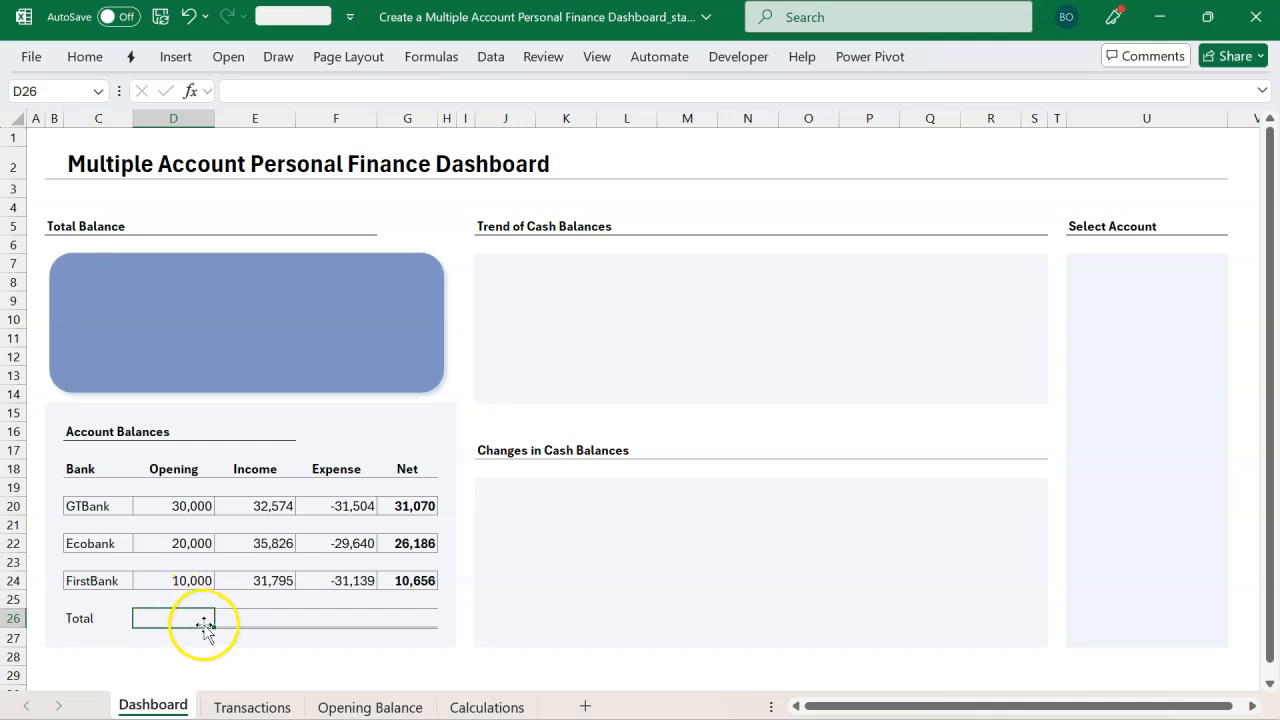
{"action": "key", "text": "alt+equal"}
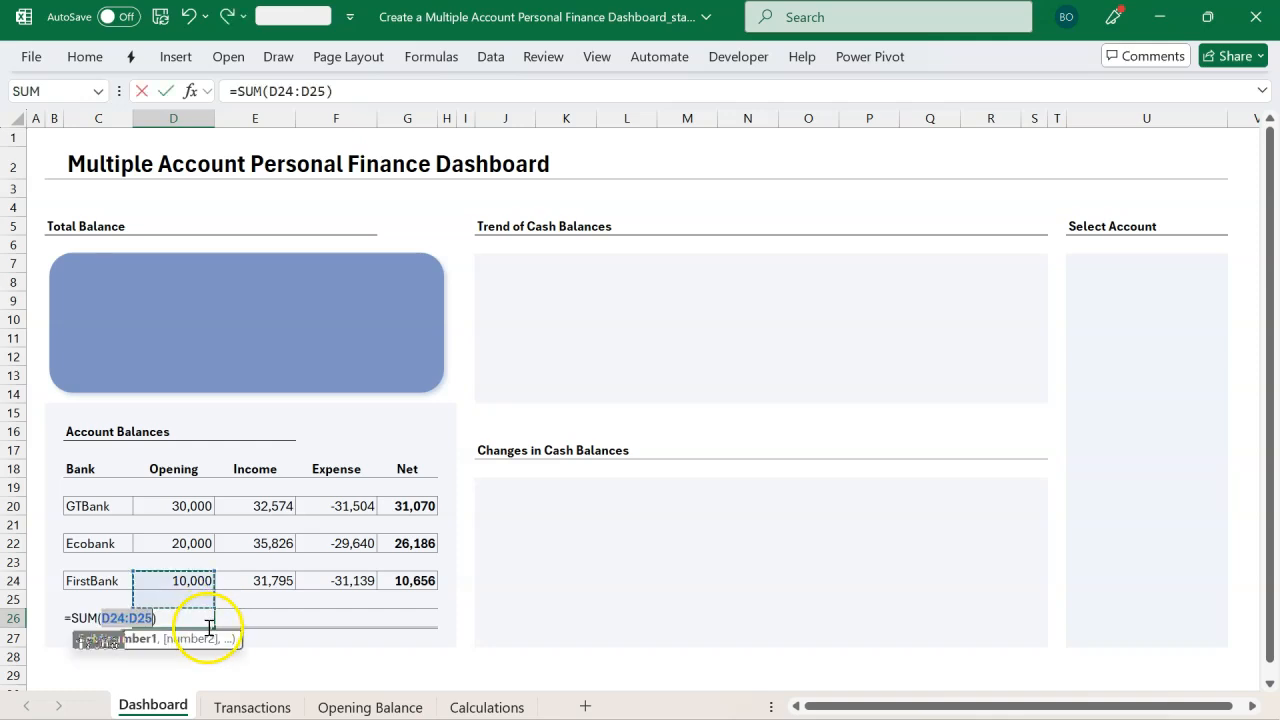
{"action": "left_click", "coordinate": [176, 503]}
{"action": "left_click_drag", "start_coordinate": [176, 503], "coordinate": [177, 577]}
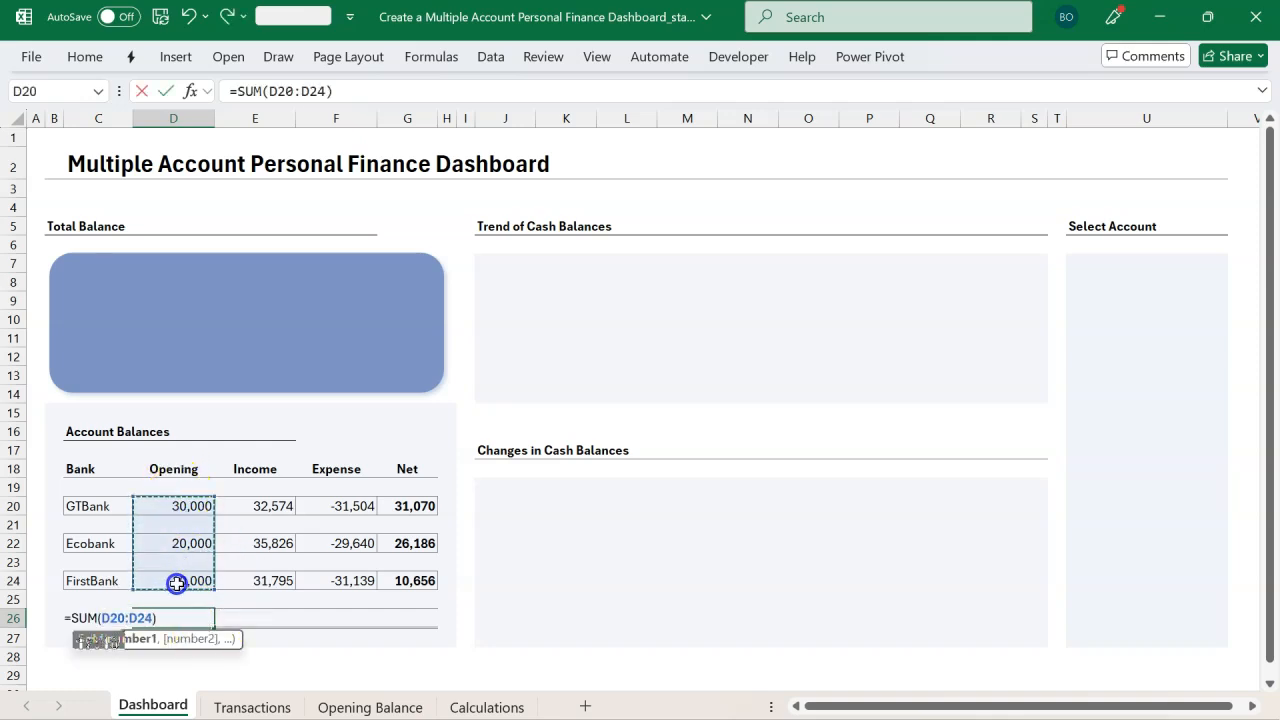
{"action": "key", "text": "Return"}
{"action": "left_click", "coordinate": [193, 620]}
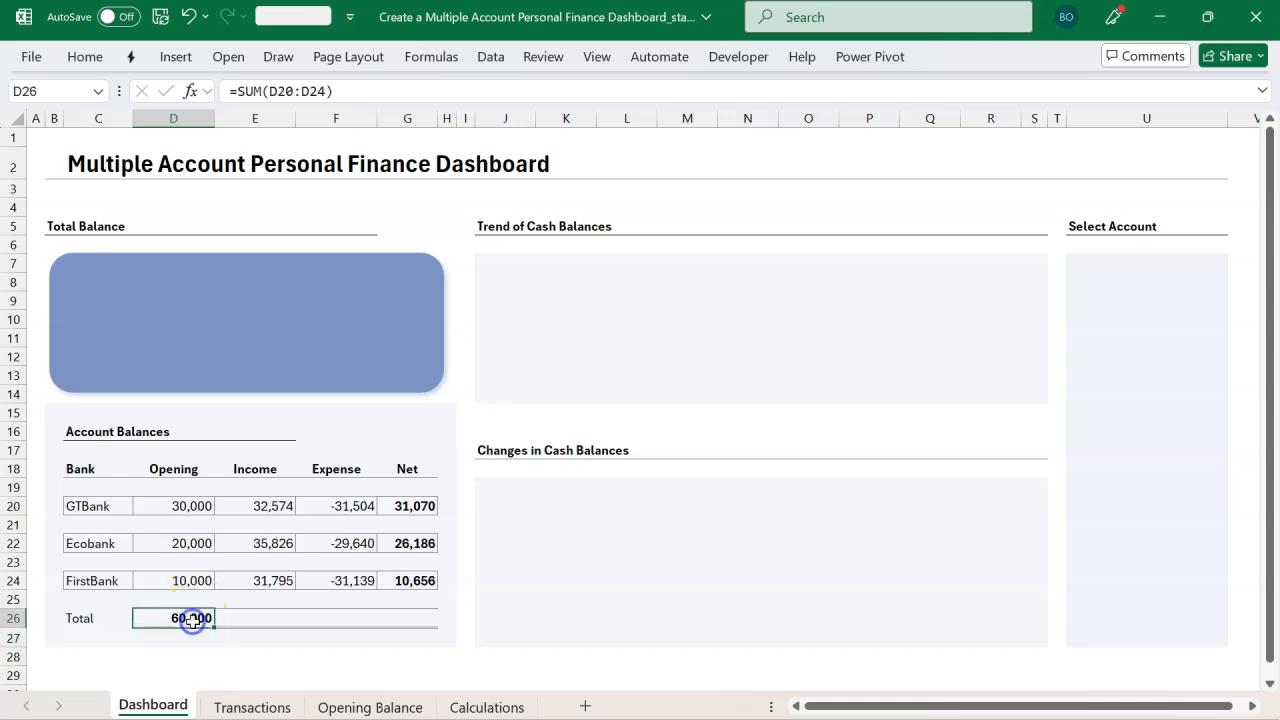
{"action": "left_click_drag", "start_coordinate": [193, 620], "coordinate": [382, 627]}
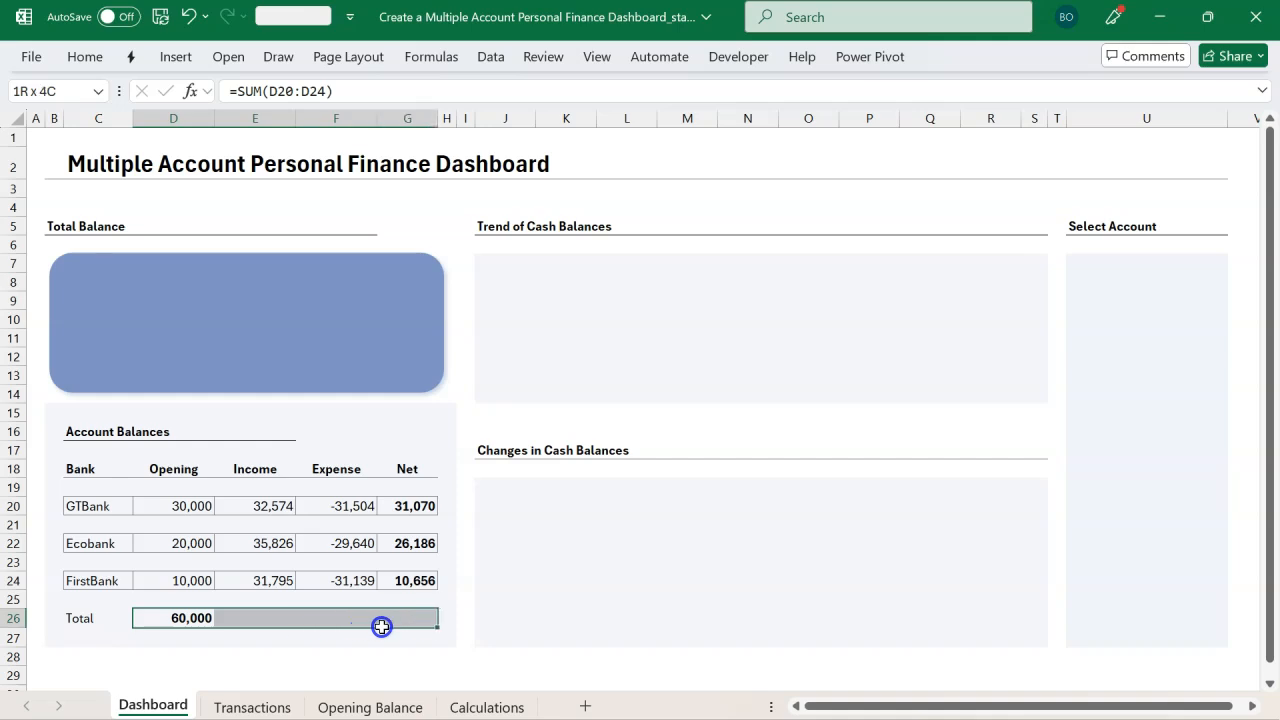
{"action": "key", "text": "ctrl+r"}
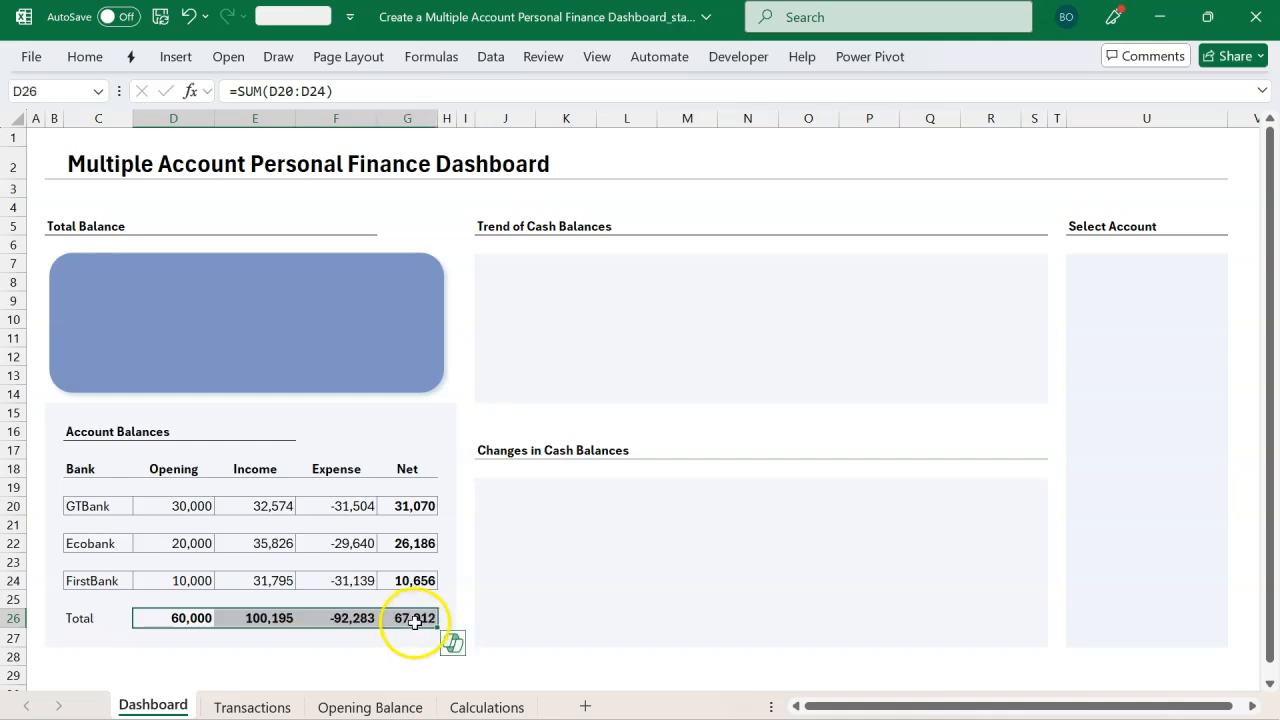
{"action": "left_click", "coordinate": [418, 621]}
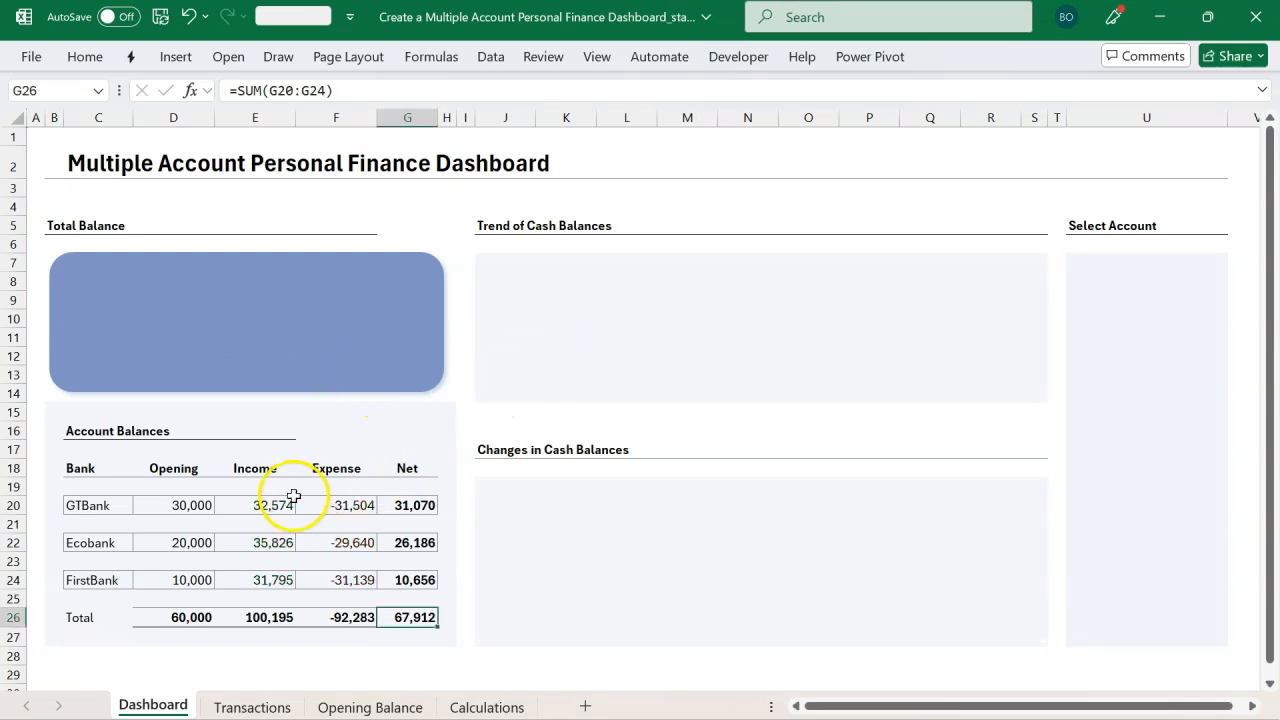
Step: Set the font colour of the Income values in E20, E22 and E24 to green
{"action": "left_click", "coordinate": [277, 507]}
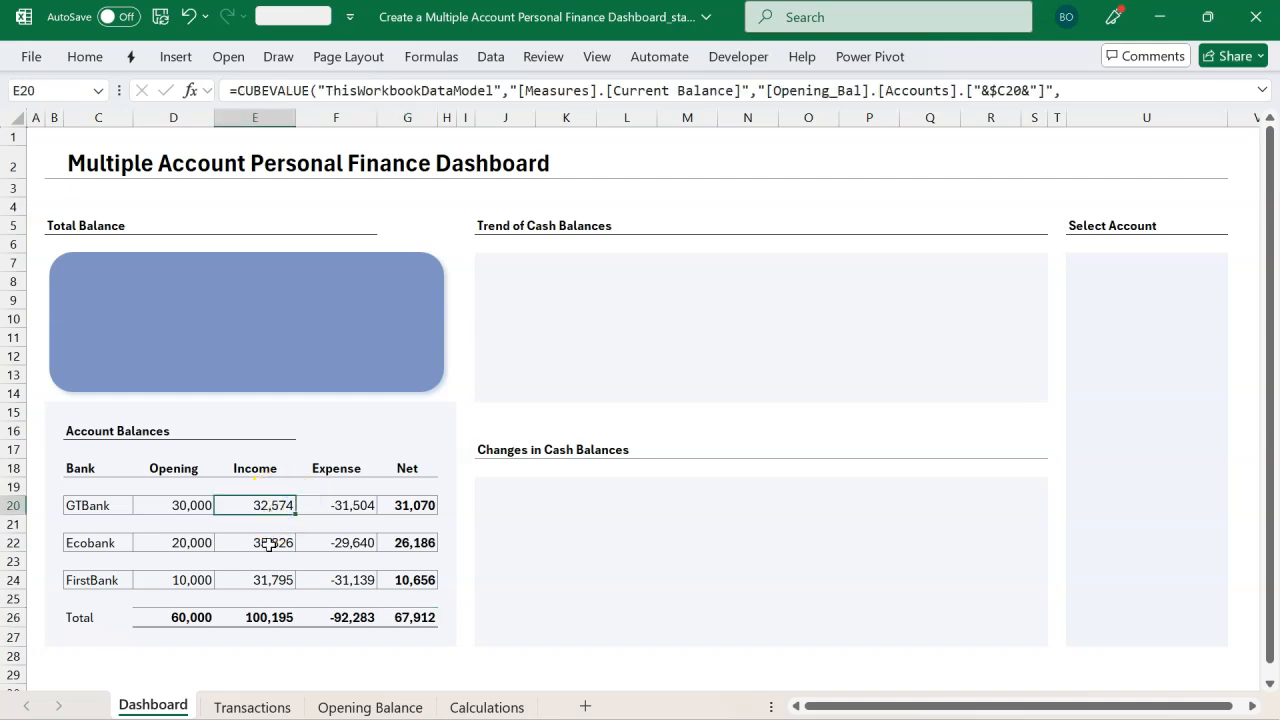
{"action": "left_click", "coordinate": [268, 545], "text": "ctrl"}
{"action": "left_click", "coordinate": [262, 582], "text": "ctrl"}
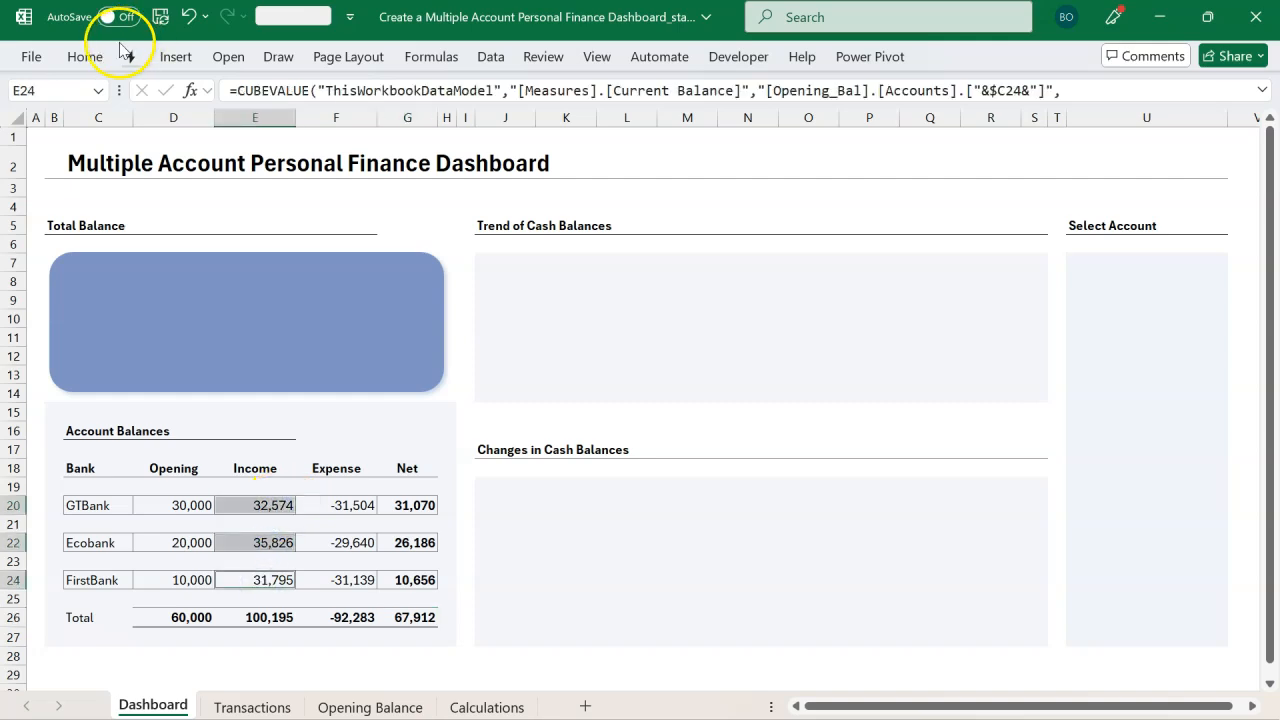
{"action": "left_click", "coordinate": [85, 56]}
{"action": "left_click", "coordinate": [241, 138]}
{"action": "left_click", "coordinate": [366, 467]}
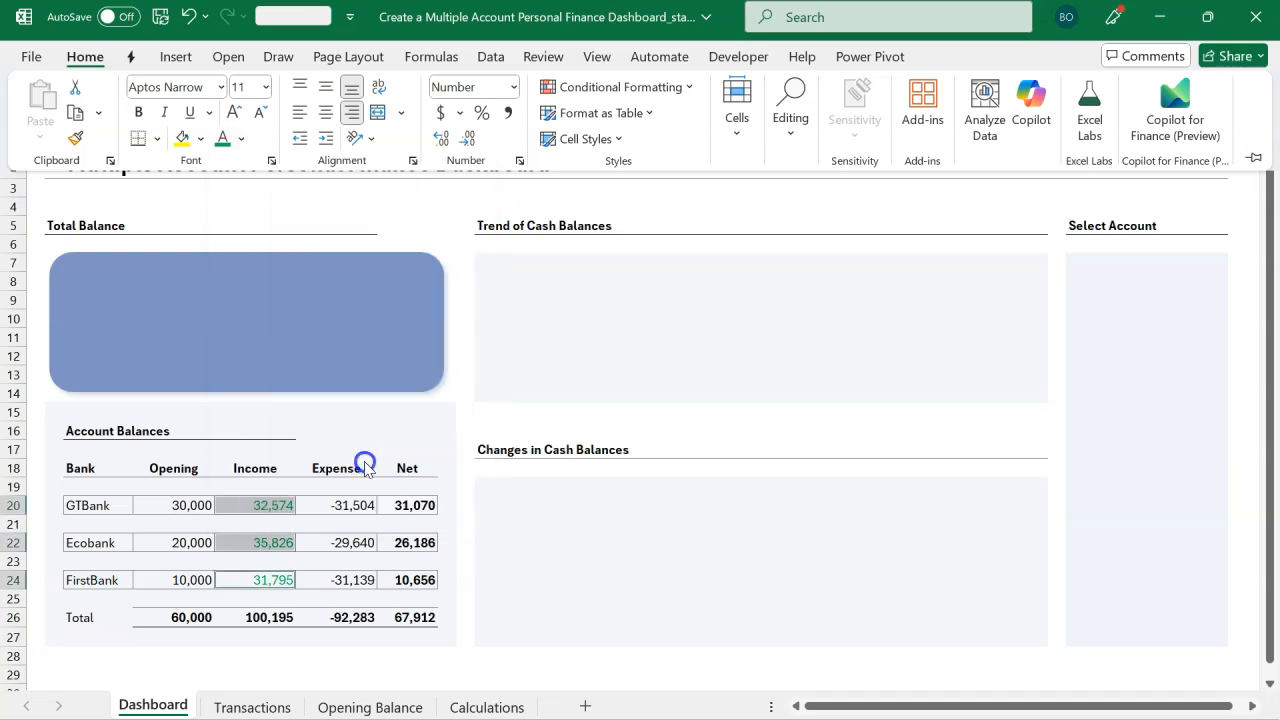
Step: Set the font colour of the Expense values in F20, F22 and F24 to red
{"action": "left_click", "coordinate": [366, 508]}
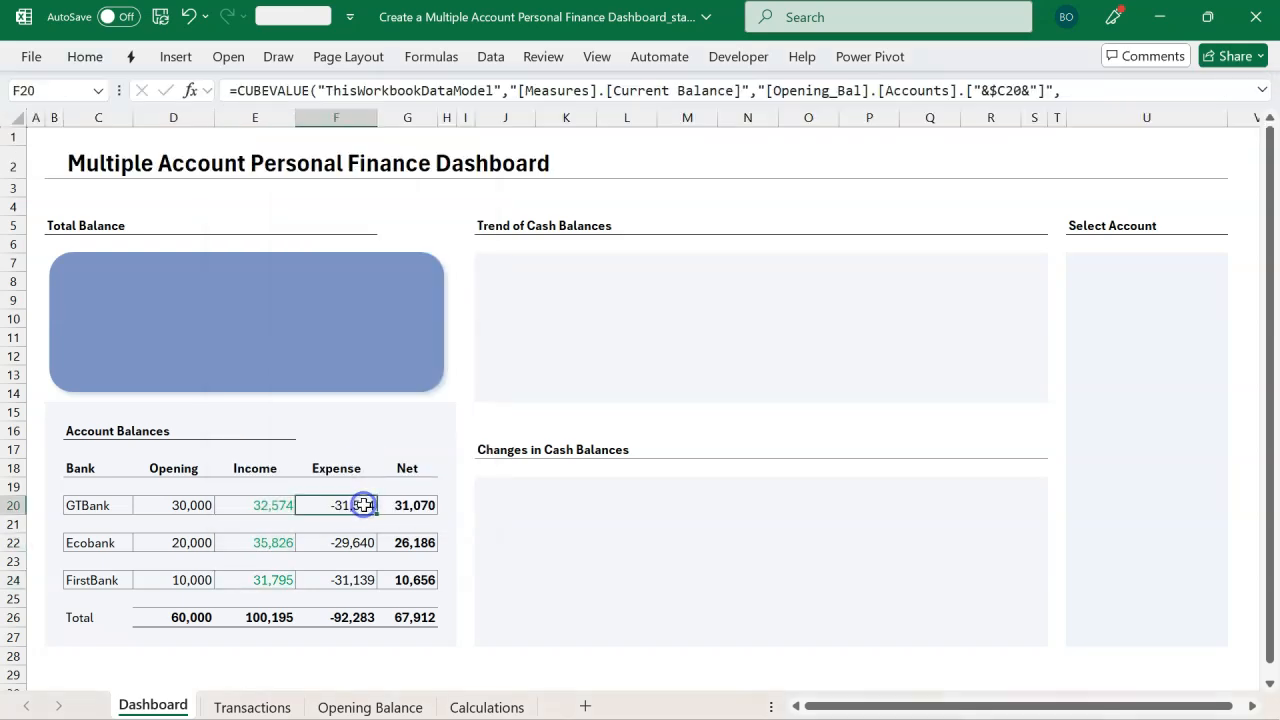
{"action": "left_click", "coordinate": [360, 544], "text": "ctrl"}
{"action": "left_click", "coordinate": [352, 579], "text": "ctrl"}
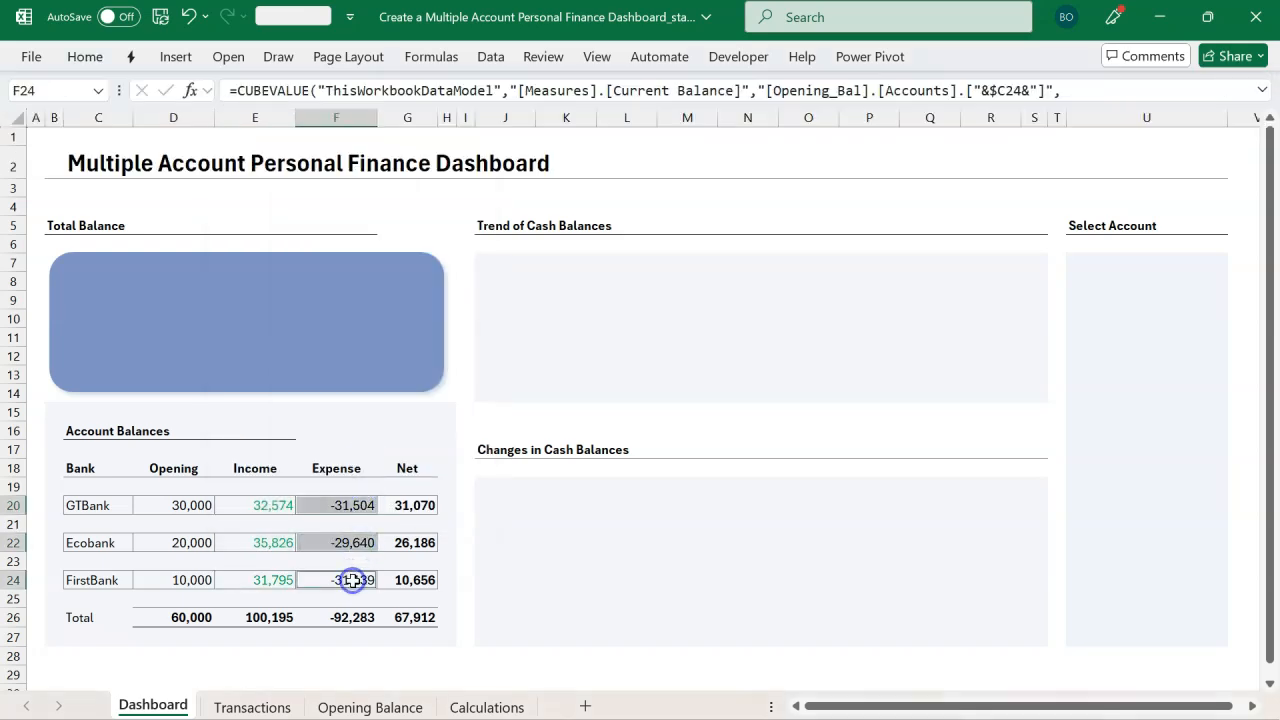
{"action": "left_click", "coordinate": [85, 56]}
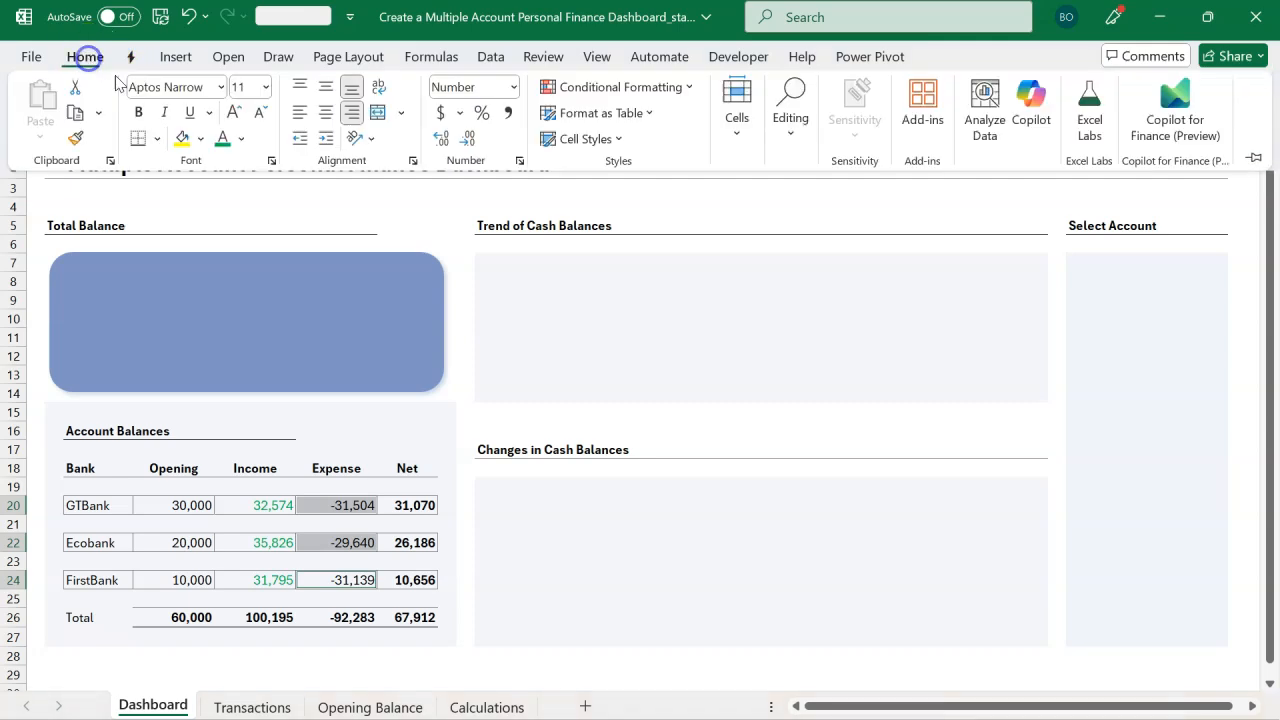
{"action": "left_click", "coordinate": [240, 138]}
{"action": "left_click", "coordinate": [258, 466]}
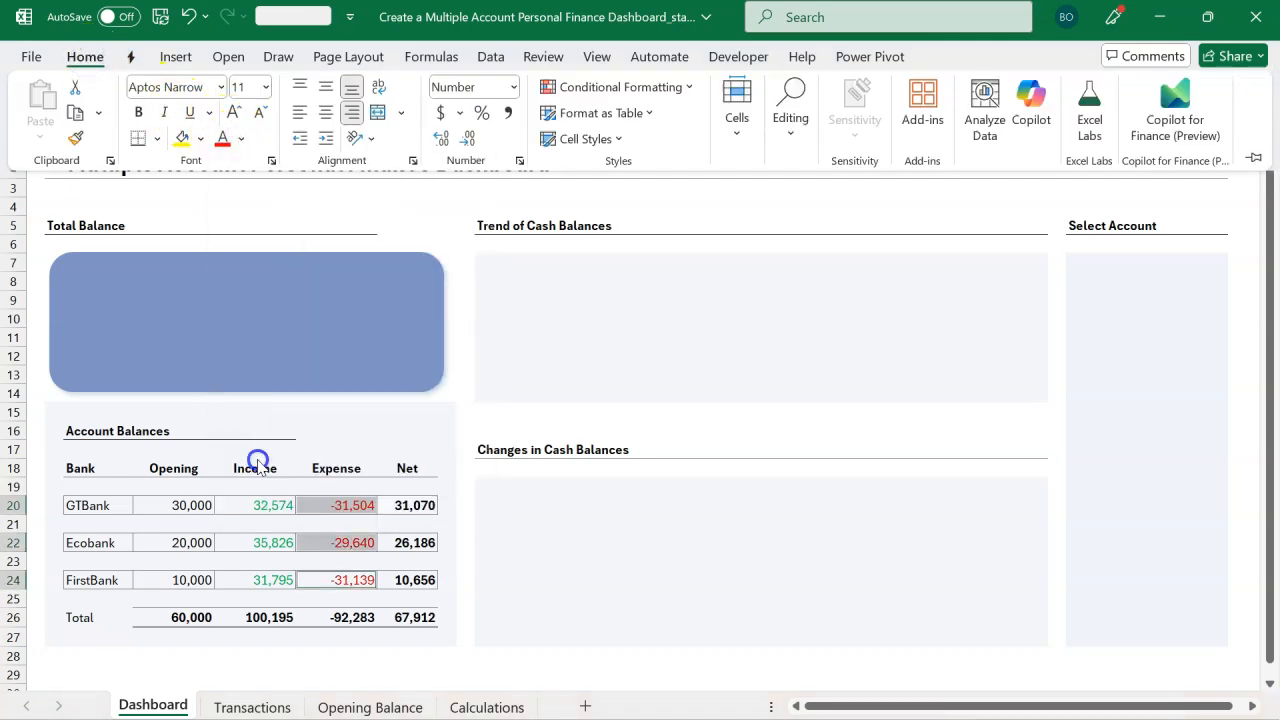
Step: Insert a PivotTable from the Data Model on the Calculations sheet at existing-worksheet location G4
{"action": "left_click", "coordinate": [474, 502]}
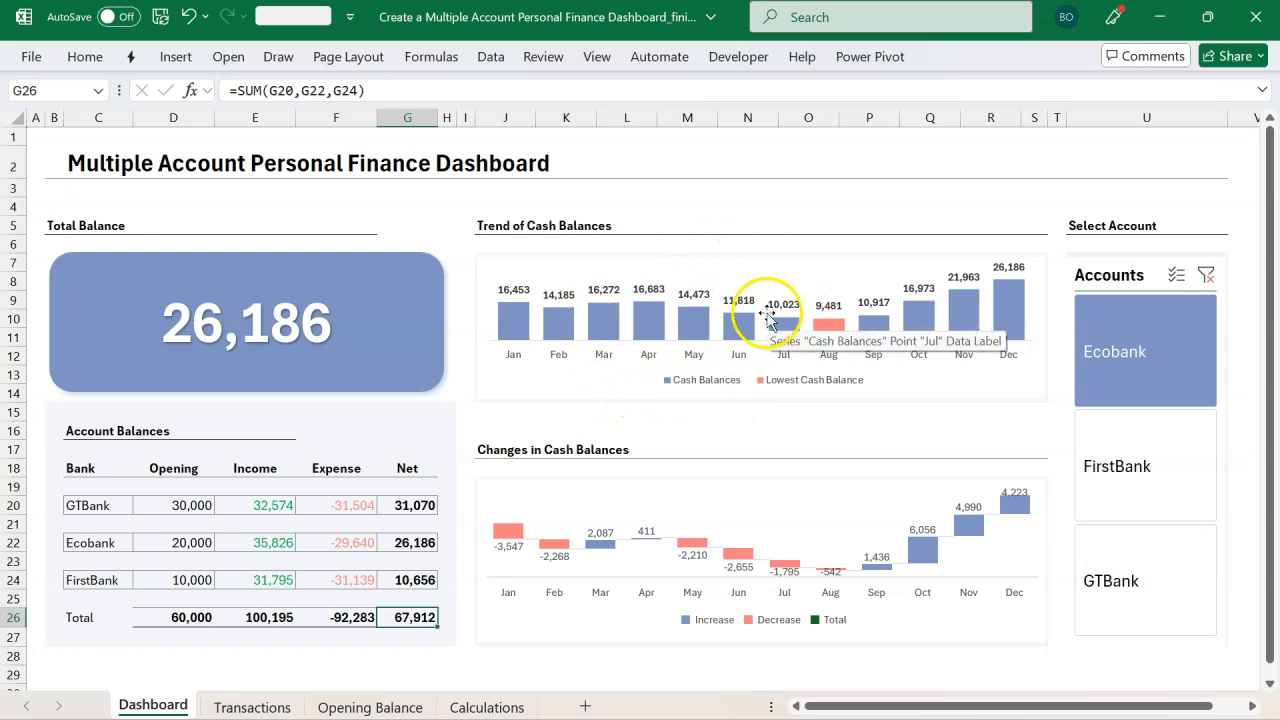
{"action": "left_click", "coordinate": [636, 292]}
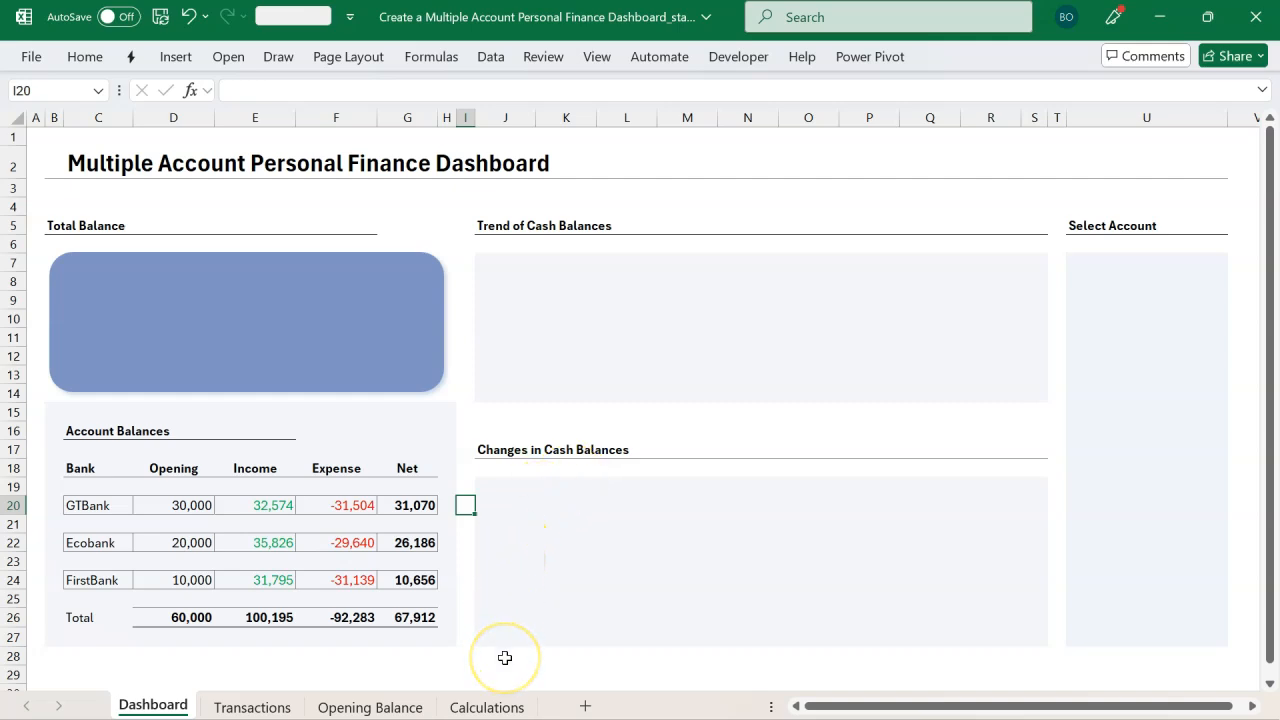
{"action": "left_click", "coordinate": [487, 706]}
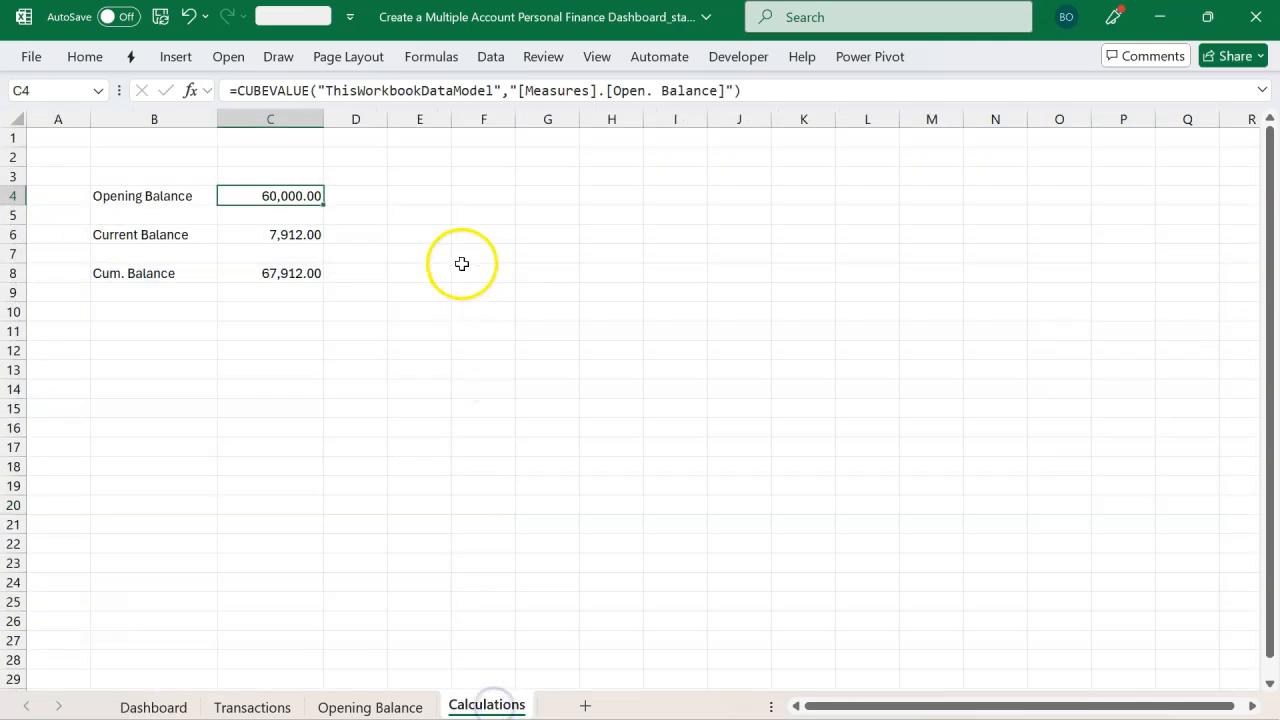
{"action": "left_click", "coordinate": [540, 200]}
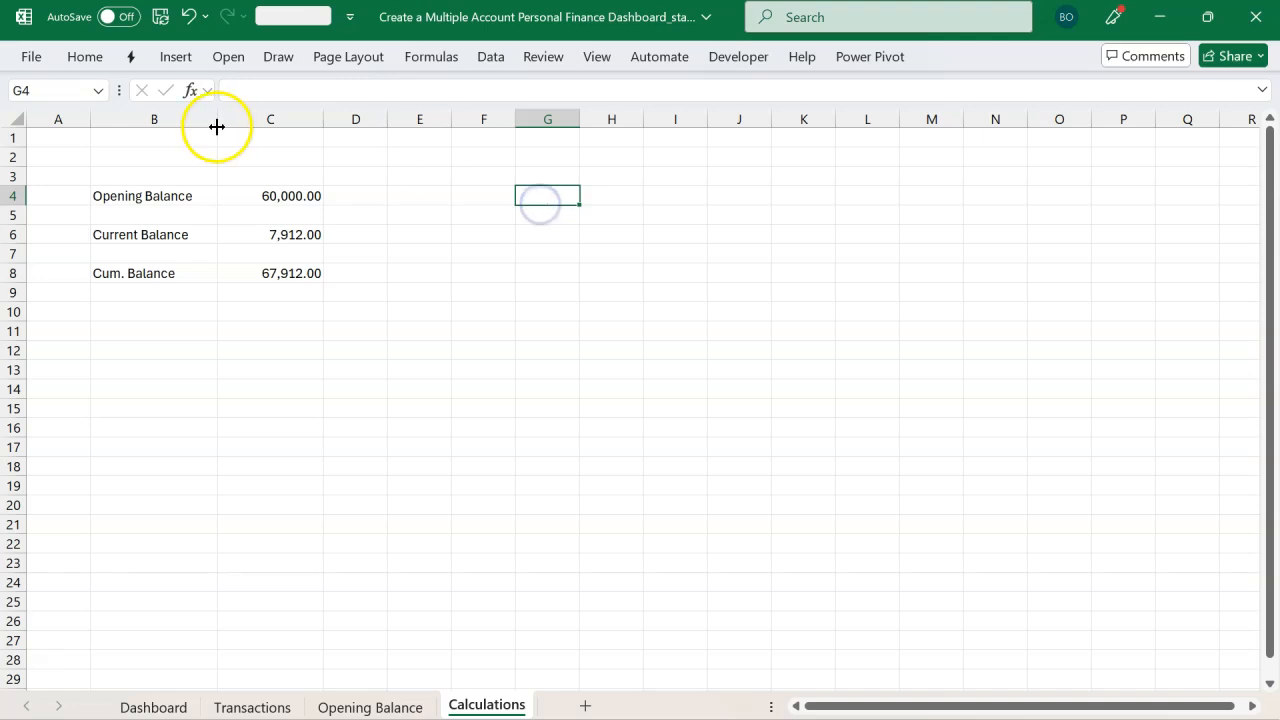
{"action": "left_click", "coordinate": [176, 57]}
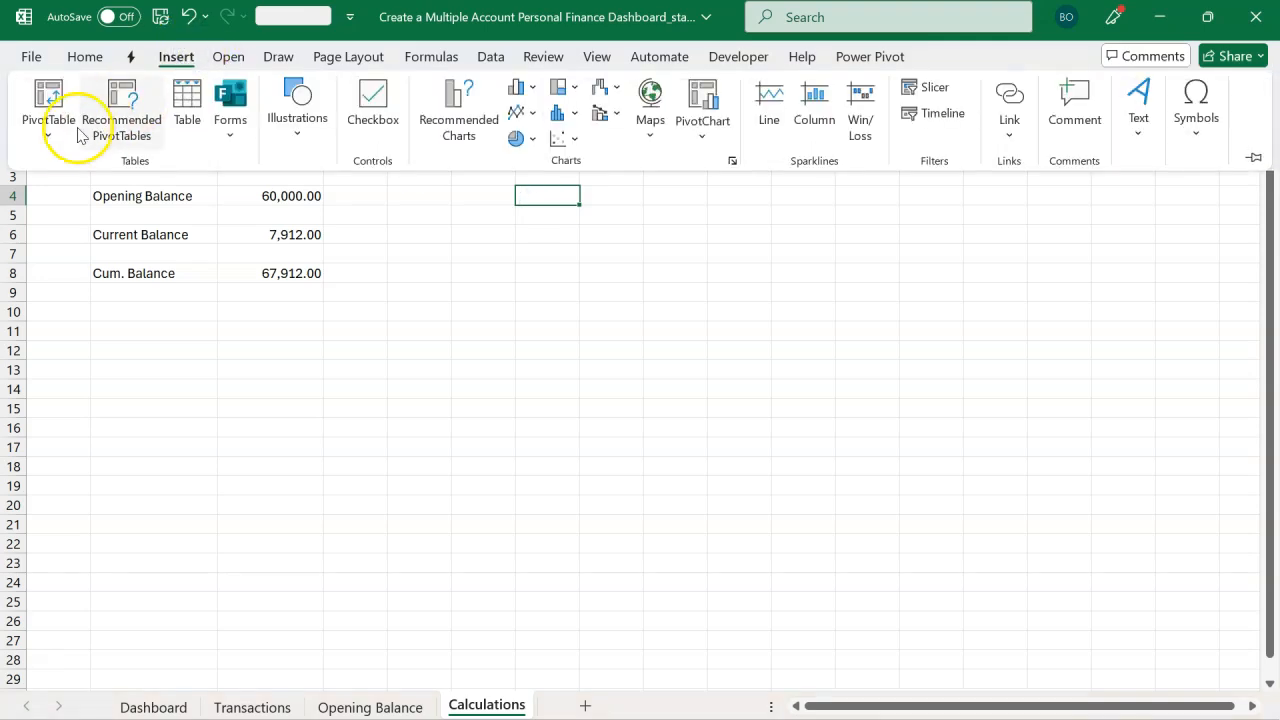
{"action": "left_click", "coordinate": [44, 138]}
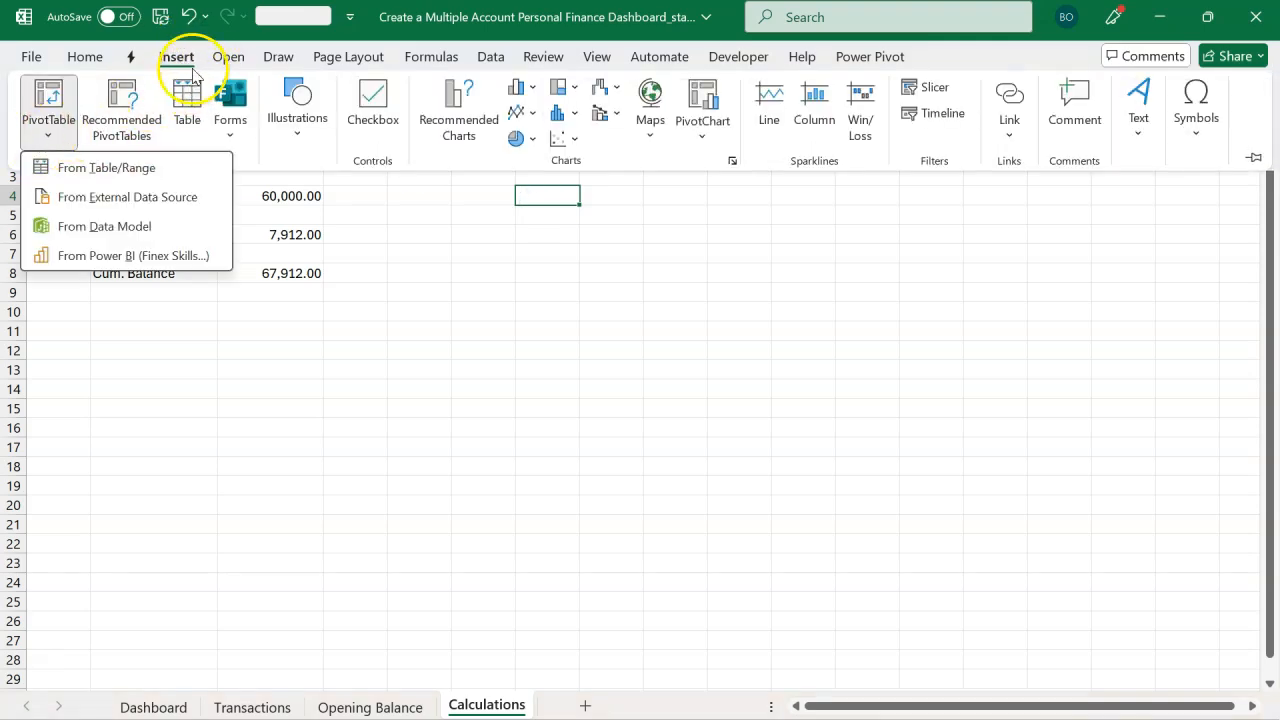
{"action": "left_click", "coordinate": [105, 227]}
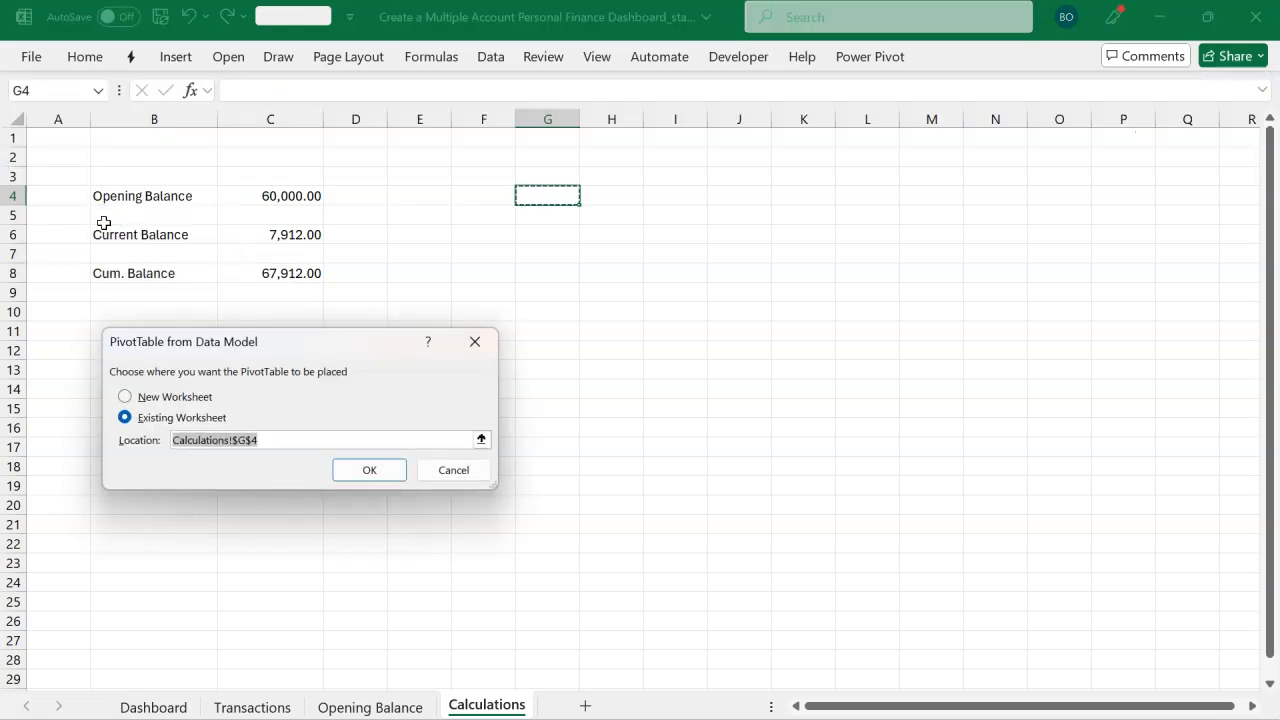
{"action": "left_click", "coordinate": [349, 468]}
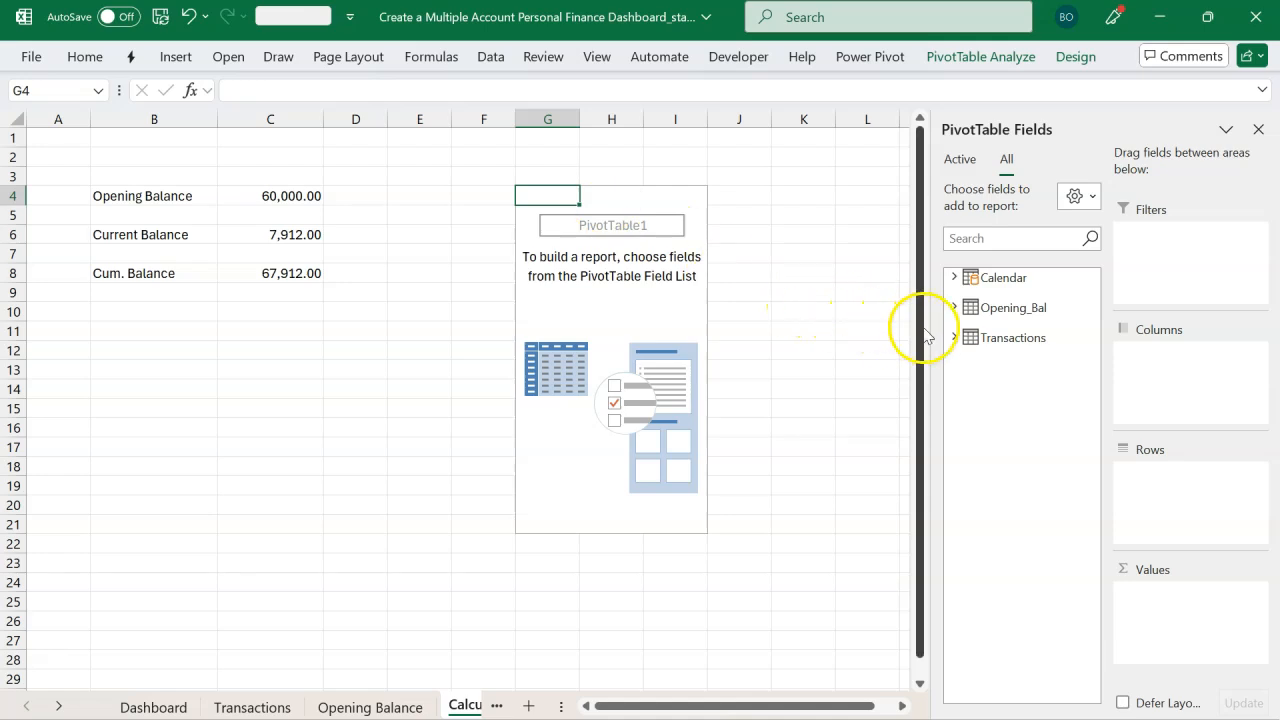
Step: Add the Transactions Cum. Balance measure to the PivotTable values and the Calendar Month field to its rows
{"action": "left_click", "coordinate": [955, 340]}
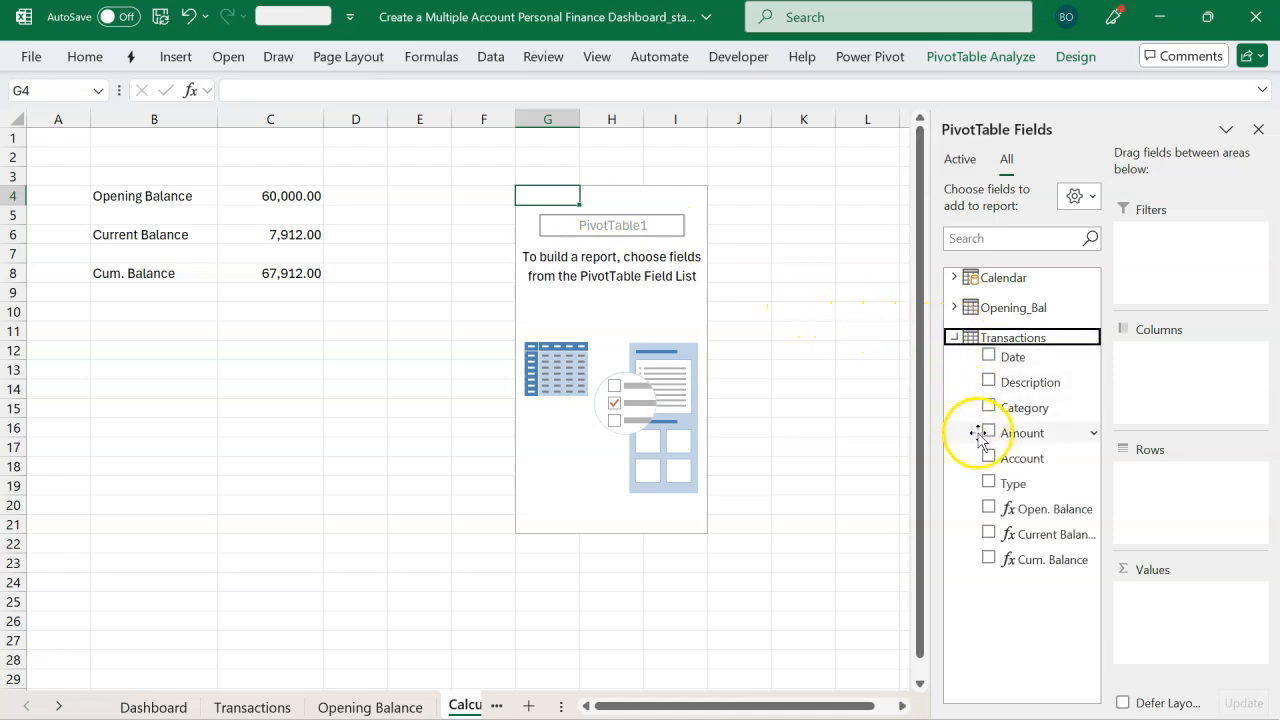
{"action": "left_click", "coordinate": [989, 559]}
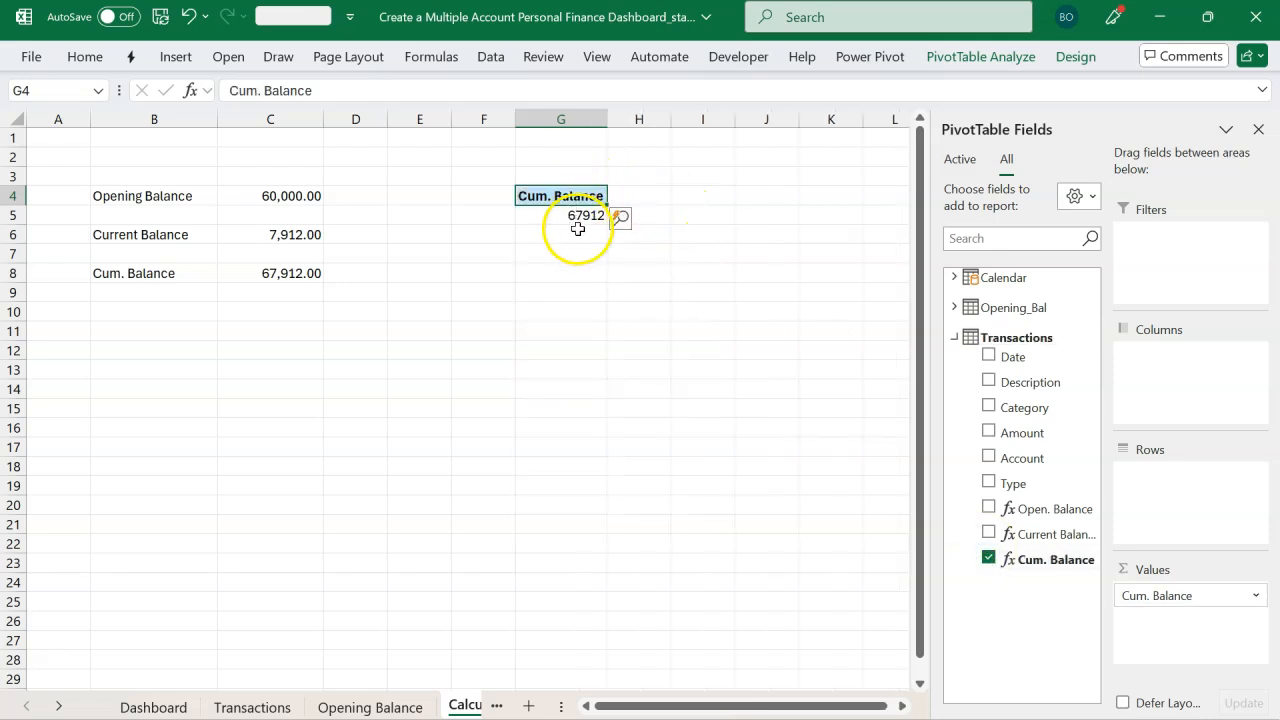
{"action": "left_click", "coordinate": [955, 338]}
{"action": "left_click", "coordinate": [953, 277]}
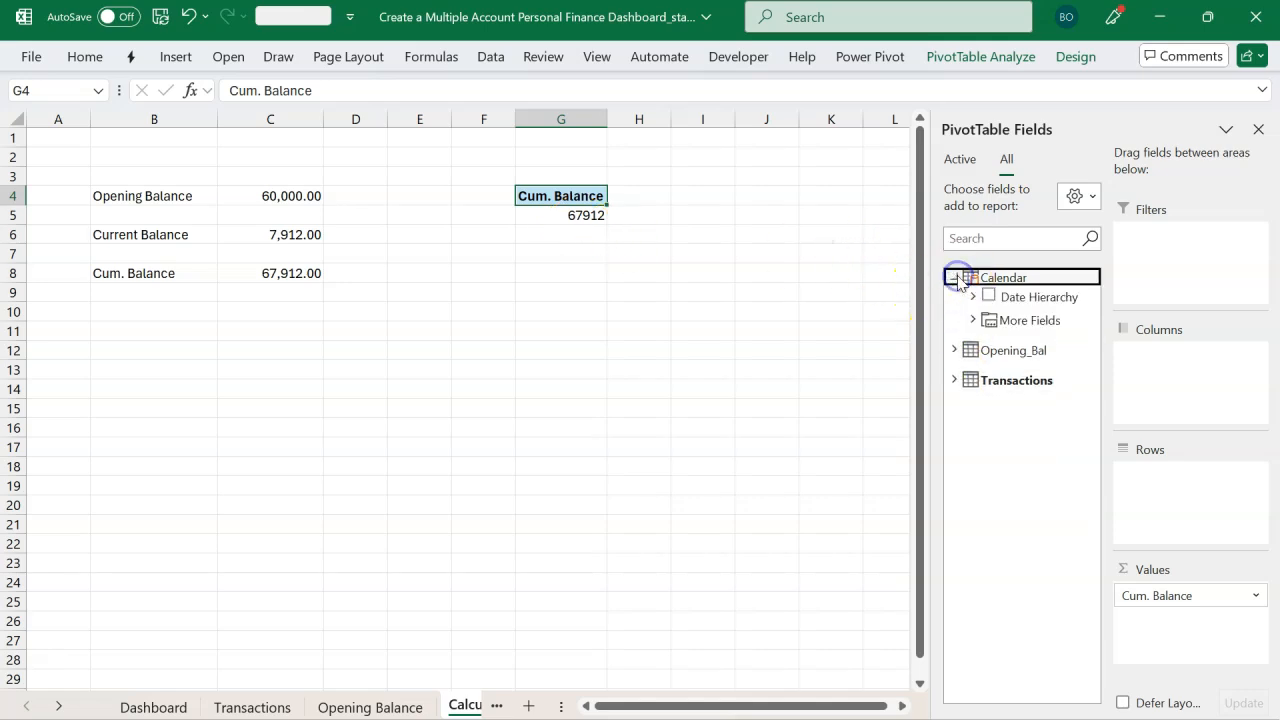
{"action": "left_click", "coordinate": [974, 321]}
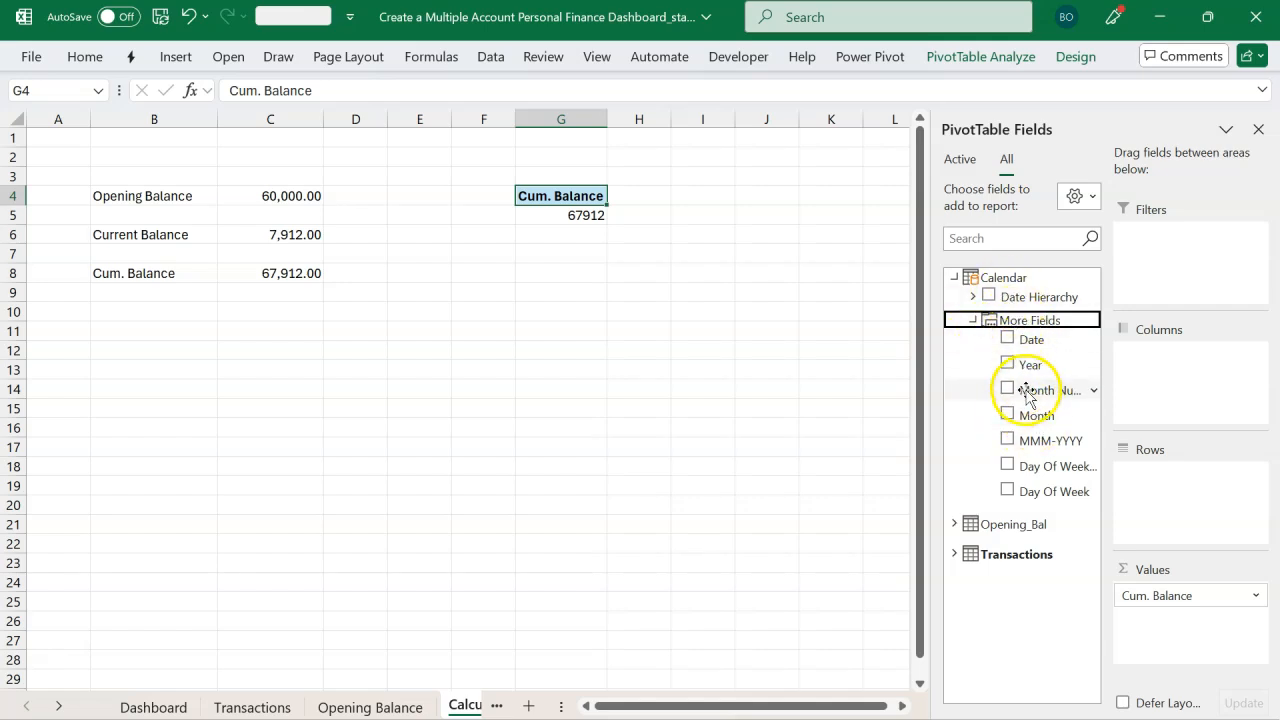
{"action": "left_click_drag", "start_coordinate": [1033, 414], "coordinate": [1067, 430]}
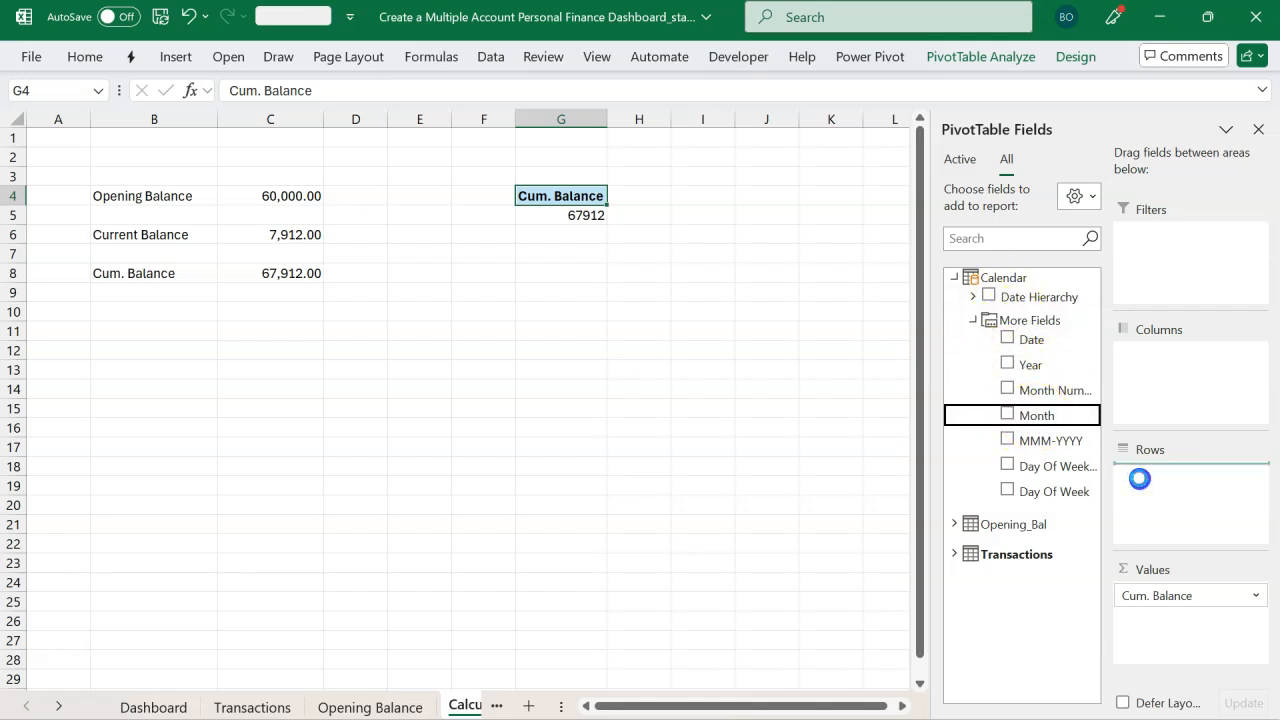
{"action": "left_click_drag", "start_coordinate": [1139, 478], "coordinate": [1139, 478]}
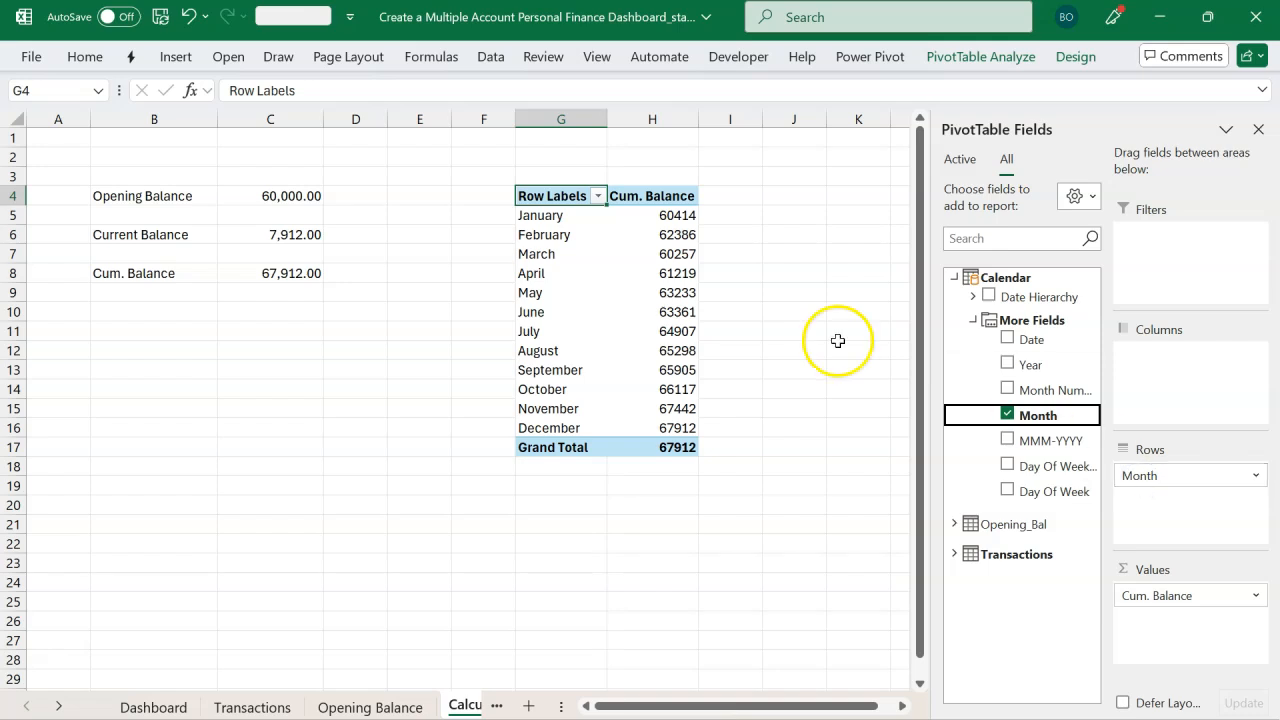
{"action": "mouse_move", "coordinate": [688, 216]}
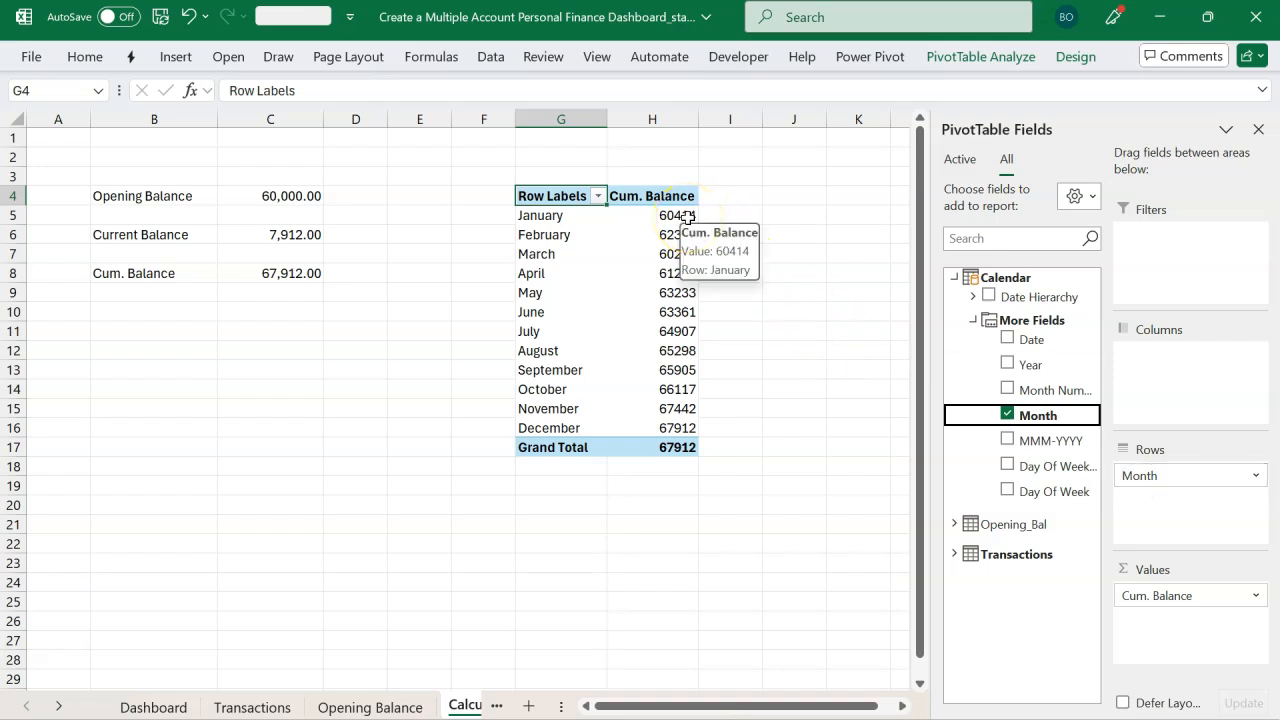
Step: Close the field list and link J5:K16 to the PivotTable's months and cumulative balances with =G5 and =H5 filled across and down
{"action": "left_click_drag", "start_coordinate": [664, 218], "coordinate": [650, 427]}
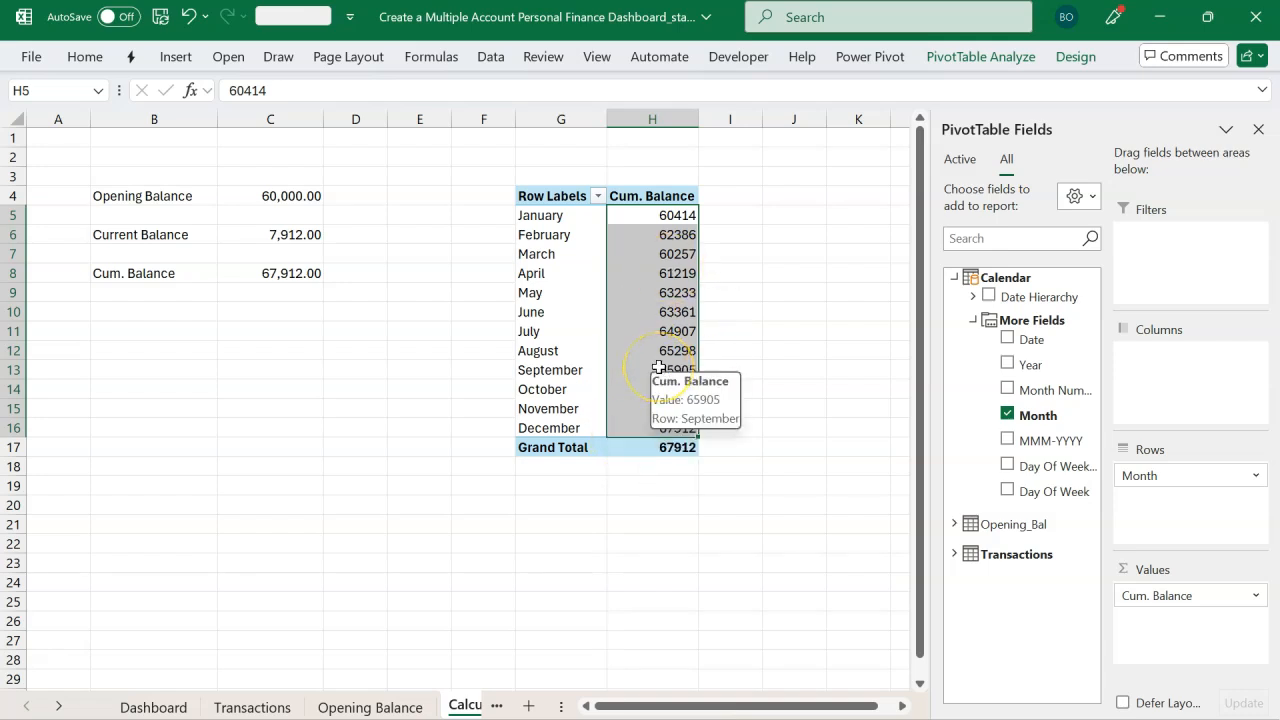
{"action": "left_click", "coordinate": [1258, 129]}
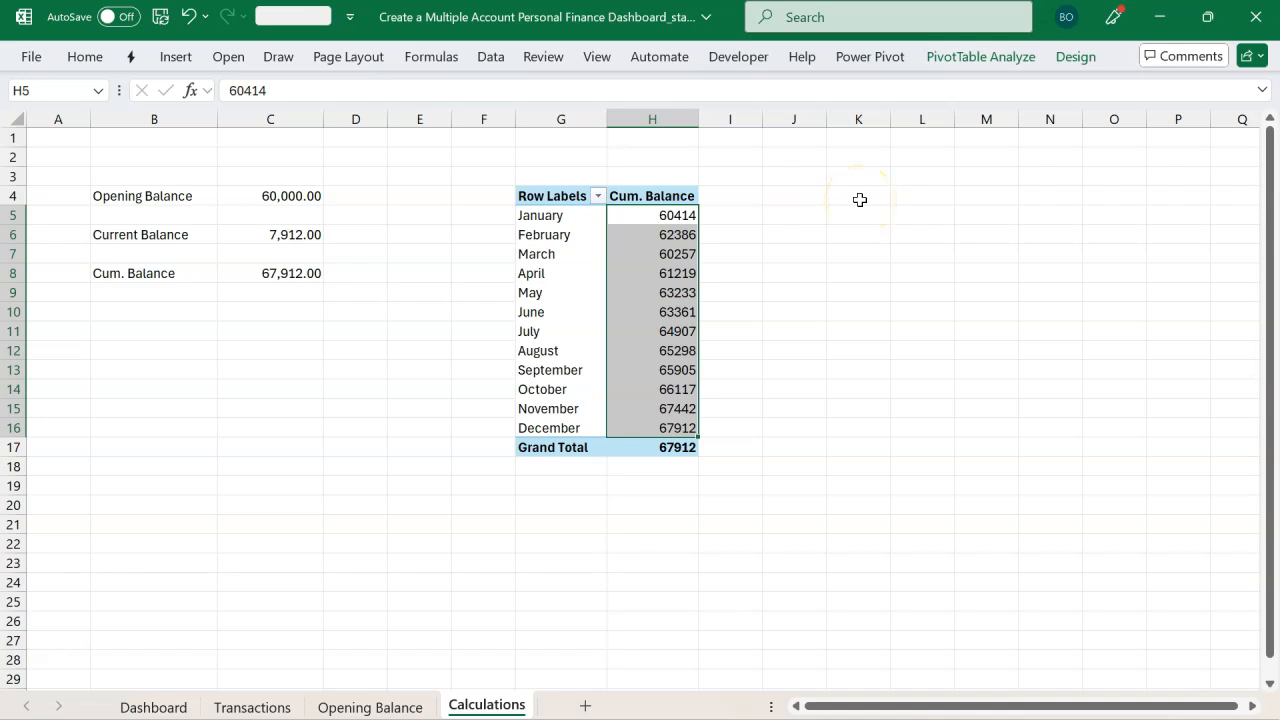
{"action": "left_click", "coordinate": [780, 213]}
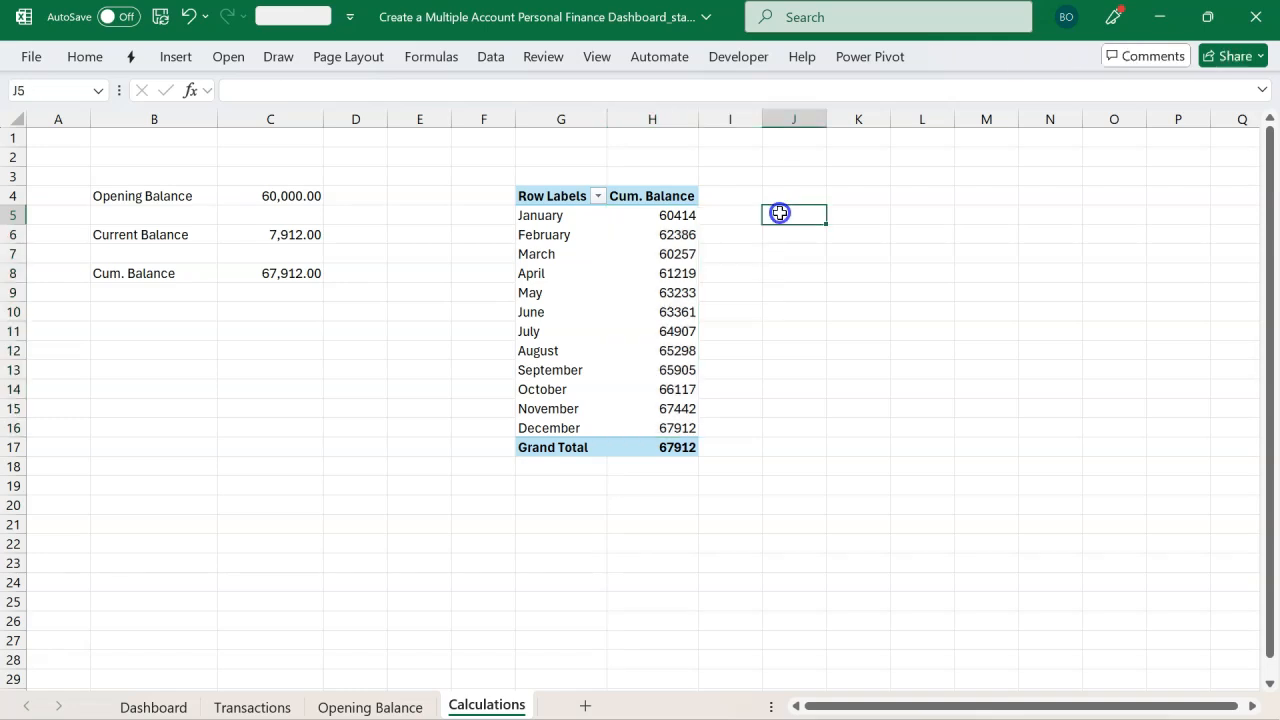
{"action": "left_click_drag", "start_coordinate": [780, 213], "coordinate": [848, 430]}
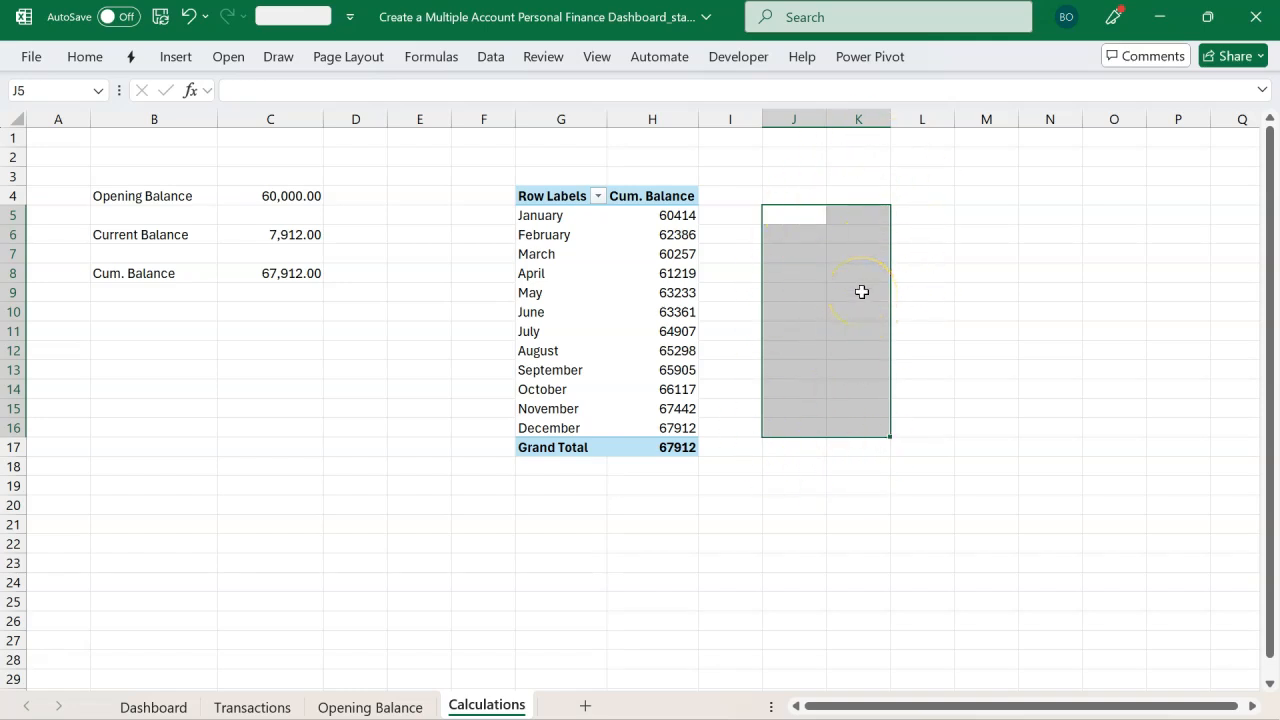
{"action": "left_click", "coordinate": [803, 220]}
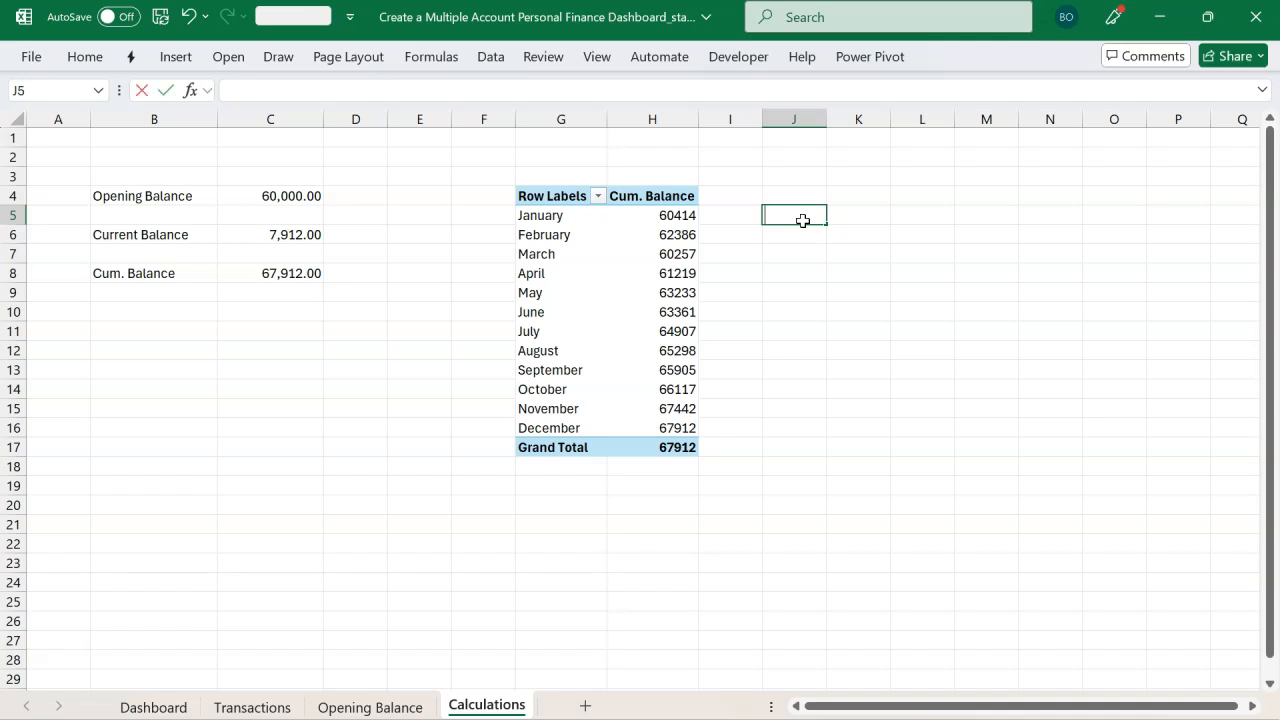
{"action": "type", "text": "="}
{"action": "left_click", "coordinate": [559, 217]}
{"action": "key", "text": "Return"}
{"action": "left_click_drag", "start_coordinate": [786, 217], "coordinate": [849, 222]}
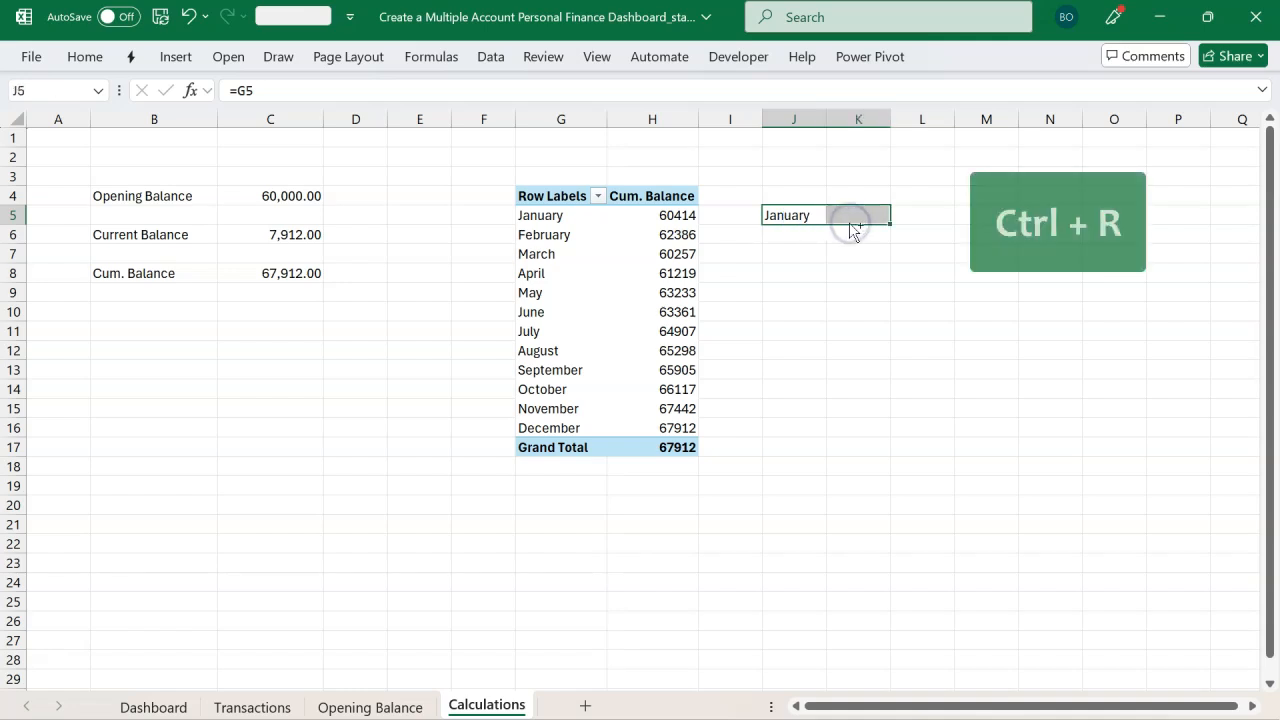
{"action": "key", "text": "ctrl+r"}
{"action": "double_click", "coordinate": [866, 216]}
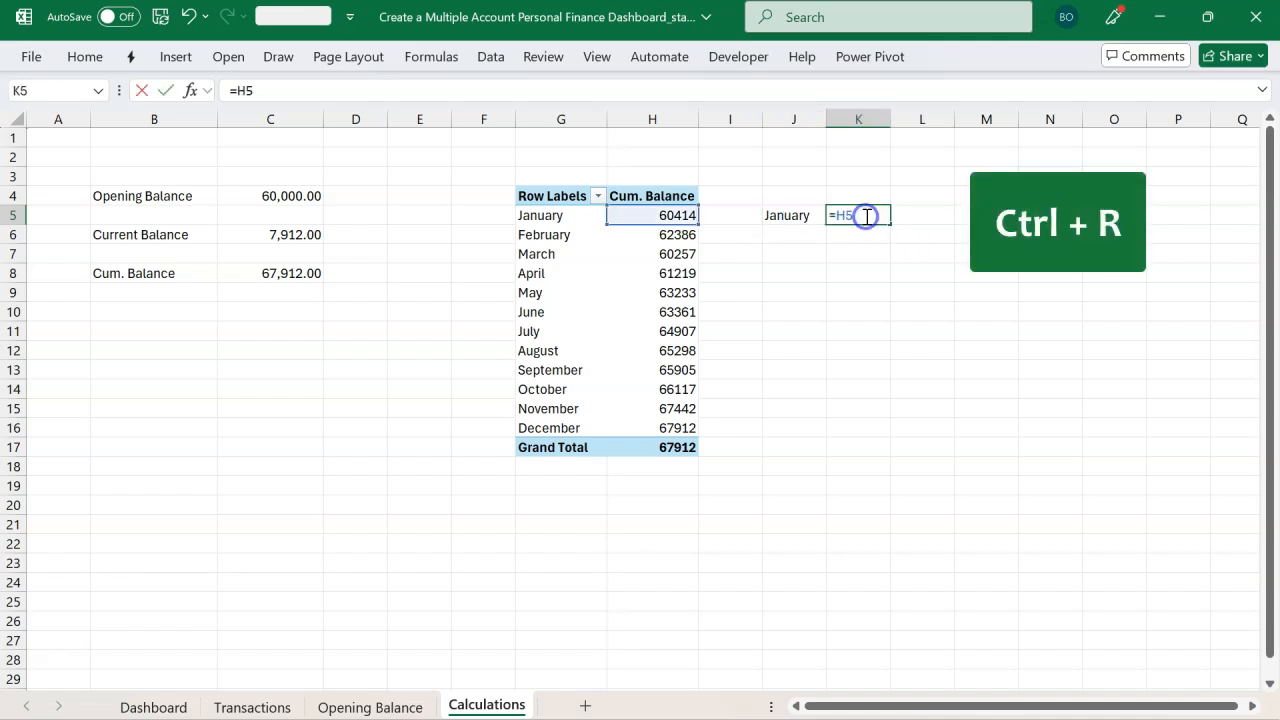
{"action": "key", "text": "Return"}
{"action": "left_click_drag", "start_coordinate": [808, 215], "coordinate": [863, 431]}
{"action": "key", "text": "ctrl+d"}
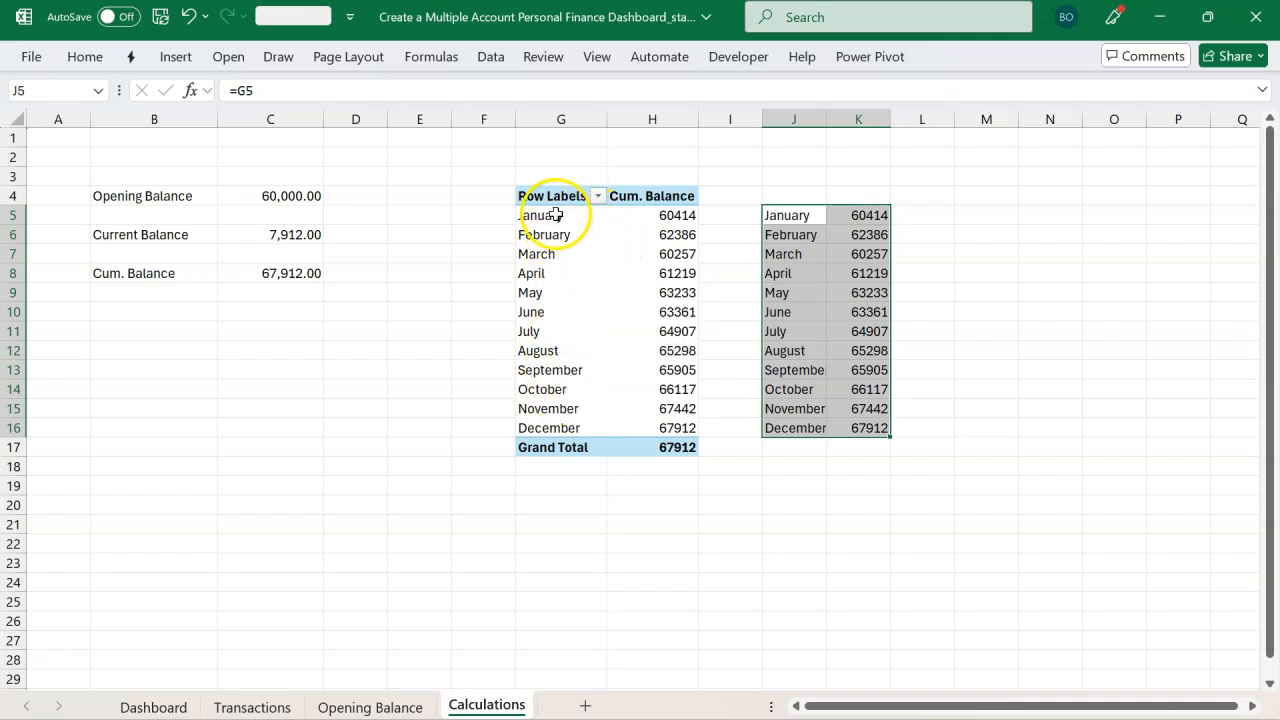
Step: Turn on showing items with no data on rows in the PivotTable's display options
{"action": "left_click", "coordinate": [552, 351]}
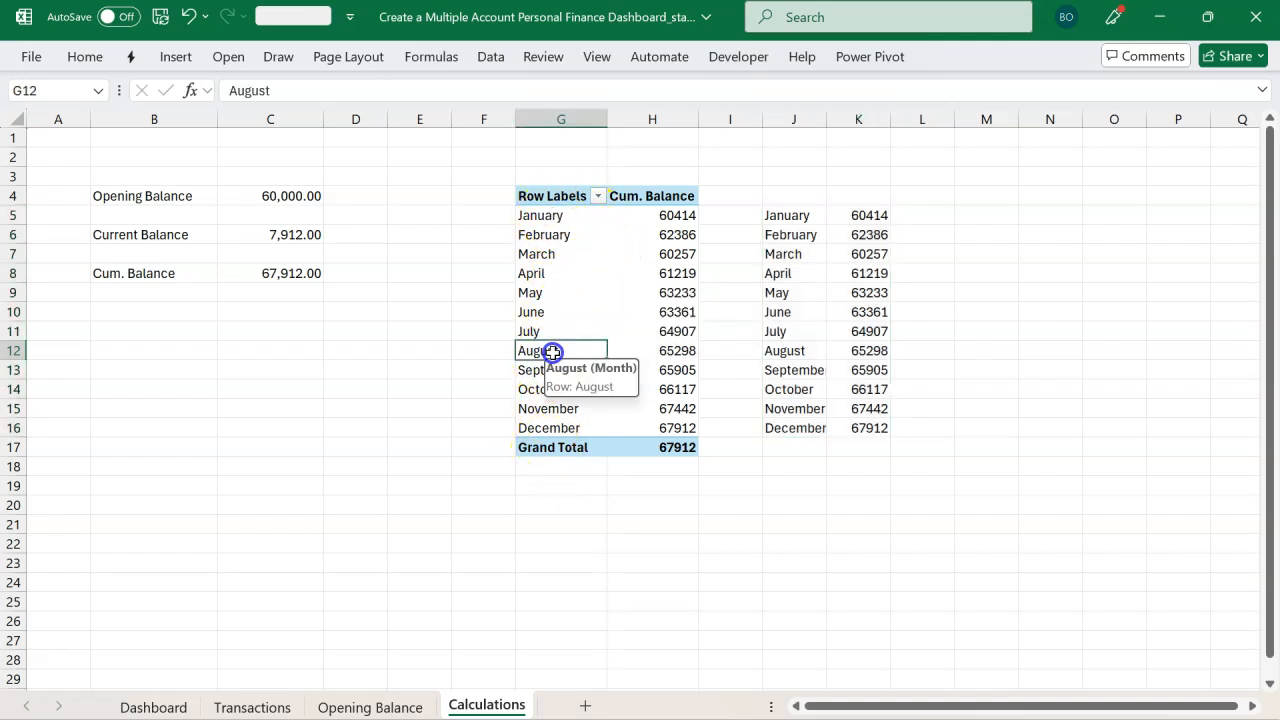
{"action": "right_click", "coordinate": [552, 352]}
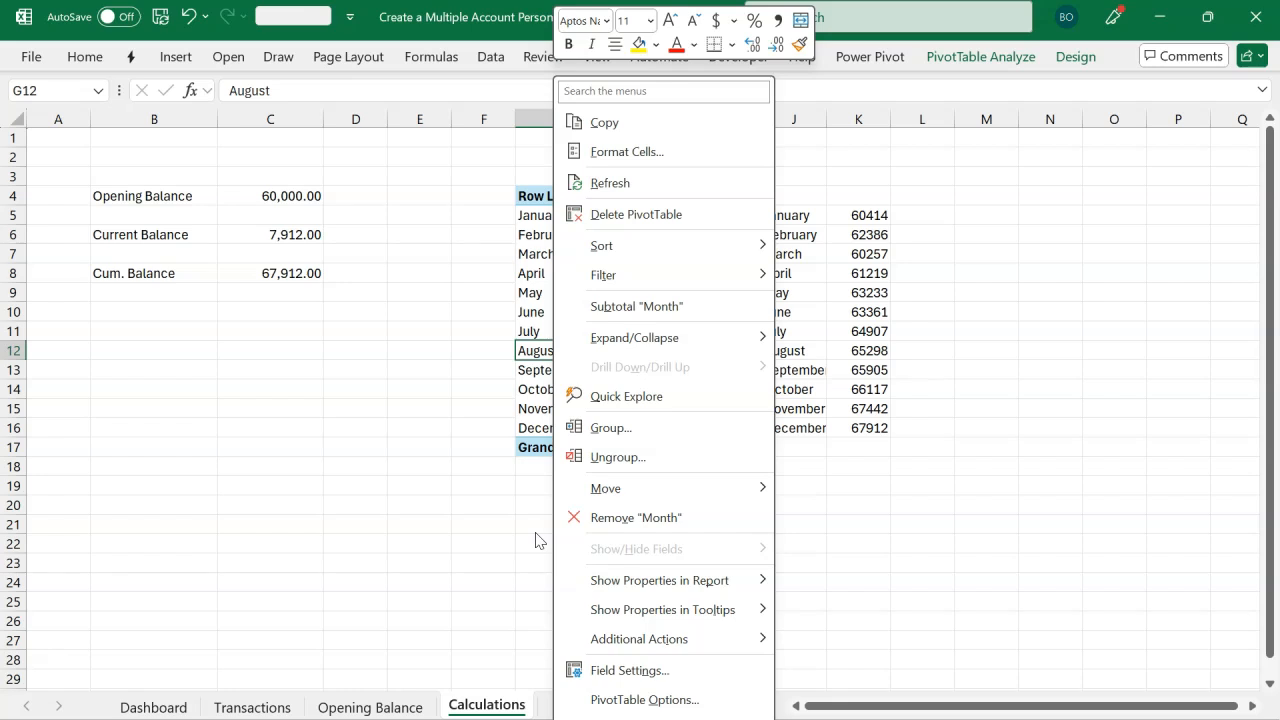
{"action": "left_click", "coordinate": [497, 341]}
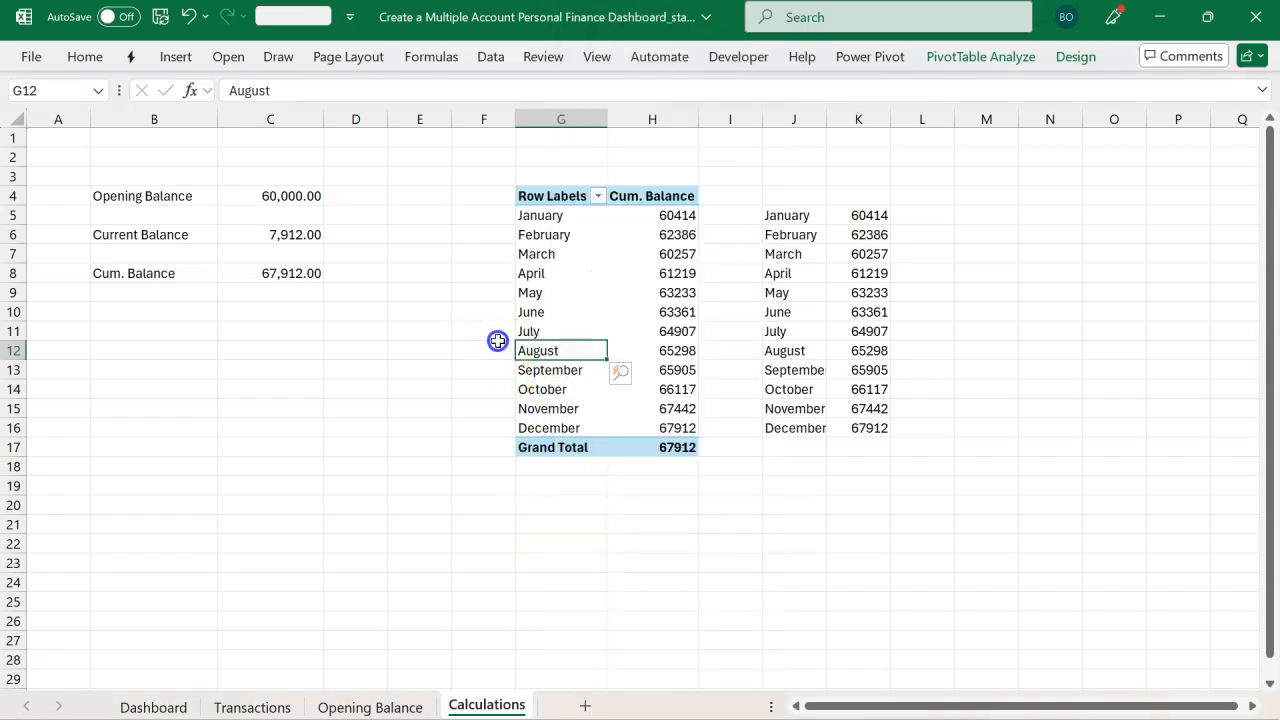
{"action": "right_click", "coordinate": [552, 350]}
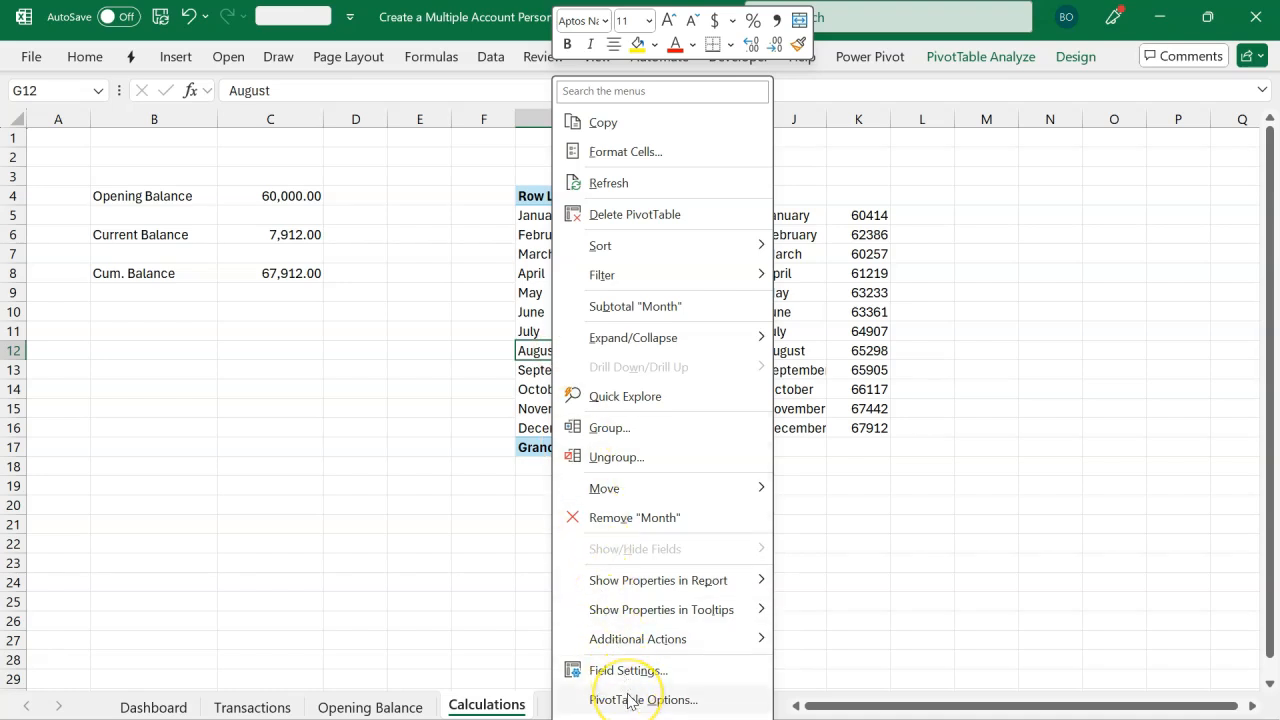
{"action": "left_click", "coordinate": [630, 700]}
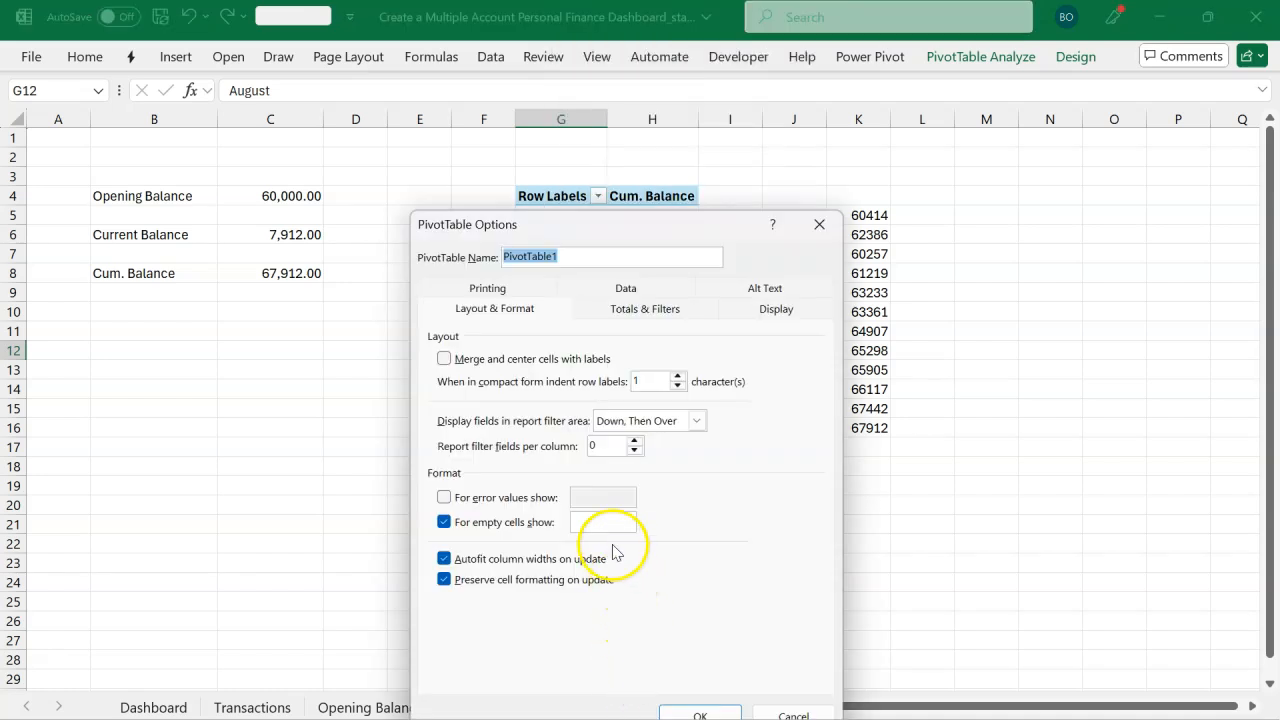
{"action": "left_click", "coordinate": [748, 313]}
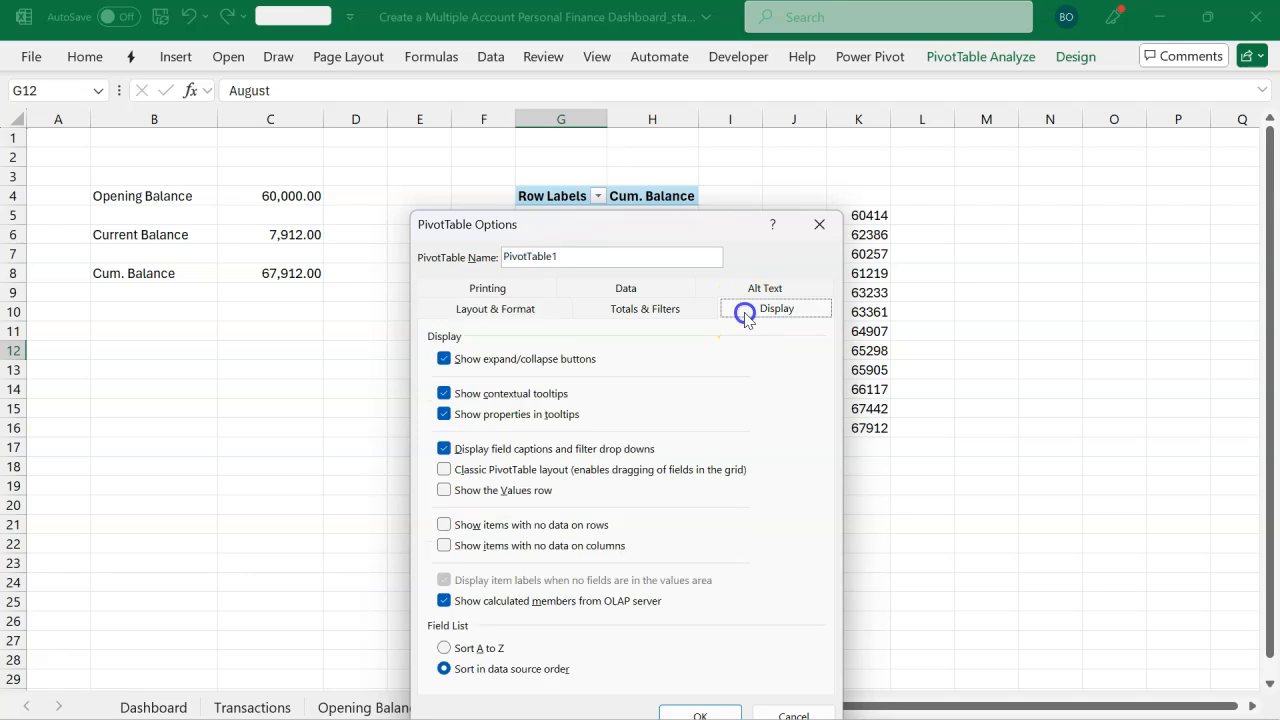
{"action": "left_click", "coordinate": [486, 527]}
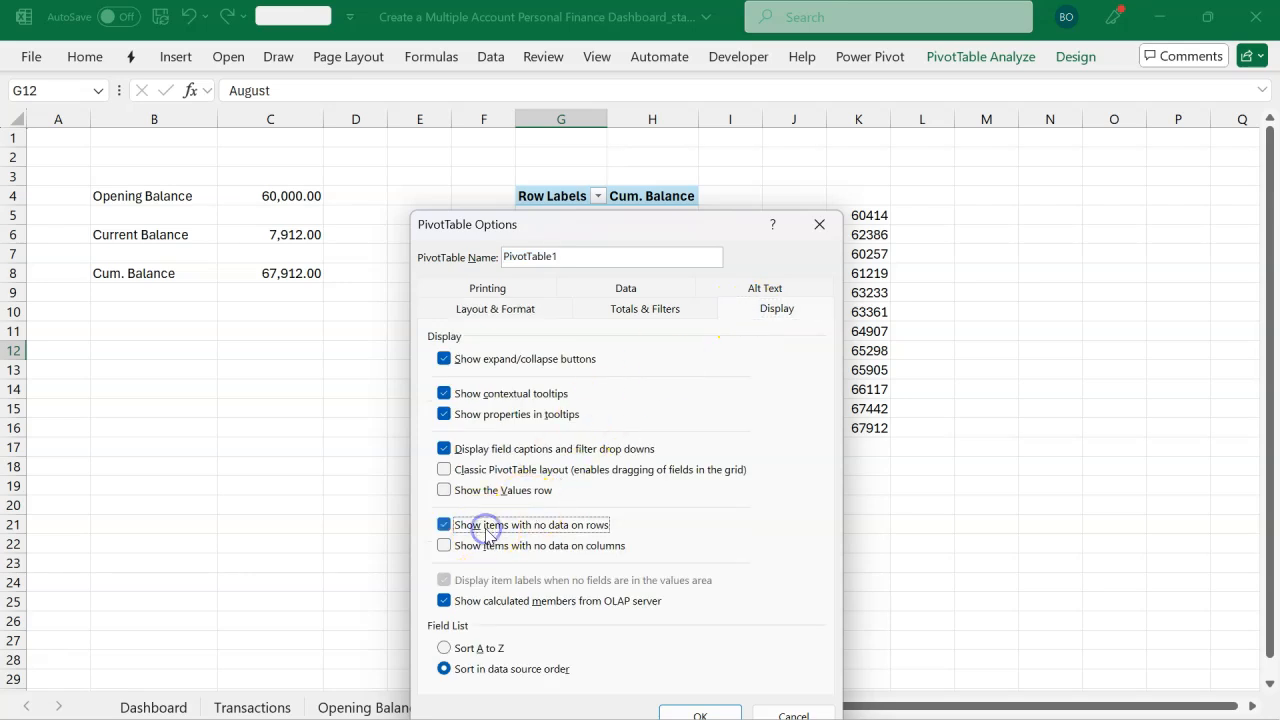
{"action": "left_click", "coordinate": [700, 712]}
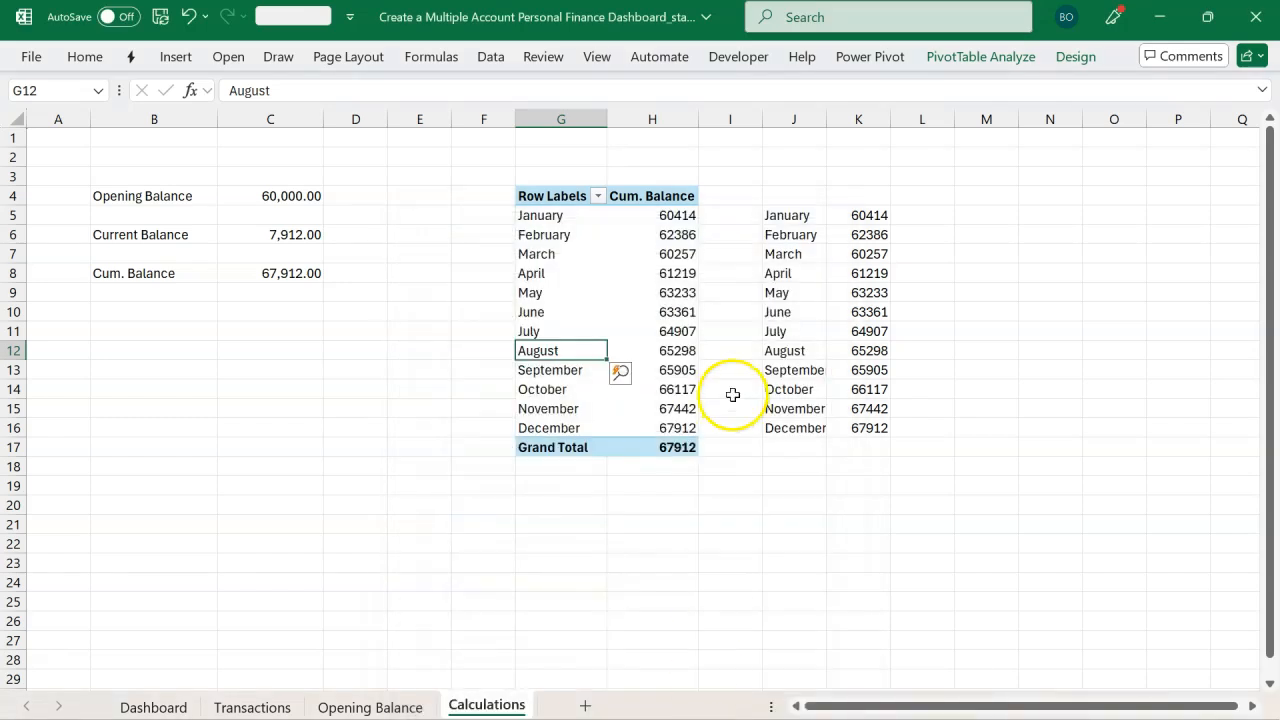
Step: Enter =IF(K5=MIN($K$5:$K$16),K5,NA()) in L5 and fill it down to L16 to flag the lowest balance
{"action": "left_click", "coordinate": [906, 215]}
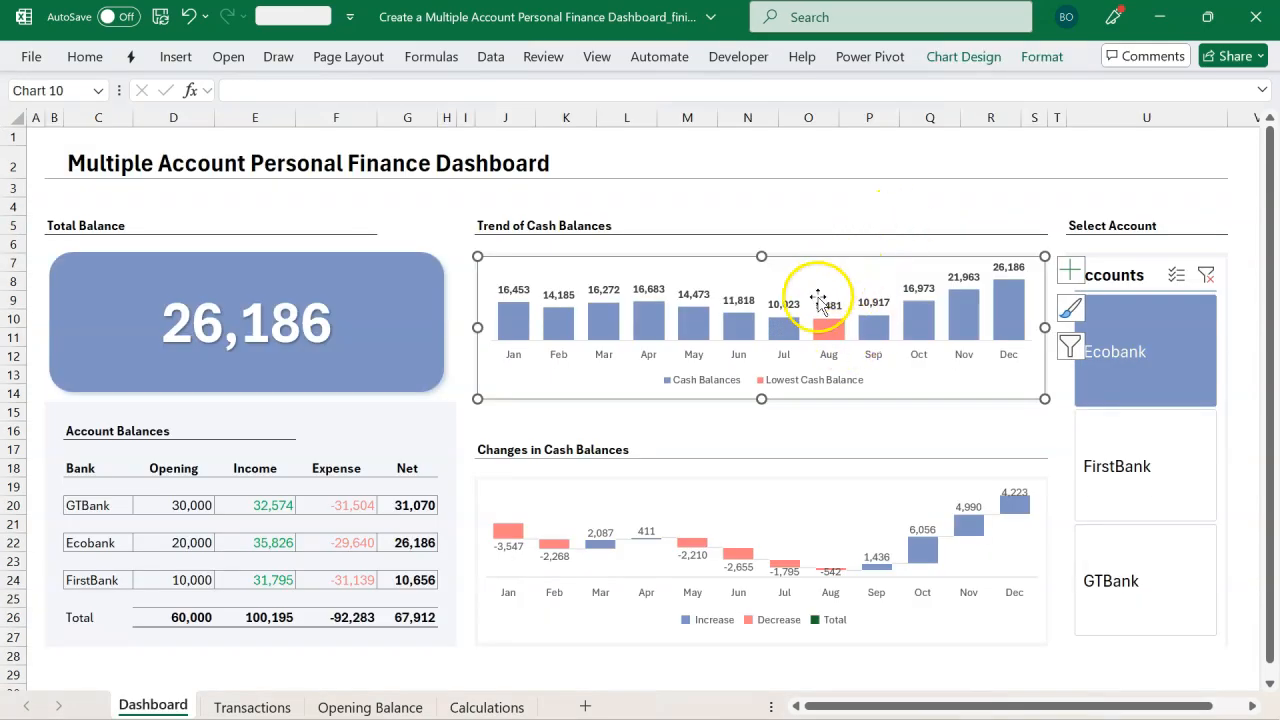
{"action": "mouse_move", "coordinate": [826, 316]}
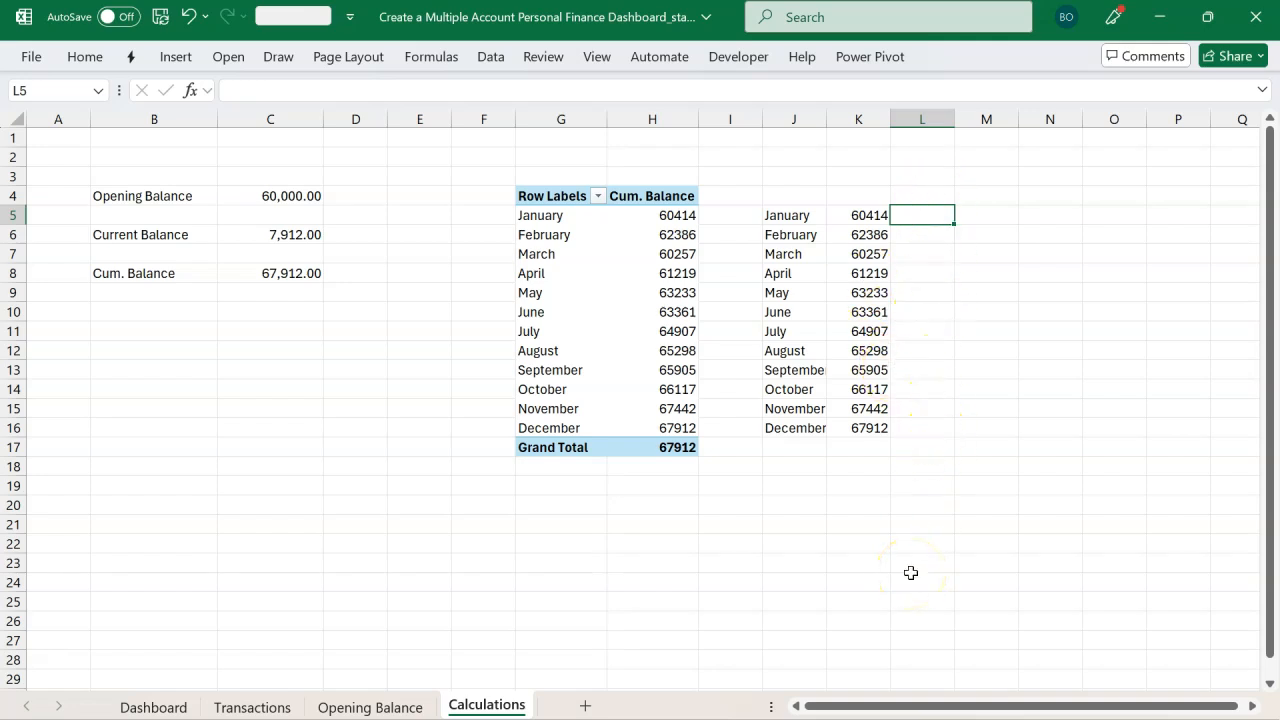
{"action": "type", "text": "IF("}
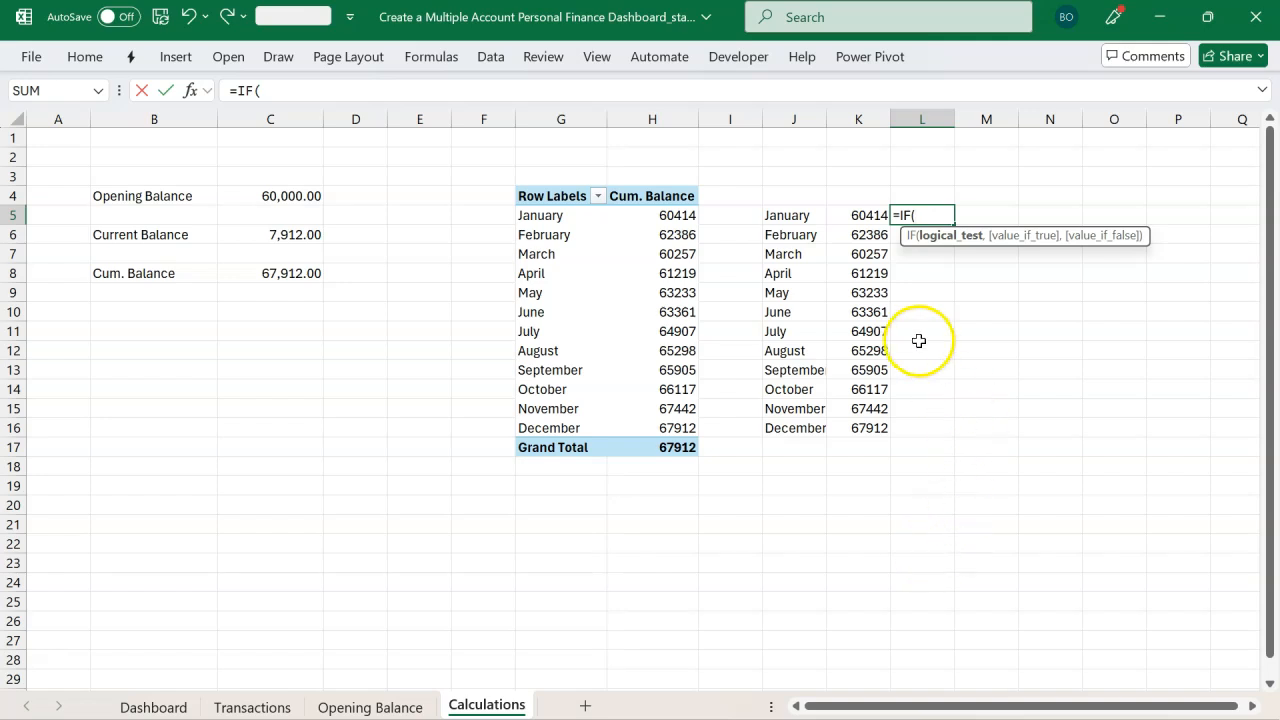
{"action": "left_click", "coordinate": [855, 219]}
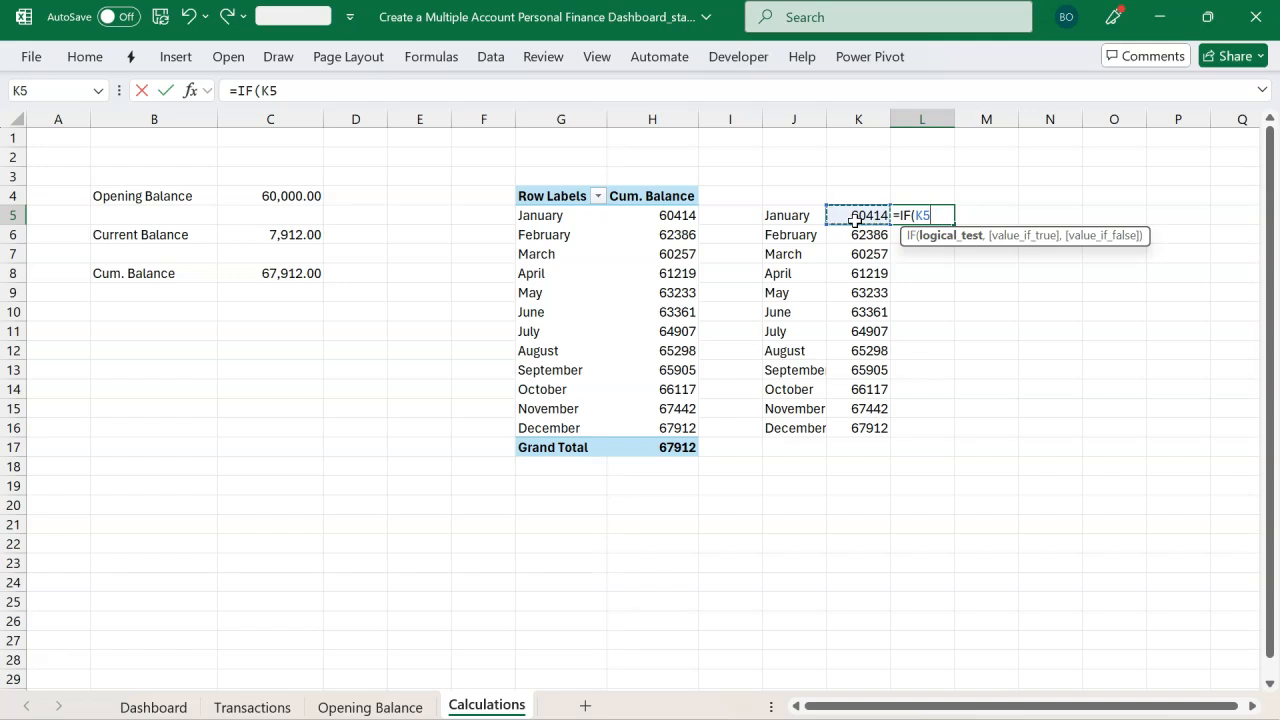
{"action": "type", "text": "=min"}
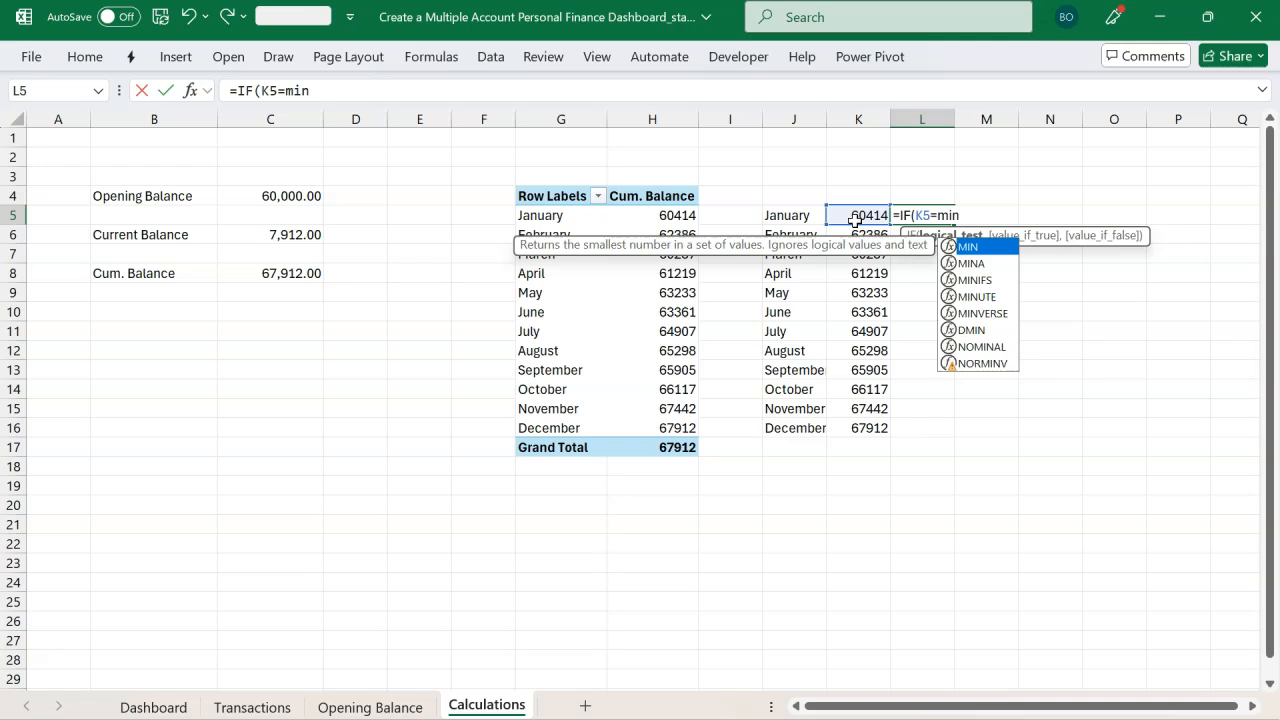
{"action": "key", "text": "Tab"}
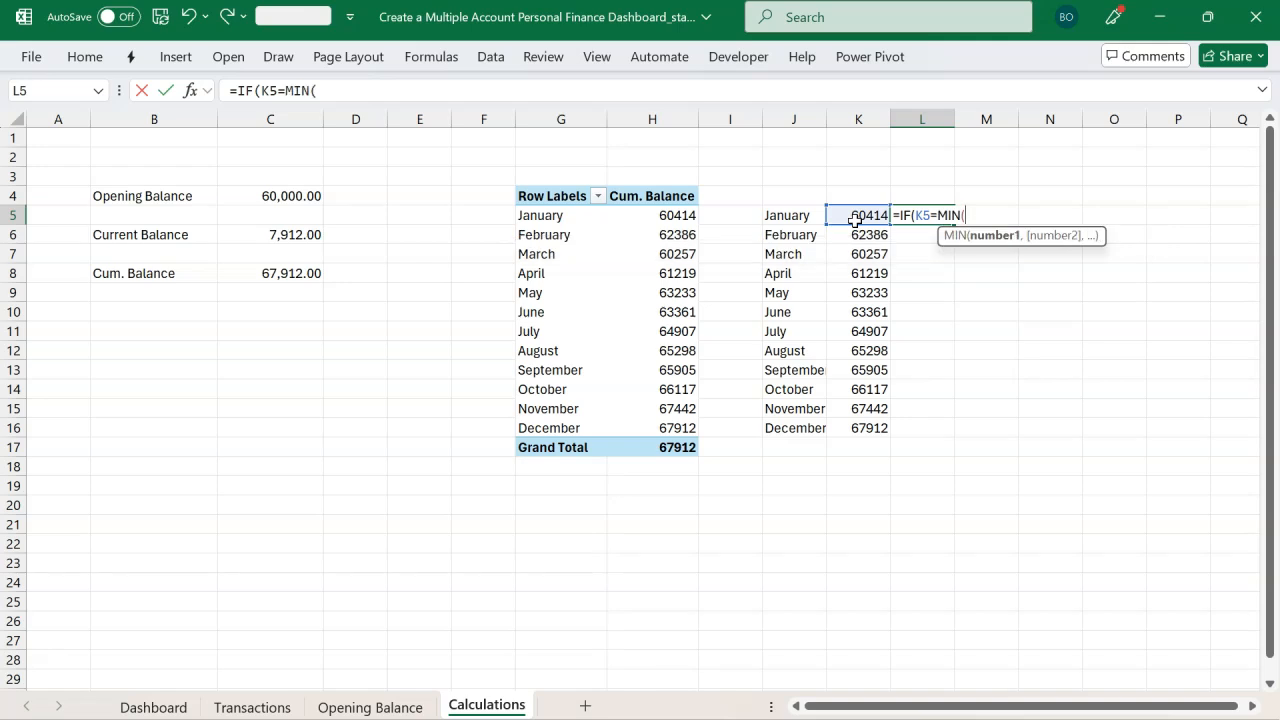
{"action": "left_click_drag", "start_coordinate": [855, 220], "coordinate": [860, 427]}
{"action": "left_click_drag", "start_coordinate": [860, 426], "coordinate": [860, 426]}
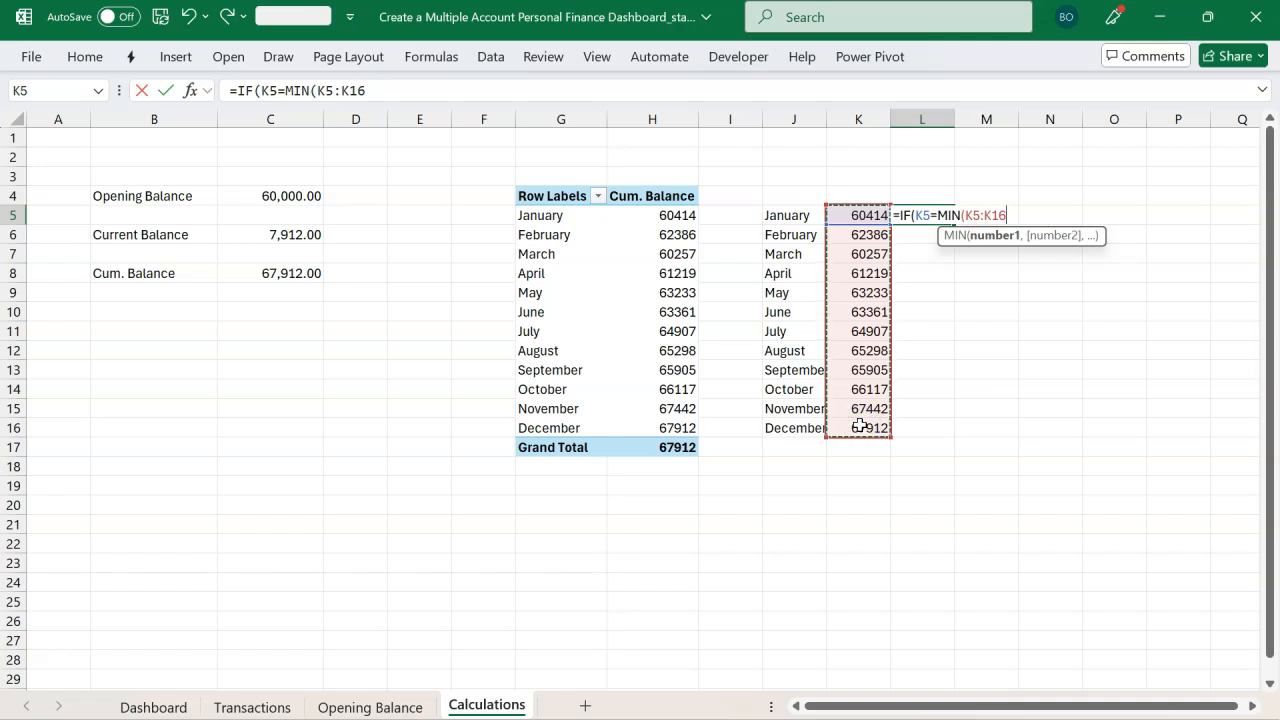
{"action": "key", "text": "F4"}
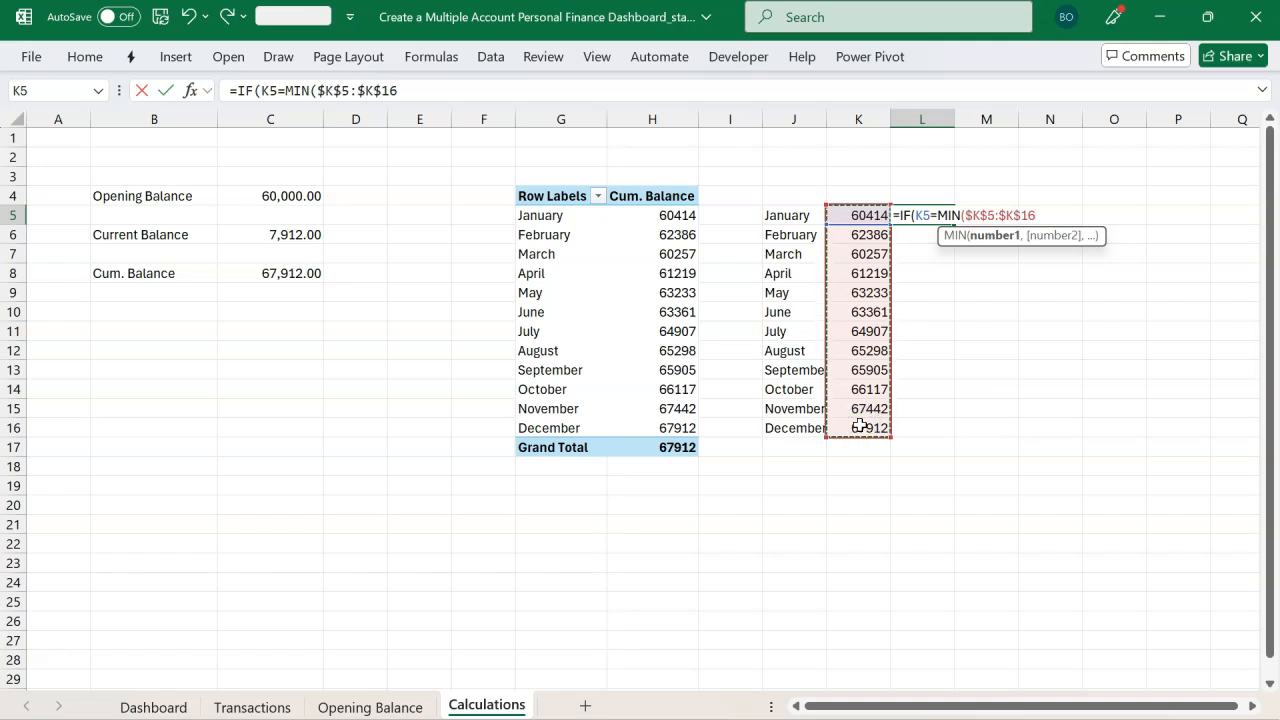
{"action": "type", "text": ")"}
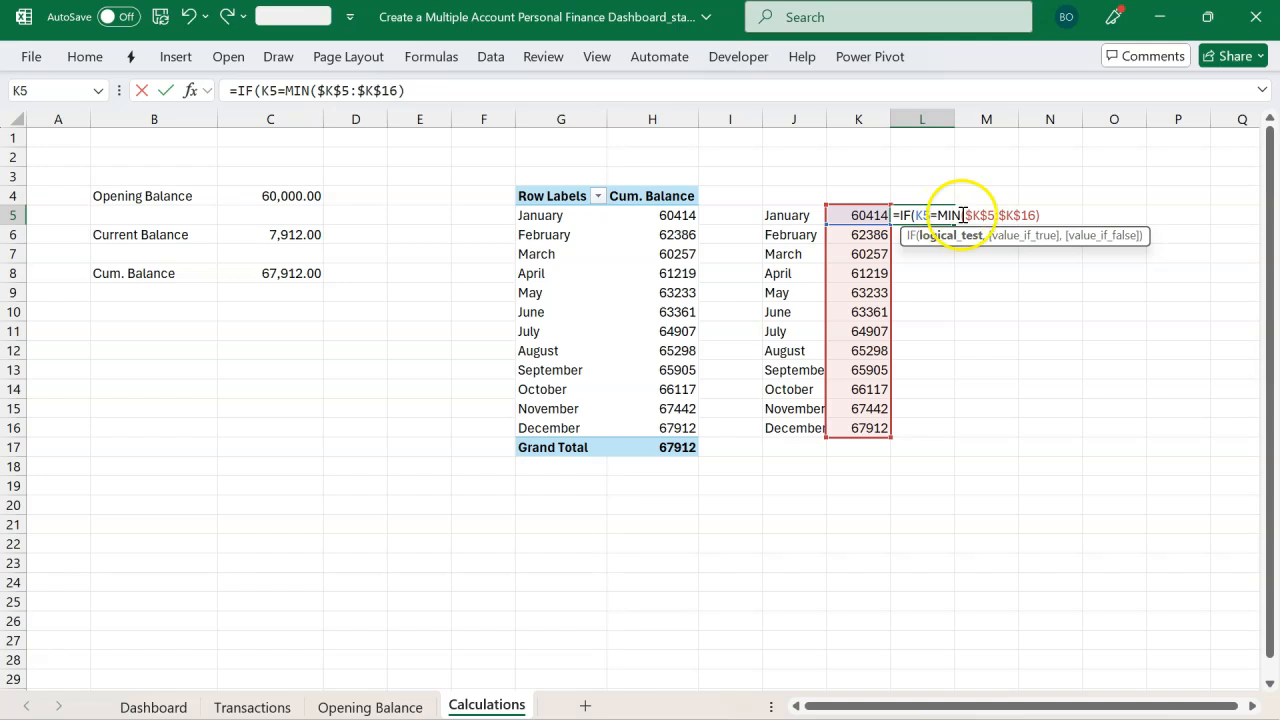
{"action": "type", "text": ","}
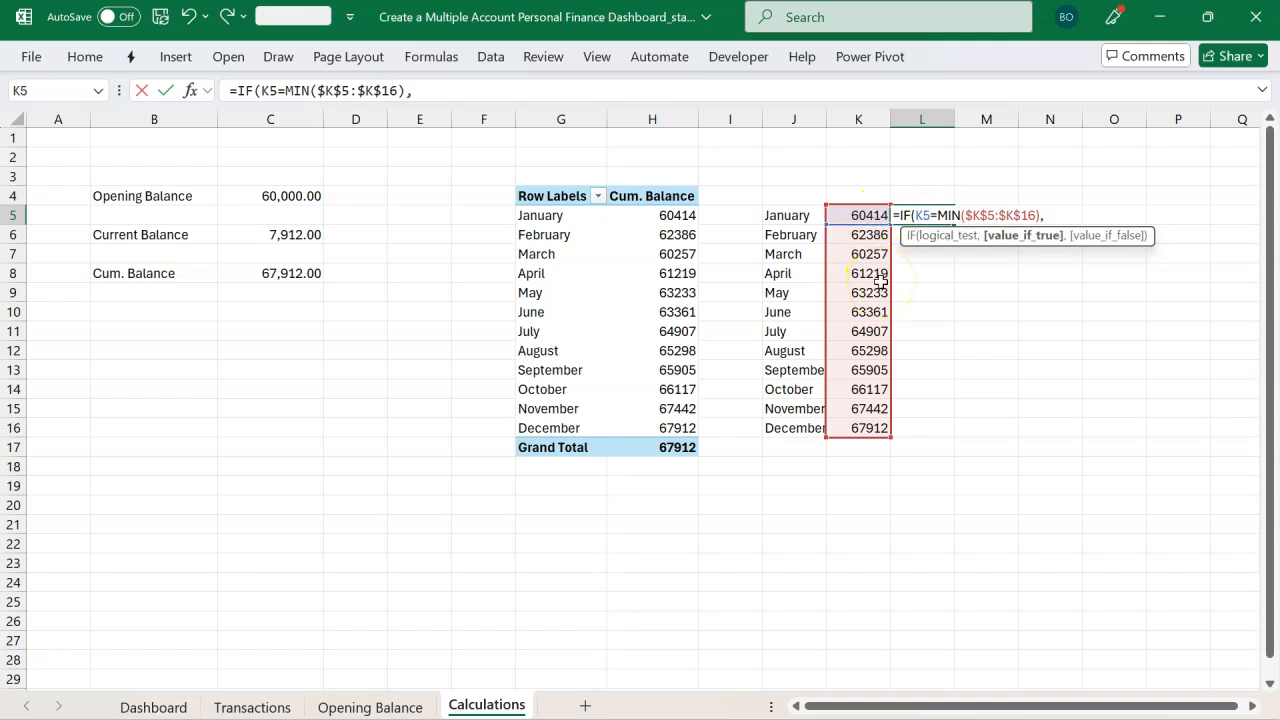
{"action": "left_click", "coordinate": [859, 215]}
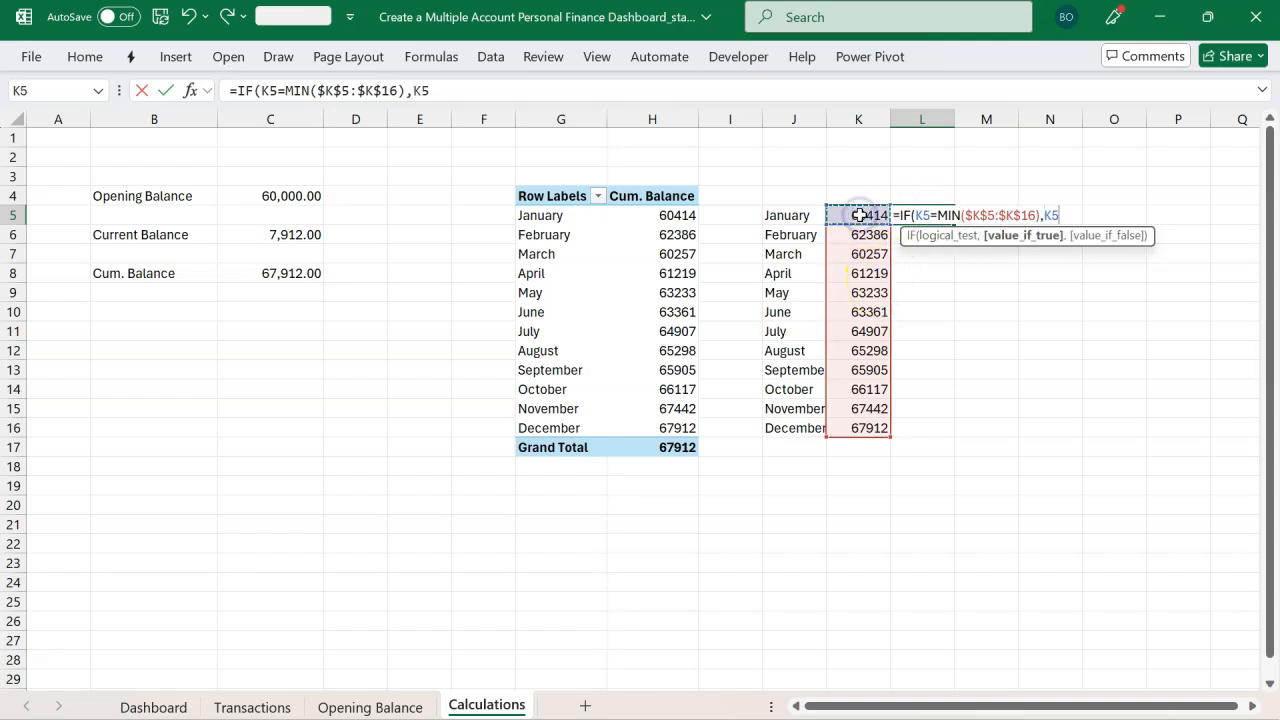
{"action": "type", "text": ","}
{"action": "type", "text": "na"}
{"action": "key", "text": "Tab"}
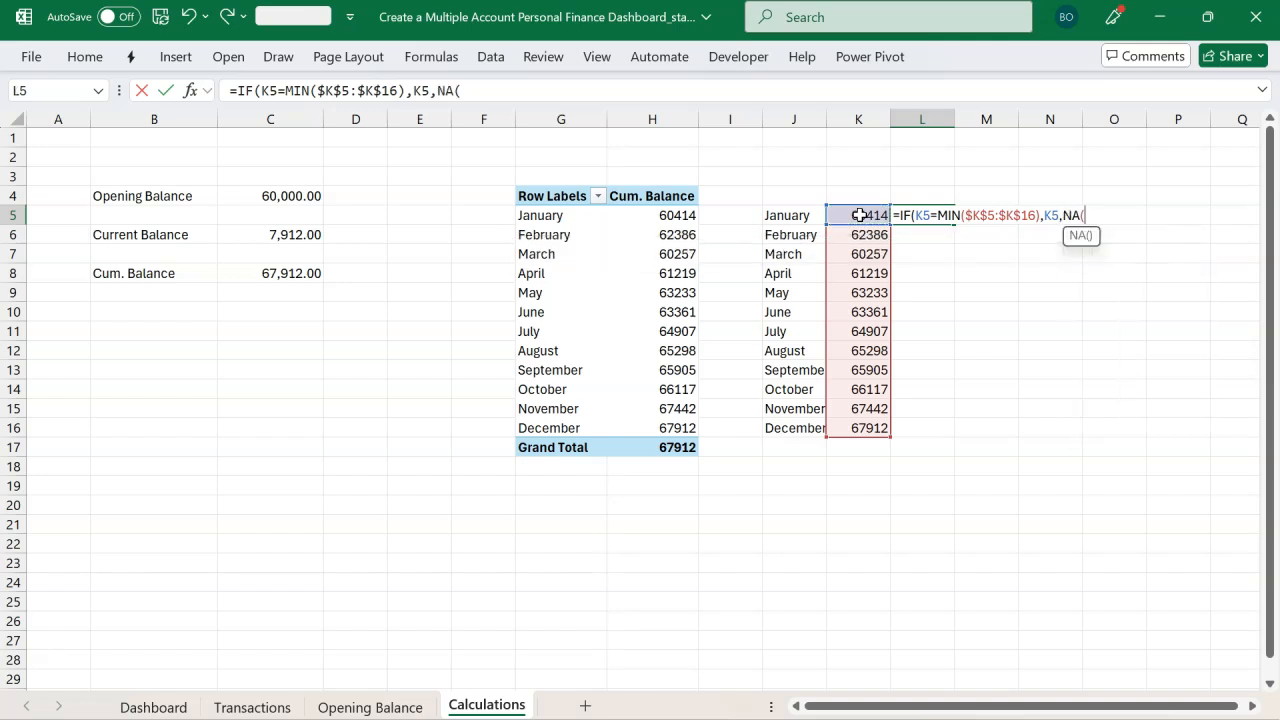
{"action": "type", "text": ")"}
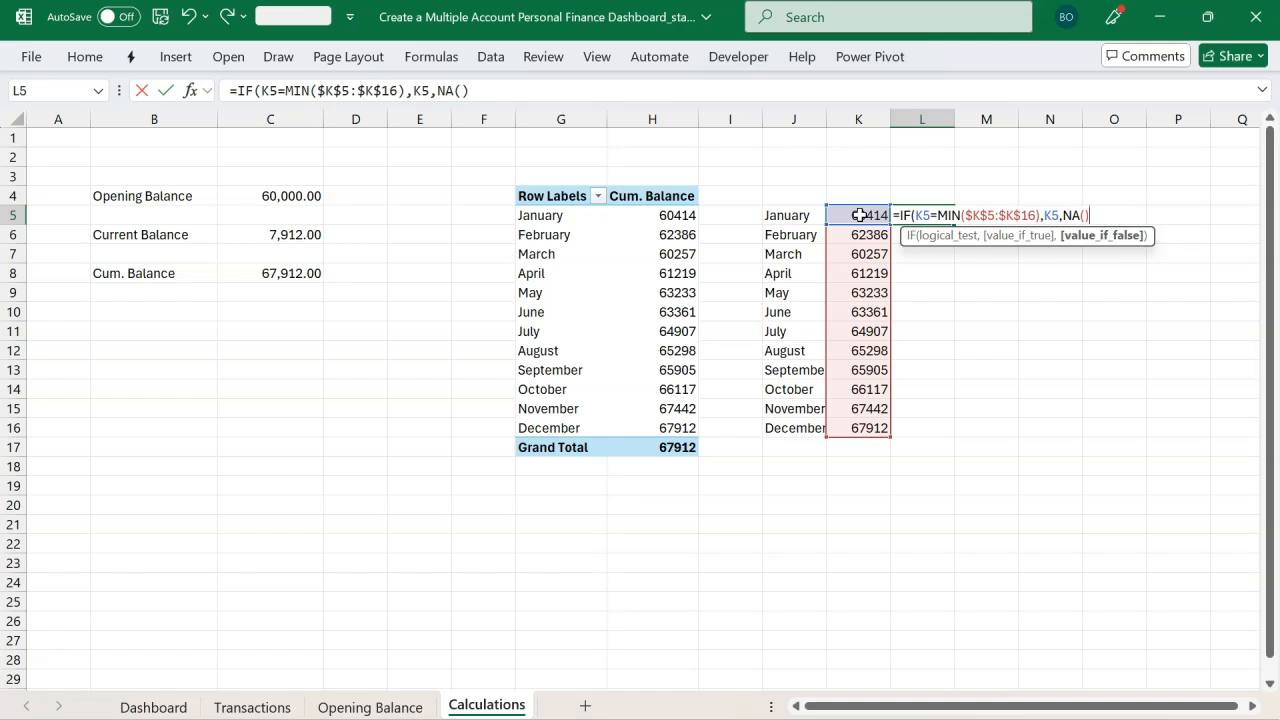
{"action": "type", "text": ")"}
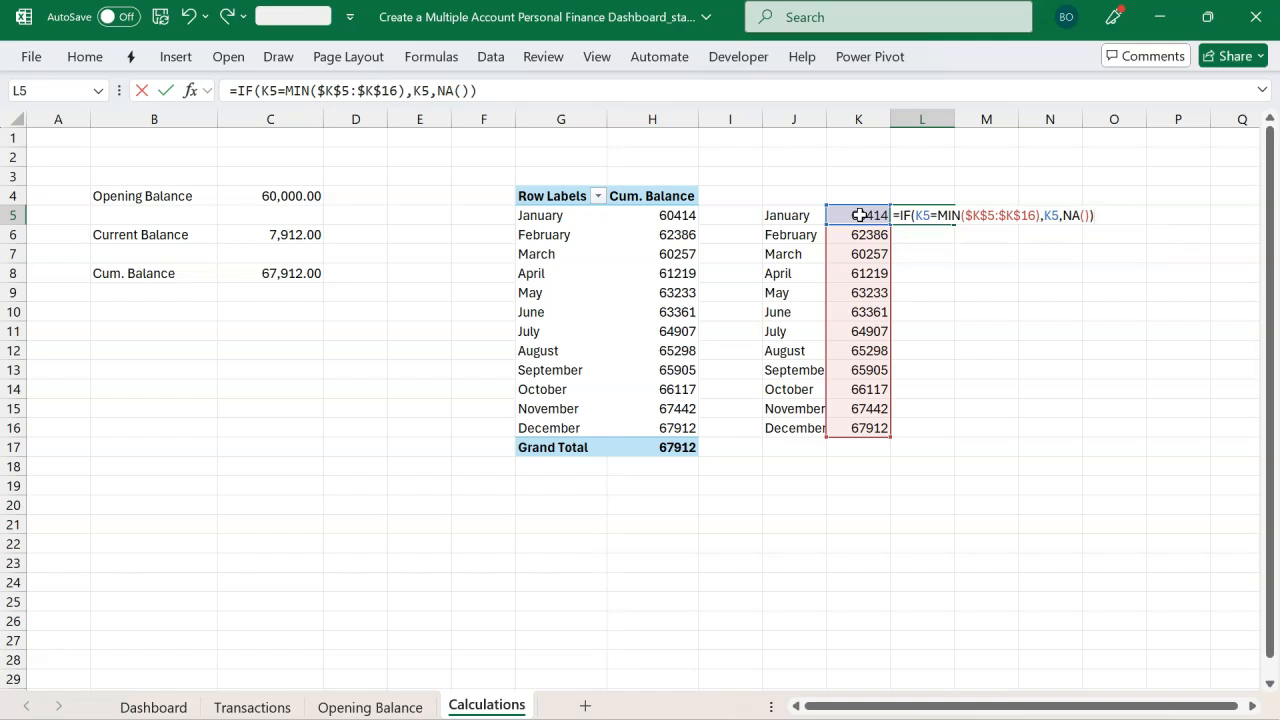
{"action": "key", "text": "Return"}
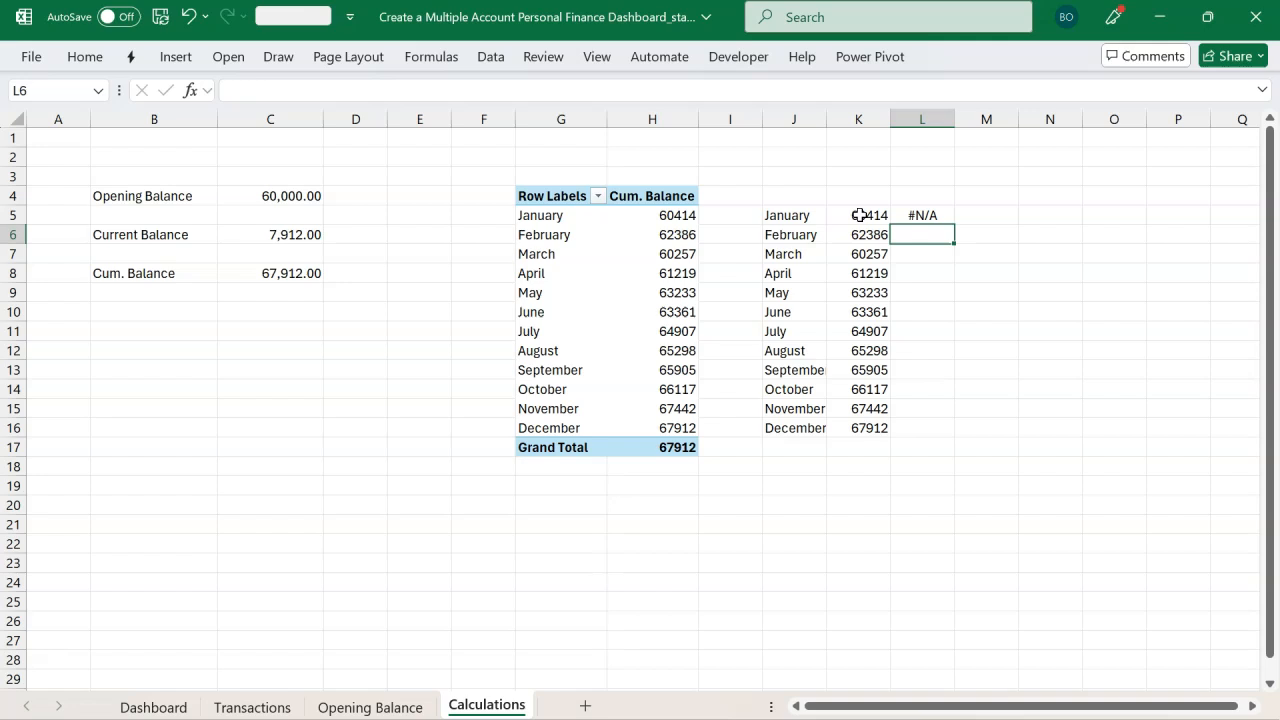
{"action": "left_click", "coordinate": [935, 217]}
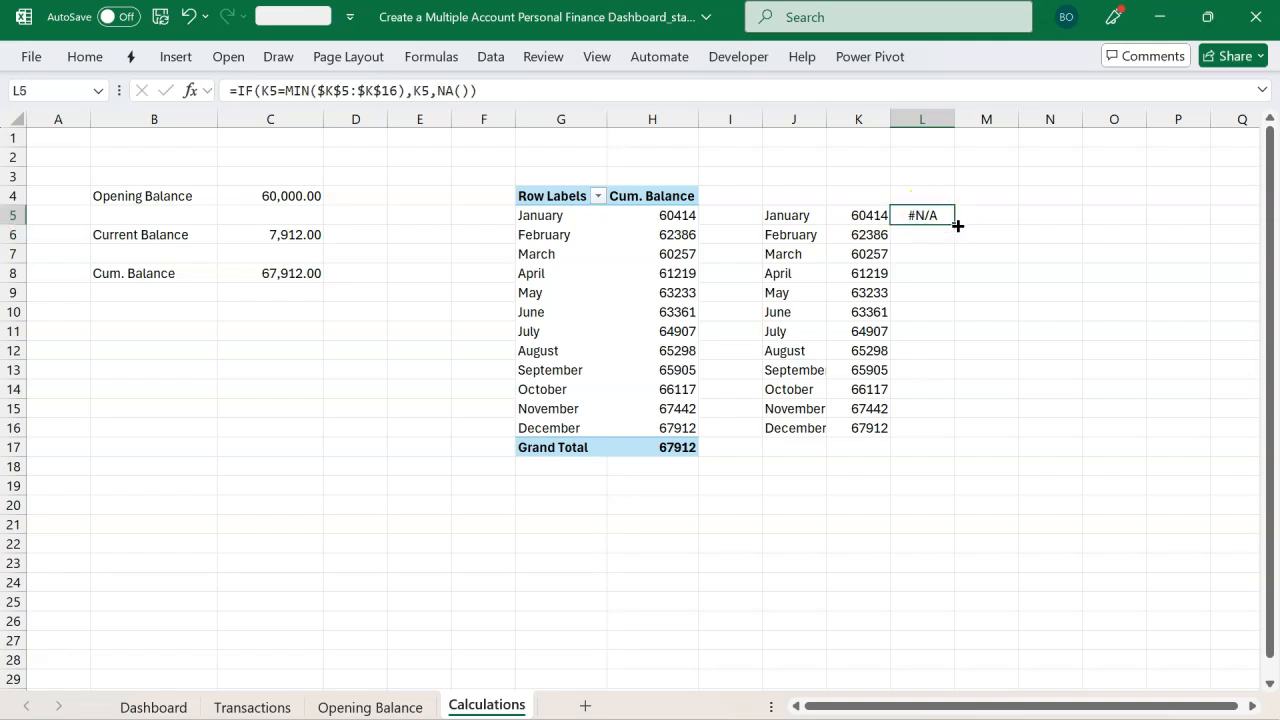
{"action": "double_click", "coordinate": [957, 226]}
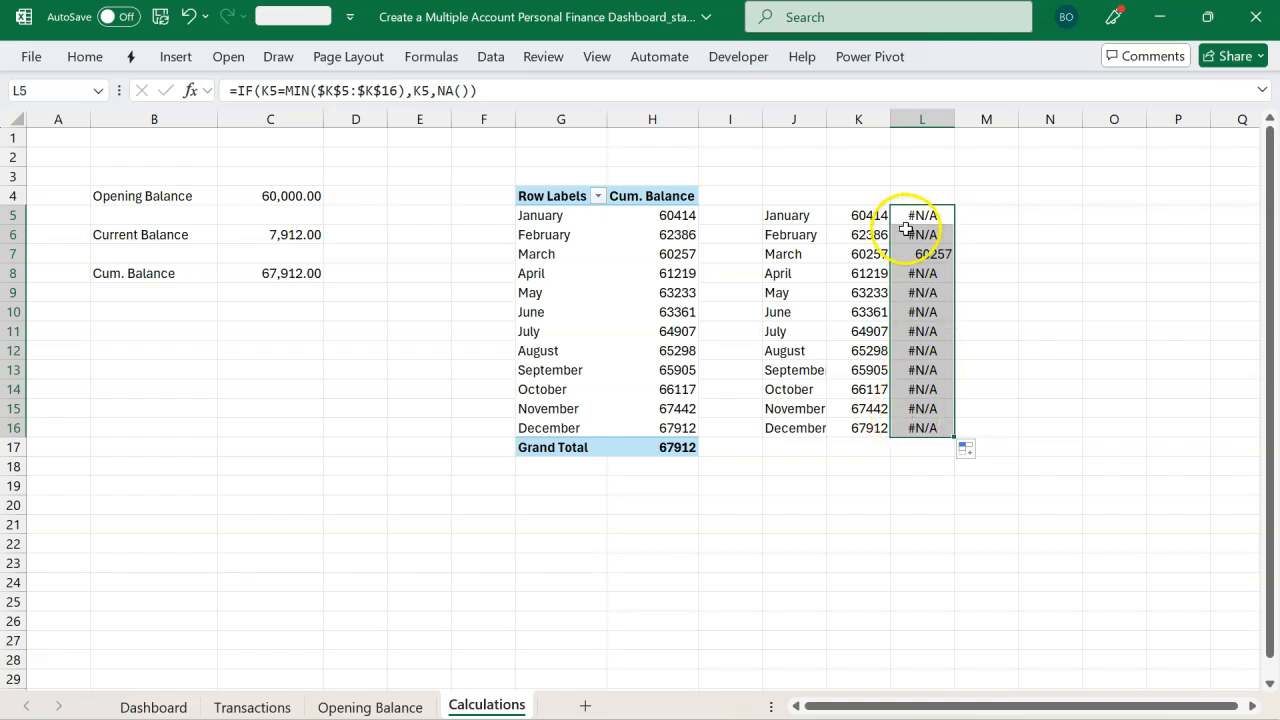
Step: Insert a recommended clustered column chart from the months, cumulative balances and lowest-balance flags in J5:L16
{"action": "left_click", "coordinate": [867, 201]}
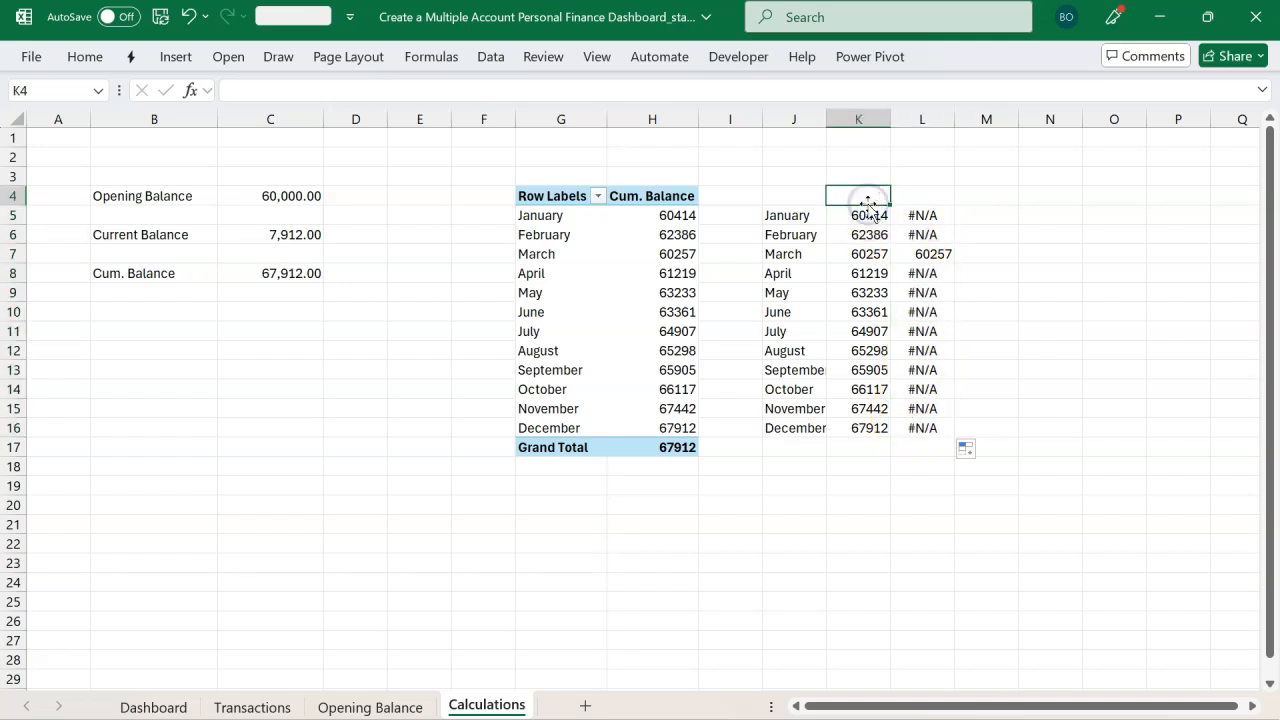
{"action": "left_click", "coordinate": [918, 198]}
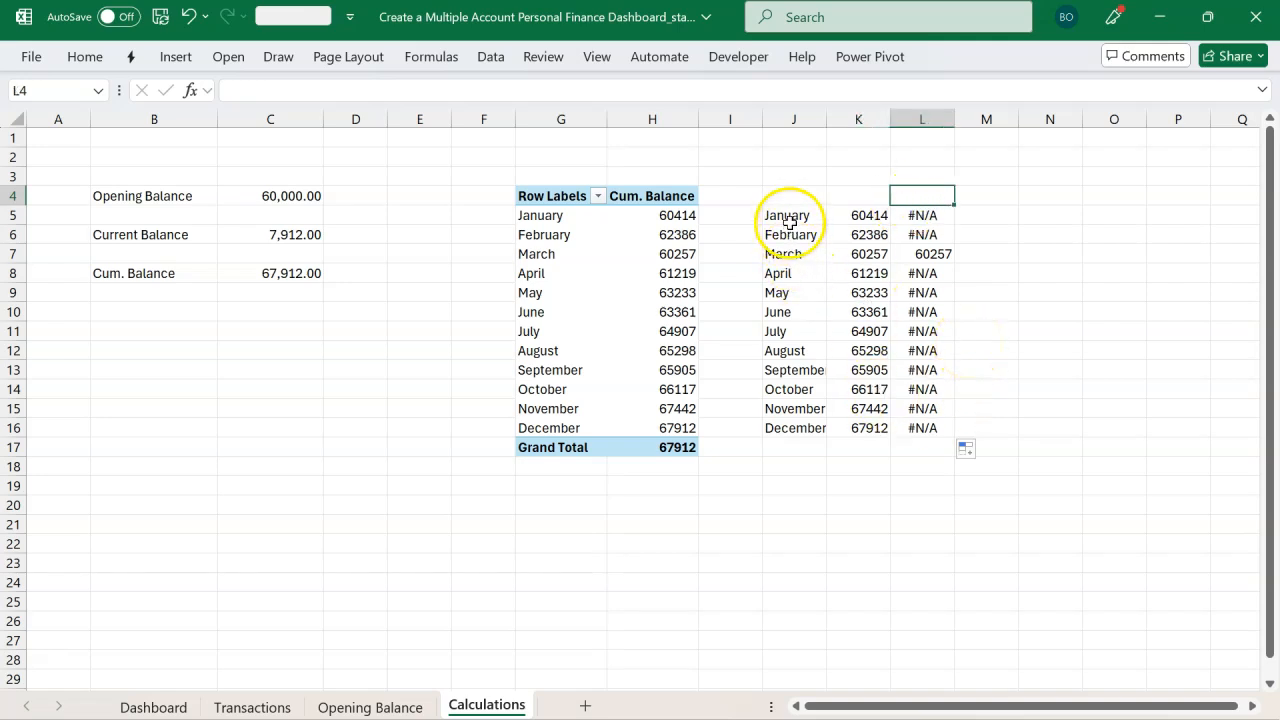
{"action": "left_click_drag", "start_coordinate": [788, 222], "coordinate": [913, 433]}
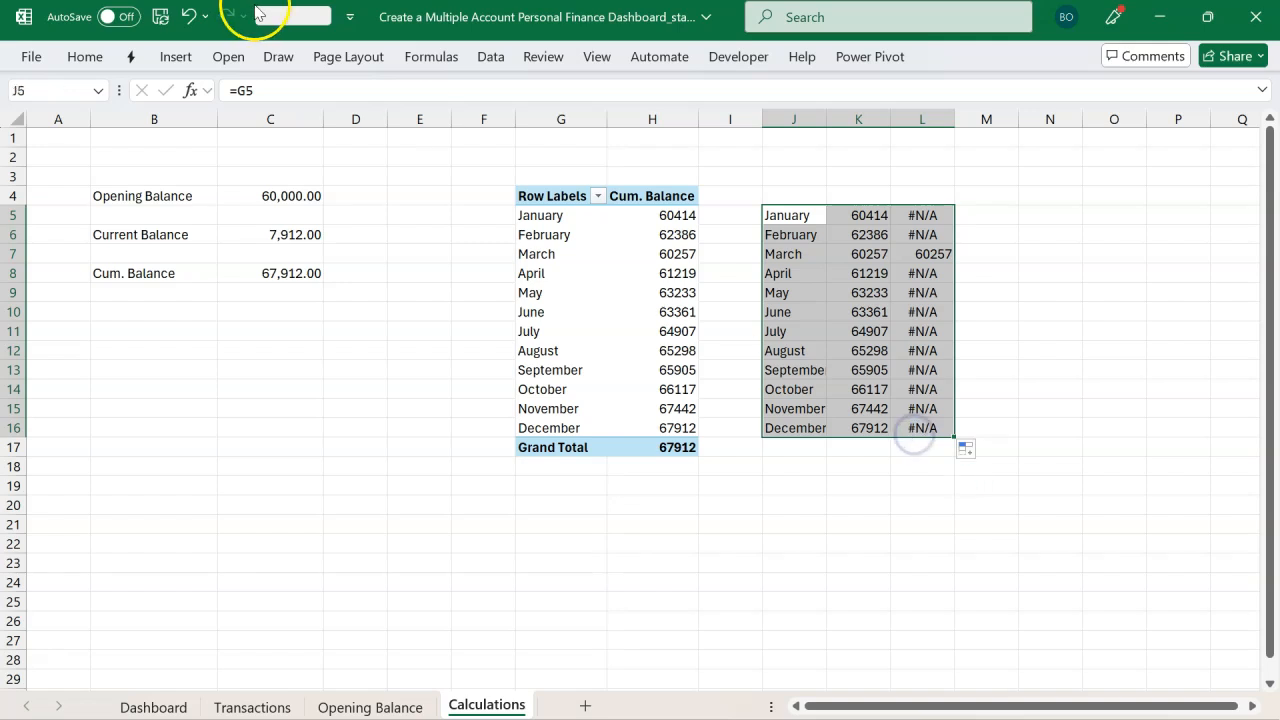
{"action": "left_click", "coordinate": [176, 57]}
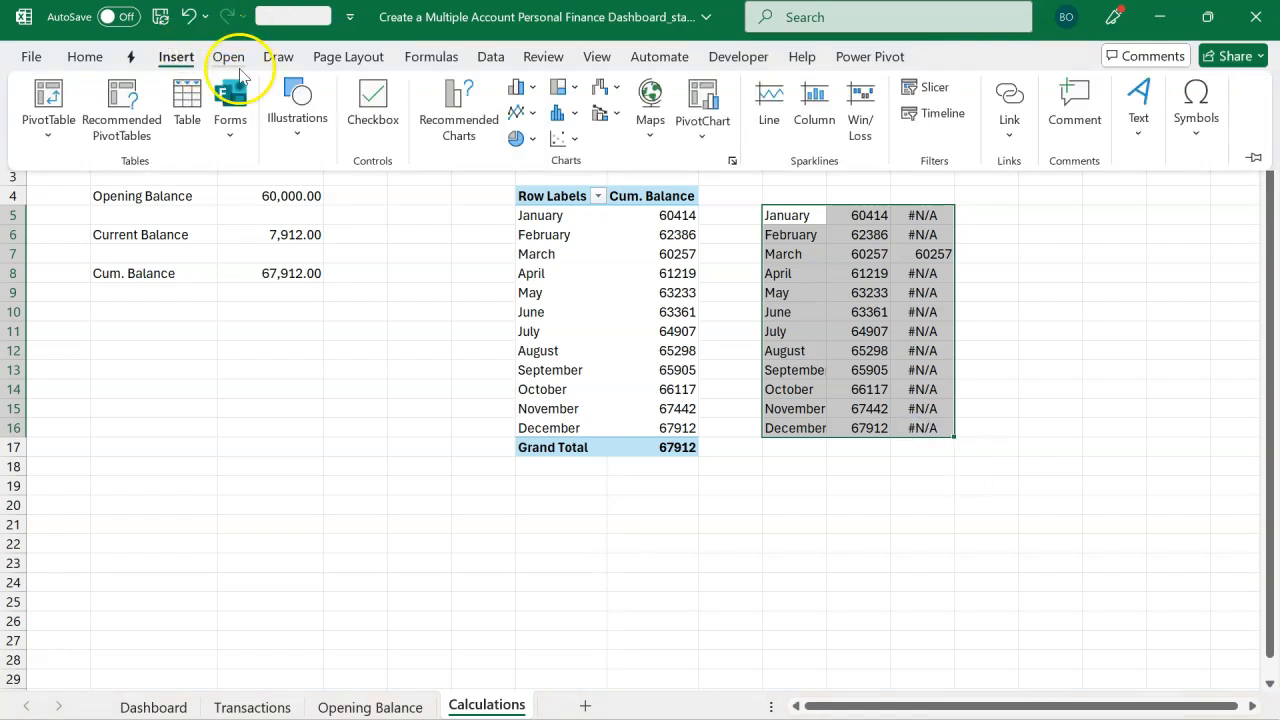
{"action": "left_click", "coordinate": [445, 112]}
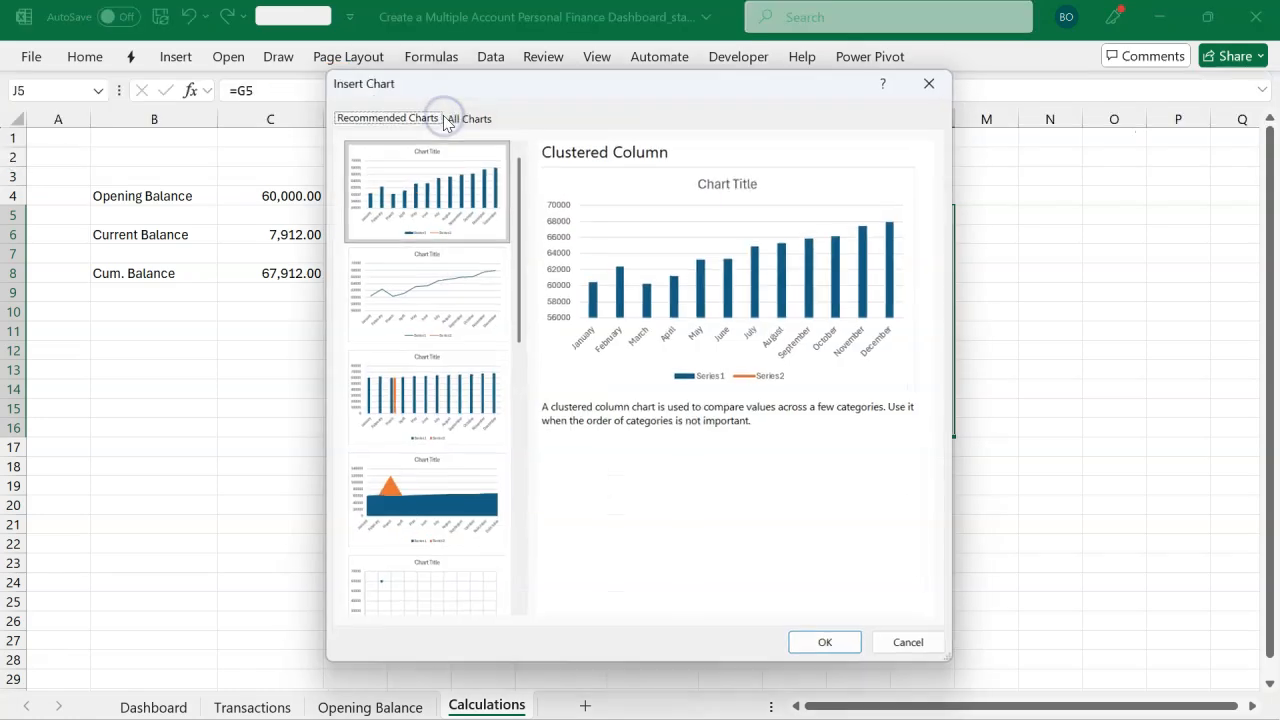
{"action": "left_click", "coordinate": [427, 390]}
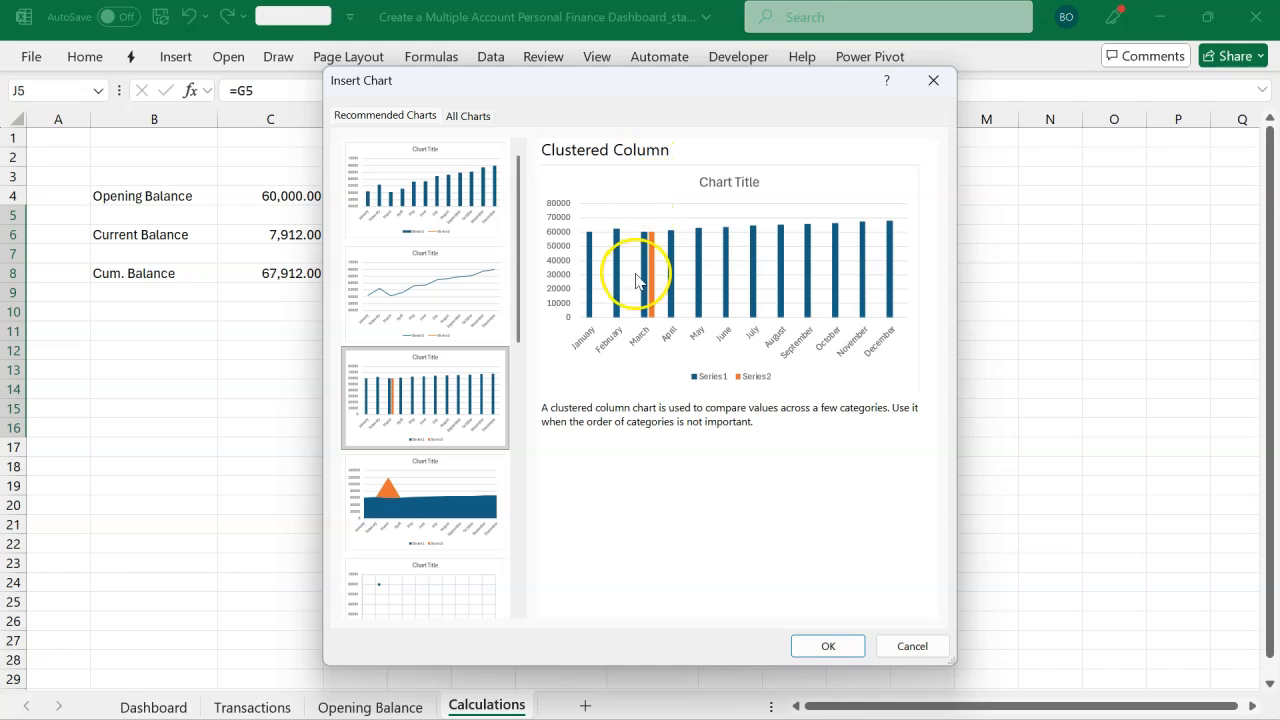
{"action": "left_click", "coordinate": [826, 646]}
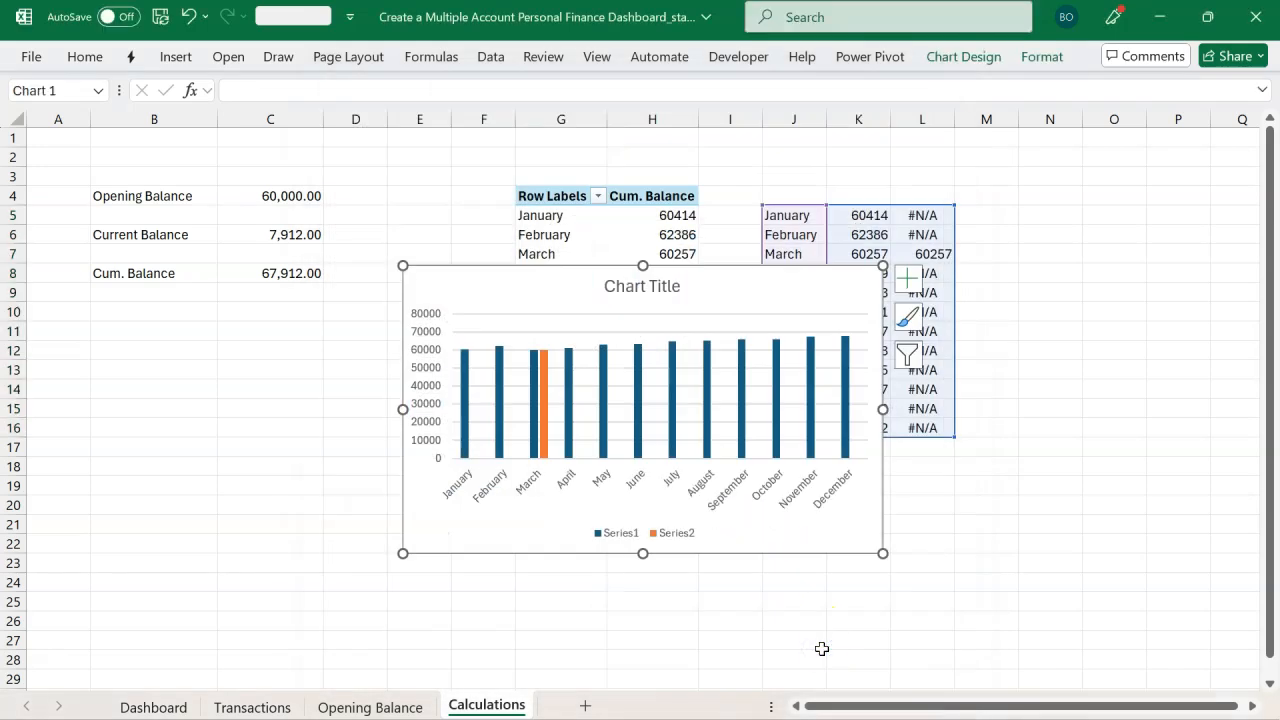
Step: Enlarge the chart and move it up over the PivotTable area
{"action": "left_click_drag", "start_coordinate": [883, 553], "coordinate": [960, 601]}
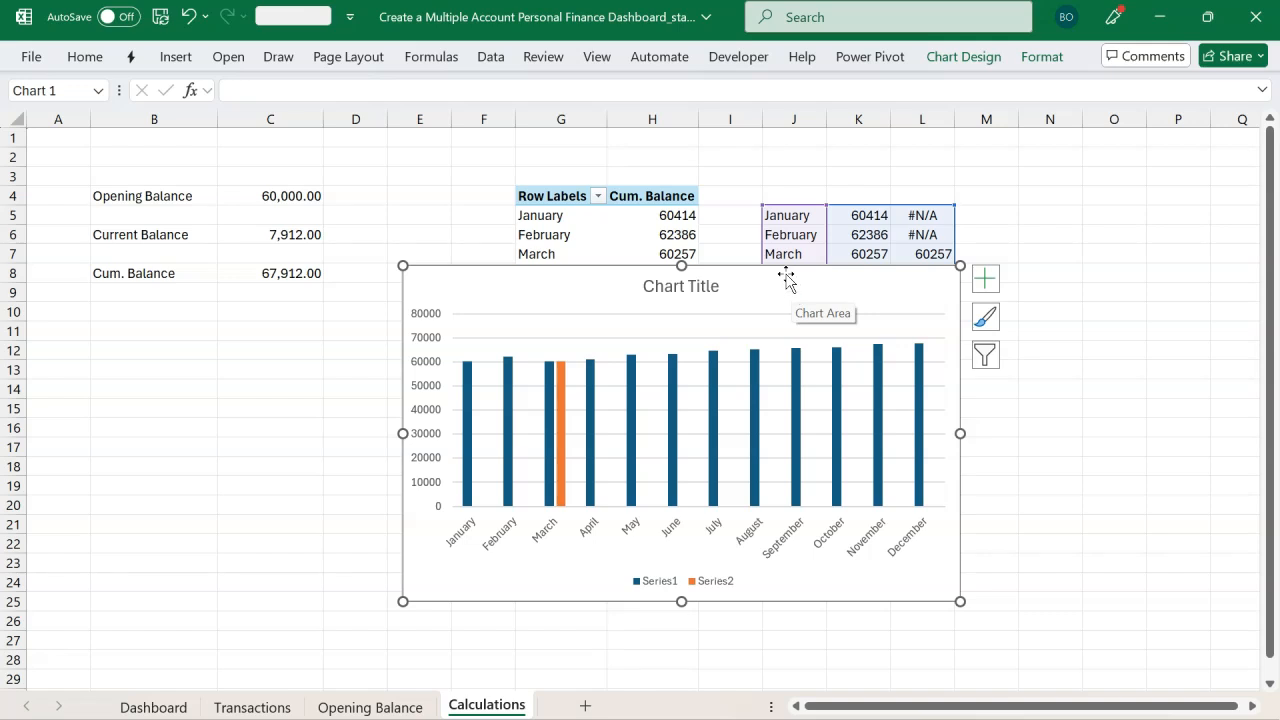
{"action": "left_click_drag", "start_coordinate": [785, 273], "coordinate": [605, 203]}
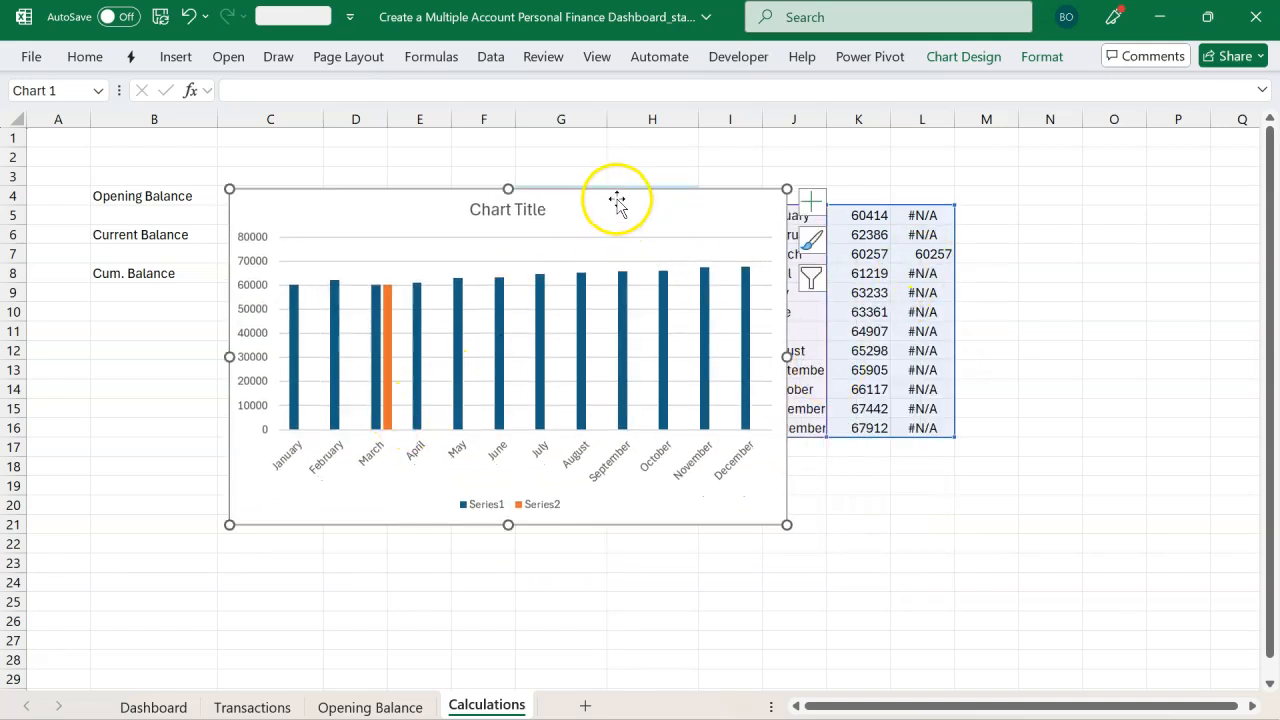
{"action": "left_click_drag", "start_coordinate": [616, 199], "coordinate": [537, 160]}
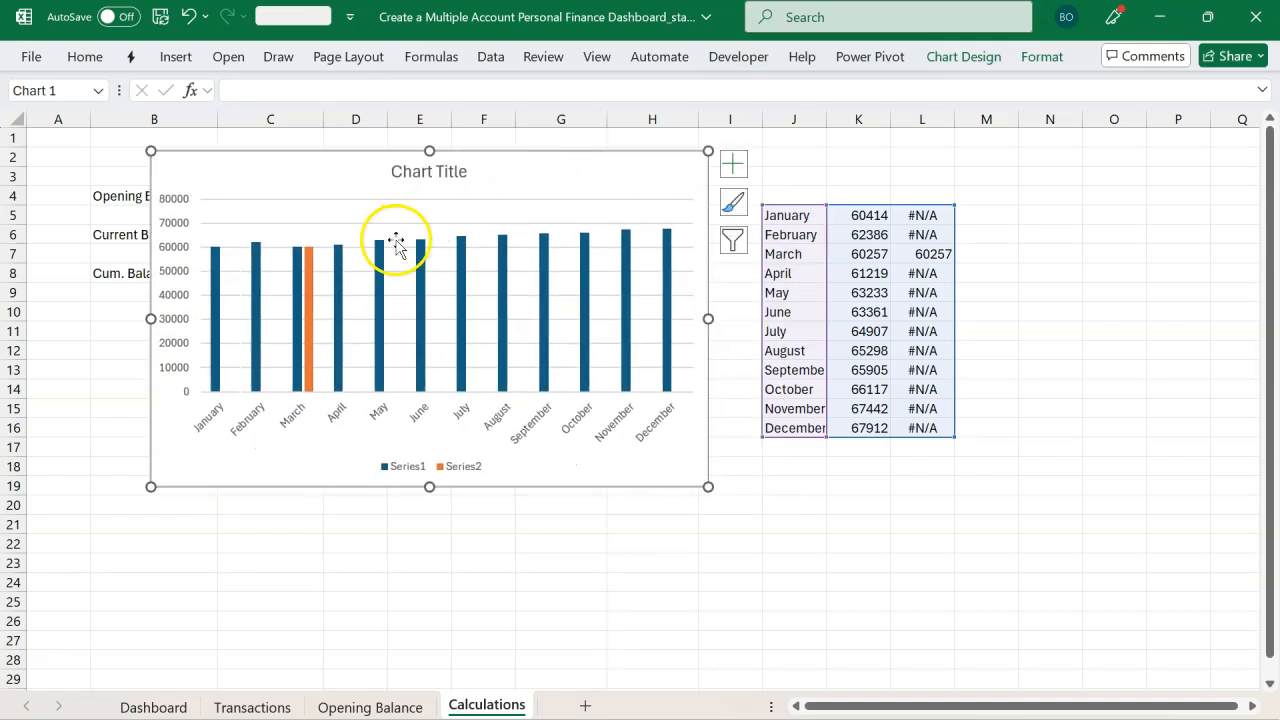
Step: Set the lowest-balance series' overlap to 100% so its bar sits on the monthly column
{"action": "mouse_move", "coordinate": [310, 298]}
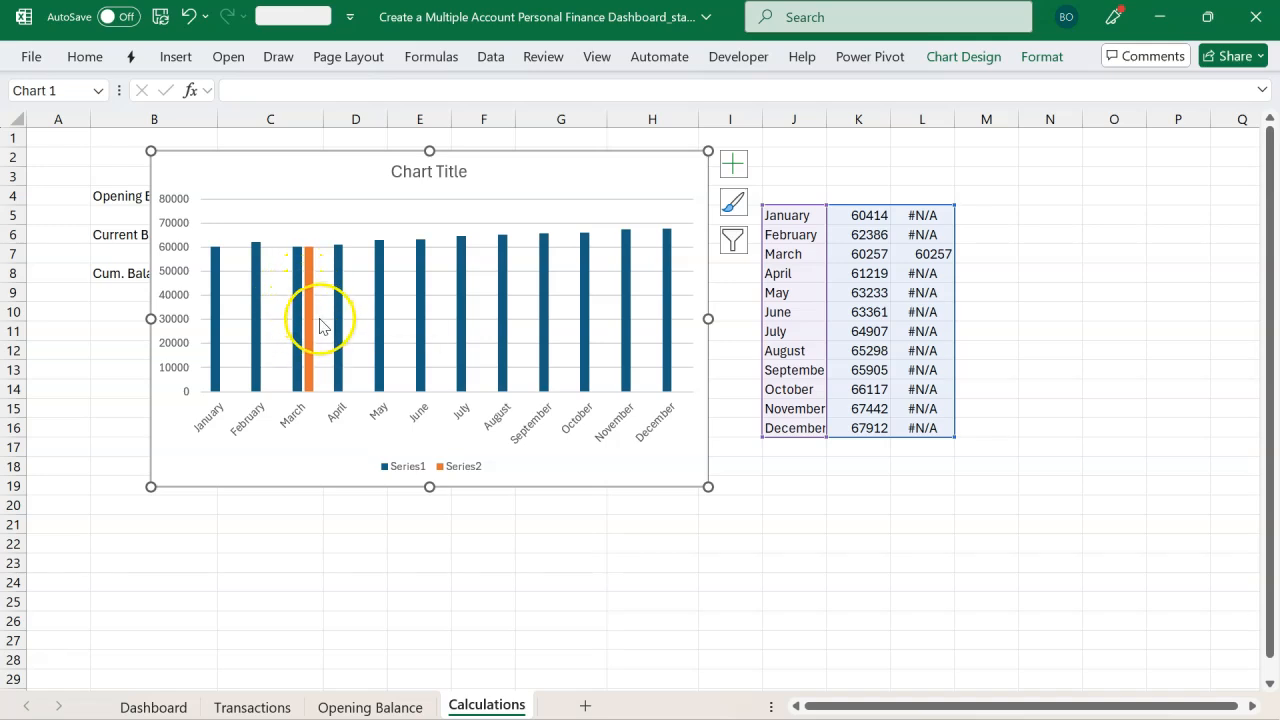
{"action": "left_click", "coordinate": [313, 318]}
{"action": "left_click", "coordinate": [303, 318]}
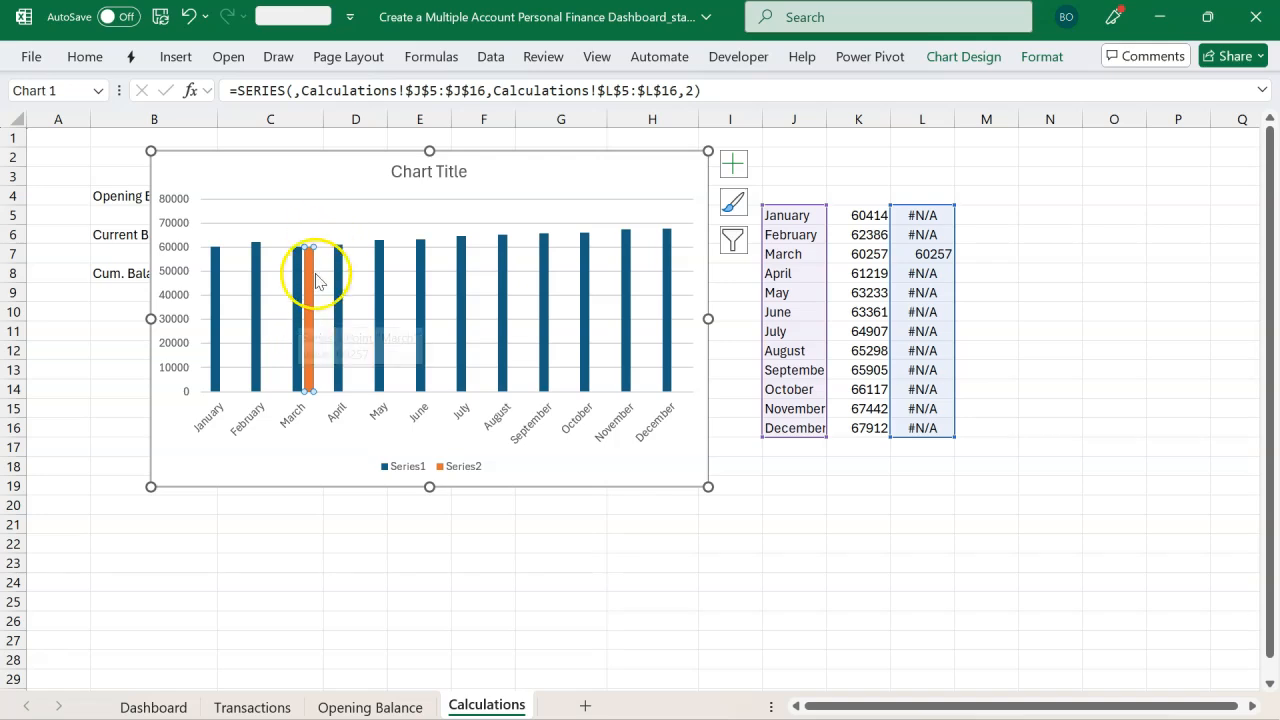
{"action": "double_click", "coordinate": [305, 360]}
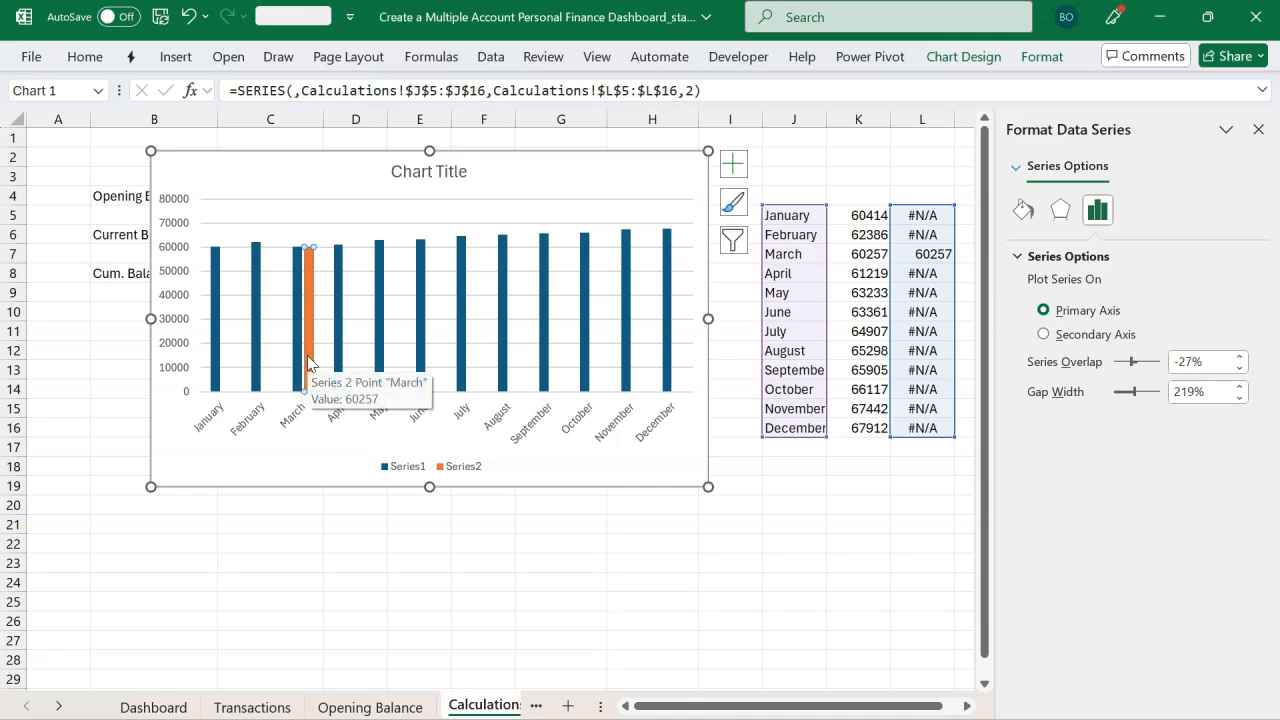
{"action": "right_click", "coordinate": [308, 362]}
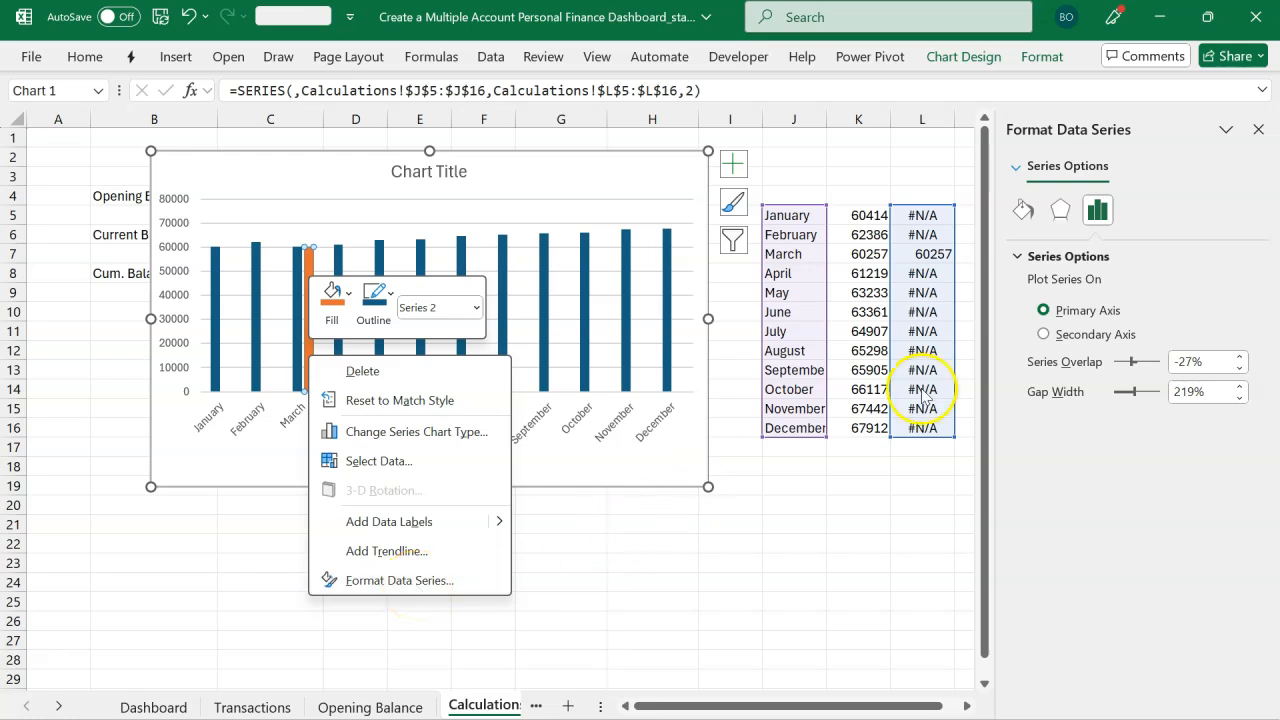
{"action": "left_click", "coordinate": [1213, 218]}
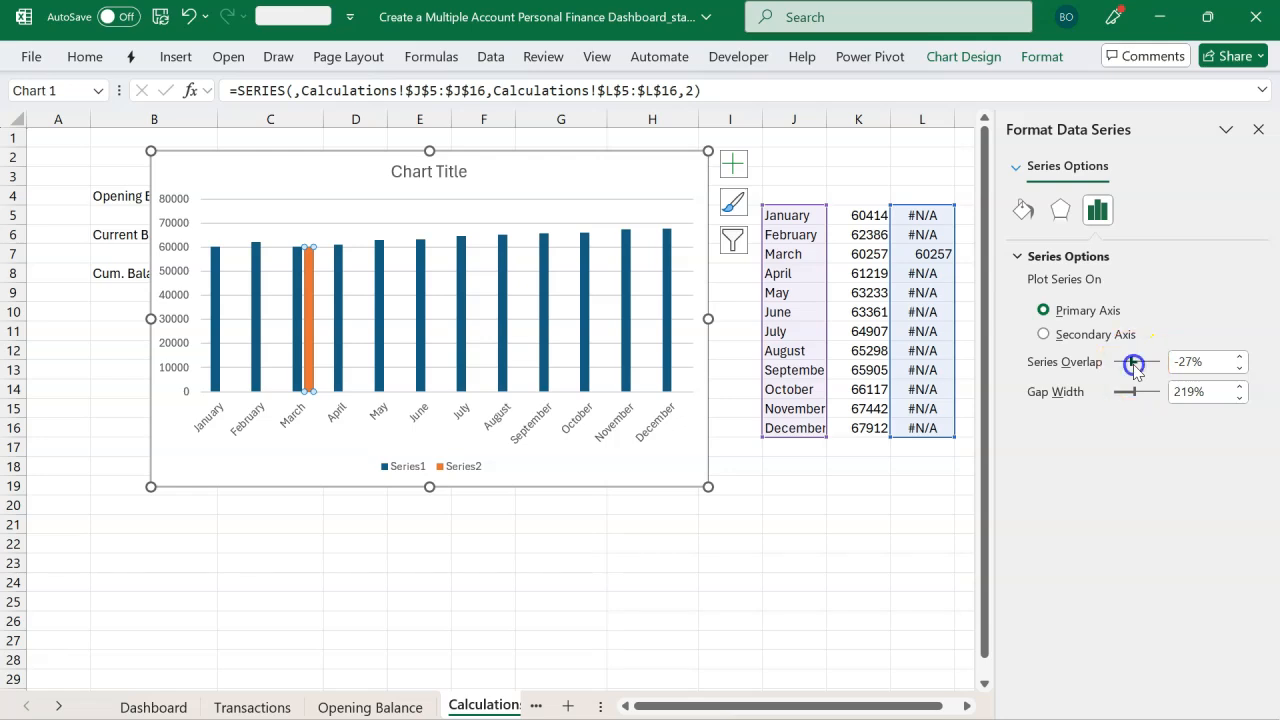
{"action": "left_click_drag", "start_coordinate": [1165, 370], "coordinate": [1165, 374]}
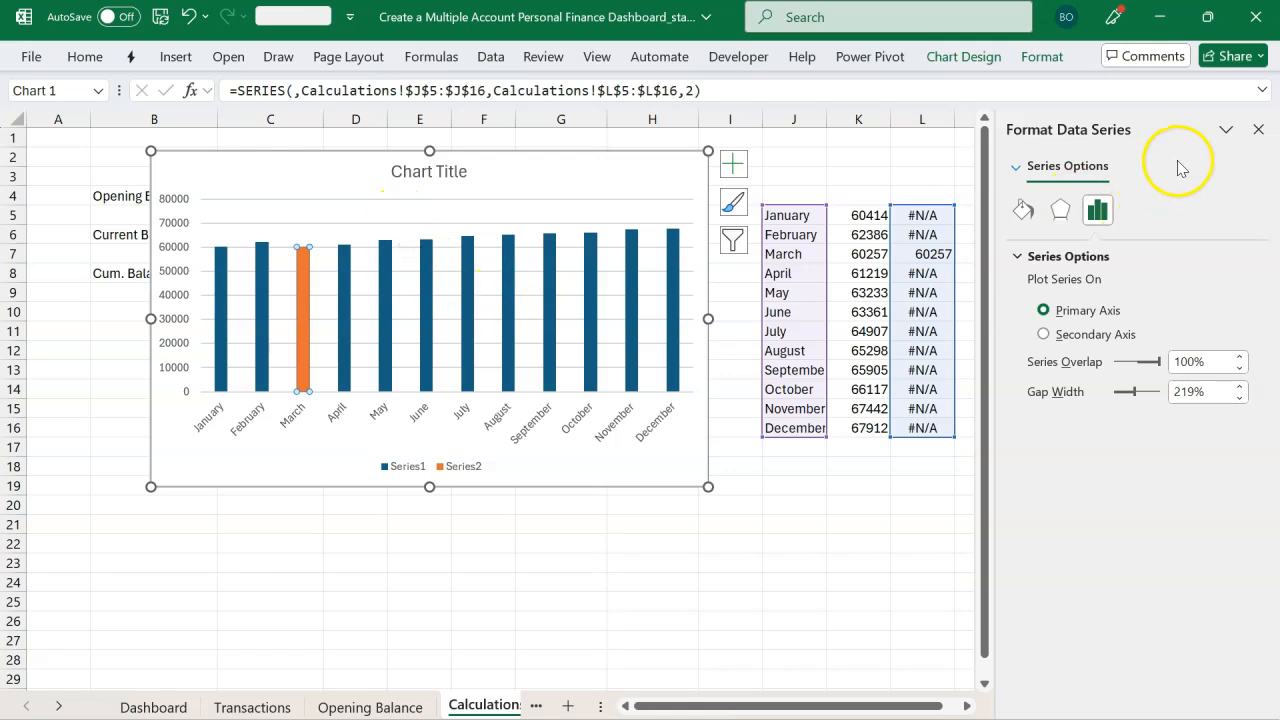
{"action": "left_click", "coordinate": [1257, 139]}
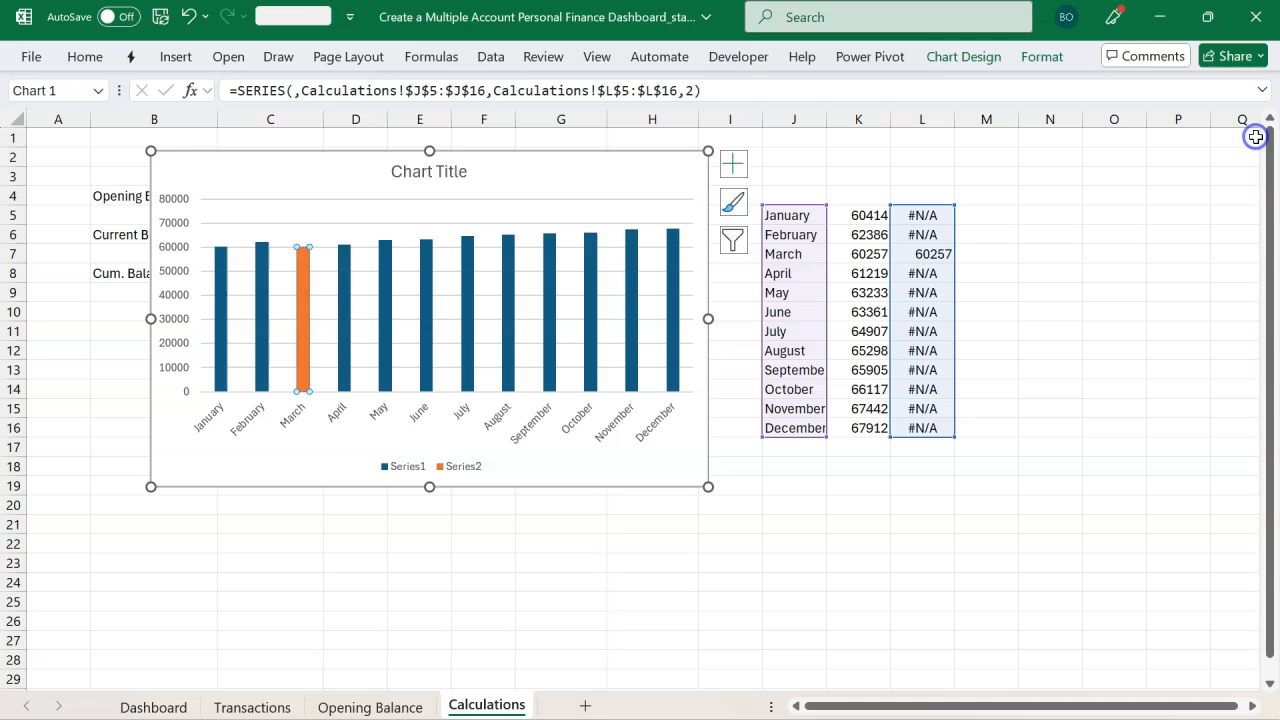
Step: Move the chart down below the balance summary so the PivotTable stays visible
{"action": "left_click", "coordinate": [614, 155]}
{"action": "left_click_drag", "start_coordinate": [614, 155], "coordinate": [660, 270]}
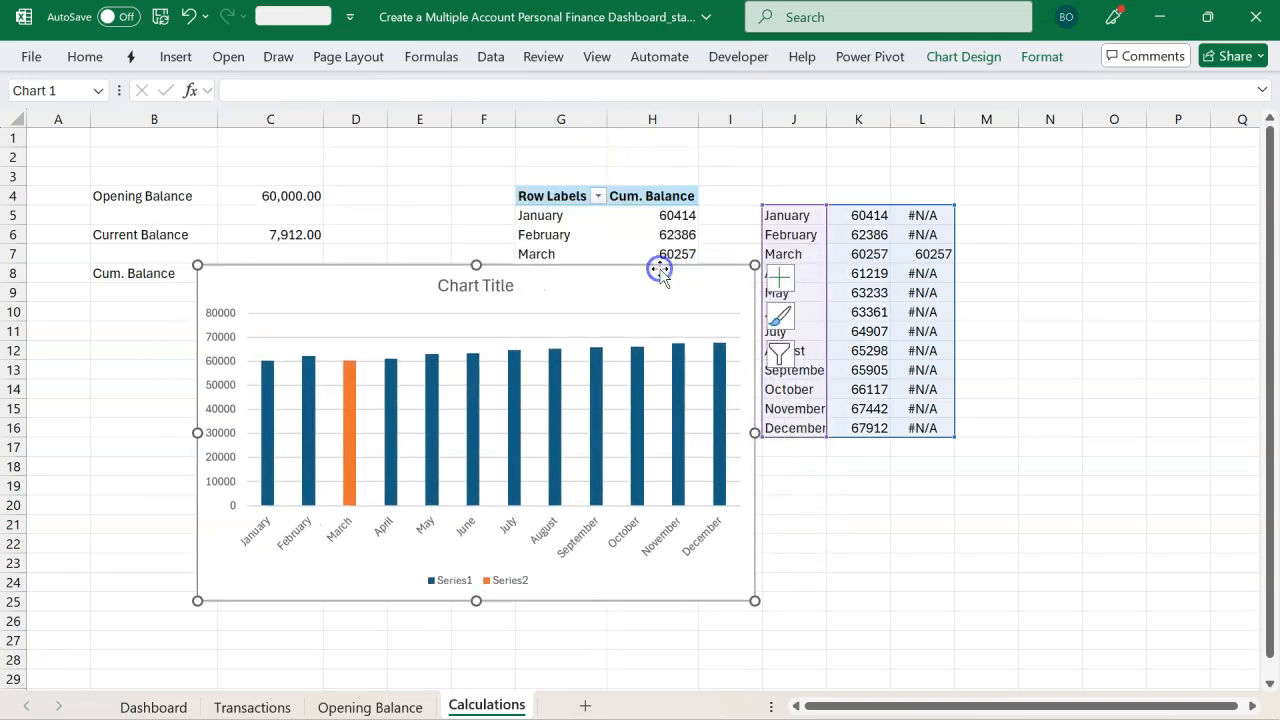
{"action": "left_click", "coordinate": [508, 298]}
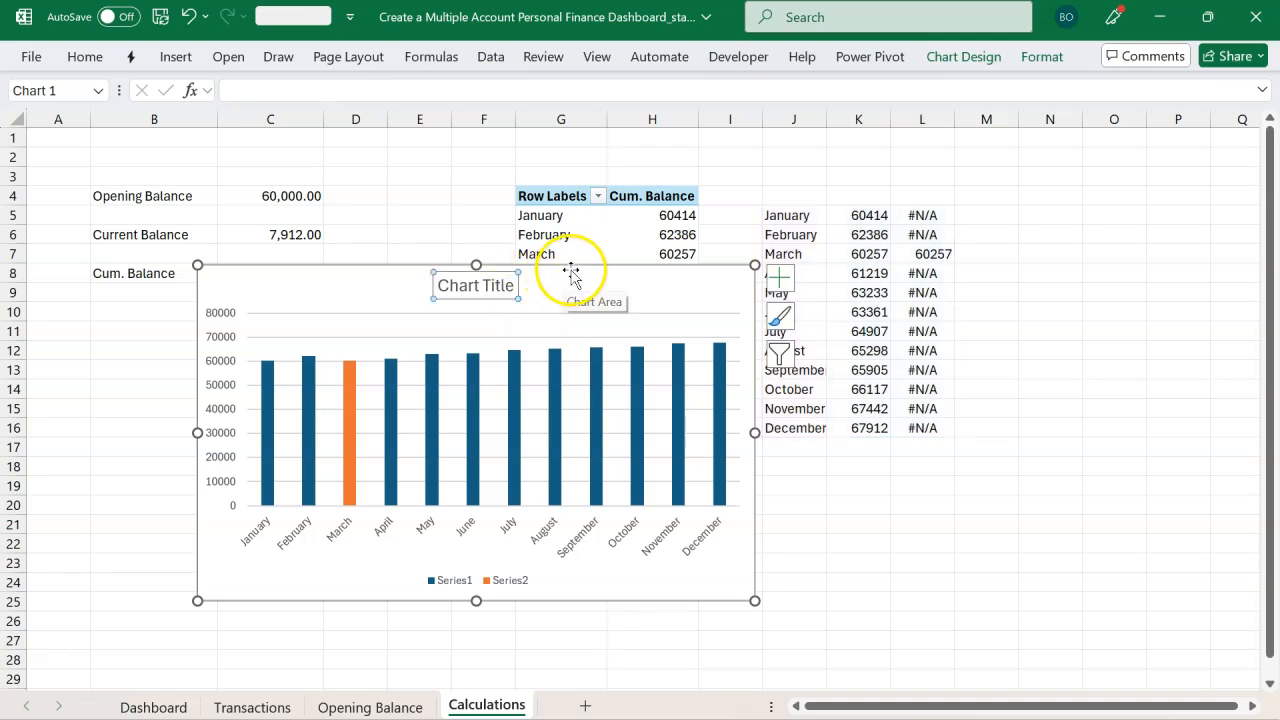
{"action": "left_click_drag", "start_coordinate": [571, 274], "coordinate": [437, 334]}
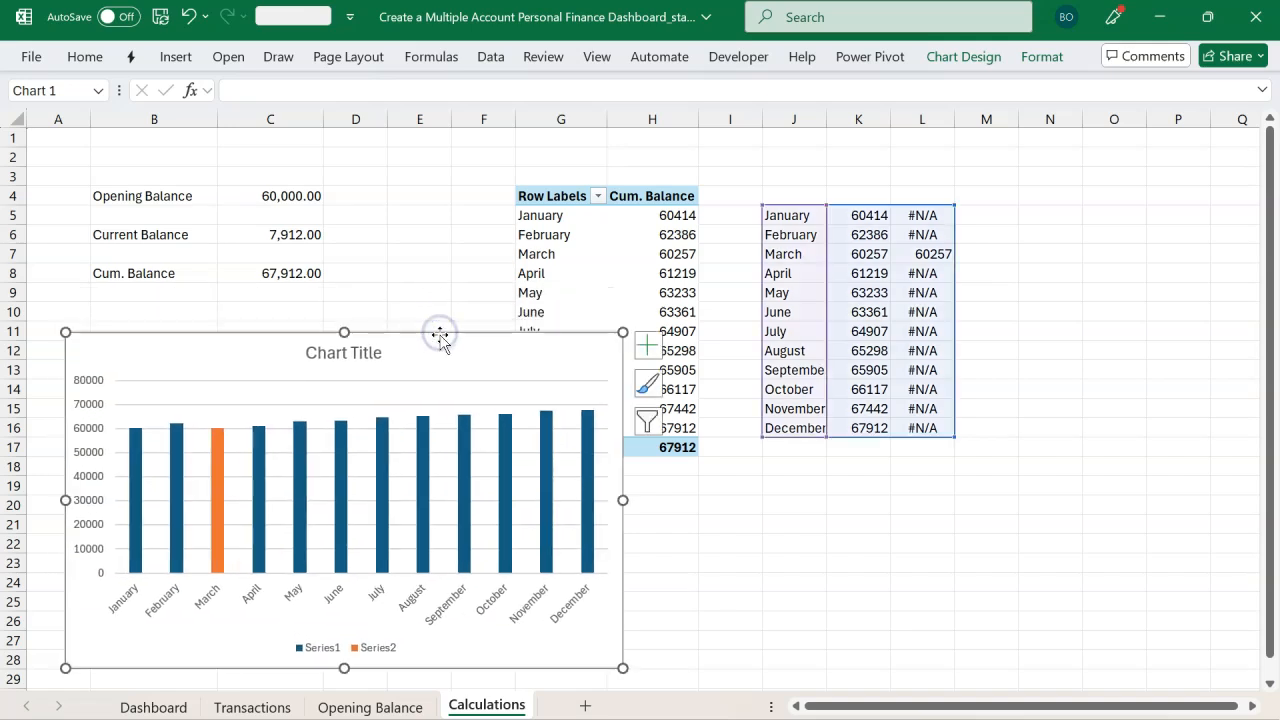
{"action": "left_click", "coordinate": [593, 276]}
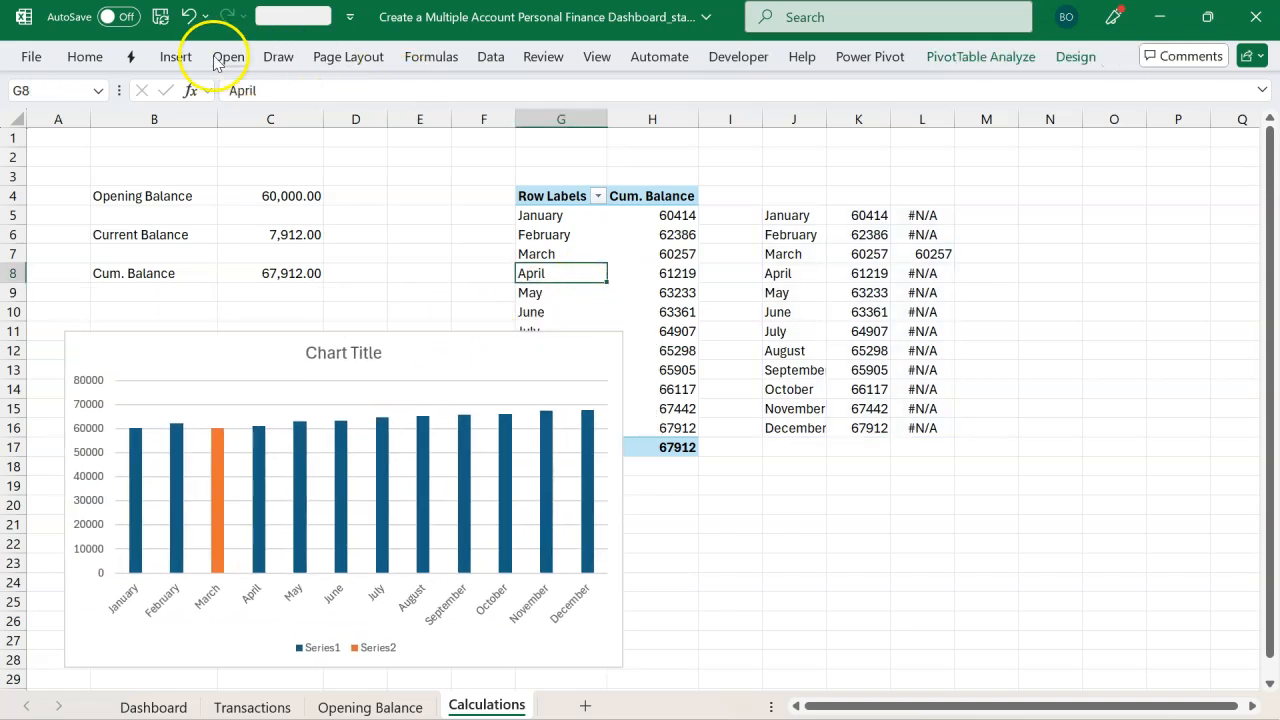
Step: Insert a slicer on Accounts from the Opening_Bal table and place it beside the calculation table
{"action": "left_click", "coordinate": [176, 56]}
{"action": "left_click", "coordinate": [910, 87]}
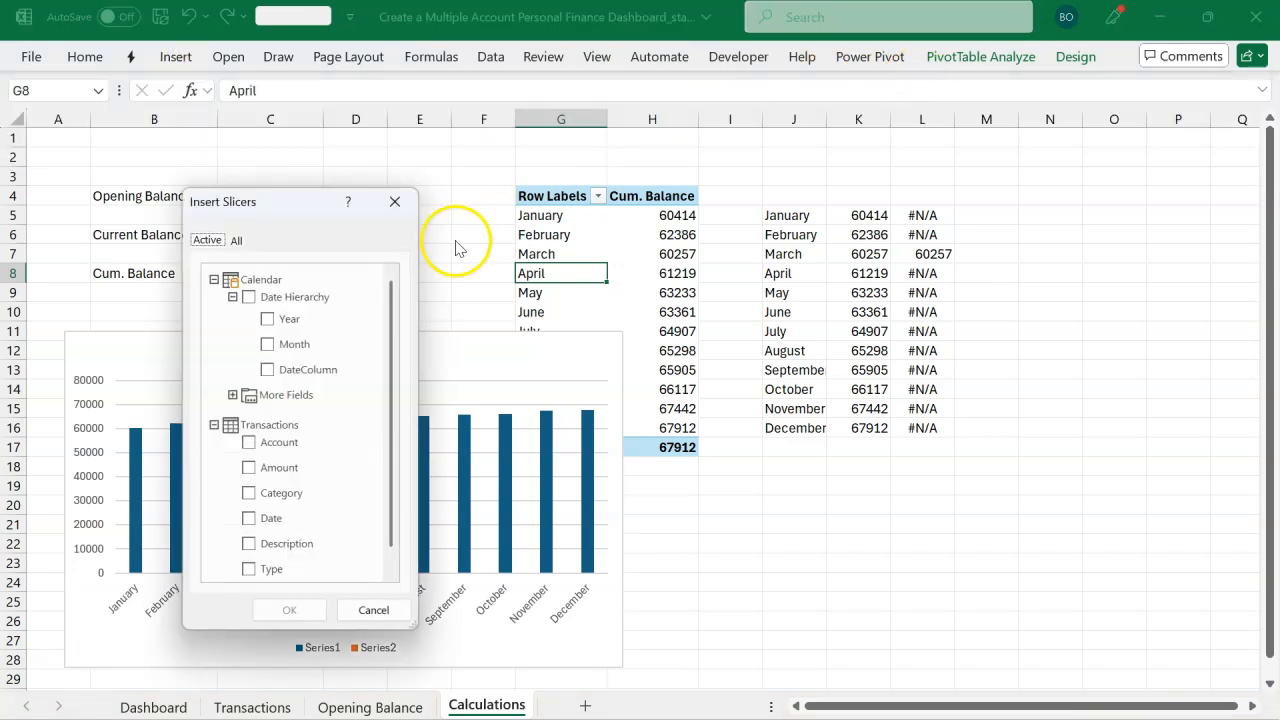
{"action": "left_click", "coordinate": [214, 283]}
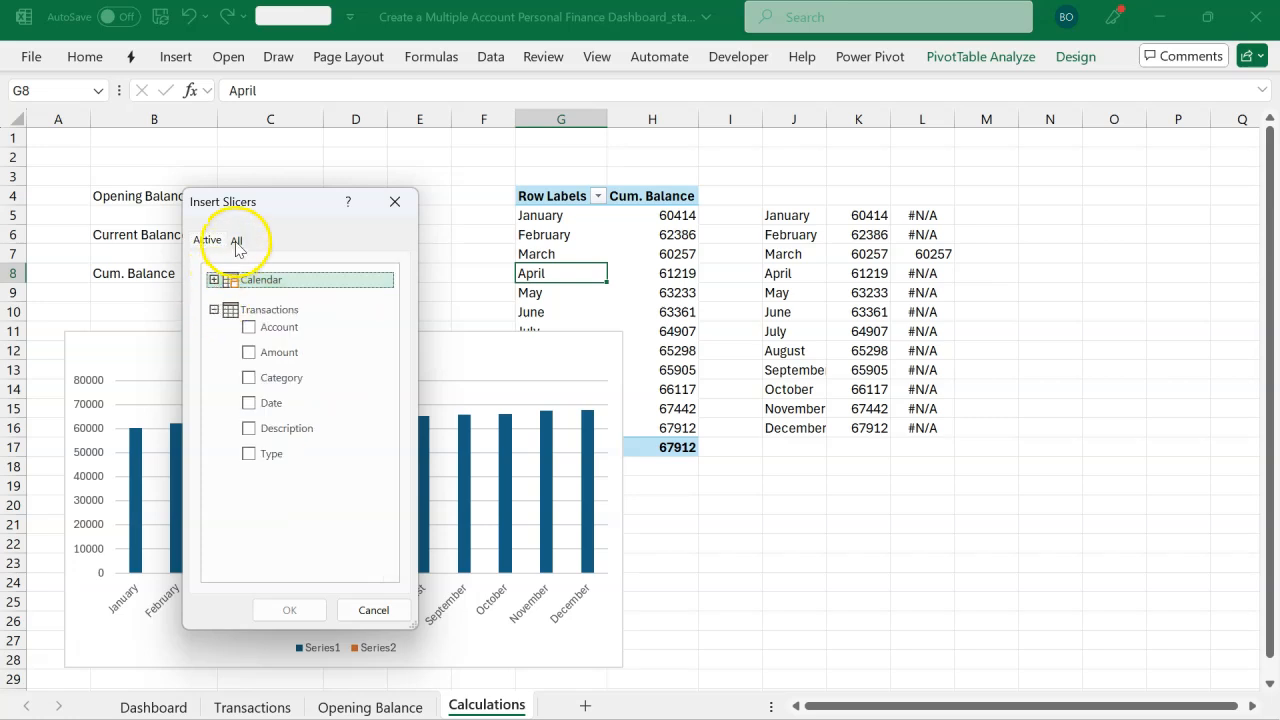
{"action": "left_click", "coordinate": [236, 242]}
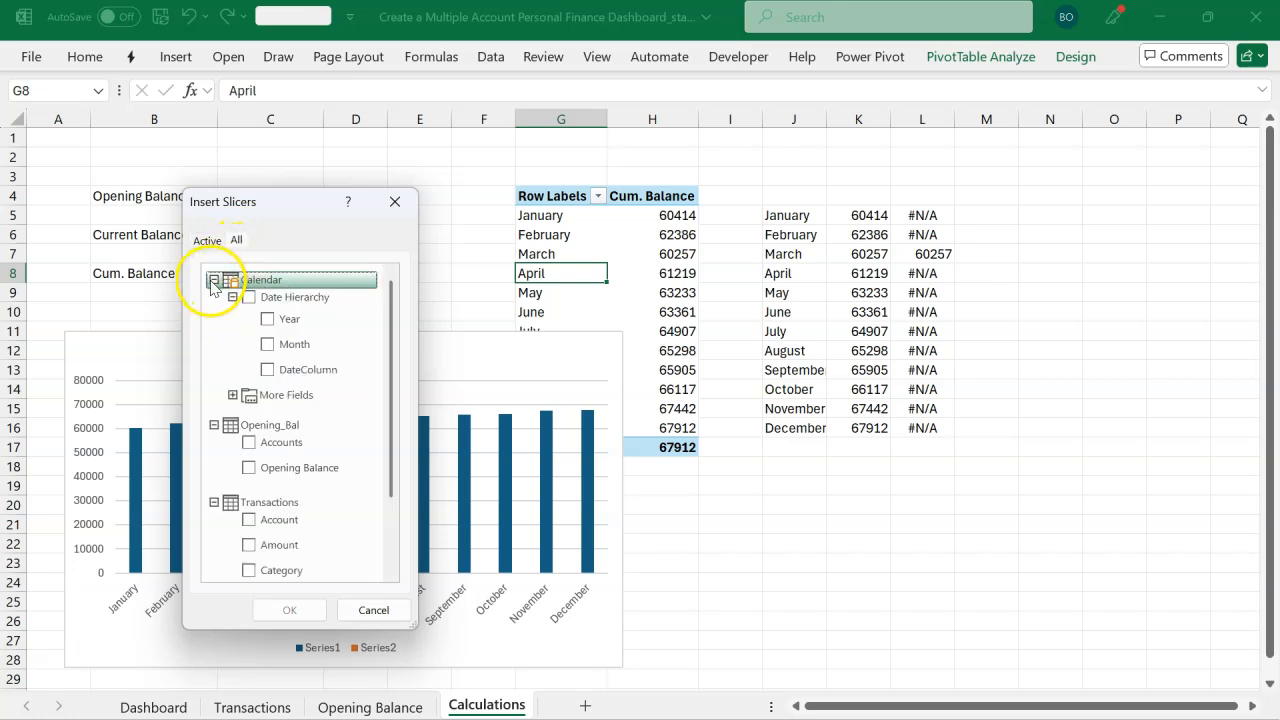
{"action": "left_click", "coordinate": [213, 281]}
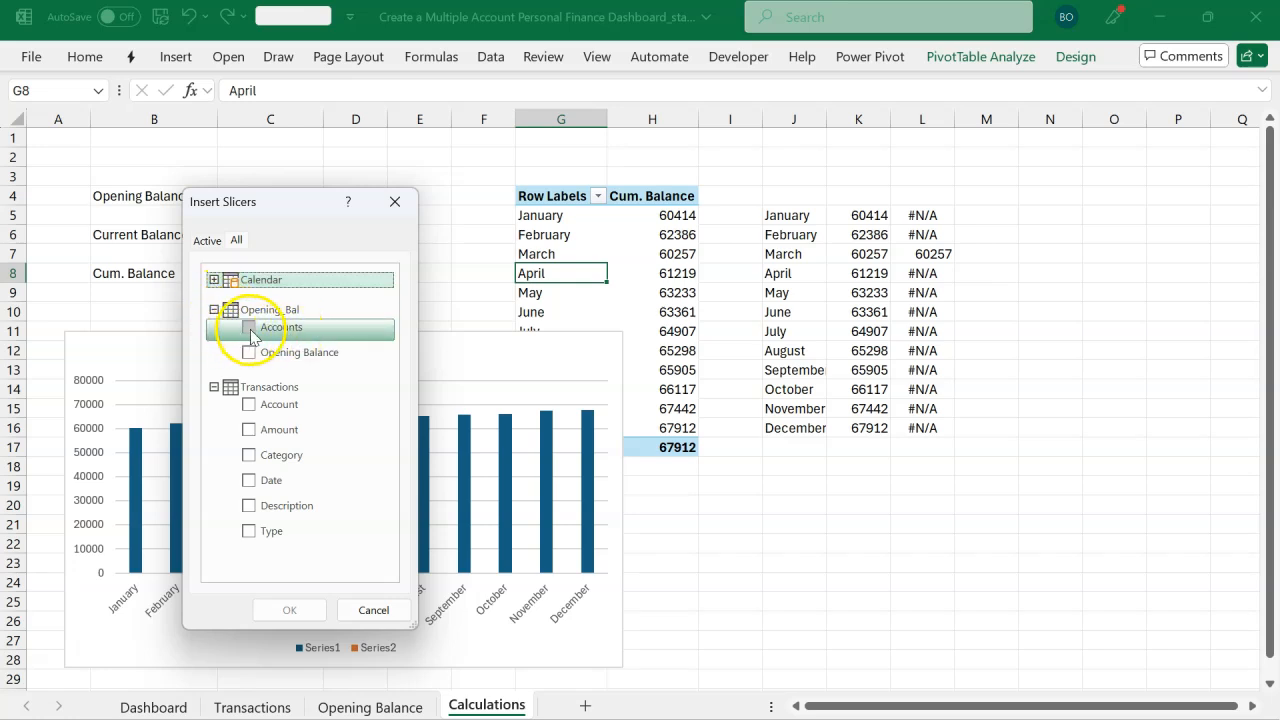
{"action": "left_click", "coordinate": [255, 329]}
{"action": "left_click", "coordinate": [289, 607]}
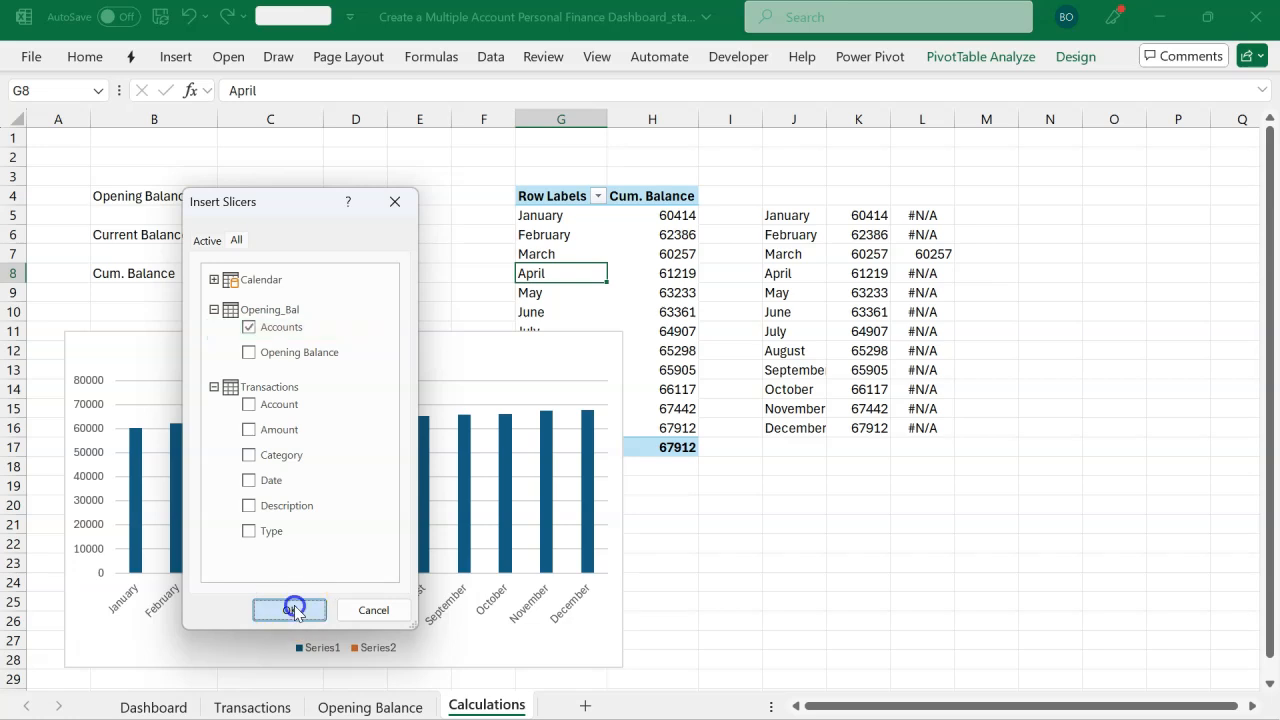
{"action": "left_click_drag", "start_coordinate": [636, 298], "coordinate": [1046, 393]}
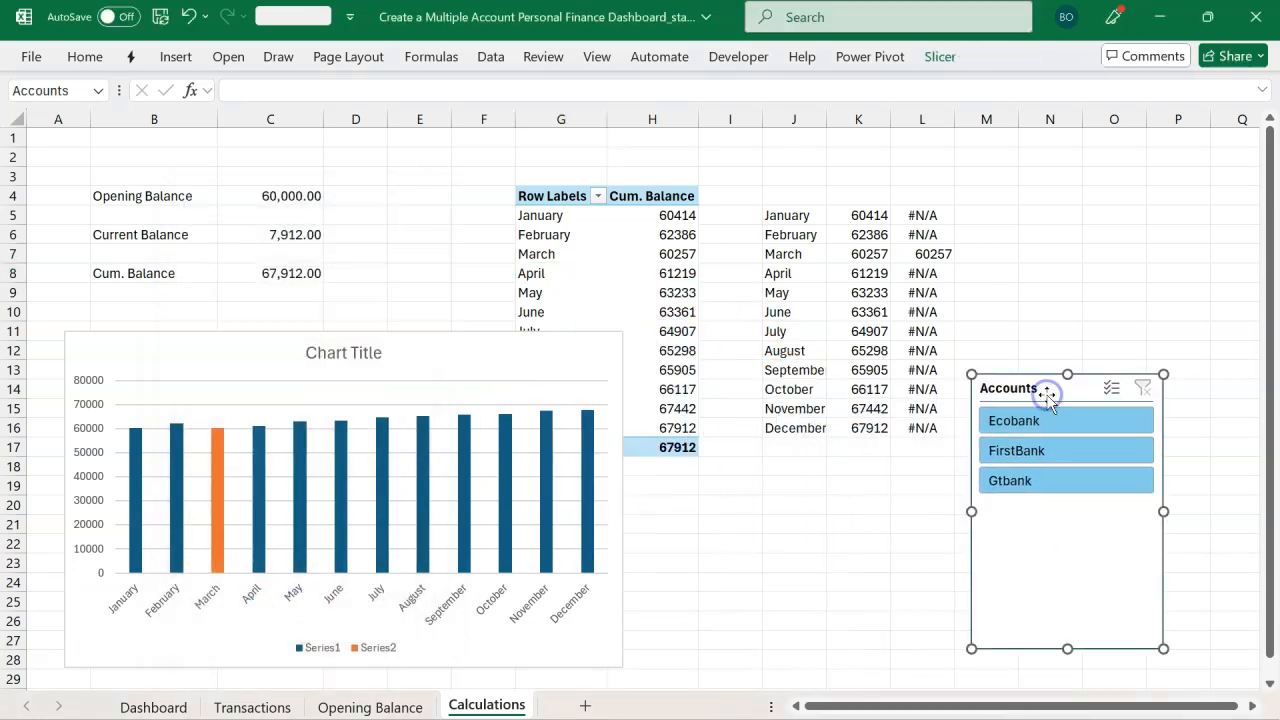
Step: Try the Accounts slicer on Ecobank, FirstBank and Gtbank in turn, then clear its filter
{"action": "left_click", "coordinate": [1047, 424]}
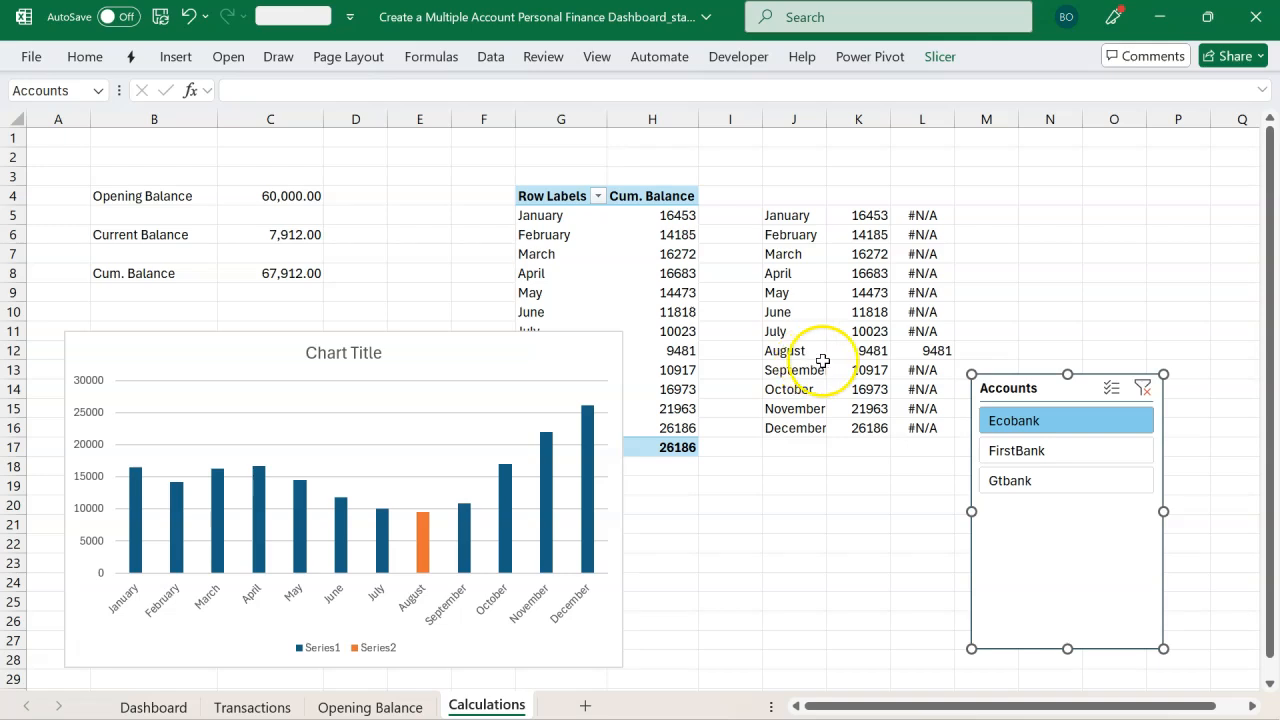
{"action": "left_click", "coordinate": [1010, 454]}
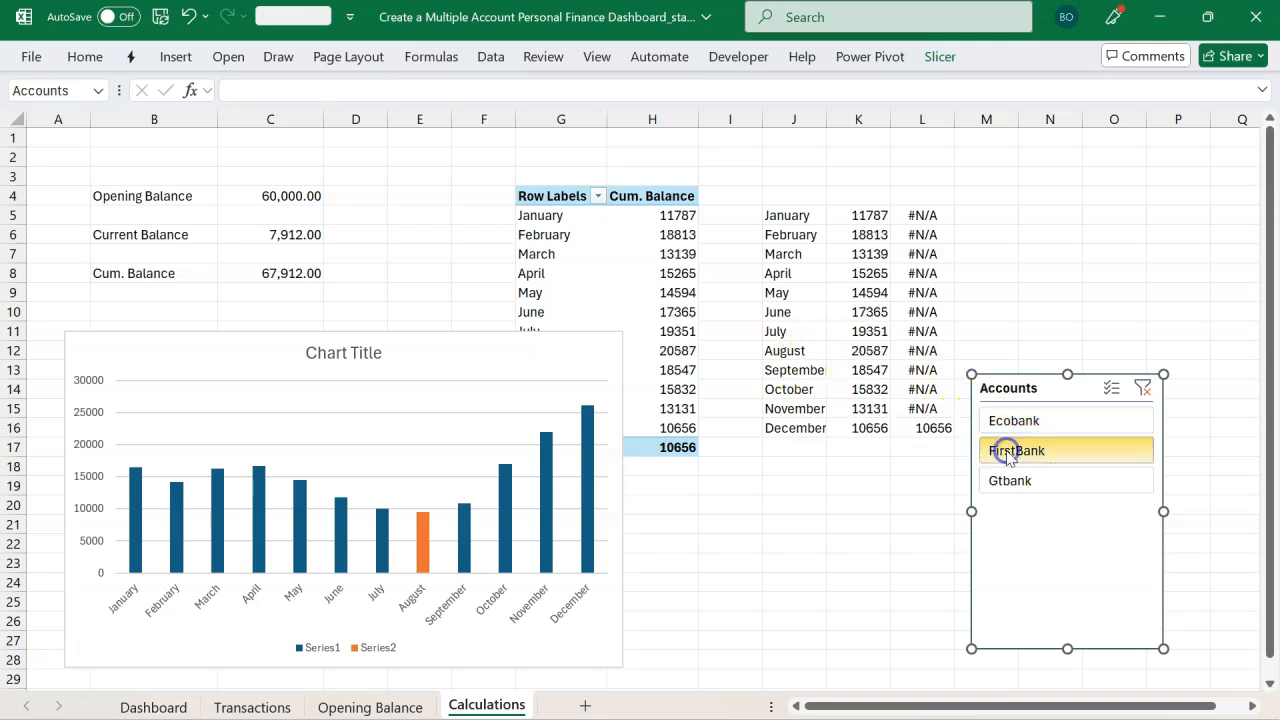
{"action": "left_click", "coordinate": [1022, 492]}
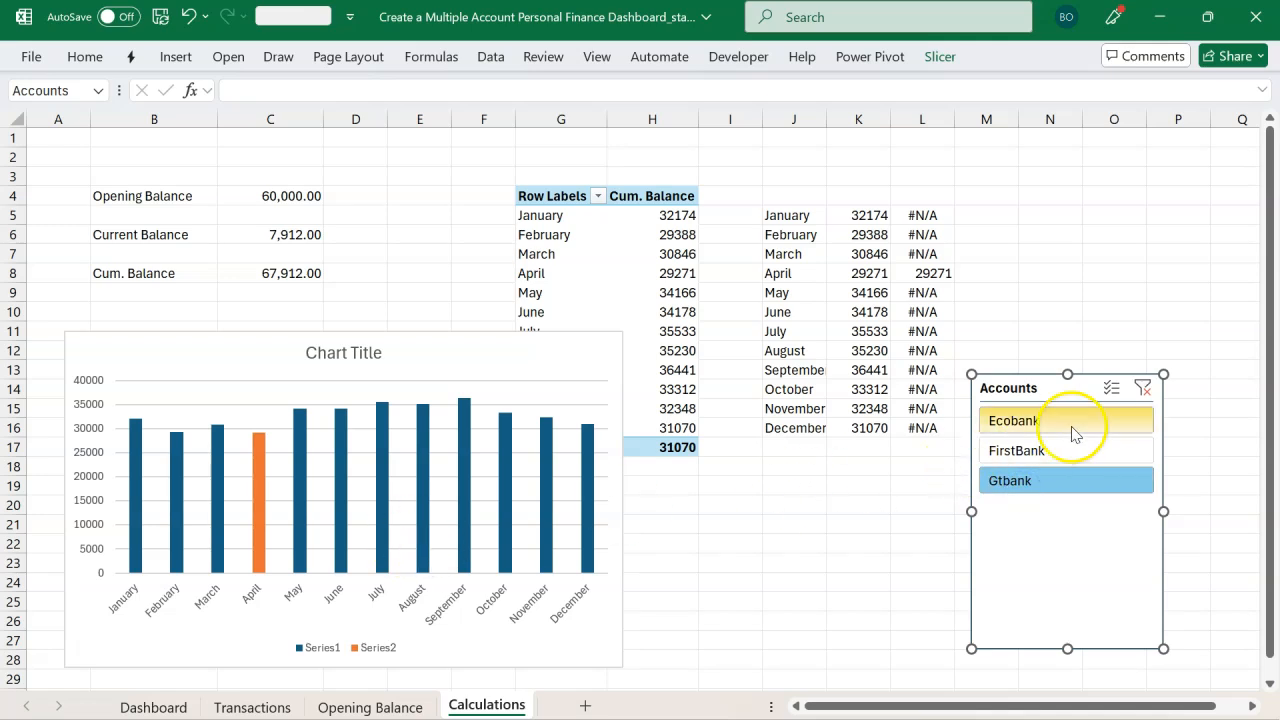
{"action": "left_click", "coordinate": [1143, 388]}
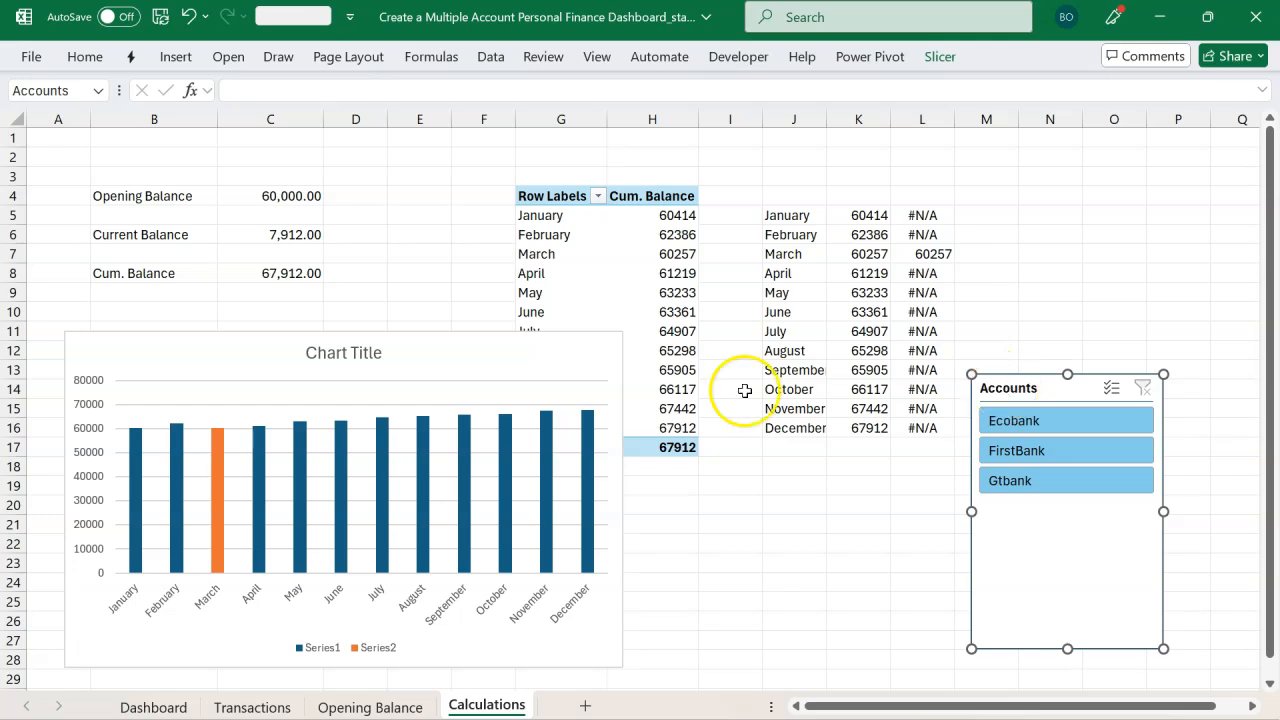
Step: Delete the chart title and widen the chart slightly
{"action": "left_click", "coordinate": [365, 355]}
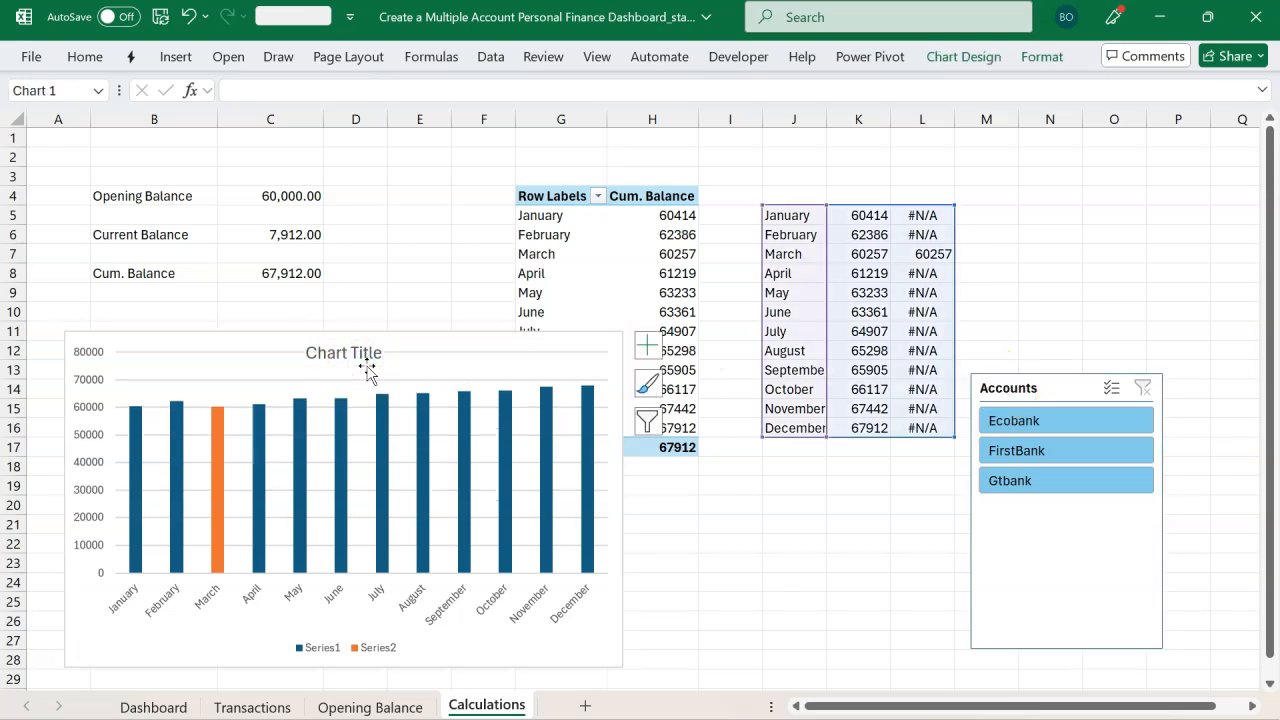
{"action": "key", "text": "Delete"}
{"action": "left_click_drag", "start_coordinate": [620, 498], "coordinate": [659, 504]}
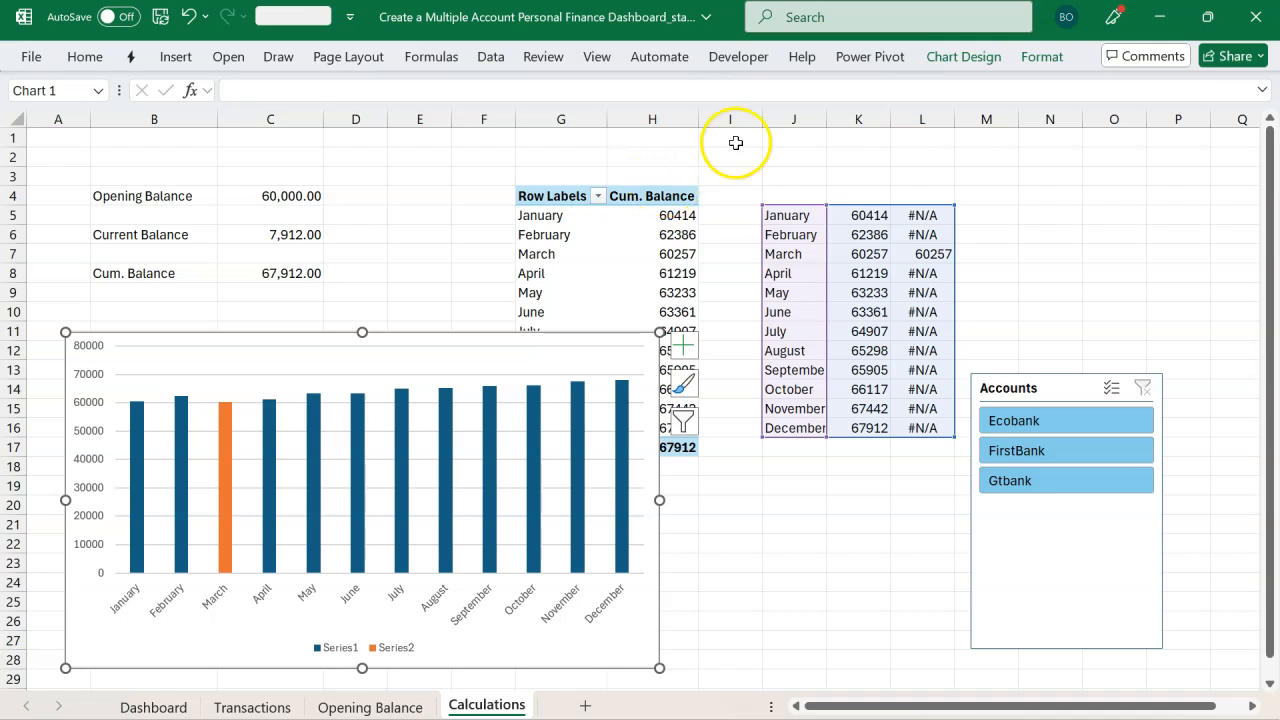
Step: Open the Power Pivot data model and change the Calendar Month column formula to =FORMAT([Date],"MMM")
{"action": "left_click", "coordinate": [869, 70]}
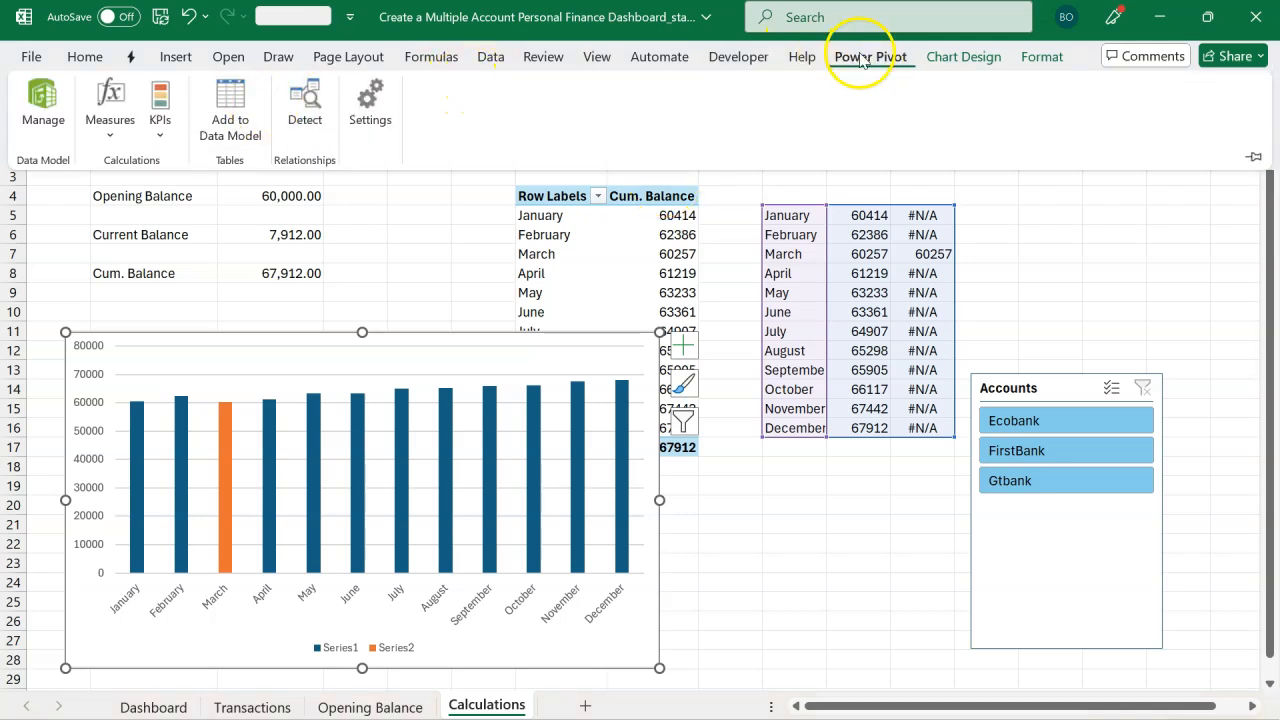
{"action": "left_click", "coordinate": [30, 115]}
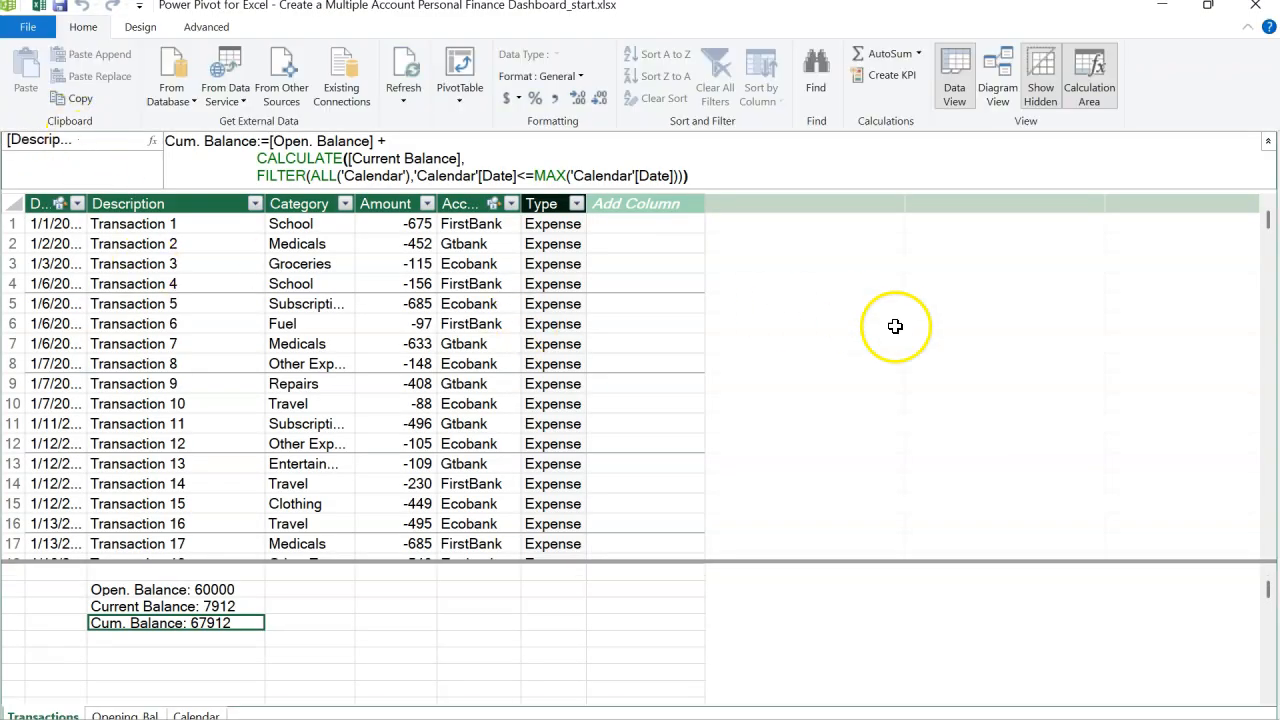
{"action": "left_click", "coordinate": [1267, 141]}
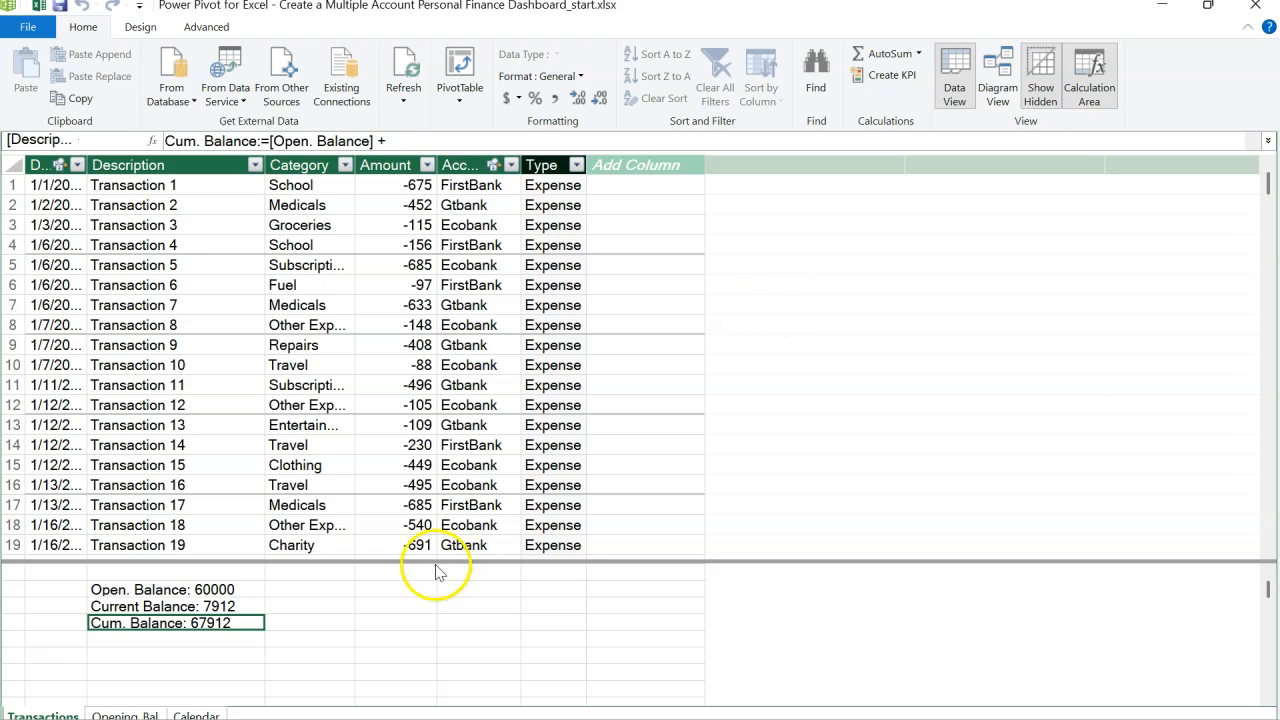
{"action": "left_click", "coordinate": [196, 716]}
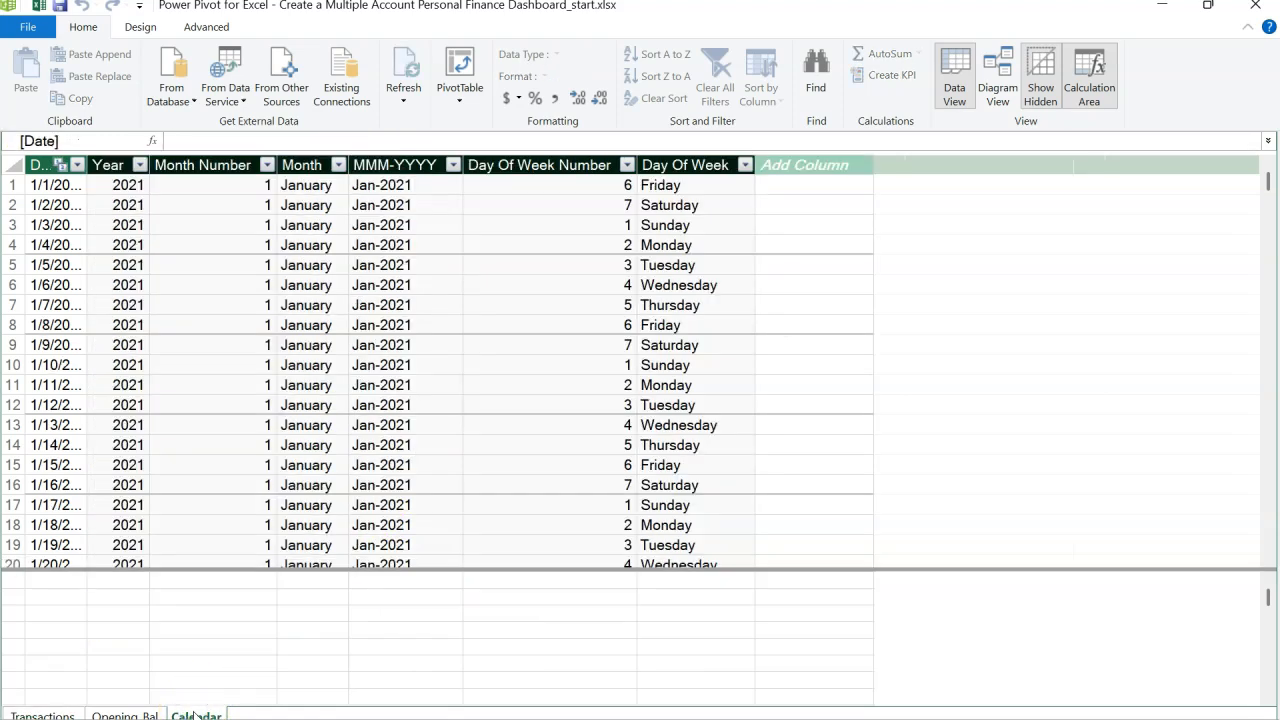
{"action": "left_click", "coordinate": [314, 172]}
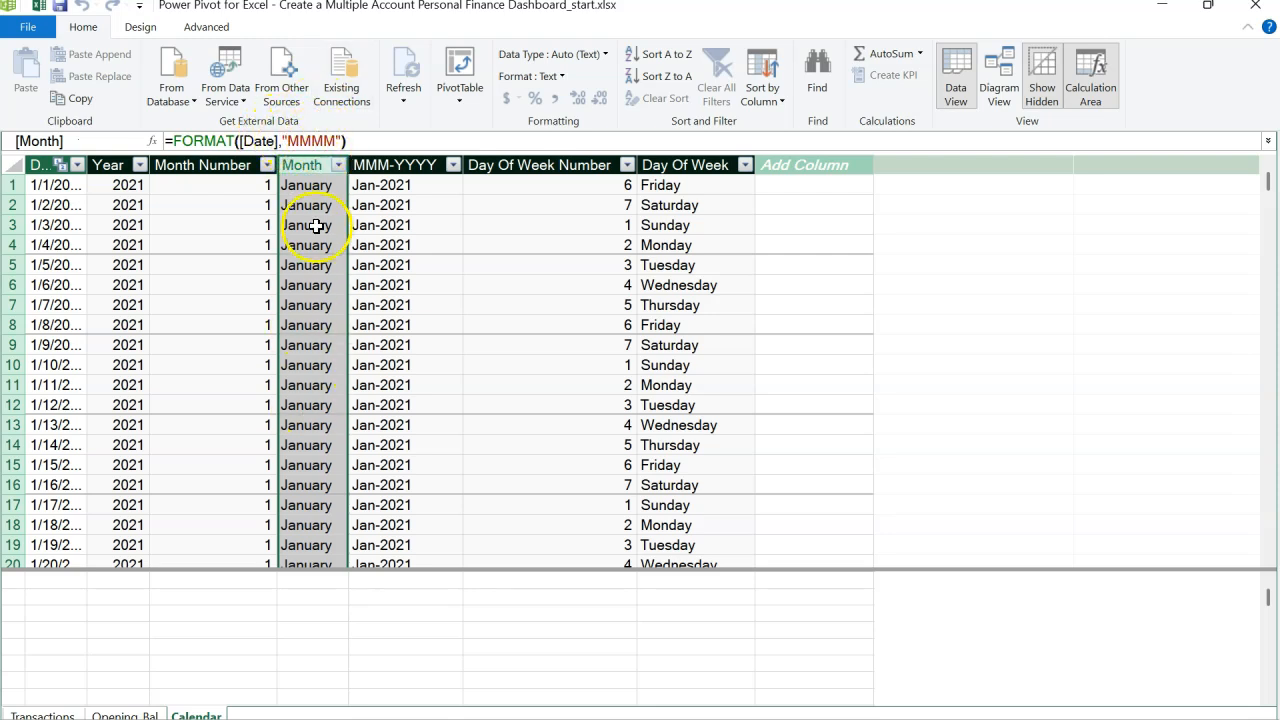
{"action": "left_click", "coordinate": [337, 141]}
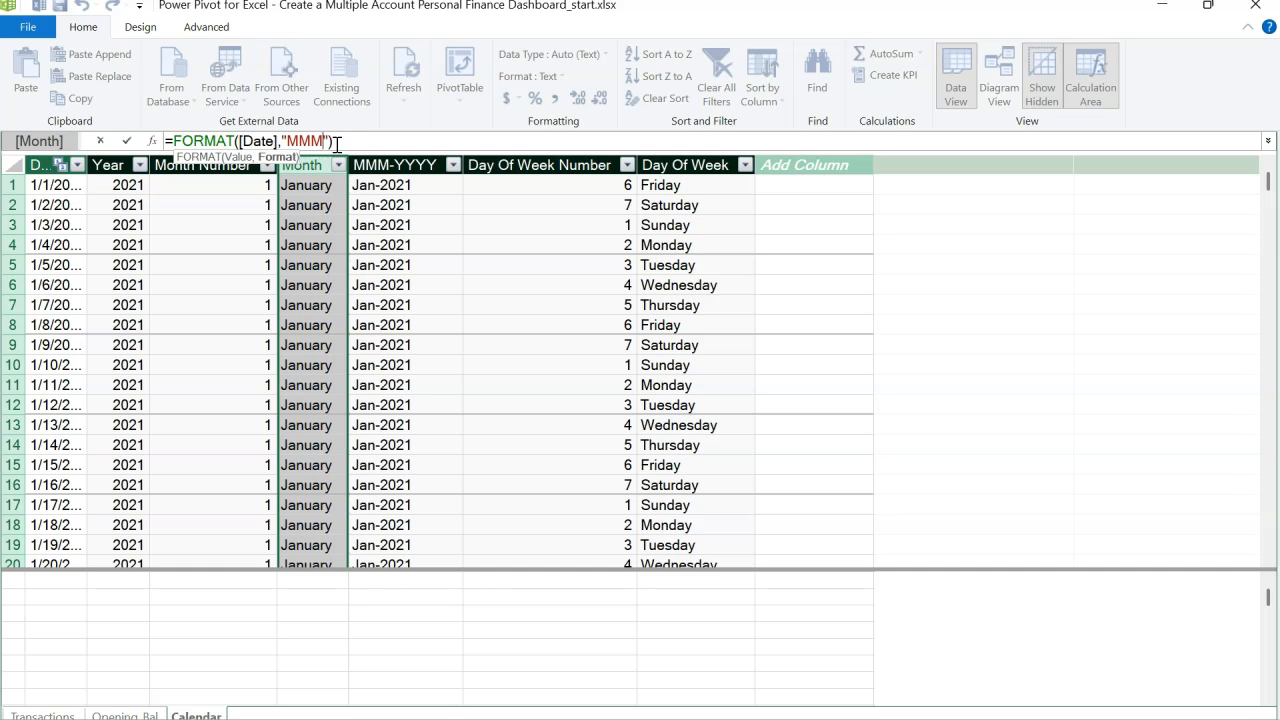
{"action": "key", "text": "Return"}
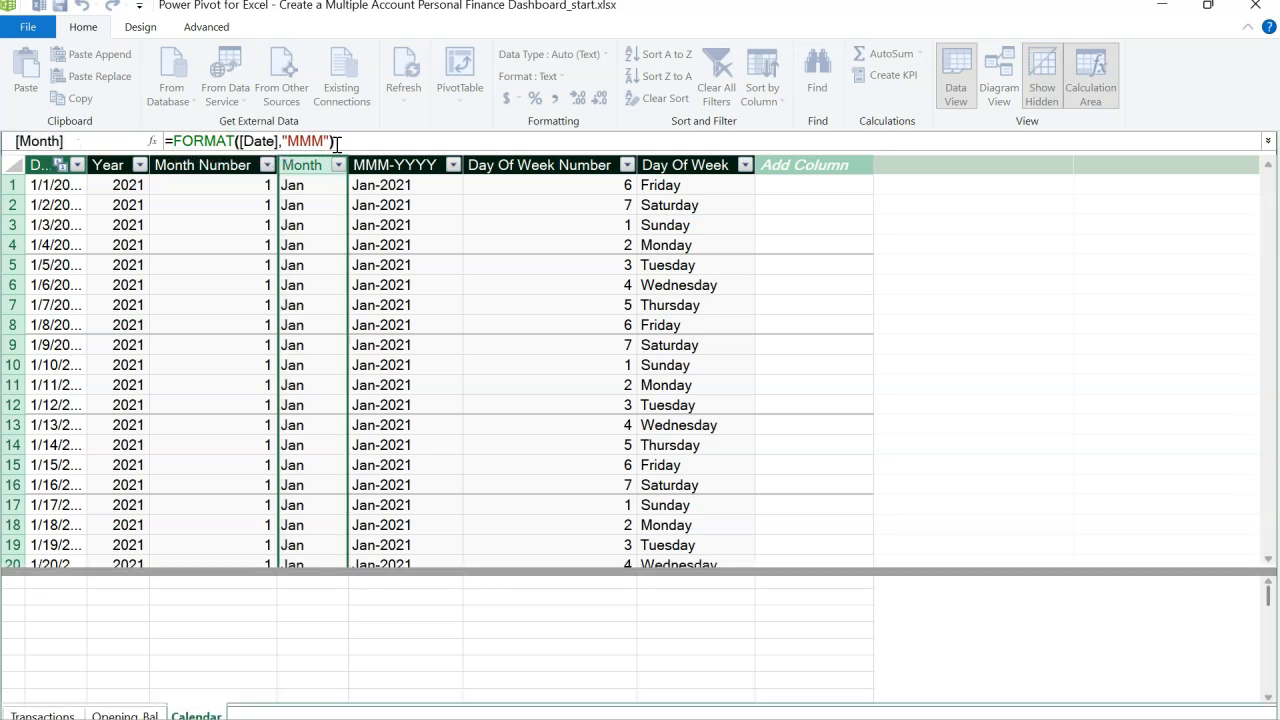
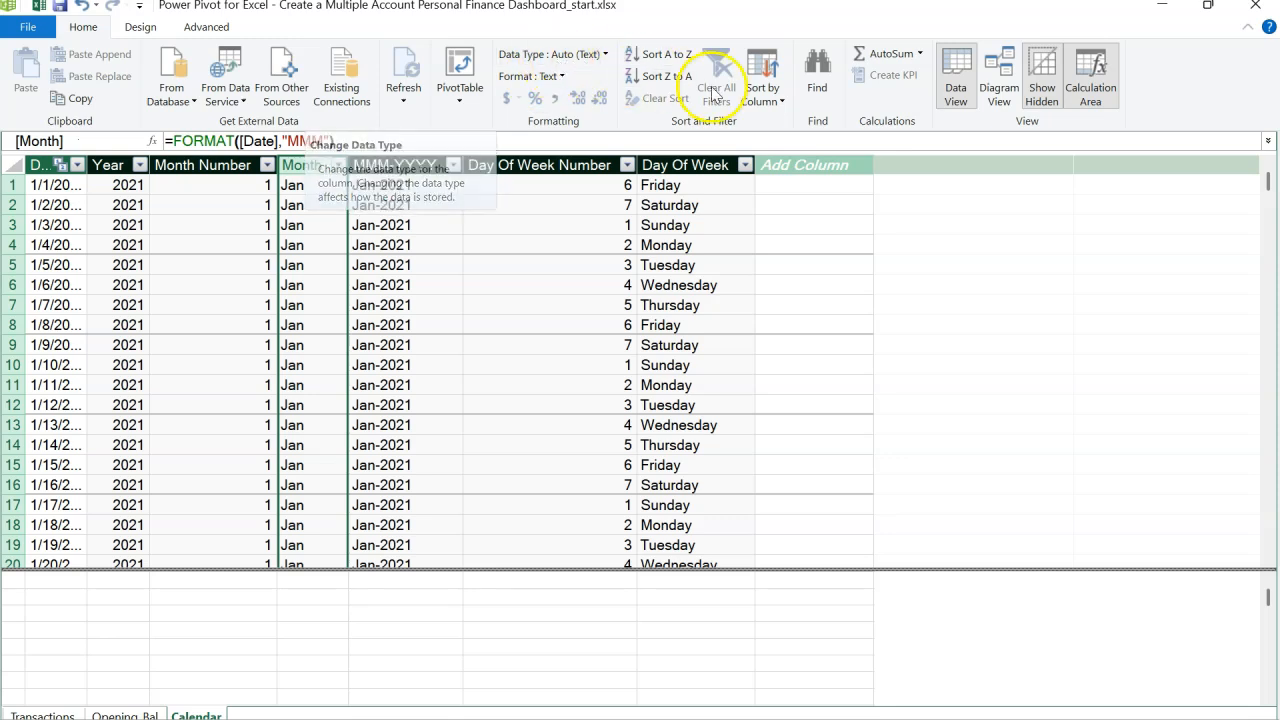
Step: Sort the Calendar table's Month column by the Month Number column
{"action": "left_click", "coordinate": [760, 96]}
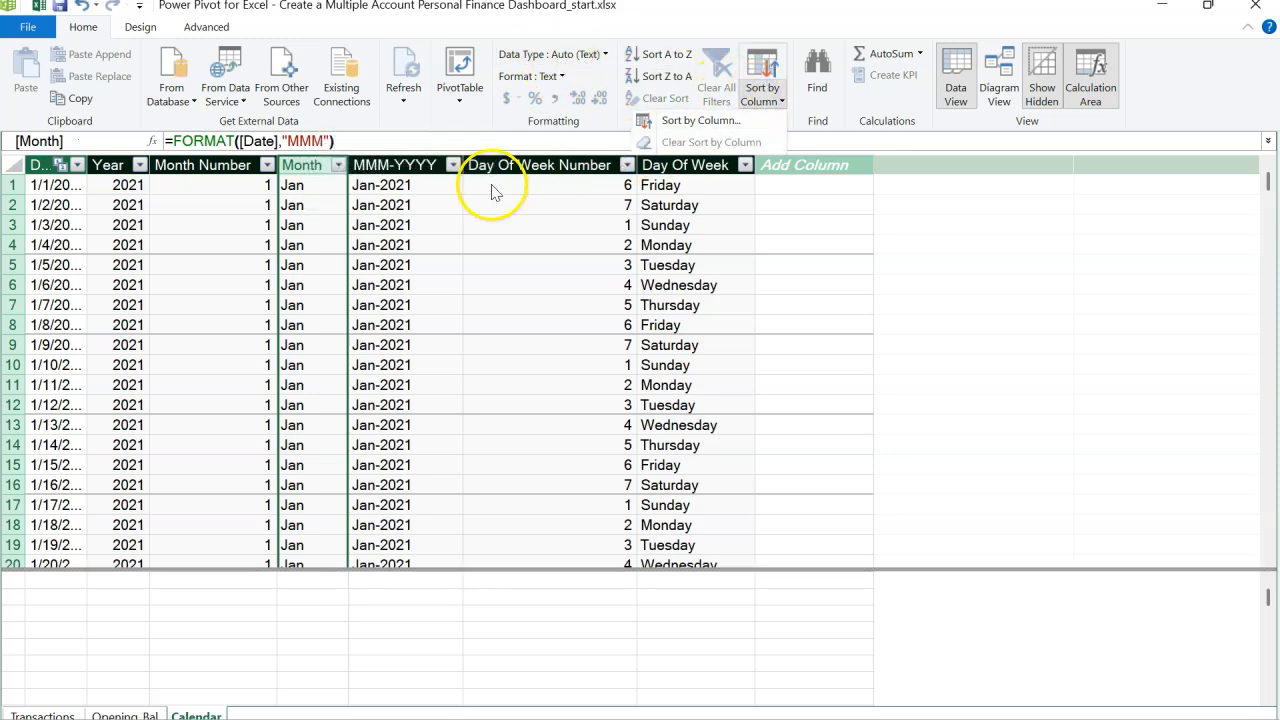
{"action": "left_click", "coordinate": [738, 122]}
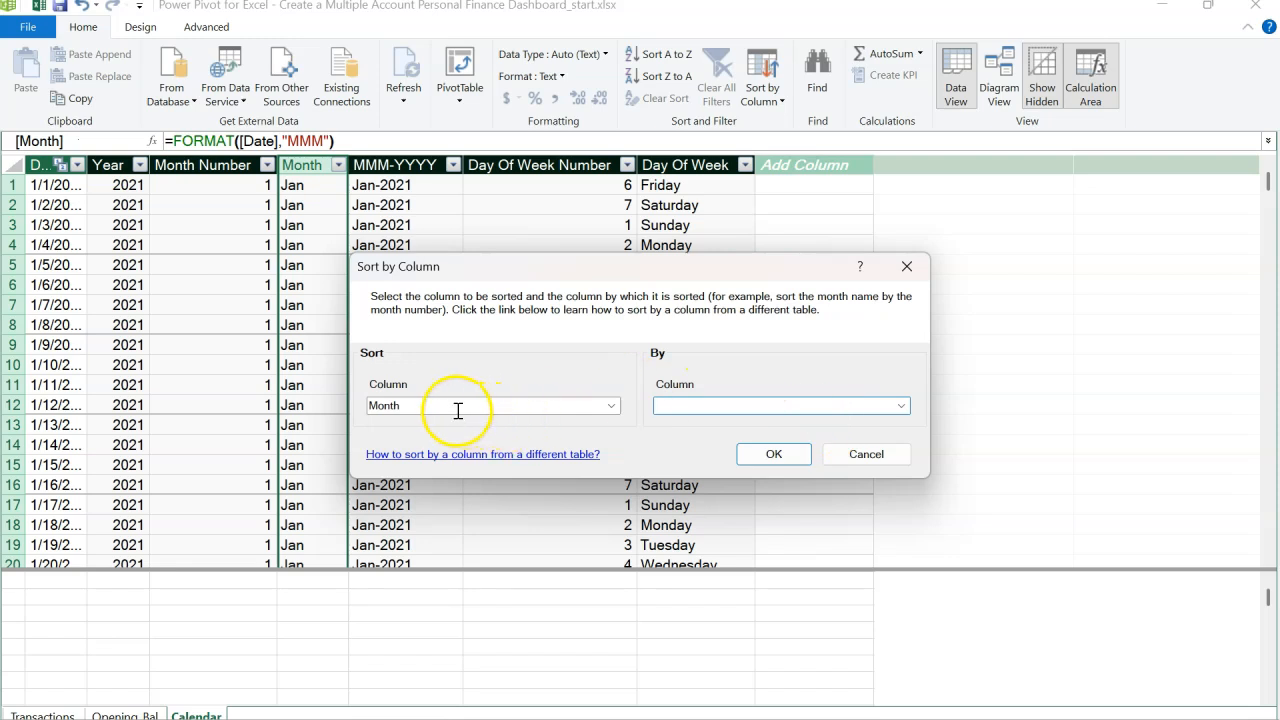
{"action": "left_click", "coordinate": [902, 406]}
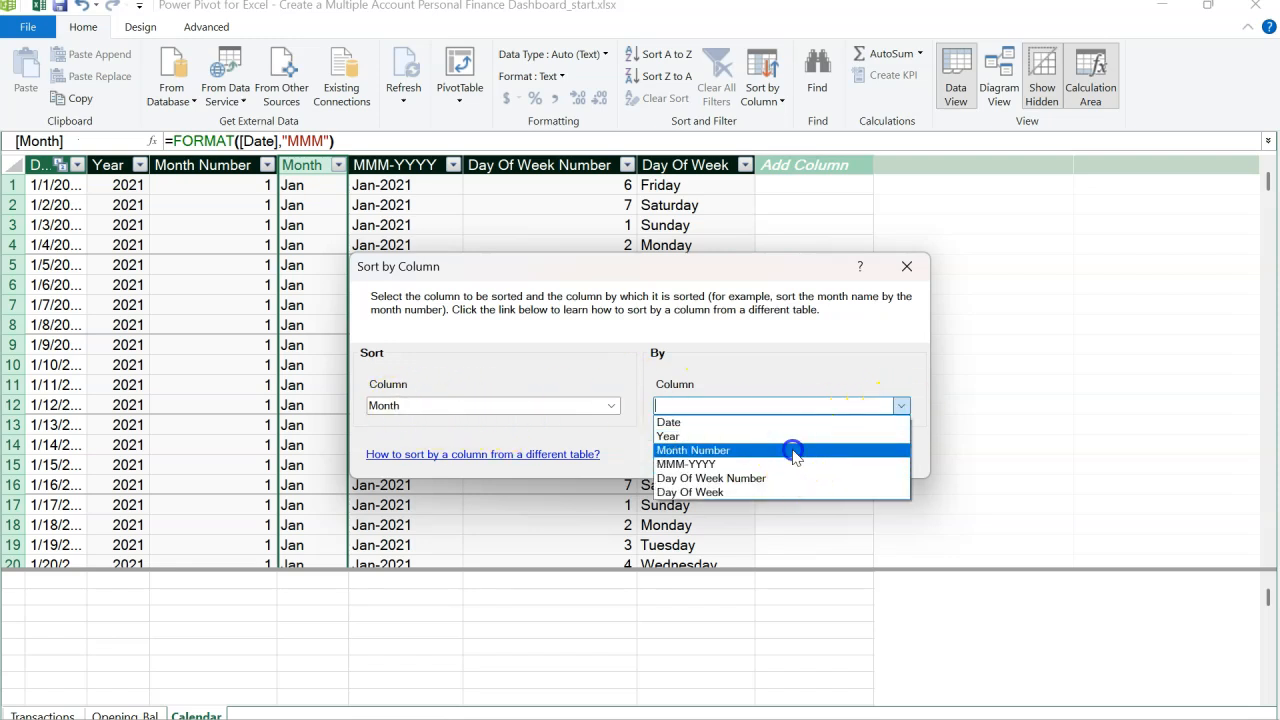
{"action": "left_click", "coordinate": [793, 451]}
{"action": "left_click", "coordinate": [791, 456]}
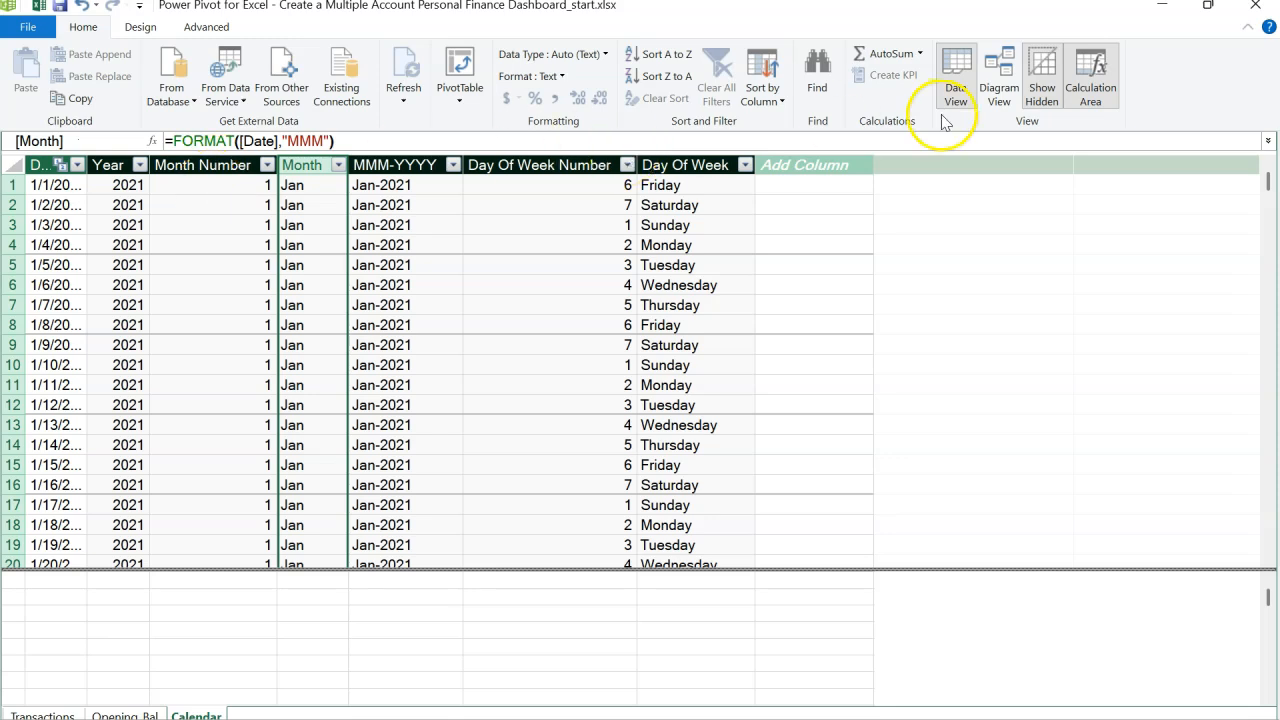
Step: Return to the Calculations sheet and filter the Accounts slicer to FirstBank
{"action": "left_click", "coordinate": [1251, 14]}
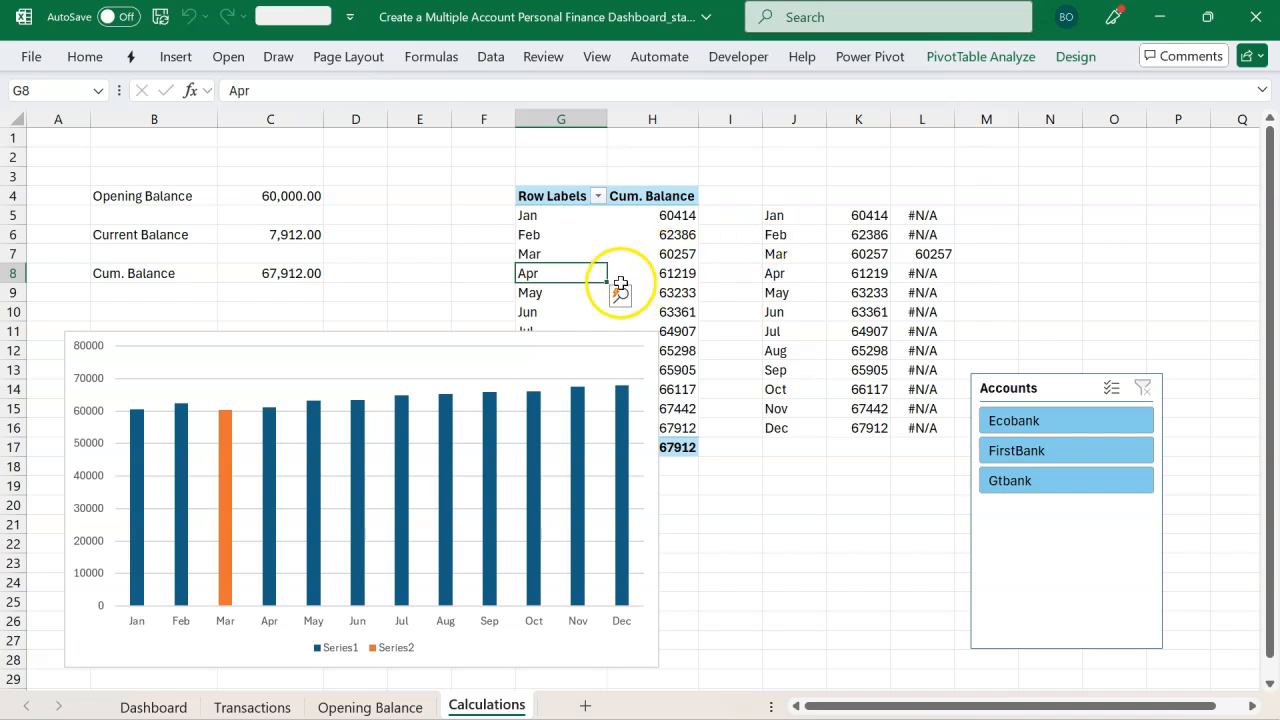
{"action": "left_click", "coordinate": [522, 347]}
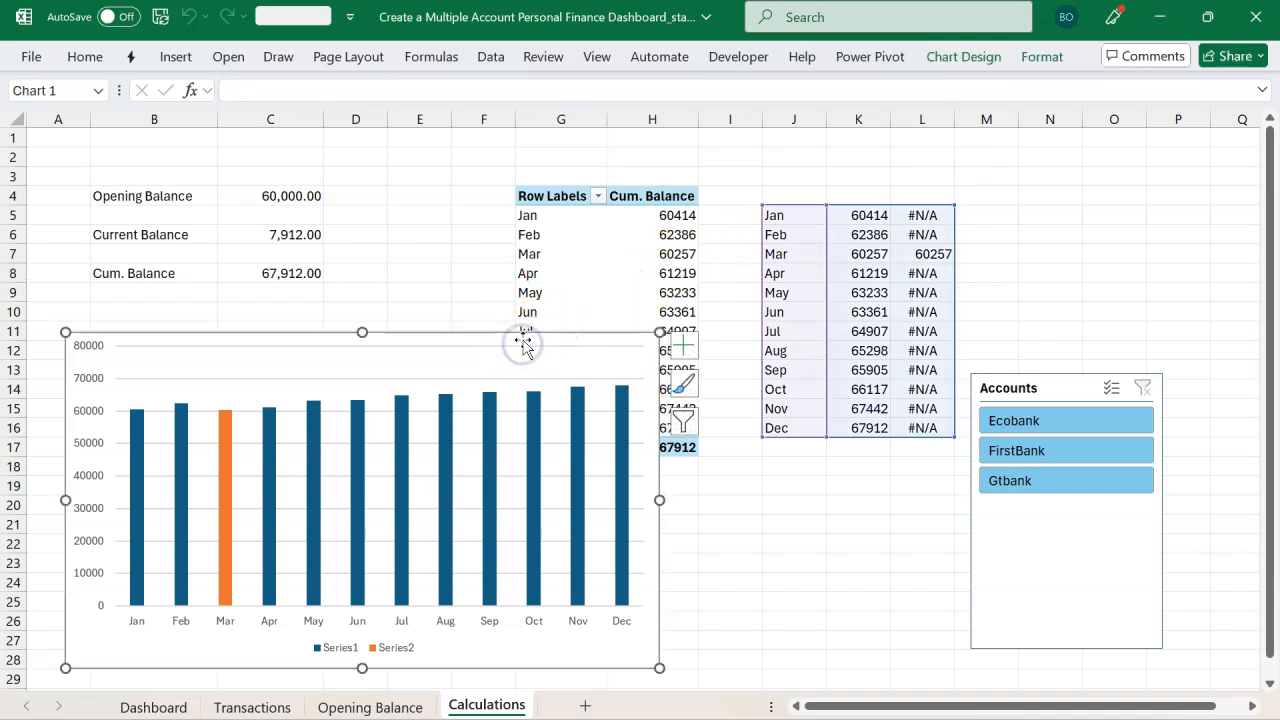
{"action": "left_click_drag", "start_coordinate": [525, 343], "coordinate": [594, 222]}
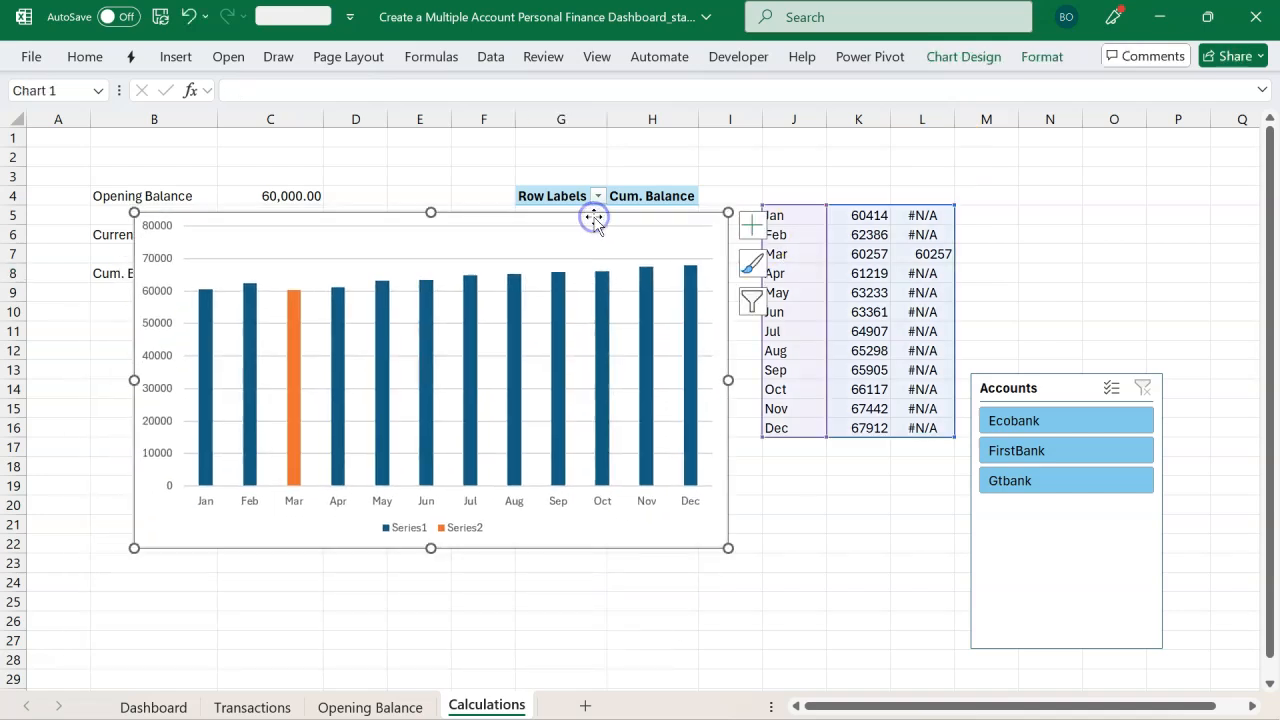
{"action": "left_click", "coordinate": [1017, 451]}
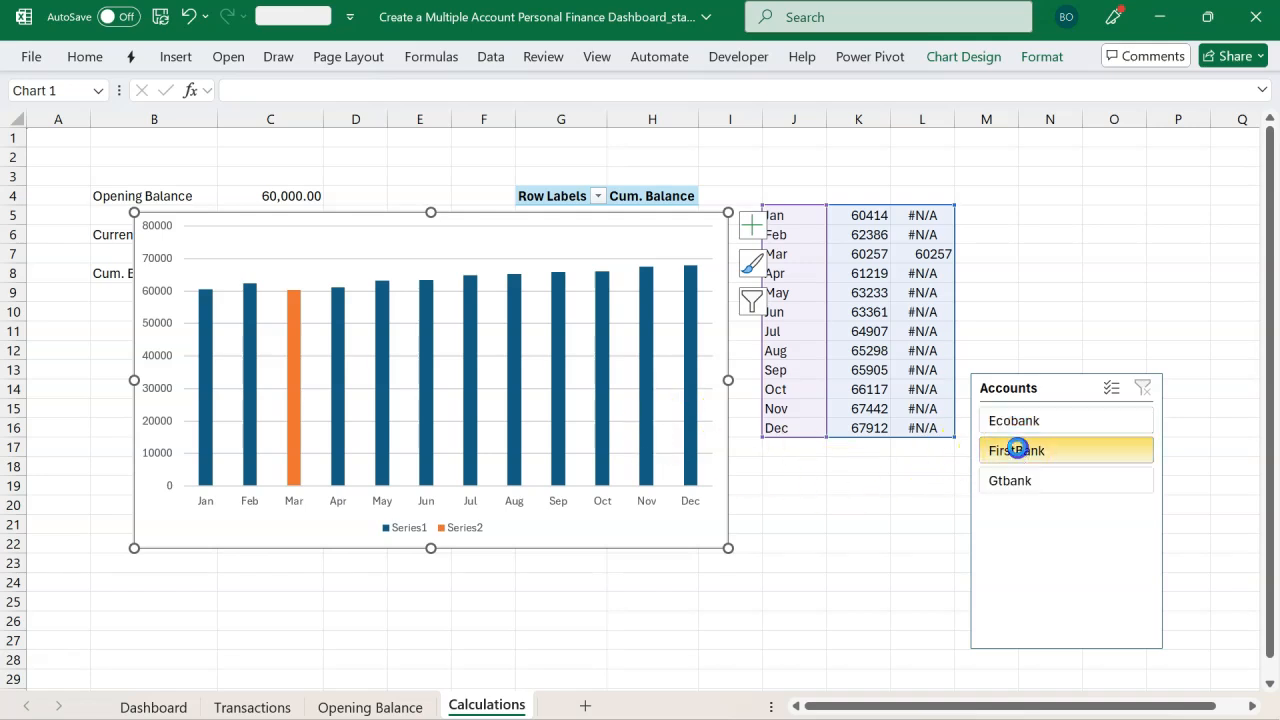
Step: Rearrange the sheet, moving the Accounts slicer under the summary and the column chart below the pivot table
{"action": "left_click", "coordinate": [470, 212]}
{"action": "left_click_drag", "start_coordinate": [470, 212], "coordinate": [362, 170]}
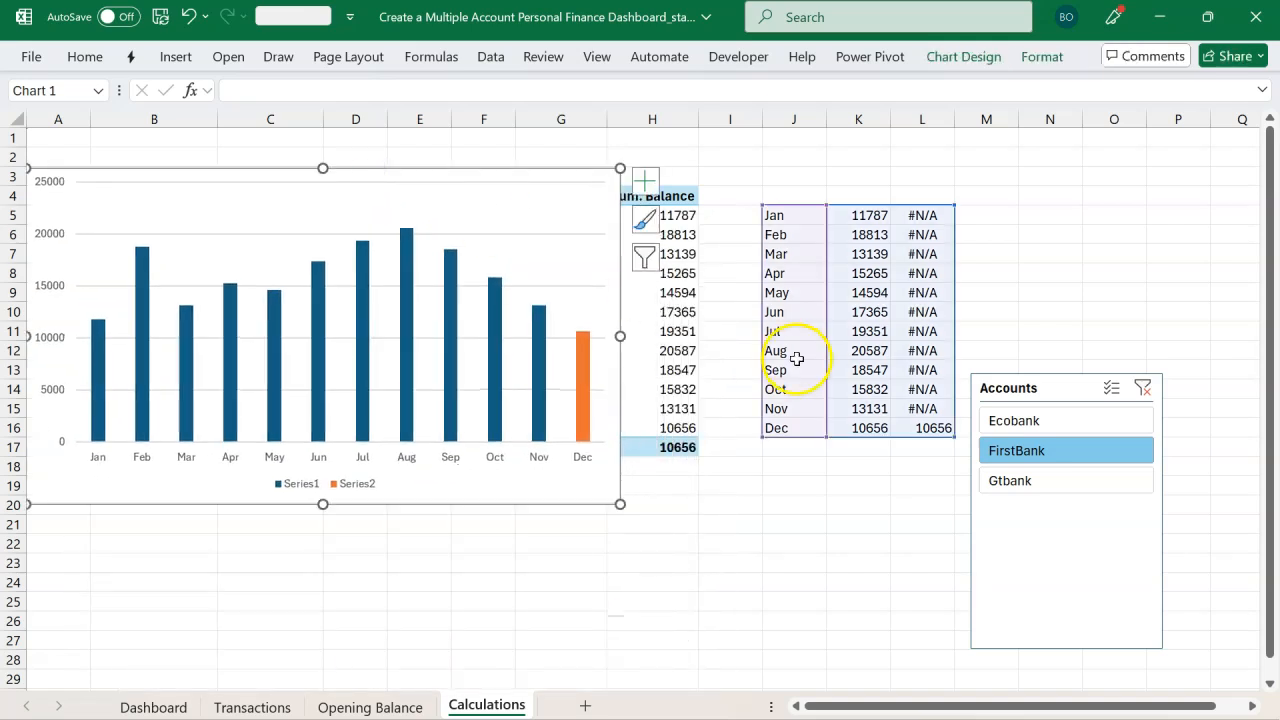
{"action": "left_click_drag", "start_coordinate": [983, 380], "coordinate": [233, 546]}
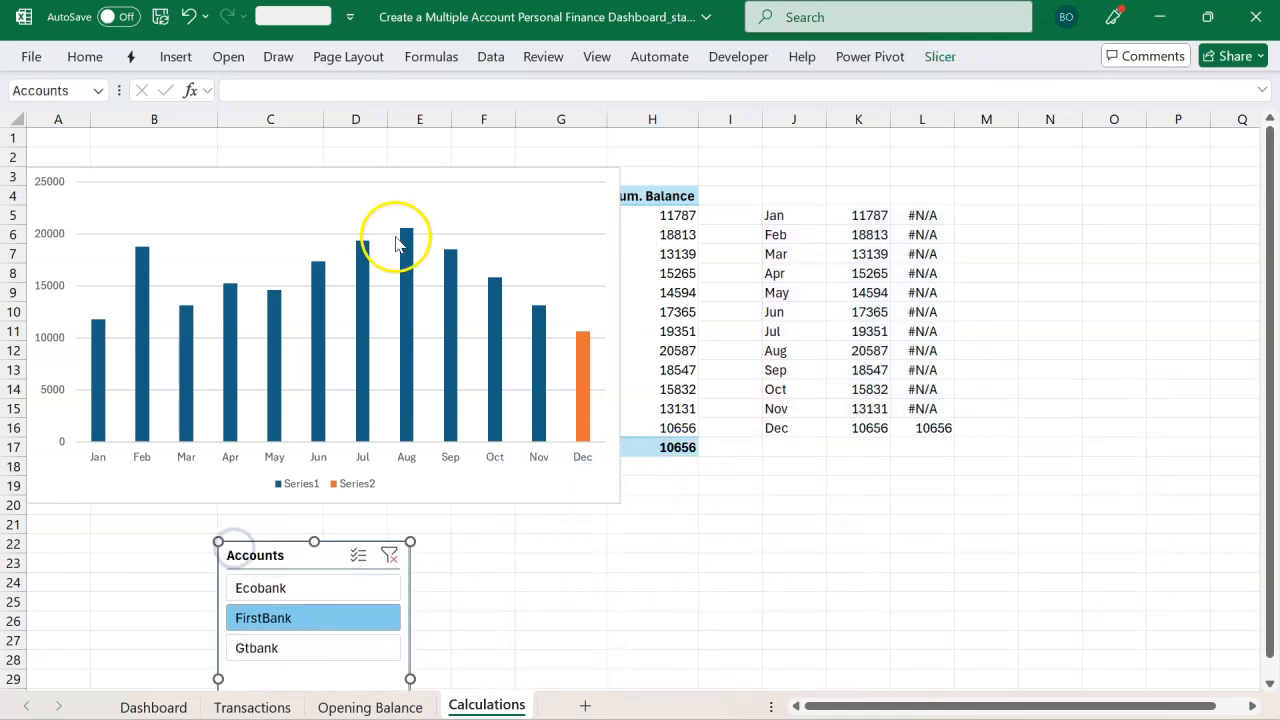
{"action": "left_click_drag", "start_coordinate": [394, 178], "coordinate": [922, 497]}
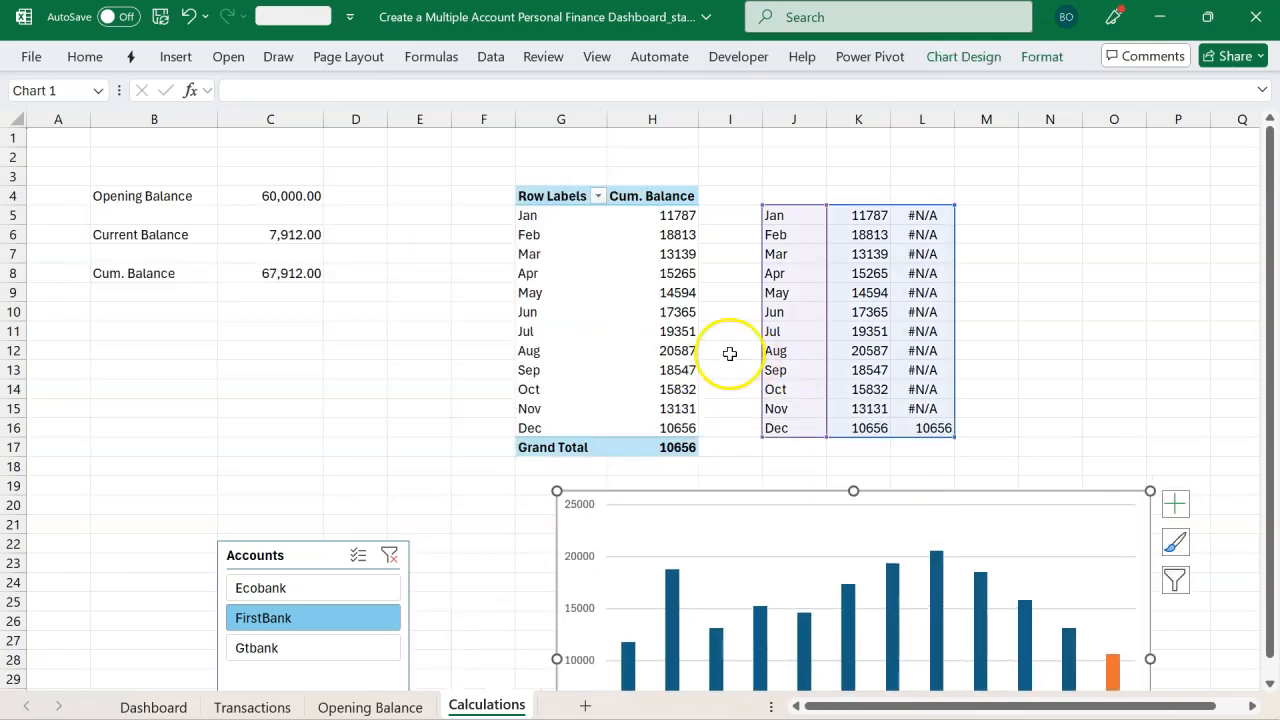
Step: Copy the cumulative balance pivot table and paste a duplicate at cell O4
{"action": "scroll", "coordinate": [618, 343], "scroll_direction": "right", "scroll_amount": 1}
{"action": "scroll", "coordinate": [618, 343], "scroll_direction": "right", "scroll_amount": 1}
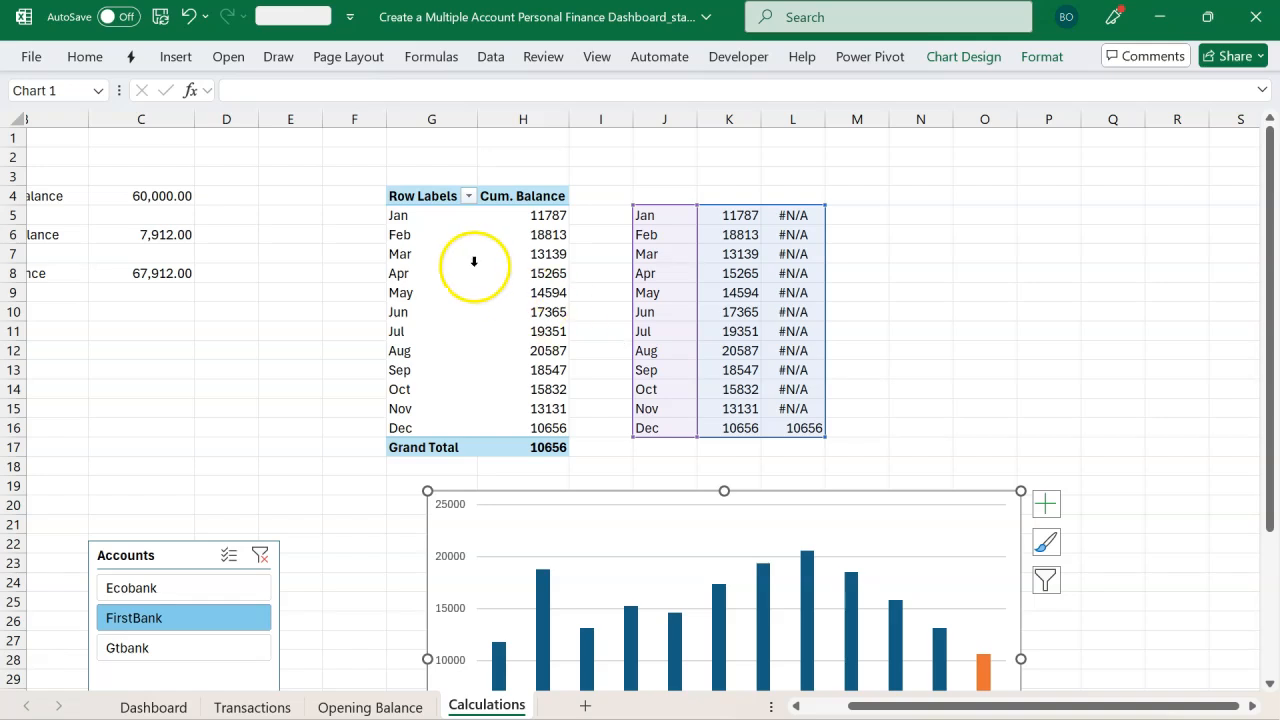
{"action": "left_click_drag", "start_coordinate": [420, 199], "coordinate": [506, 443]}
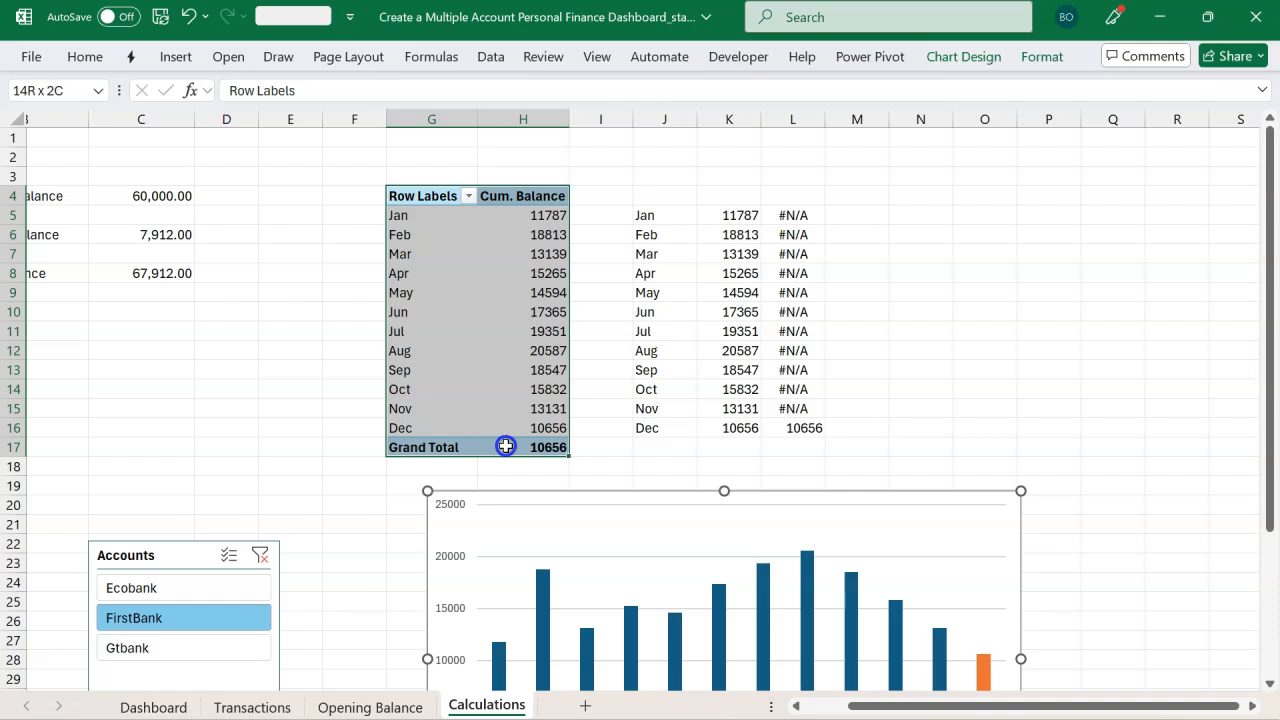
{"action": "left_click_drag", "start_coordinate": [506, 446], "coordinate": [506, 446]}
{"action": "key", "text": "ctrl+c"}
{"action": "left_click", "coordinate": [985, 197]}
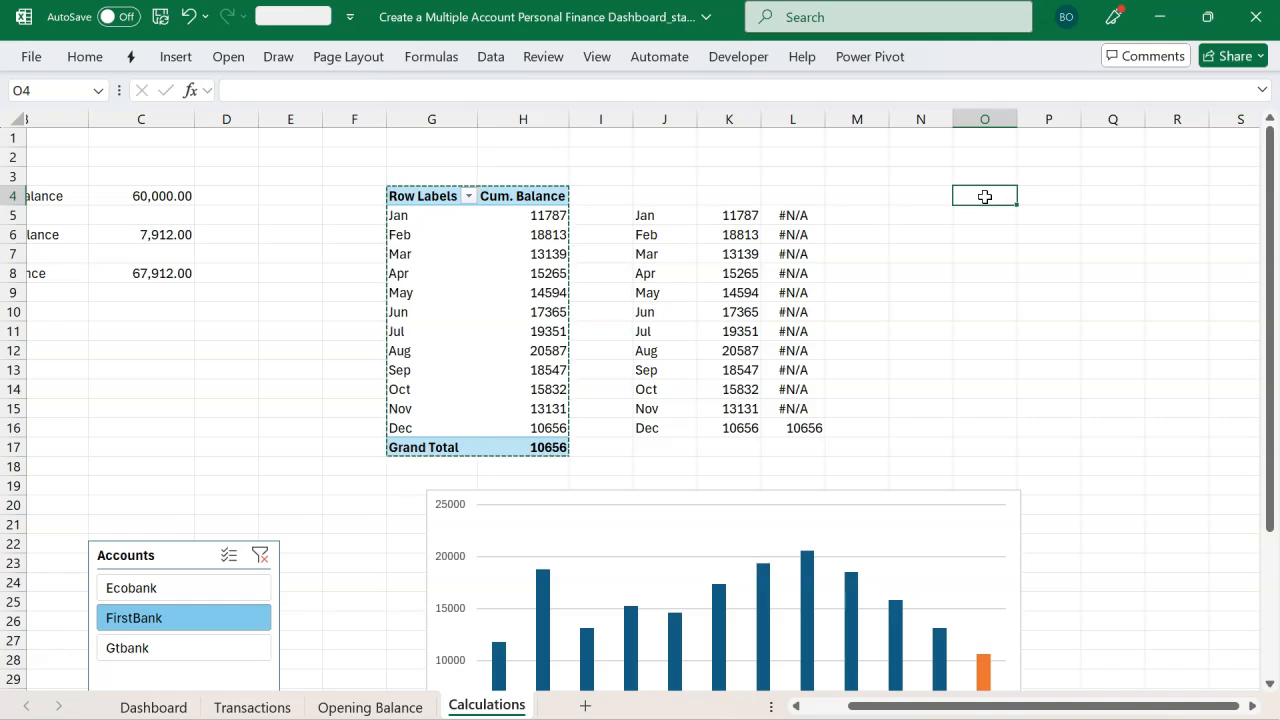
{"action": "key", "text": "ctrl+v"}
{"action": "double_click", "coordinate": [1017, 121]}
Step: Open the duplicate pivot's field list and remove Cum. Balance from its values
{"action": "scroll", "coordinate": [767, 275], "scroll_direction": "right", "scroll_amount": 3}
{"action": "left_click", "coordinate": [762, 275]}
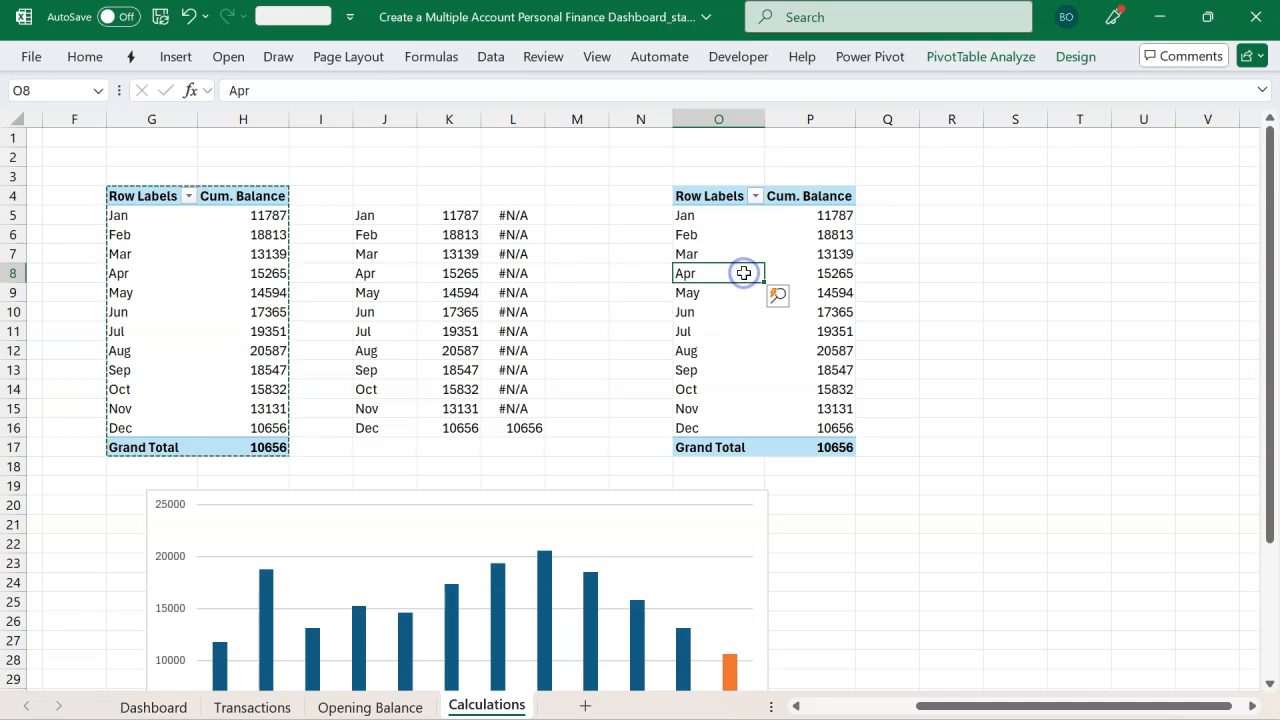
{"action": "left_click", "coordinate": [976, 62]}
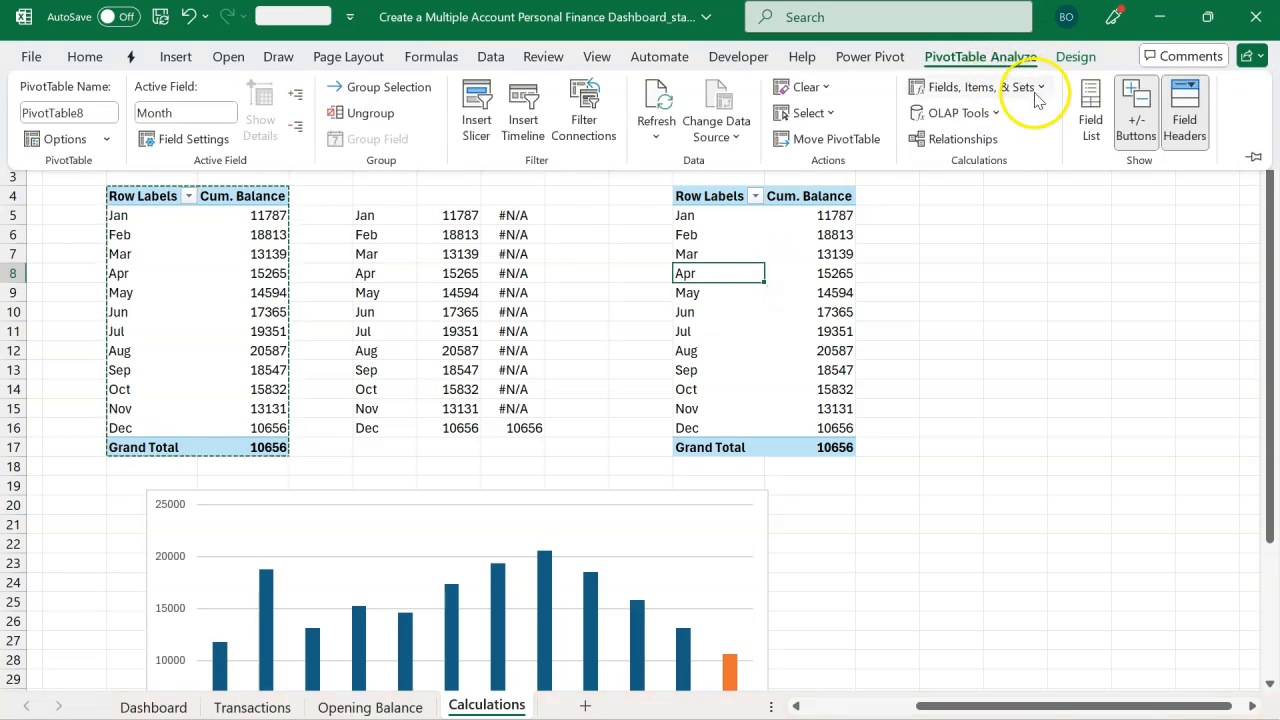
{"action": "left_click", "coordinate": [1089, 122]}
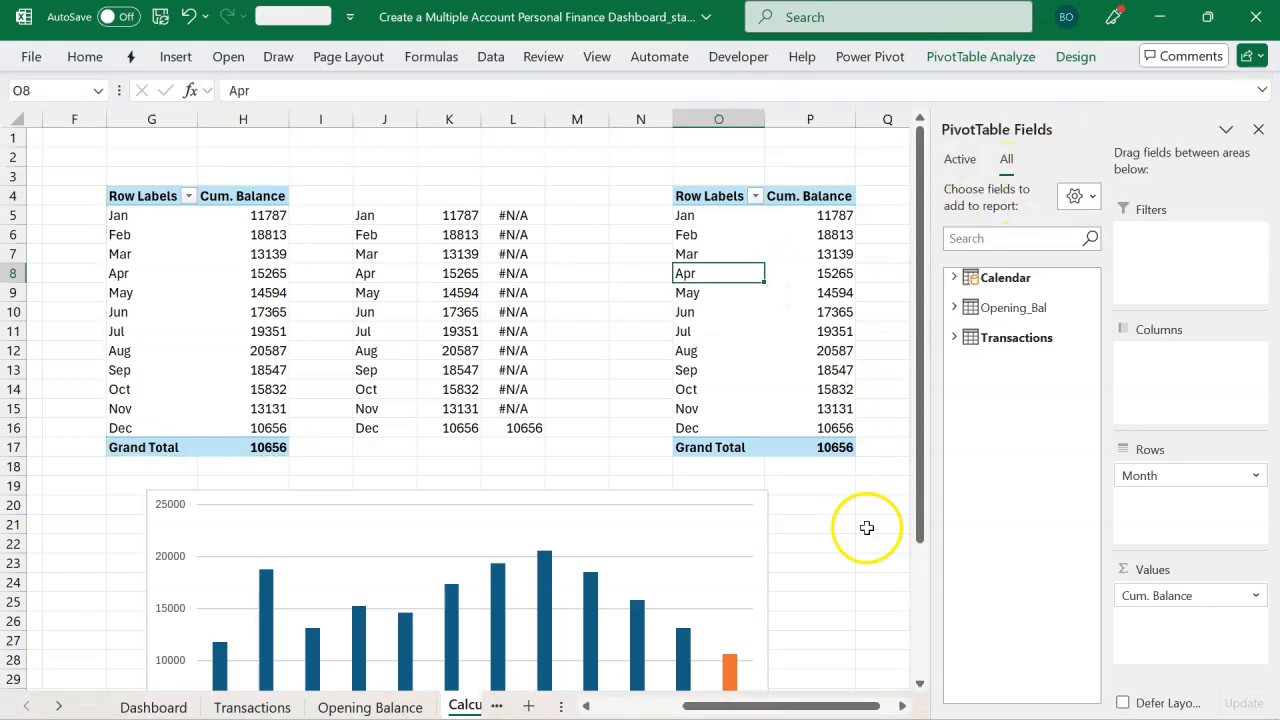
{"action": "left_click", "coordinate": [900, 707]}
{"action": "left_click", "coordinate": [900, 707]}
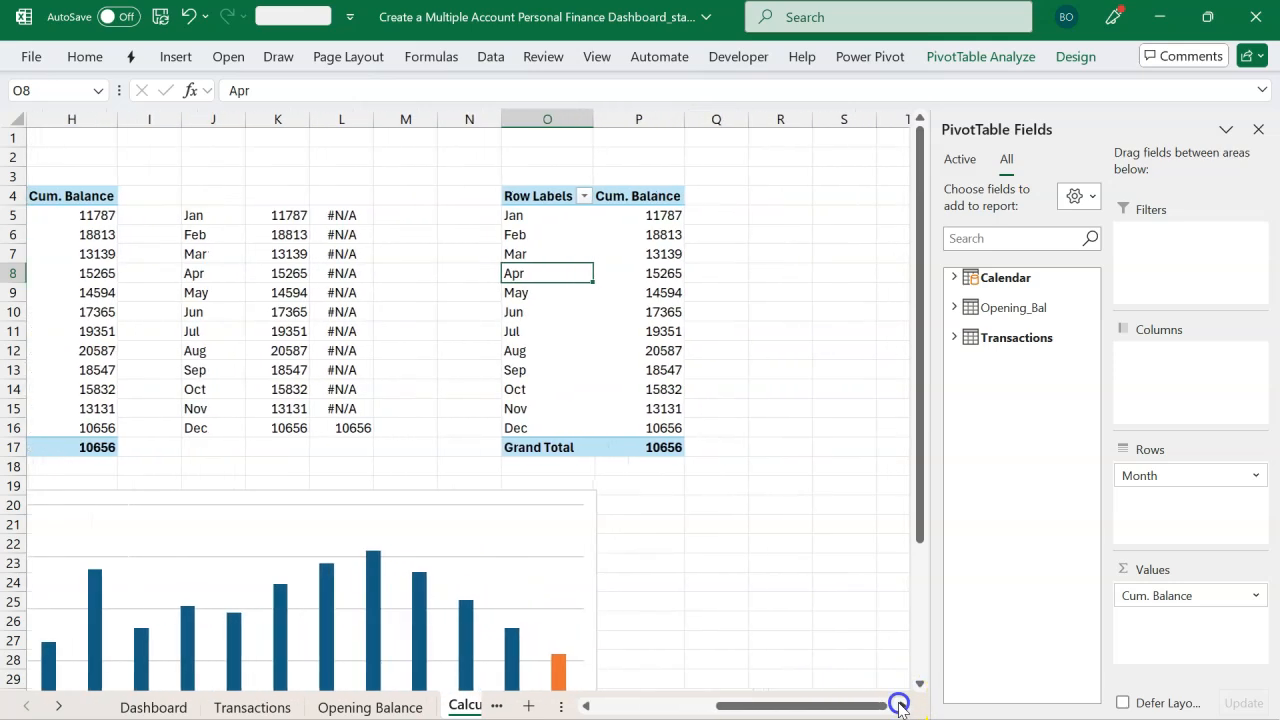
{"action": "left_click", "coordinate": [900, 707]}
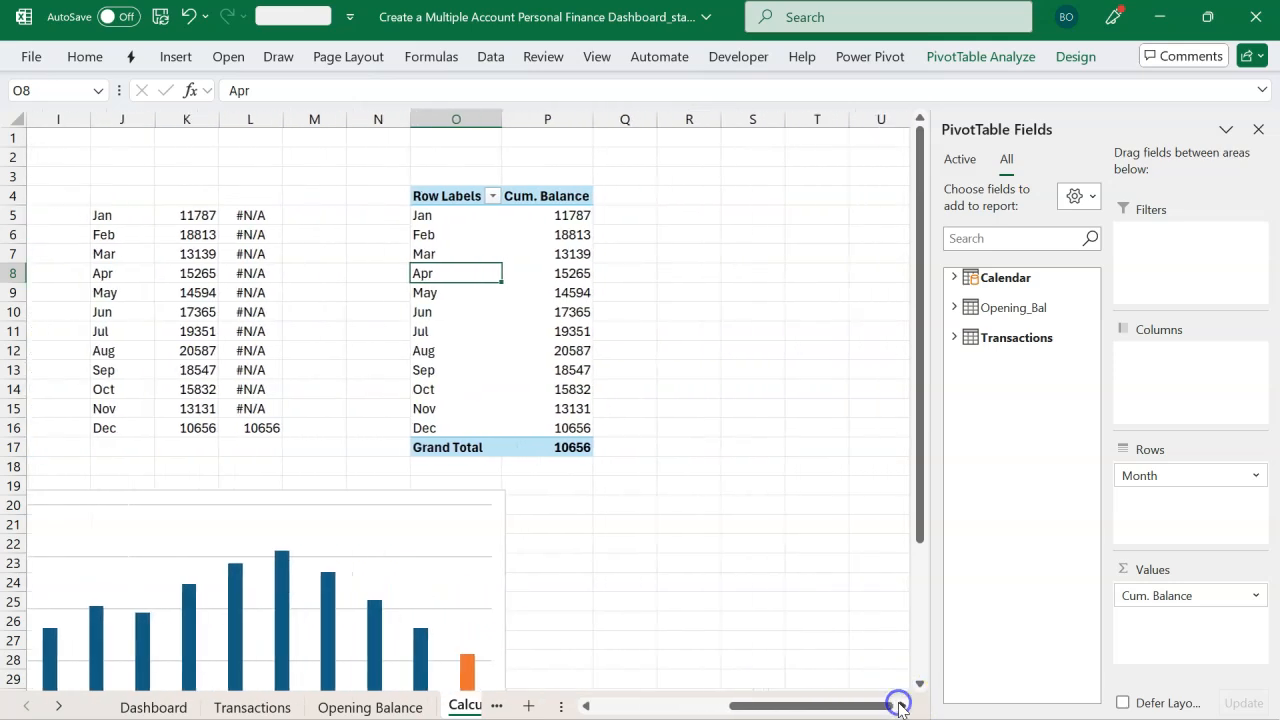
{"action": "left_click", "coordinate": [1176, 597]}
{"action": "left_click_drag", "start_coordinate": [1176, 597], "coordinate": [1046, 534]}
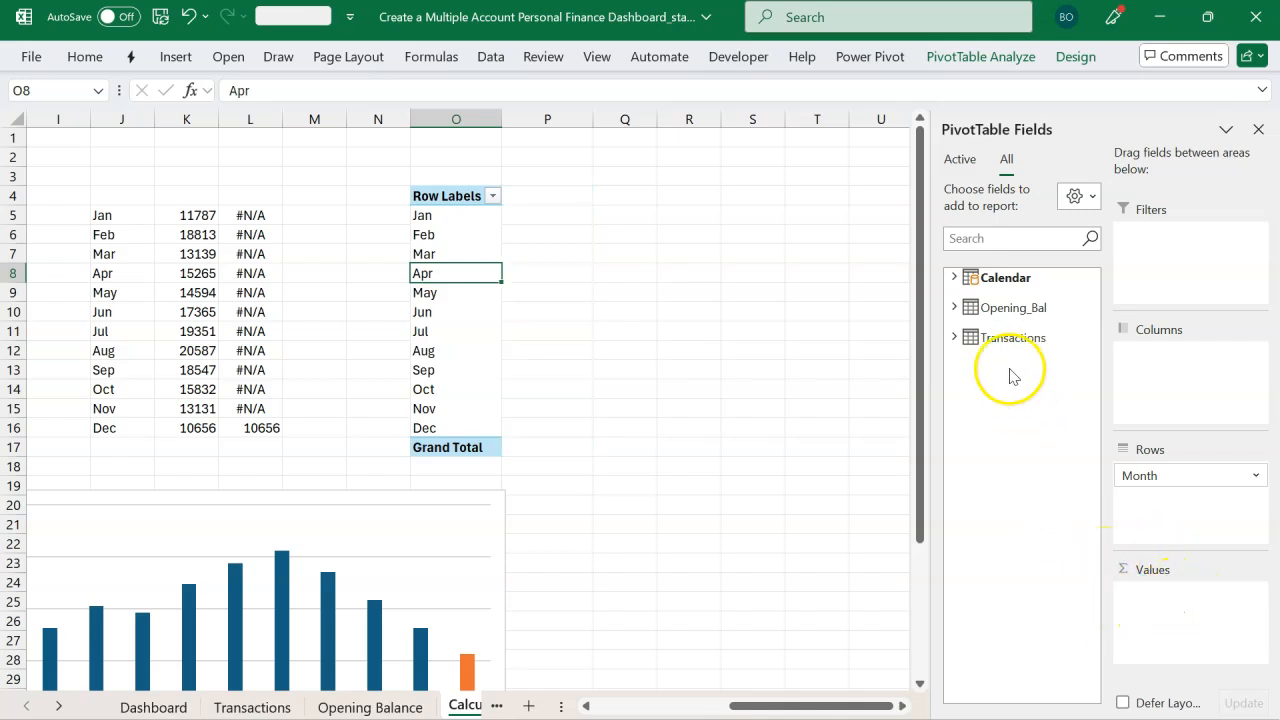
Step: Add the Current Balance measure from Transactions to the duplicate pivot's values and close the field list
{"action": "left_click", "coordinate": [954, 339]}
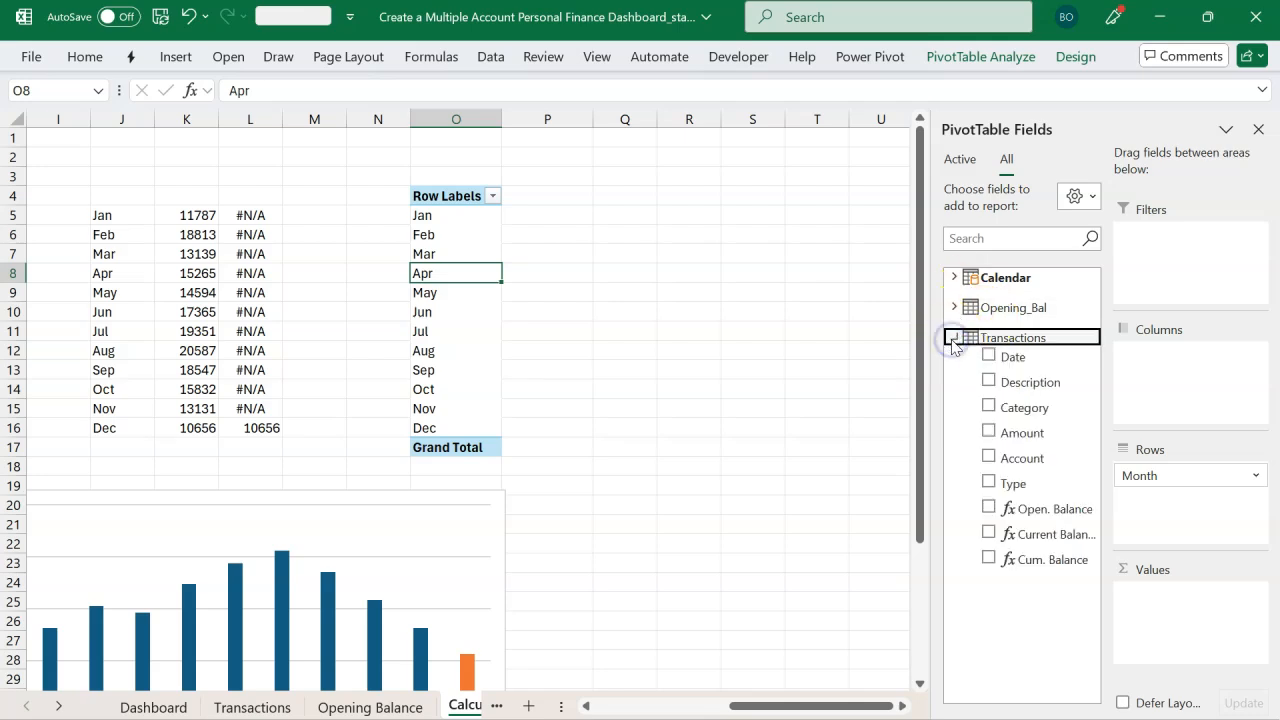
{"action": "left_click", "coordinate": [1046, 536]}
{"action": "left_click_drag", "start_coordinate": [1136, 591], "coordinate": [1136, 591]}
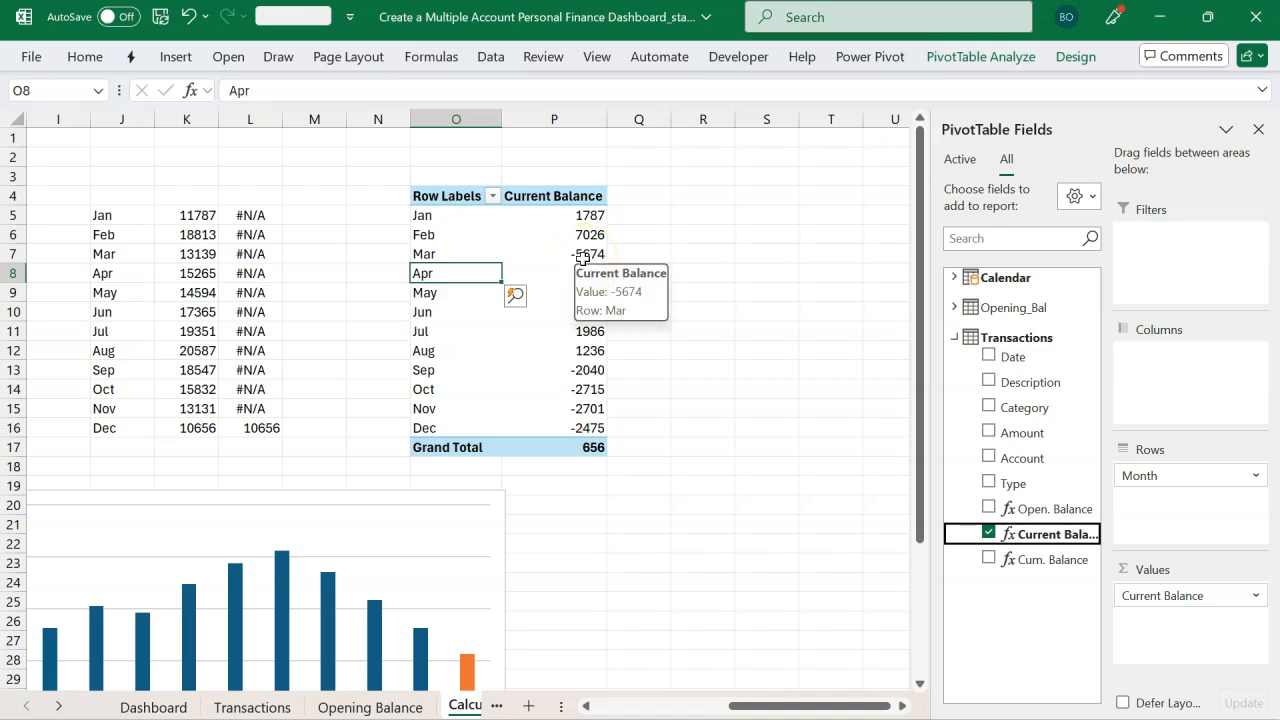
{"action": "left_click", "coordinate": [1256, 129]}
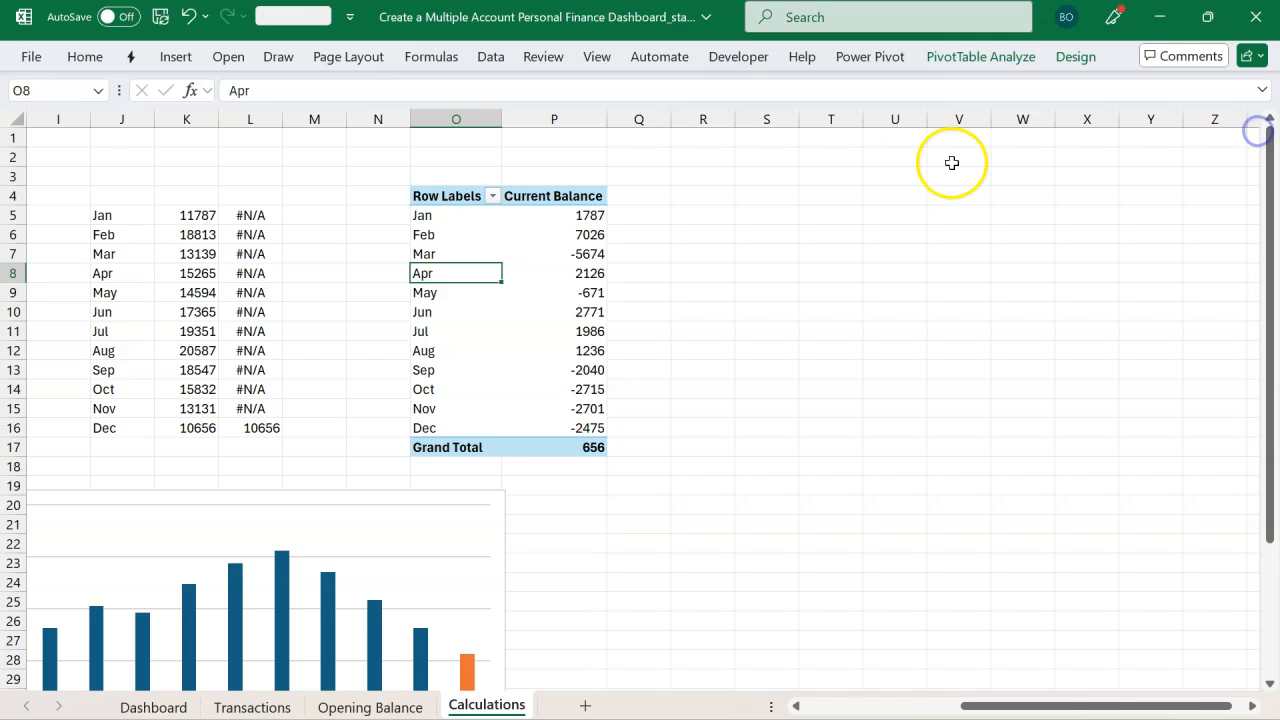
Step: Enter a formula in R5 linking to the duplicate pivot's first month cell O5
{"action": "left_click", "coordinate": [729, 213]}
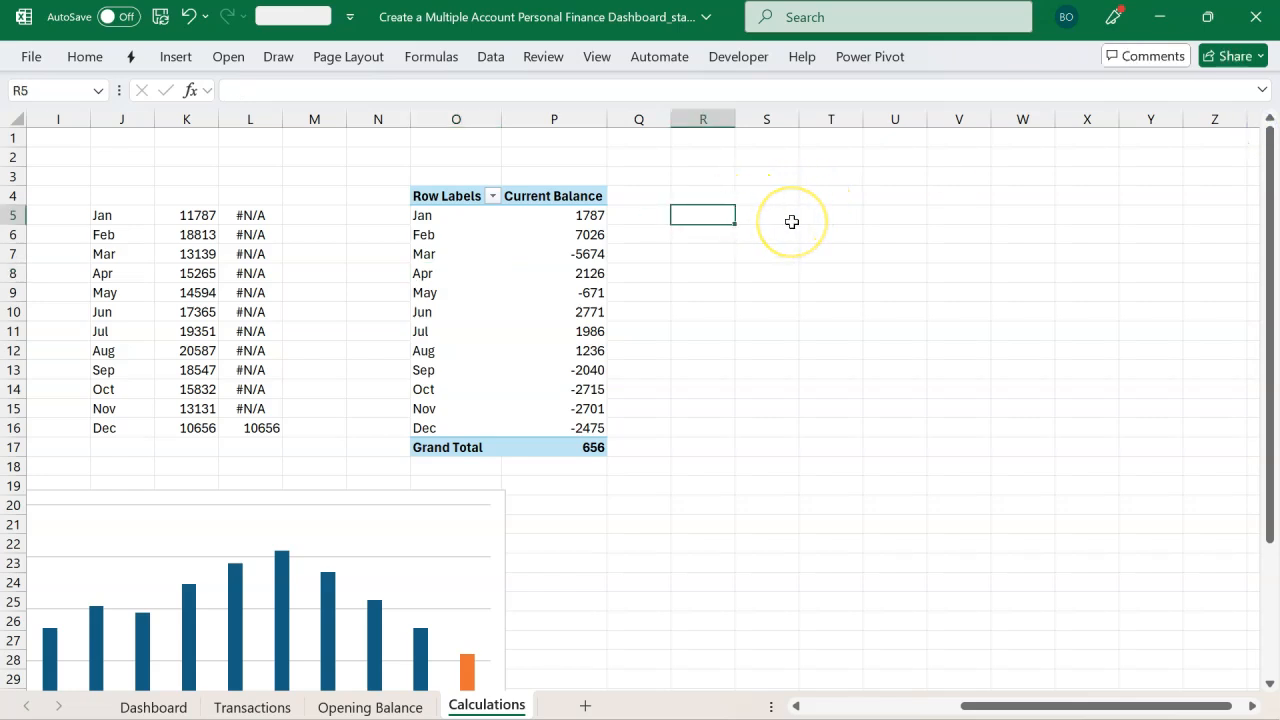
{"action": "type", "text": "="}
{"action": "left_click", "coordinate": [465, 215]}
{"action": "key", "text": "Return"}
Step: Fill the linked month and balance formulas across column S and down to row 16
{"action": "left_click_drag", "start_coordinate": [680, 212], "coordinate": [756, 225]}
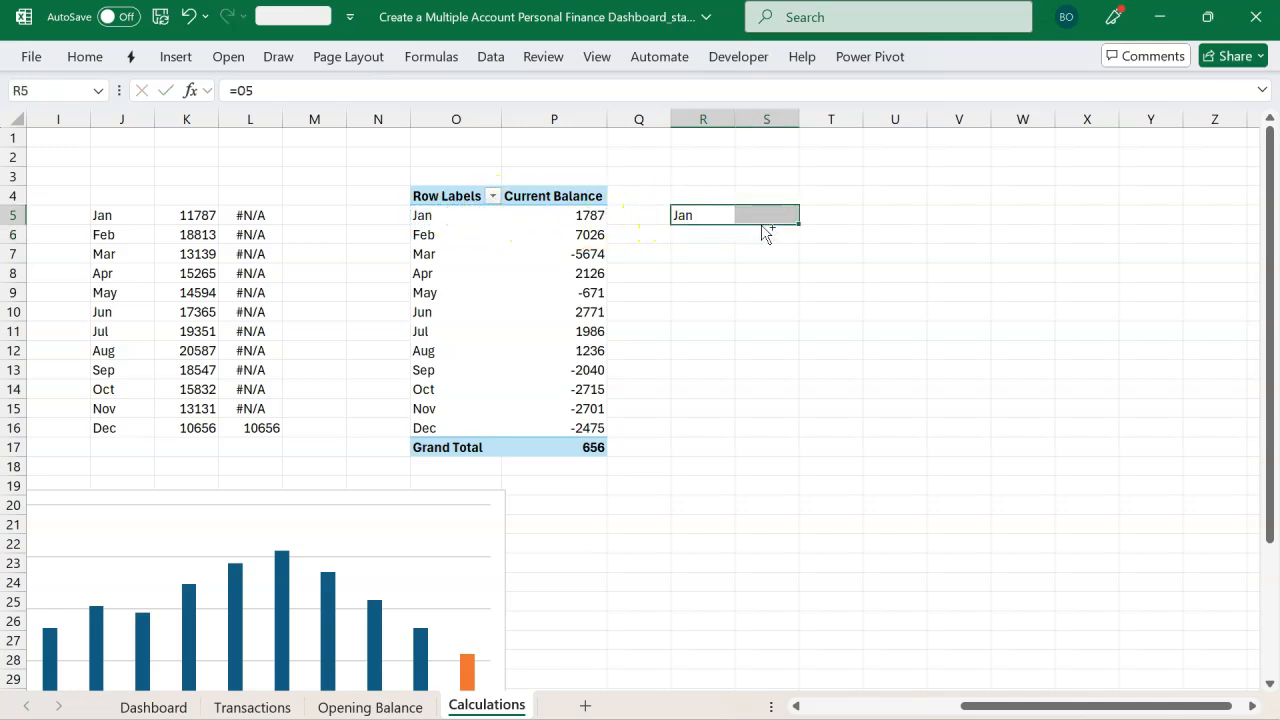
{"action": "key", "text": "shift+Down"}
{"action": "key", "text": "shift+Down"}
{"action": "key", "text": "shift+Down"}
{"action": "key", "text": "shift+Down"}
{"action": "key", "text": "shift+Down"}
{"action": "key", "text": "shift+Down"}
{"action": "key", "text": "shift+Down"}
{"action": "key", "text": "shift+Down"}
{"action": "key", "text": "shift+Down"}
{"action": "key", "text": "shift+Down"}
{"action": "key", "text": "shift+Down"}
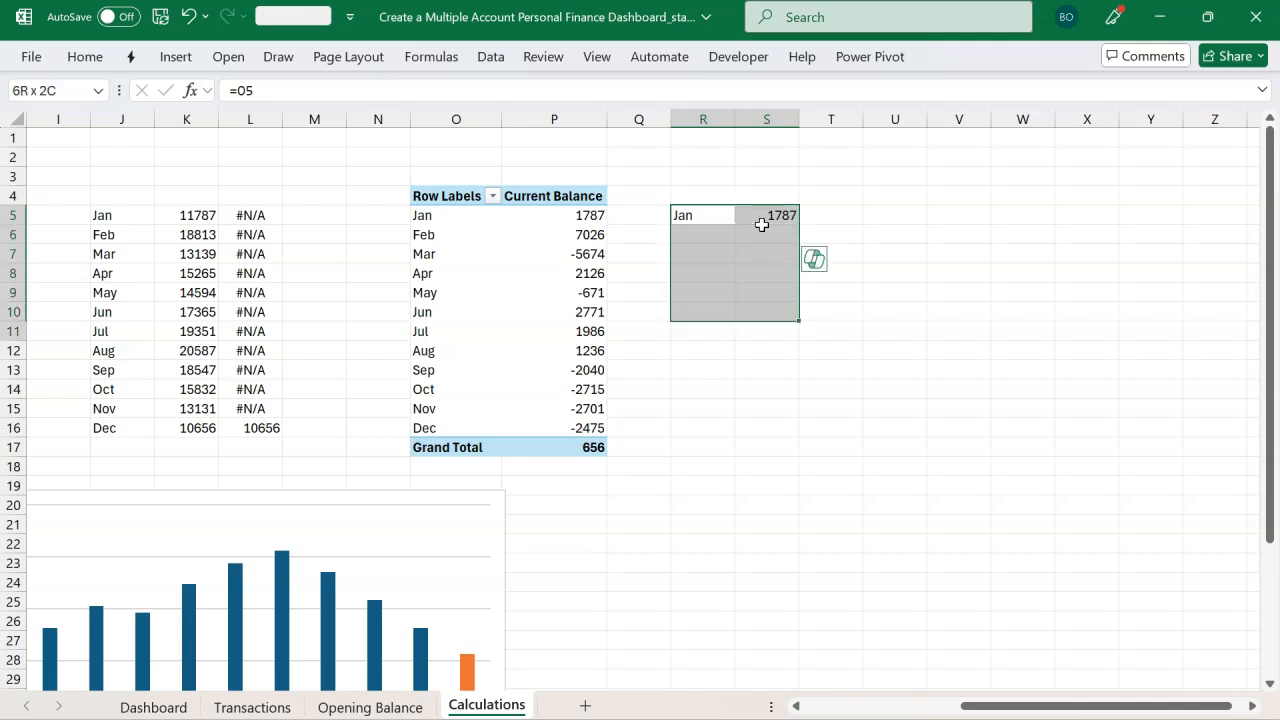
{"action": "key", "text": "ctrl+d"}
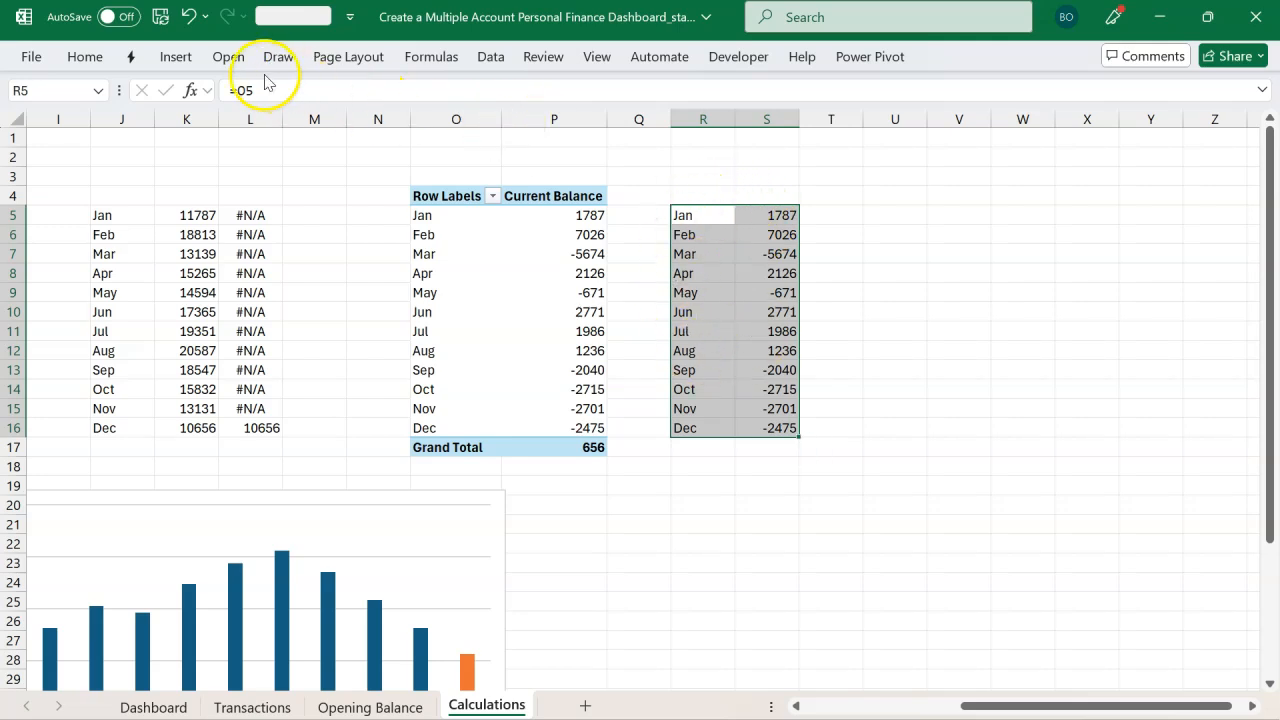
Step: Insert a Waterfall chart from the linked month and current balance range
{"action": "left_click", "coordinate": [178, 57]}
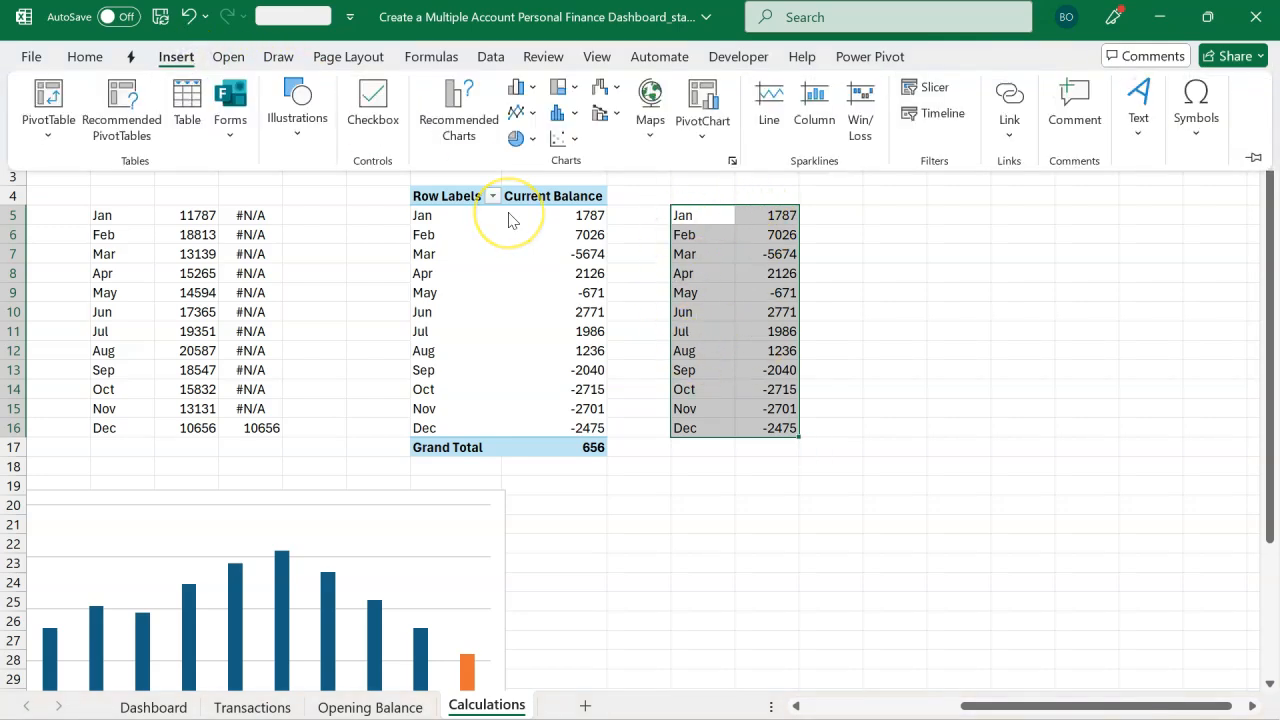
{"action": "left_click", "coordinate": [434, 128]}
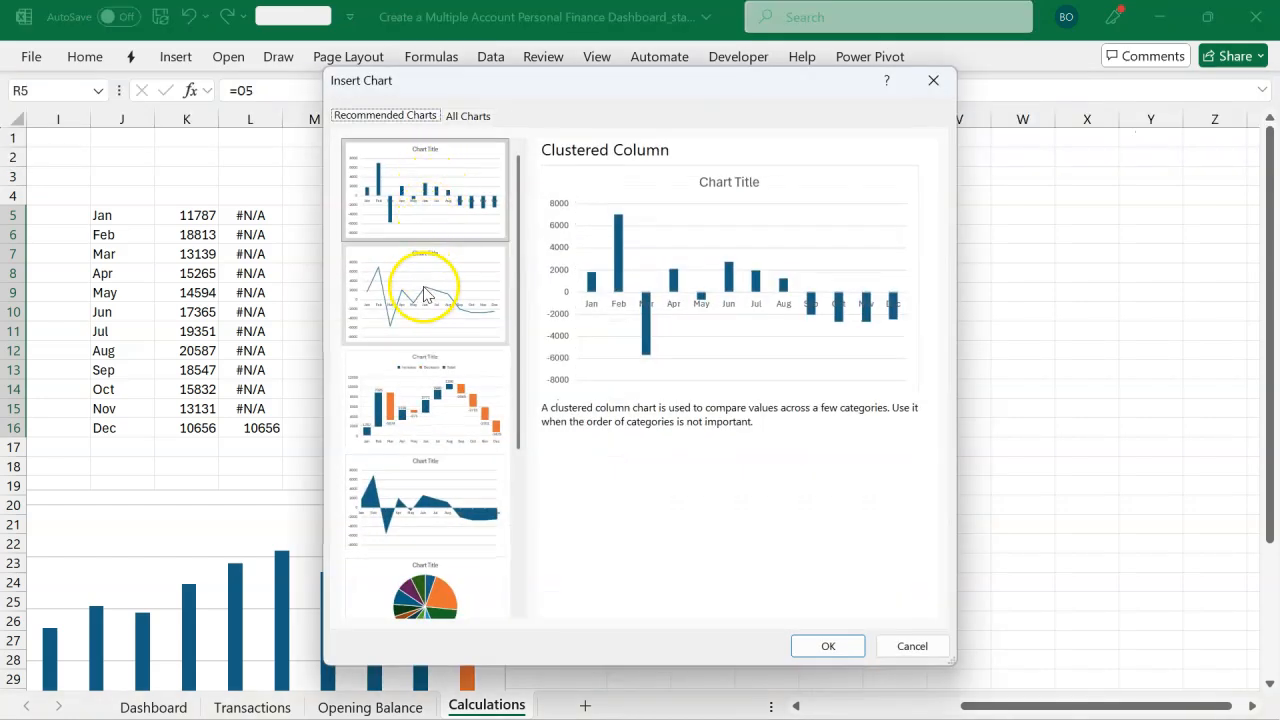
{"action": "left_click", "coordinate": [425, 403]}
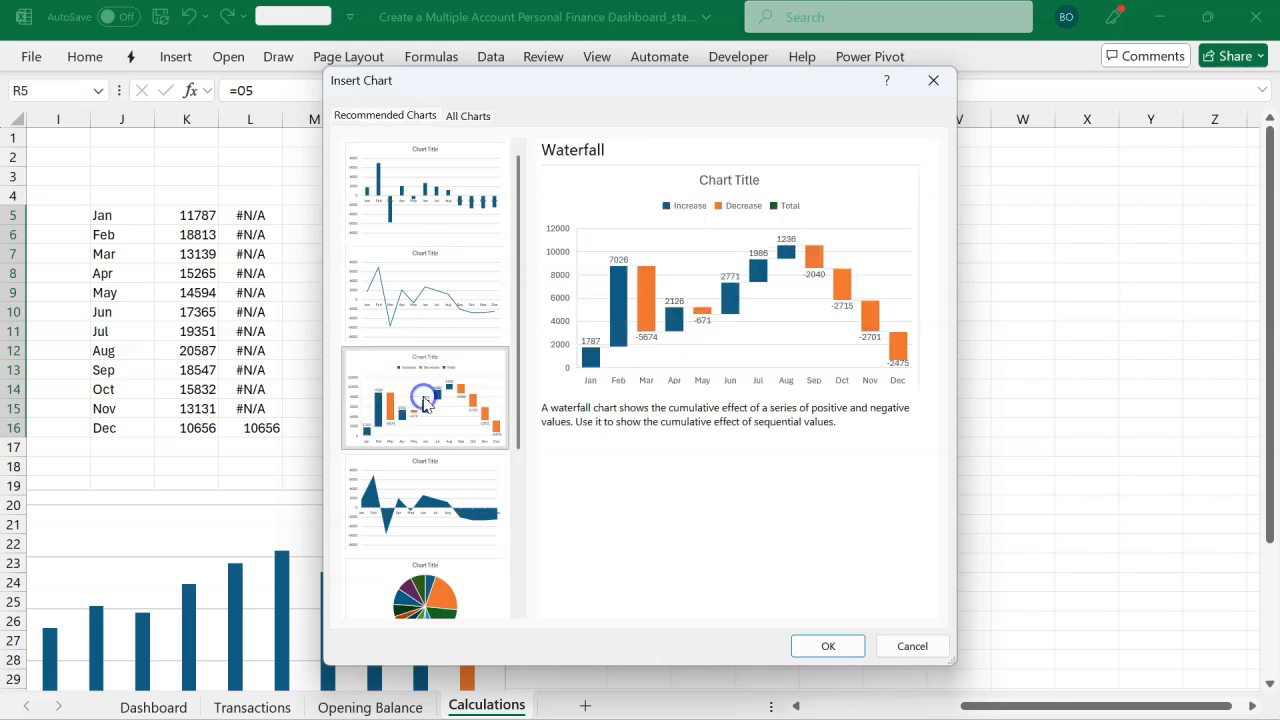
{"action": "left_click", "coordinate": [470, 116]}
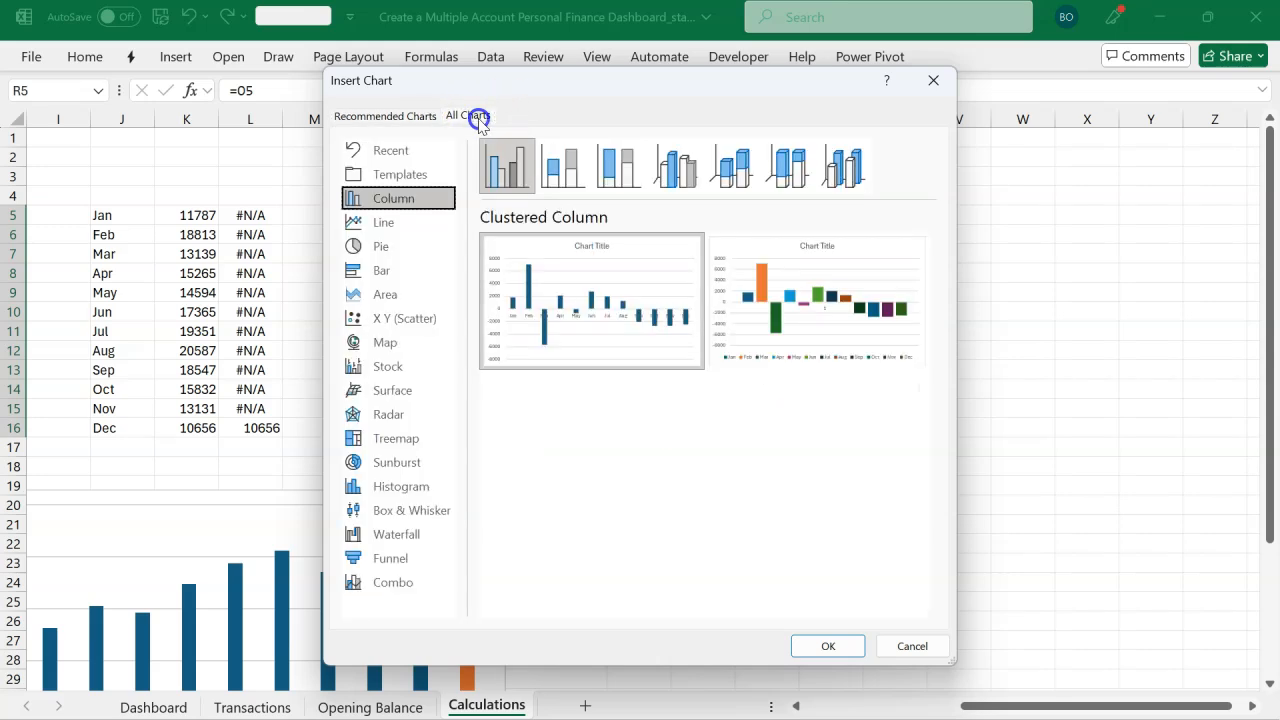
{"action": "left_click", "coordinate": [408, 533]}
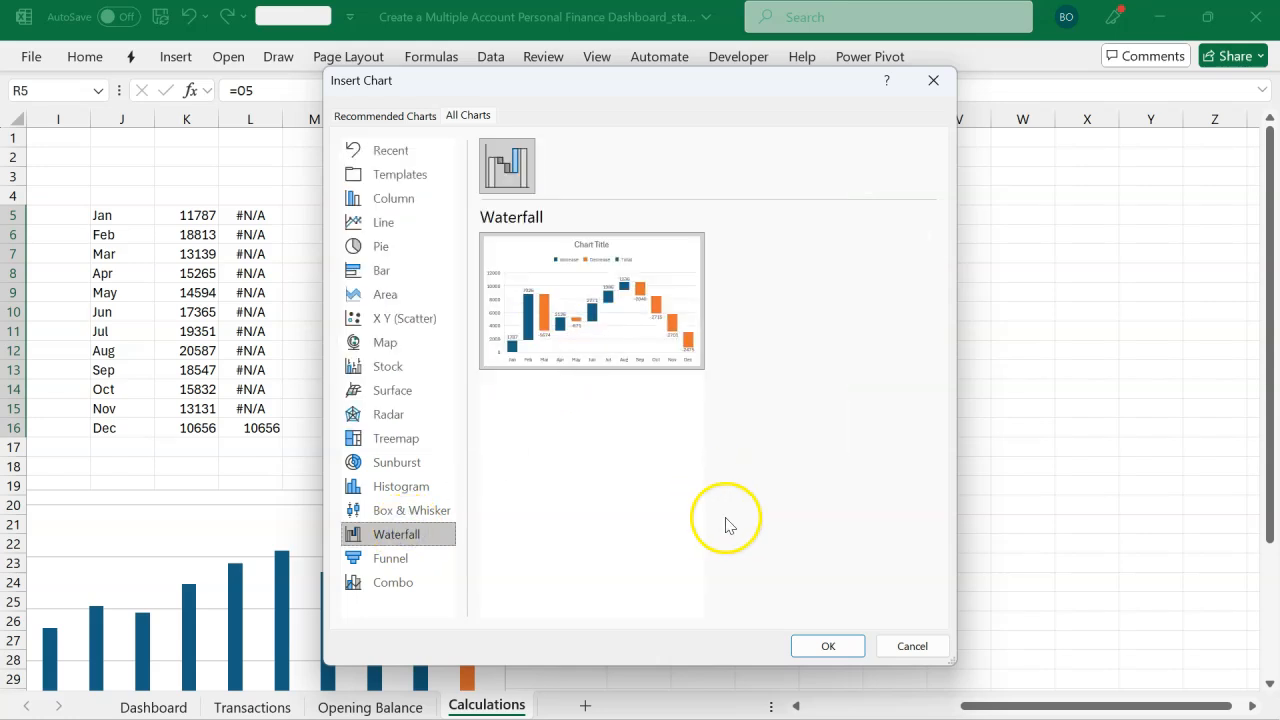
{"action": "left_click", "coordinate": [822, 646]}
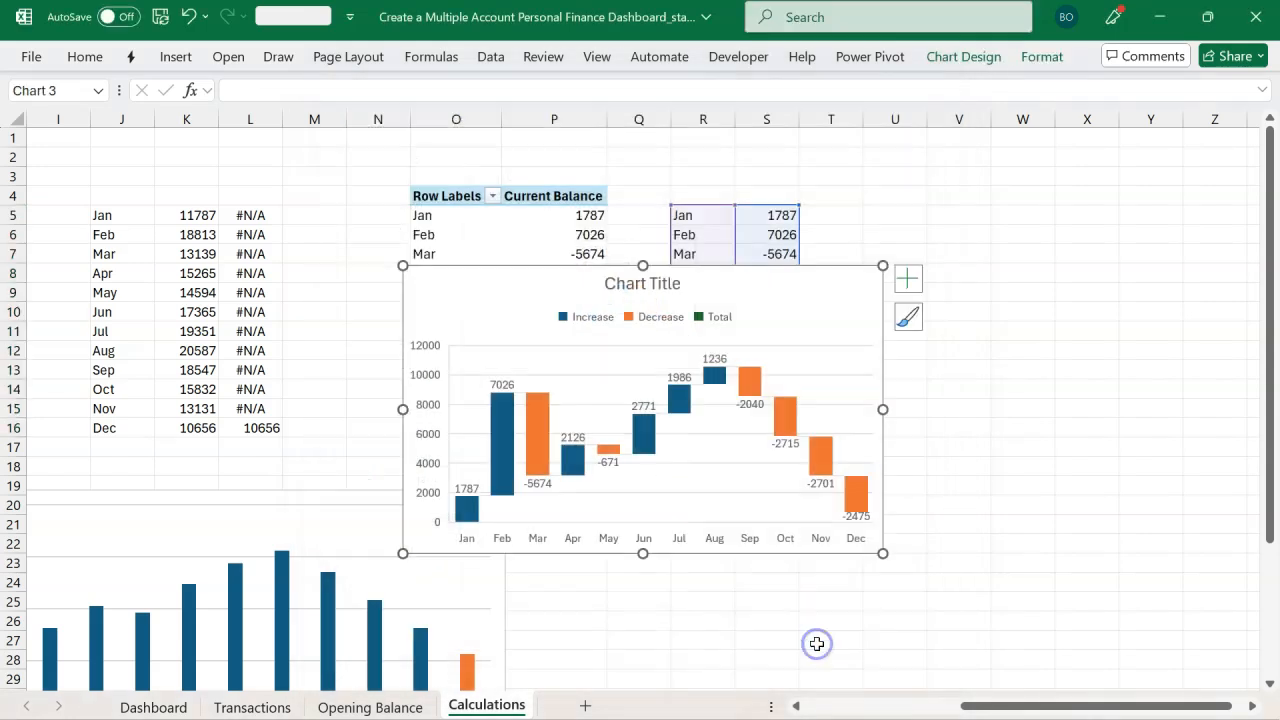
Step: Delete the waterfall chart's title and vertical axis, then move and widen the chart beside the linked data
{"action": "left_click_drag", "start_coordinate": [750, 275], "coordinate": [915, 418]}
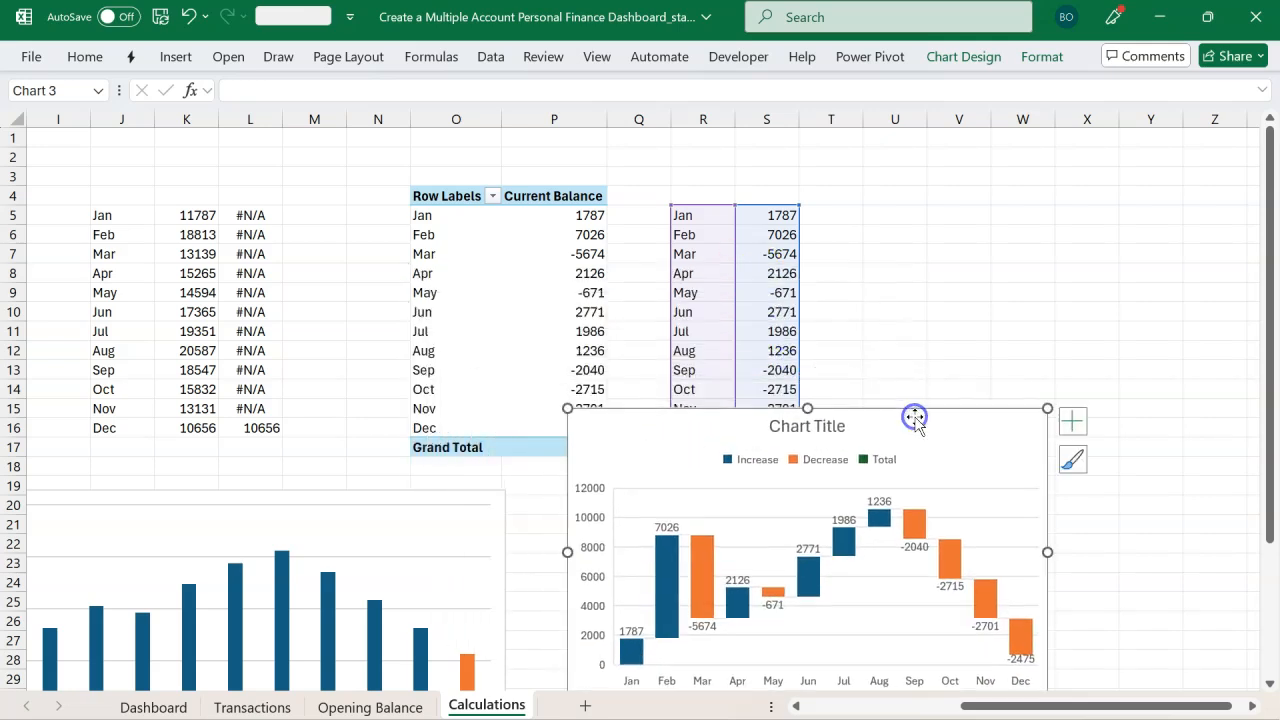
{"action": "left_click", "coordinate": [829, 427]}
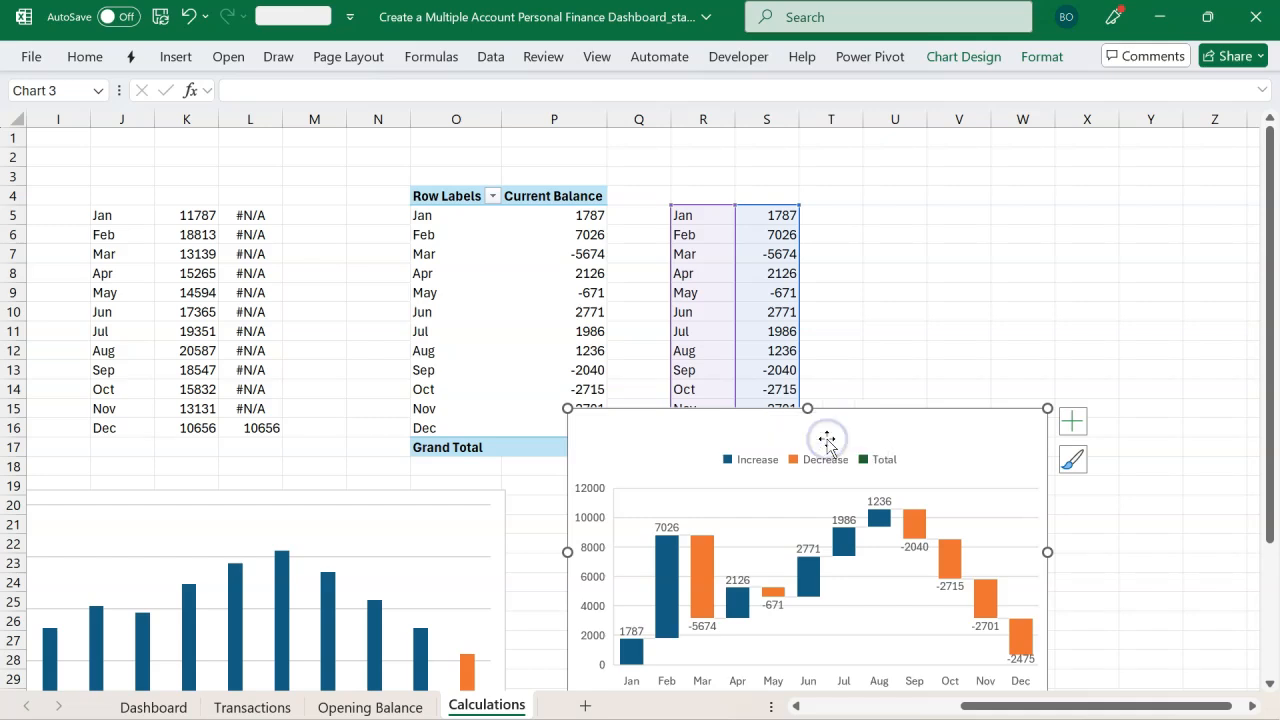
{"action": "key", "text": "Delete"}
{"action": "left_click", "coordinate": [601, 530]}
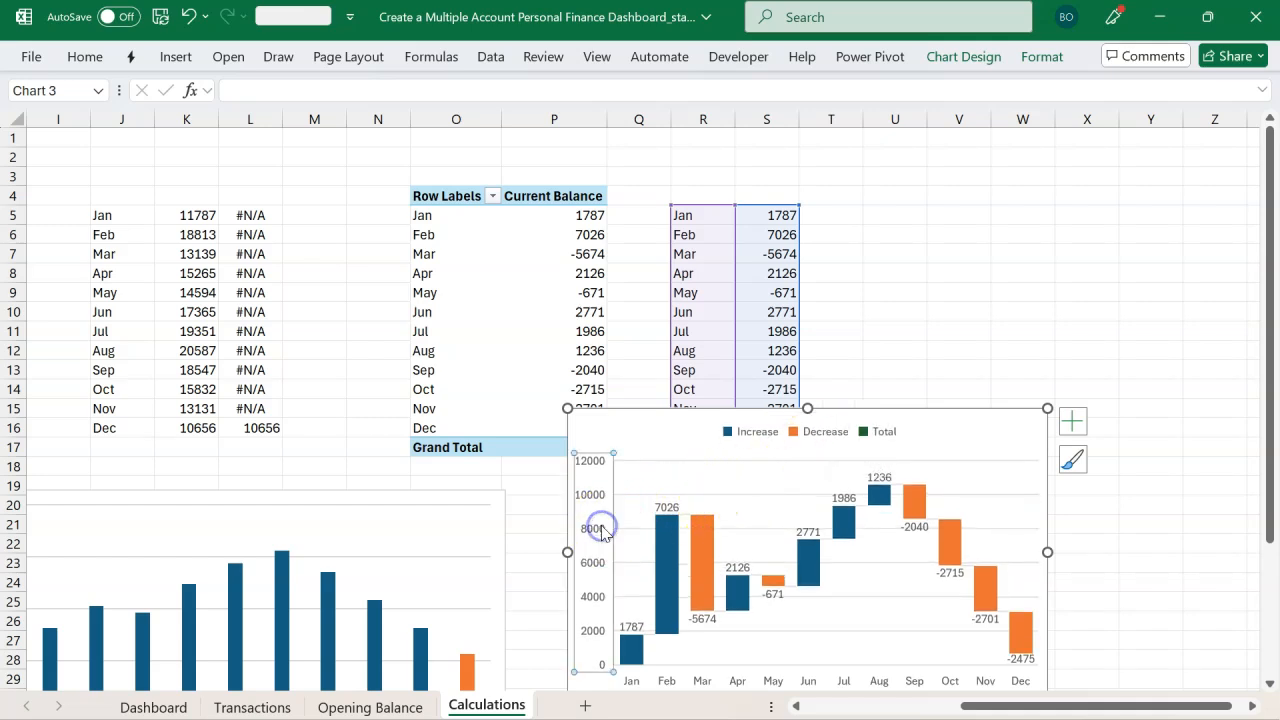
{"action": "key", "text": "Delete"}
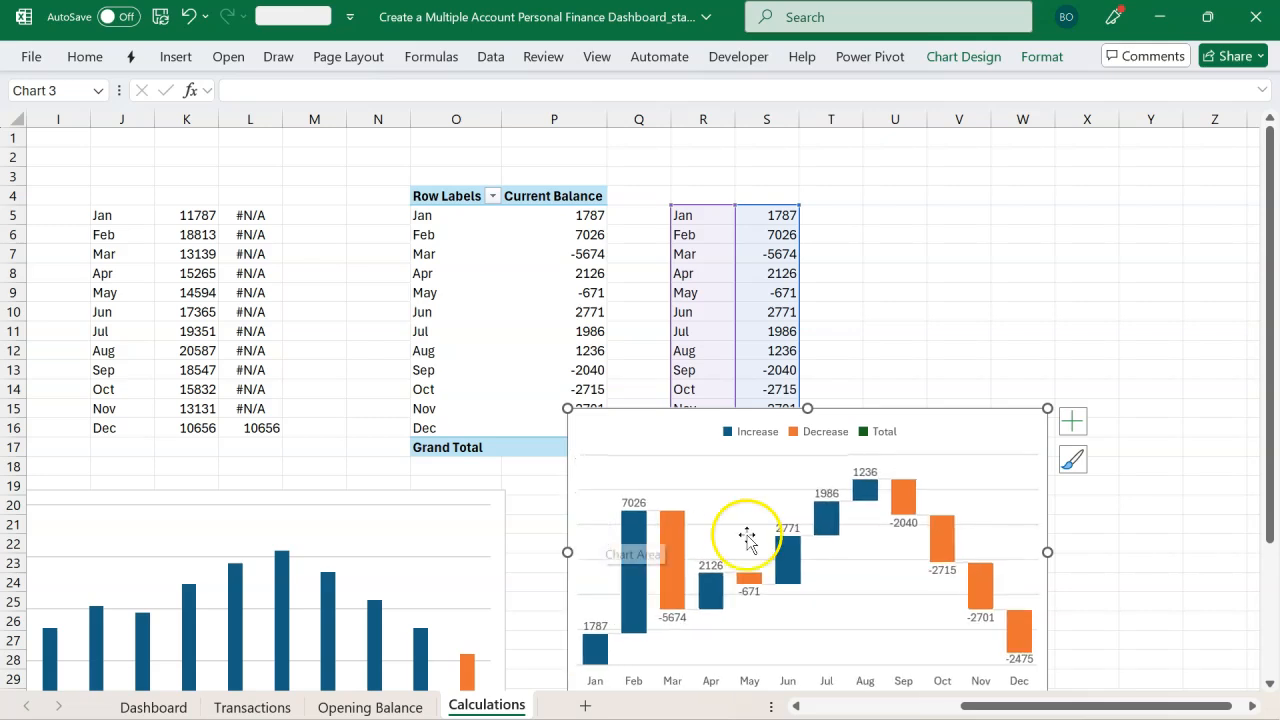
{"action": "left_click_drag", "start_coordinate": [1045, 553], "coordinate": [1130, 553]}
{"action": "left_click_drag", "start_coordinate": [848, 409], "coordinate": [886, 454]}
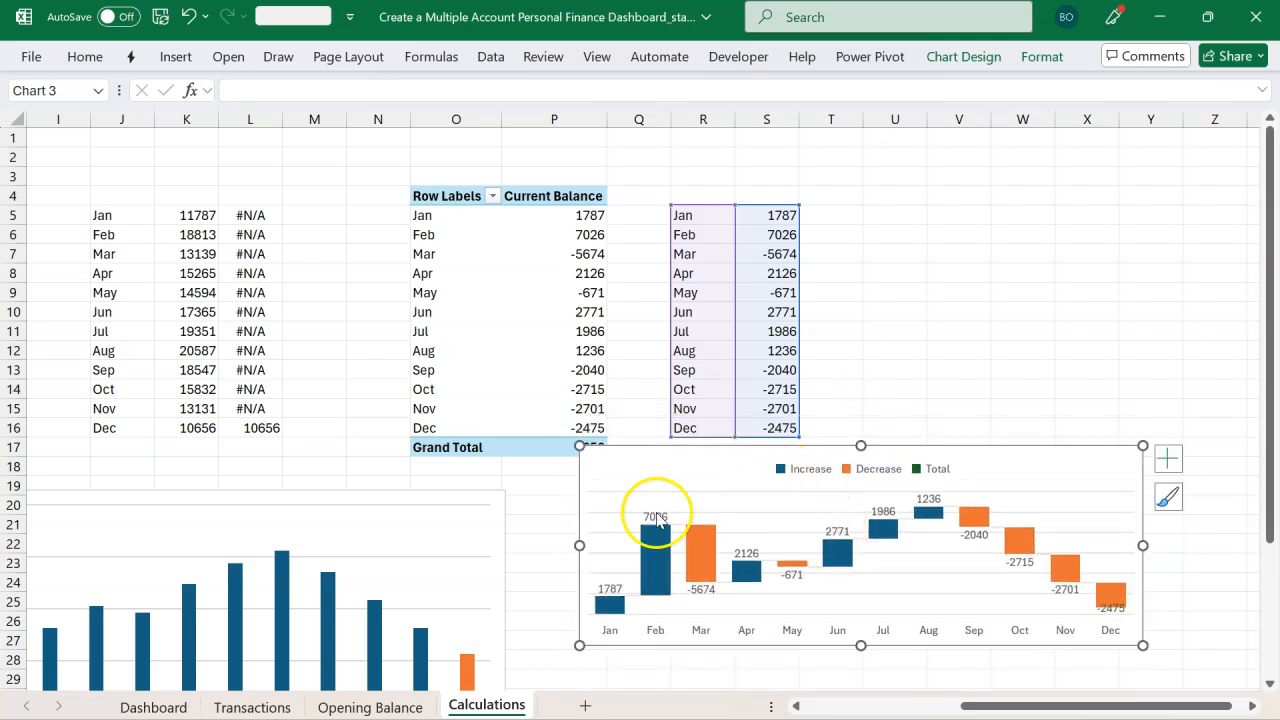
Step: Cut both the cumulative column chart and the waterfall chart and paste them onto the Dashboard sheet
{"action": "left_click", "coordinate": [480, 493]}
{"action": "left_click_drag", "start_coordinate": [480, 491], "coordinate": [524, 318]}
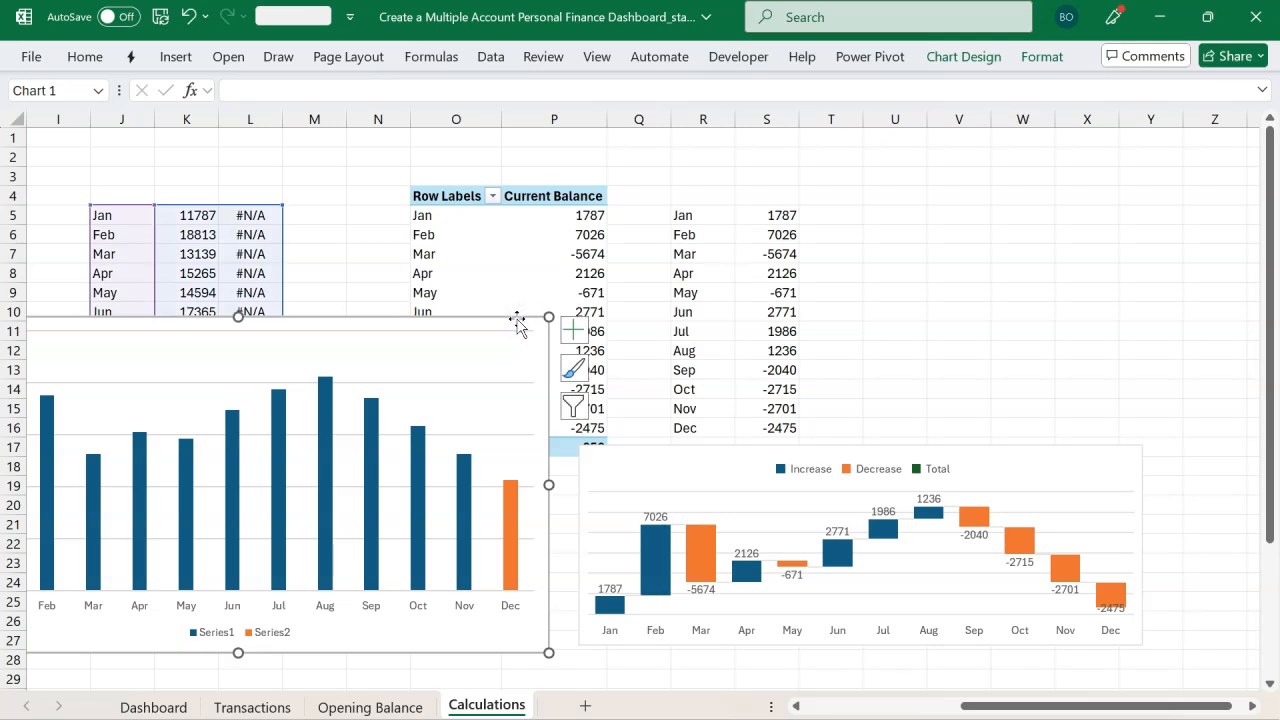
{"action": "left_click", "coordinate": [655, 457]}
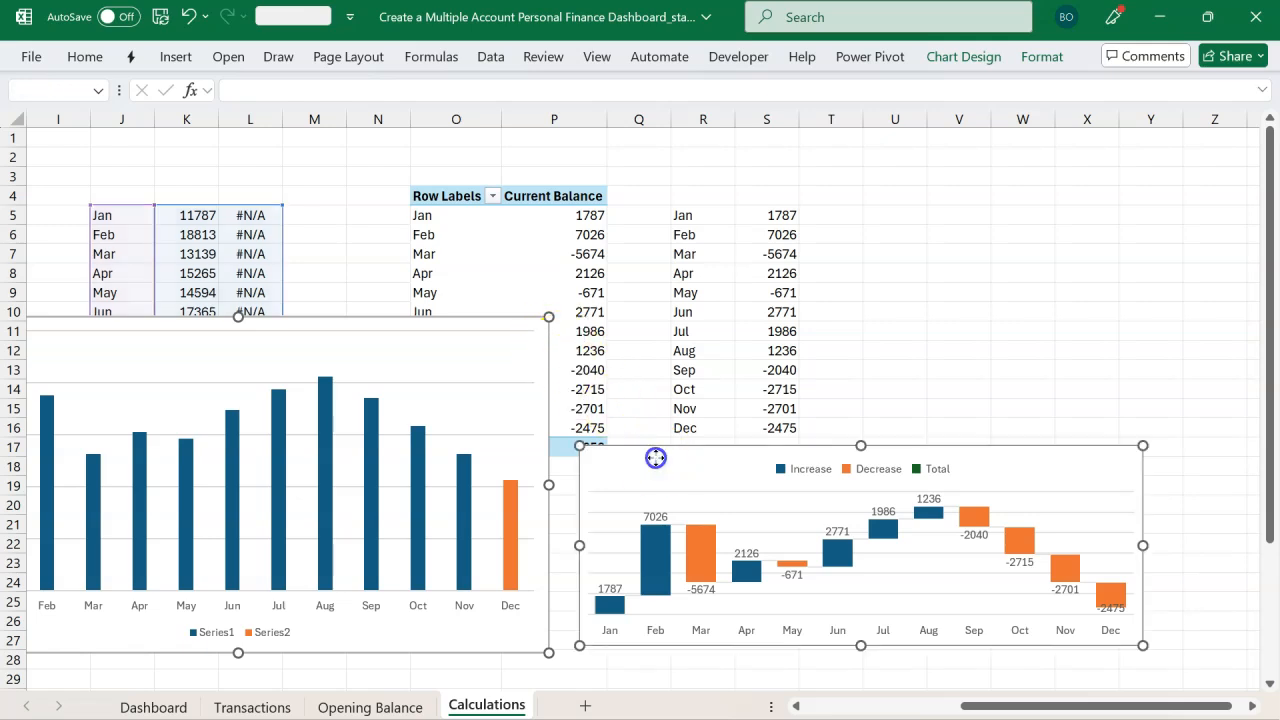
{"action": "key", "text": "ctrl+x"}
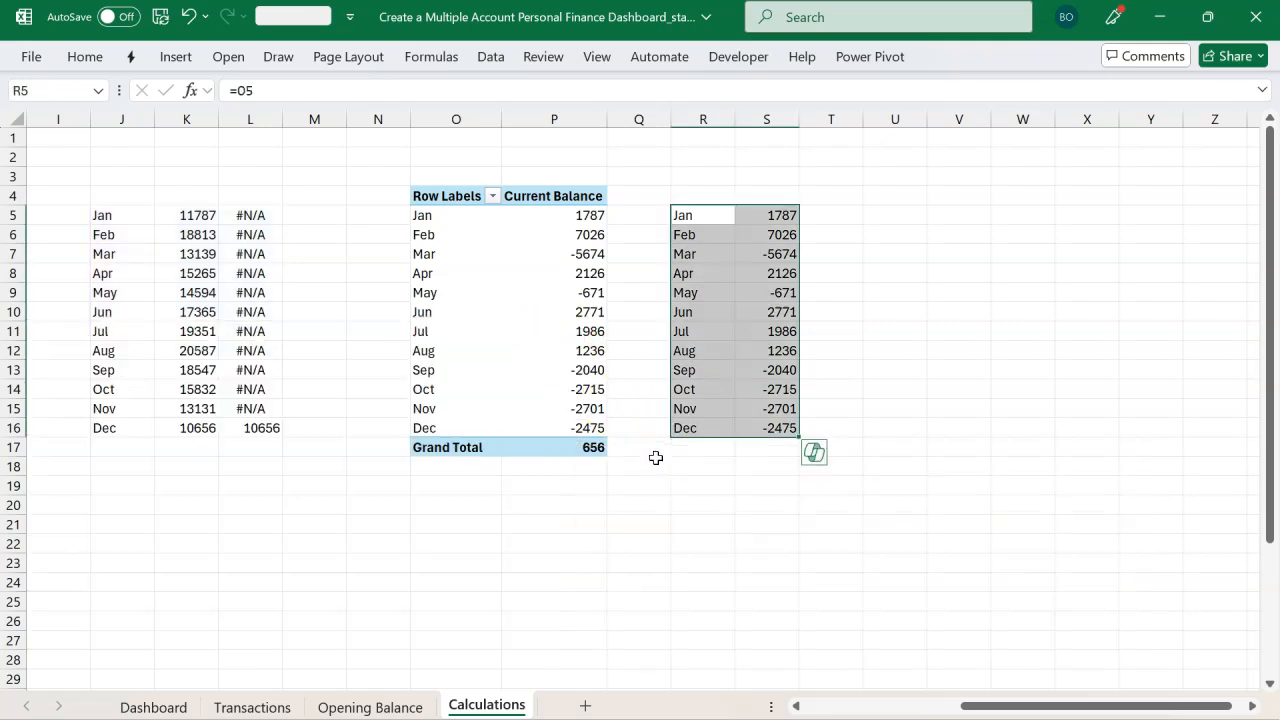
{"action": "left_click", "coordinate": [187, 706]}
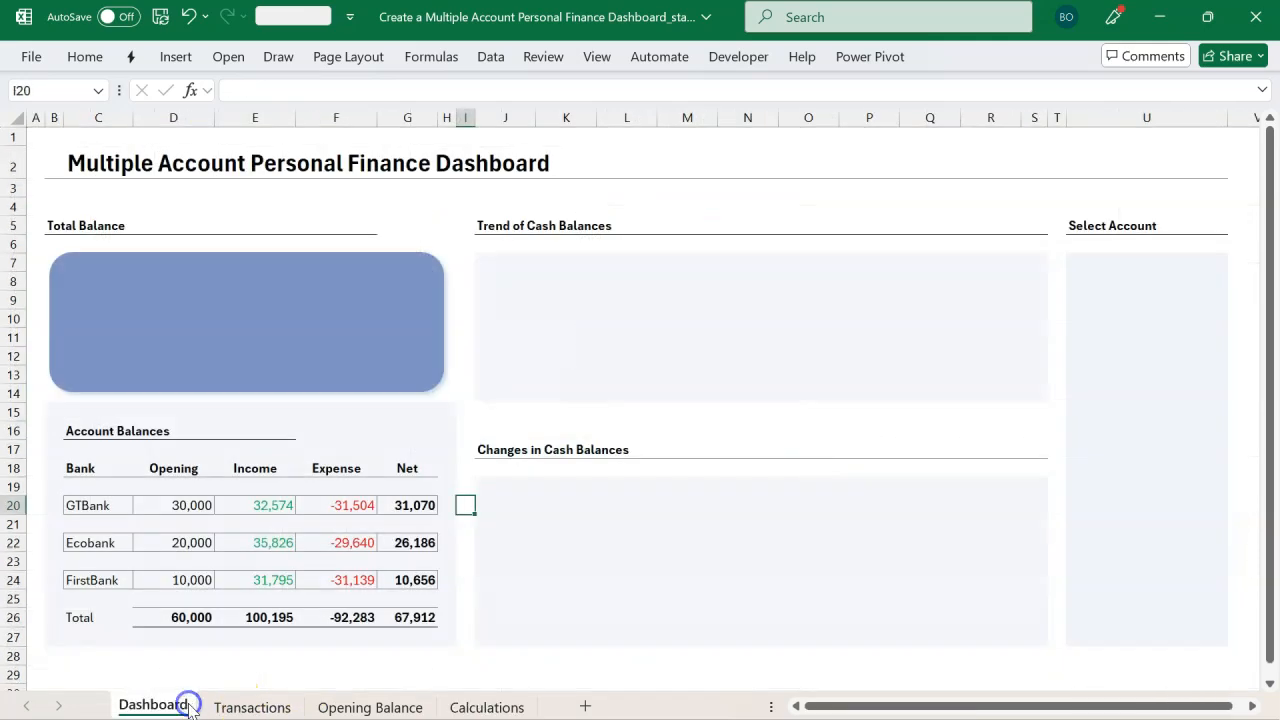
{"action": "left_click", "coordinate": [500, 289]}
{"action": "key", "text": "ctrl+v"}
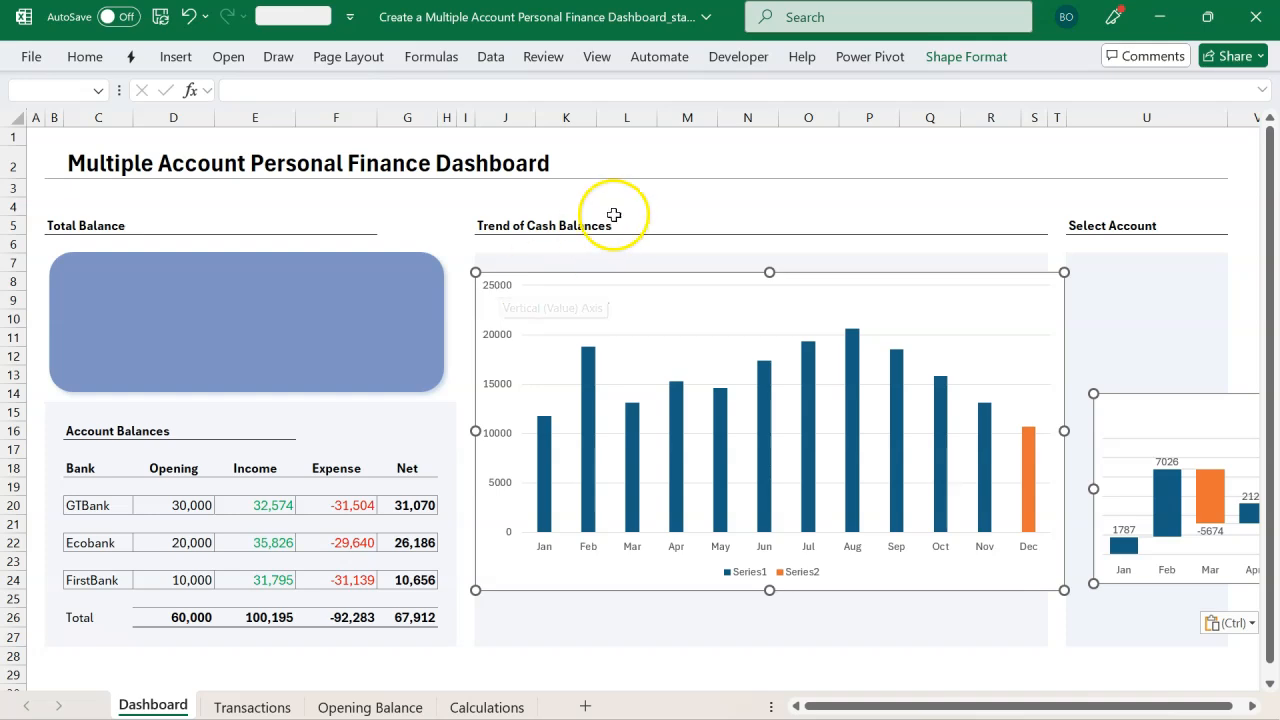
Step: Resize the column chart to fit inside the Trend of Cash Balances panel
{"action": "left_click", "coordinate": [684, 243]}
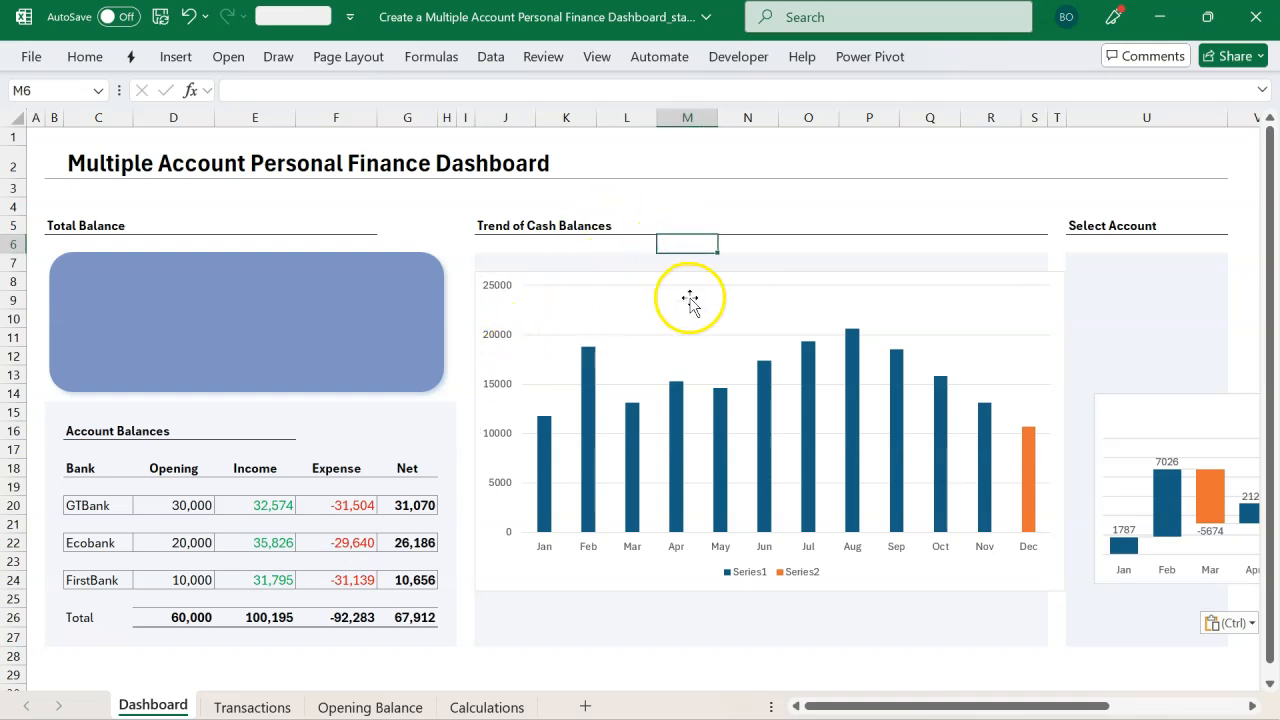
{"action": "left_click", "coordinate": [723, 276]}
{"action": "left_click_drag", "start_coordinate": [723, 274], "coordinate": [723, 246]}
{"action": "left_click_drag", "start_coordinate": [770, 563], "coordinate": [771, 396]}
{"action": "left_click_drag", "start_coordinate": [1065, 321], "coordinate": [1042, 324]}
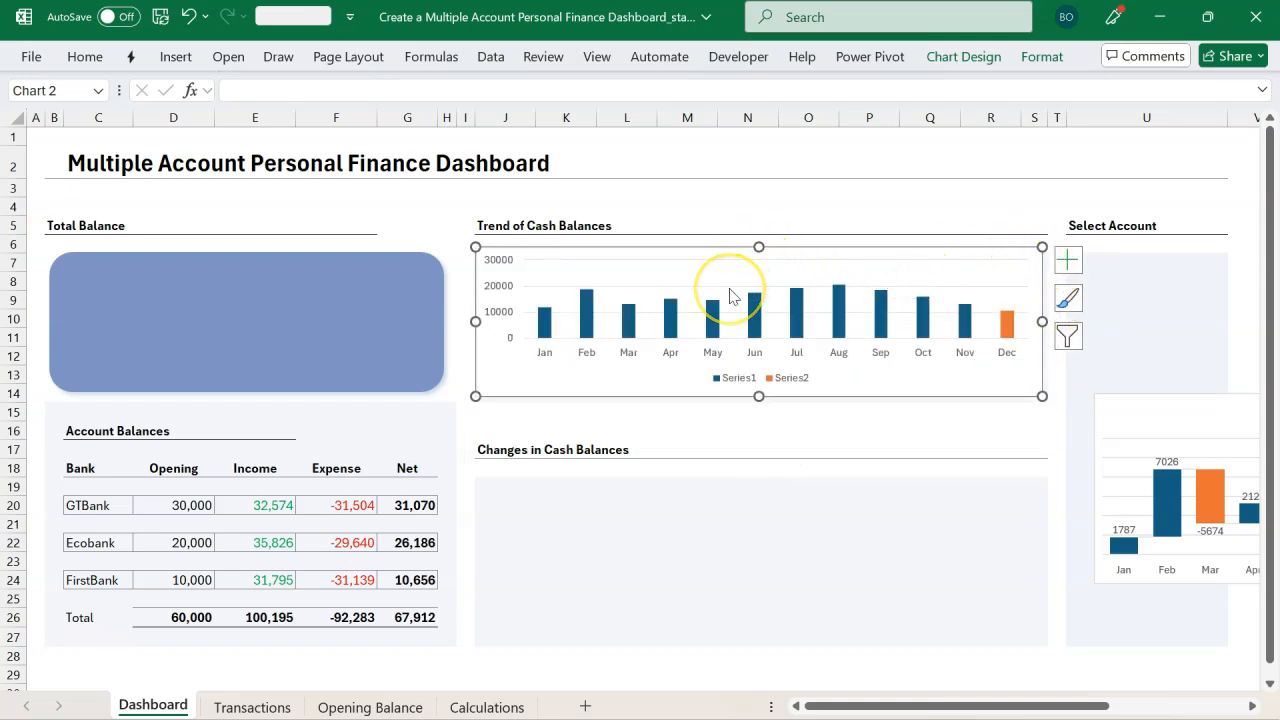
Step: Delete the column chart's vertical axis and legend
{"action": "left_click", "coordinate": [511, 314]}
{"action": "key", "text": "Delete"}
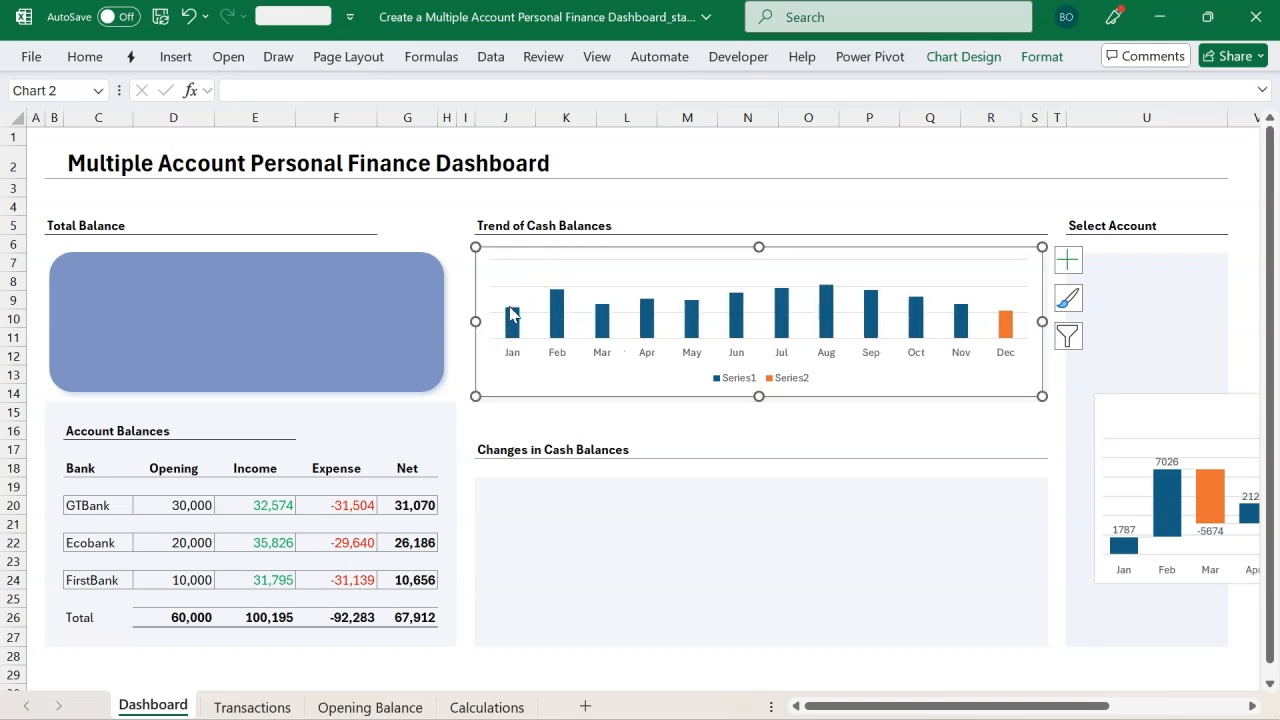
{"action": "left_click", "coordinate": [725, 380]}
{"action": "key", "text": "Delete"}
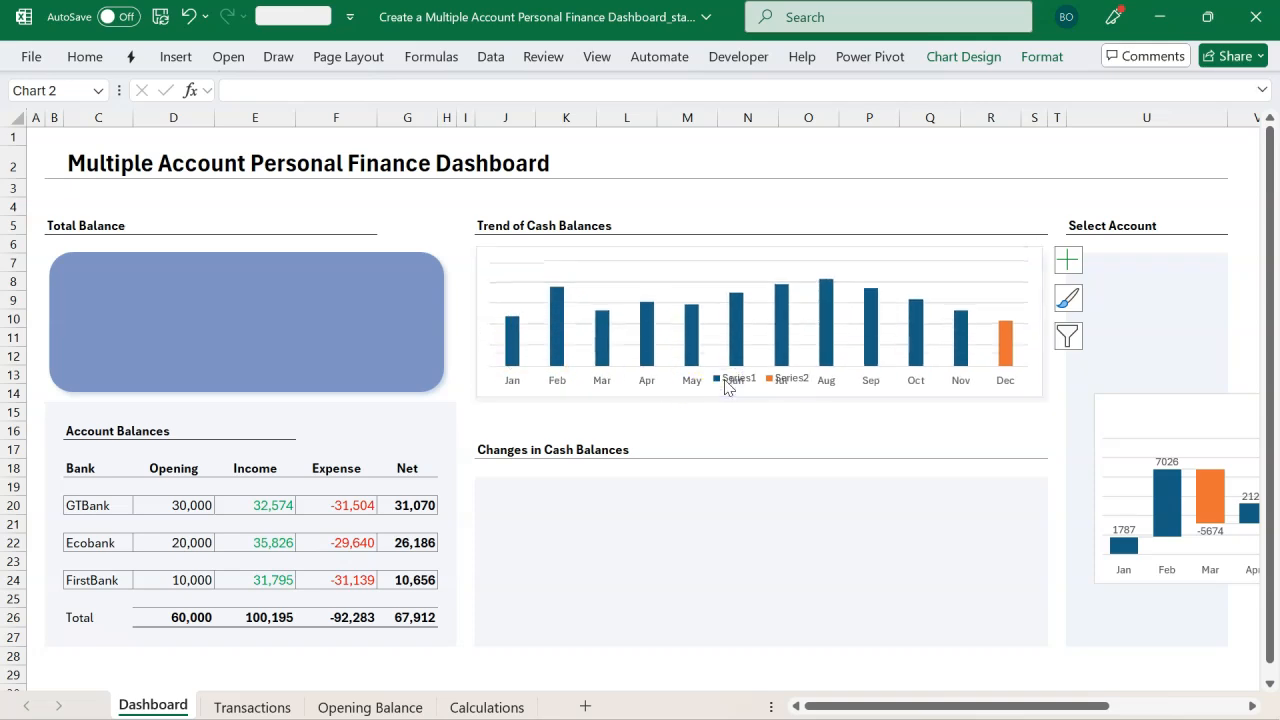
Step: Set the column series gap width to 57% and close the formatting pane
{"action": "left_click", "coordinate": [699, 352]}
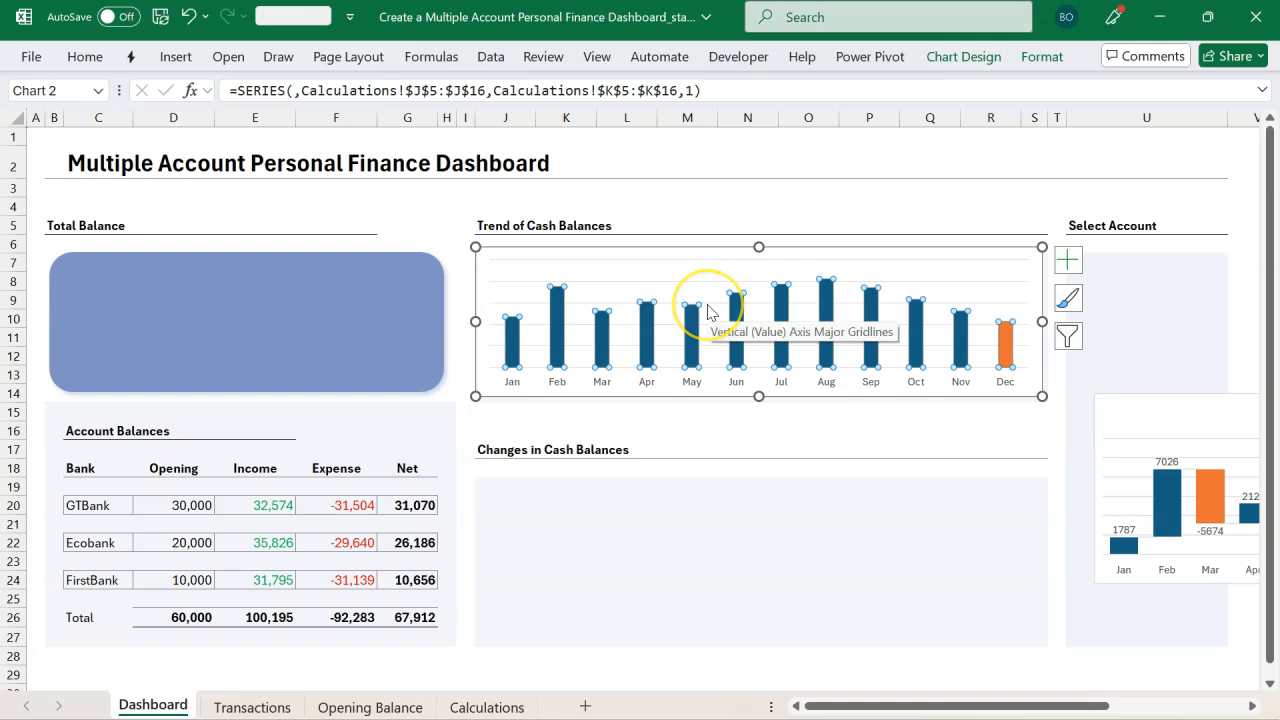
{"action": "key", "text": "ctrl+1"}
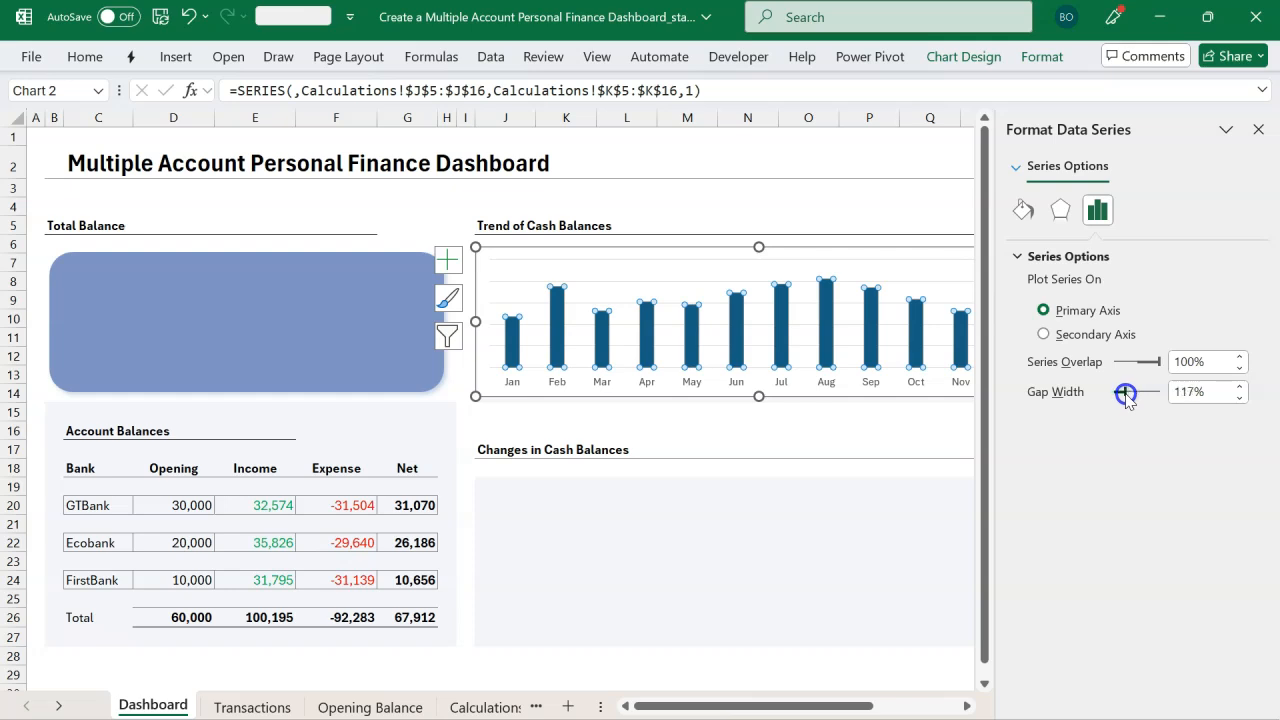
{"action": "left_click_drag", "start_coordinate": [1120, 396], "coordinate": [1122, 398]}
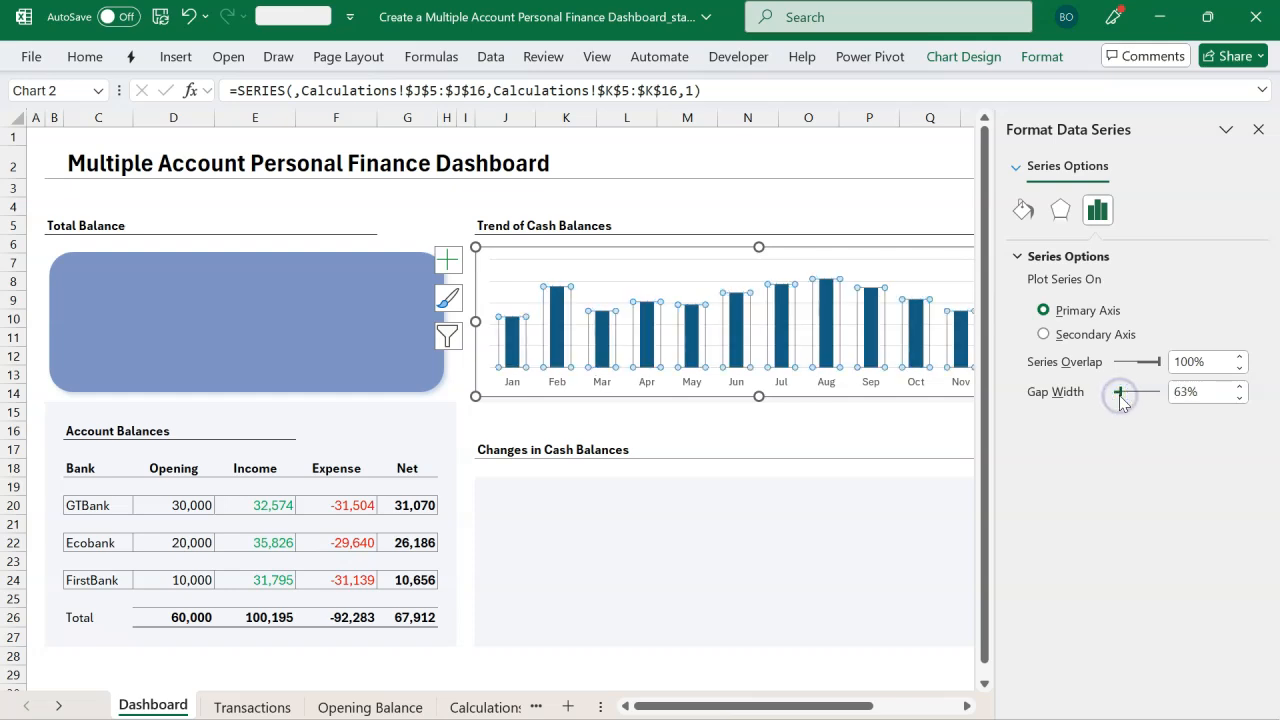
{"action": "left_click", "coordinate": [1239, 397]}
{"action": "left_click", "coordinate": [1239, 397]}
{"action": "left_click", "coordinate": [1239, 397]}
{"action": "left_click", "coordinate": [1239, 397]}
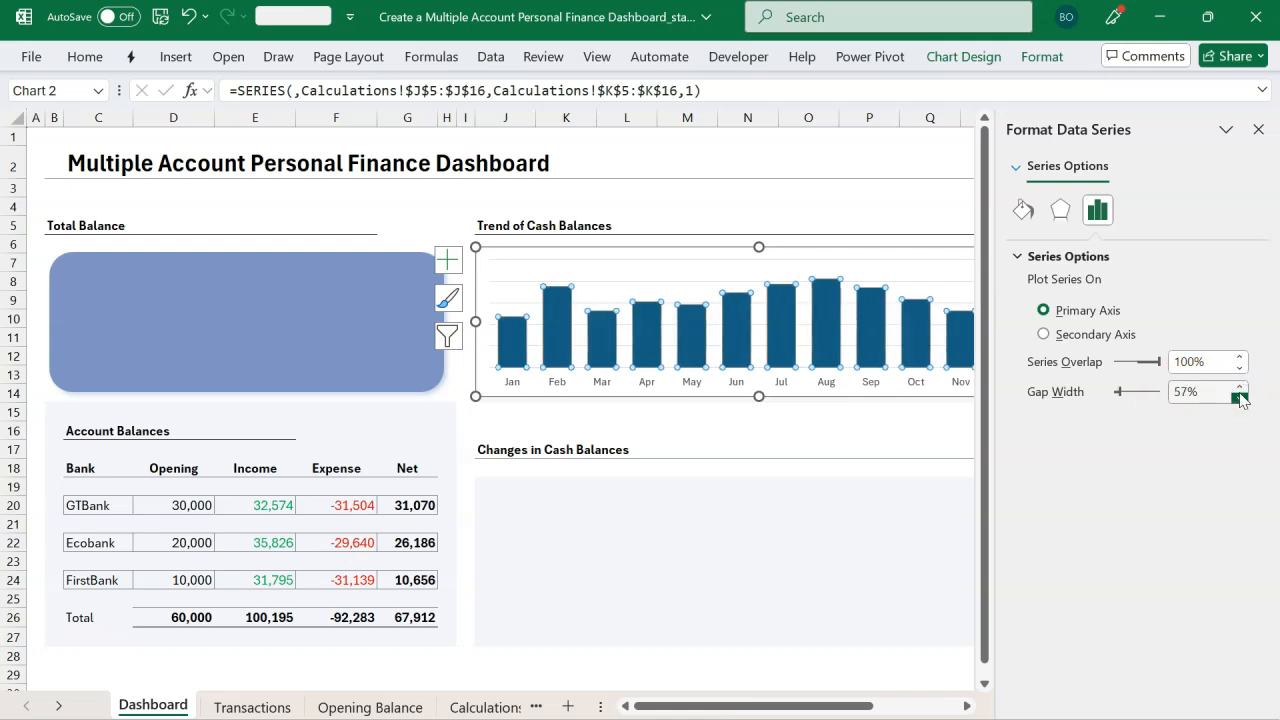
{"action": "left_click", "coordinate": [1257, 140]}
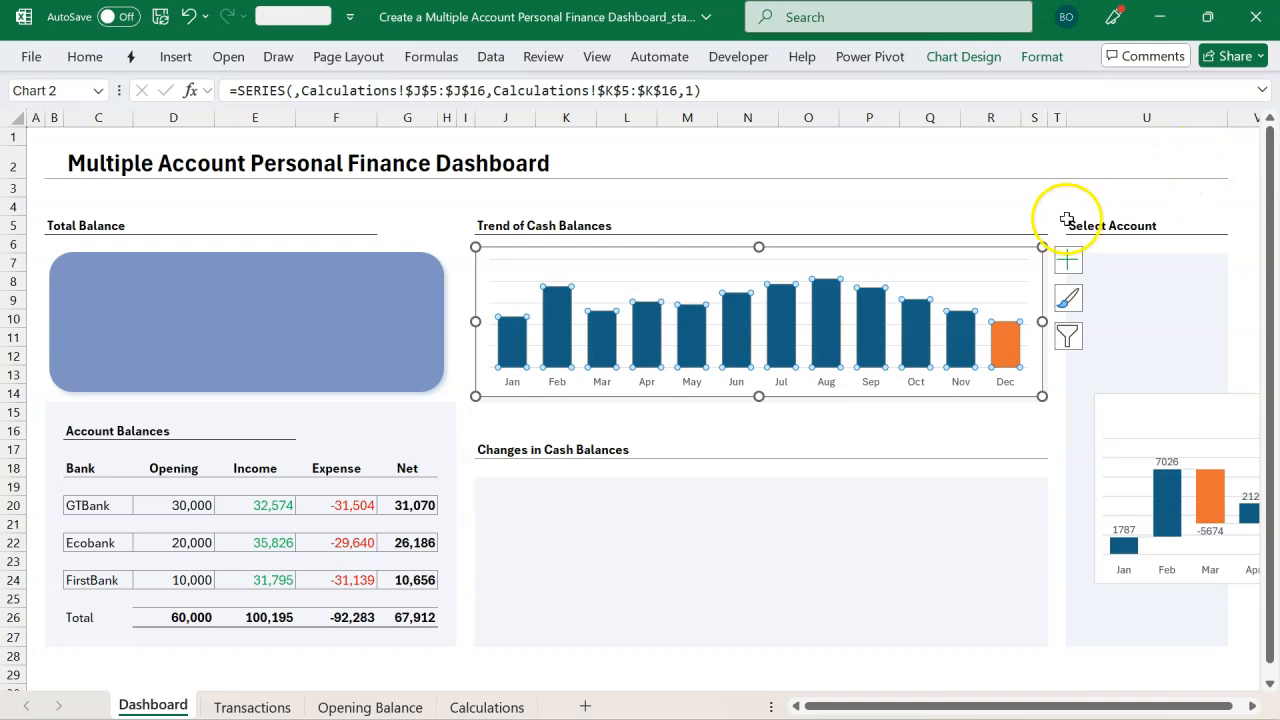
Step: Delete the column chart's horizontal gridlines
{"action": "left_click", "coordinate": [846, 205]}
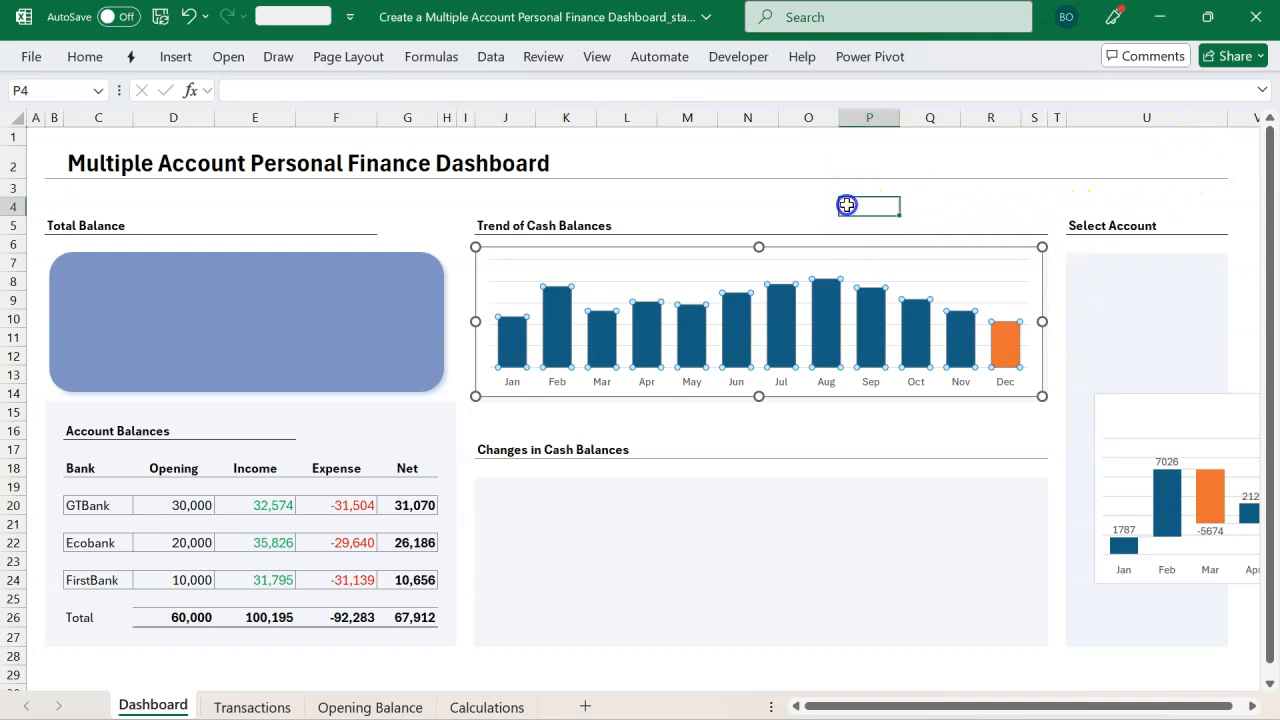
{"action": "left_click", "coordinate": [688, 288]}
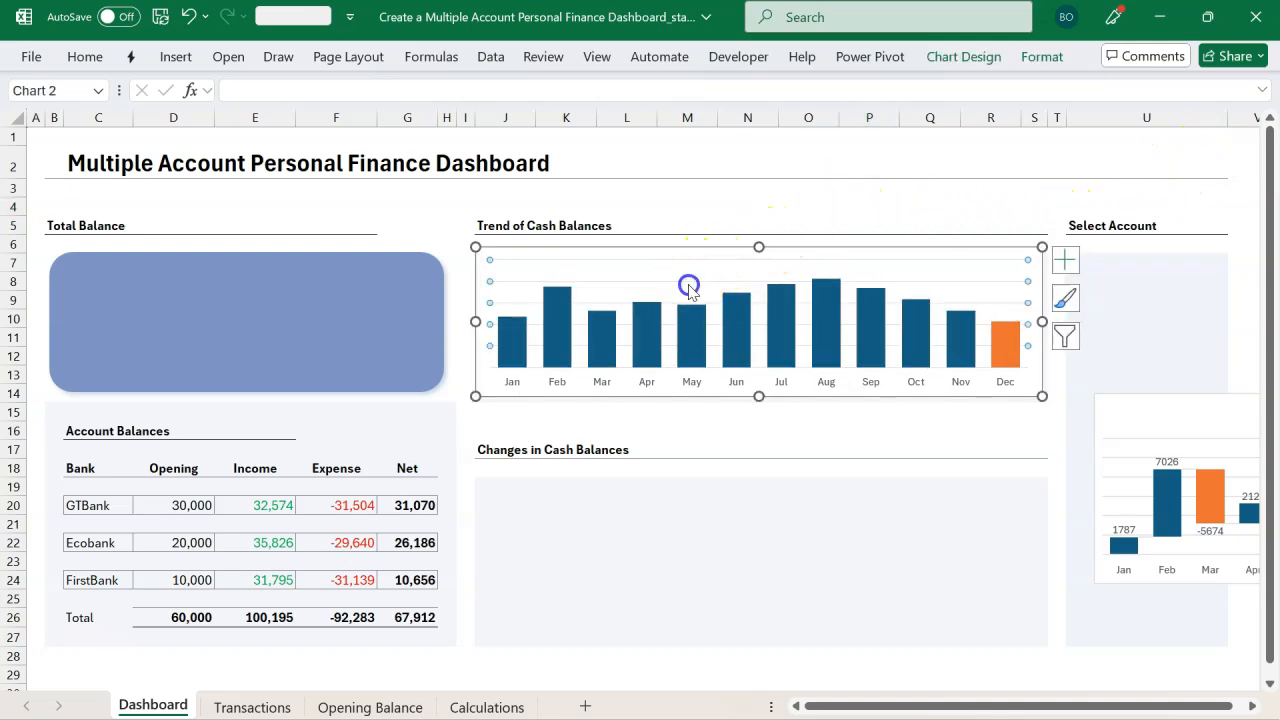
{"action": "key", "text": "Delete"}
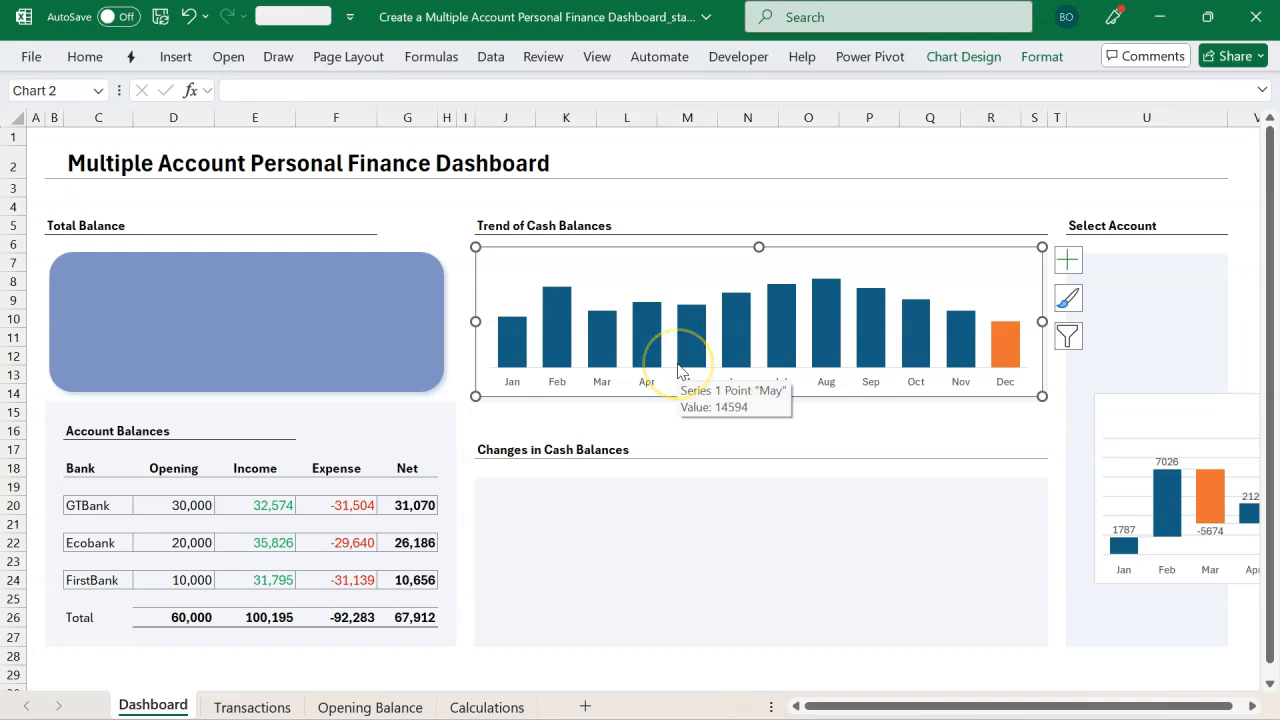
Step: Fill the column chart's Series 1 bars with the custom colour #7D94C3
{"action": "left_click", "coordinate": [463, 231]}
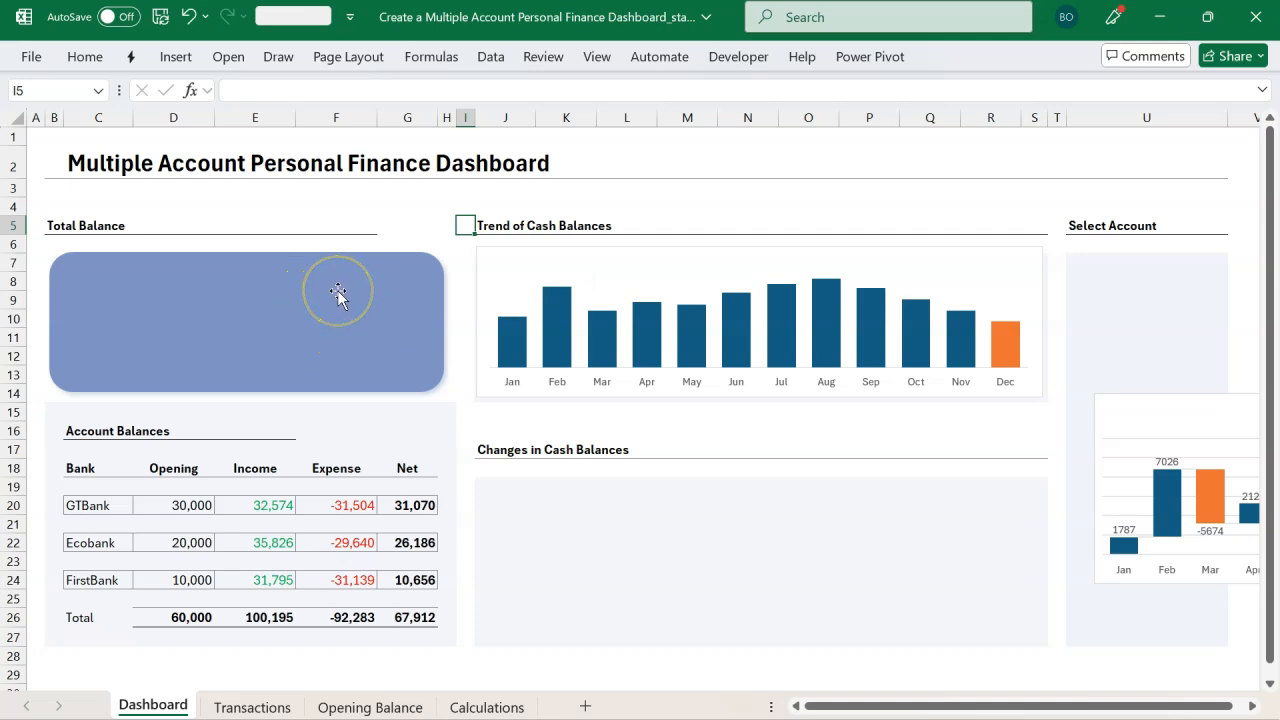
{"action": "left_click", "coordinate": [501, 253]}
{"action": "left_click", "coordinate": [394, 277]}
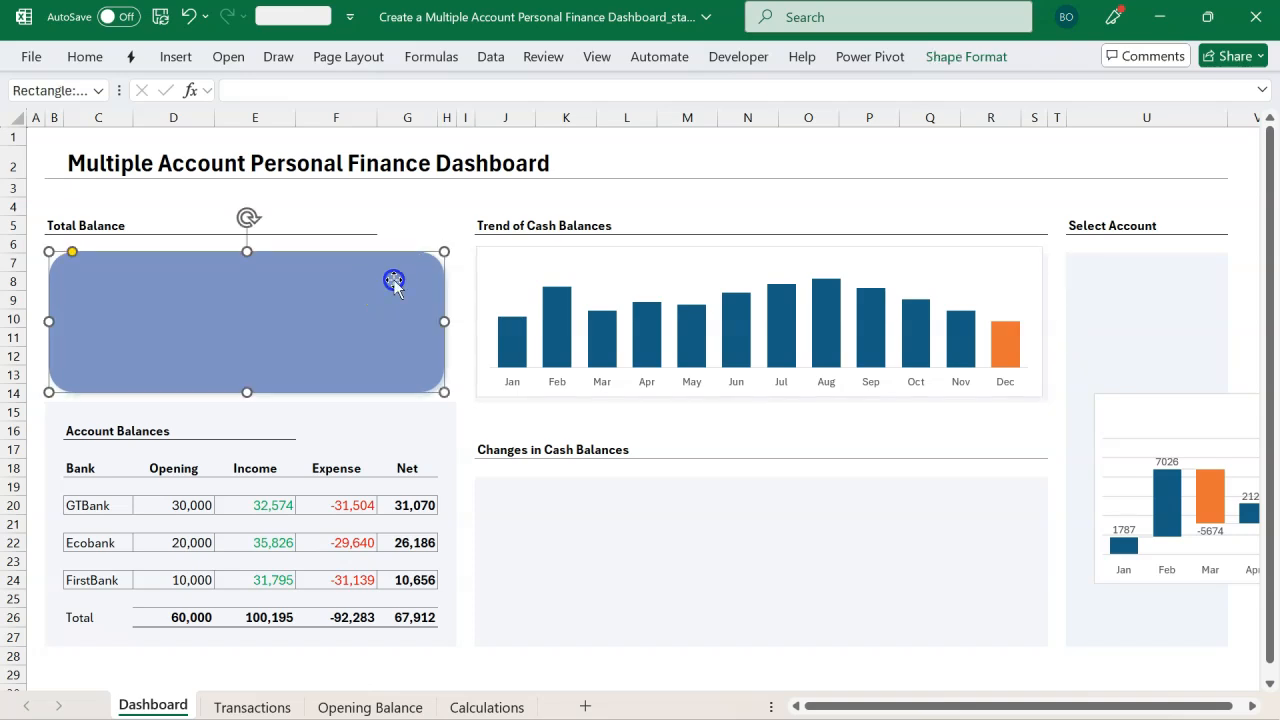
{"action": "left_click", "coordinate": [500, 255]}
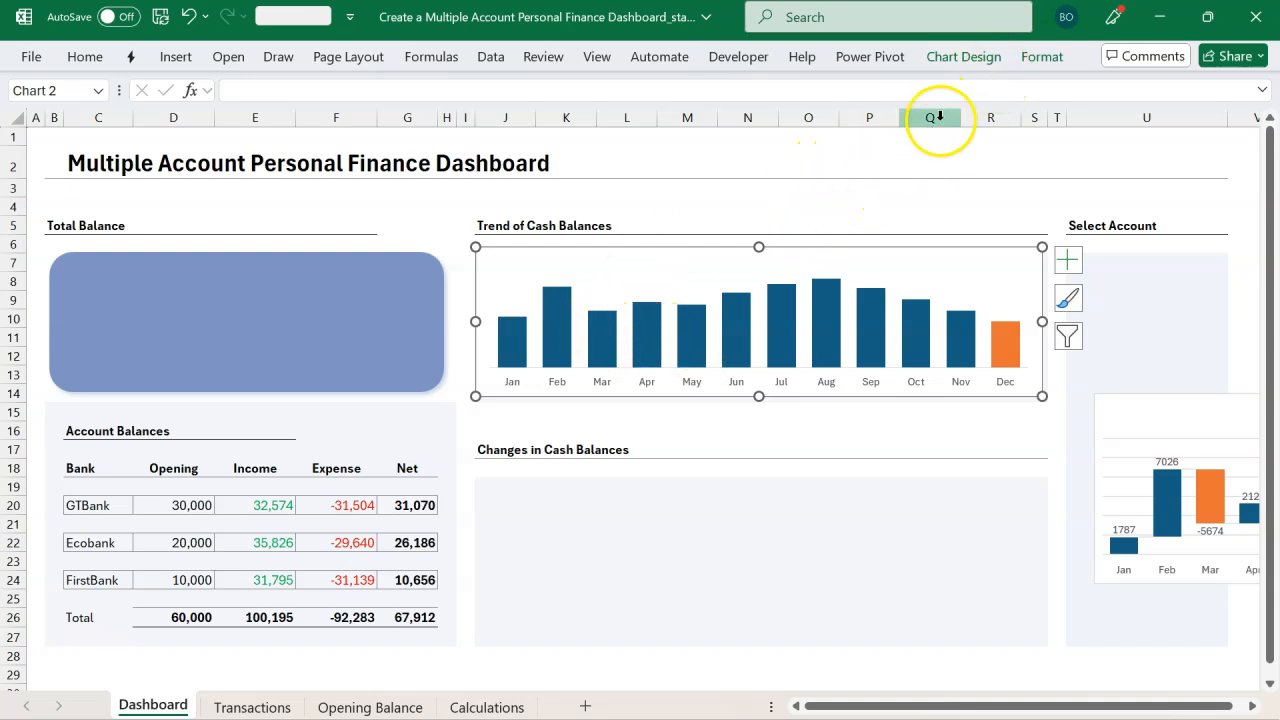
{"action": "left_click", "coordinate": [1042, 57]}
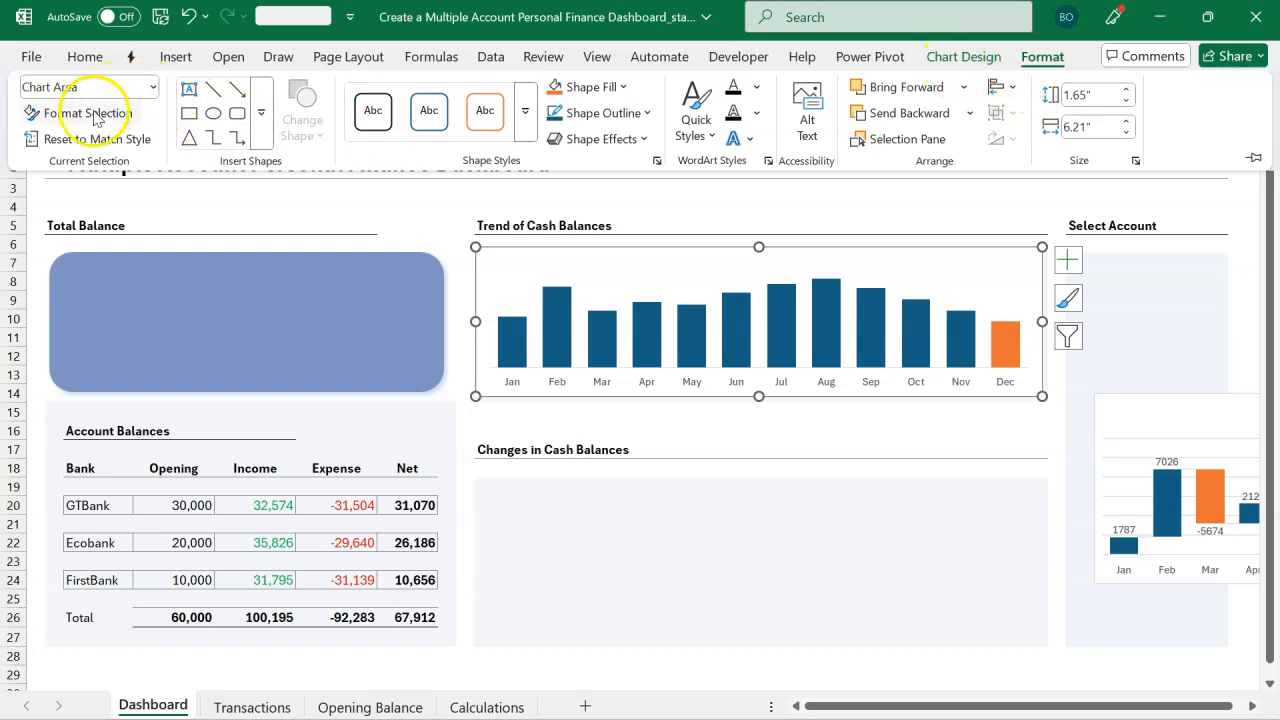
{"action": "left_click", "coordinate": [153, 88]}
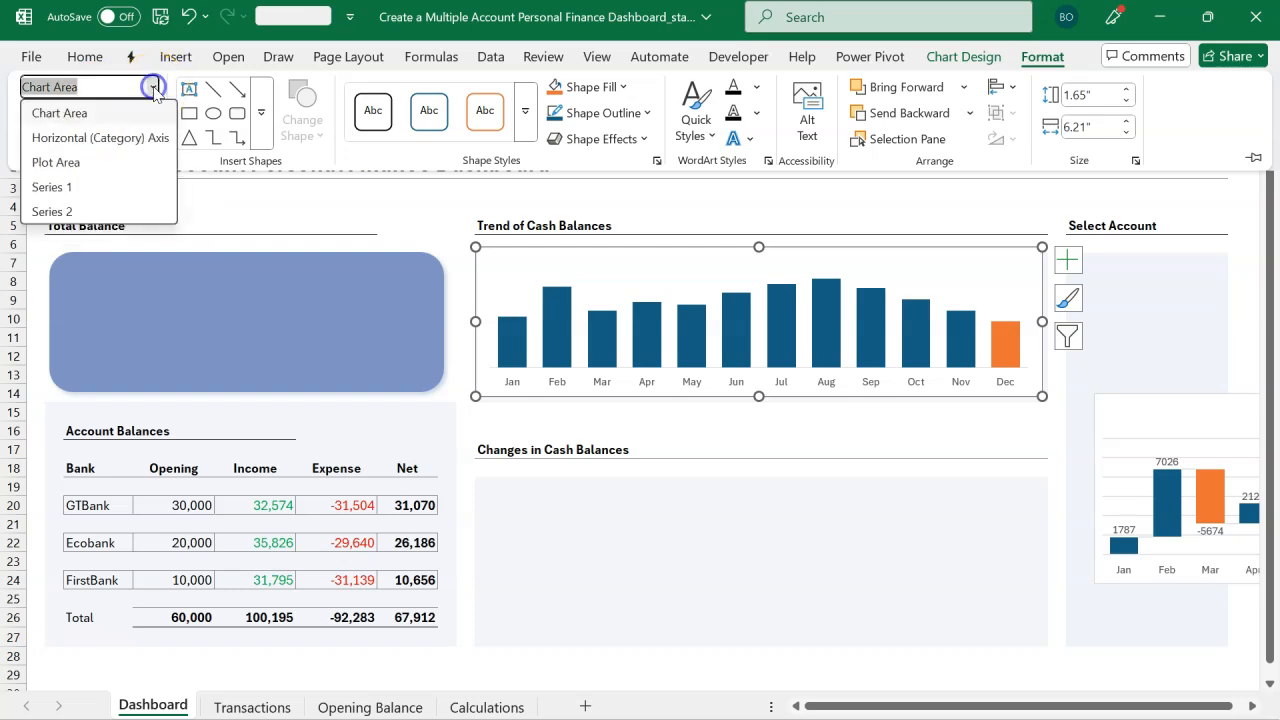
{"action": "left_click", "coordinate": [73, 190]}
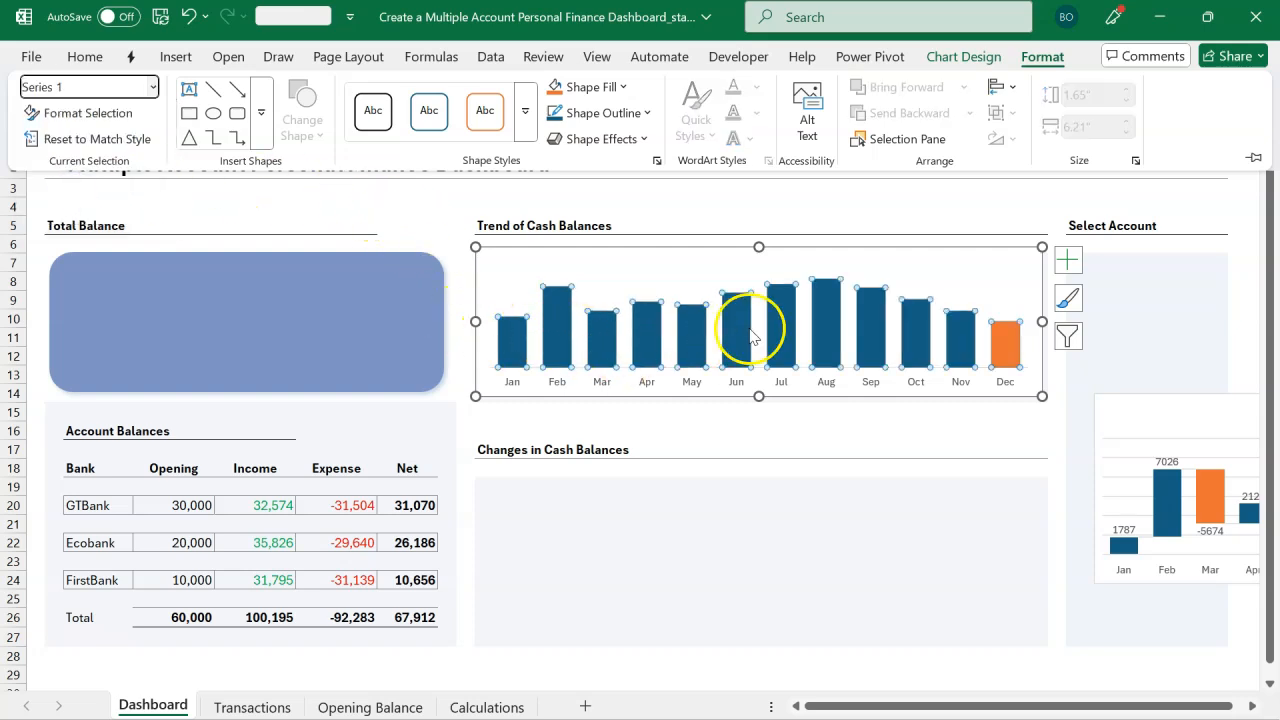
{"action": "left_click", "coordinate": [619, 88]}
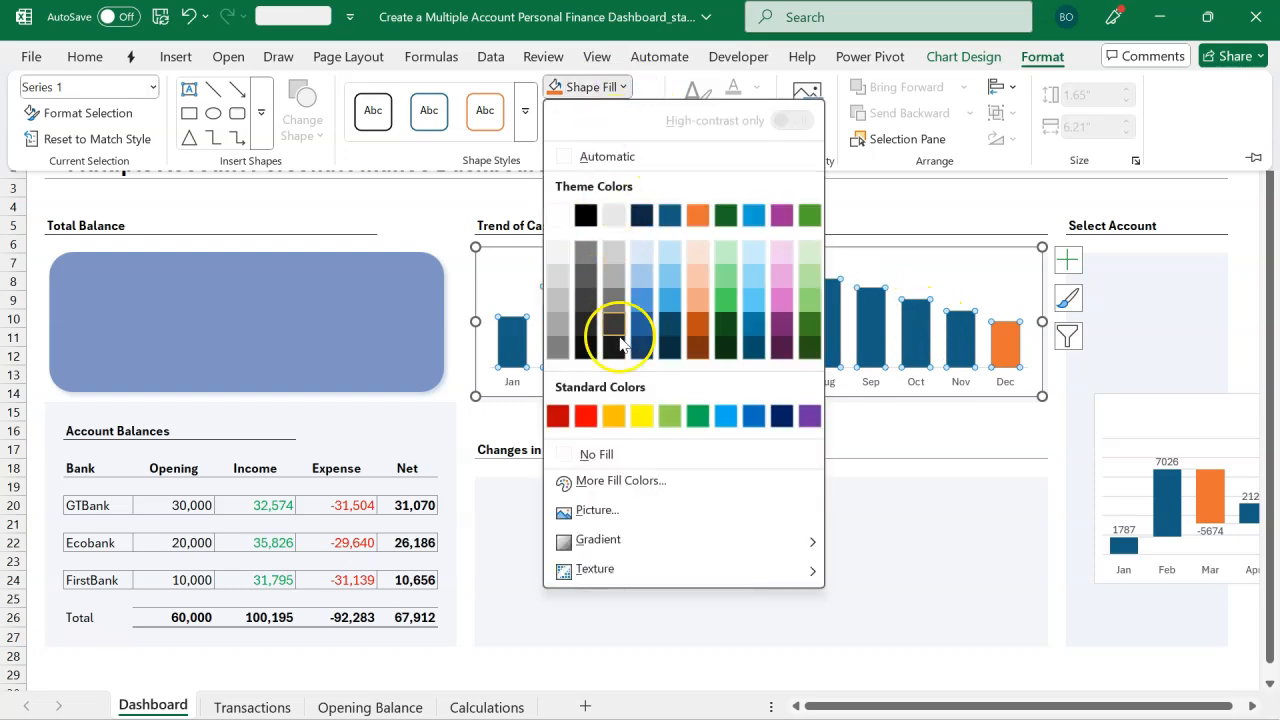
{"action": "left_click", "coordinate": [631, 485]}
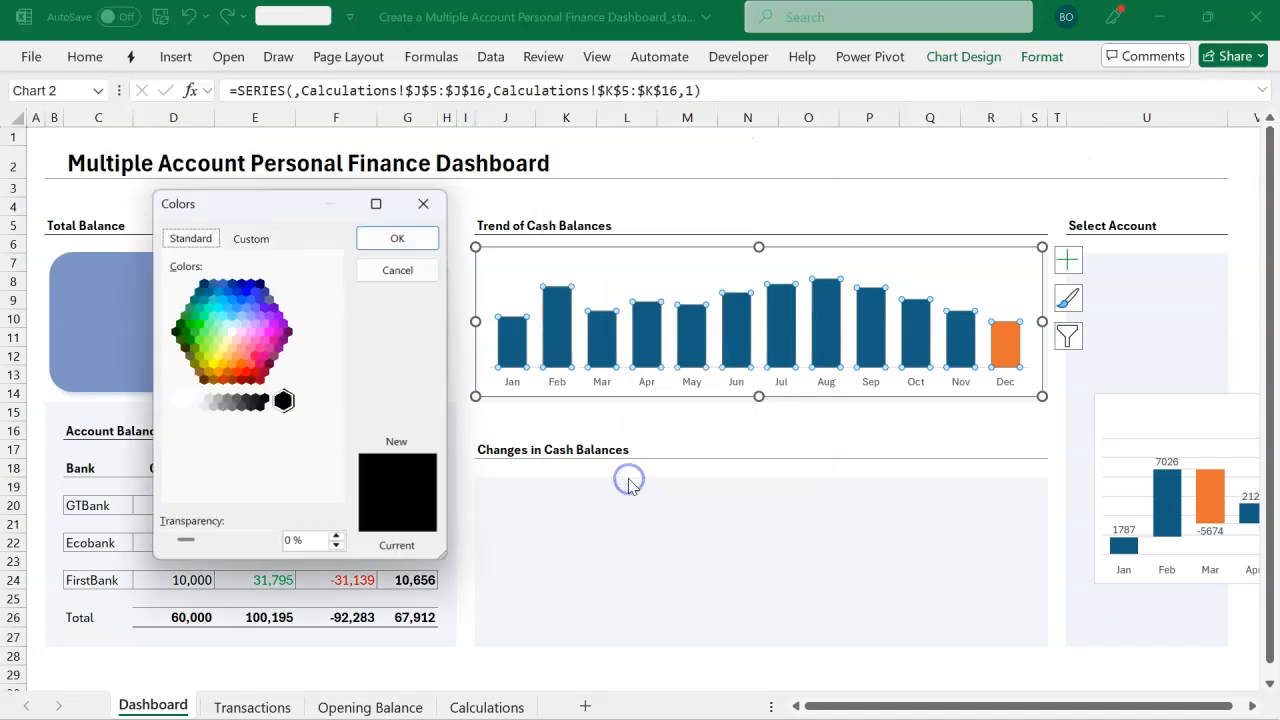
{"action": "left_click", "coordinate": [252, 239]}
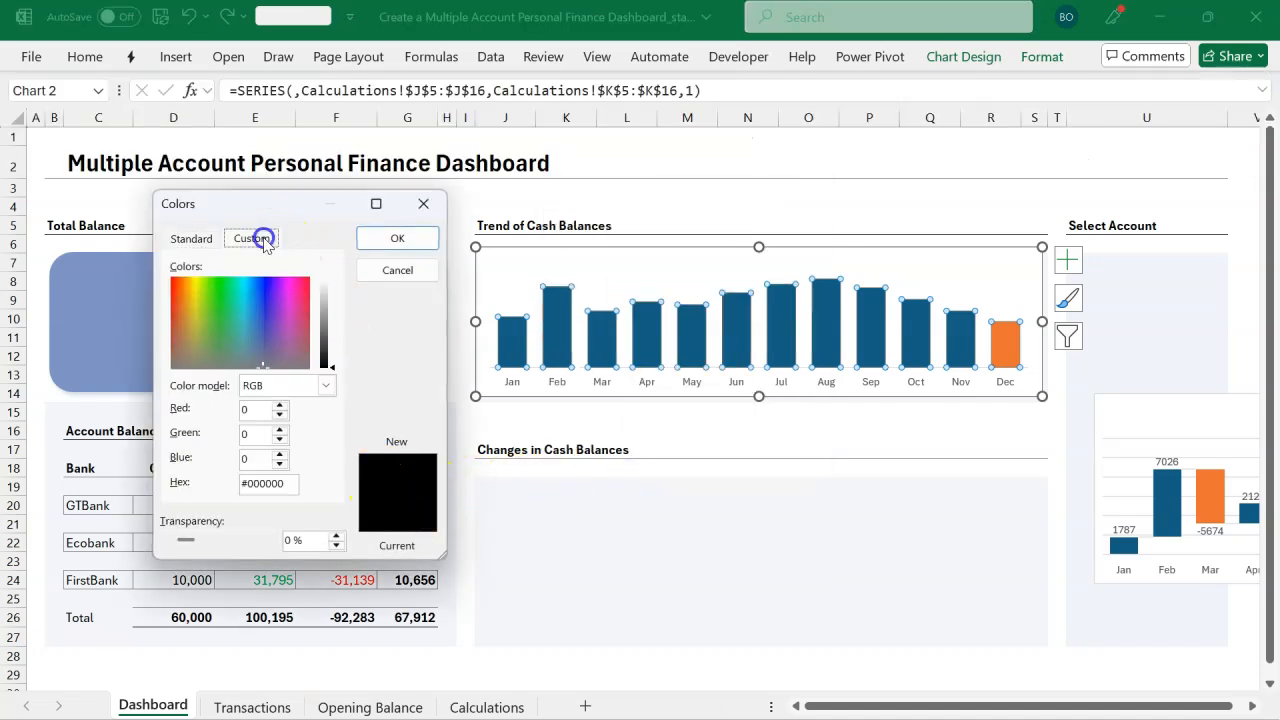
{"action": "left_click", "coordinate": [291, 484]}
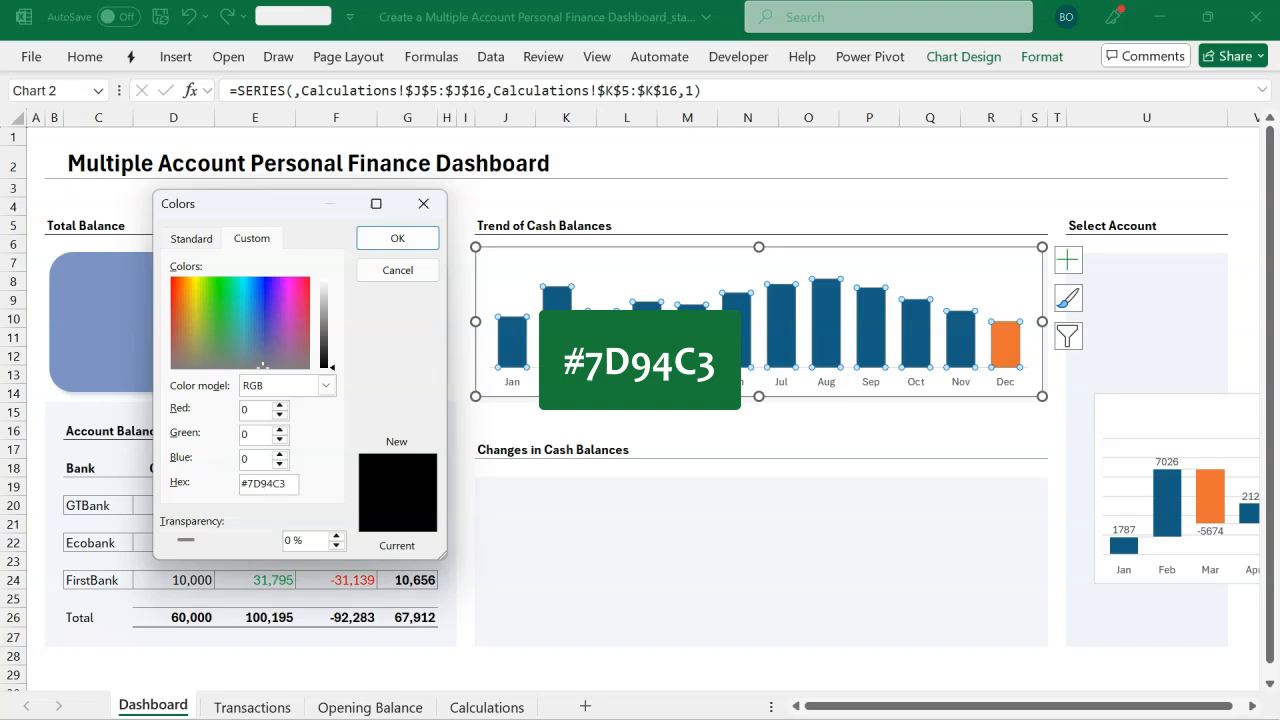
{"action": "left_click", "coordinate": [255, 457]}
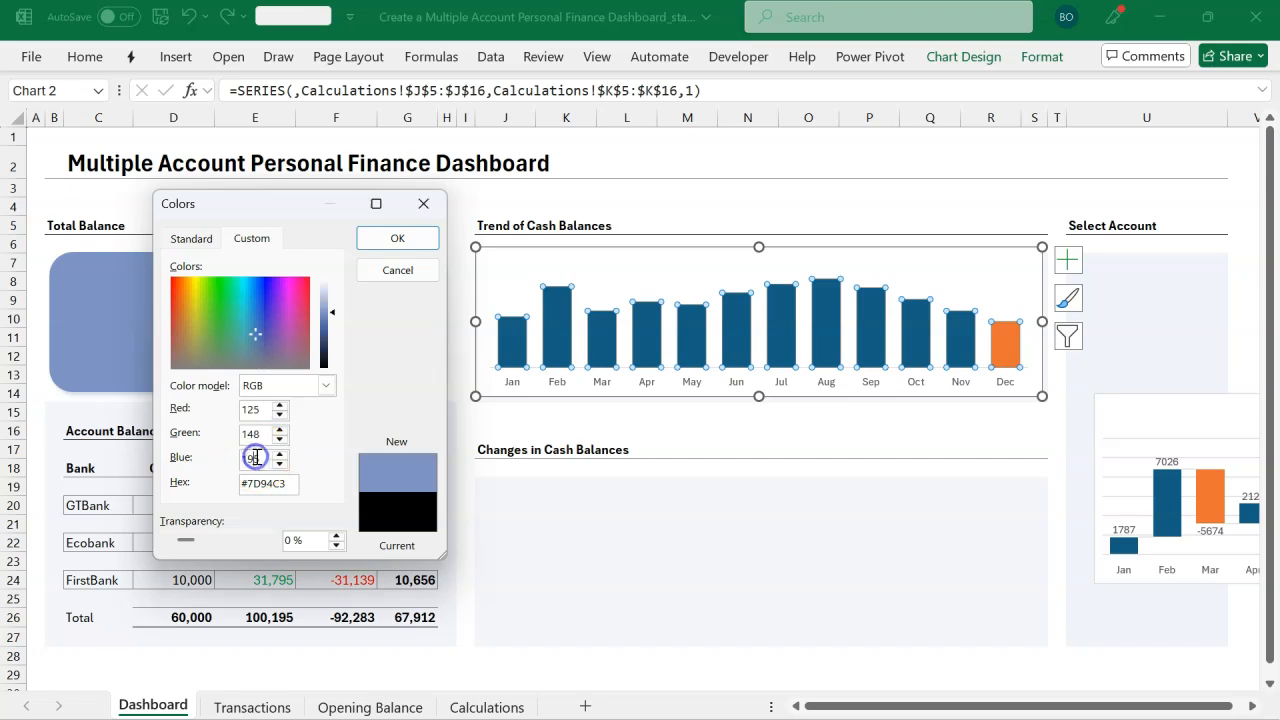
{"action": "left_click", "coordinate": [398, 240]}
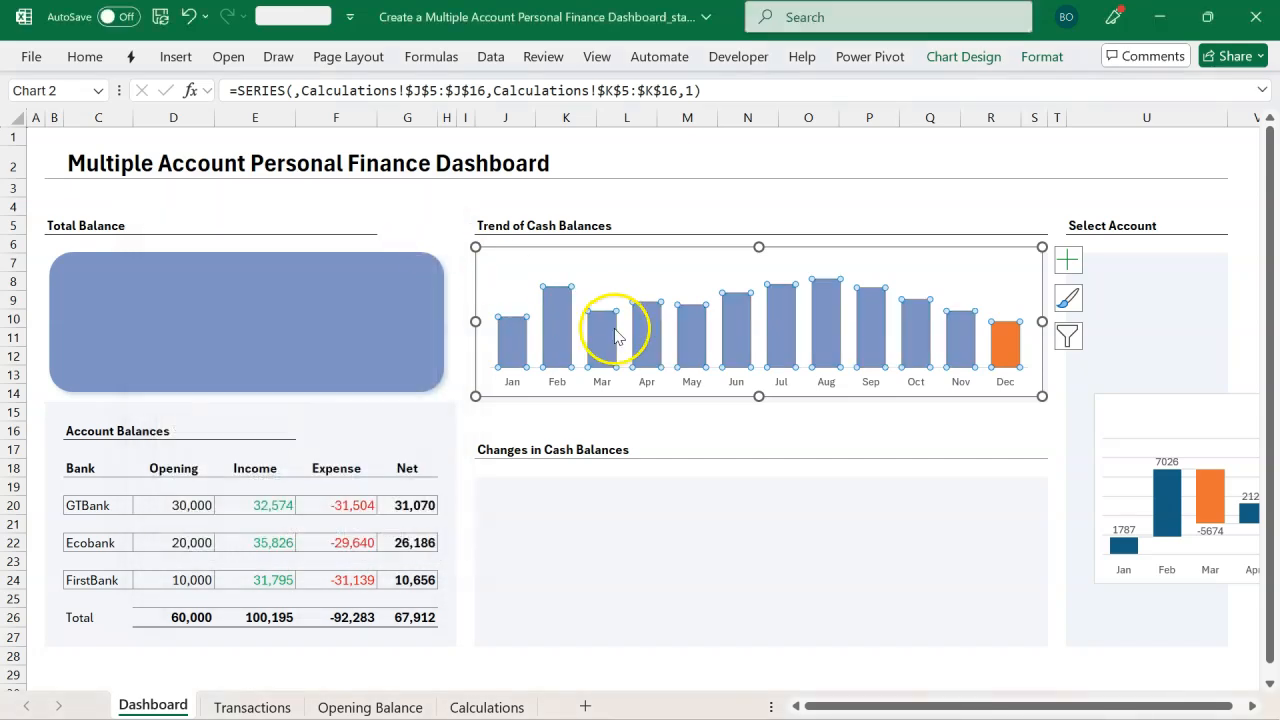
{"action": "mouse_move", "coordinate": [818, 307]}
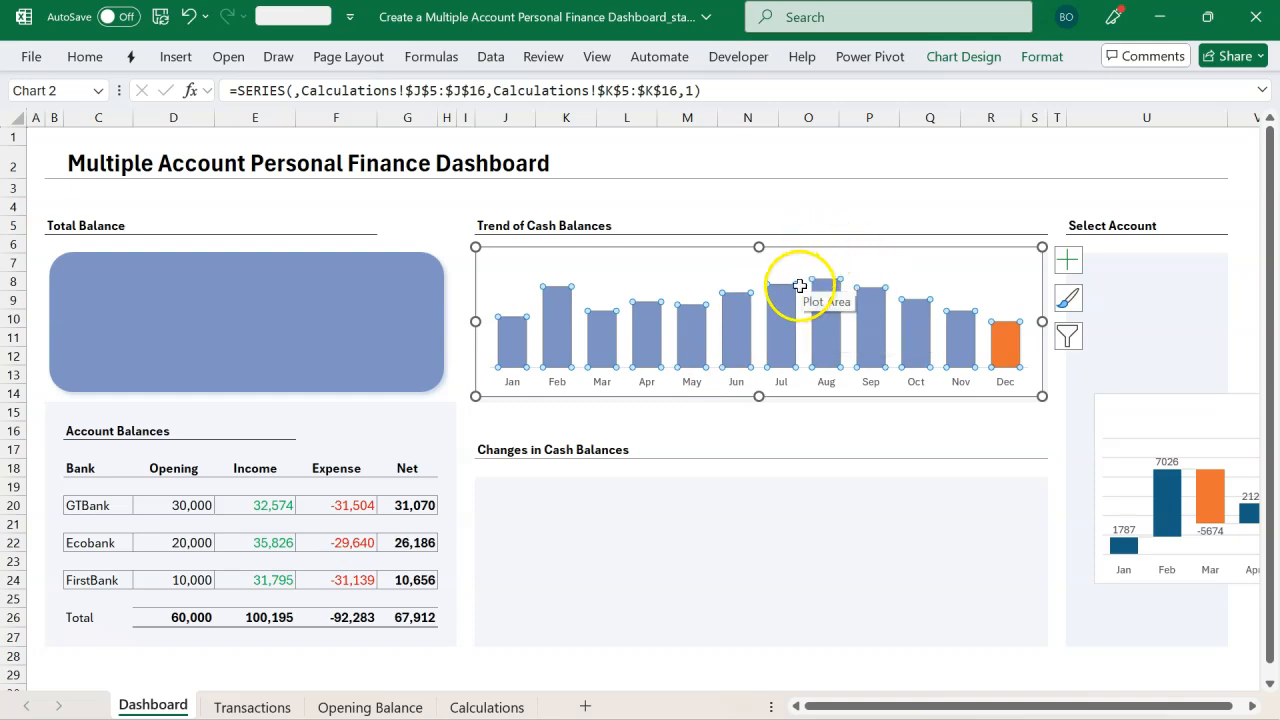
Step: Select the chart's Series 2 bar and fill it with the custom colour #FF7C80
{"action": "left_click", "coordinate": [1040, 57]}
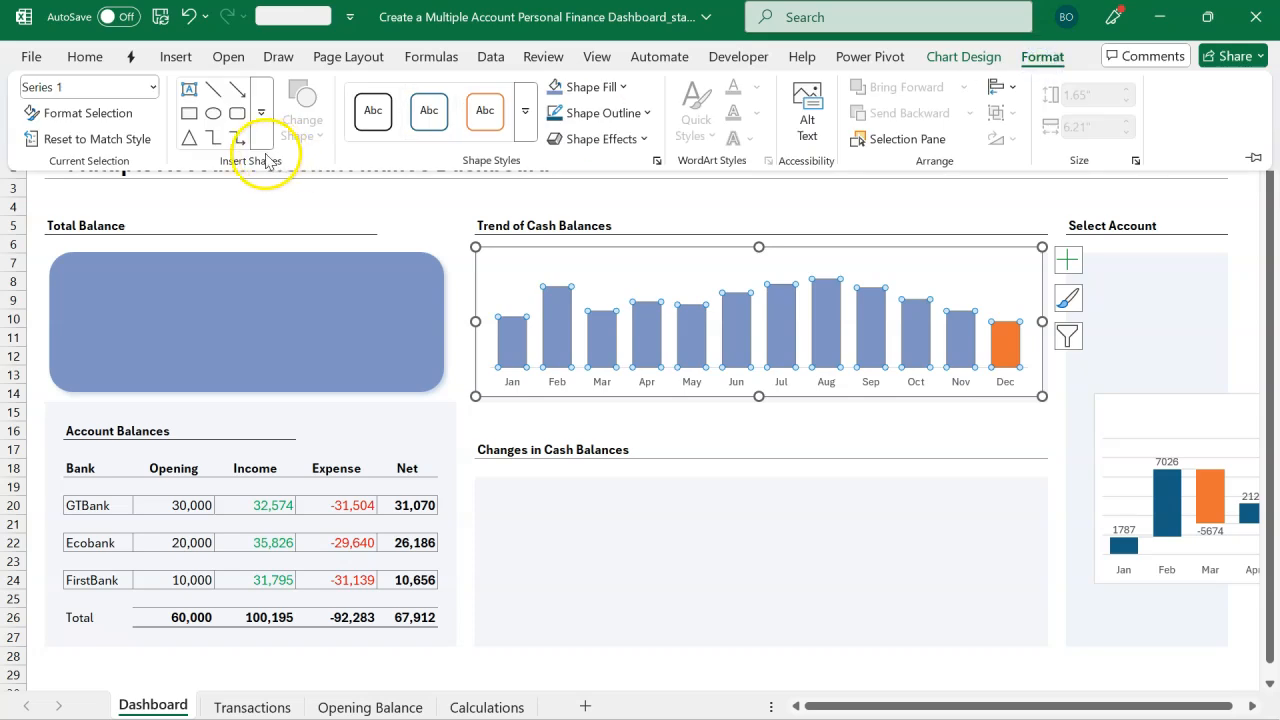
{"action": "left_click", "coordinate": [153, 87]}
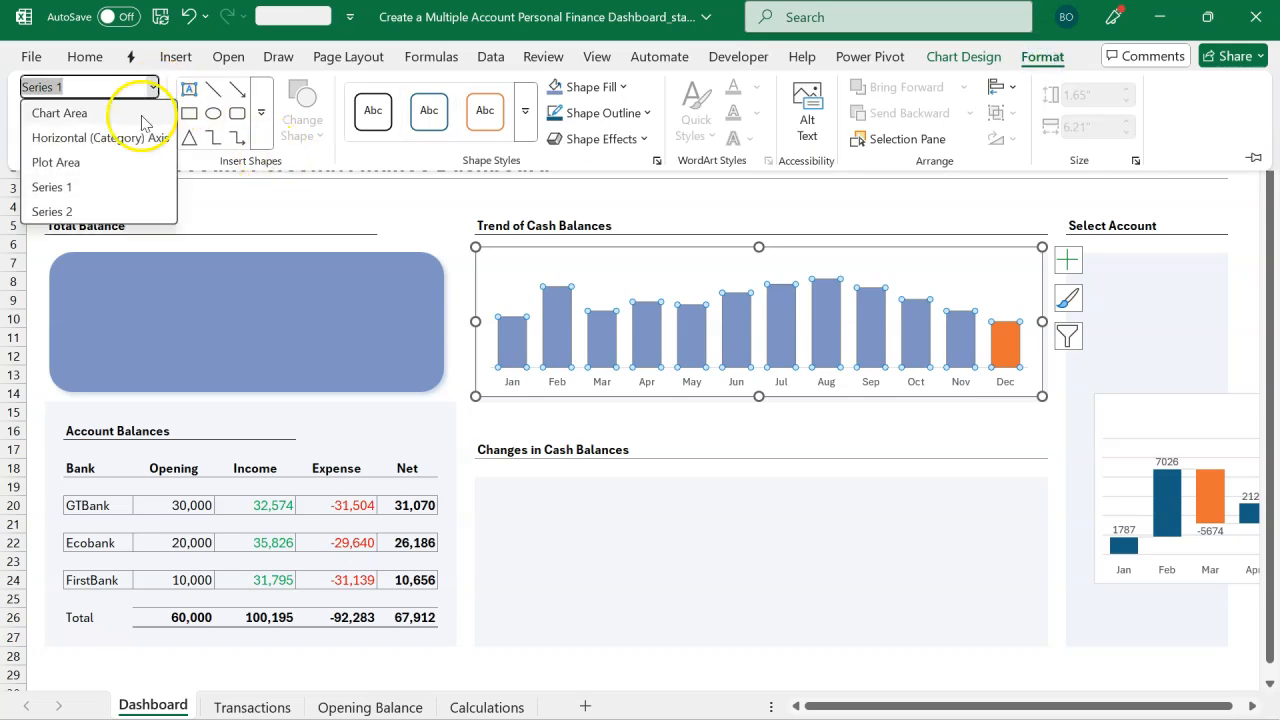
{"action": "left_click", "coordinate": [92, 211]}
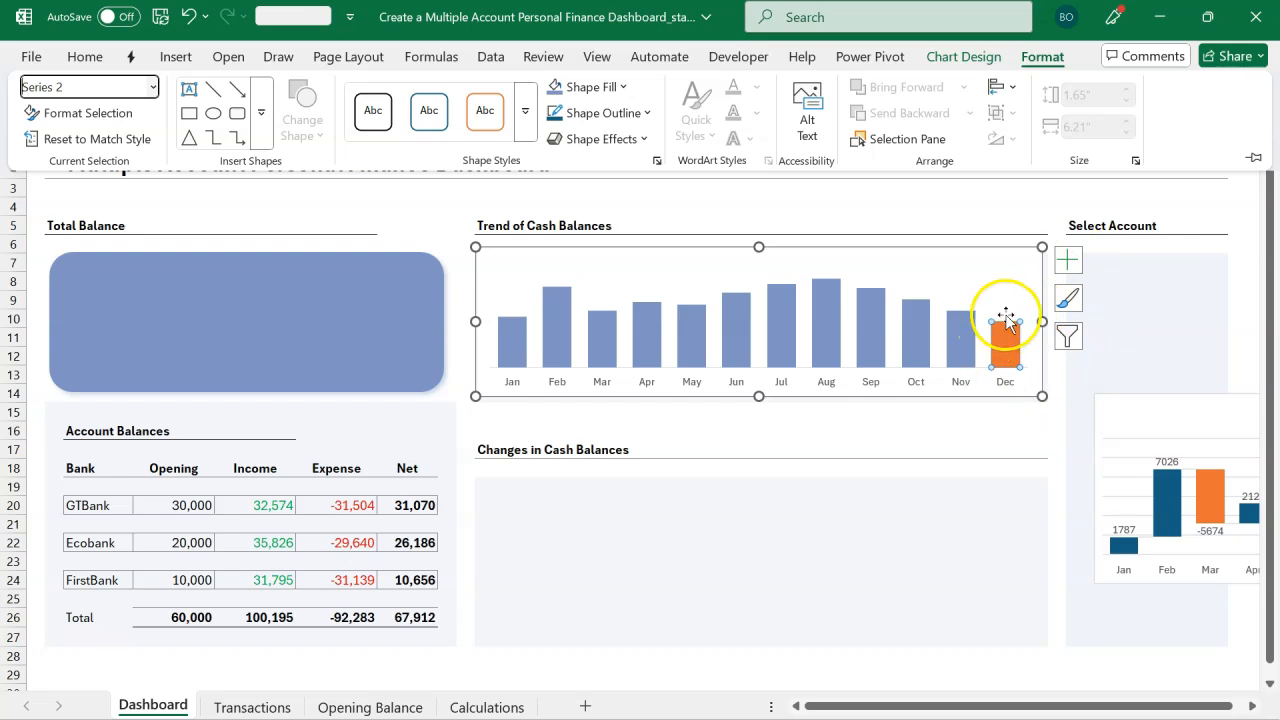
{"action": "left_click", "coordinate": [624, 87]}
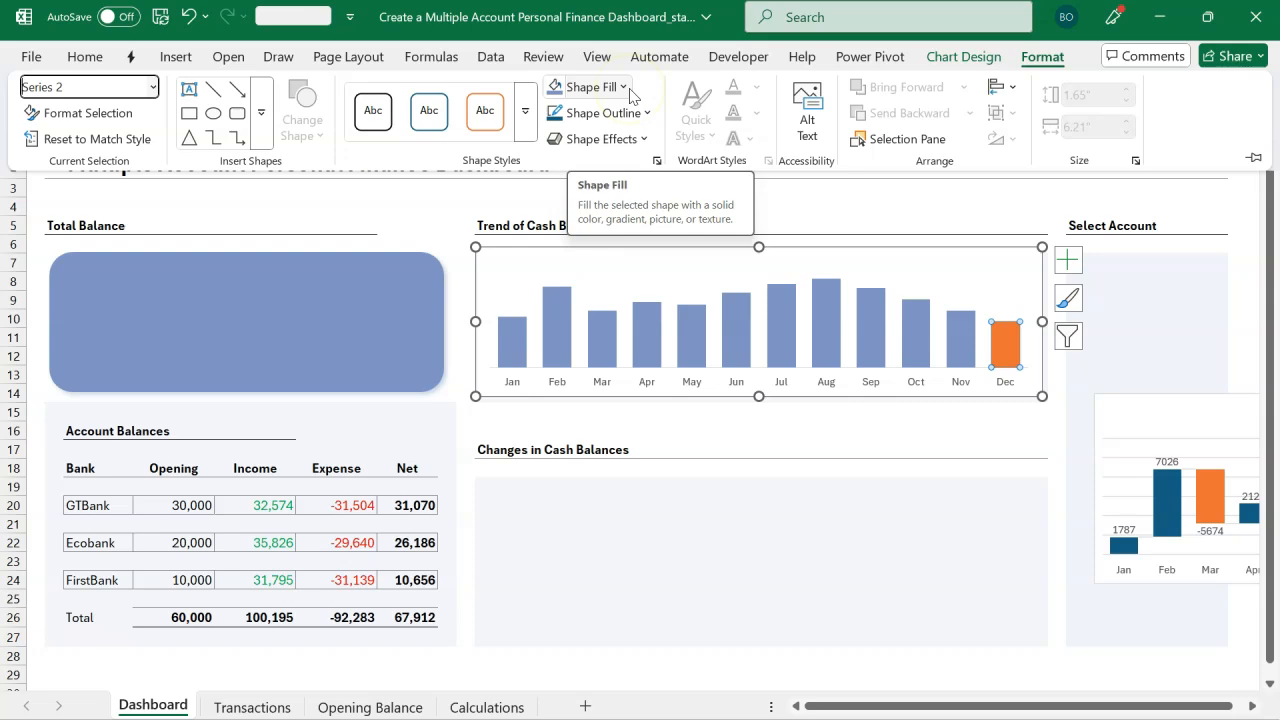
{"action": "left_click", "coordinate": [624, 87]}
{"action": "left_click", "coordinate": [630, 548]}
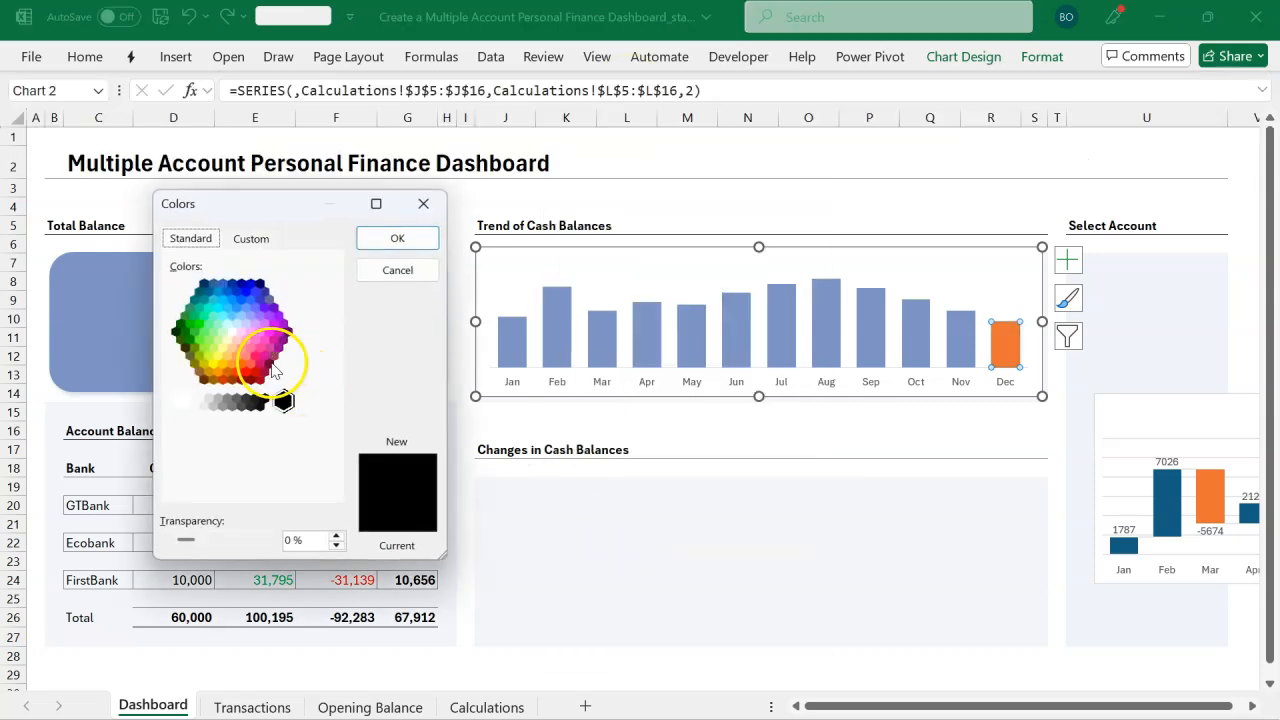
{"action": "left_click", "coordinate": [248, 358]}
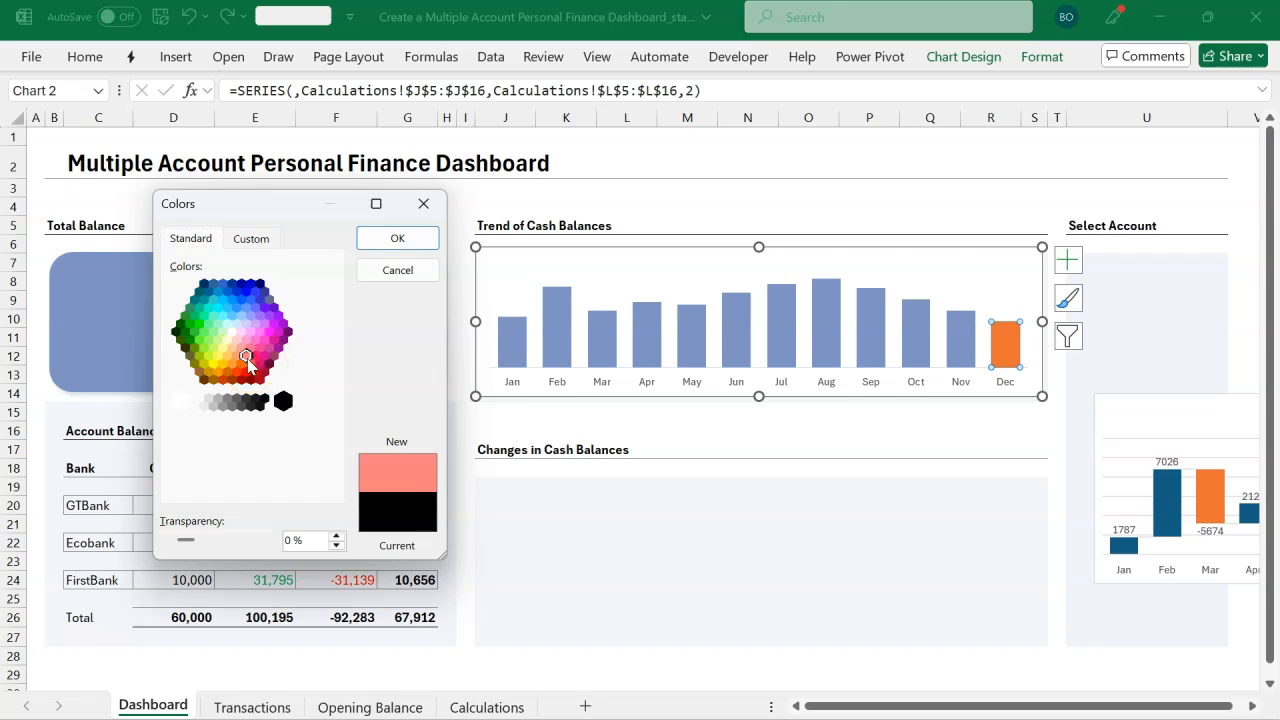
{"action": "left_click", "coordinate": [251, 239]}
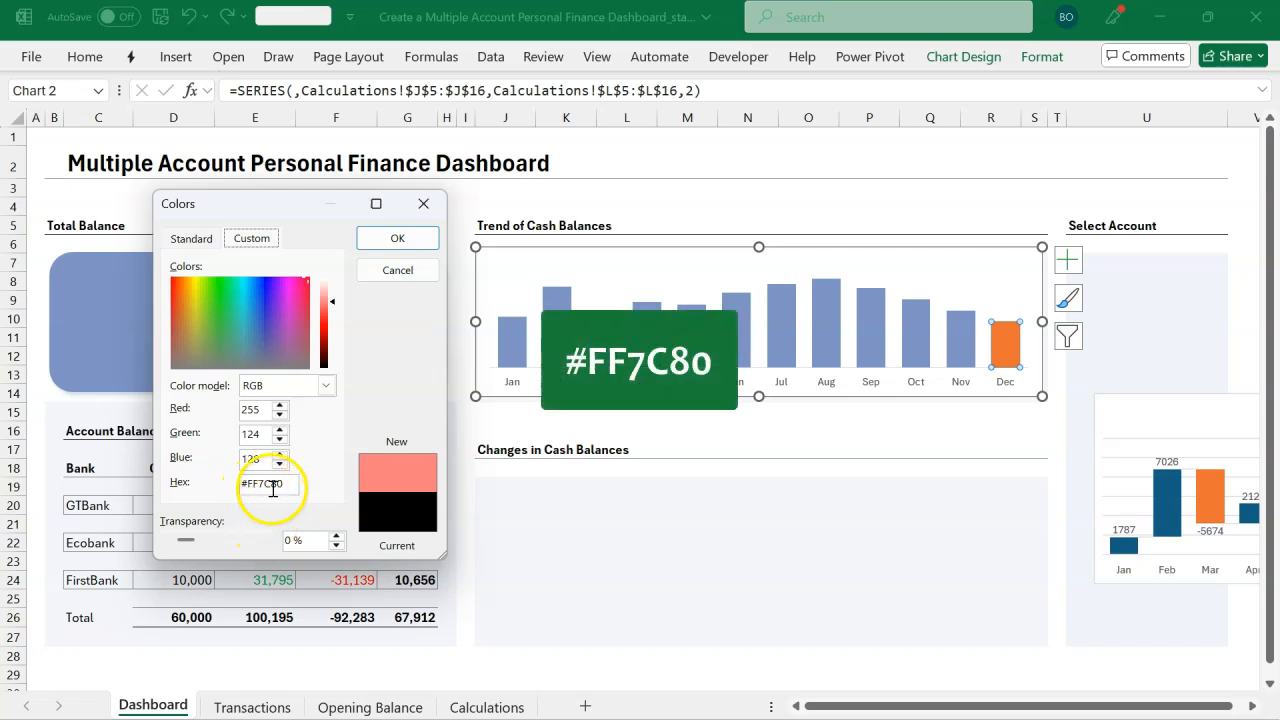
{"action": "left_click", "coordinate": [398, 239]}
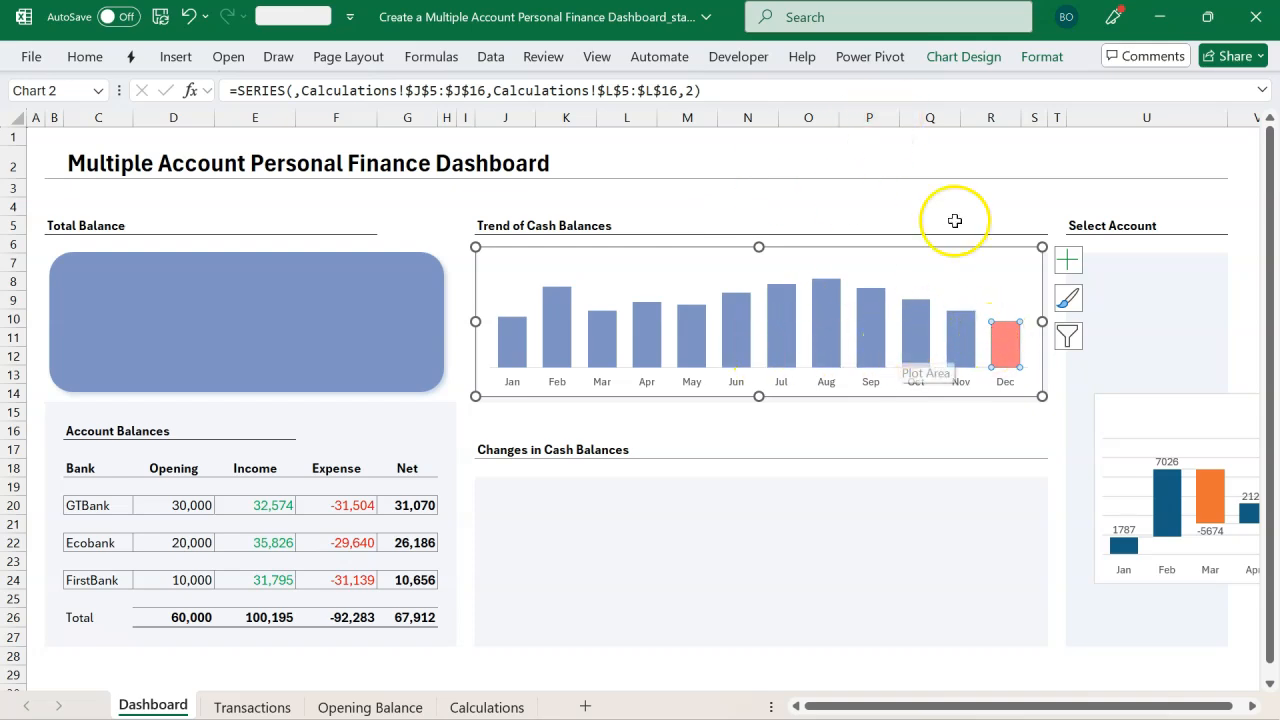
Step: Remove the outline from the Series 2 bar
{"action": "left_click", "coordinate": [1042, 57]}
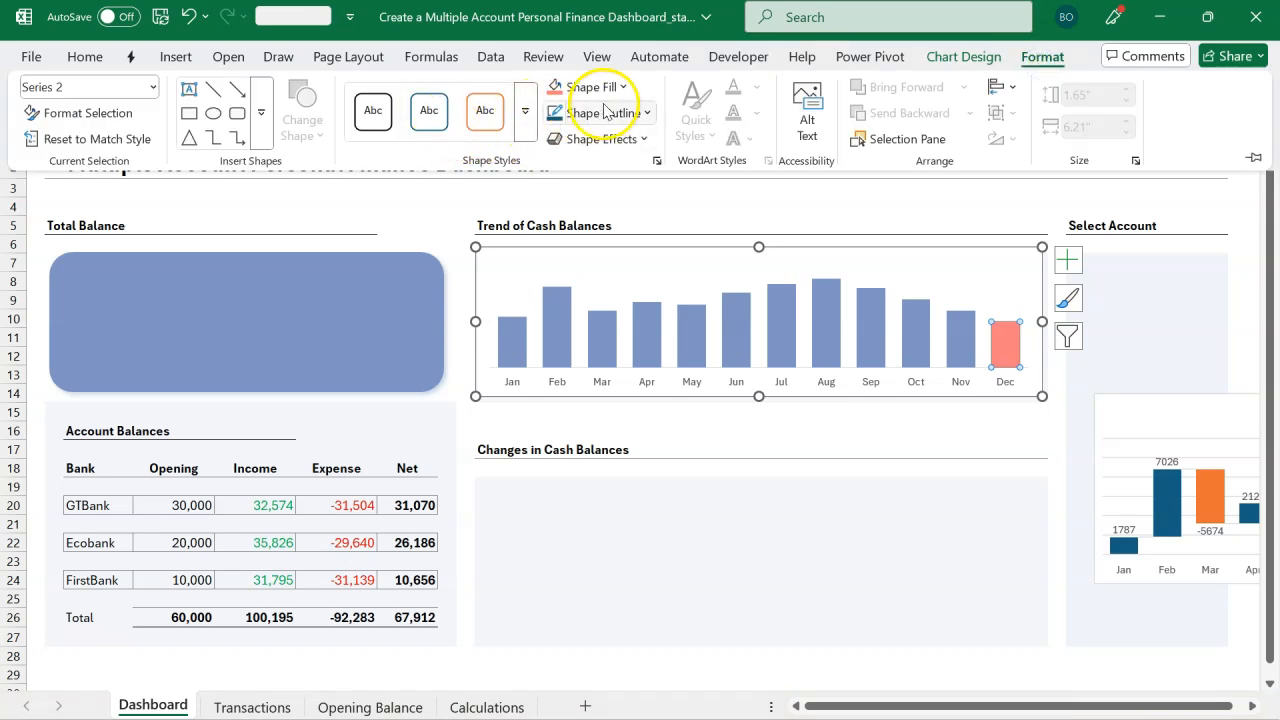
{"action": "left_click", "coordinate": [645, 113]}
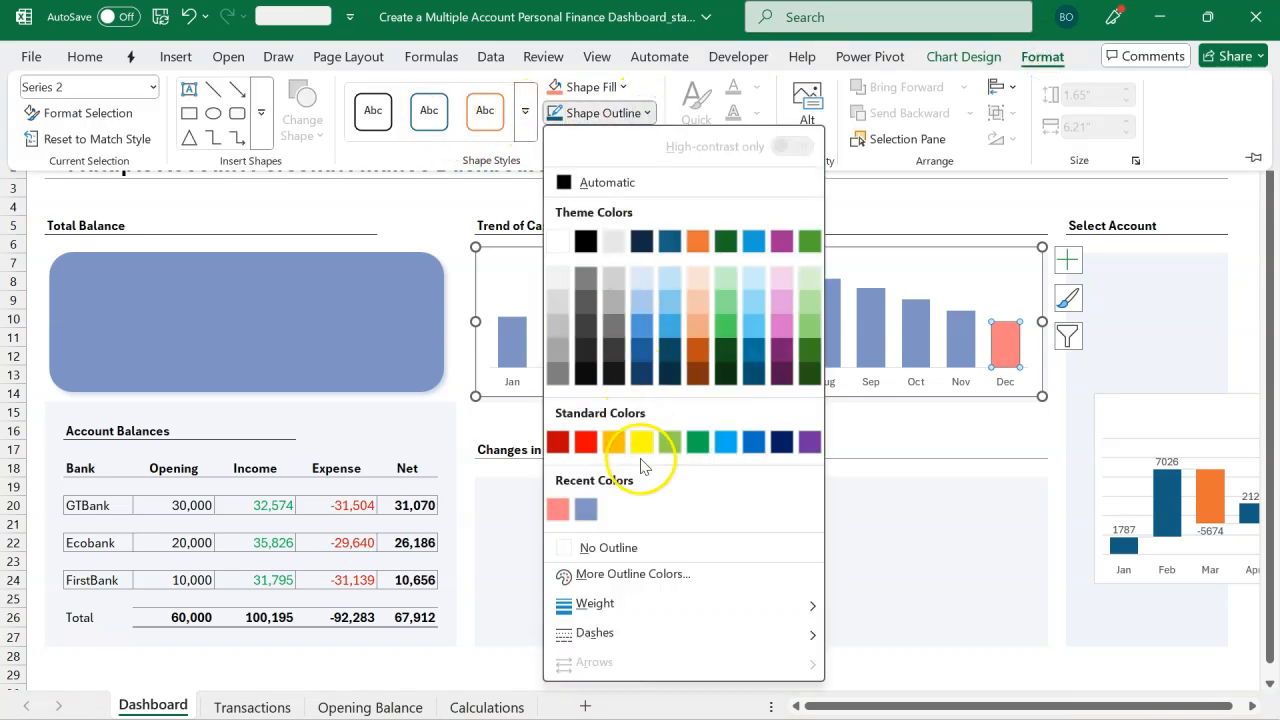
{"action": "left_click", "coordinate": [658, 548]}
Step: Move the waterfall chart into the Changes in Cash Balances panel
{"action": "left_click", "coordinate": [754, 444]}
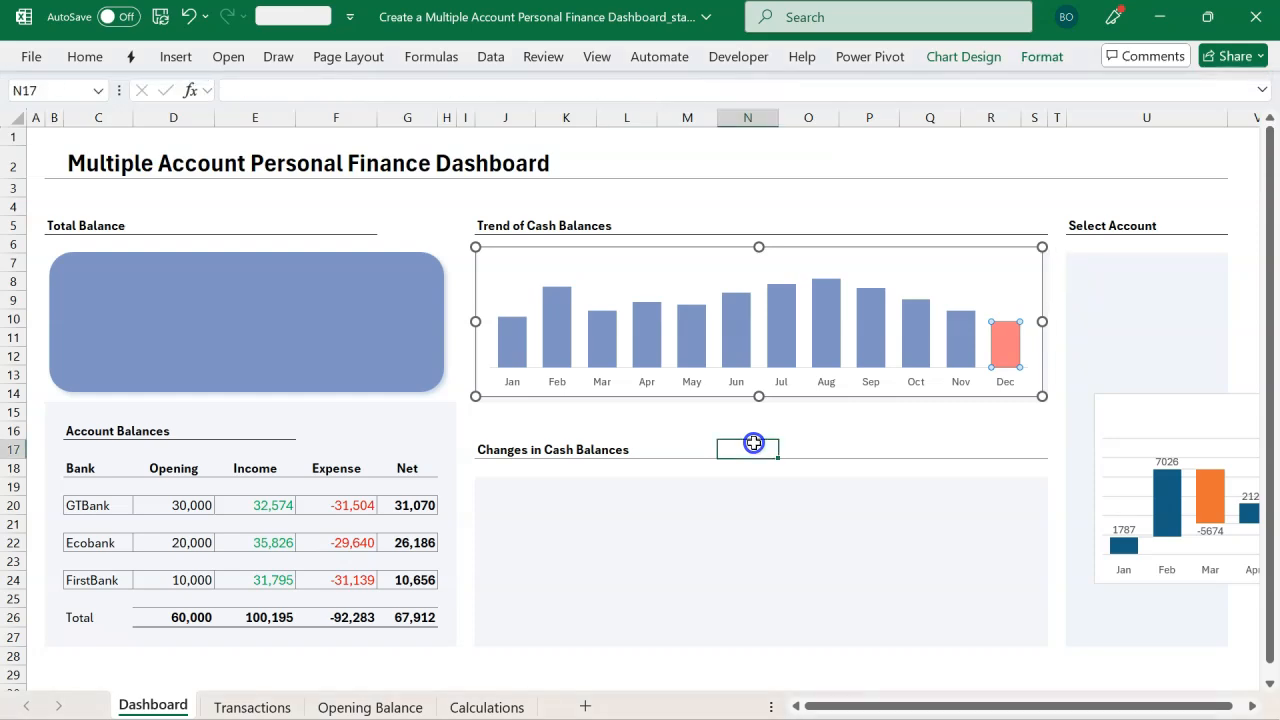
{"action": "key", "text": "Left"}
{"action": "key", "text": "Down"}
{"action": "left_click_drag", "start_coordinate": [1116, 402], "coordinate": [494, 458]}
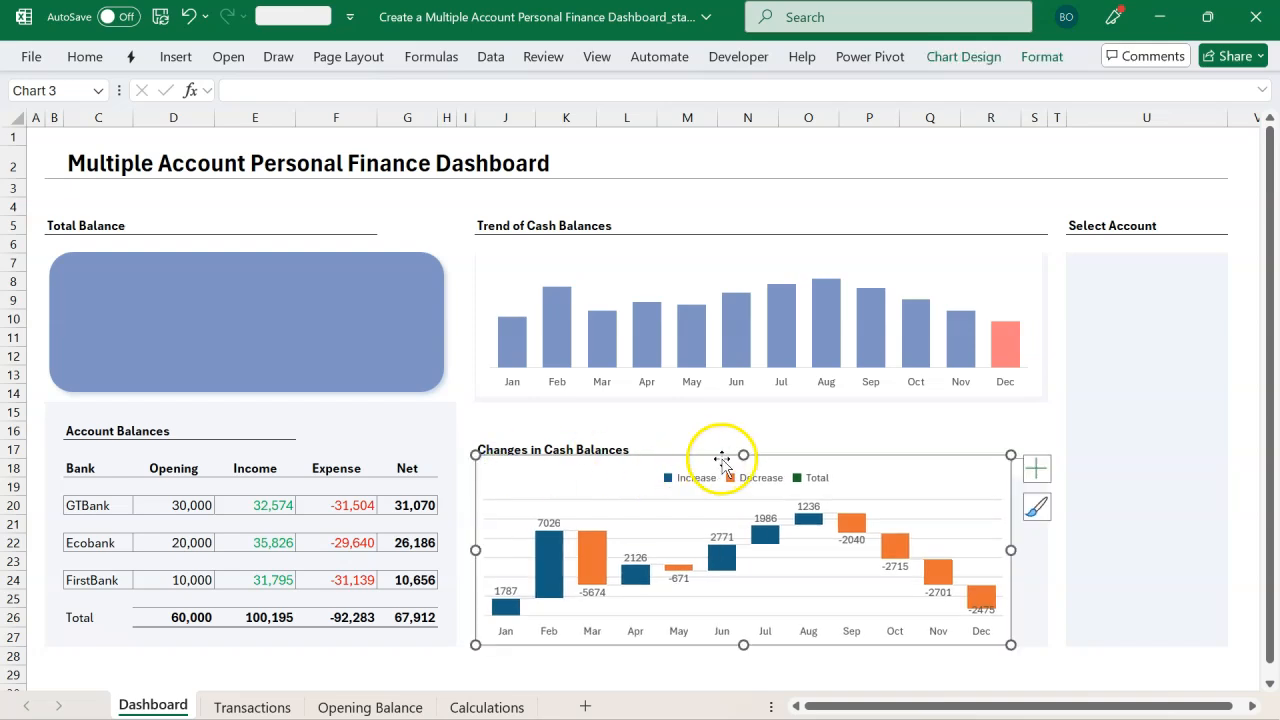
{"action": "key", "text": "Escape"}
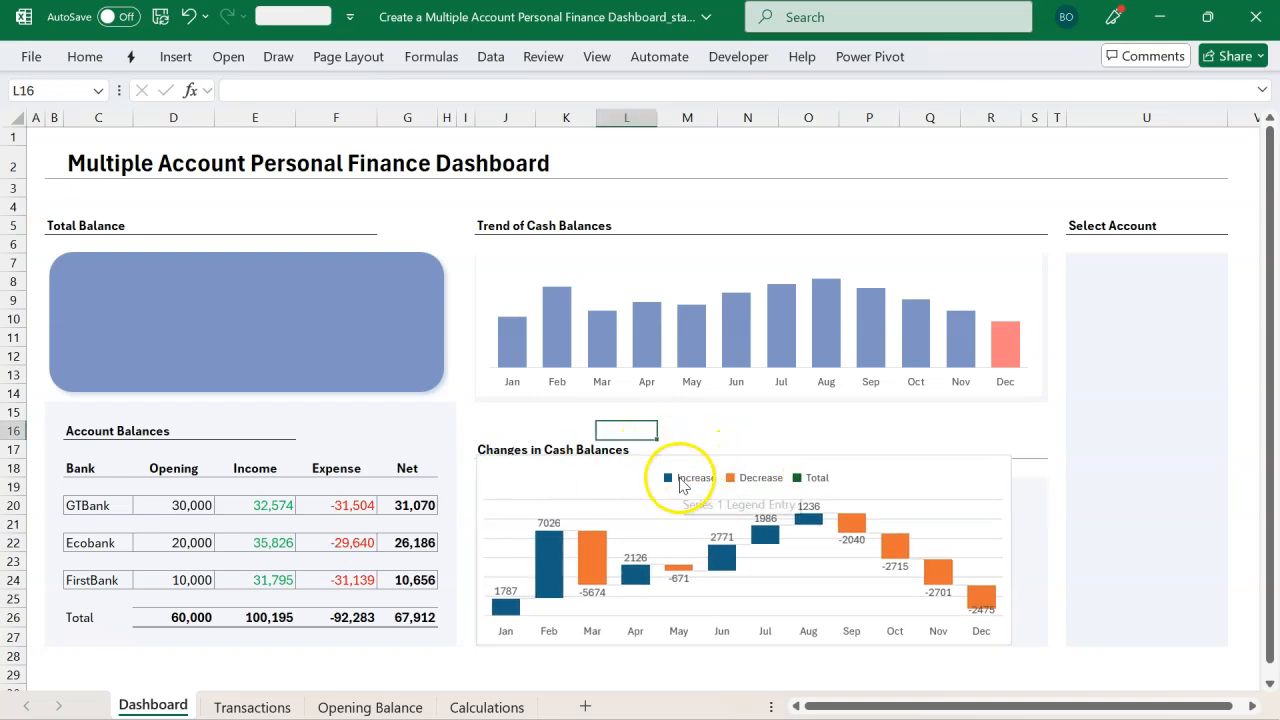
Step: Set the waterfall chart's legend position to Bottom and close the formatting pane
{"action": "left_click", "coordinate": [680, 482]}
{"action": "left_click", "coordinate": [694, 481]}
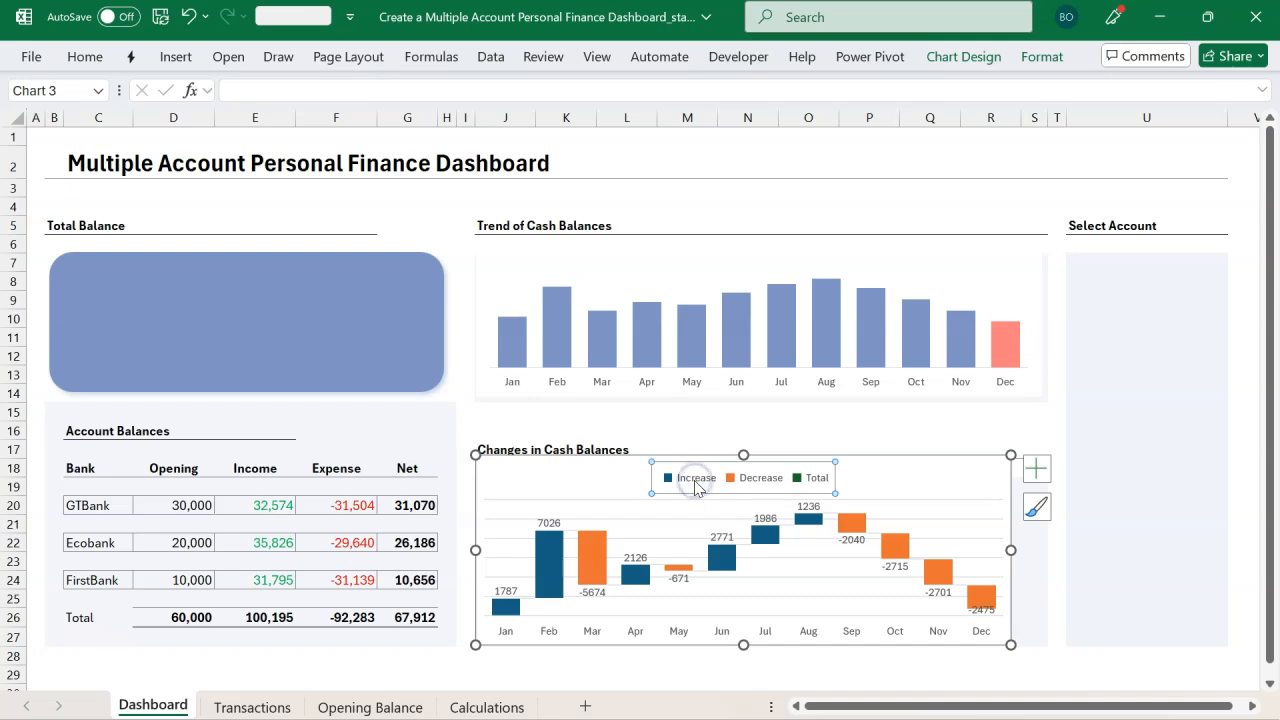
{"action": "double_click", "coordinate": [697, 488]}
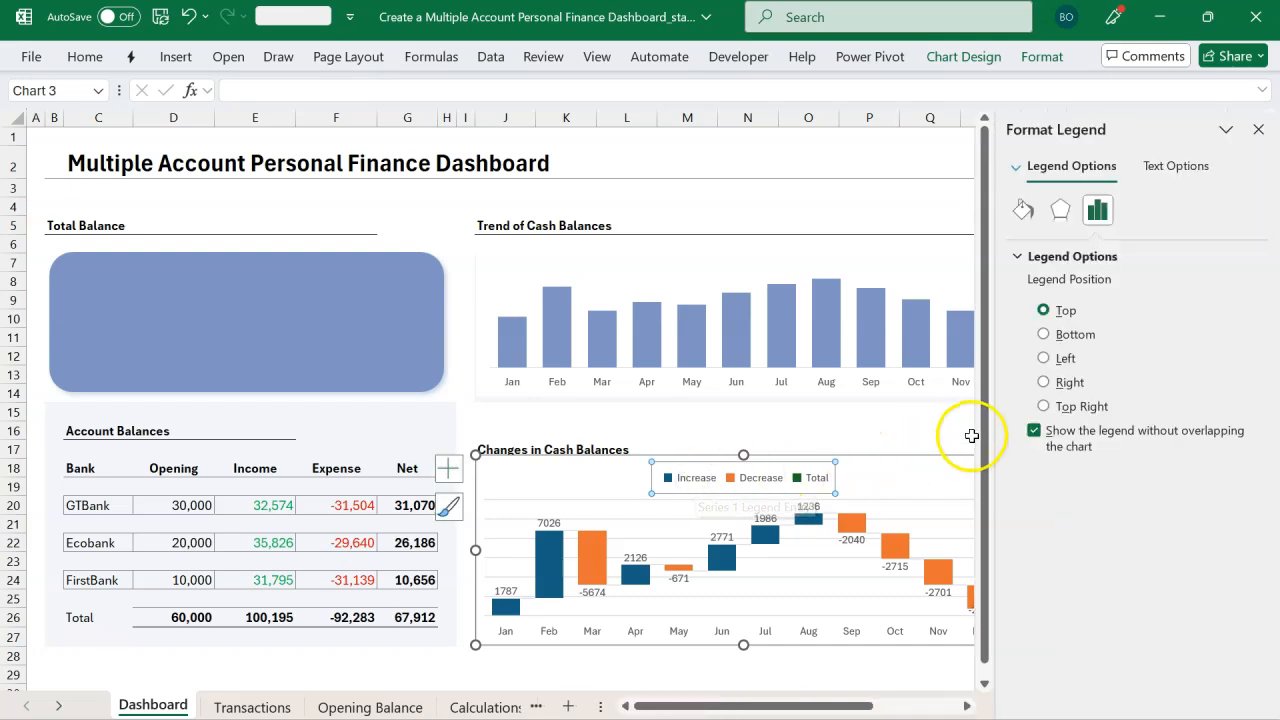
{"action": "left_click", "coordinate": [1046, 336]}
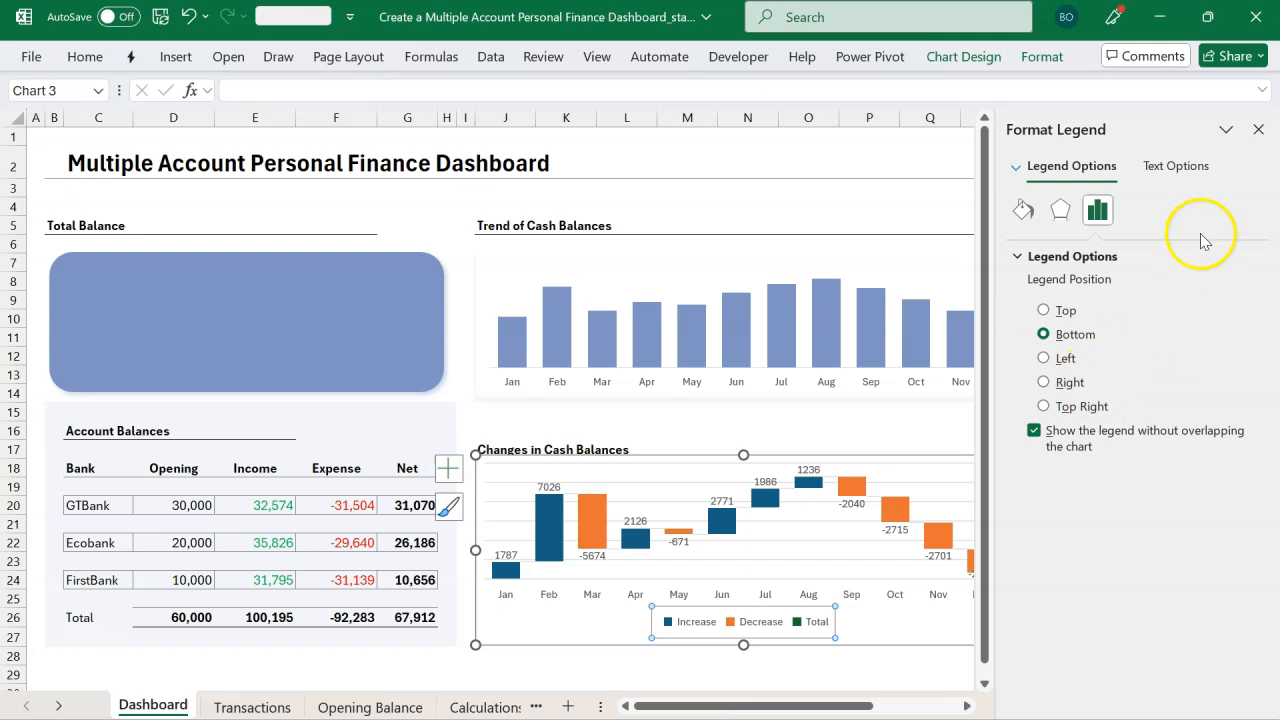
{"action": "left_click", "coordinate": [1255, 131]}
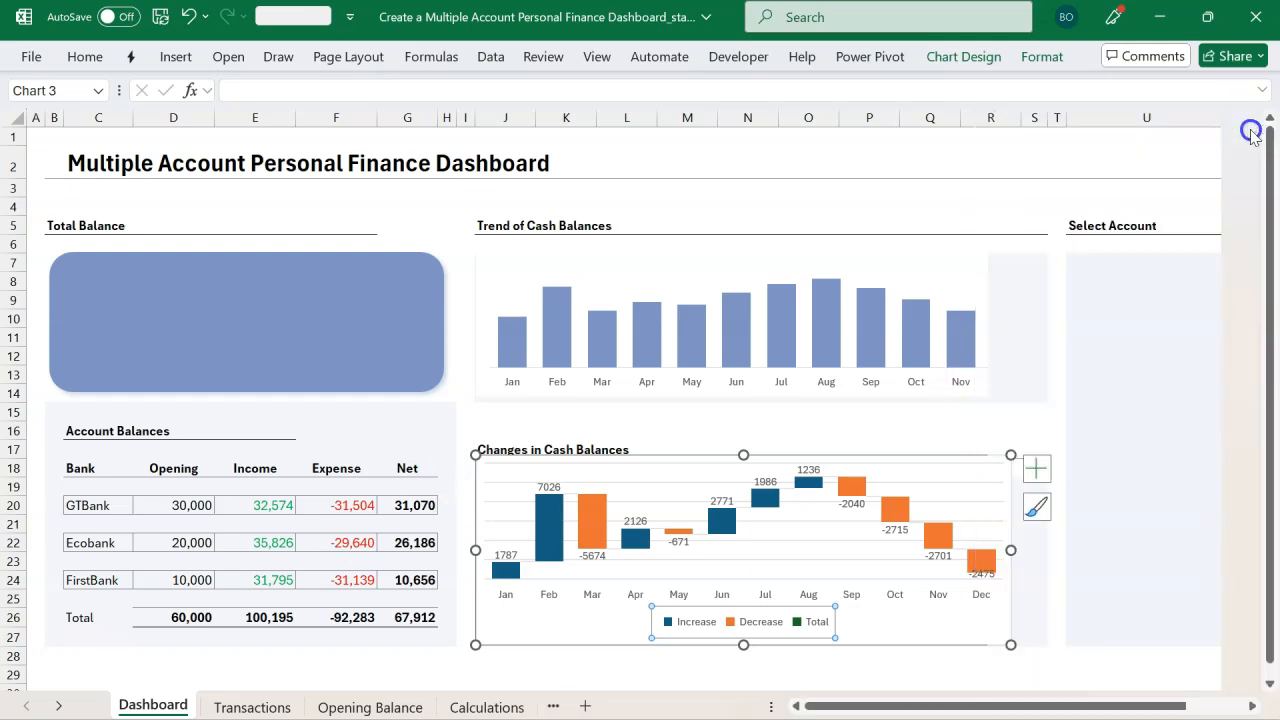
Step: Fill the waterfall chart's Increase entries with the recent blue colour #7D94C3
{"action": "double_click", "coordinate": [690, 630]}
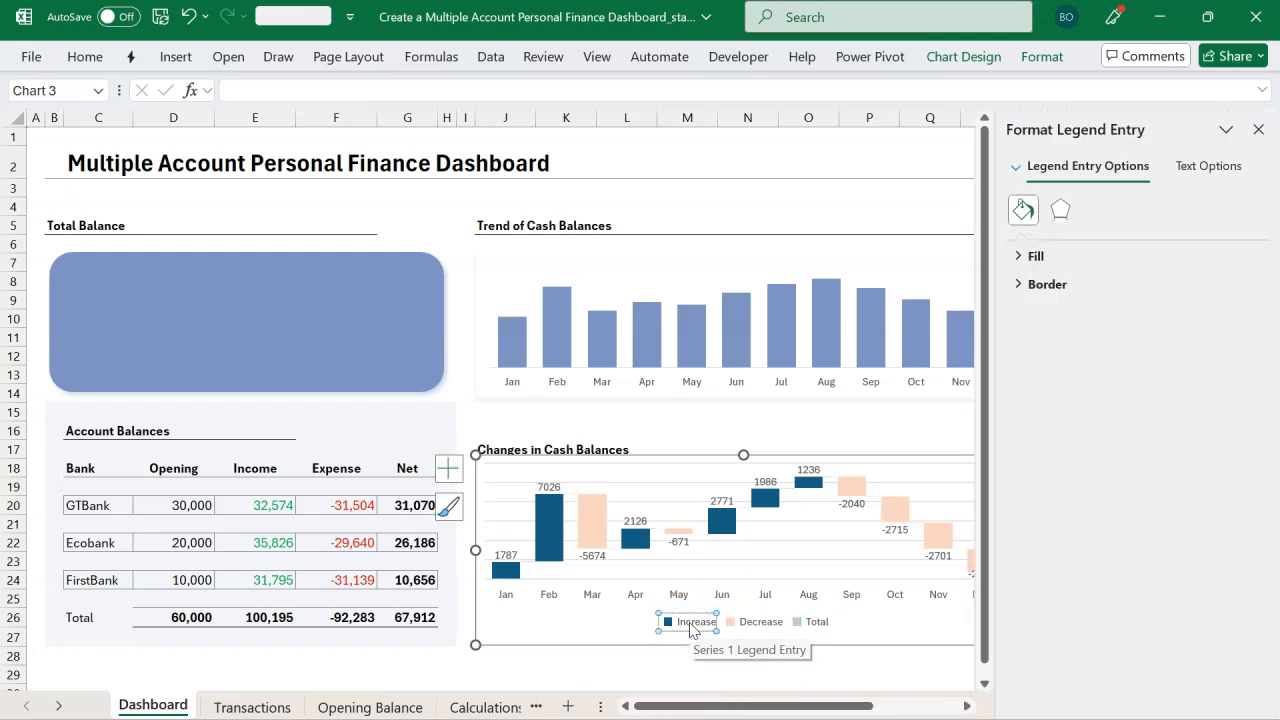
{"action": "left_click", "coordinate": [1259, 130]}
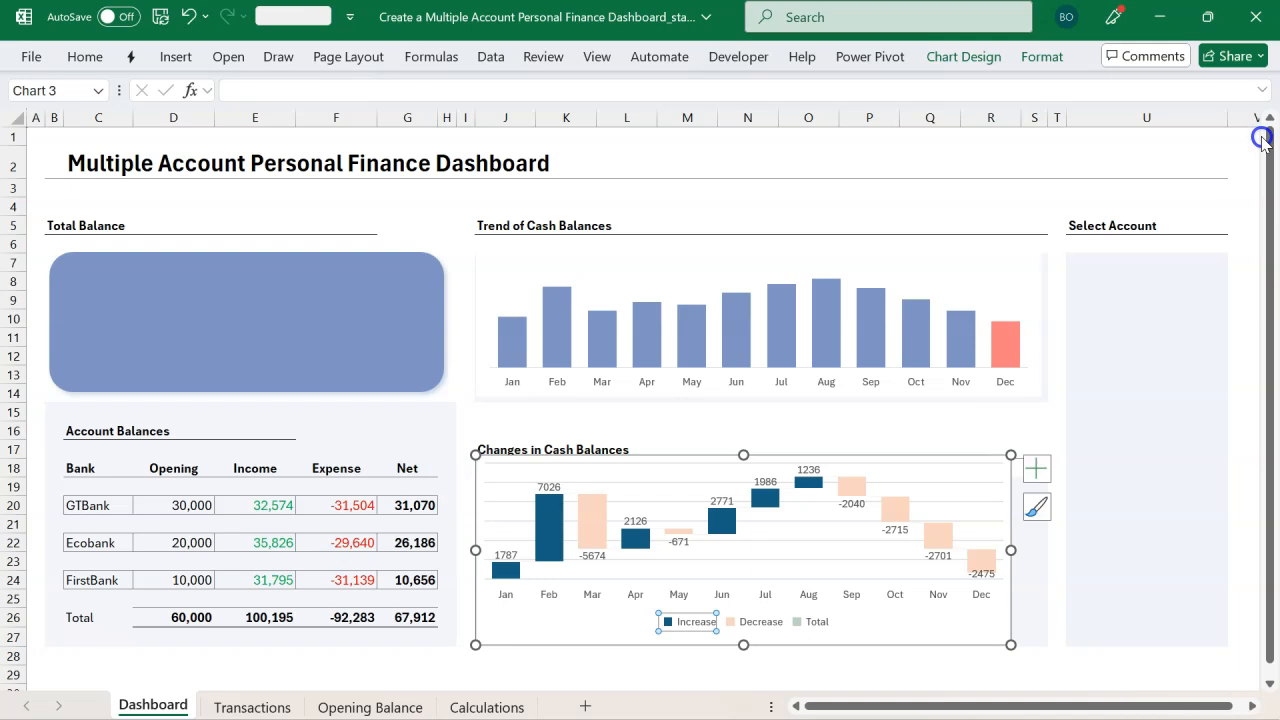
{"action": "left_click", "coordinate": [88, 57]}
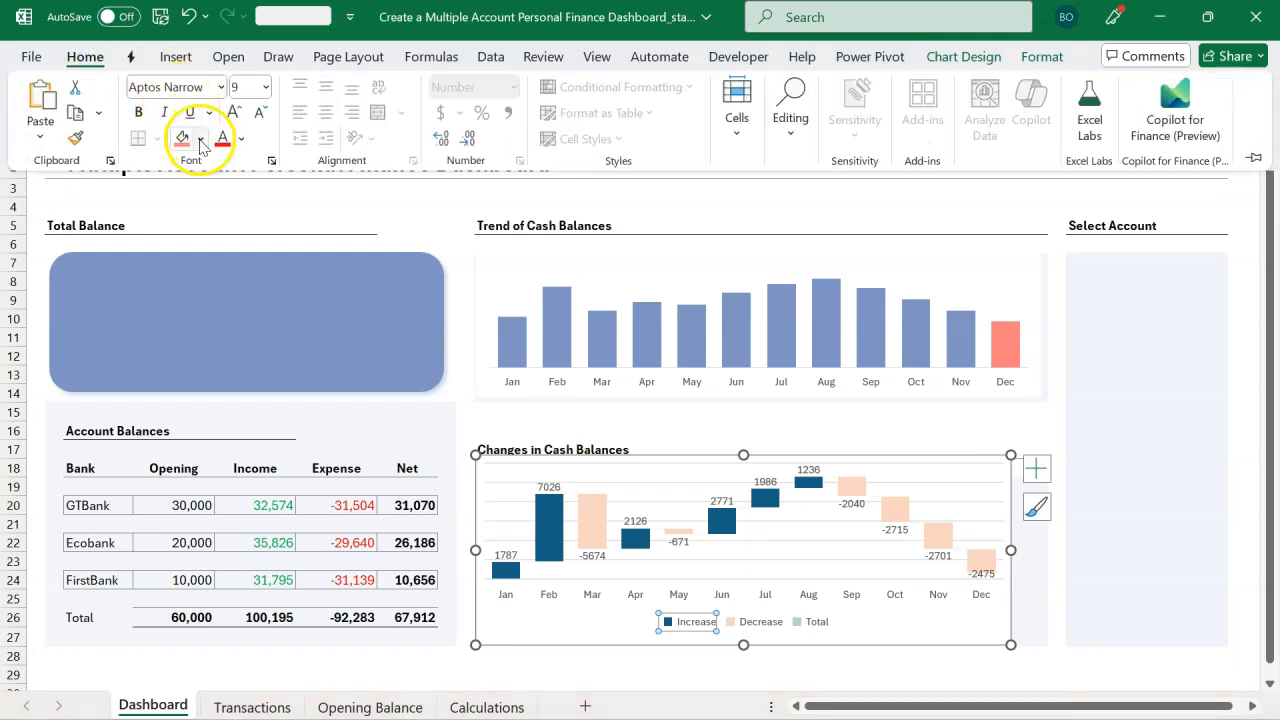
{"action": "left_click", "coordinate": [201, 140]}
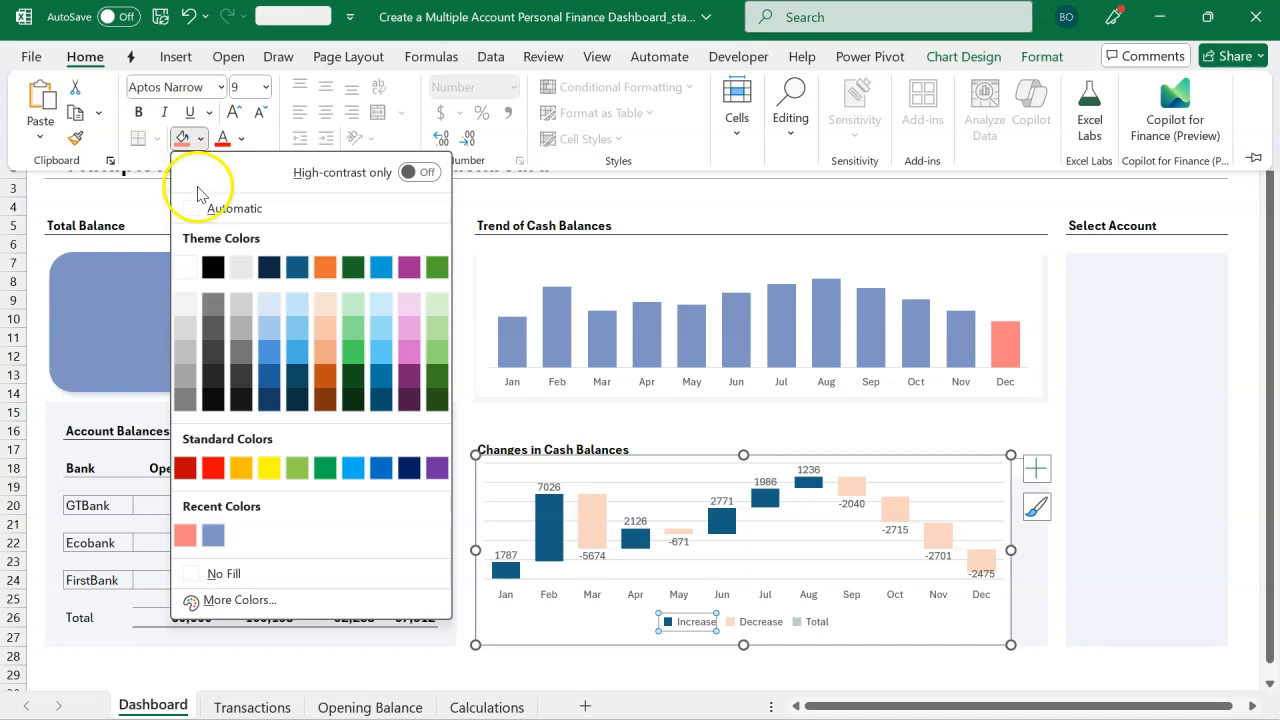
{"action": "left_click", "coordinate": [214, 538]}
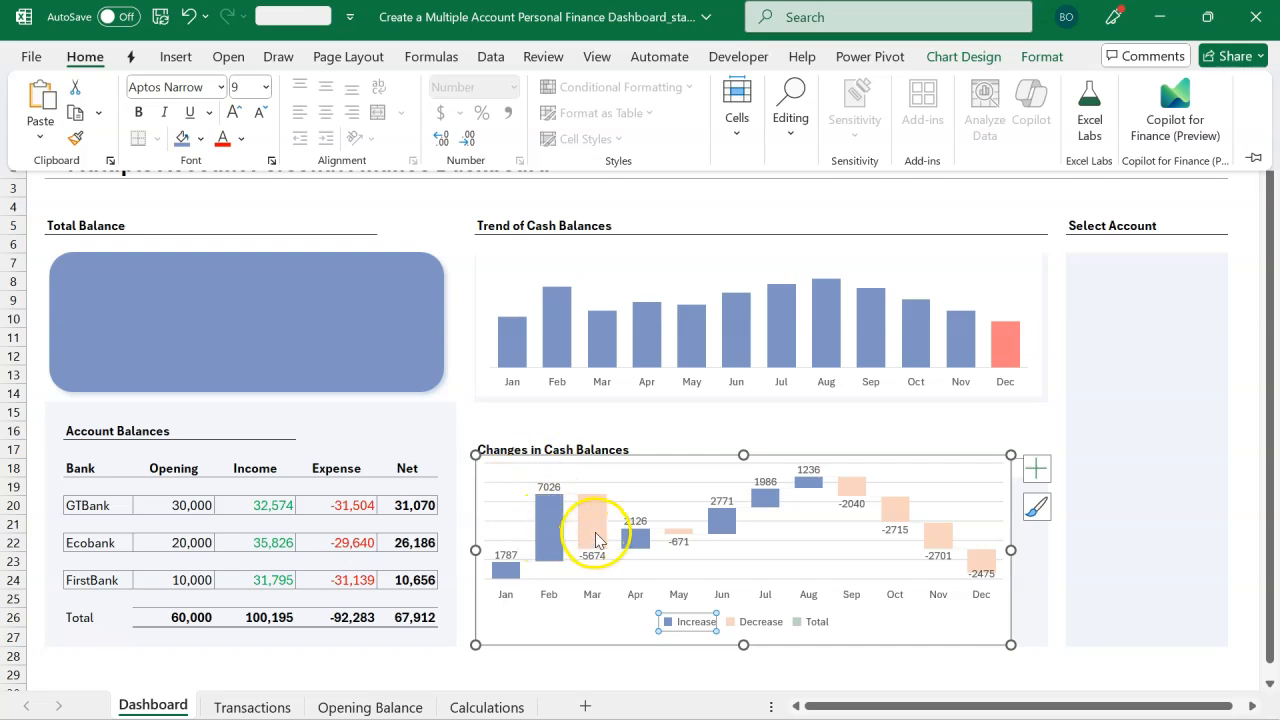
Step: Give the waterfall chart's Decrease entries a solid fill in the recent salmon colour #FF7C80
{"action": "left_click", "coordinate": [743, 622]}
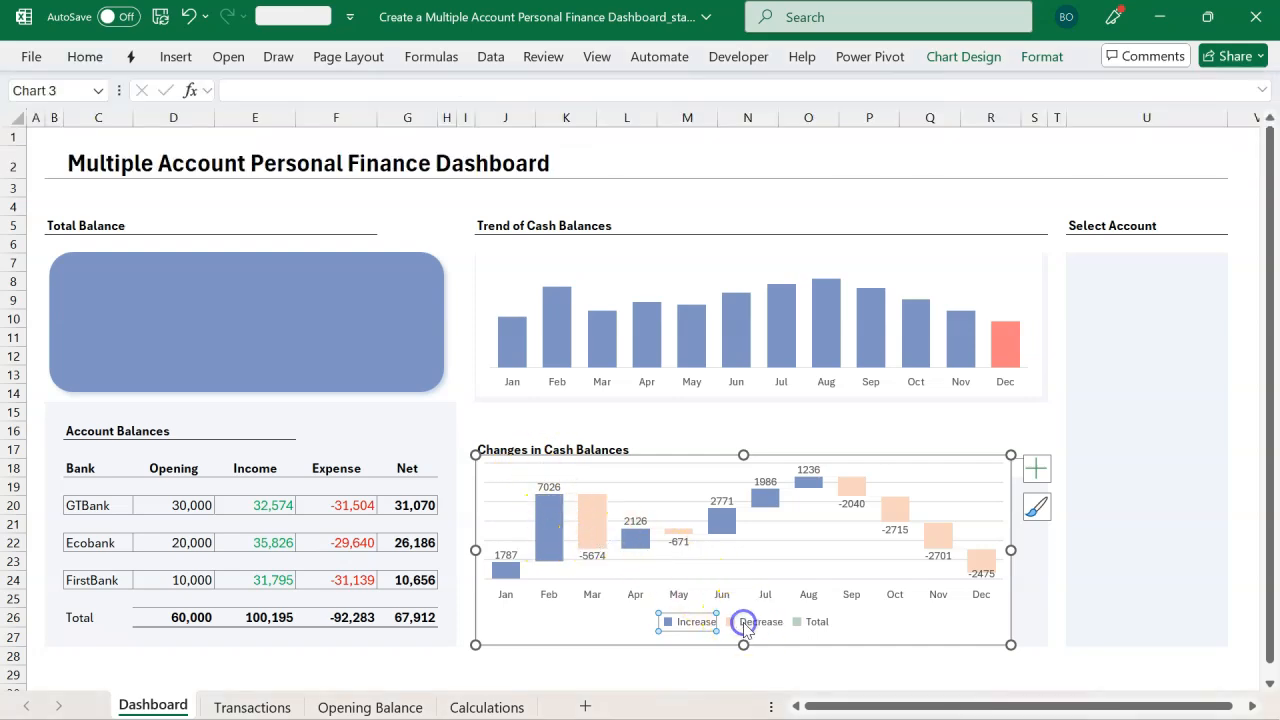
{"action": "double_click", "coordinate": [743, 622]}
{"action": "left_click", "coordinate": [1020, 256]}
{"action": "left_click", "coordinate": [1064, 311]}
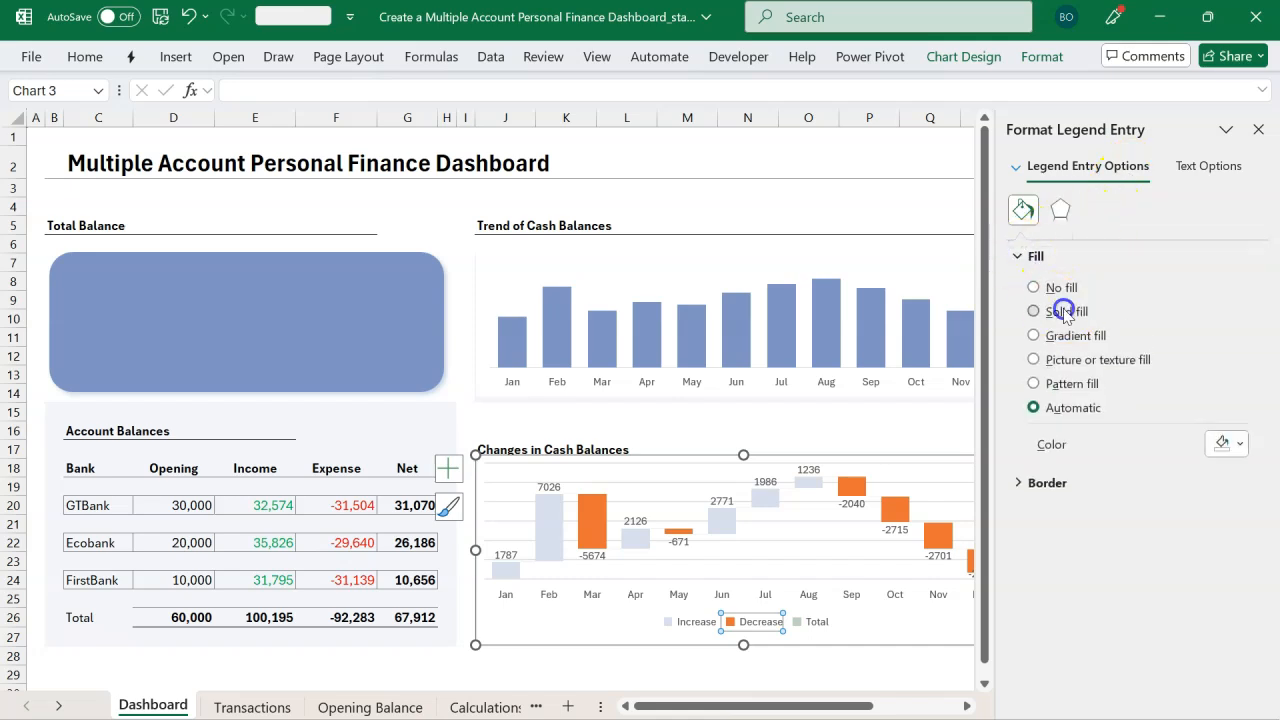
{"action": "left_click", "coordinate": [1236, 444]}
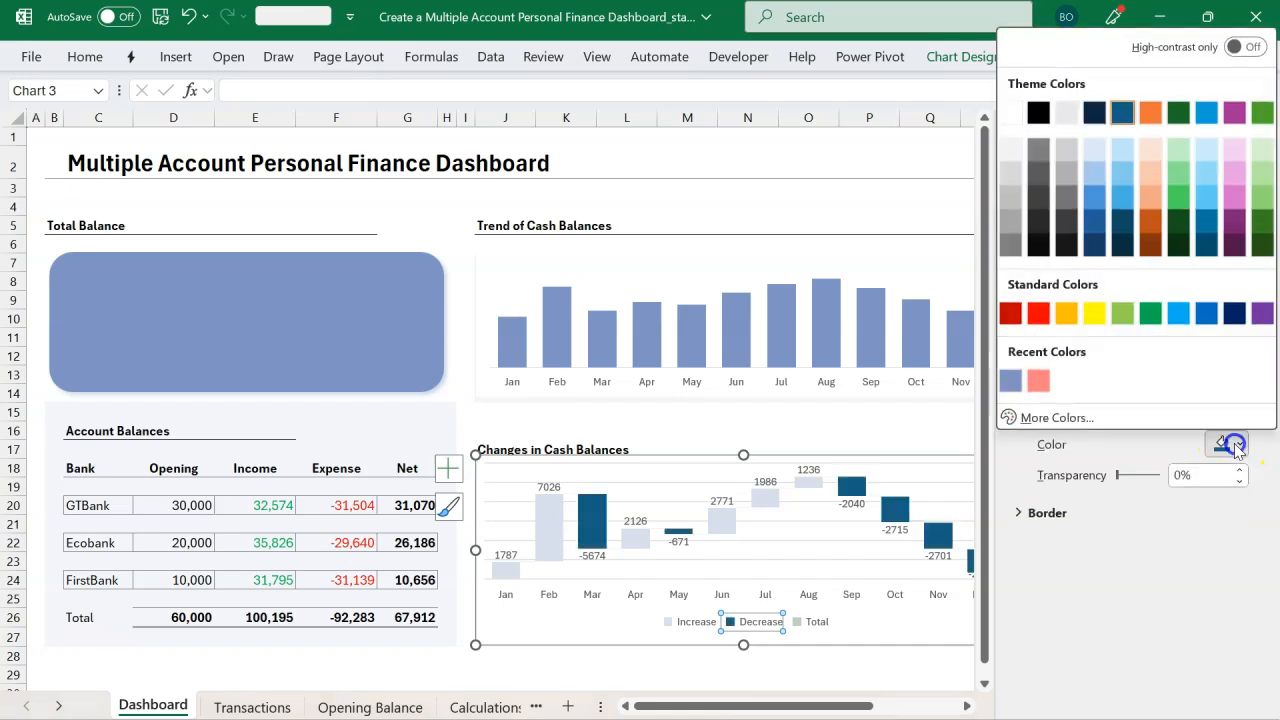
{"action": "left_click", "coordinate": [1040, 381]}
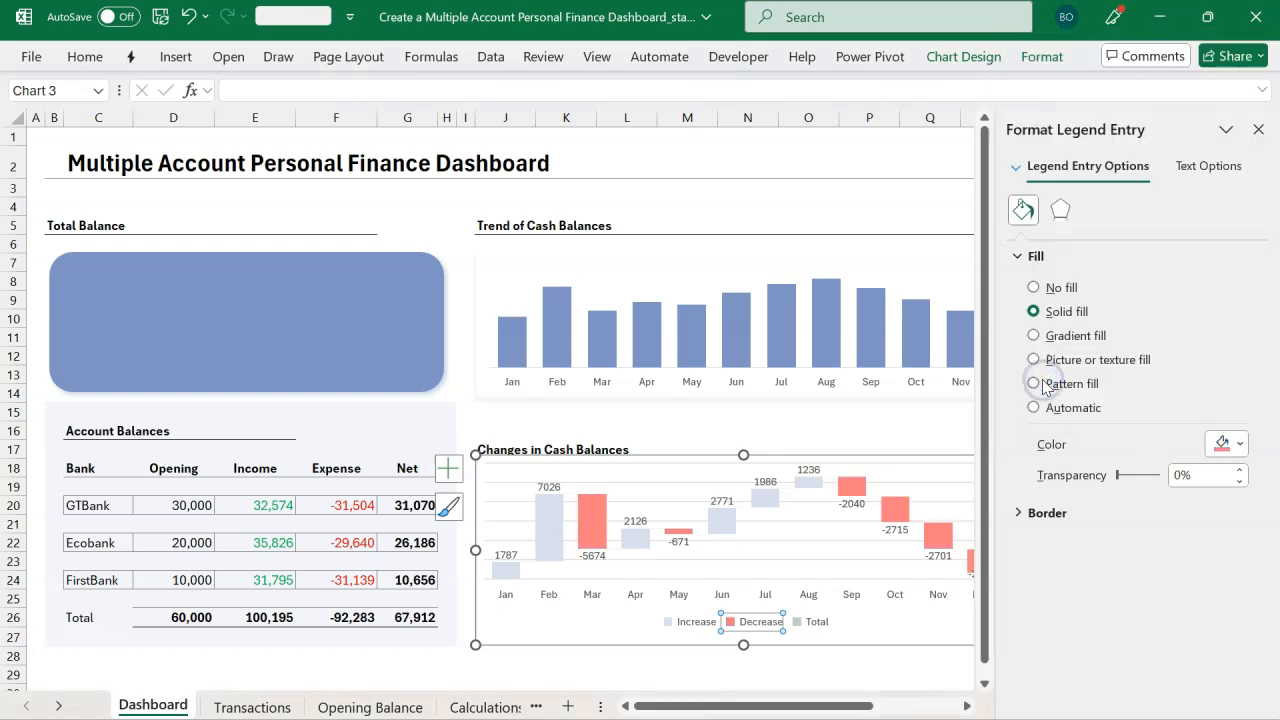
{"action": "left_click", "coordinate": [1258, 130]}
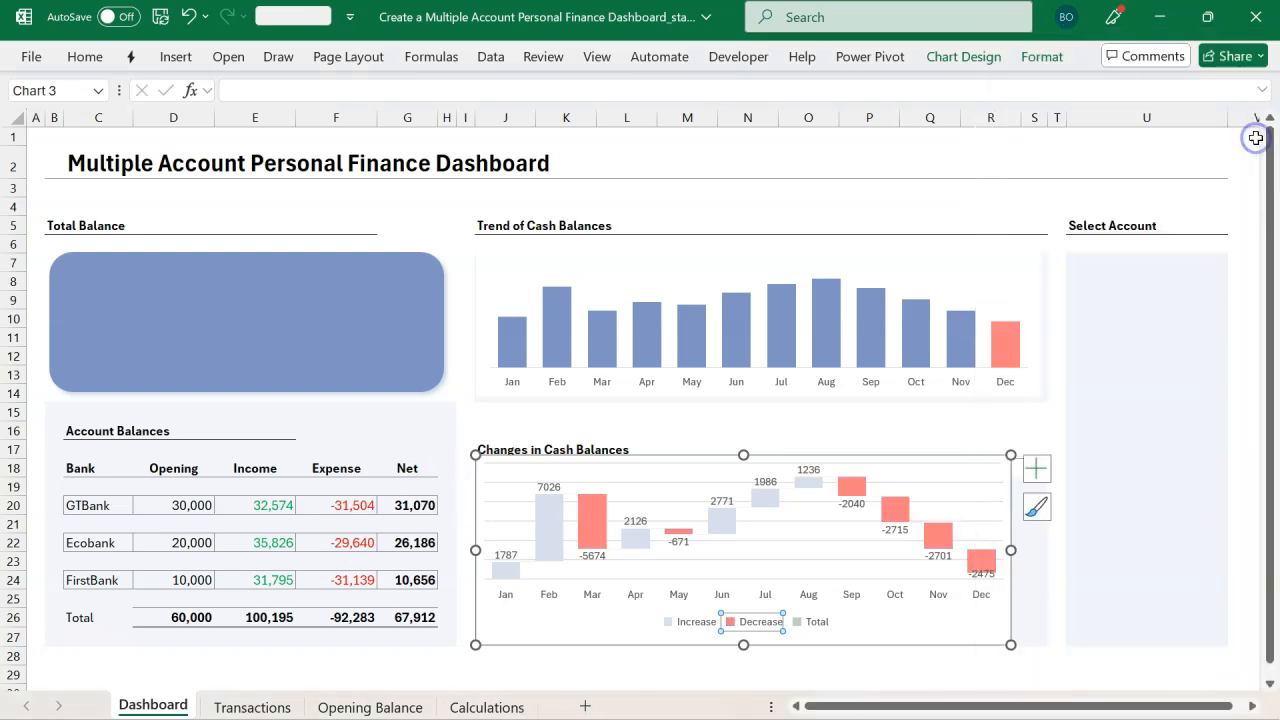
Step: Resize the waterfall chart to fill the Changes in Cash Balances panel
{"action": "left_click", "coordinate": [1035, 415]}
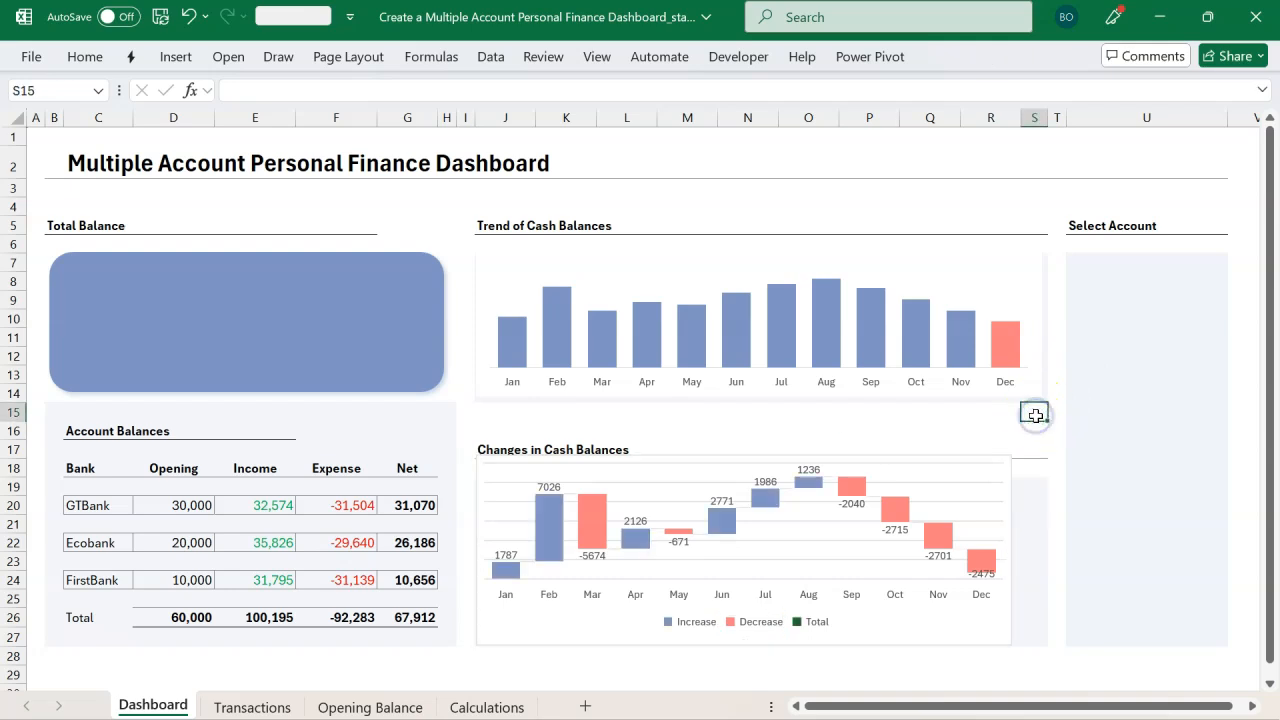
{"action": "left_click", "coordinate": [1010, 549]}
{"action": "left_click_drag", "start_coordinate": [1010, 549], "coordinate": [1042, 549]}
{"action": "left_click_drag", "start_coordinate": [759, 455], "coordinate": [759, 483]}
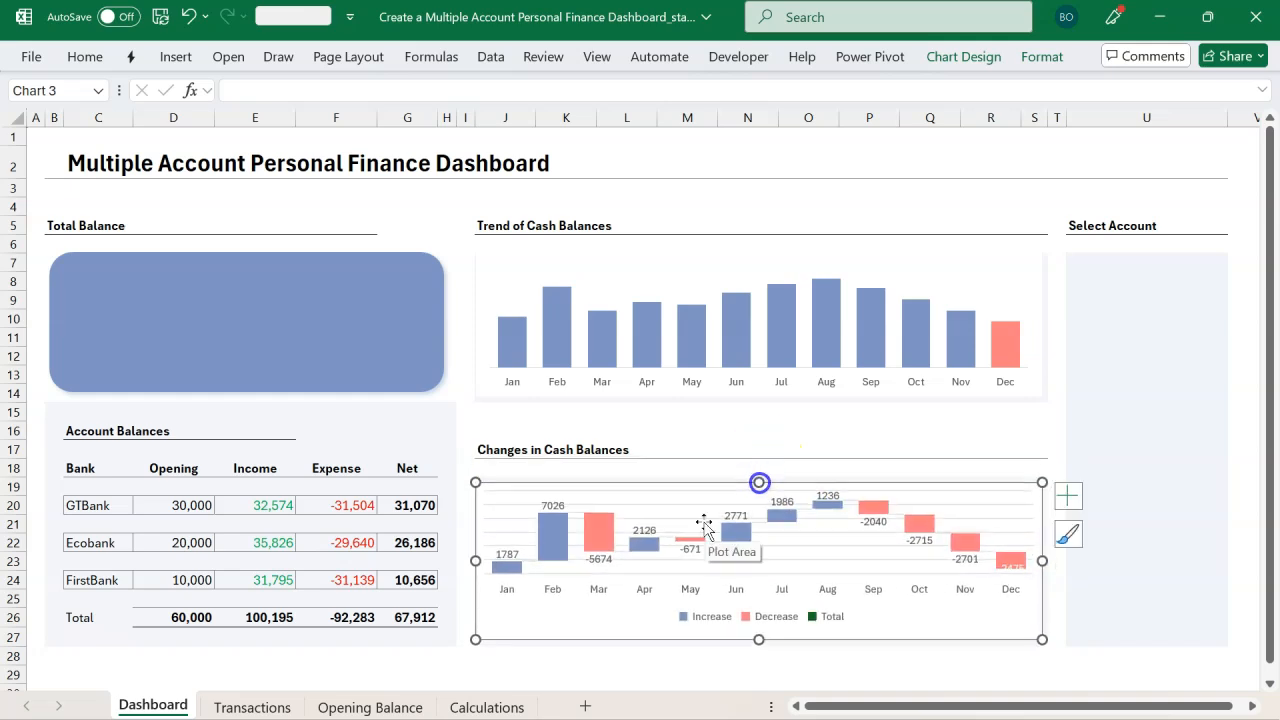
{"action": "left_click", "coordinate": [692, 514]}
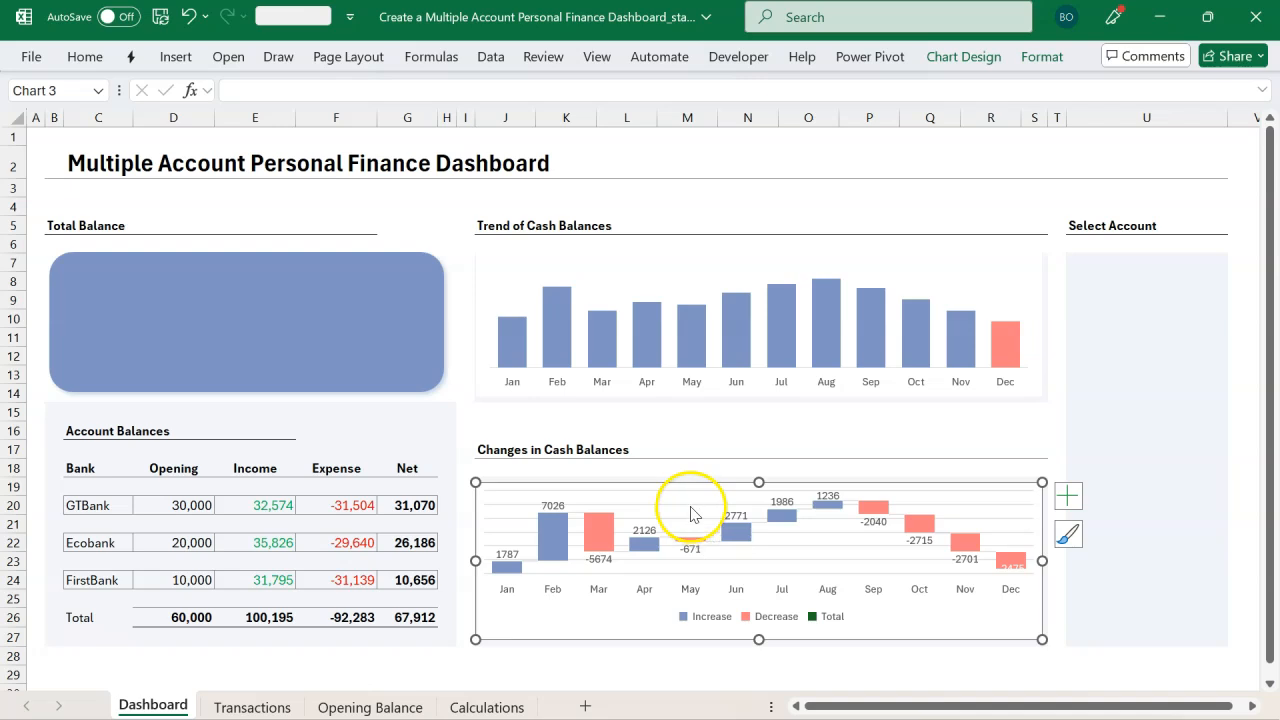
{"action": "left_click", "coordinate": [691, 513]}
{"action": "key", "text": "Escape"}
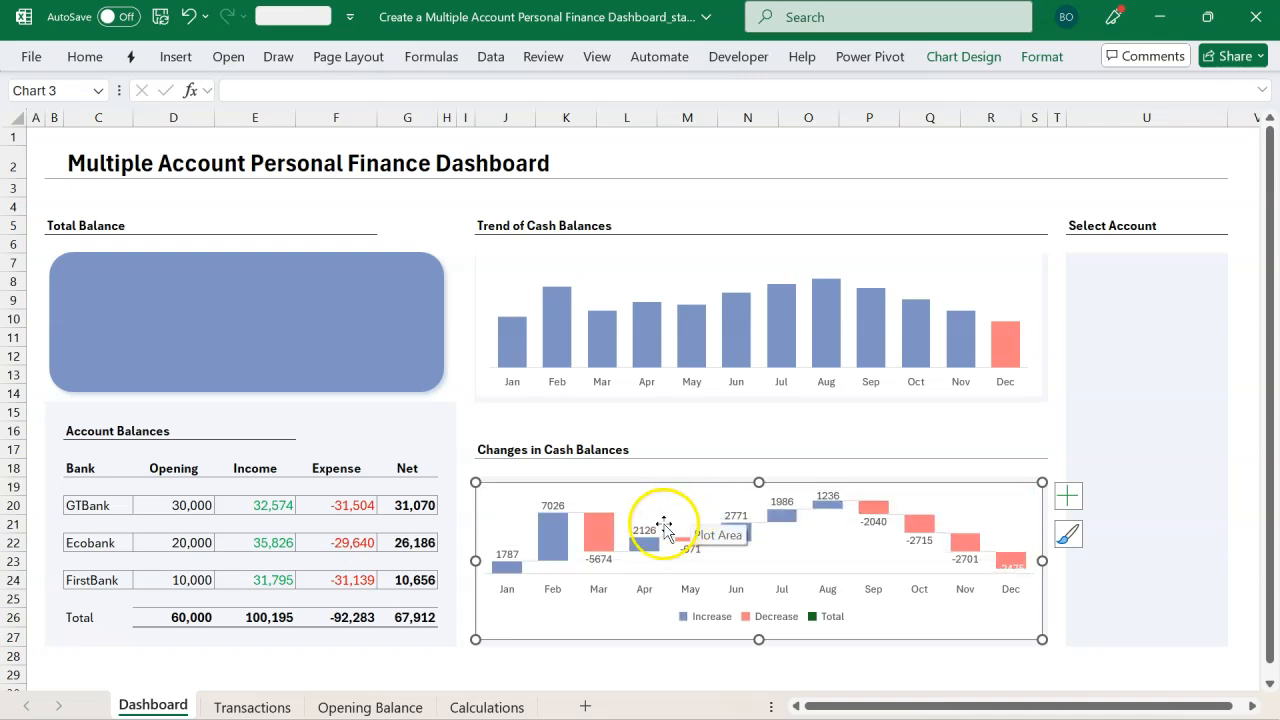
Step: Remove the outline from the waterfall chart area
{"action": "left_click", "coordinate": [1043, 57]}
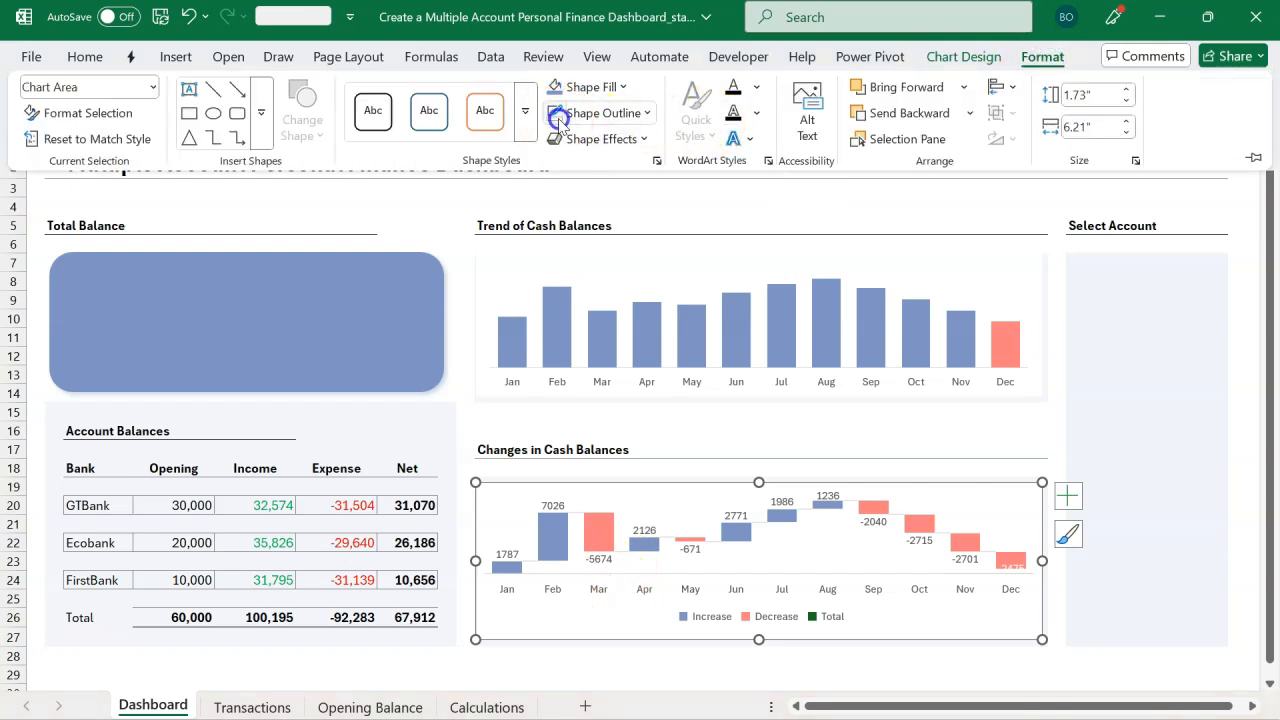
{"action": "left_click", "coordinate": [655, 206]}
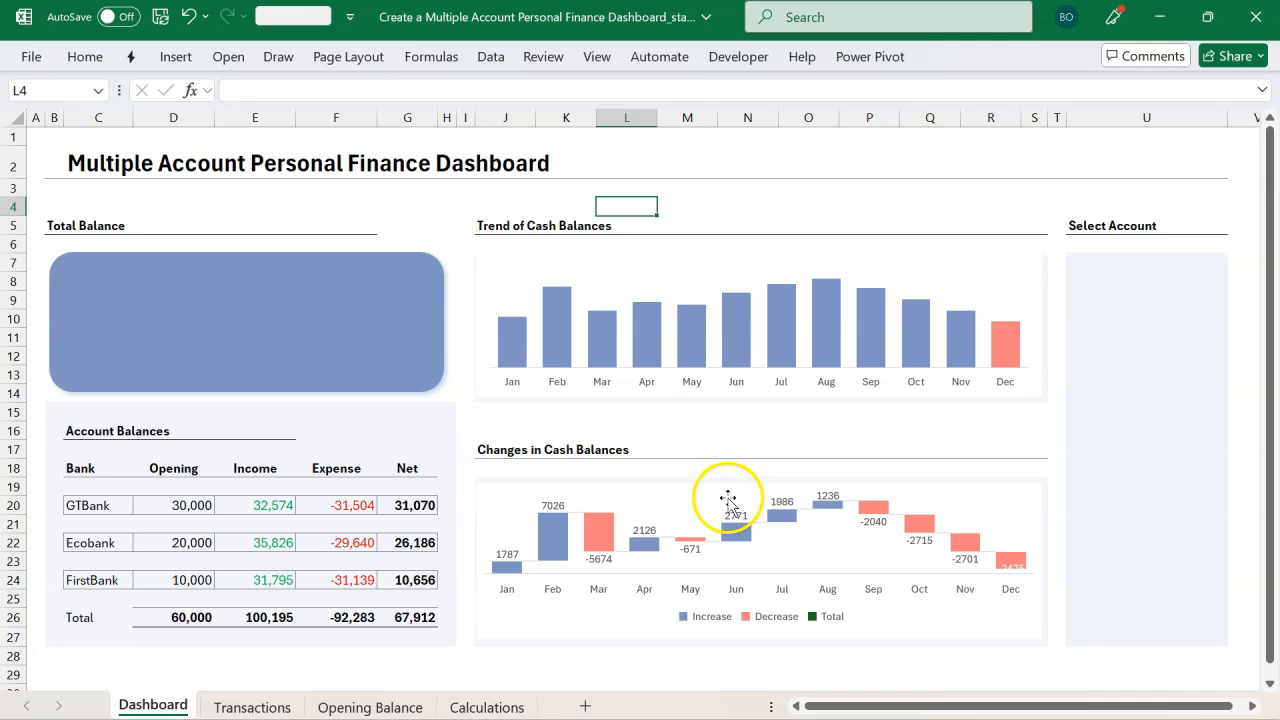
Step: Switch to the Calculations sheet
{"action": "mouse_move", "coordinate": [795, 345]}
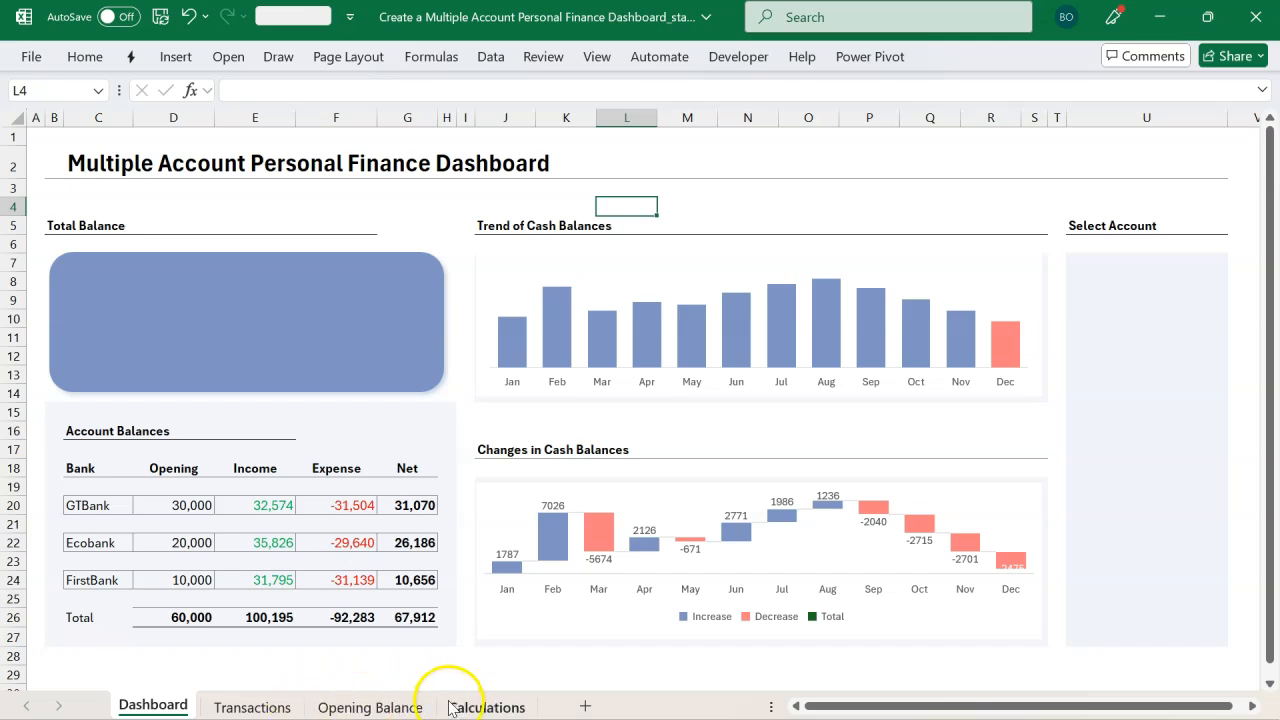
{"action": "left_click", "coordinate": [452, 708]}
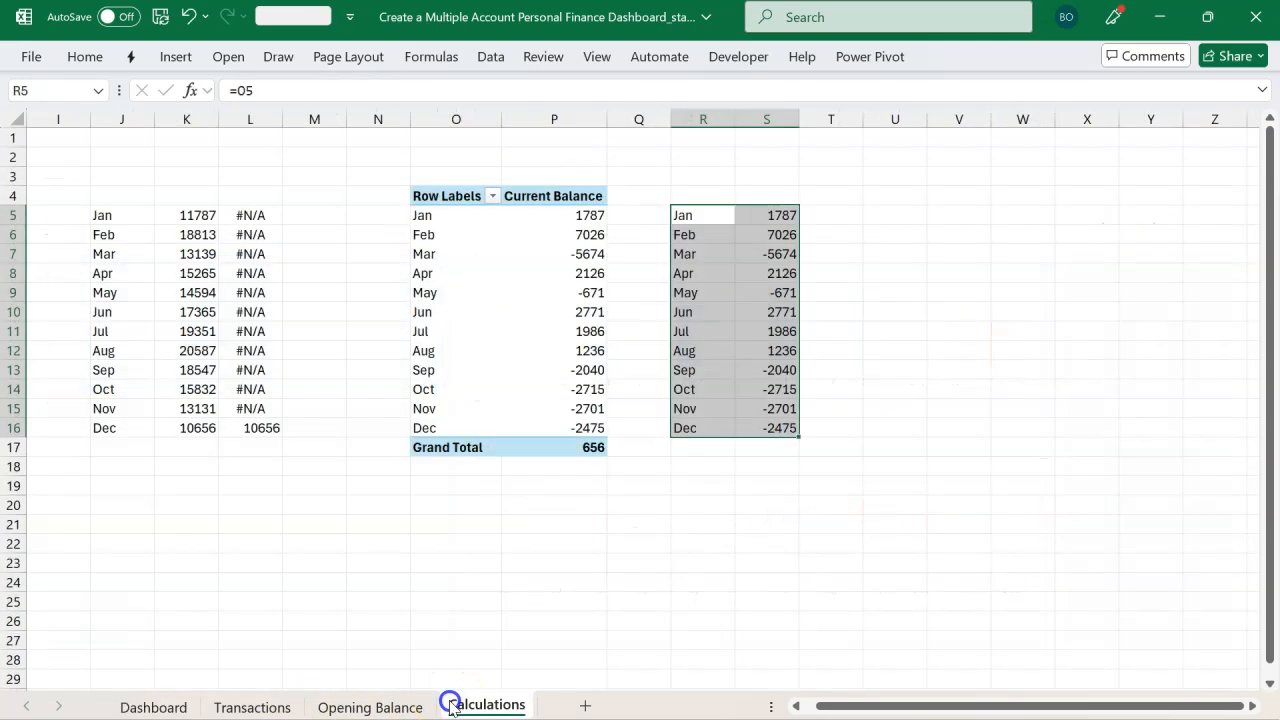
Step: Move the Accounts slicer from the Calculations sheet onto the Dashboard's Select Account panel, pasting without active content, and resize it to fill the panel
{"action": "scroll", "coordinate": [581, 580], "scroll_direction": "left", "scroll_amount": 5}
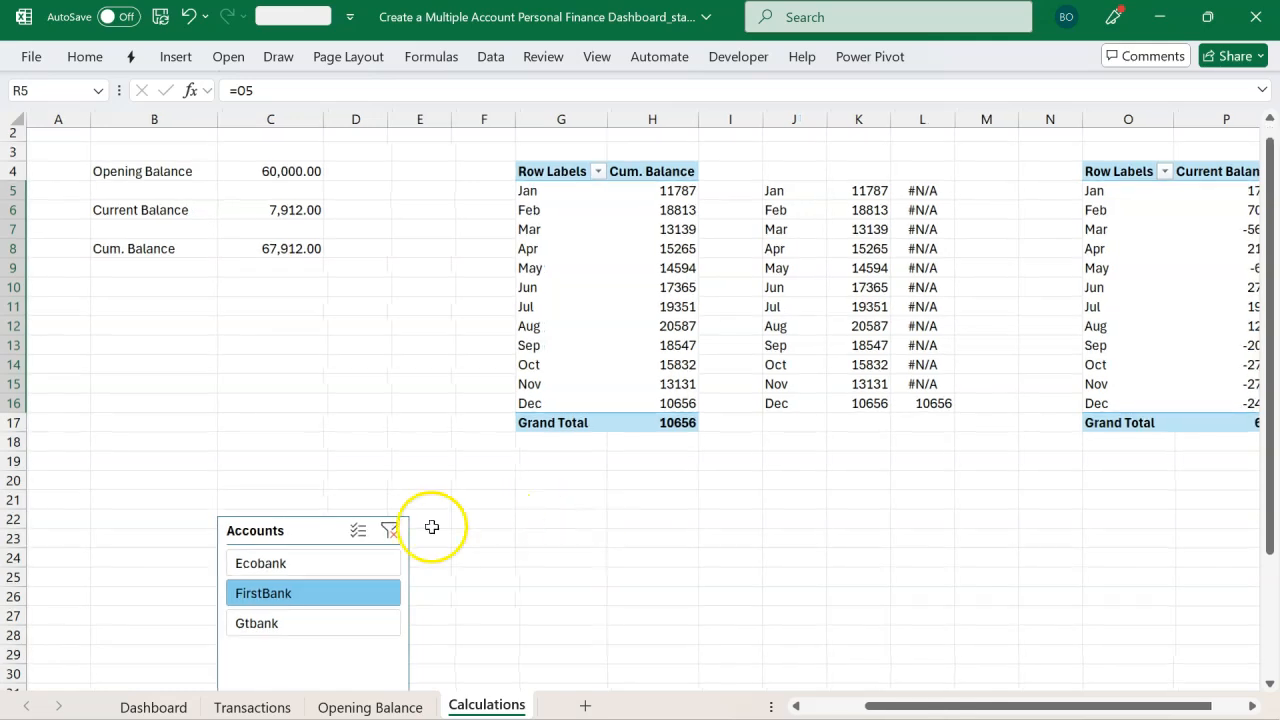
{"action": "left_click", "coordinate": [317, 528]}
{"action": "key", "text": "Delete"}
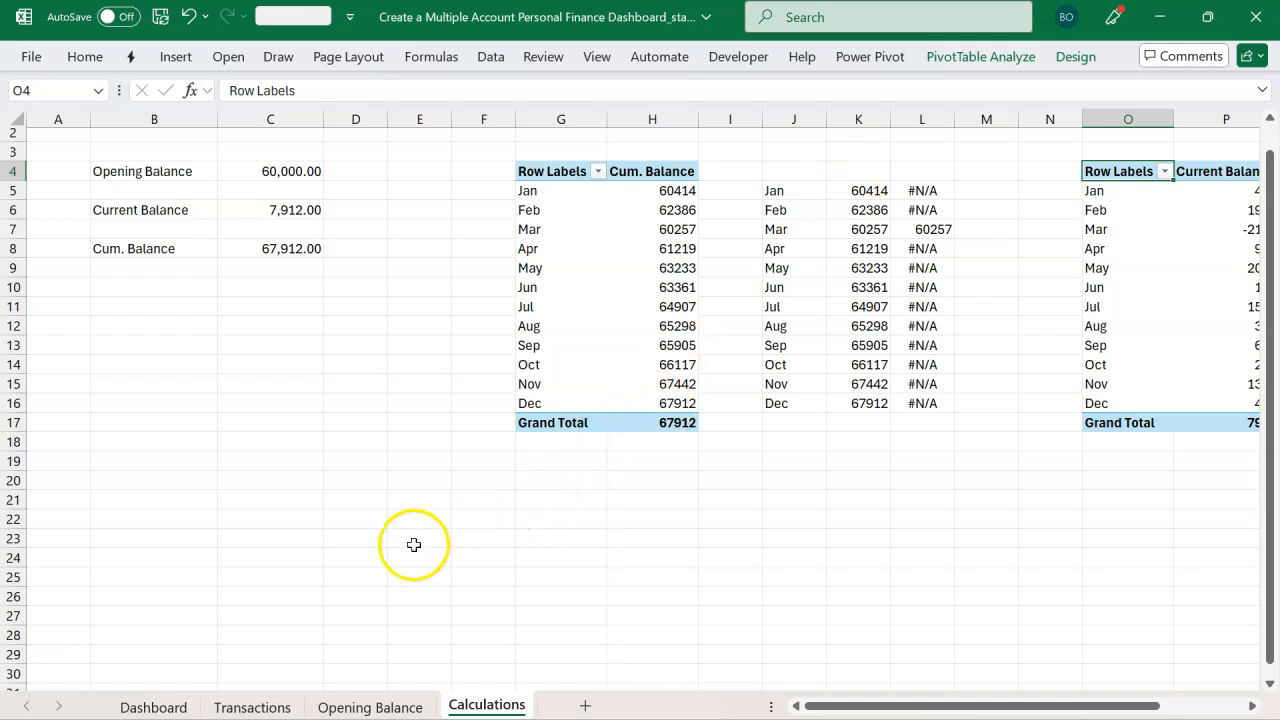
{"action": "left_click", "coordinate": [153, 706]}
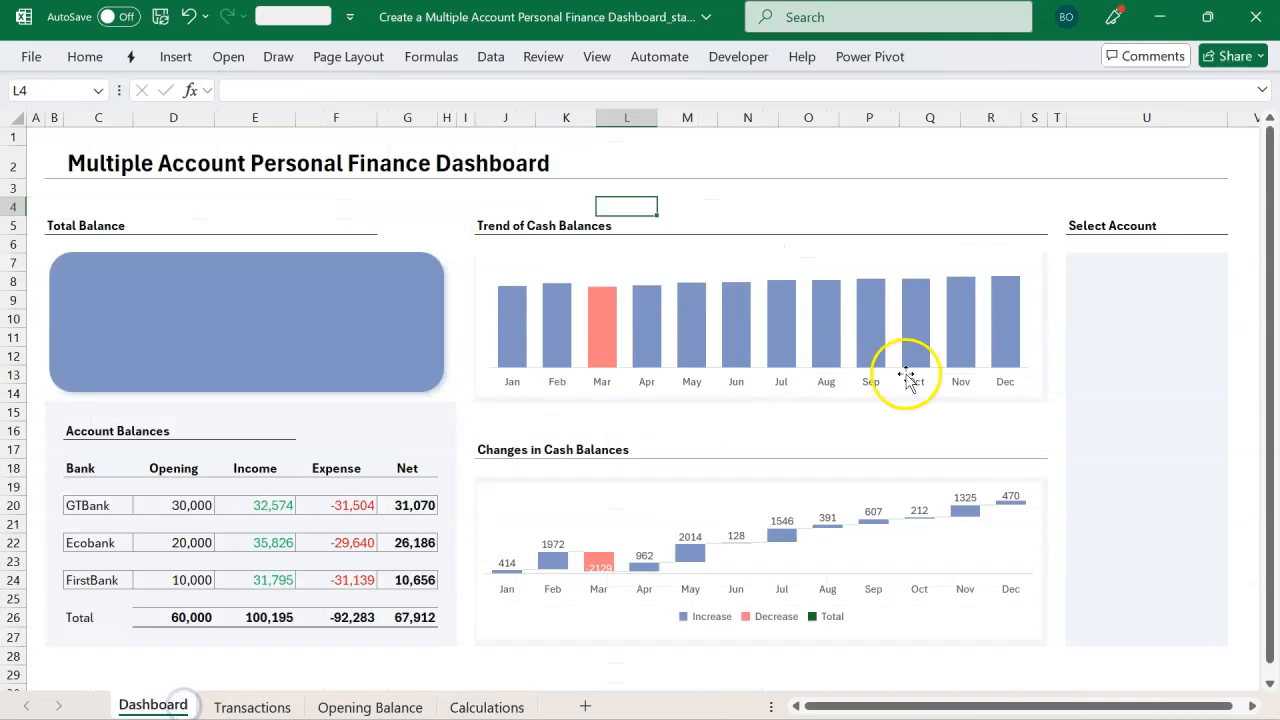
{"action": "left_click", "coordinate": [1078, 266]}
{"action": "key", "text": "ctrl+v"}
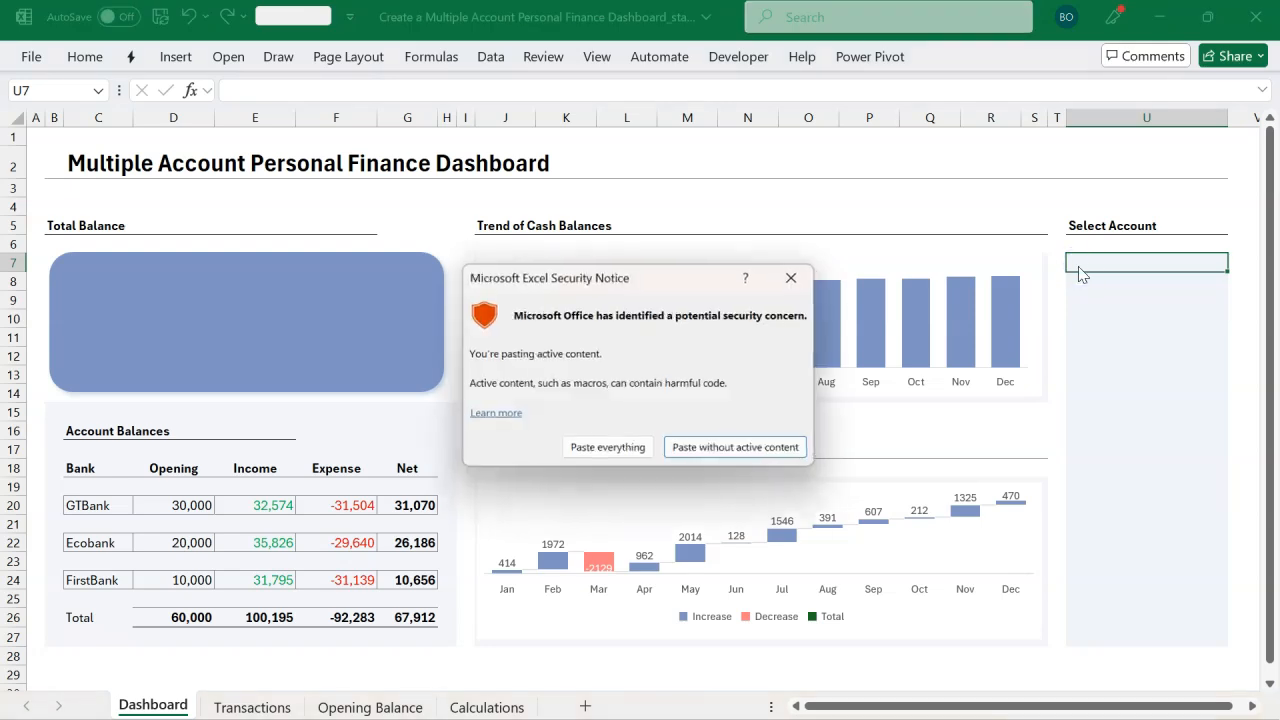
{"action": "left_click", "coordinate": [641, 452]}
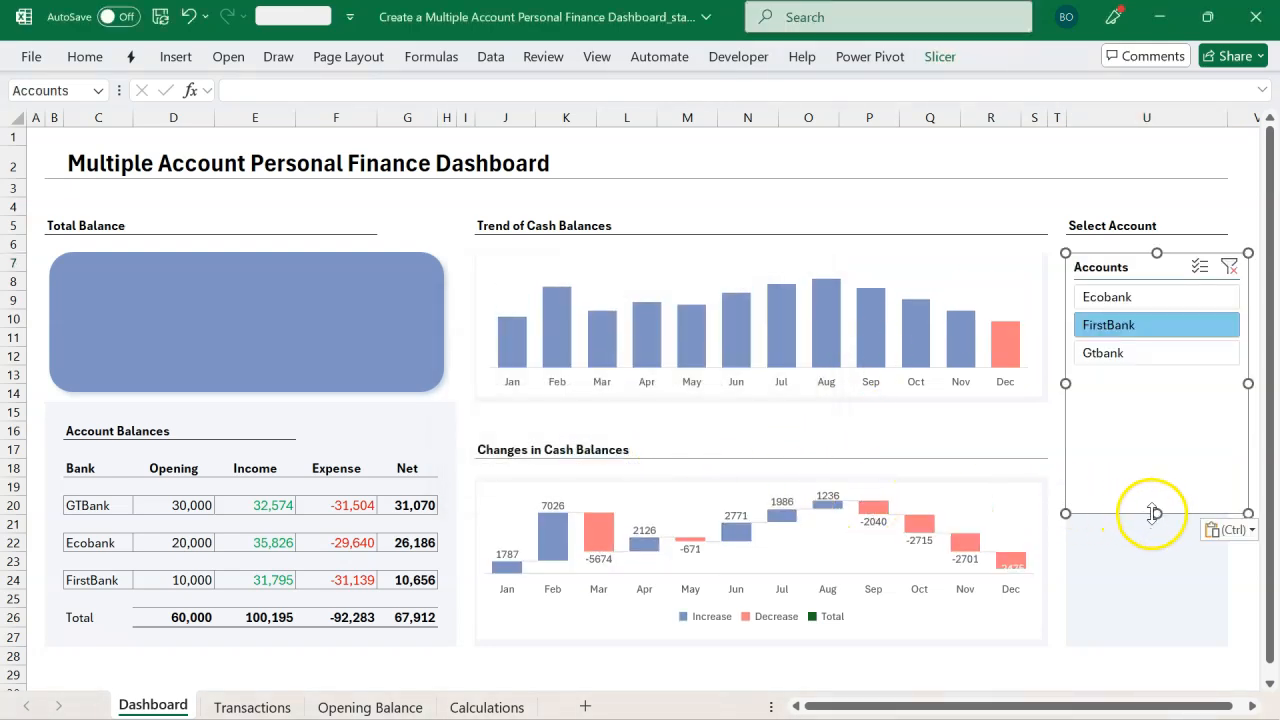
{"action": "left_click_drag", "start_coordinate": [1155, 514], "coordinate": [1157, 637]}
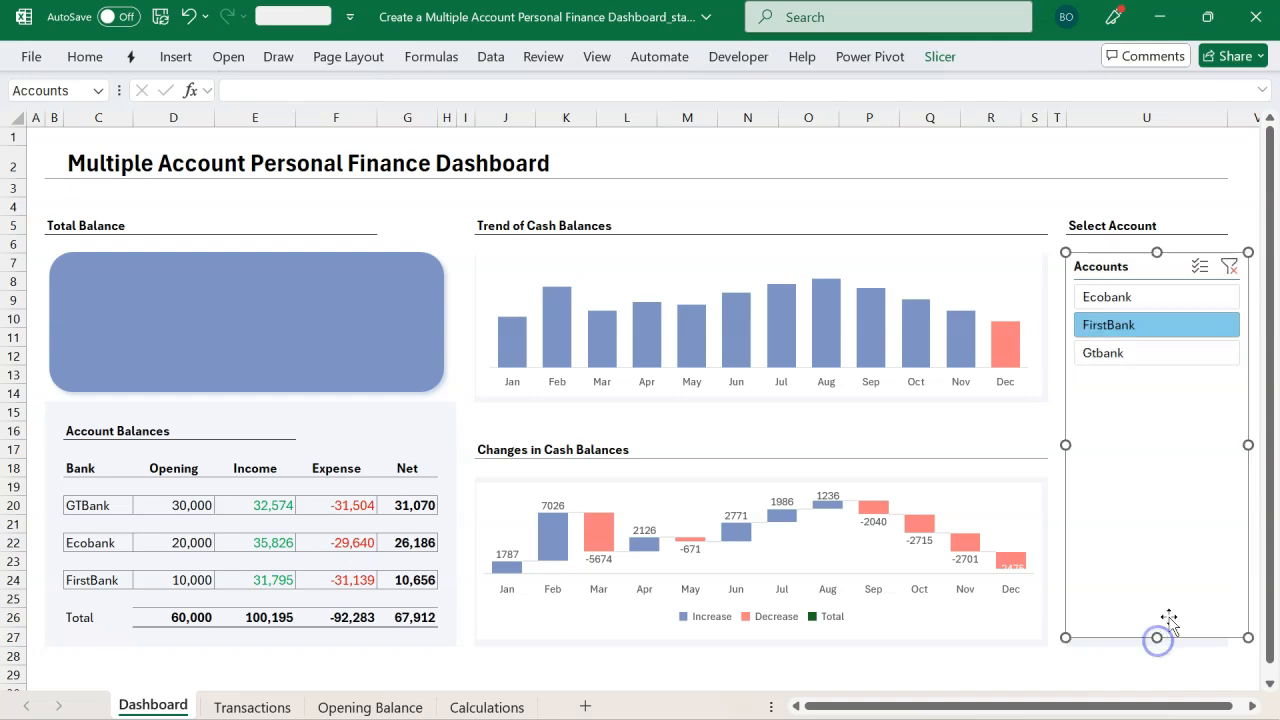
{"action": "left_click_drag", "start_coordinate": [1247, 446], "coordinate": [1223, 450]}
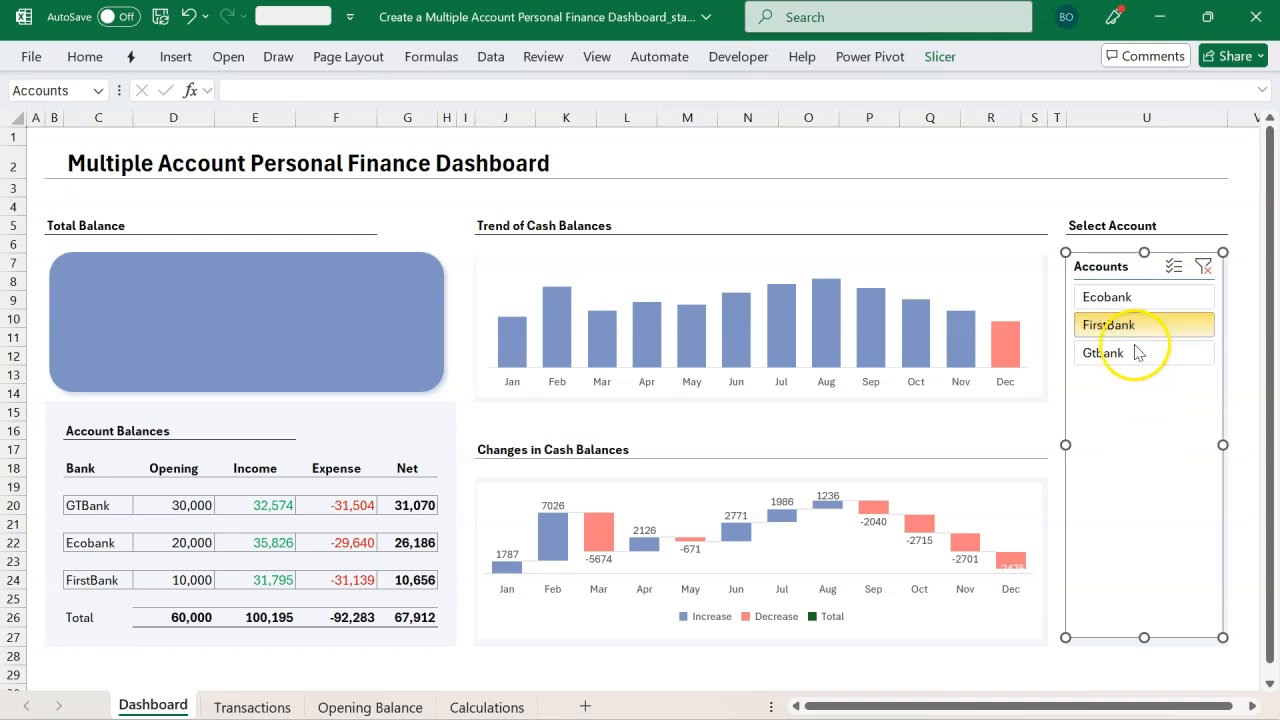
Step: Test the slicer by selecting each account in turn and checking both charts update
{"action": "left_click", "coordinate": [1127, 296]}
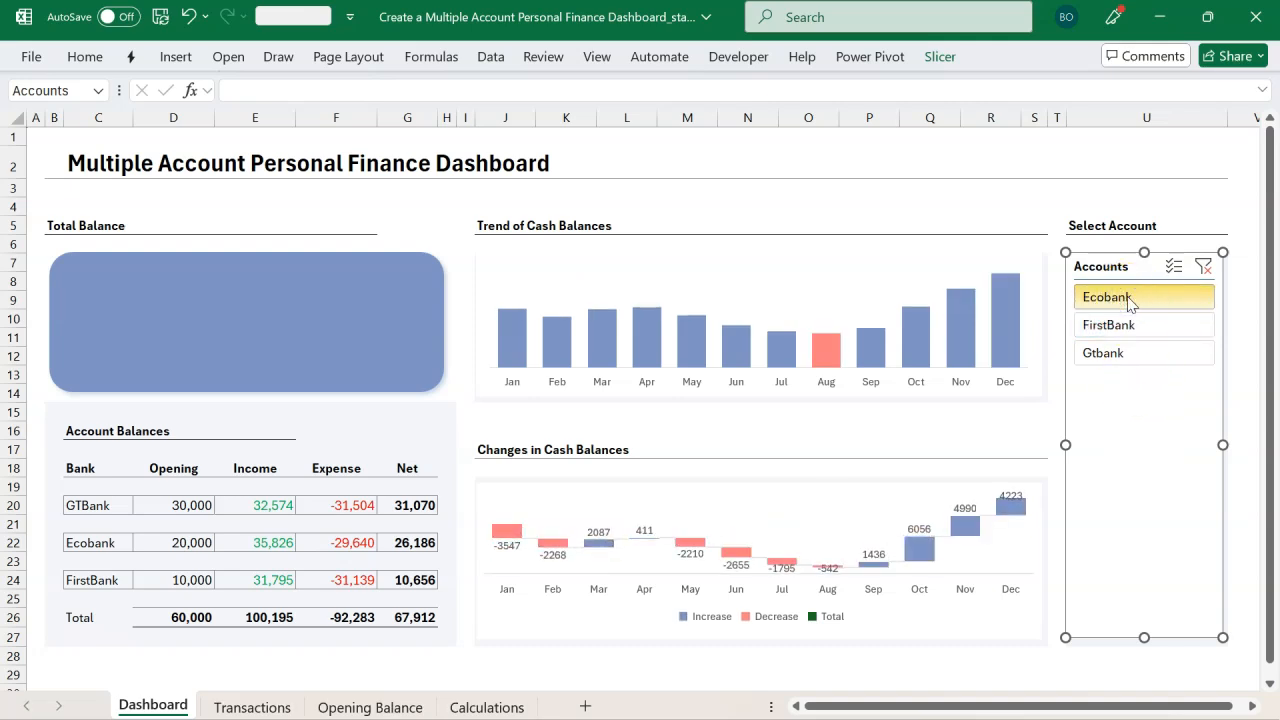
{"action": "left_click", "coordinate": [1129, 325]}
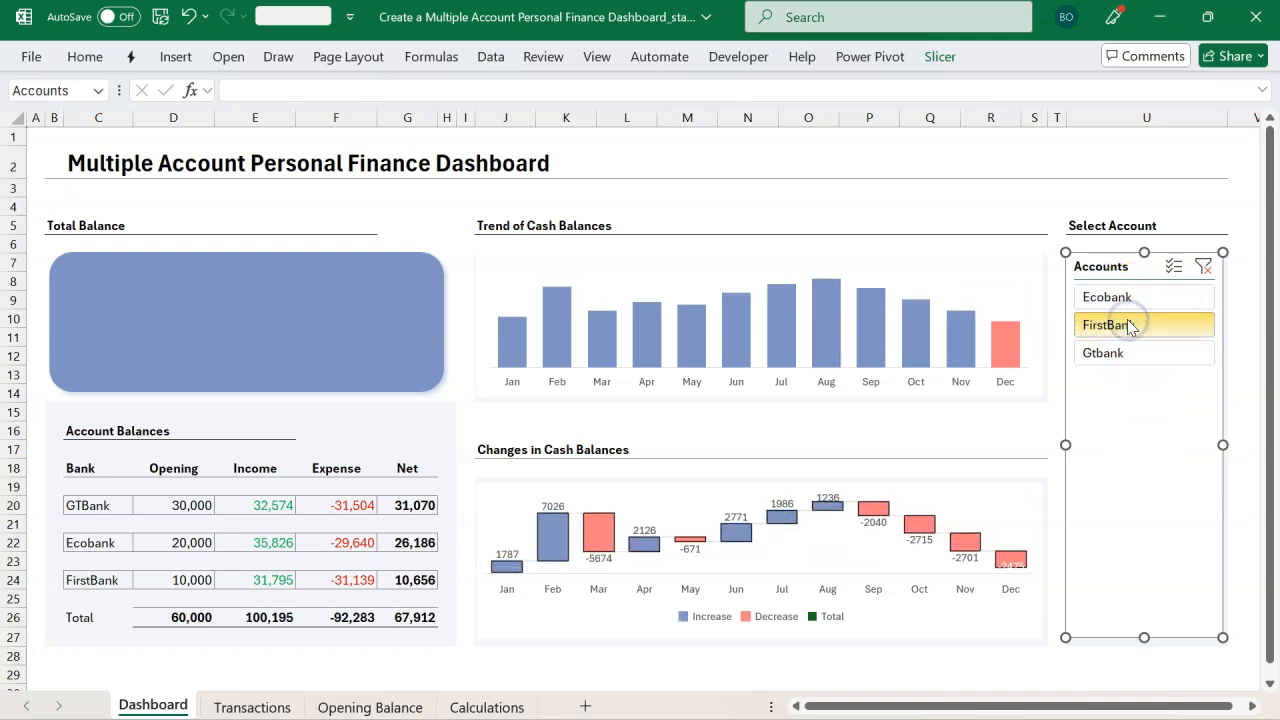
{"action": "left_click", "coordinate": [1129, 296]}
{"action": "left_click", "coordinate": [1129, 324]}
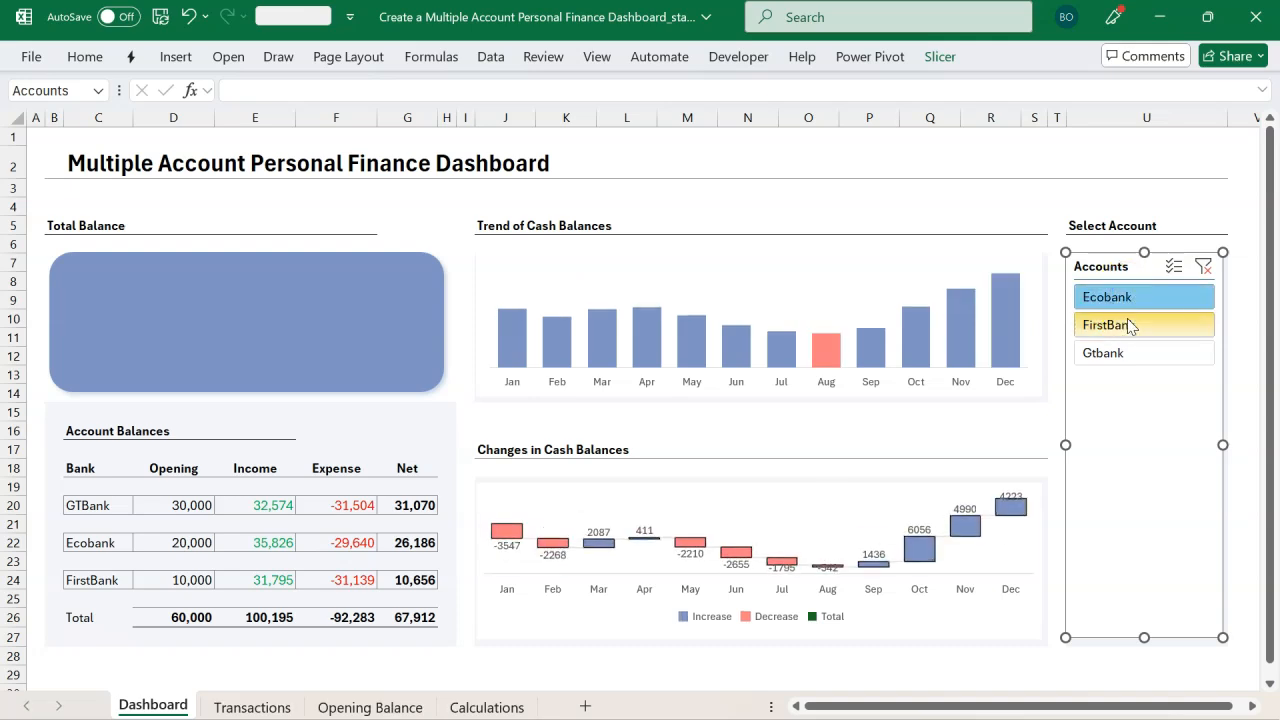
{"action": "left_click", "coordinate": [1128, 352]}
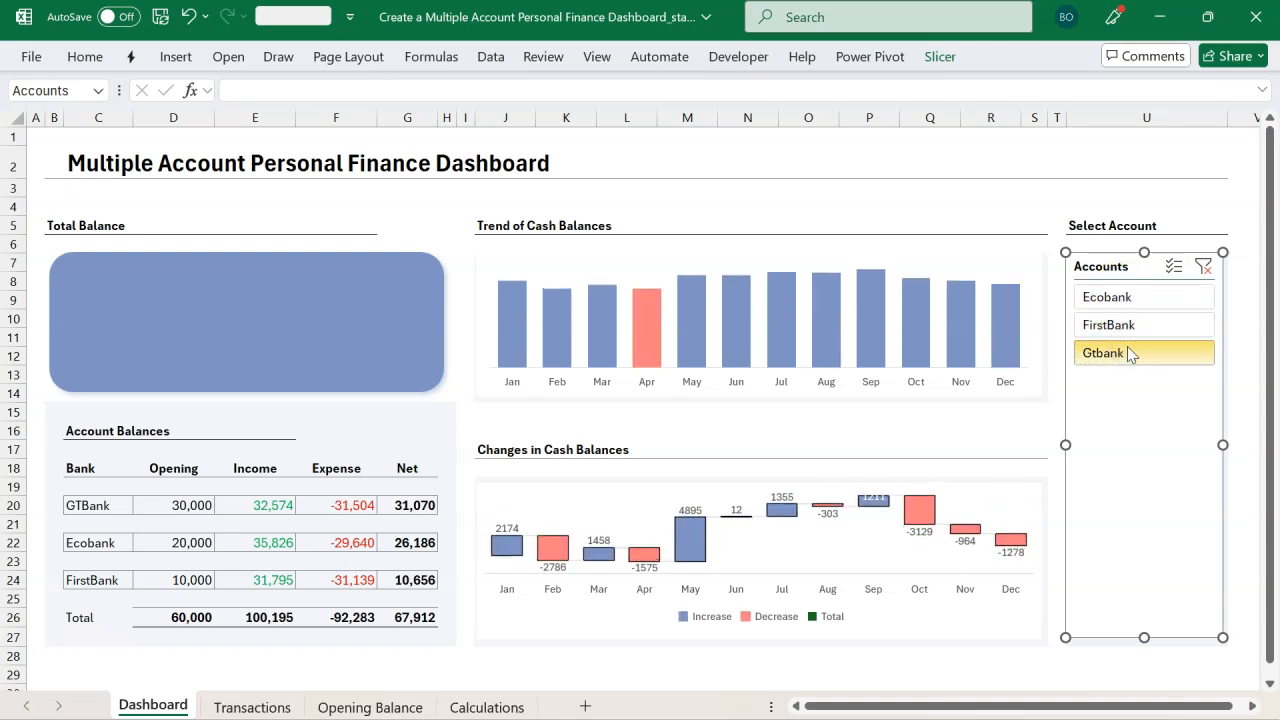
Step: Add data labels to the Trend of Cash Balances chart and delete the second series' #N/A labels
{"action": "left_click", "coordinate": [838, 252]}
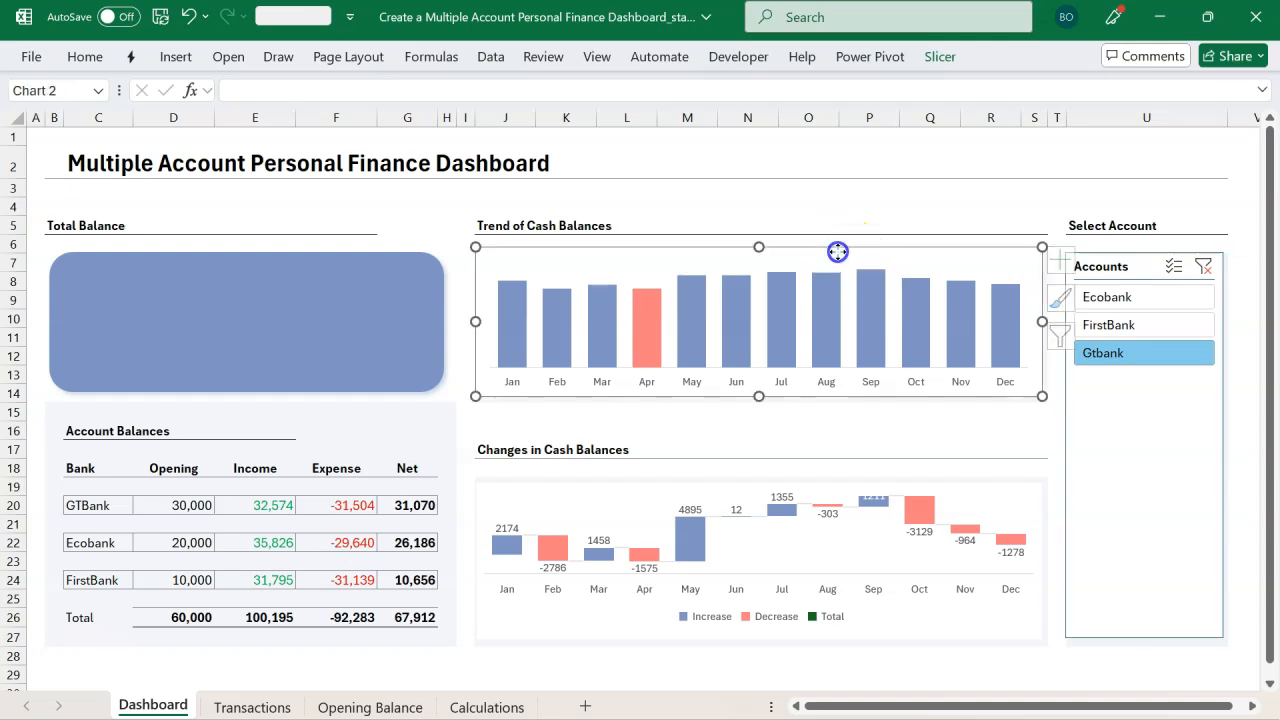
{"action": "left_click", "coordinate": [1064, 266]}
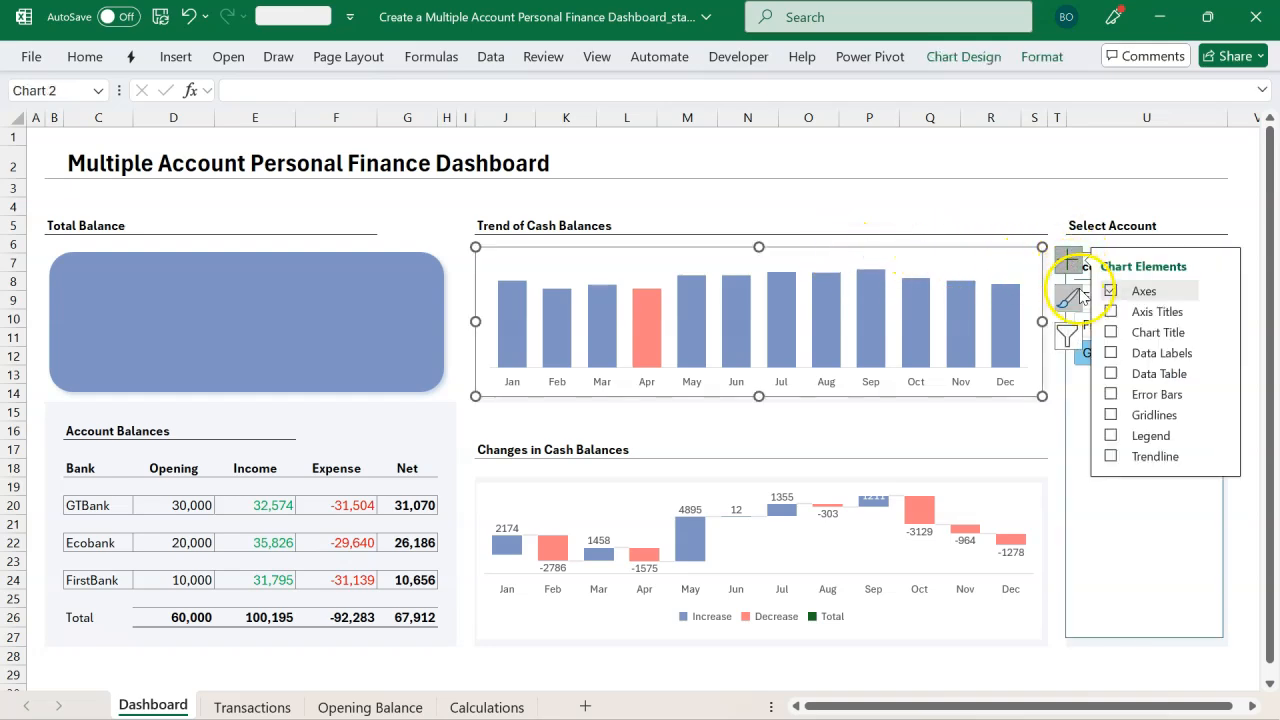
{"action": "left_click", "coordinate": [1111, 353]}
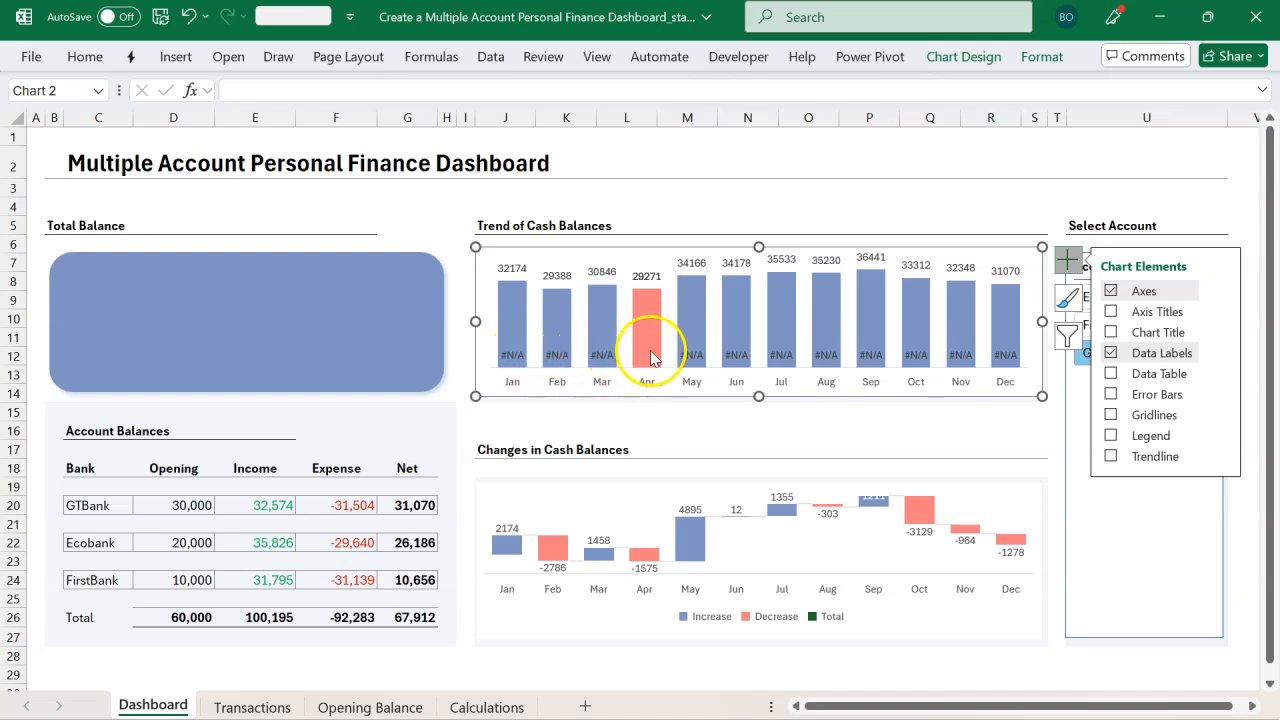
{"action": "left_click", "coordinate": [785, 358]}
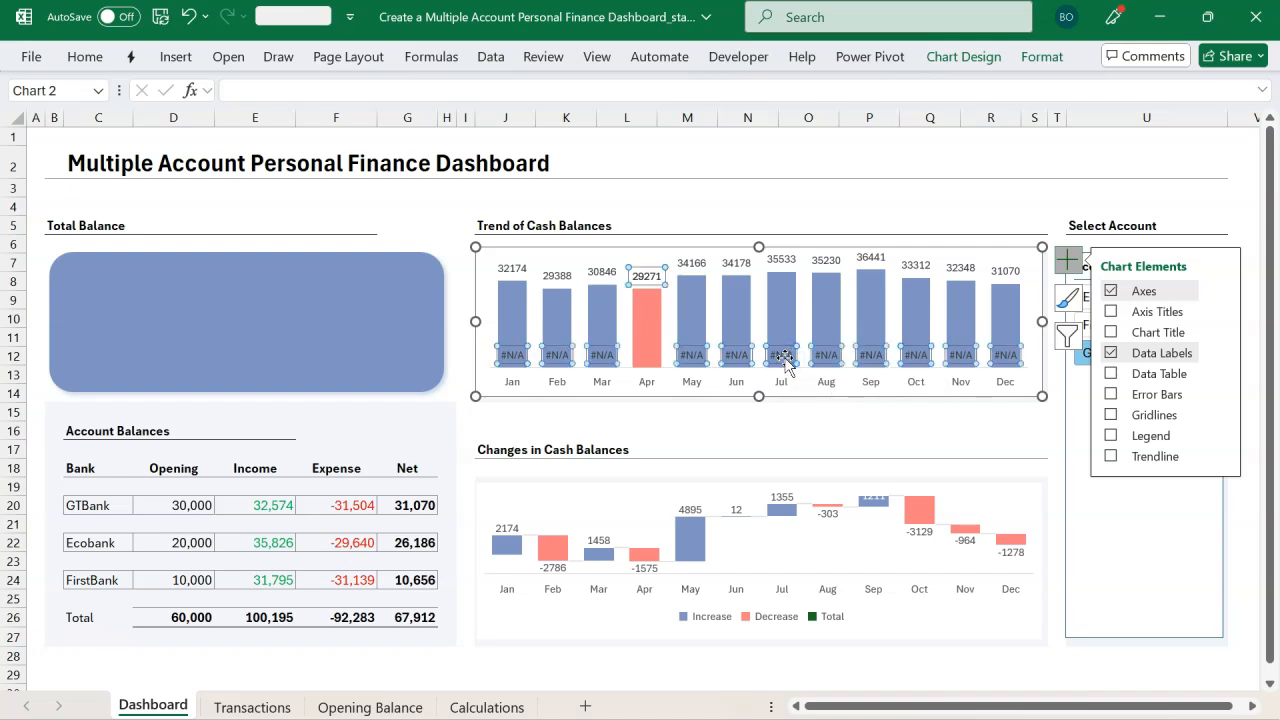
{"action": "key", "text": "Delete"}
Step: Format the trend chart's balance labels as Number with 0 decimal places and a thousands separator
{"action": "left_click", "coordinate": [646, 276]}
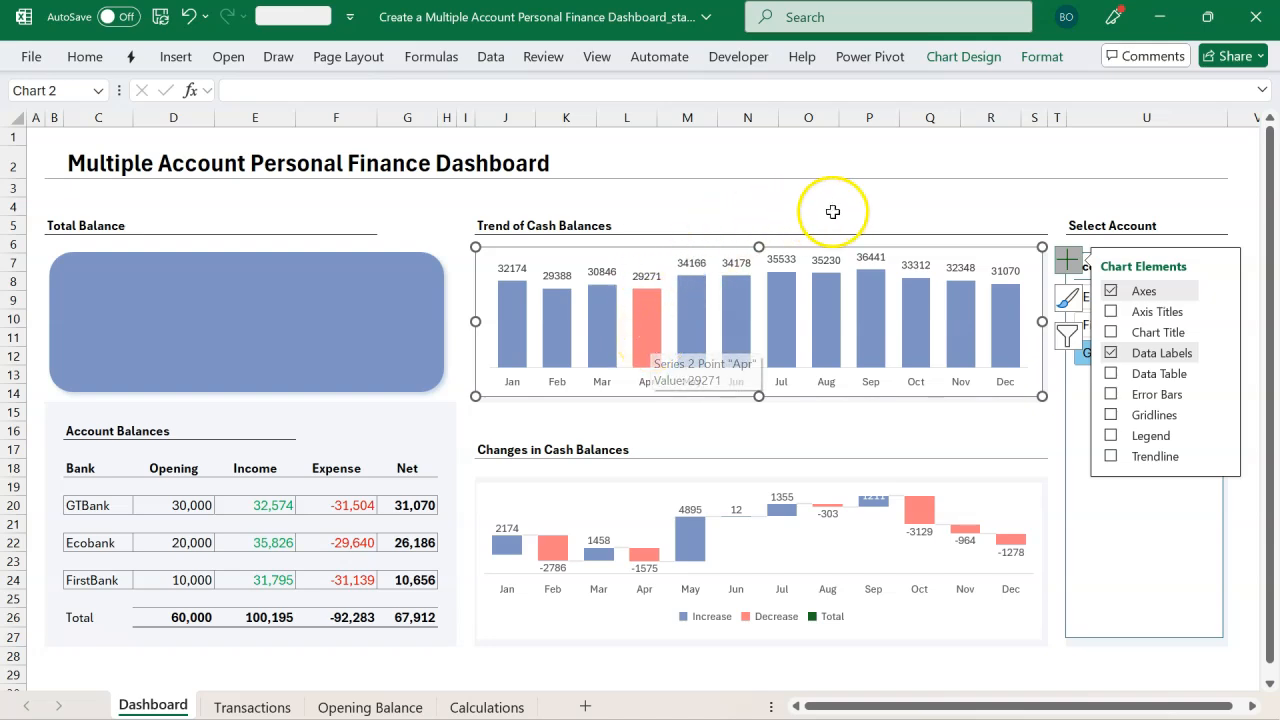
{"action": "left_click", "coordinate": [602, 272]}
{"action": "double_click", "coordinate": [602, 272]}
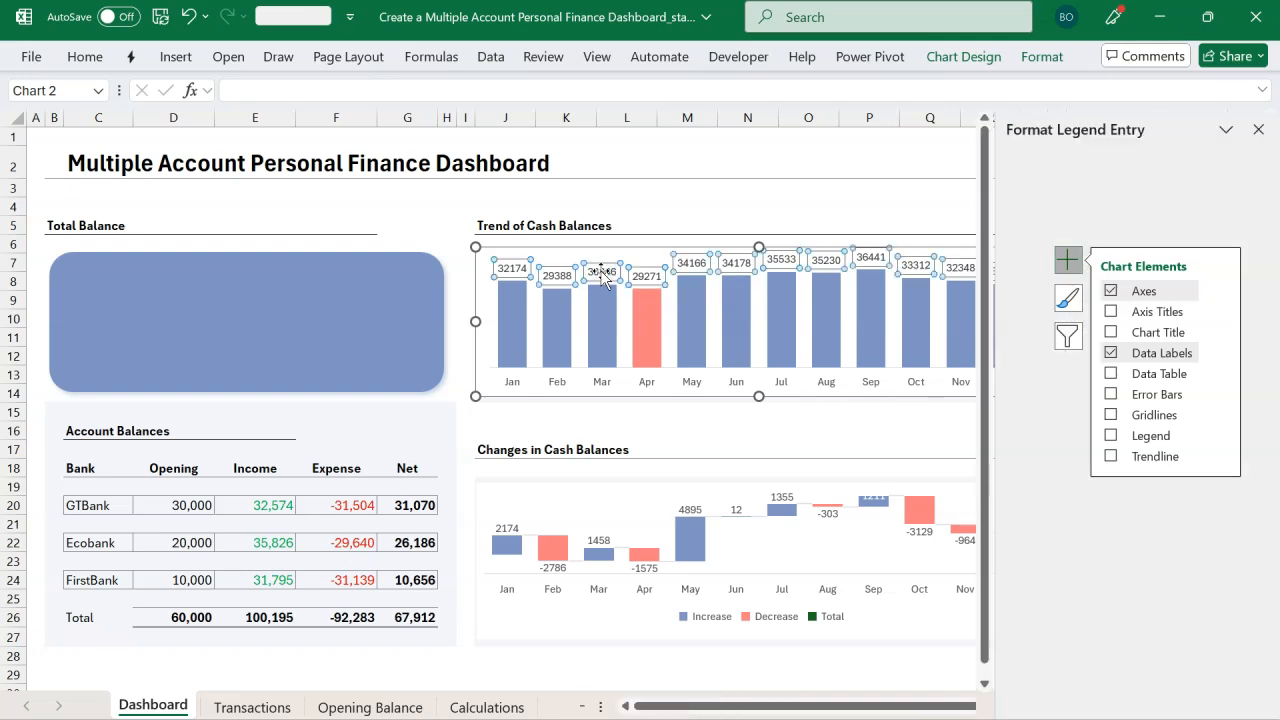
{"action": "left_click", "coordinate": [1024, 262]}
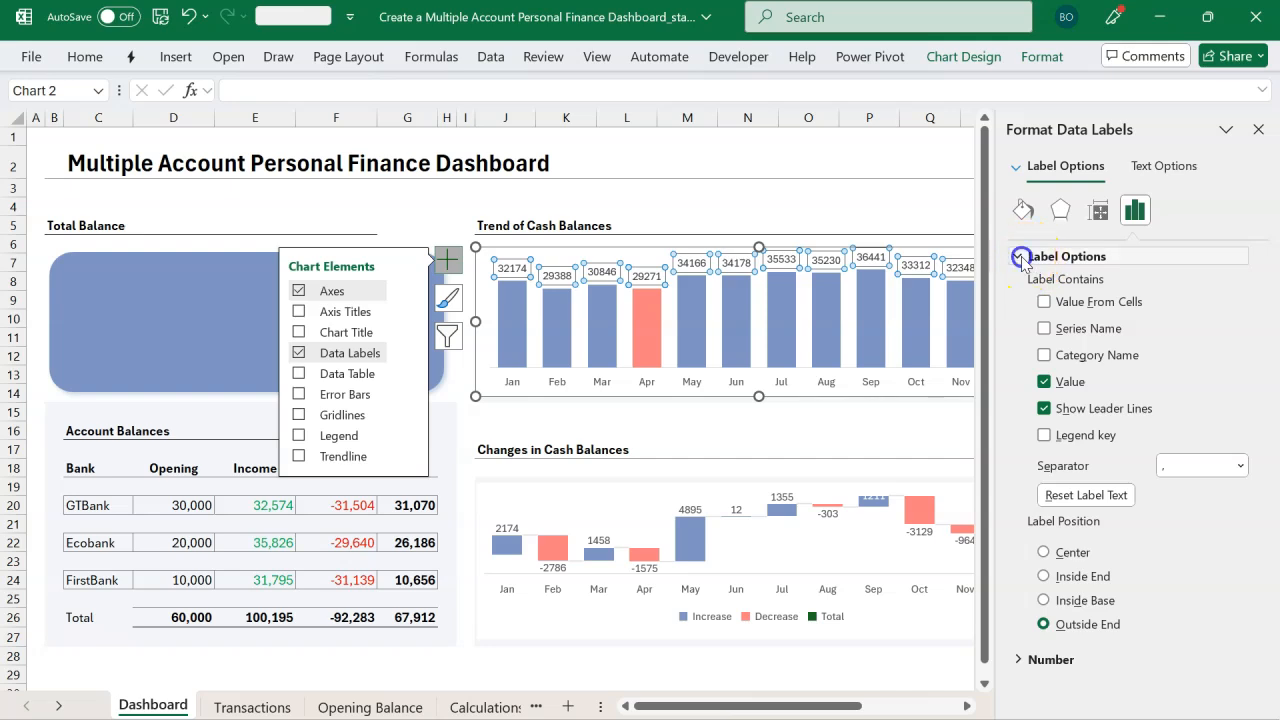
{"action": "left_click", "coordinate": [1017, 281]}
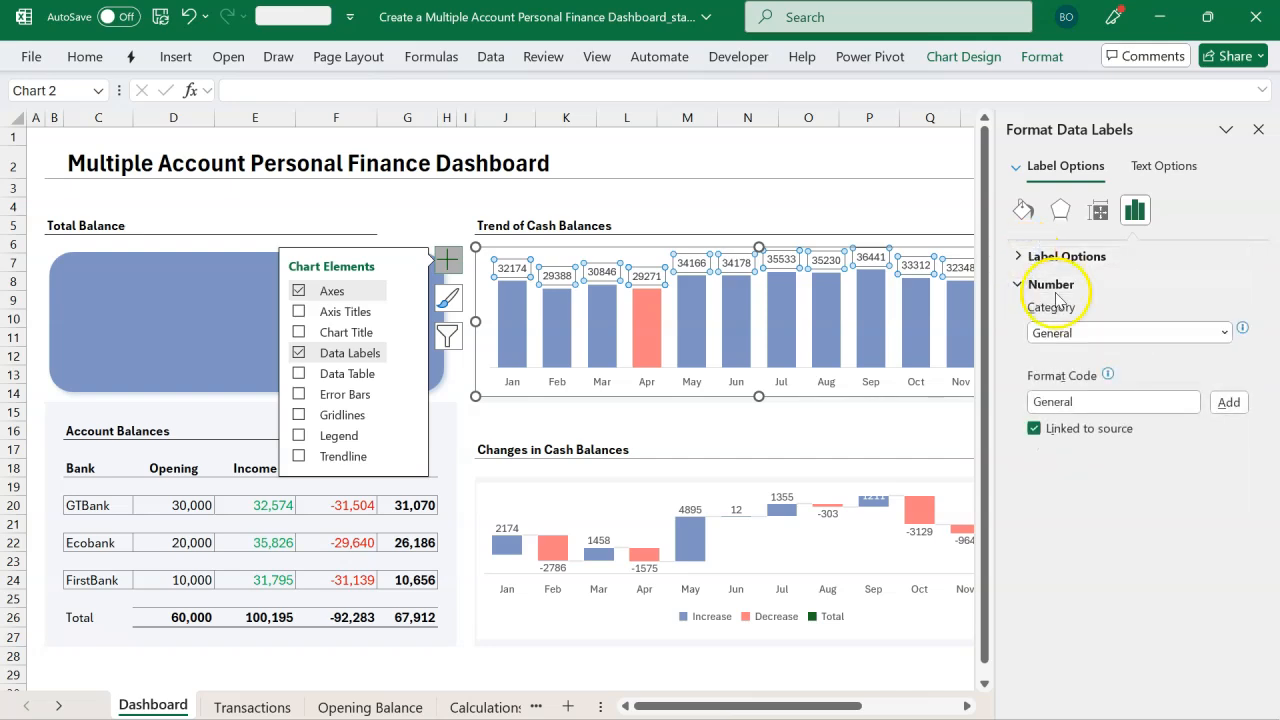
{"action": "left_click", "coordinate": [1224, 332]}
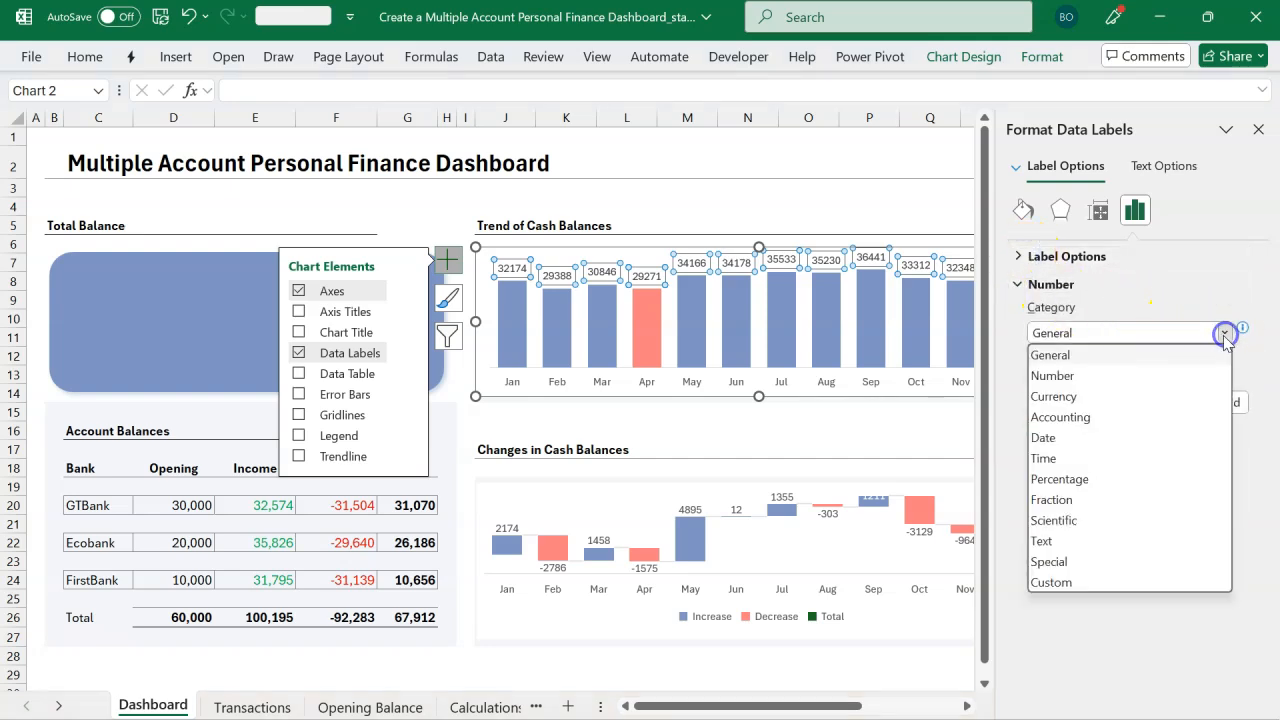
{"action": "left_click", "coordinate": [1128, 376]}
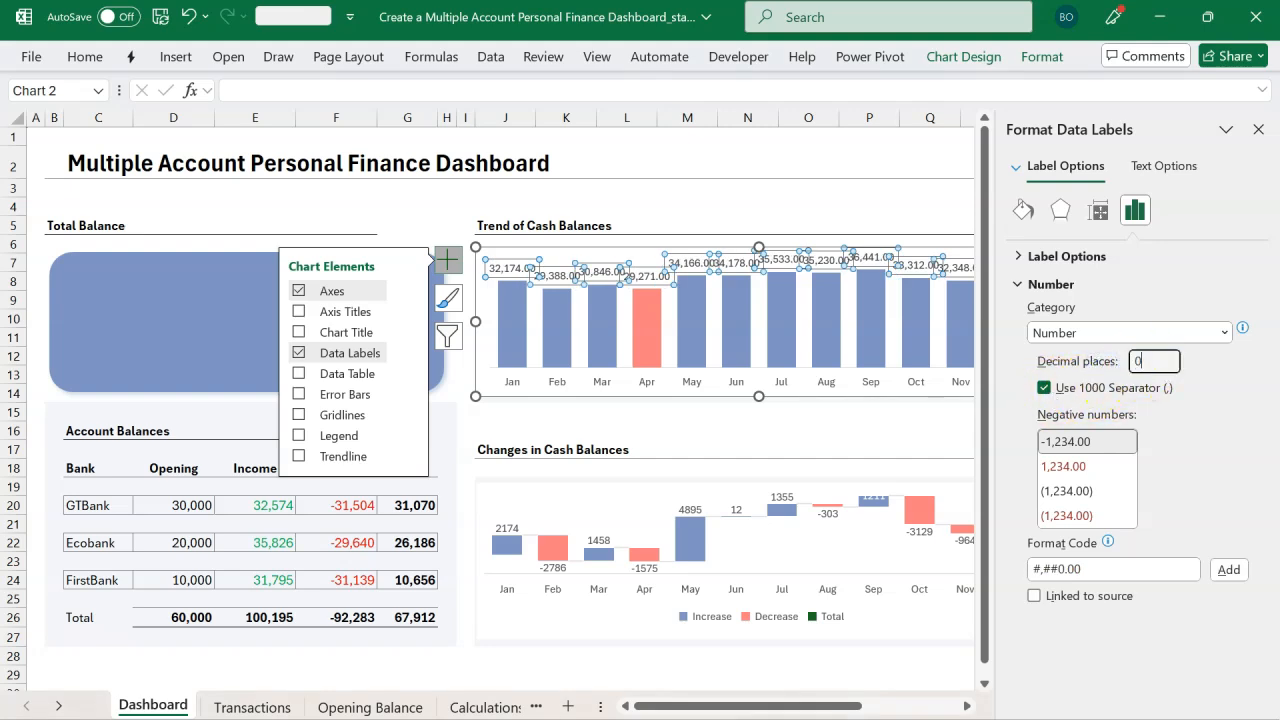
{"action": "key", "text": "Return"}
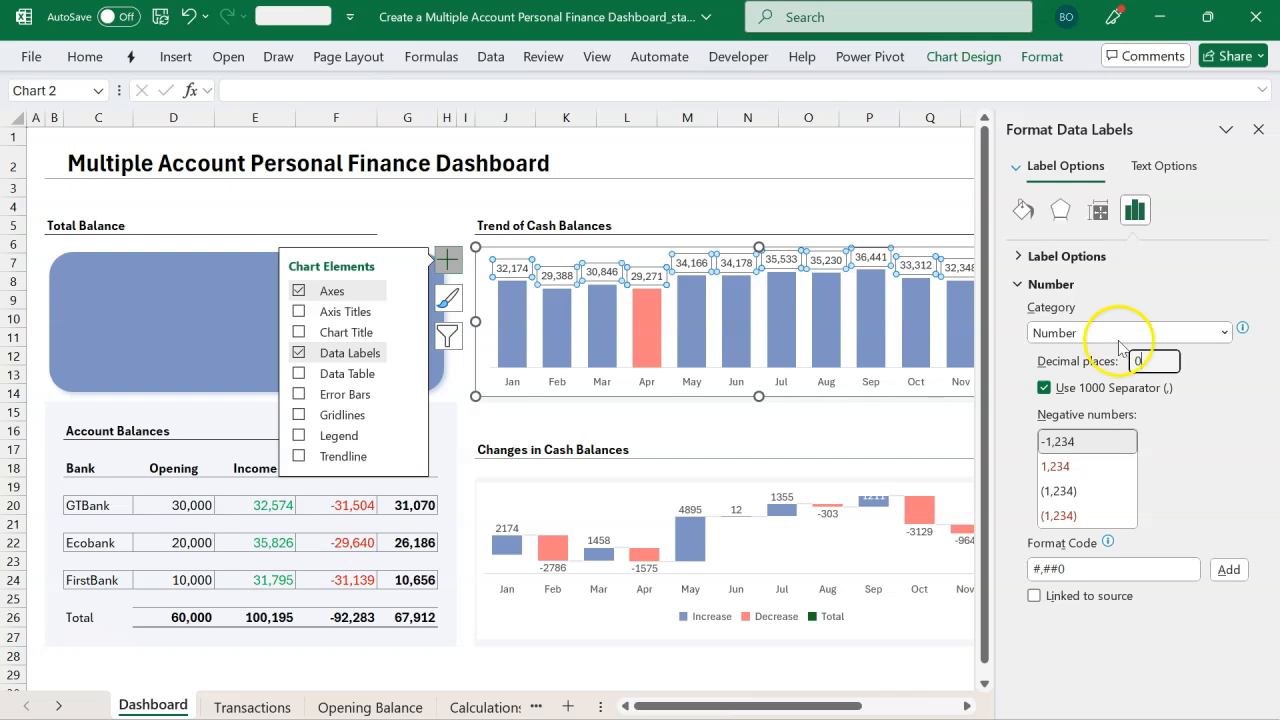
{"action": "left_click", "coordinate": [1258, 129]}
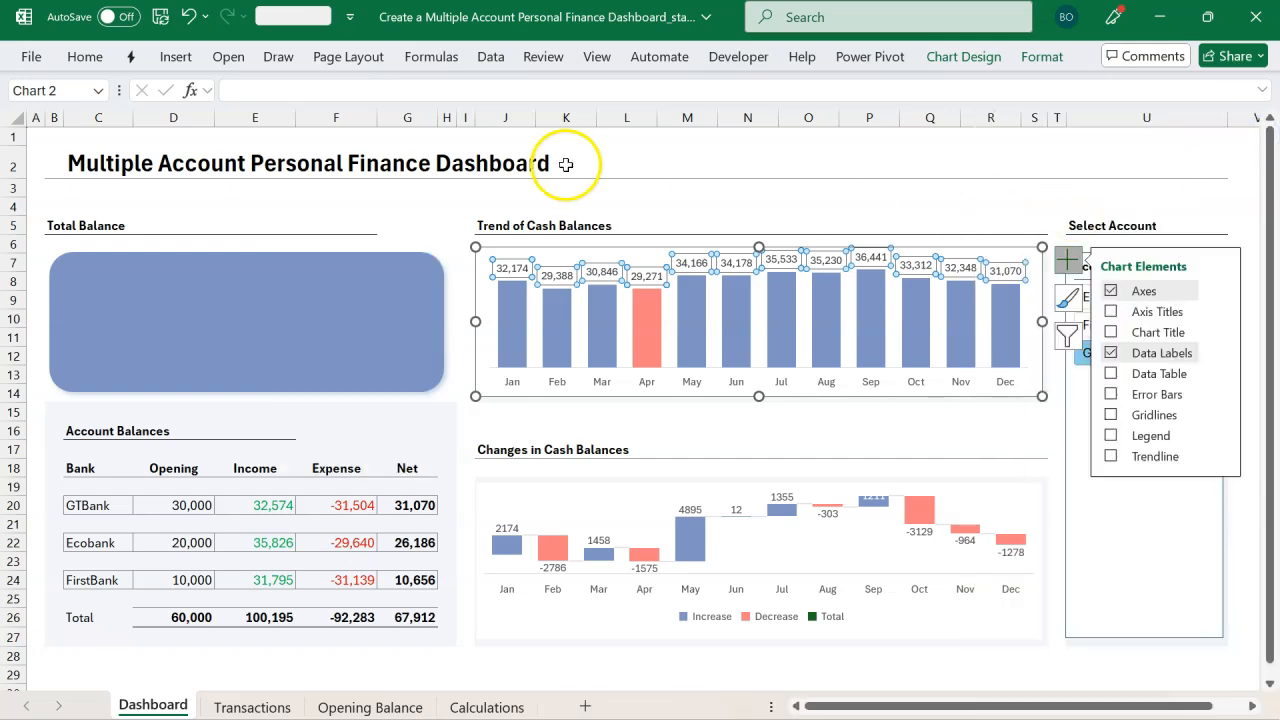
{"action": "left_click", "coordinate": [624, 205]}
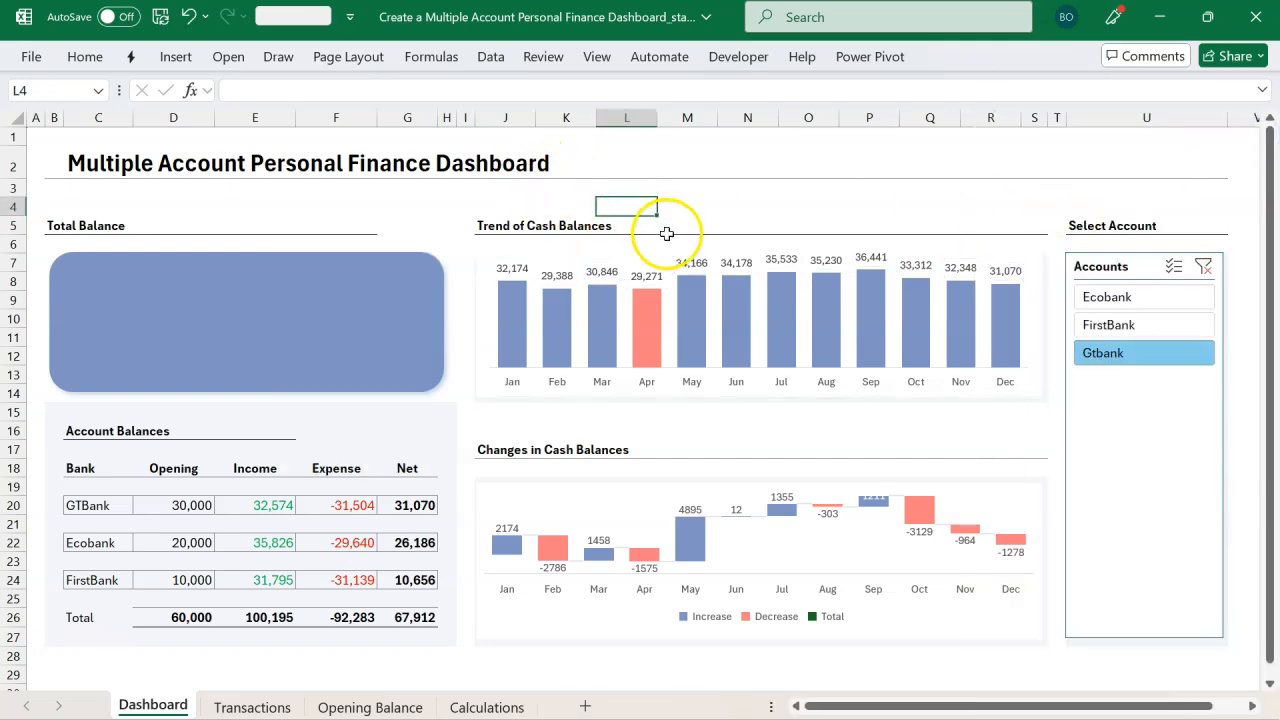
Step: Check the formatted trend chart labels by selecting Ecobank, FirstBank and Gtbank in the slicer
{"action": "left_click", "coordinate": [1106, 298]}
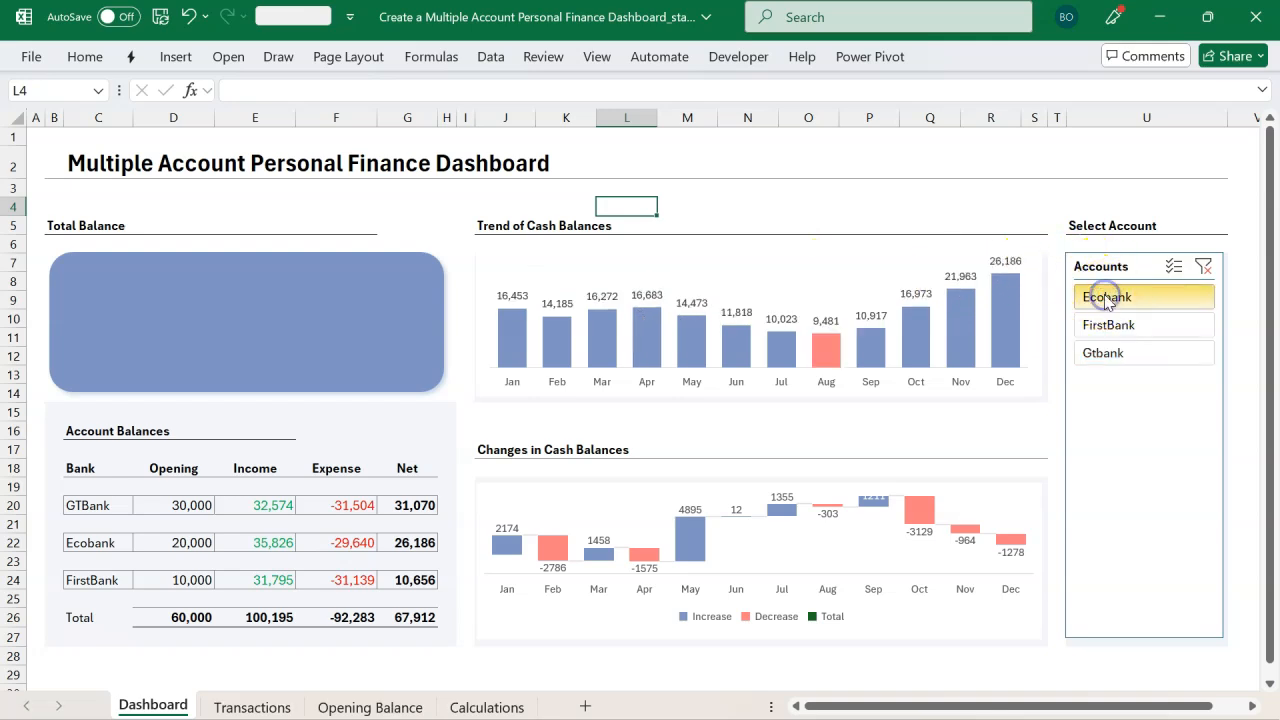
{"action": "left_click", "coordinate": [1108, 326]}
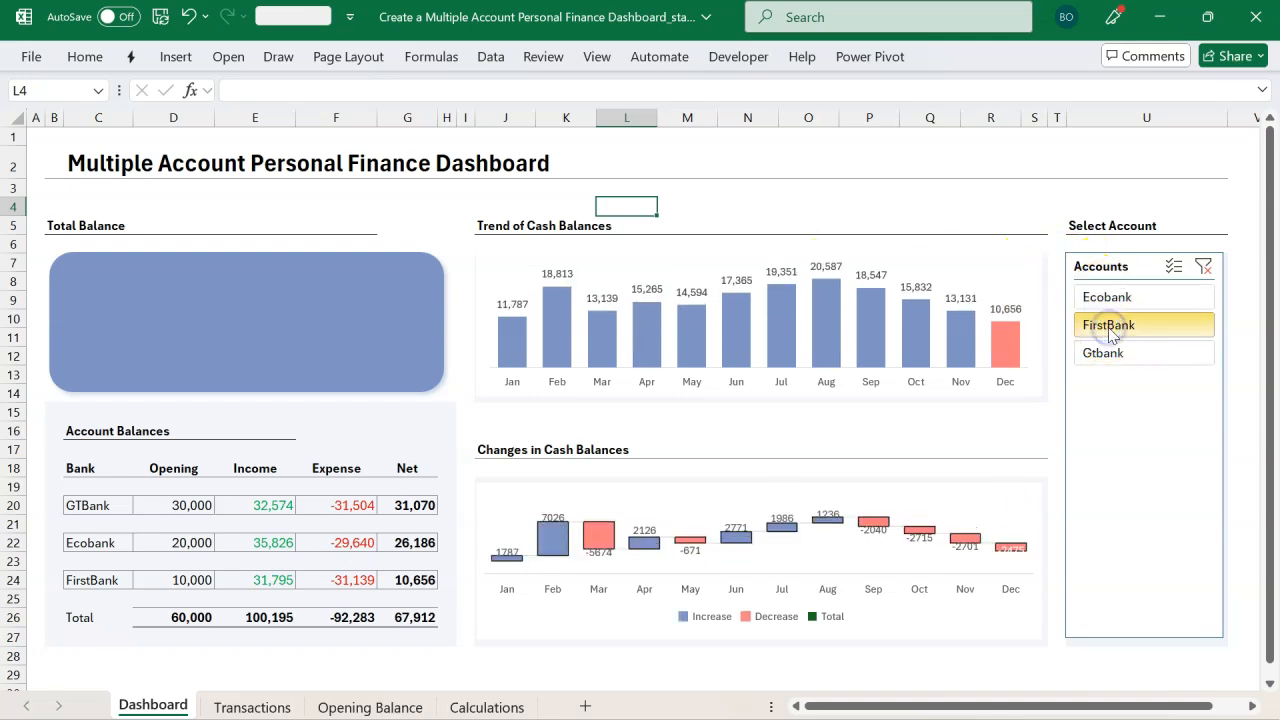
{"action": "left_click", "coordinate": [1112, 355]}
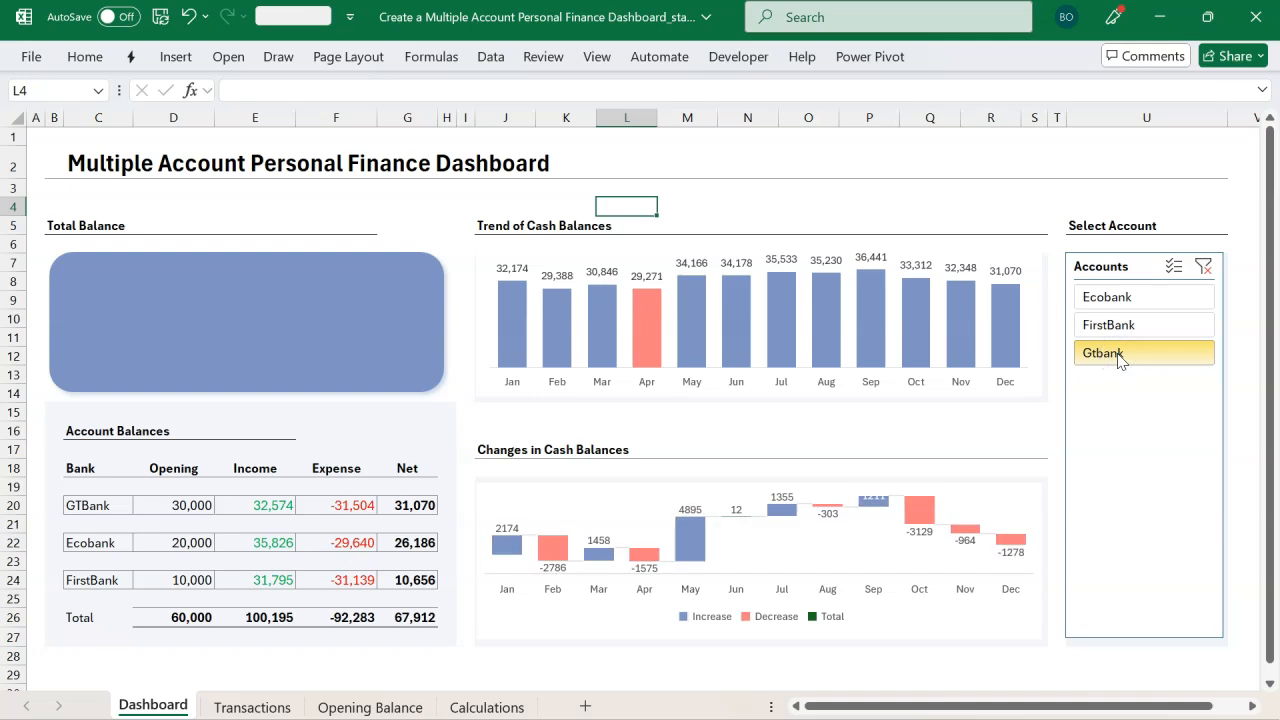
{"action": "left_click", "coordinate": [979, 192]}
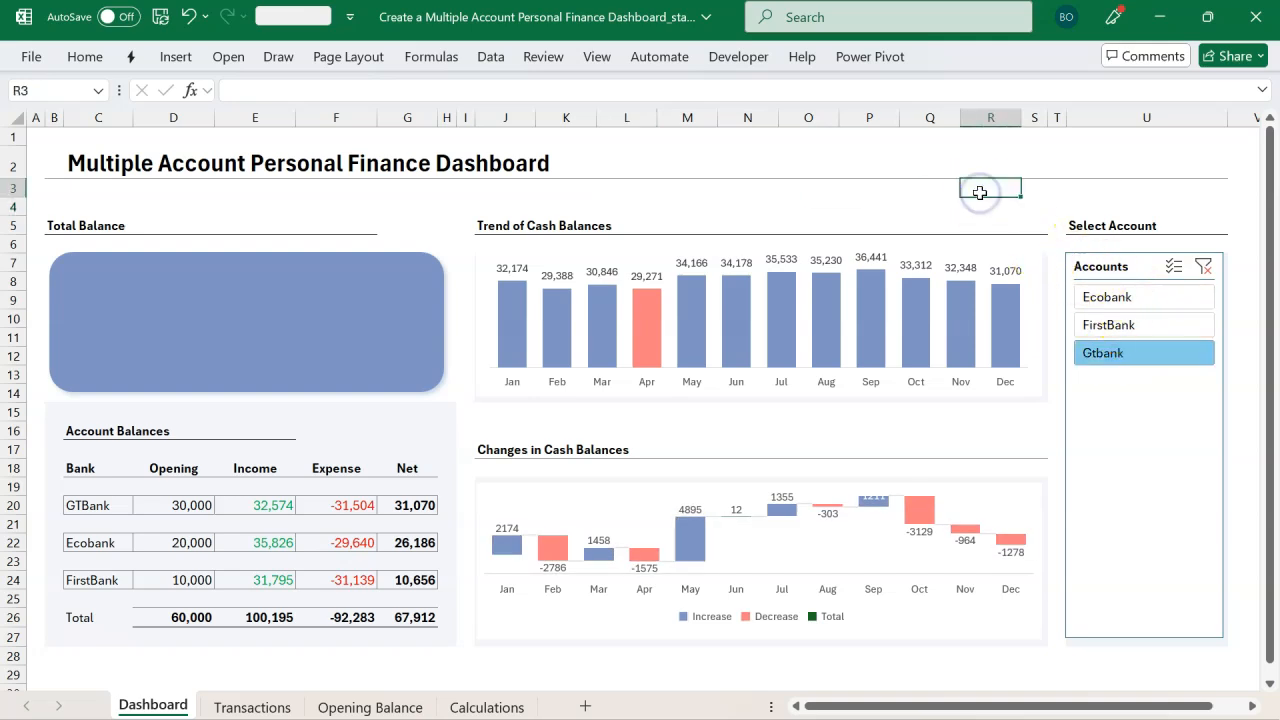
{"action": "key", "text": "alt+Tab"}
{"action": "left_click", "coordinate": [1024, 221]}
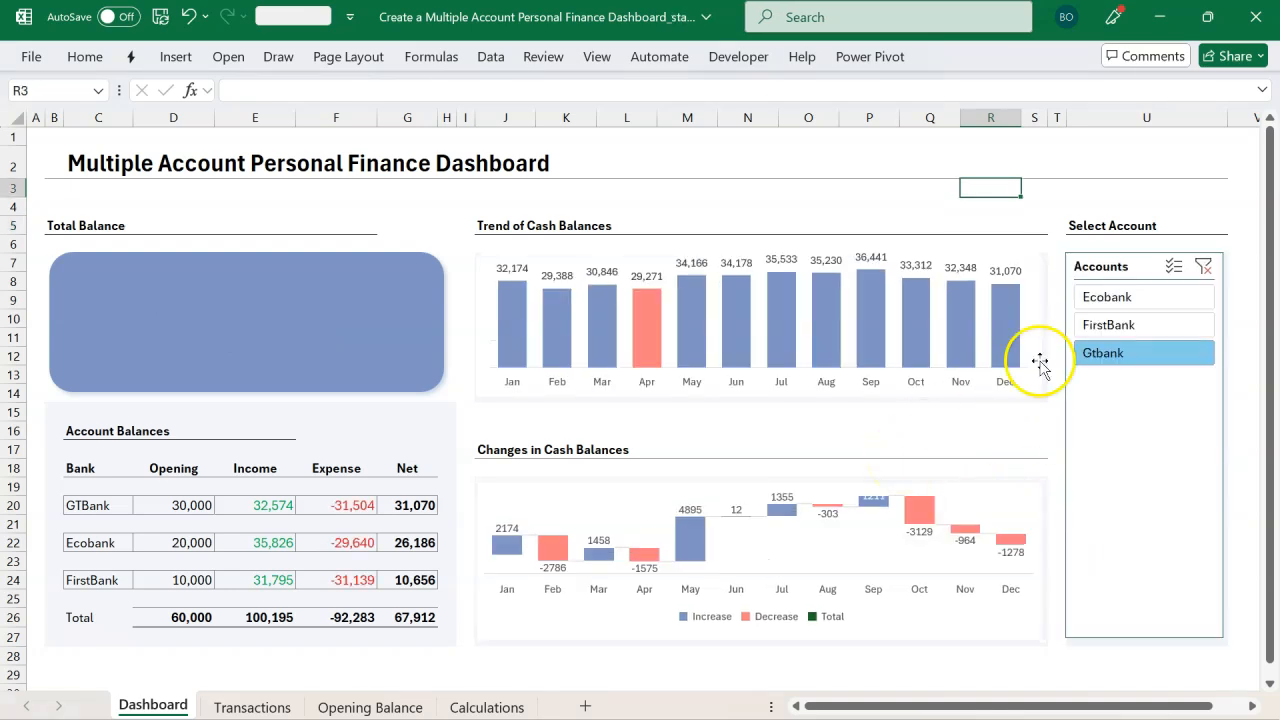
Step: Duplicate the account slicer's current slicer style and name the copy Finex
{"action": "left_click", "coordinate": [1101, 262]}
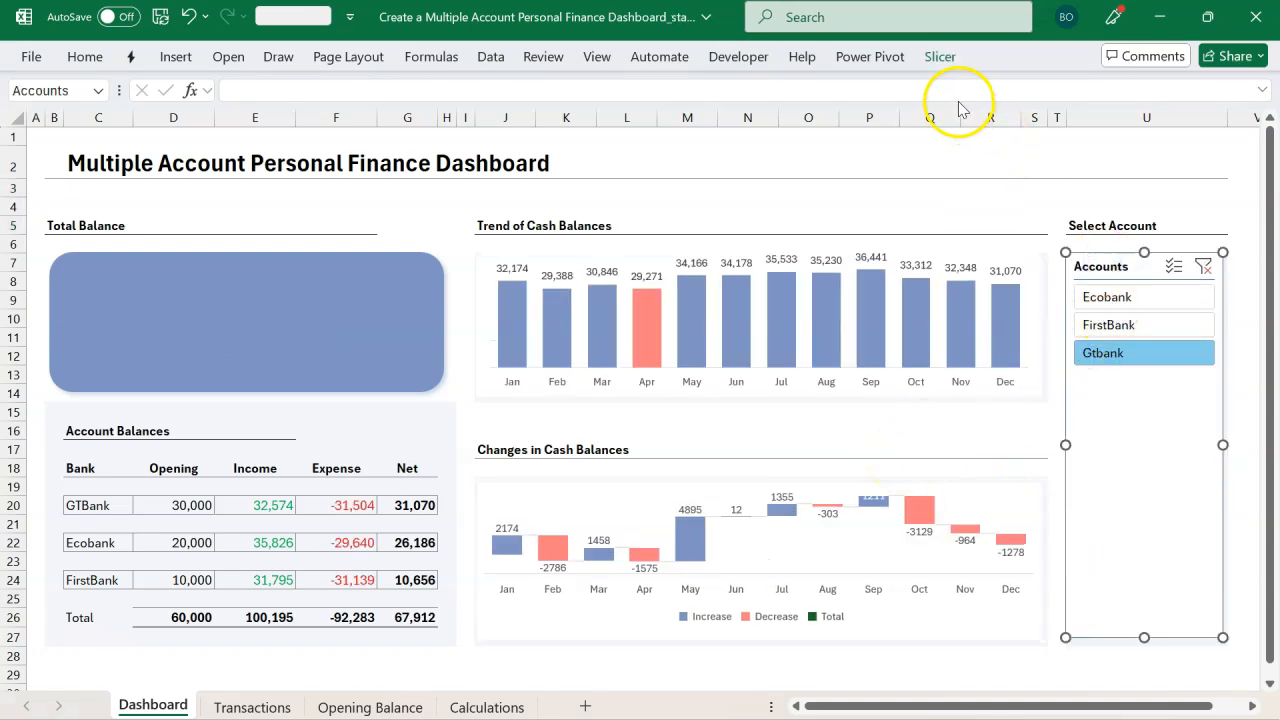
{"action": "left_click", "coordinate": [940, 57]}
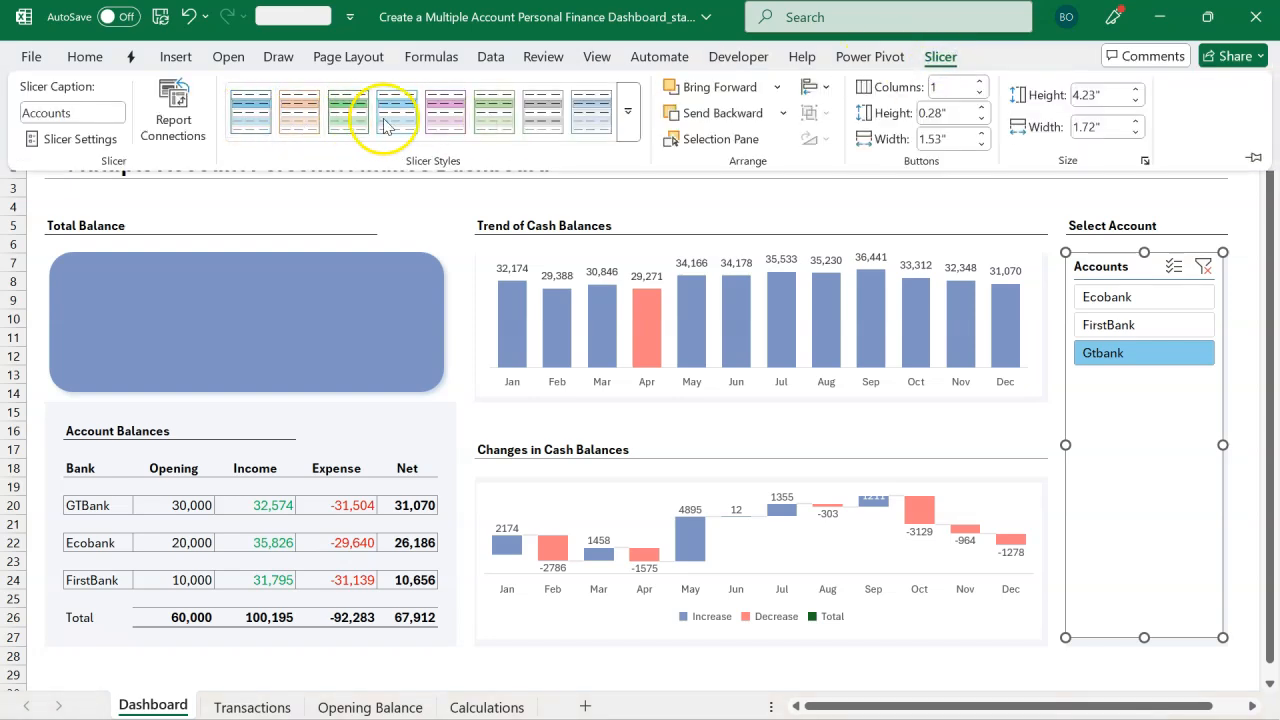
{"action": "right_click", "coordinate": [243, 121]}
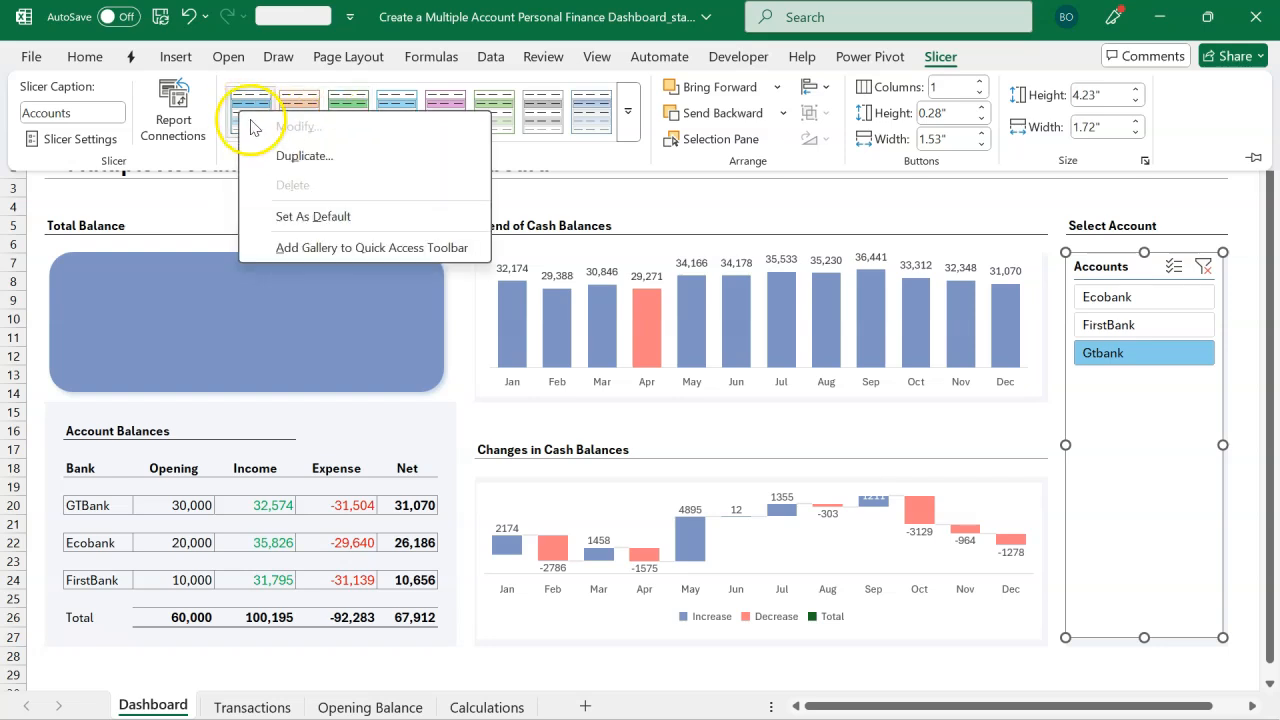
{"action": "left_click", "coordinate": [295, 157]}
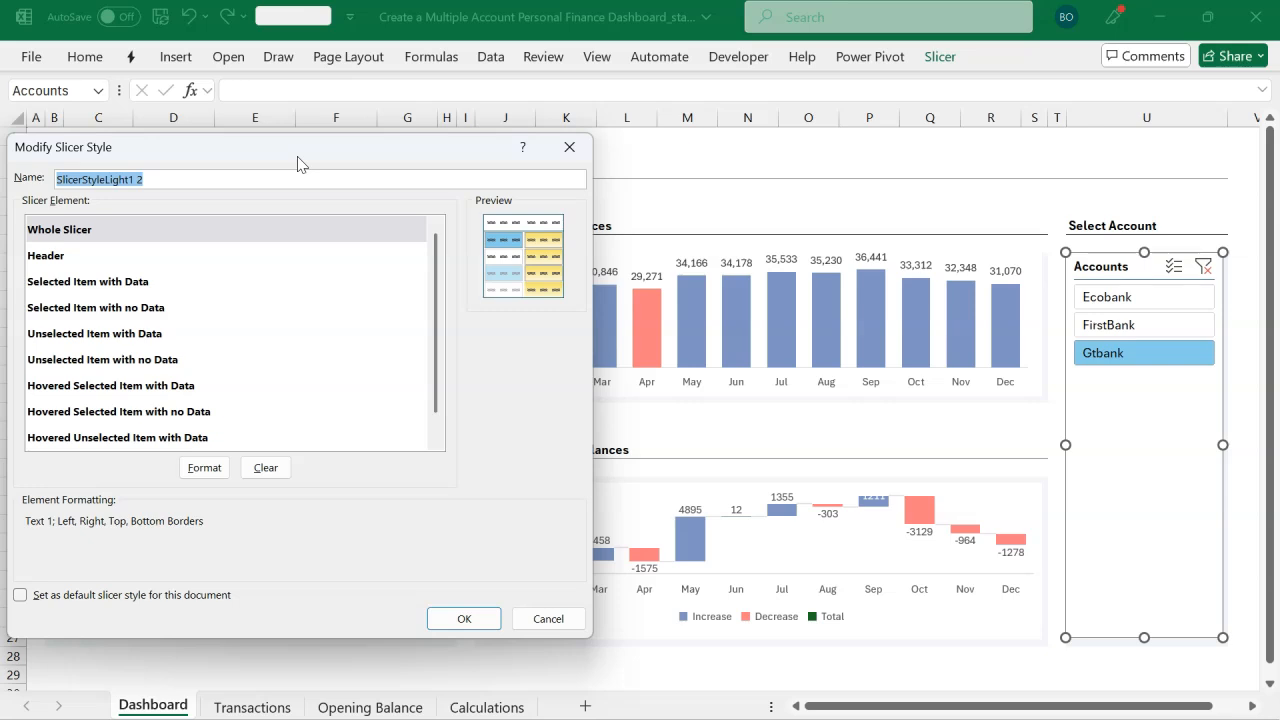
{"action": "type", "text": "Finex"}
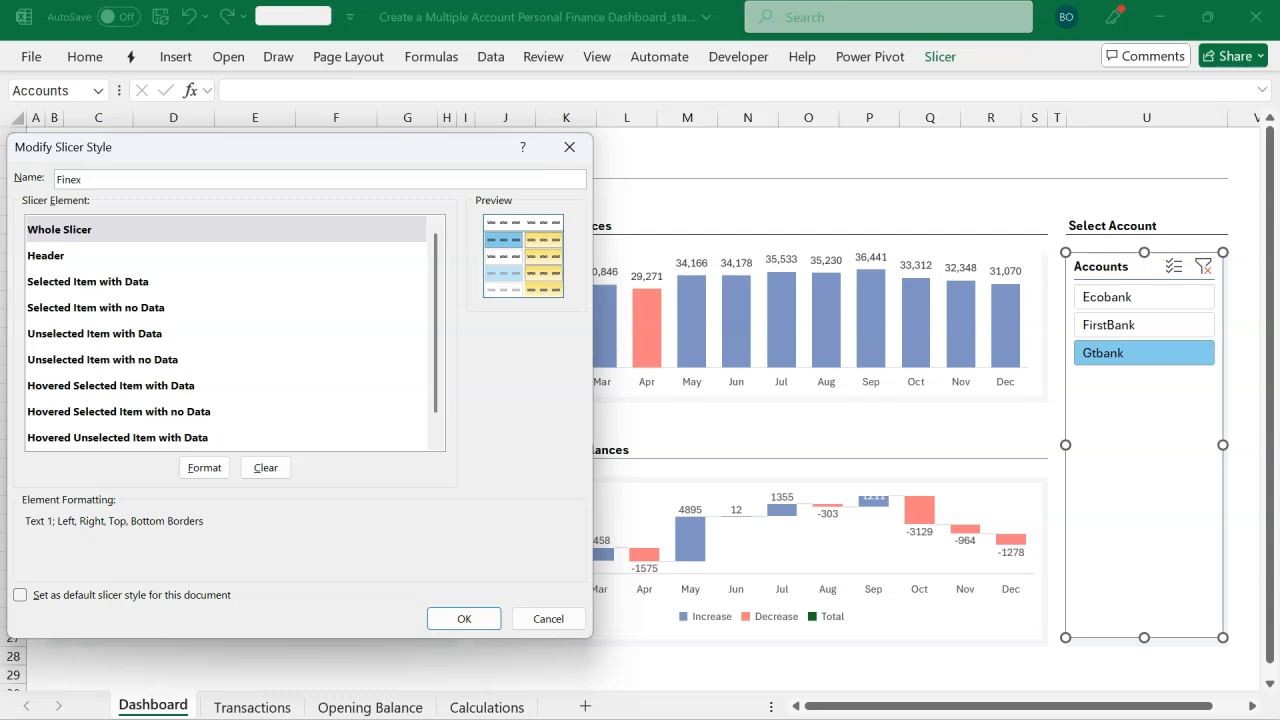
Step: Remove all borders from the Whole Slicer element of the Finex style
{"action": "left_click", "coordinate": [224, 238]}
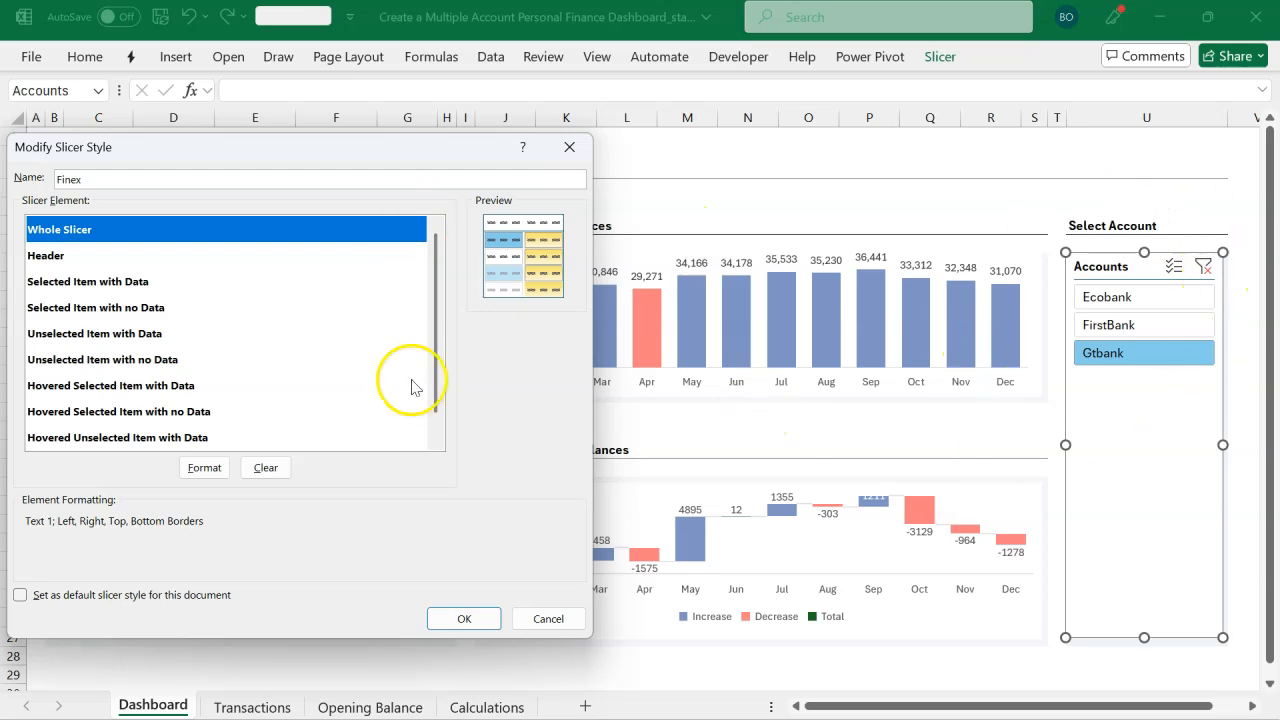
{"action": "left_click", "coordinate": [205, 467]}
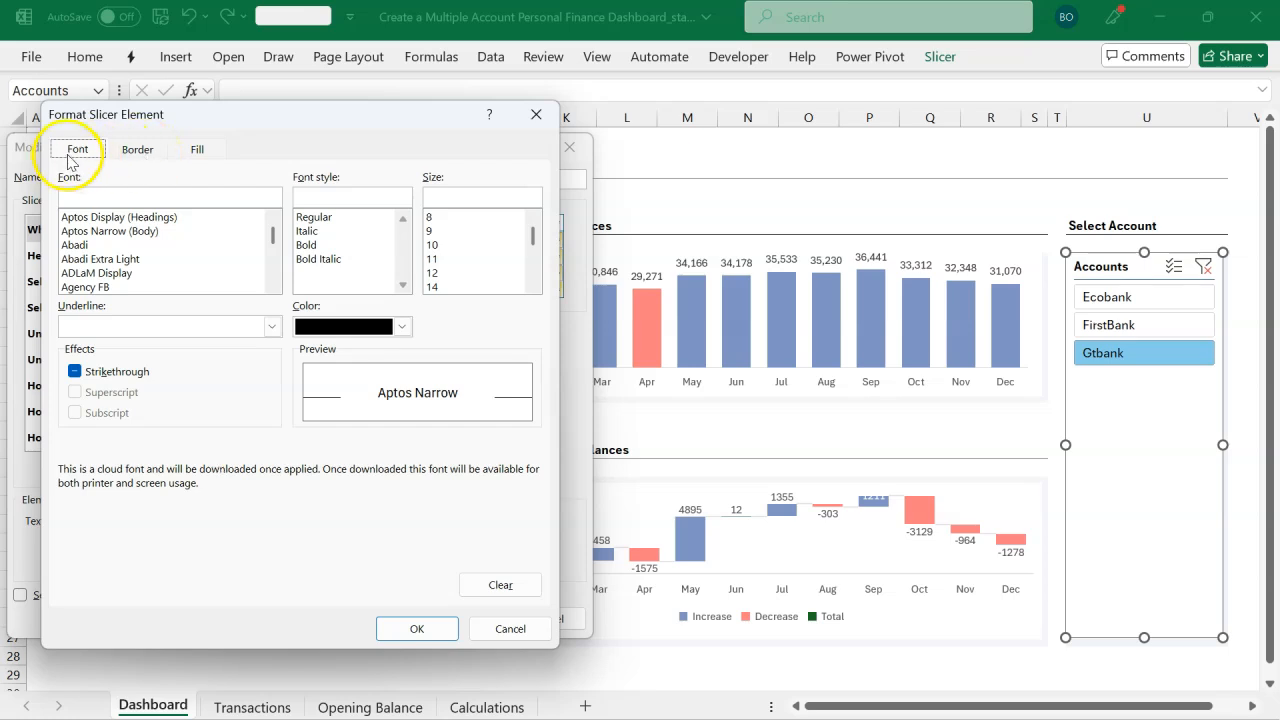
{"action": "left_click", "coordinate": [136, 150]}
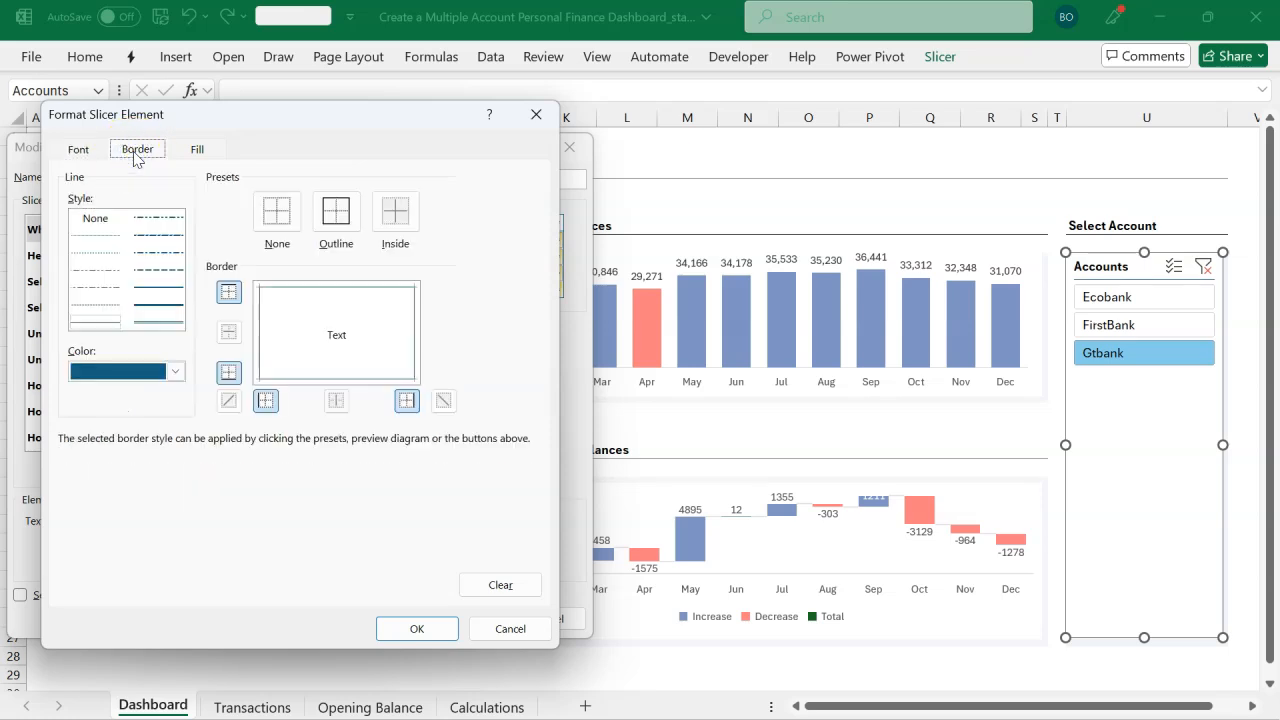
{"action": "left_click", "coordinate": [269, 222]}
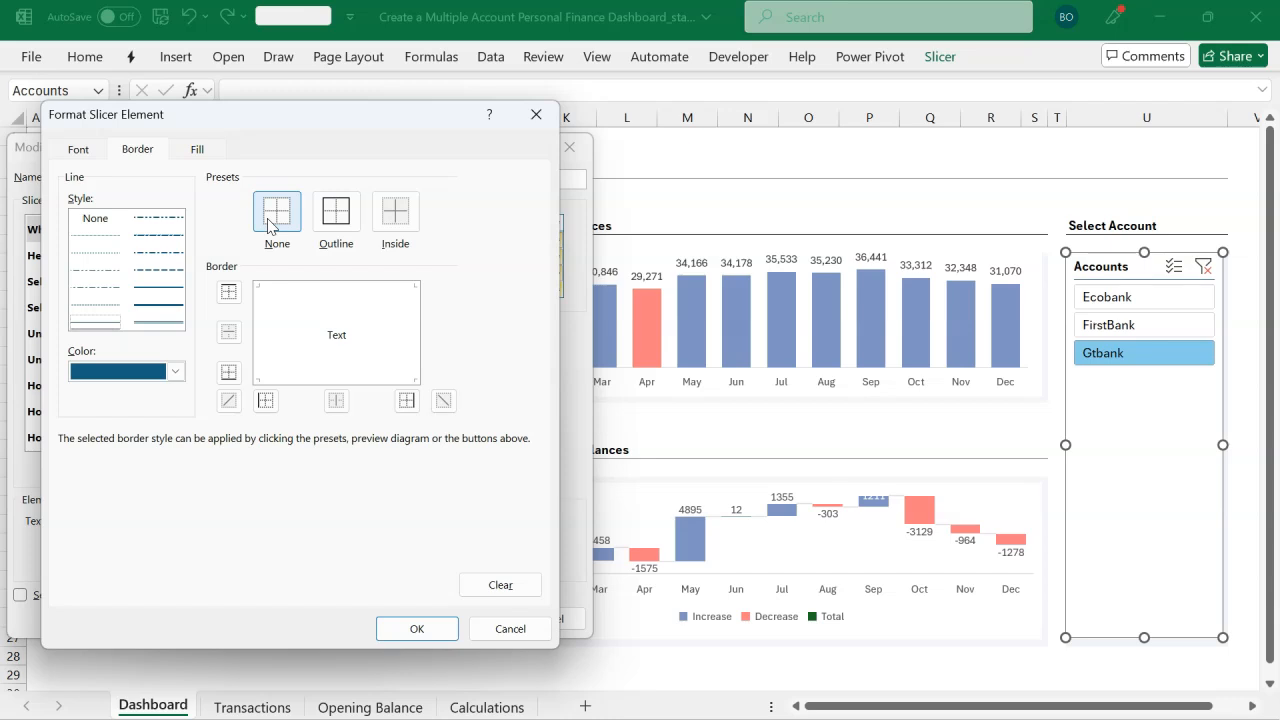
{"action": "left_click", "coordinate": [200, 152]}
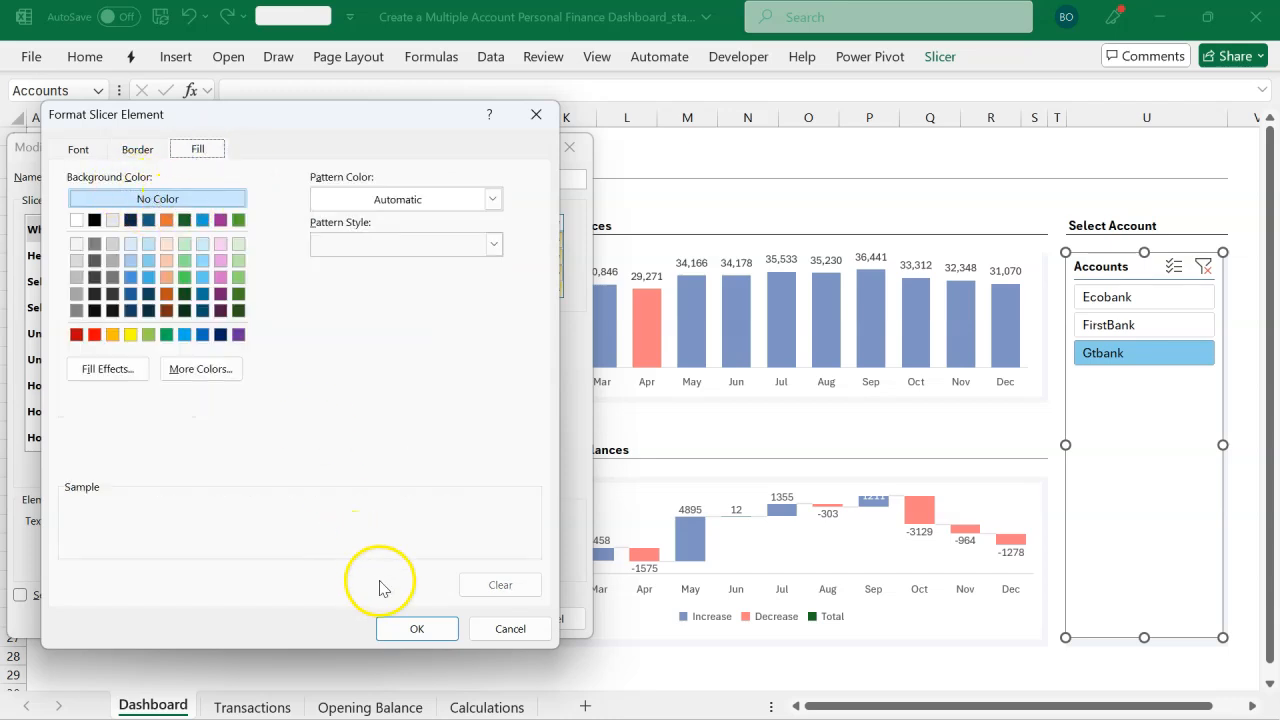
{"action": "left_click", "coordinate": [415, 628]}
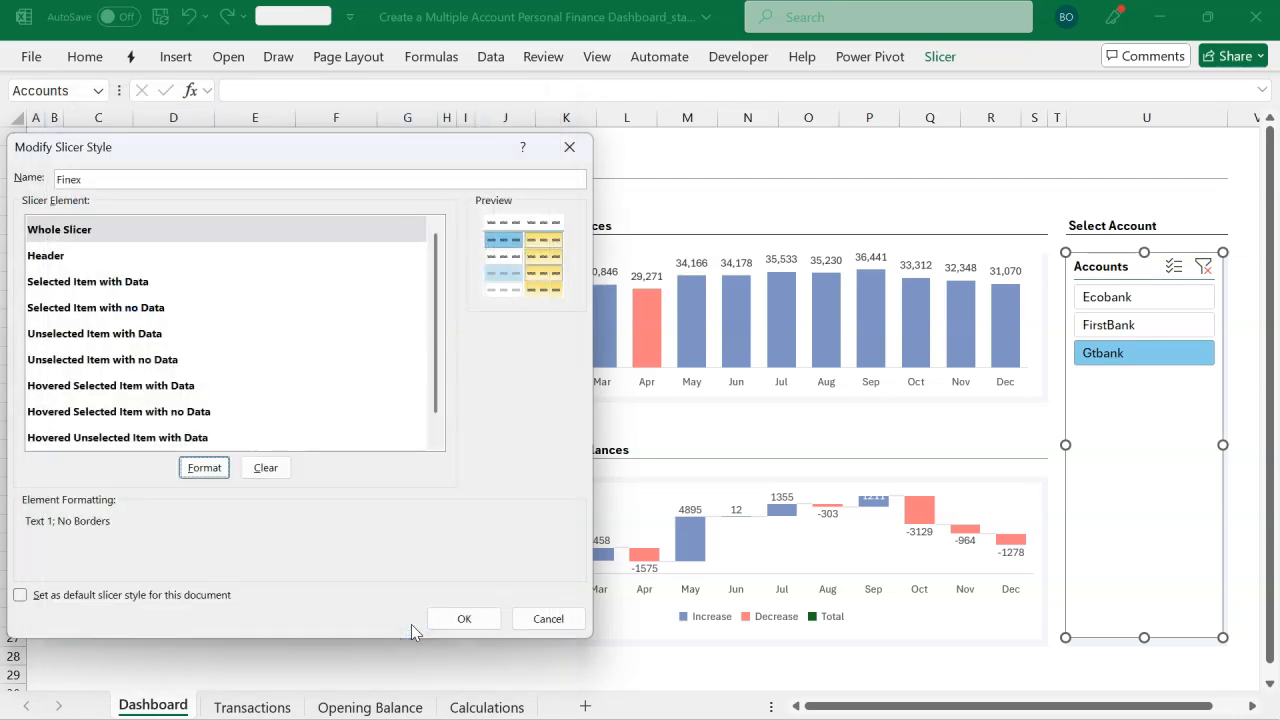
Step: Give the Header element a black bottom border
{"action": "left_click", "coordinate": [92, 258]}
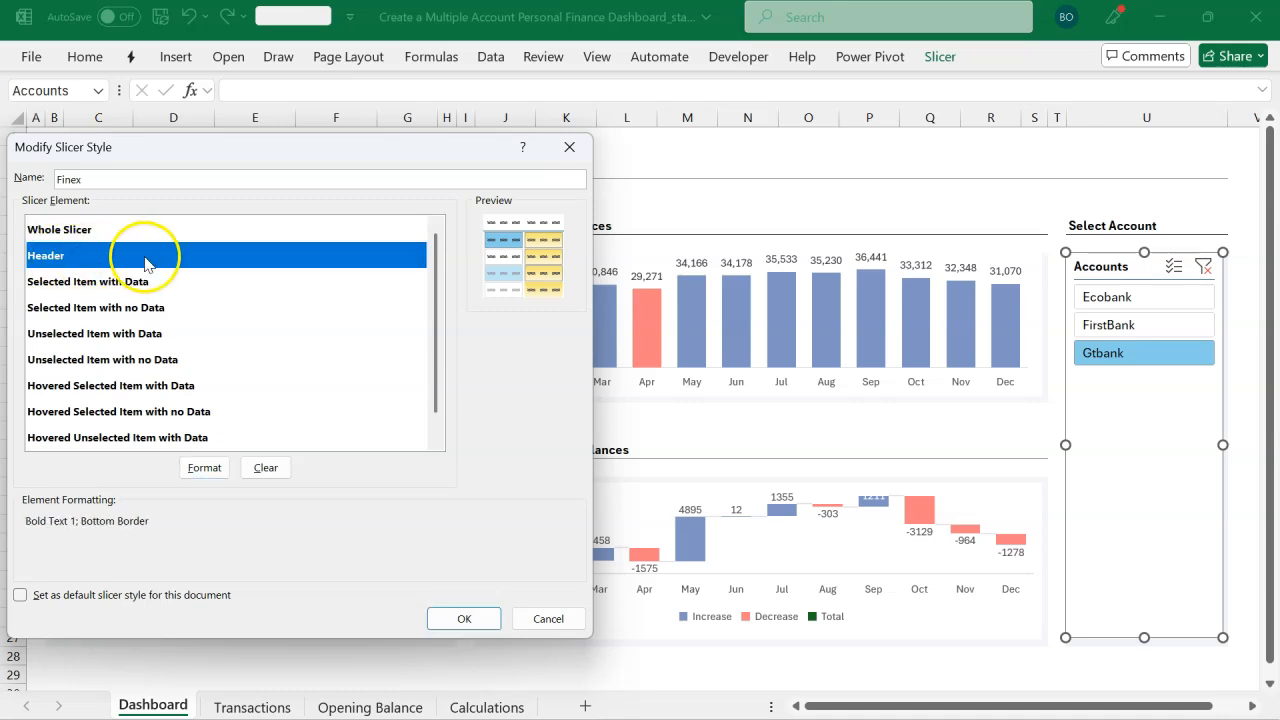
{"action": "left_click", "coordinate": [204, 468]}
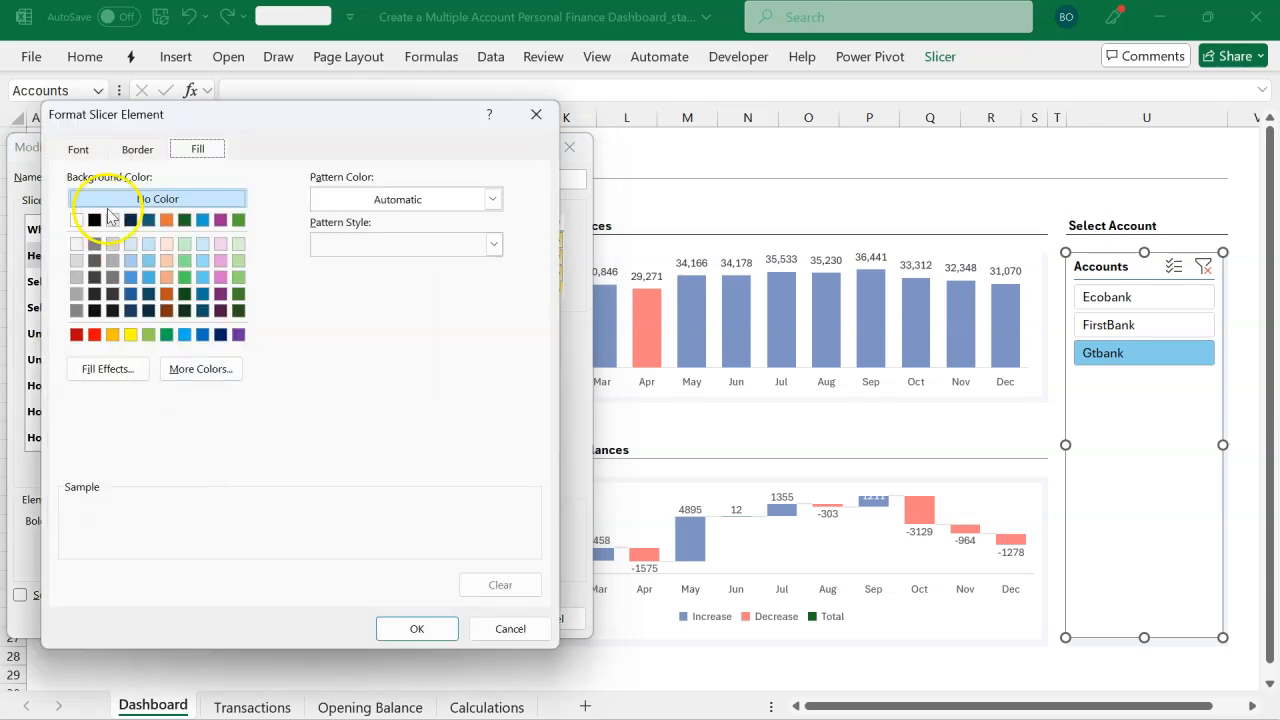
{"action": "left_click", "coordinate": [72, 153]}
{"action": "left_click", "coordinate": [136, 152]}
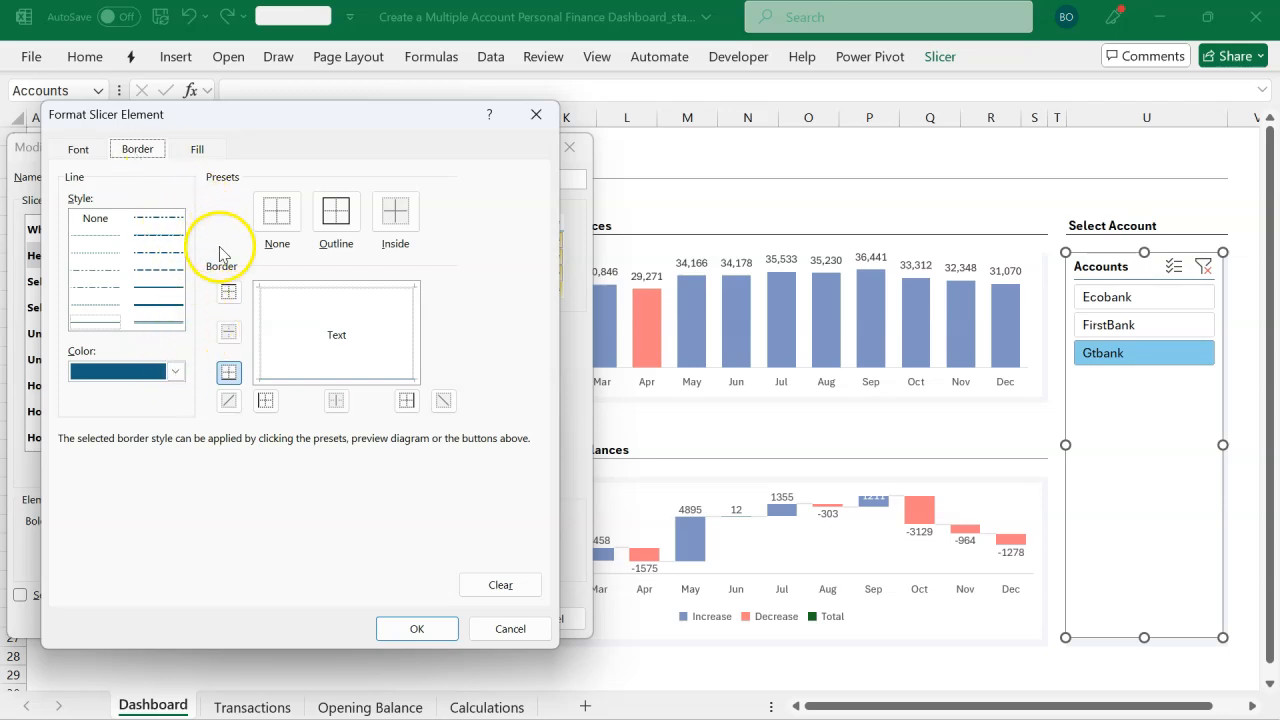
{"action": "left_click", "coordinate": [176, 371]}
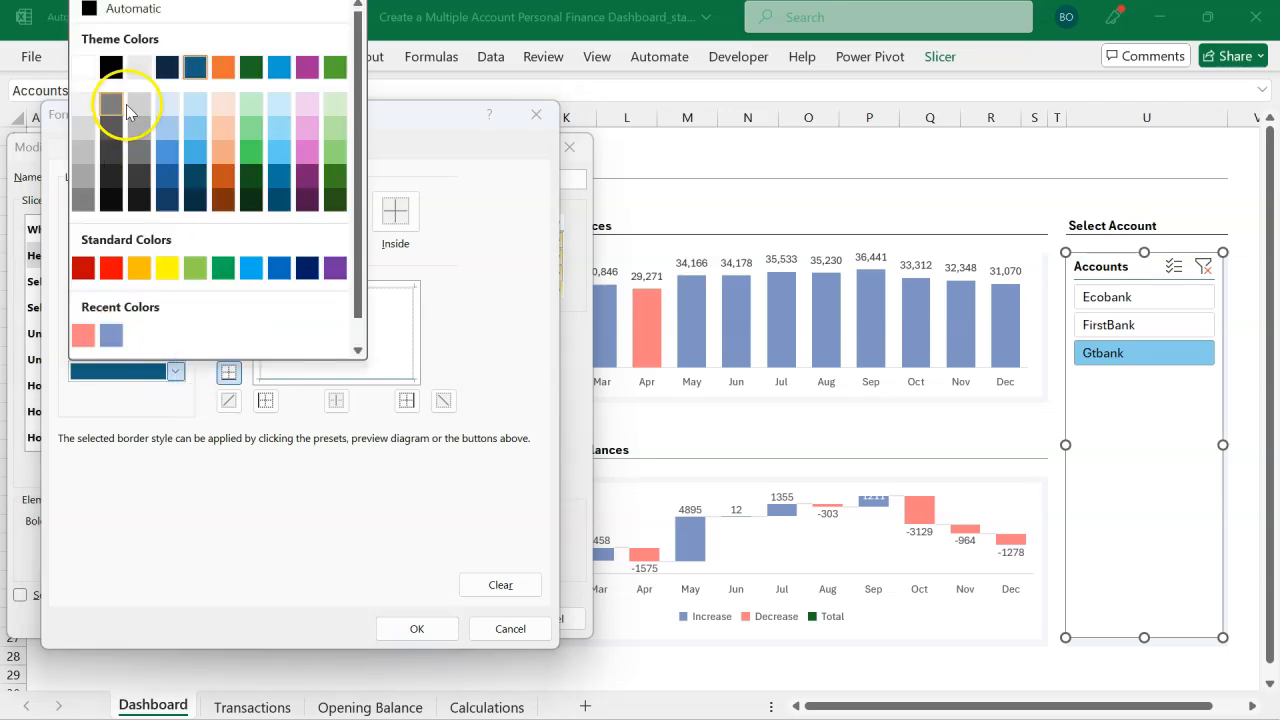
{"action": "left_click", "coordinate": [110, 65]}
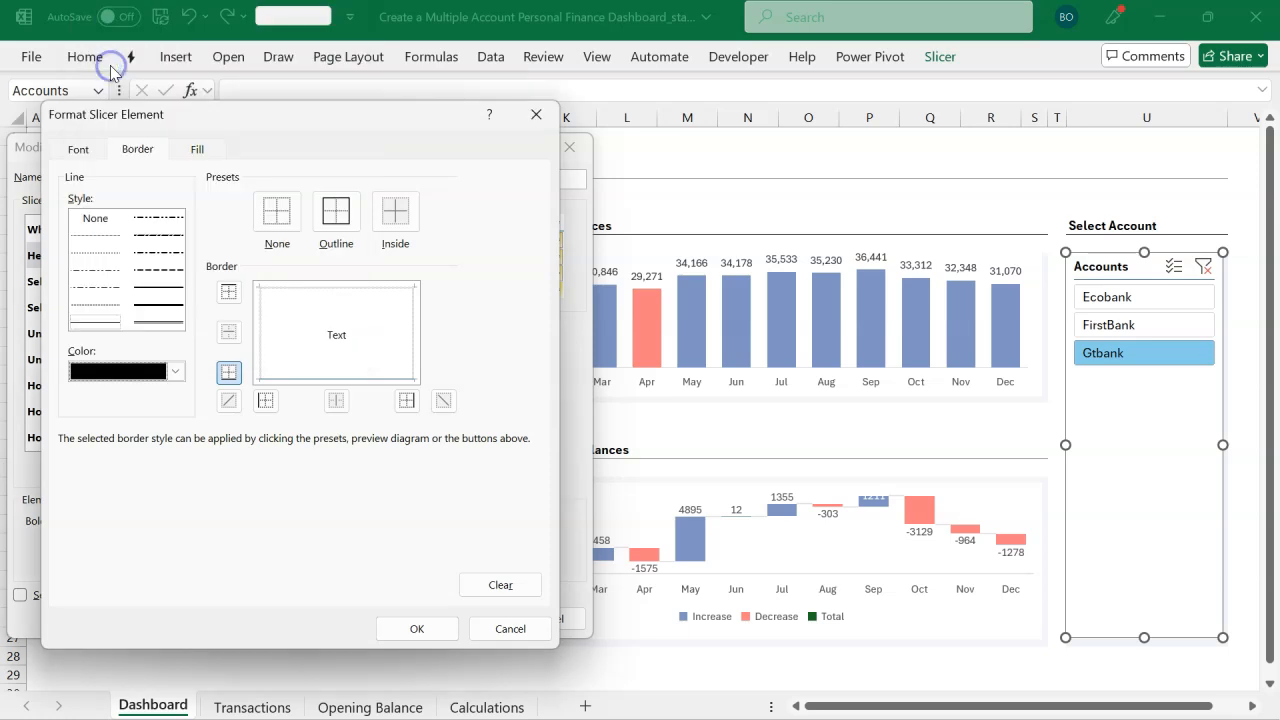
{"action": "left_click", "coordinate": [230, 378]}
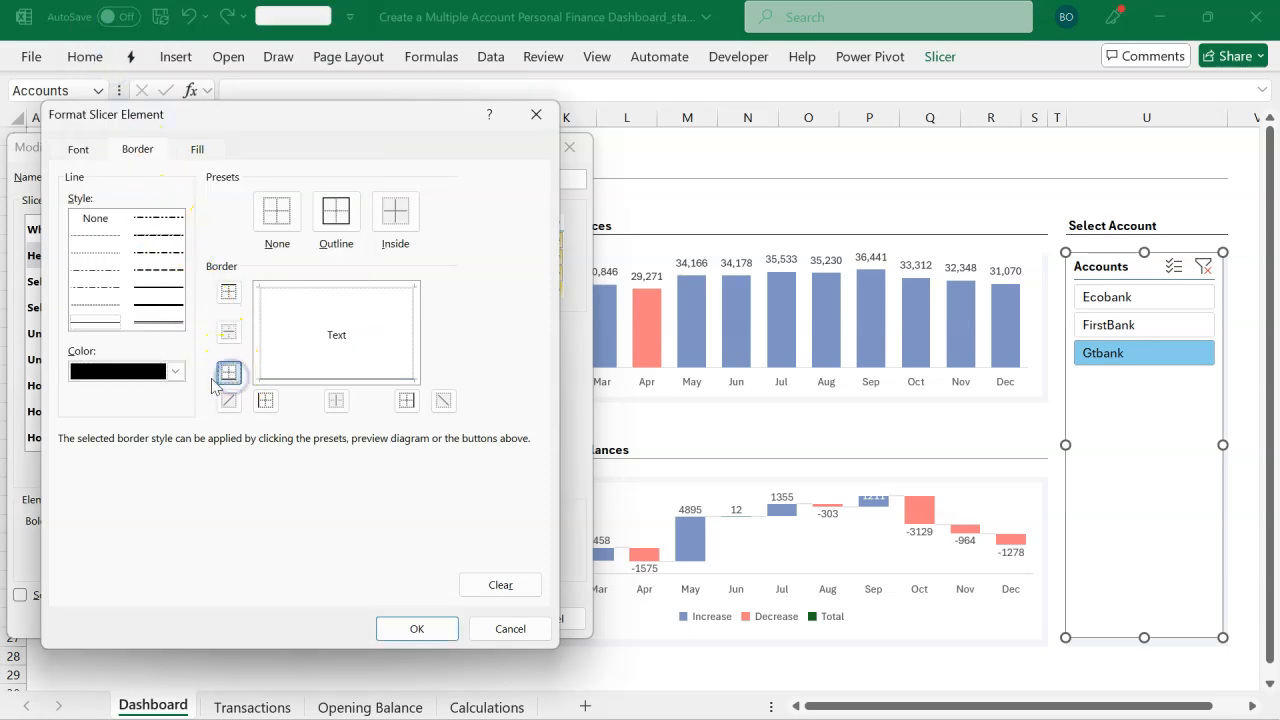
{"action": "left_click", "coordinate": [198, 150]}
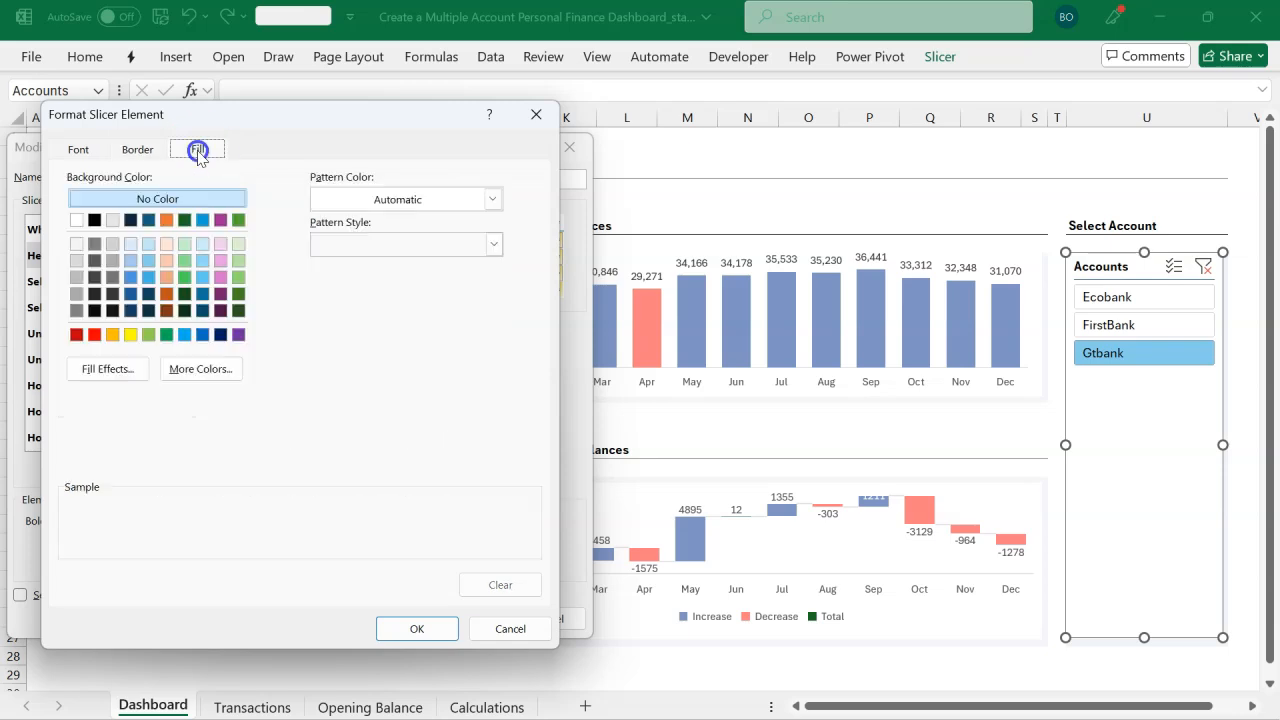
{"action": "left_click", "coordinate": [430, 628]}
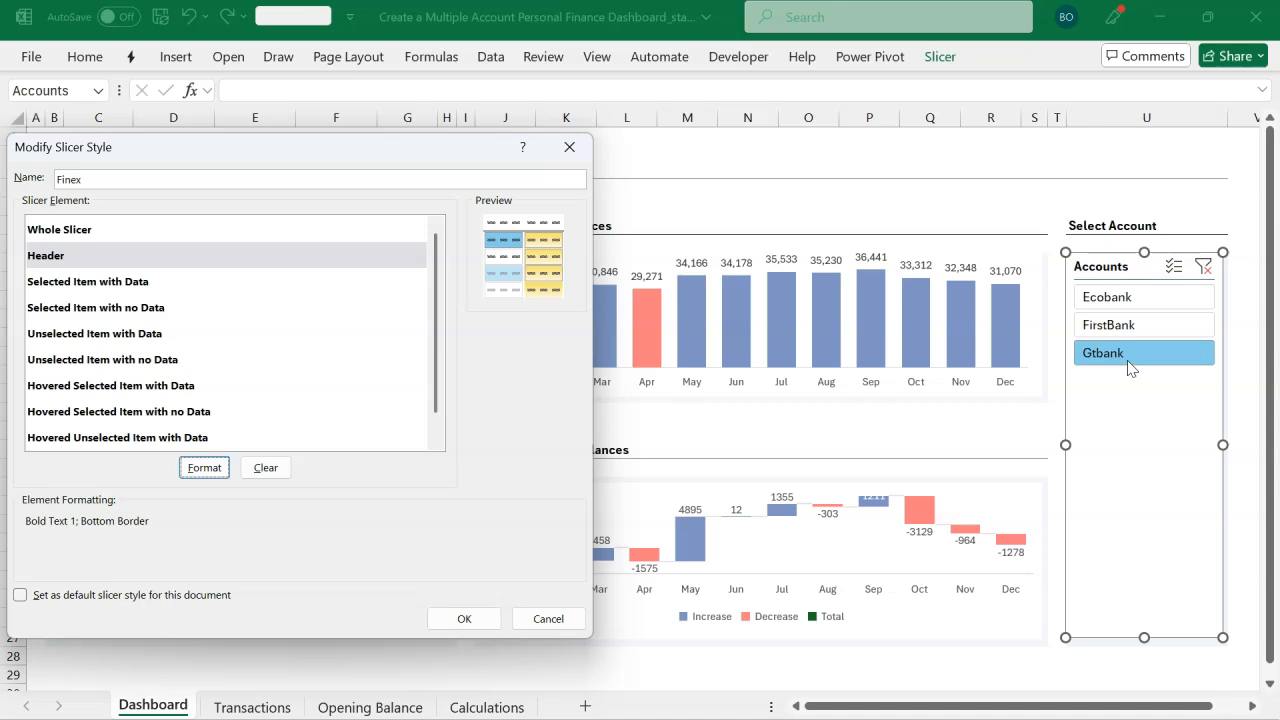
Step: Set the Selected Item with Data element's font size to 14 and remove its borders
{"action": "left_click", "coordinate": [142, 284]}
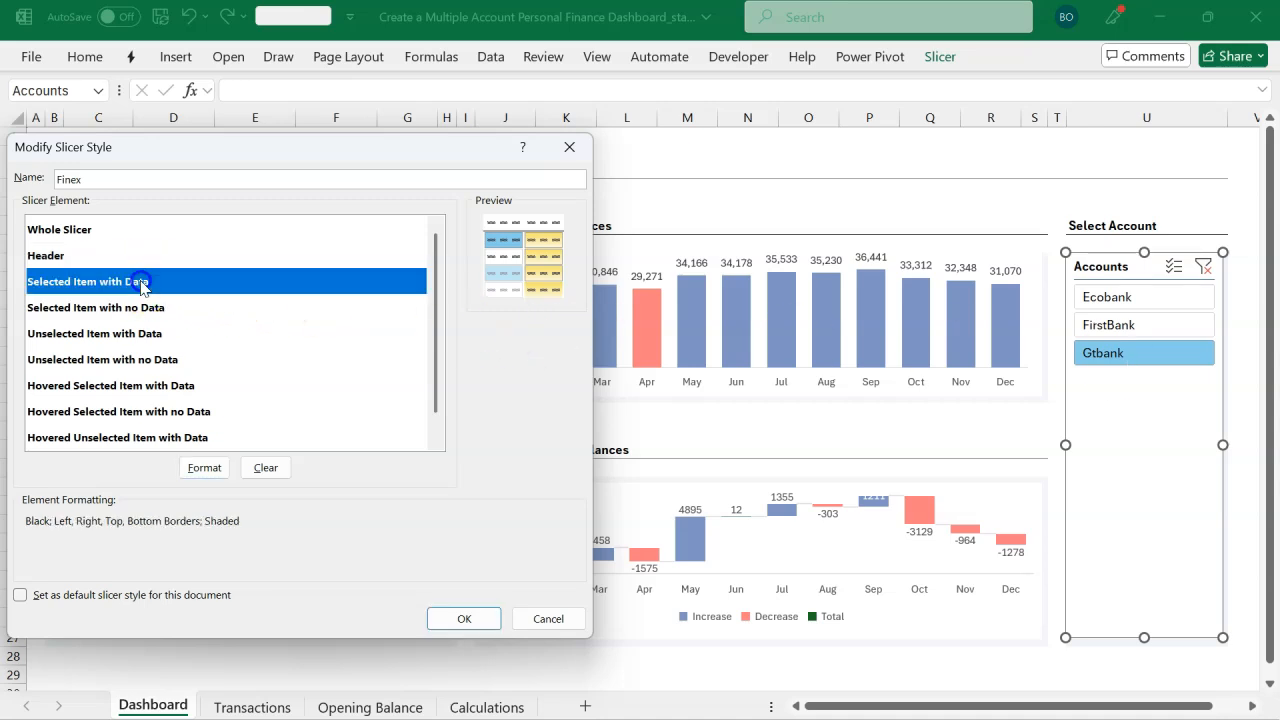
{"action": "left_click", "coordinate": [200, 467]}
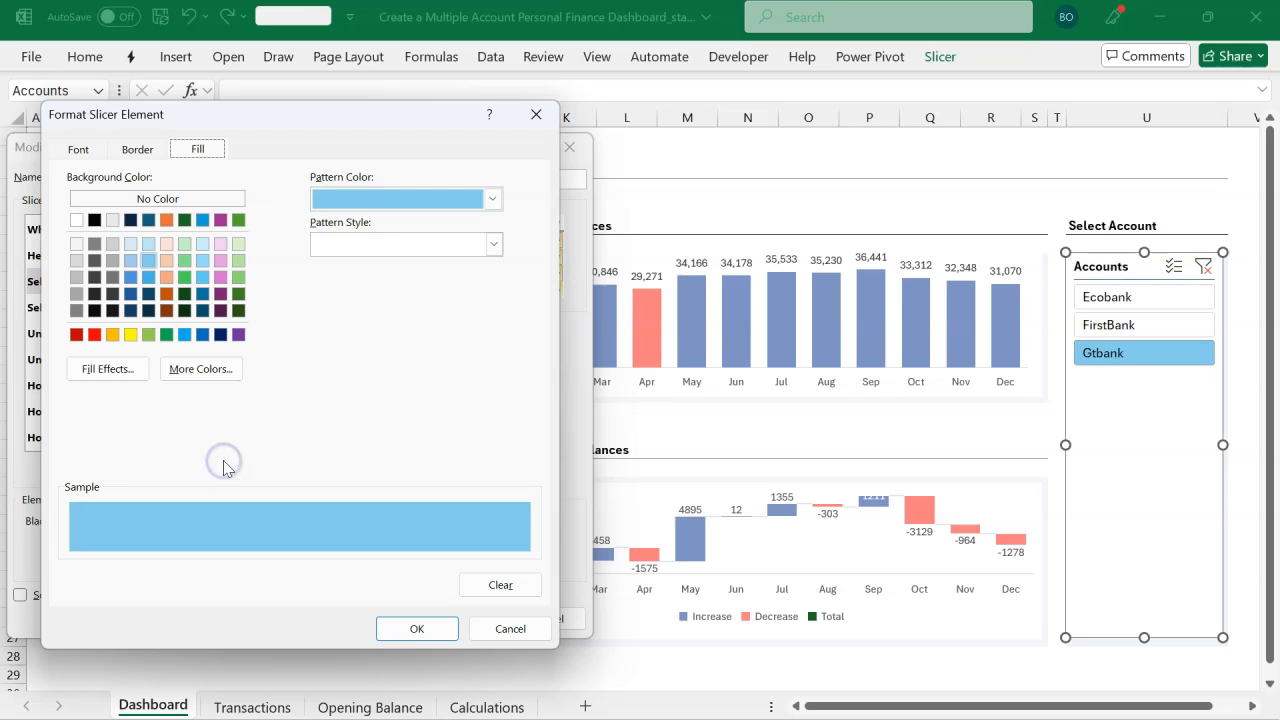
{"action": "left_click", "coordinate": [90, 156]}
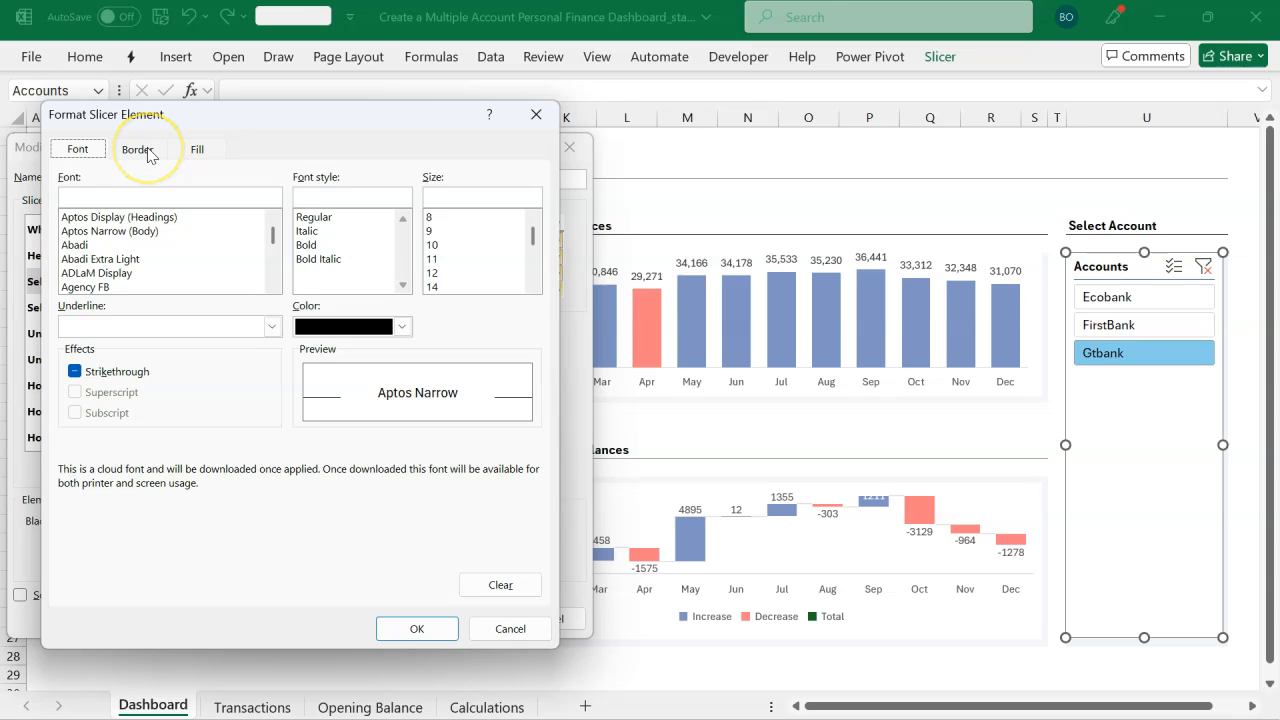
{"action": "left_click", "coordinate": [446, 288]}
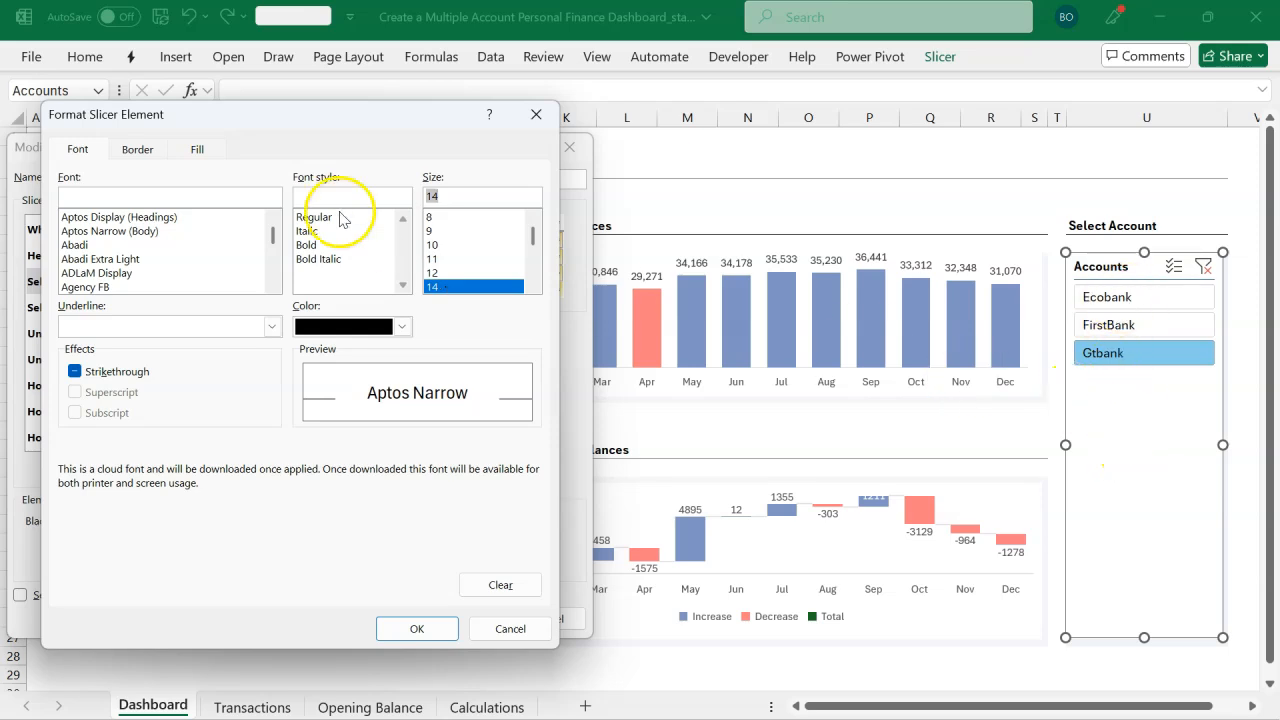
{"action": "left_click", "coordinate": [138, 149]}
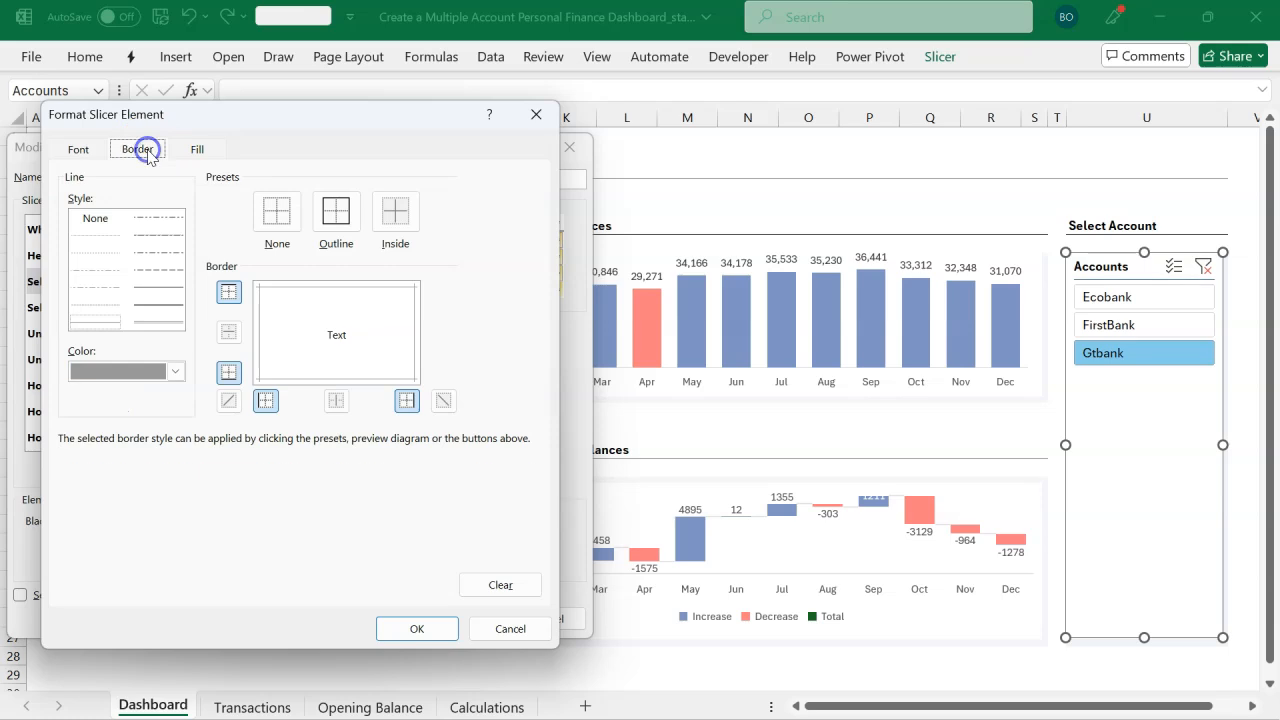
{"action": "left_click", "coordinate": [270, 214]}
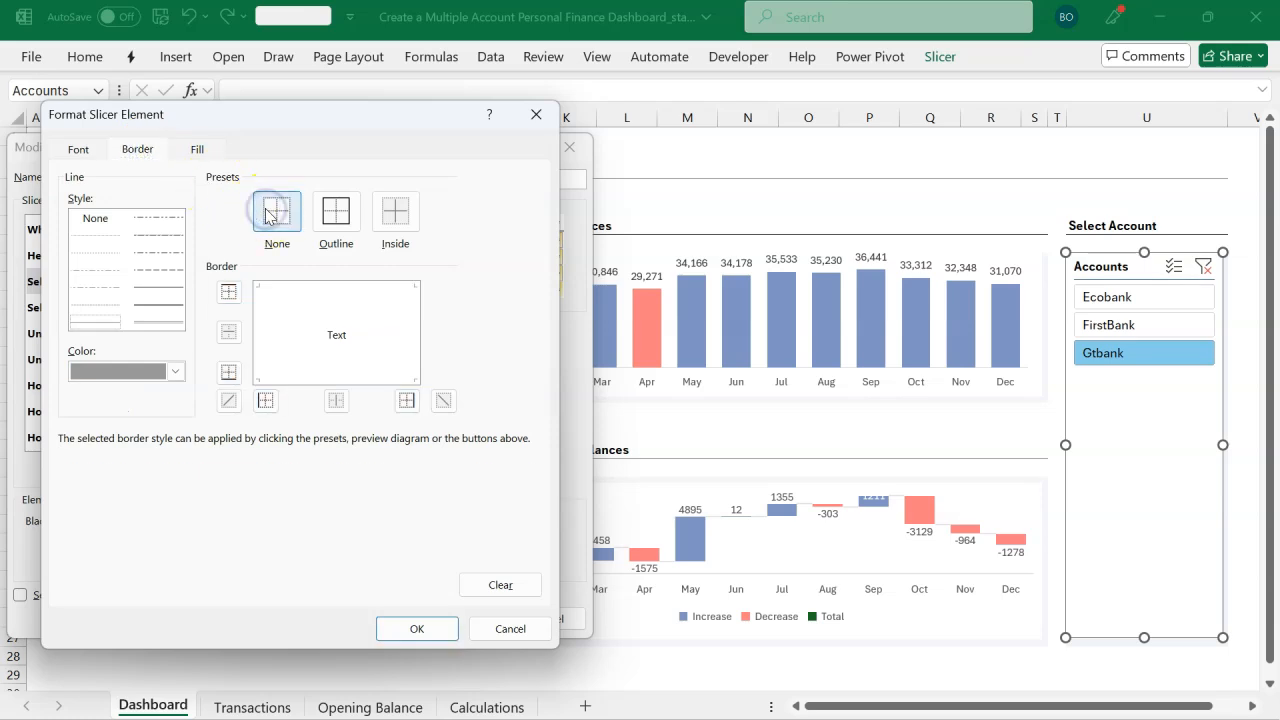
Step: Set the Selected Item with Data fill to the custom colour #7D94C3
{"action": "left_click", "coordinate": [204, 150]}
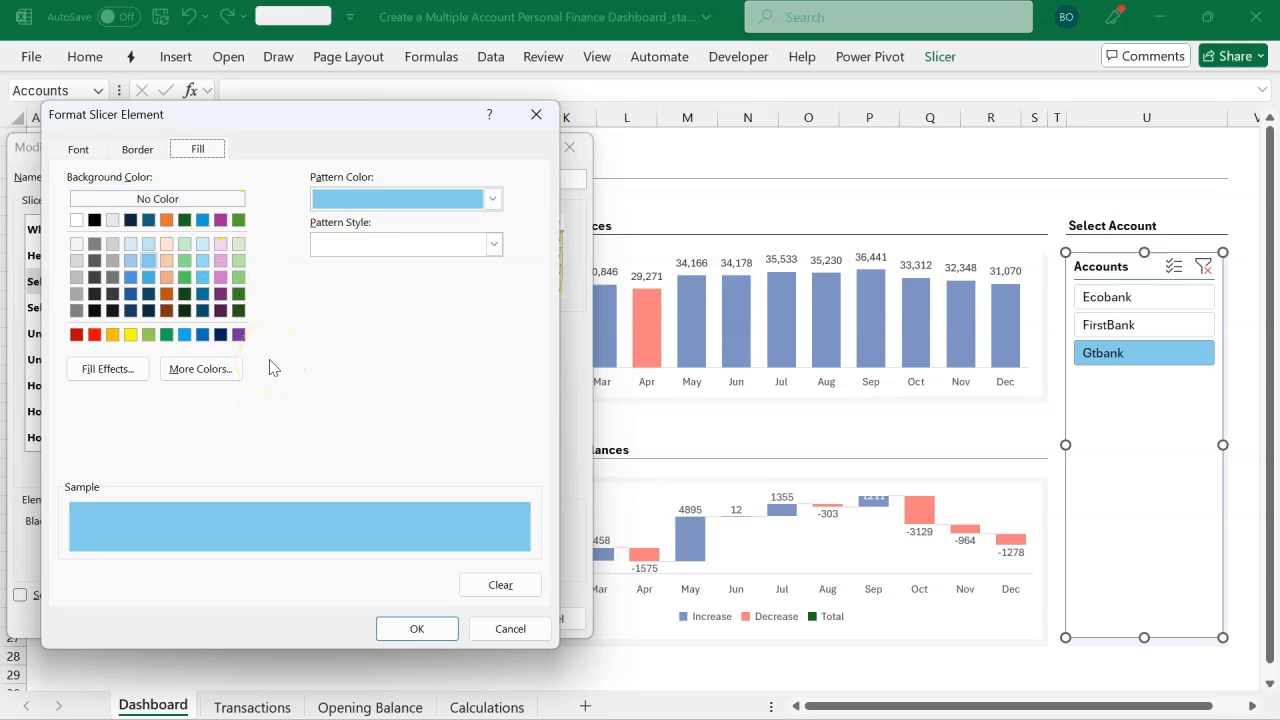
{"action": "left_click", "coordinate": [228, 369]}
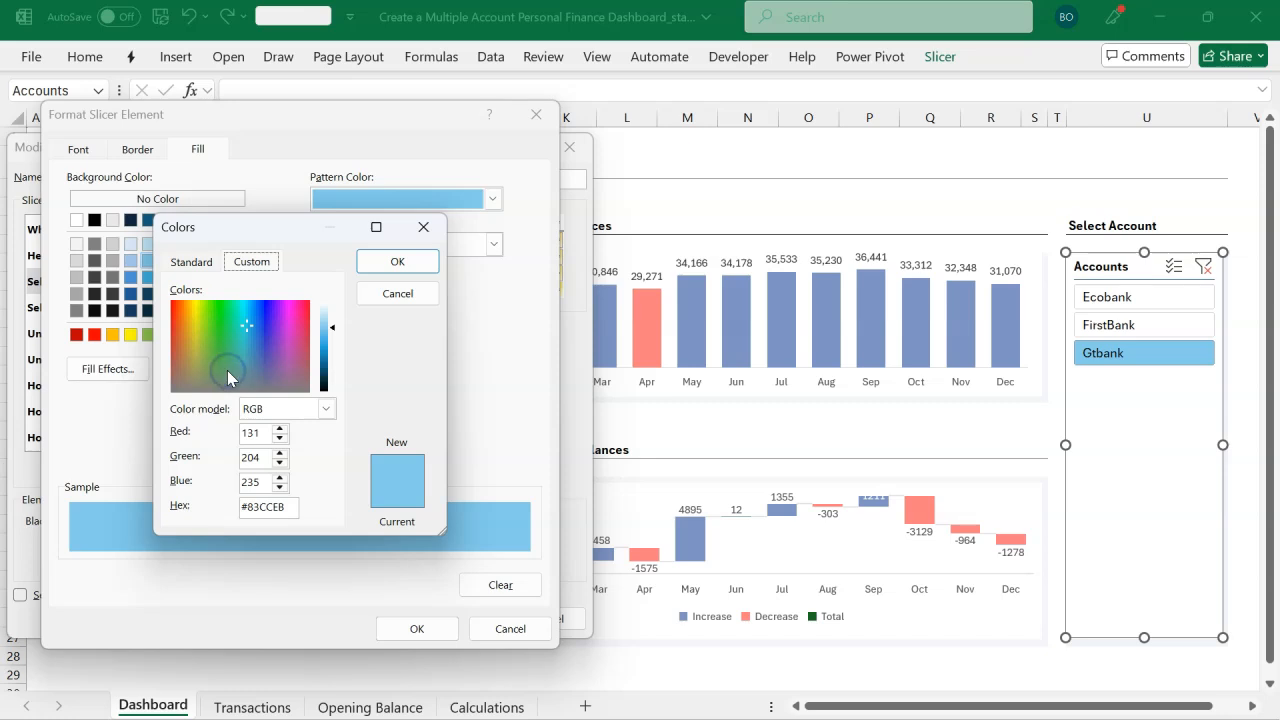
{"action": "left_click", "coordinate": [288, 505]}
{"action": "type", "text": "#7D94C3"}
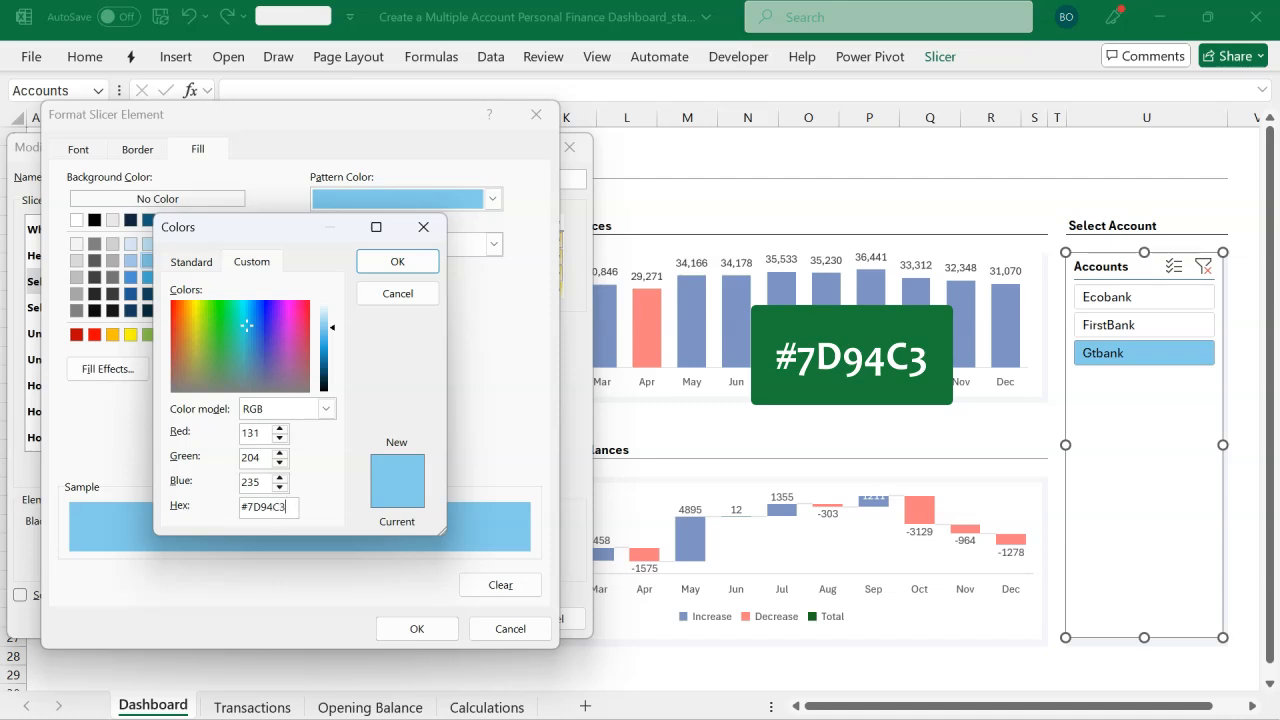
{"action": "left_click", "coordinate": [250, 481]}
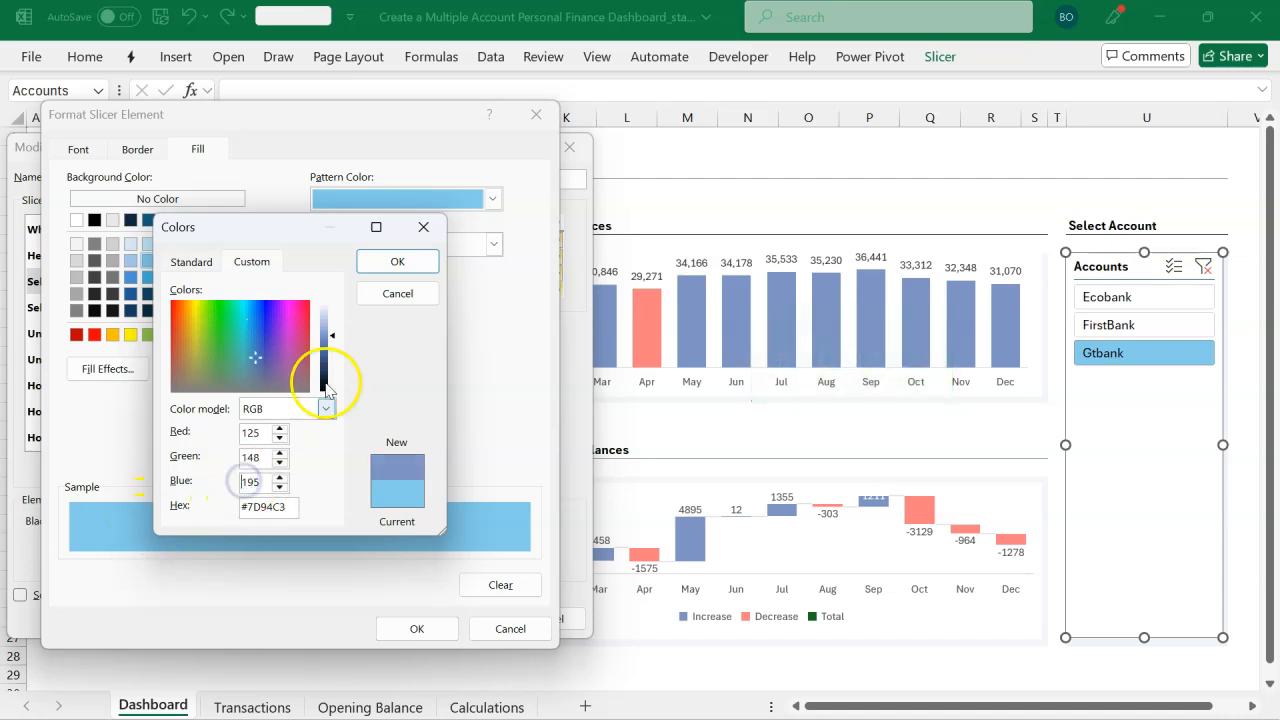
{"action": "left_click", "coordinate": [398, 265]}
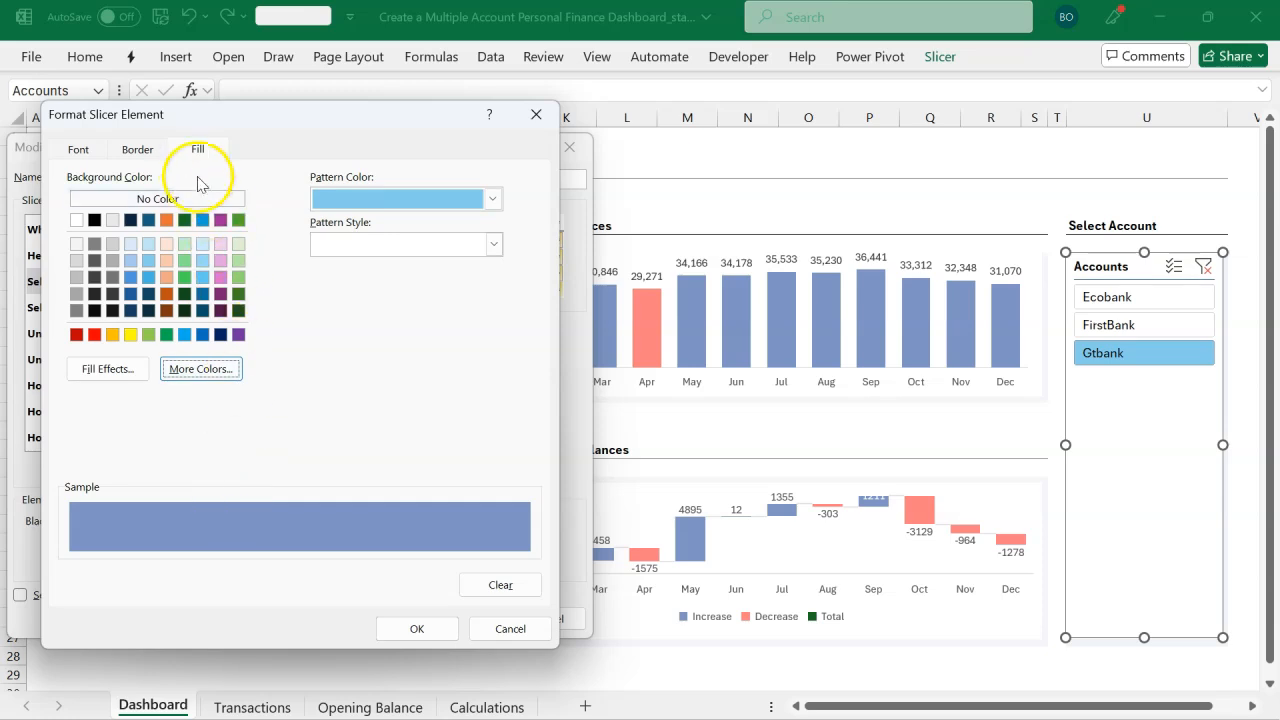
Step: Set the Selected Item with Data font colour to white and confirm the element formatting
{"action": "left_click", "coordinate": [88, 150]}
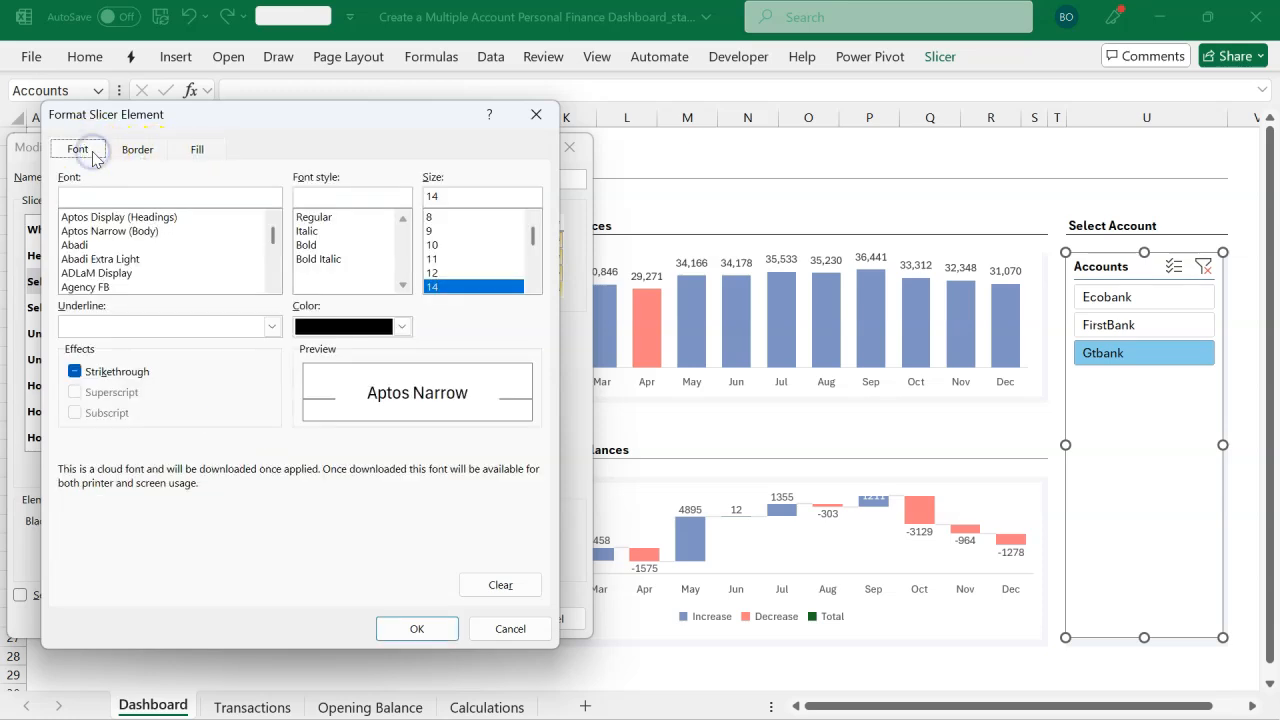
{"action": "left_click", "coordinate": [400, 327]}
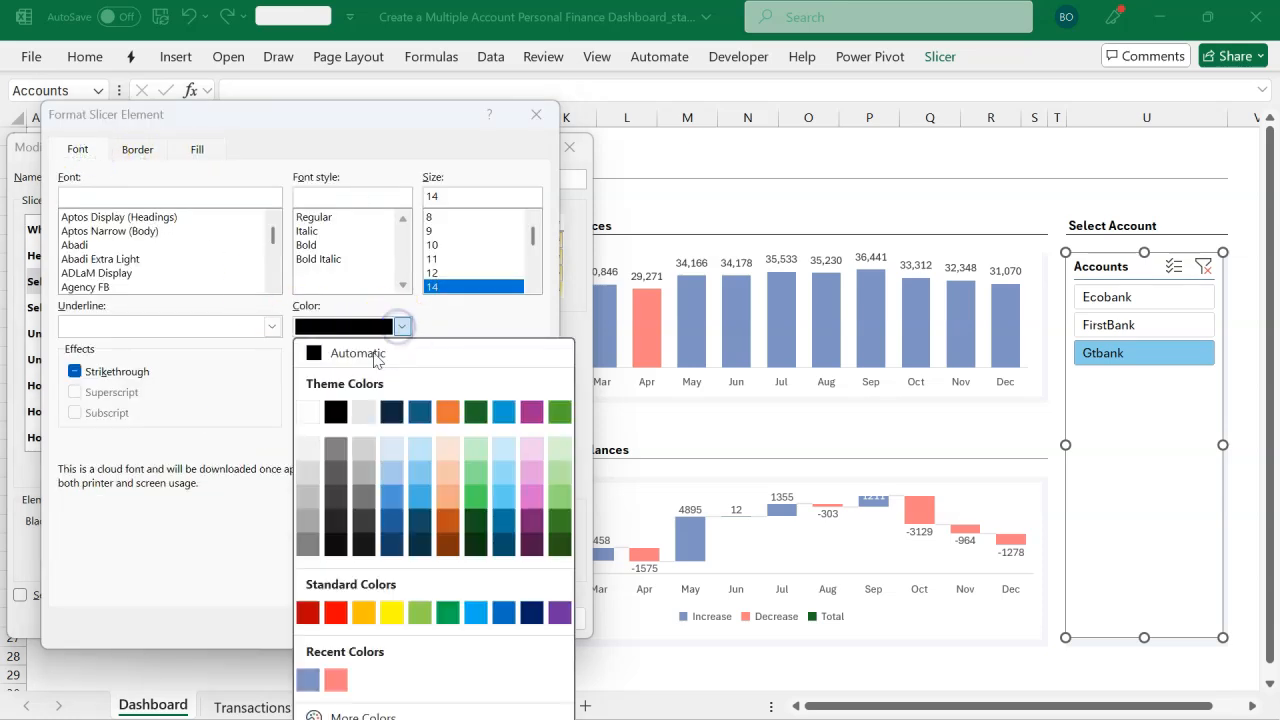
{"action": "left_click", "coordinate": [309, 412]}
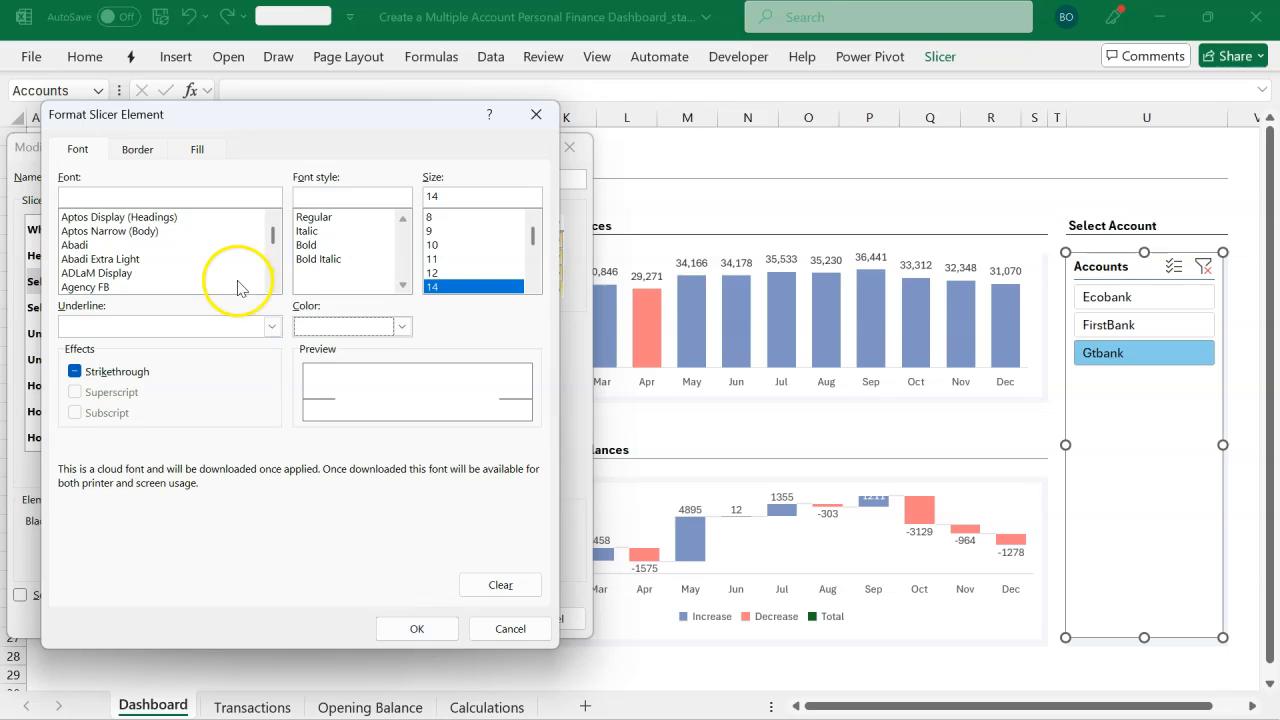
{"action": "left_click", "coordinate": [420, 627]}
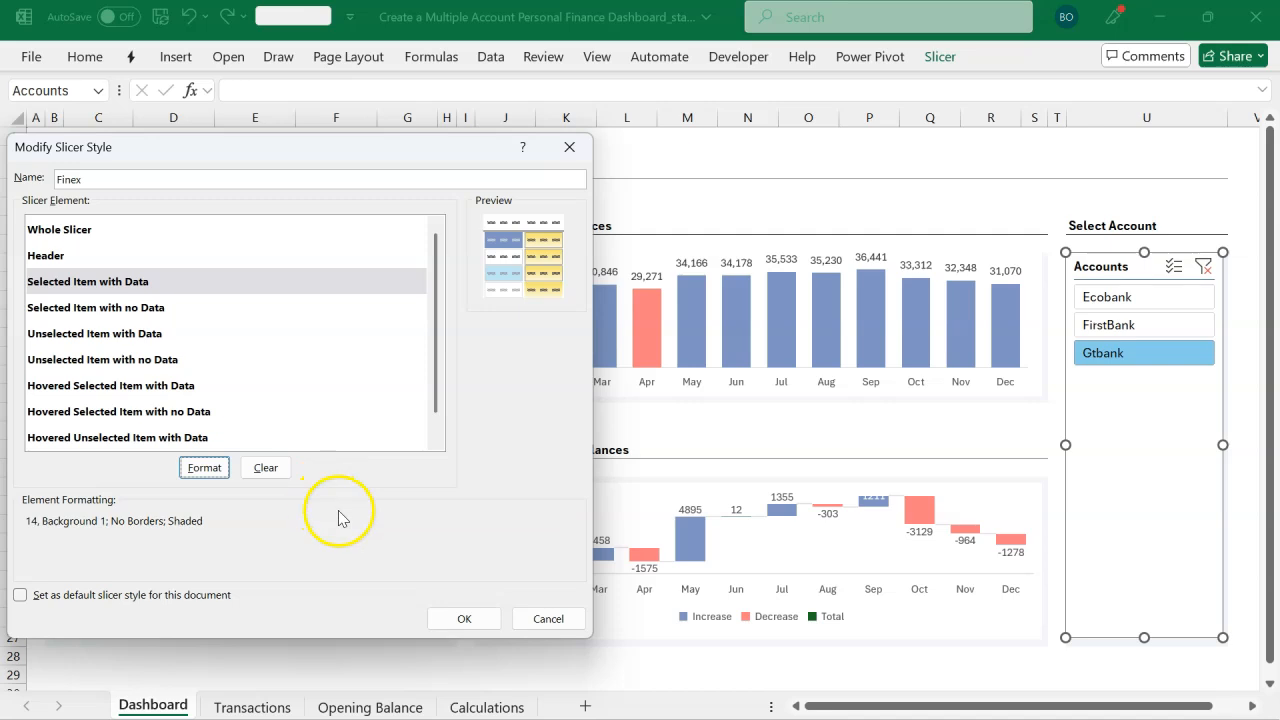
Step: Save the Finex slicer style and apply it to the Accounts slicer
{"action": "left_click", "coordinate": [461, 617]}
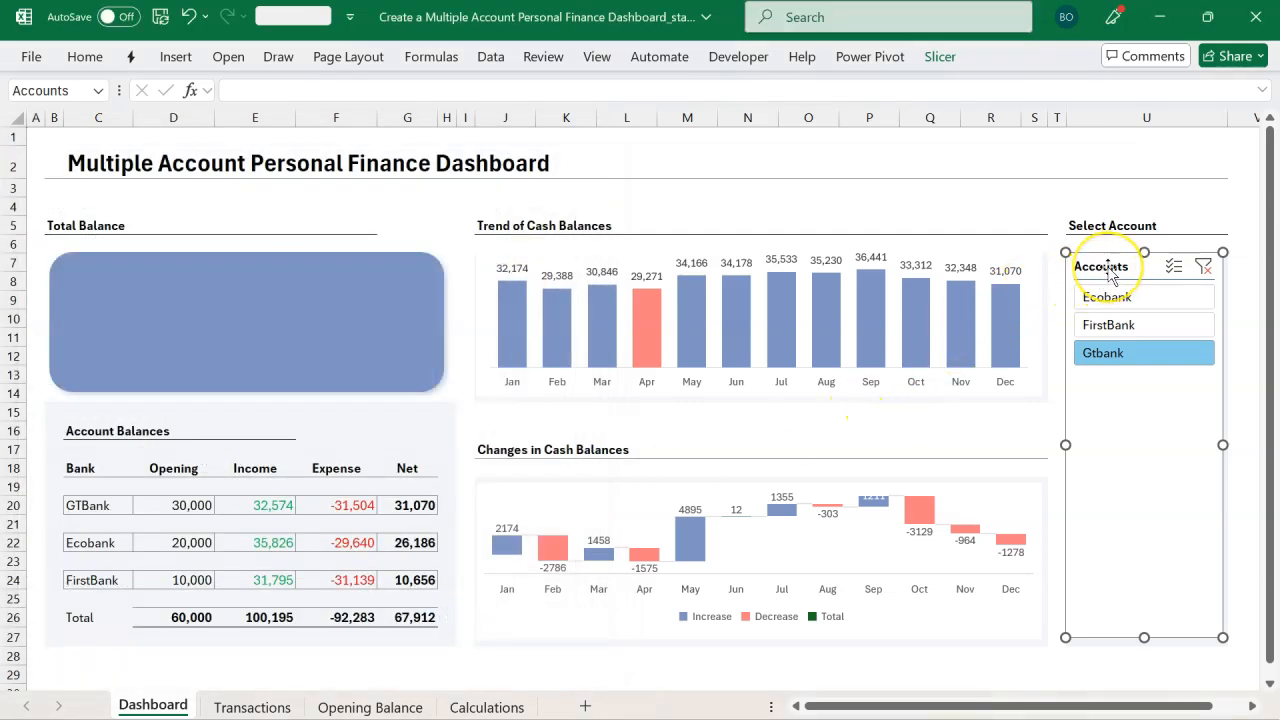
{"action": "left_click", "coordinate": [945, 58]}
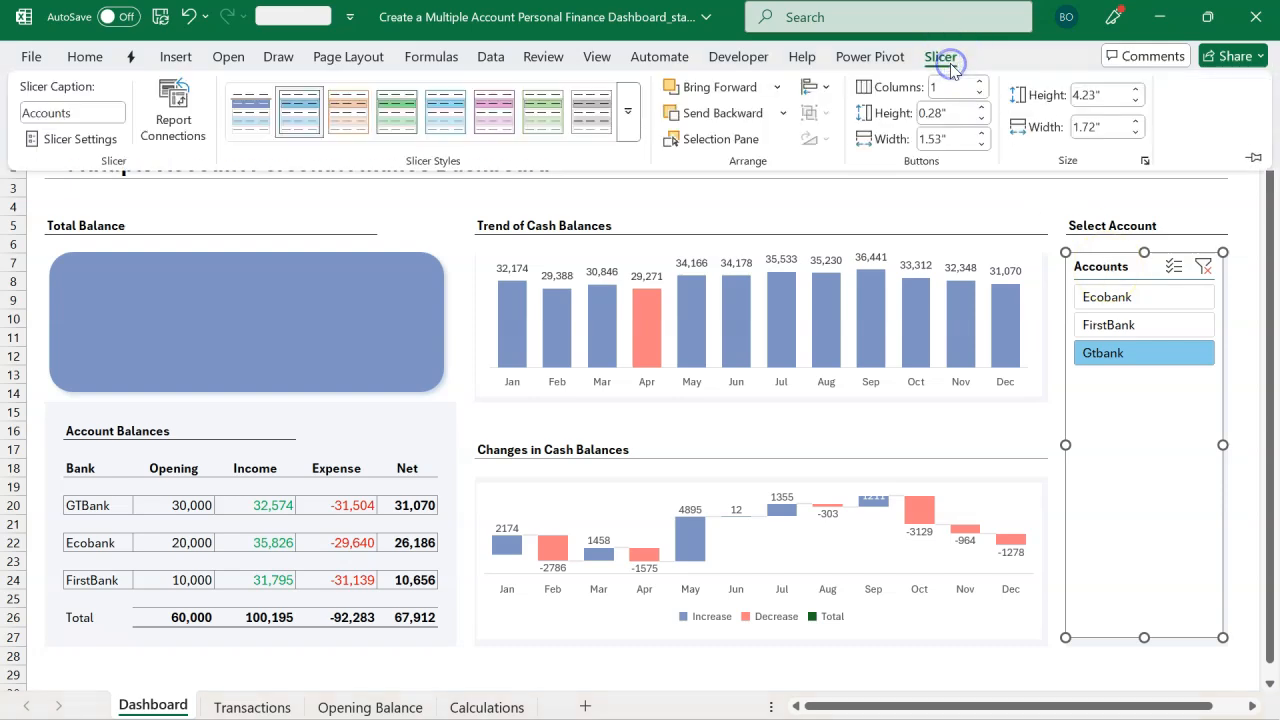
{"action": "left_click", "coordinate": [251, 118]}
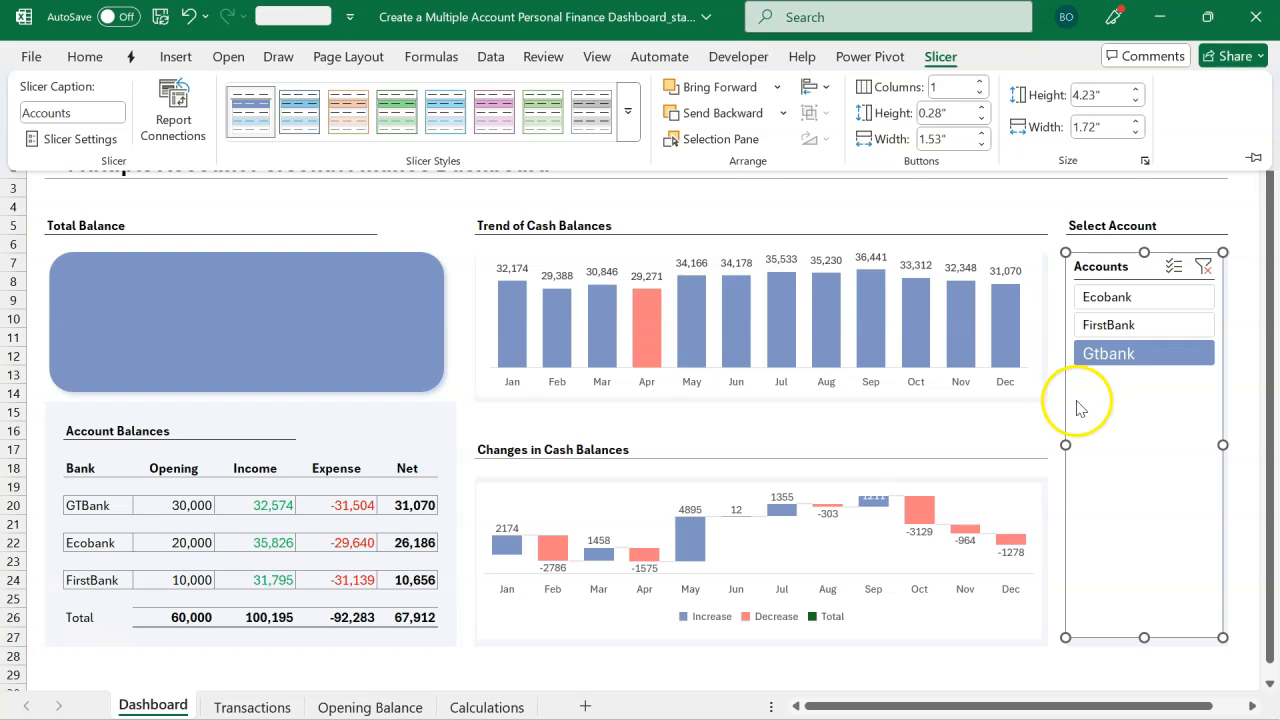
Step: Increase the slicer button height to 1.2 inches
{"action": "left_click", "coordinate": [989, 115]}
{"action": "left_click", "coordinate": [989, 115]}
{"action": "left_click", "coordinate": [989, 115]}
{"action": "left_click", "coordinate": [989, 115]}
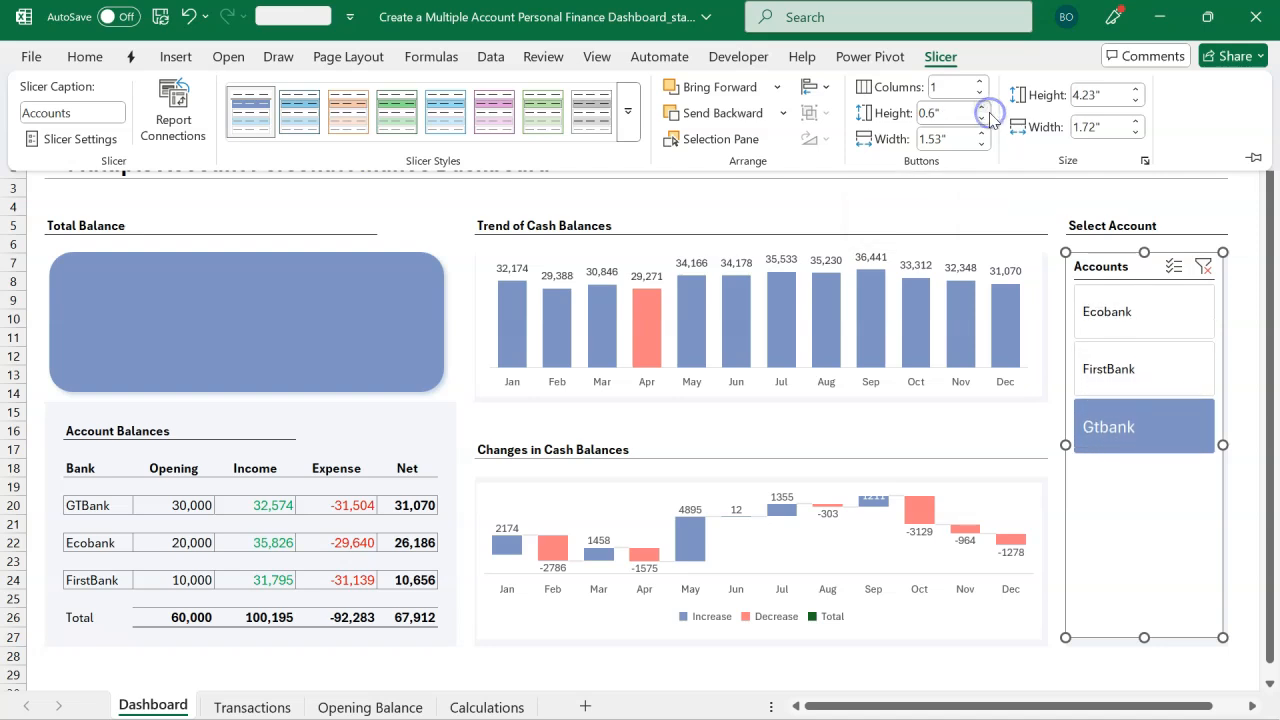
{"action": "left_click", "coordinate": [989, 115]}
{"action": "left_click", "coordinate": [989, 115]}
{"action": "left_click", "coordinate": [989, 115]}
{"action": "left_click", "coordinate": [989, 115]}
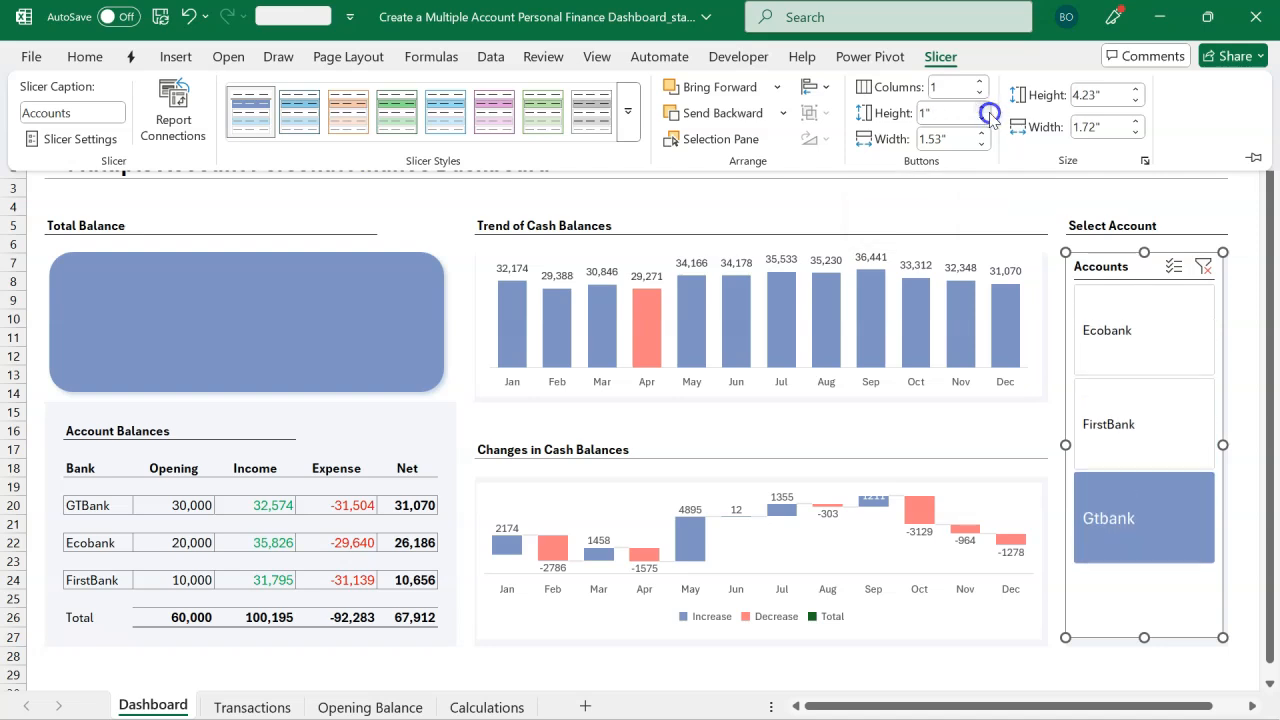
{"action": "left_click", "coordinate": [989, 115]}
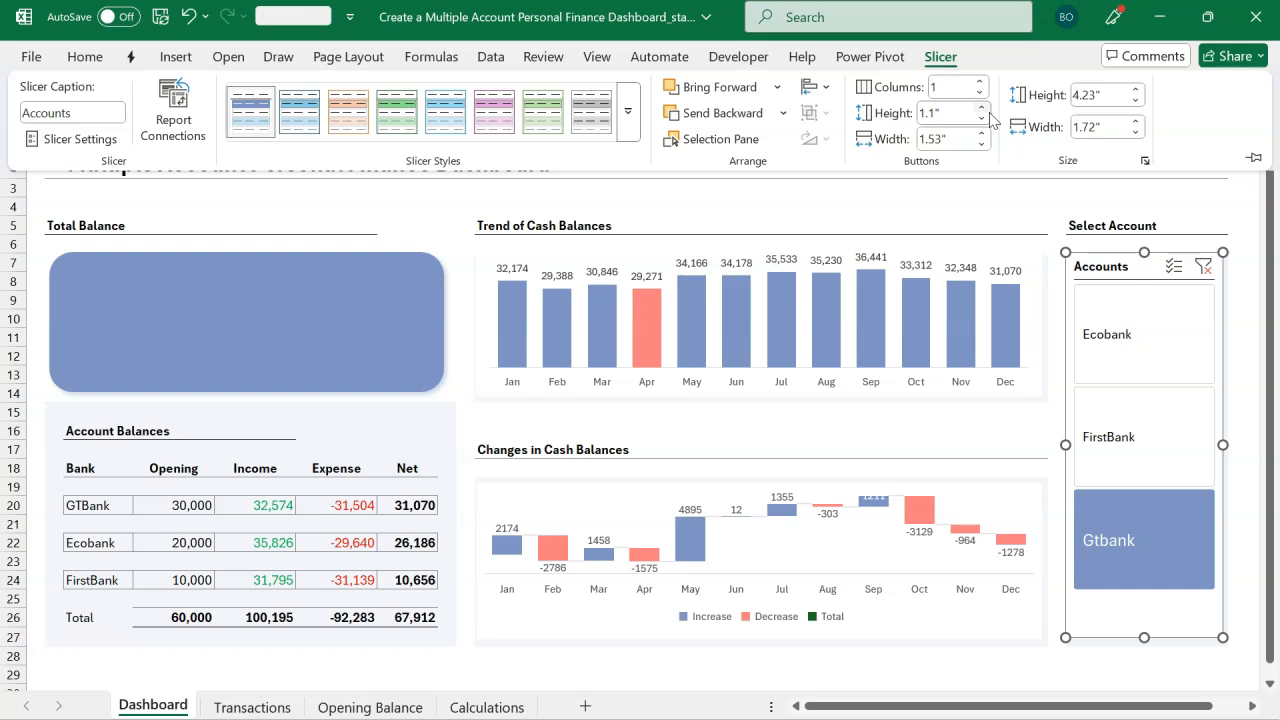
{"action": "left_click", "coordinate": [989, 115]}
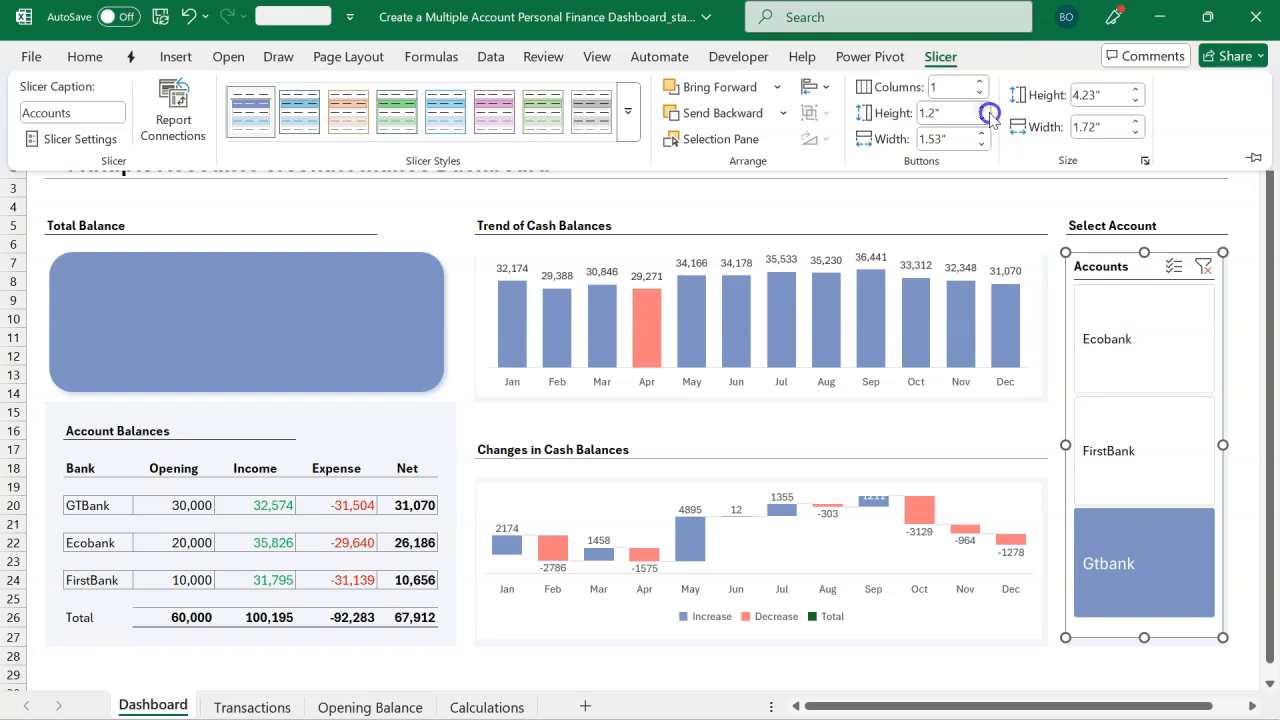
{"action": "left_click", "coordinate": [1020, 222]}
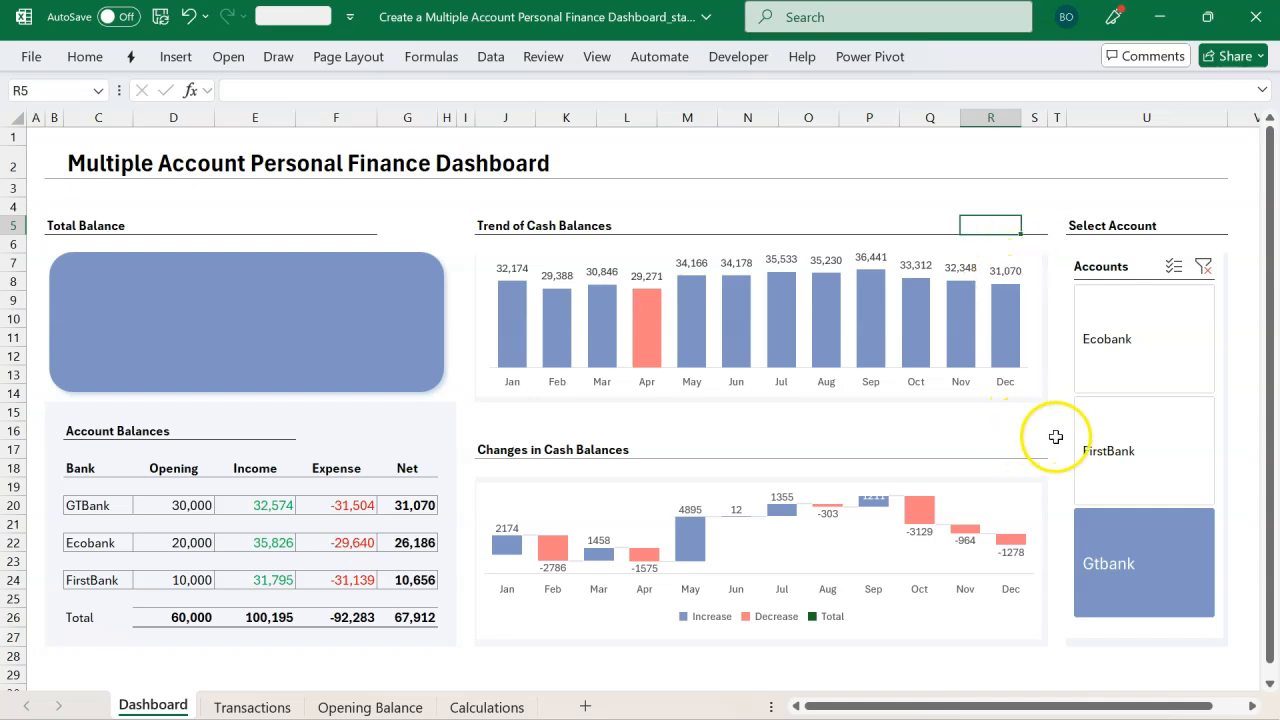
Step: Check how the charts and Total Balance respond when selecting each account in the slicer and clearing the filter
{"action": "left_click", "coordinate": [1113, 461]}
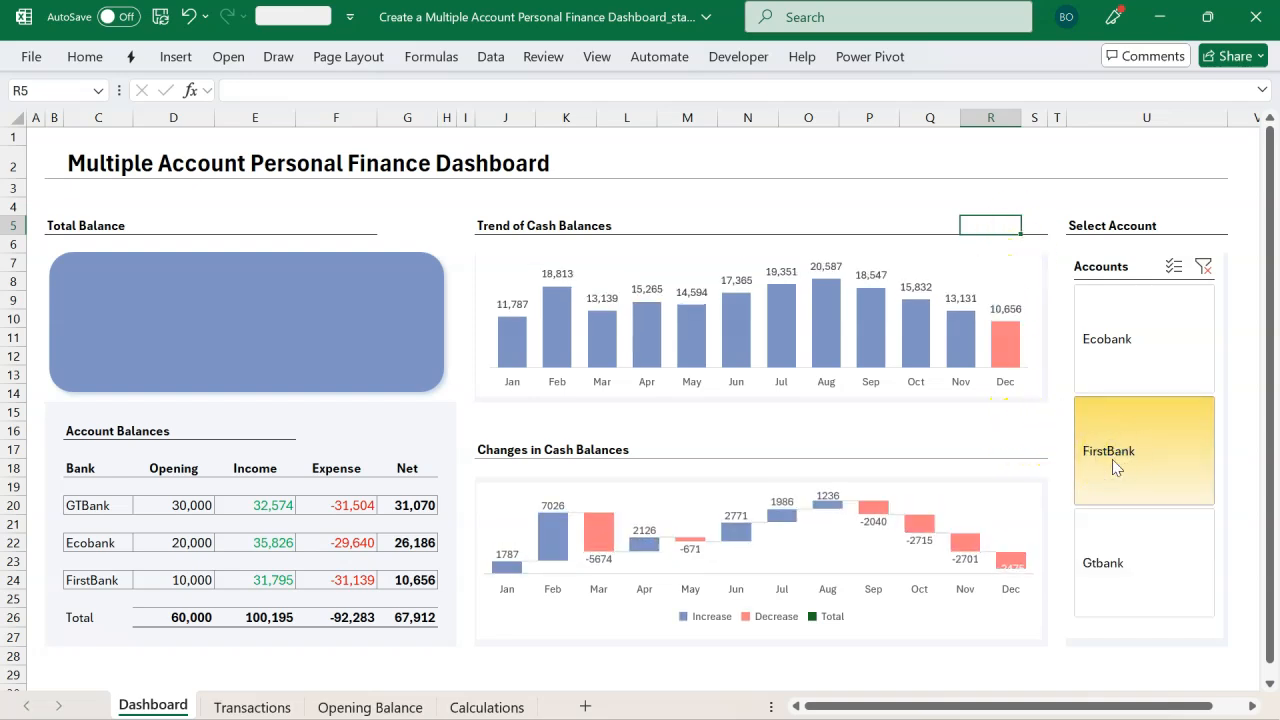
{"action": "left_click", "coordinate": [1120, 368]}
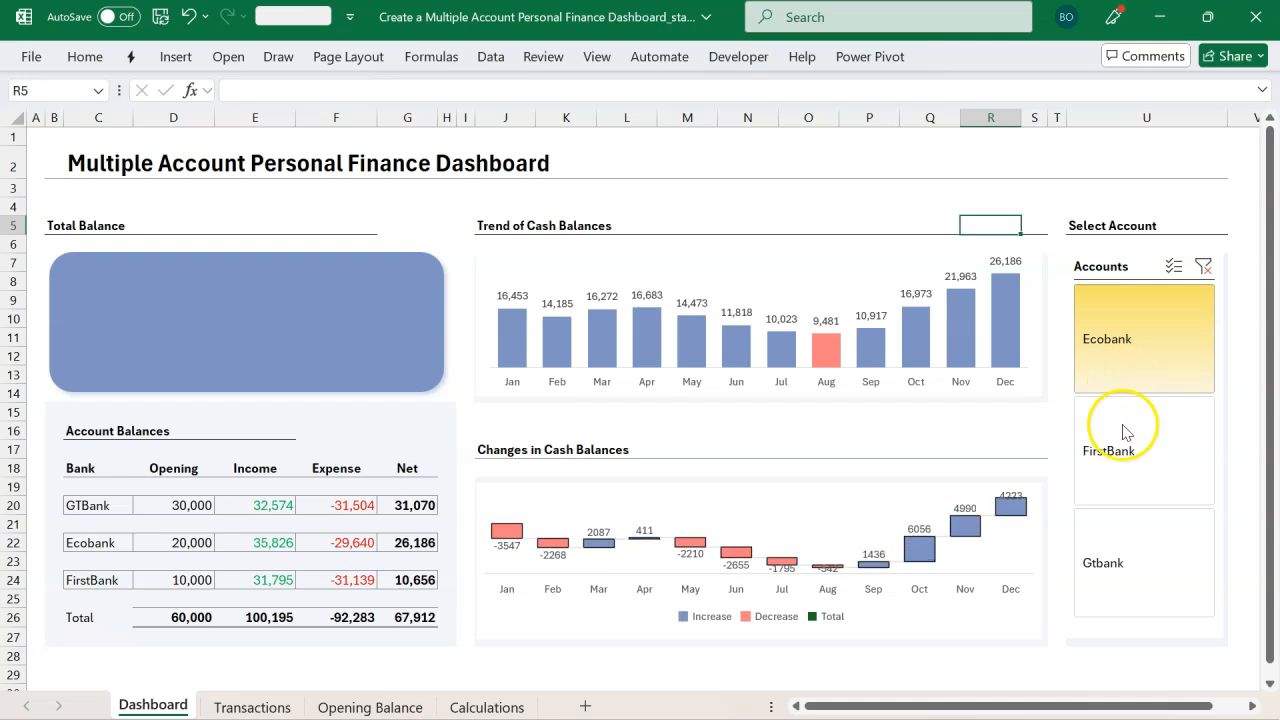
{"action": "left_click", "coordinate": [1126, 559]}
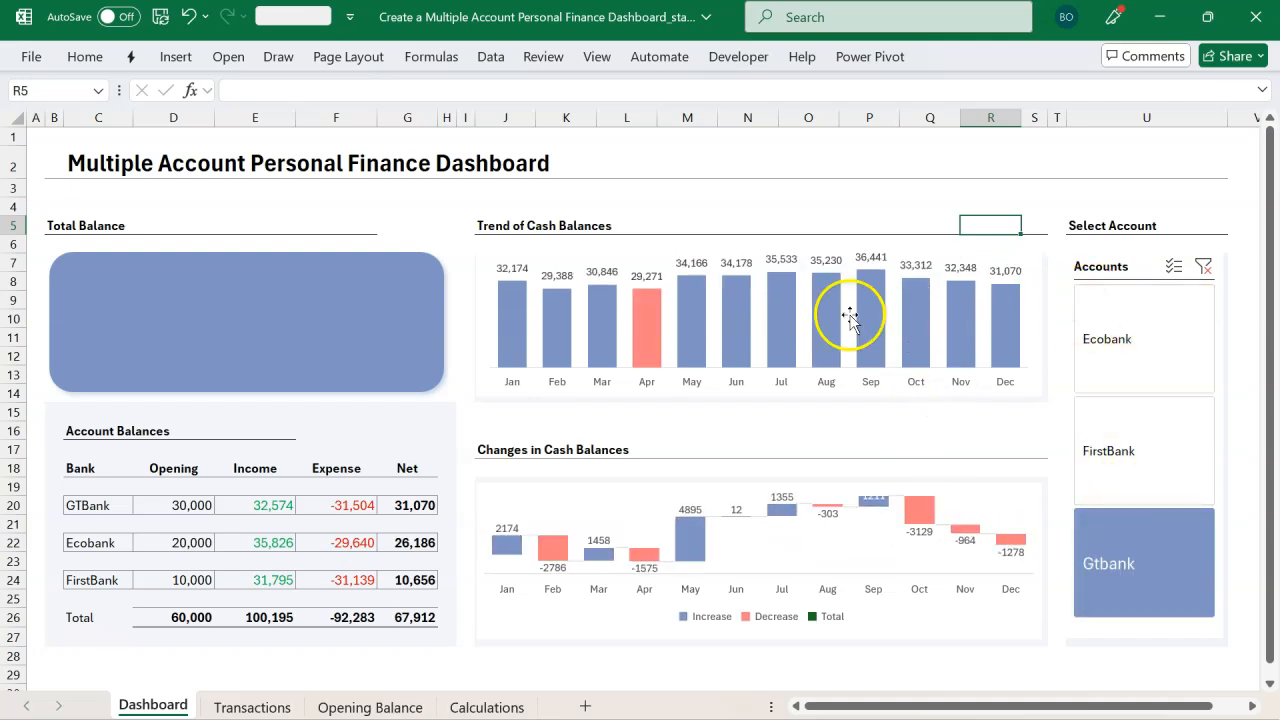
{"action": "left_click", "coordinate": [1134, 436]}
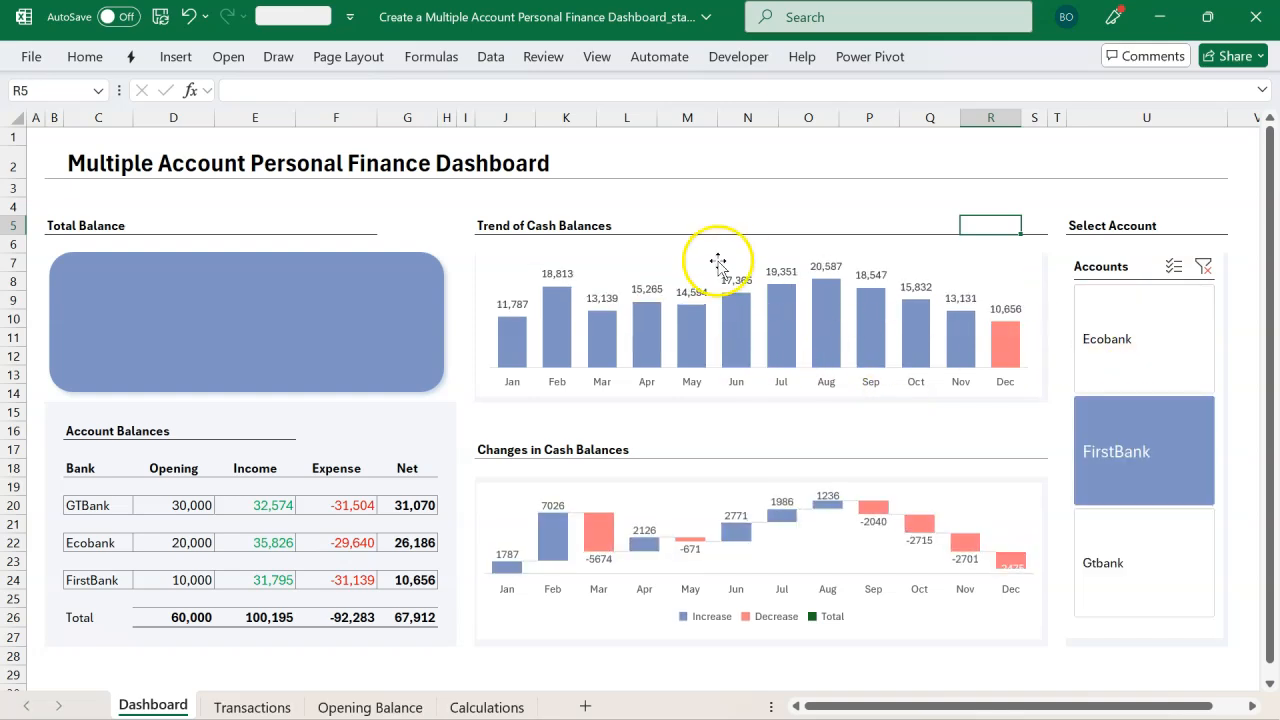
{"action": "left_click", "coordinate": [369, 275]}
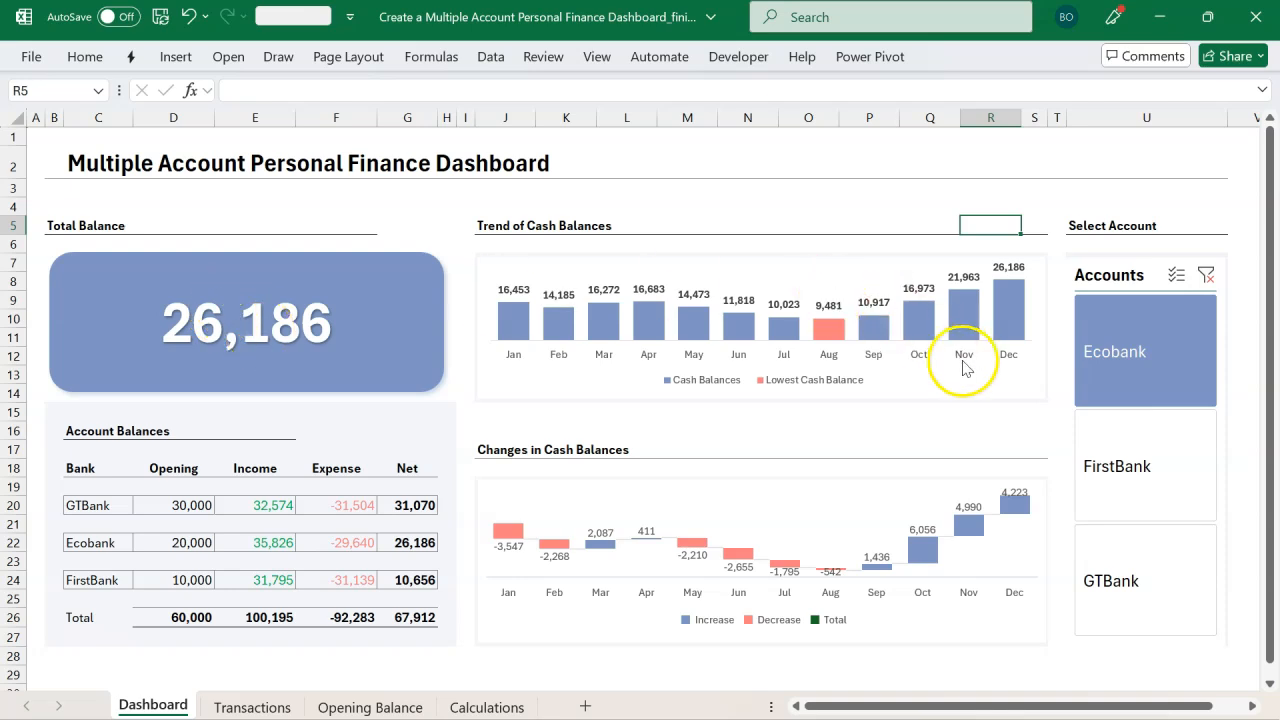
{"action": "left_click", "coordinate": [1084, 452]}
{"action": "left_click", "coordinate": [1121, 392]}
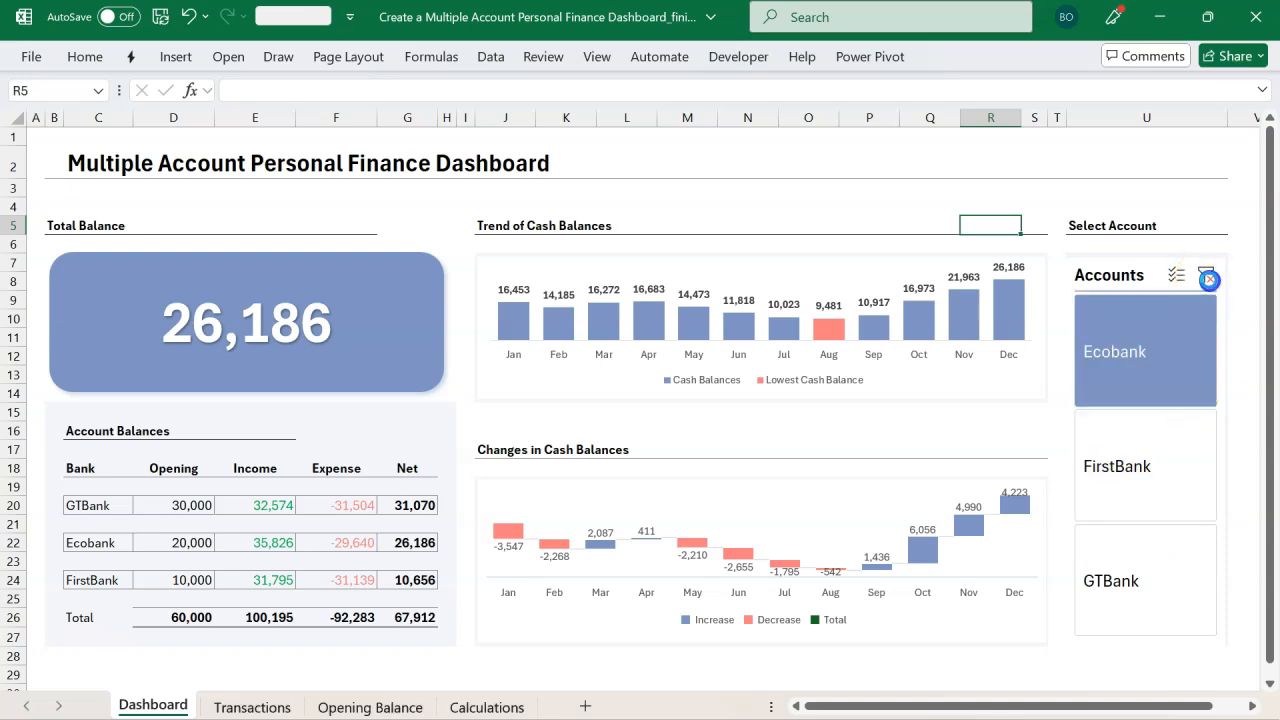
{"action": "left_click", "coordinate": [1206, 276]}
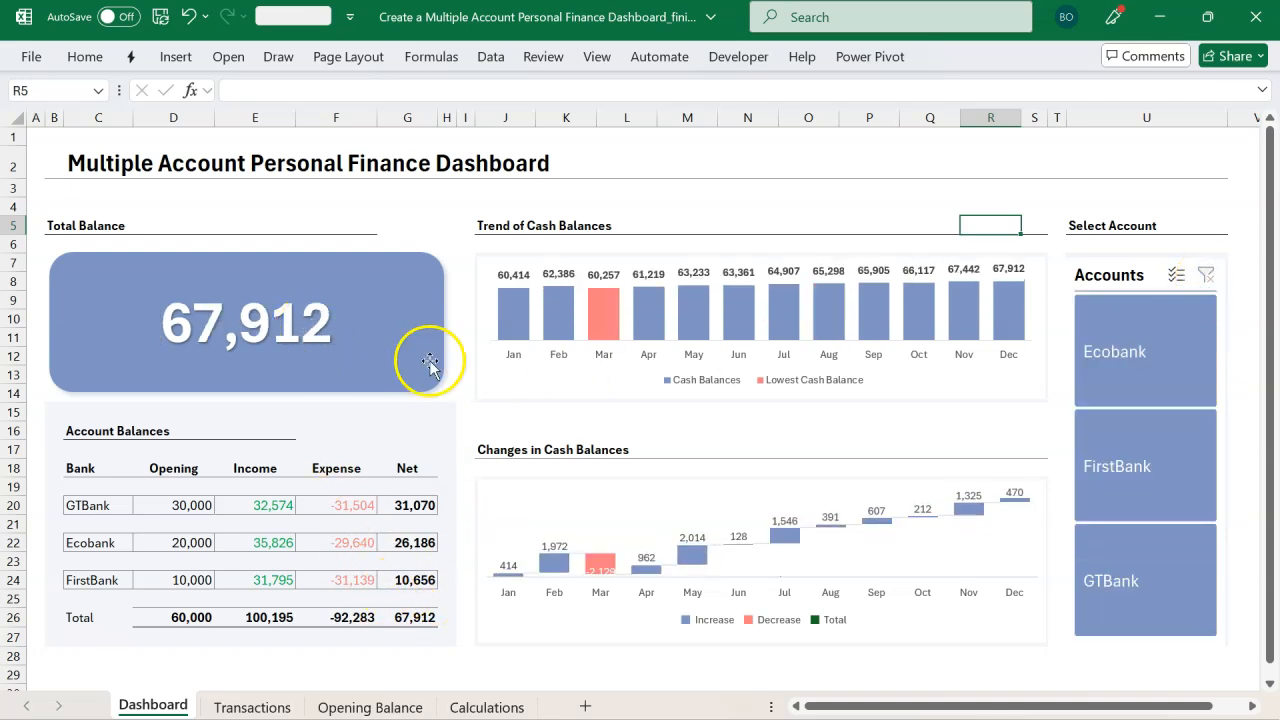
{"action": "left_click", "coordinate": [1091, 345]}
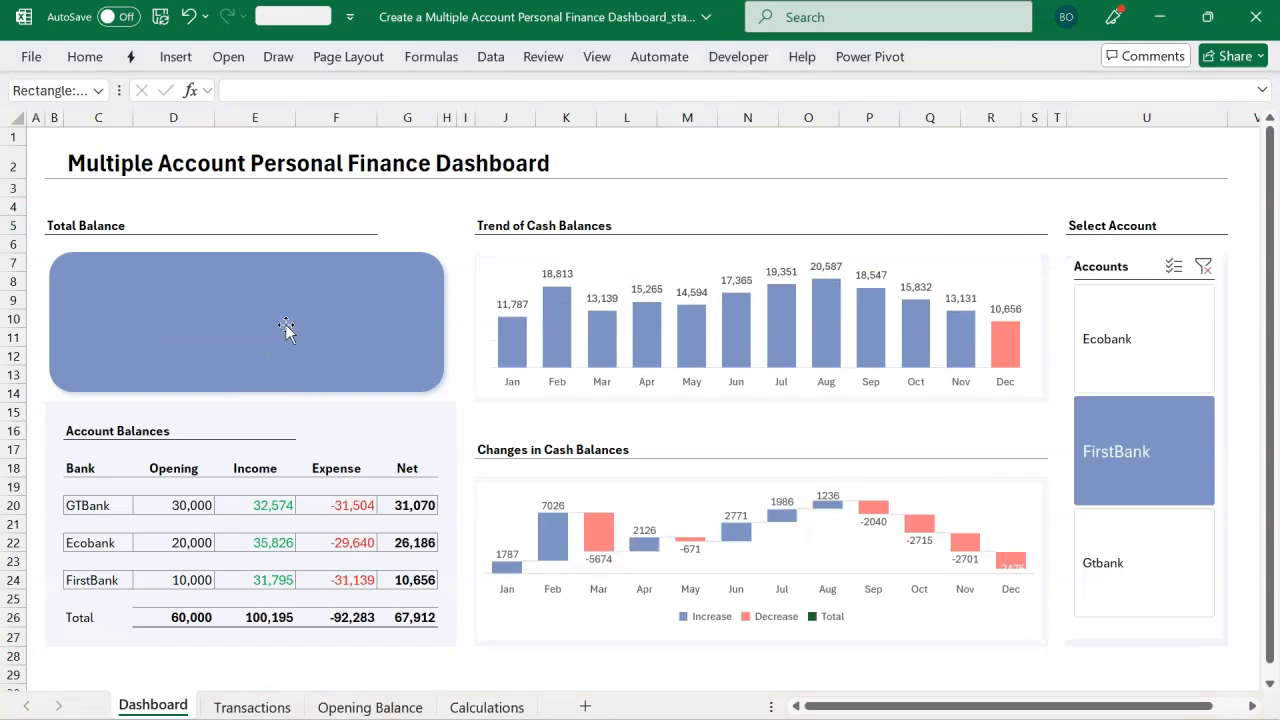
{"action": "left_click", "coordinate": [285, 326]}
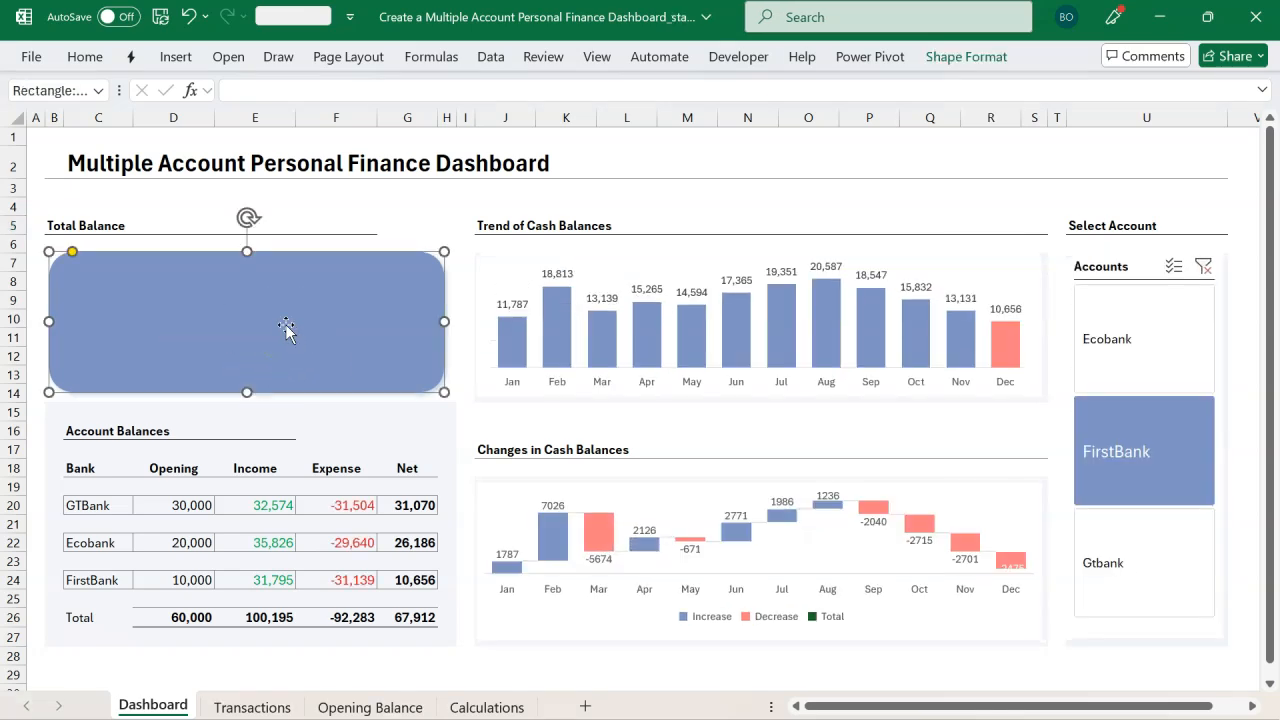
Step: Add Slicer_Accounts as a member argument to the Cum. Balance CUBEVALUE formula in cell C8 of Calculations
{"action": "left_click", "coordinate": [472, 702]}
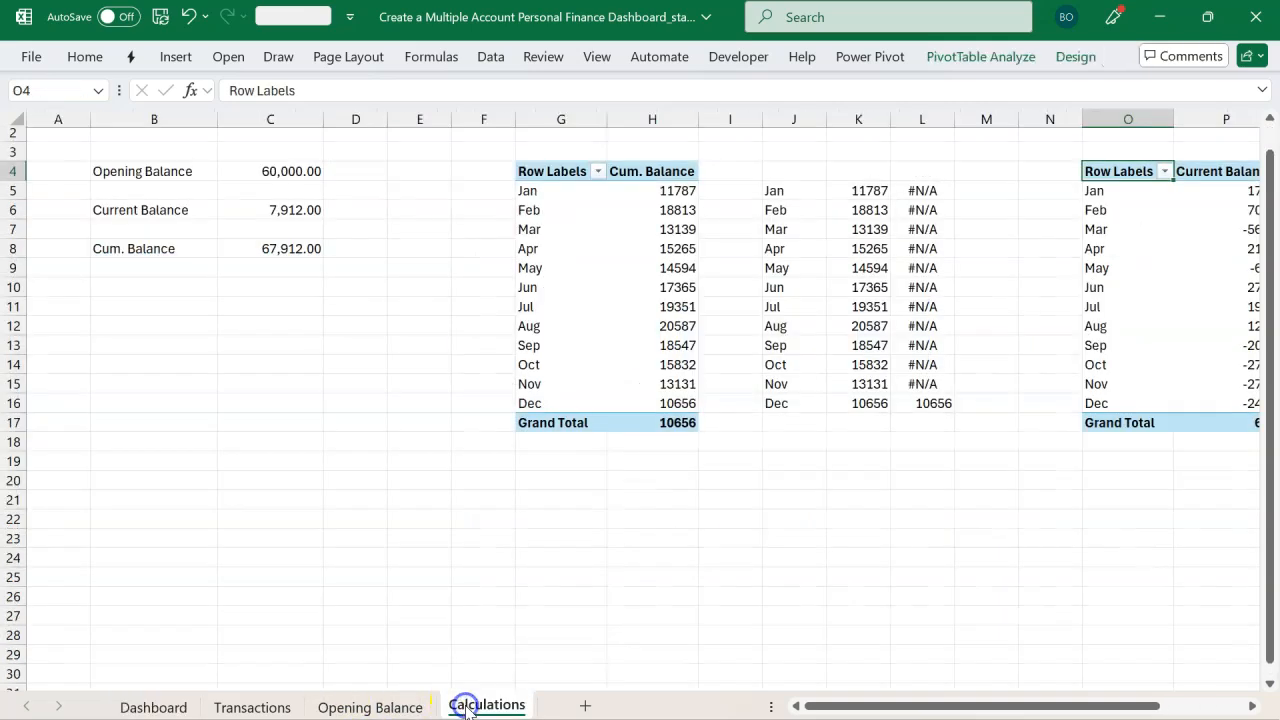
{"action": "left_click", "coordinate": [268, 249]}
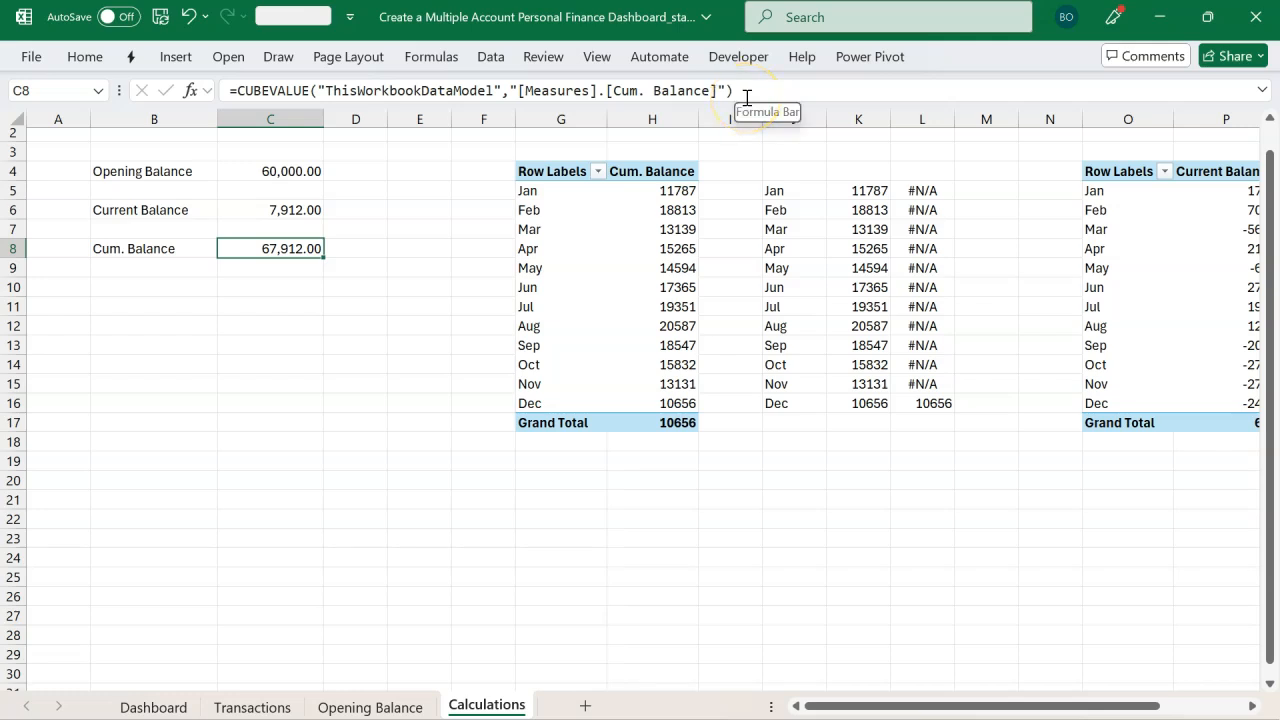
{"action": "double_click", "coordinate": [296, 250]}
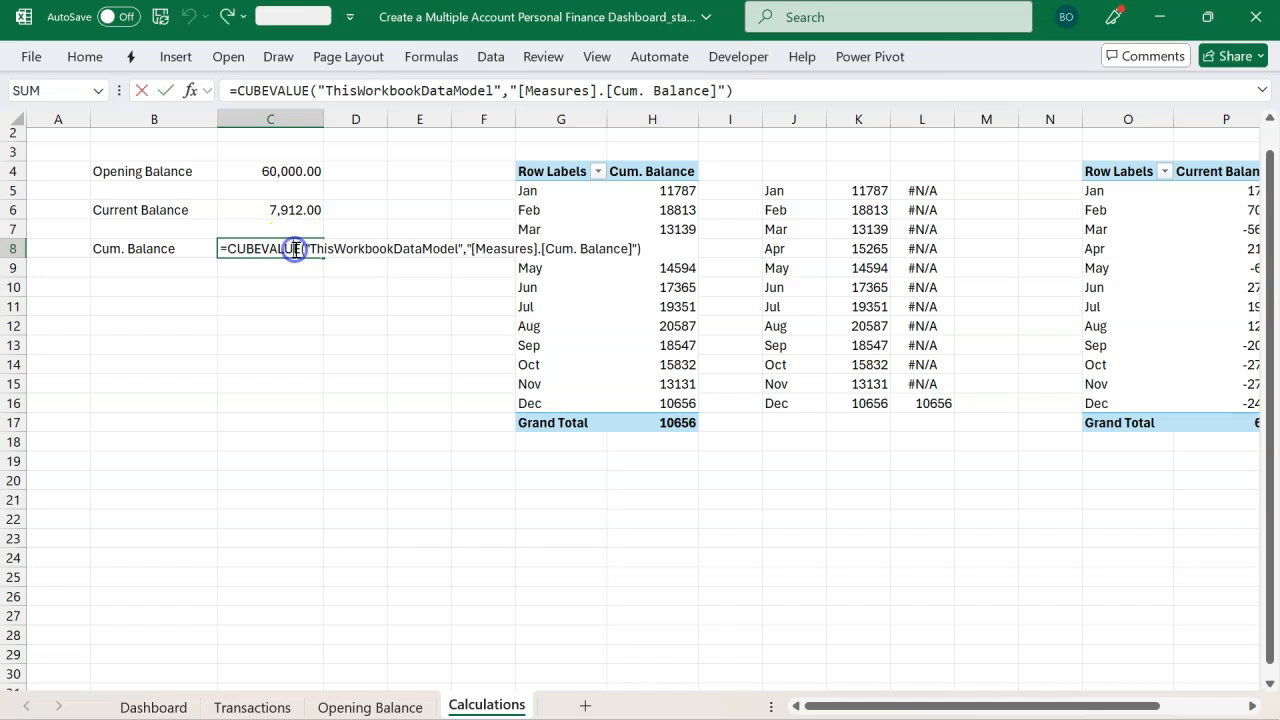
{"action": "left_click", "coordinate": [779, 88]}
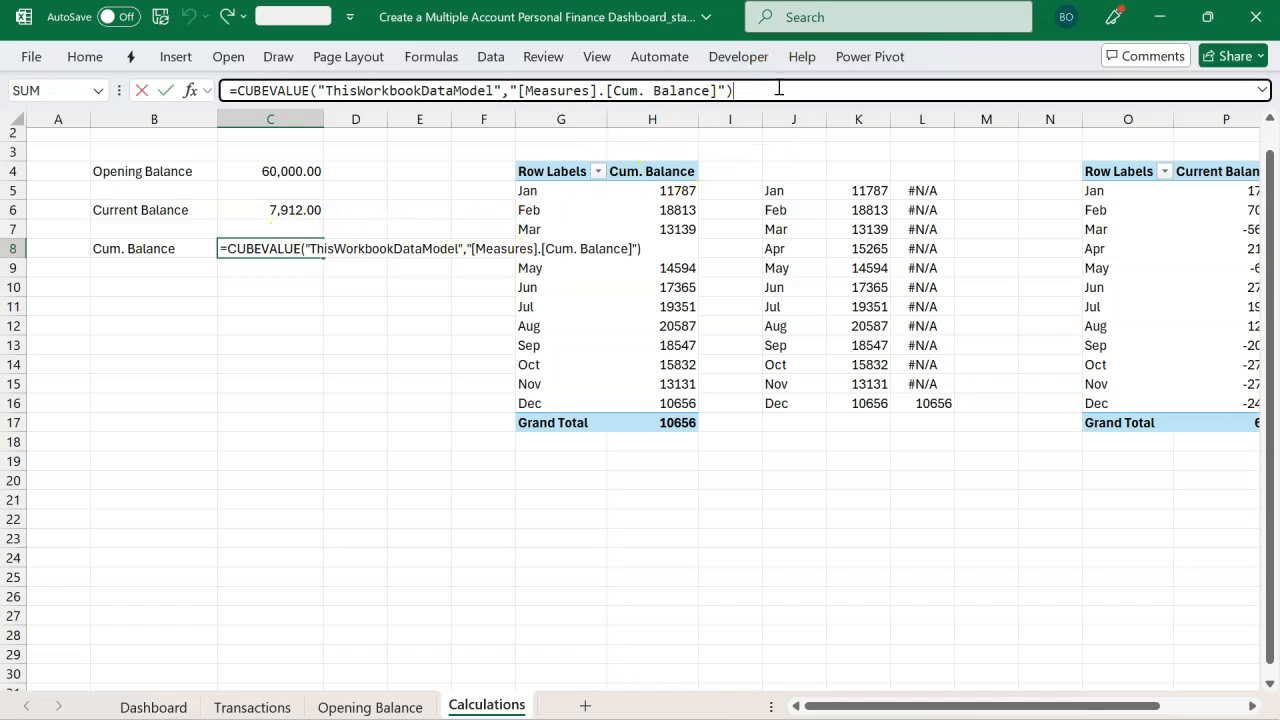
{"action": "key", "text": "BackSpace"}
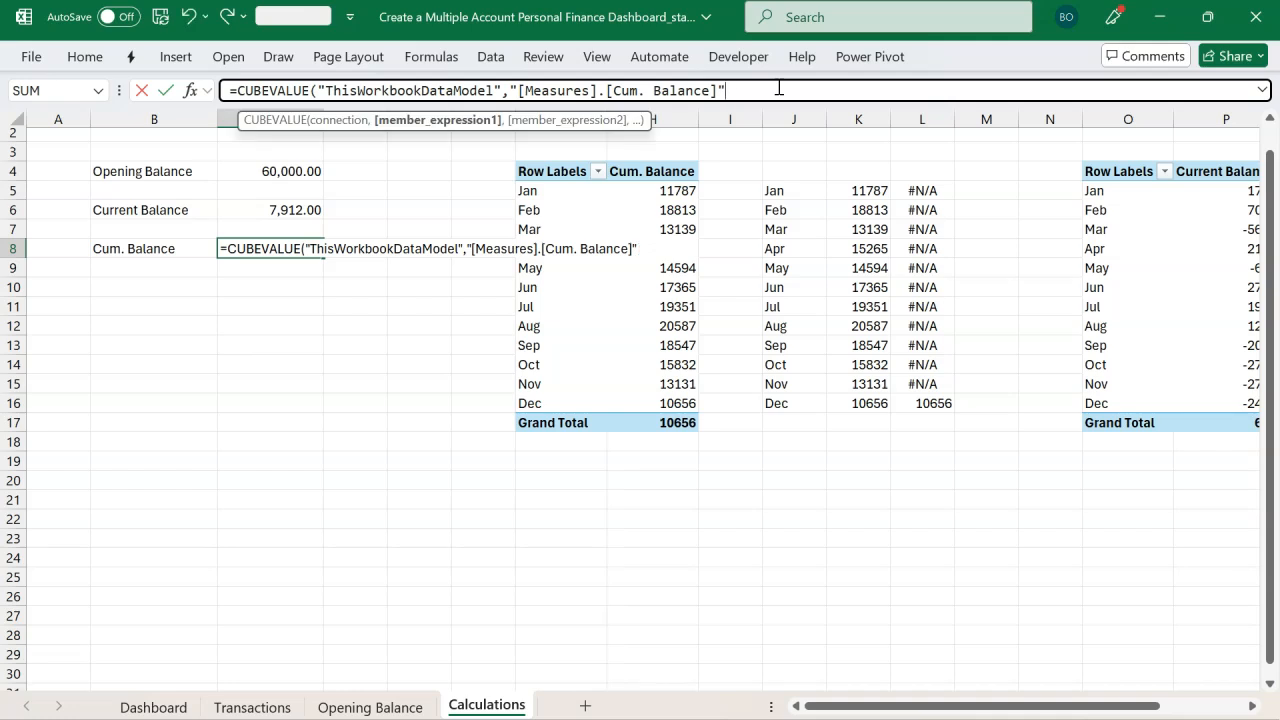
{"action": "type", "text": ","}
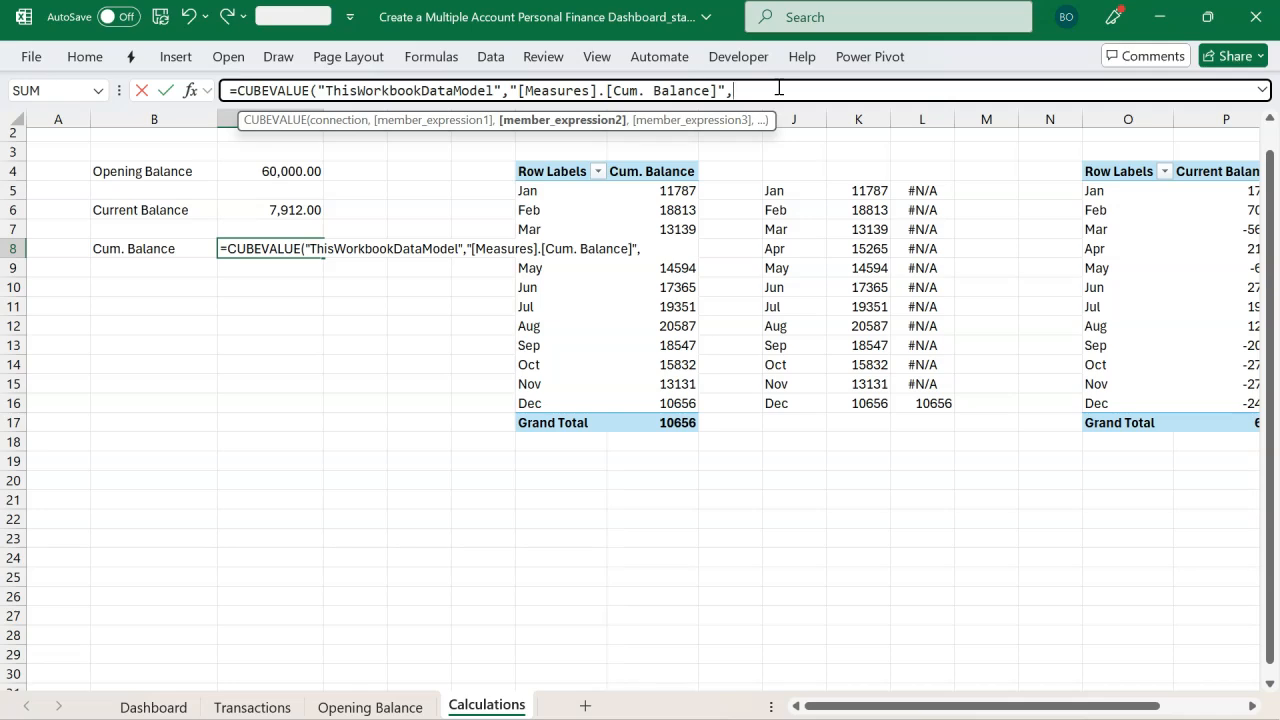
{"action": "type", "text": "SL"}
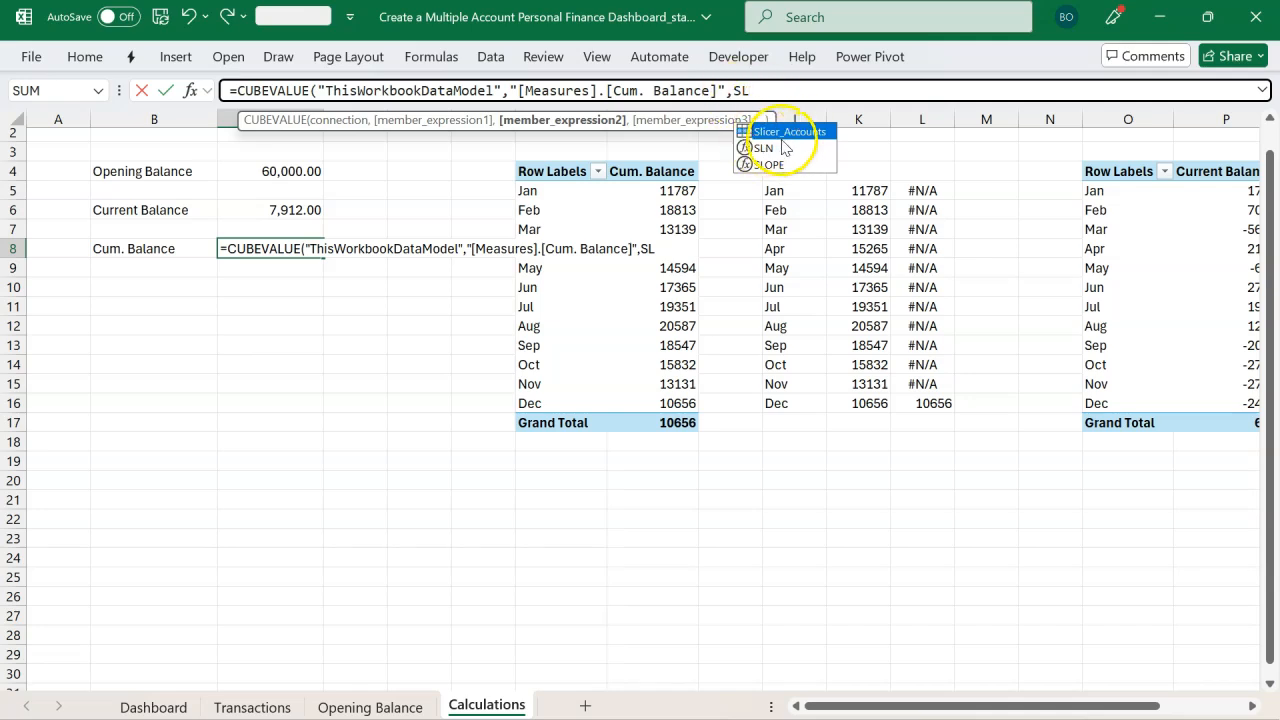
{"action": "key", "text": "Tab"}
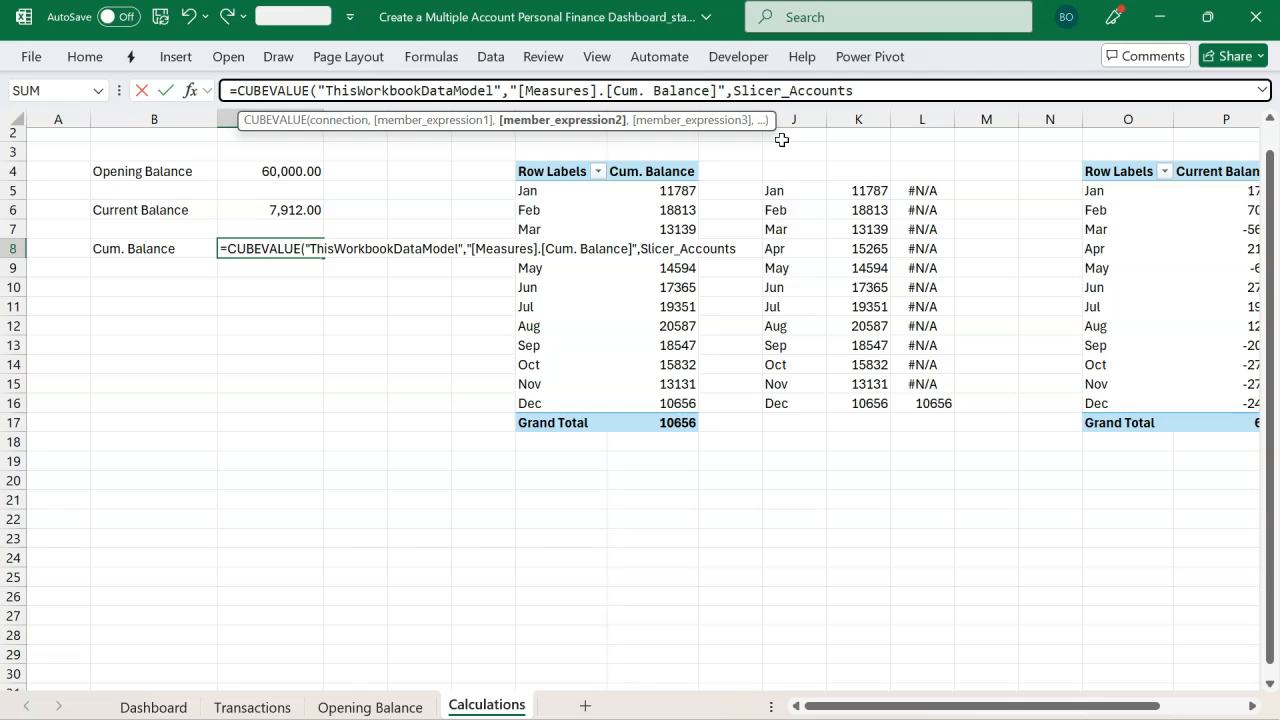
{"action": "type", "text": ")"}
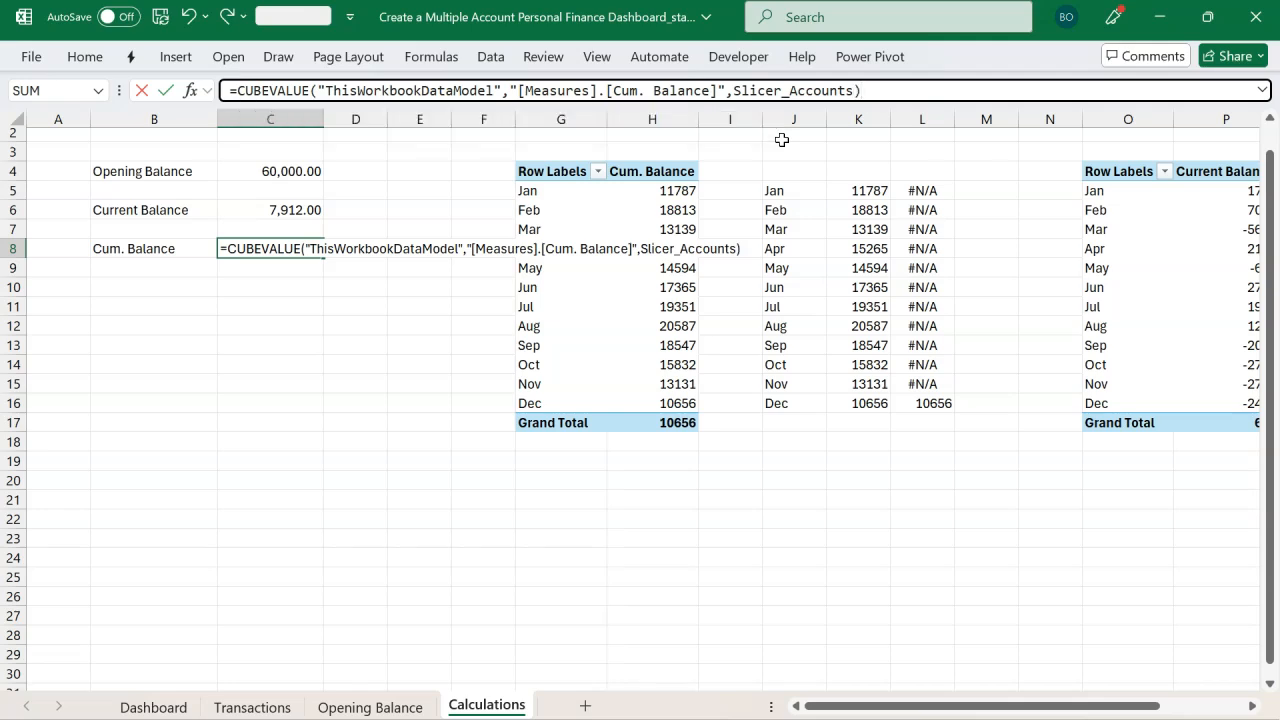
{"action": "key", "text": "Return"}
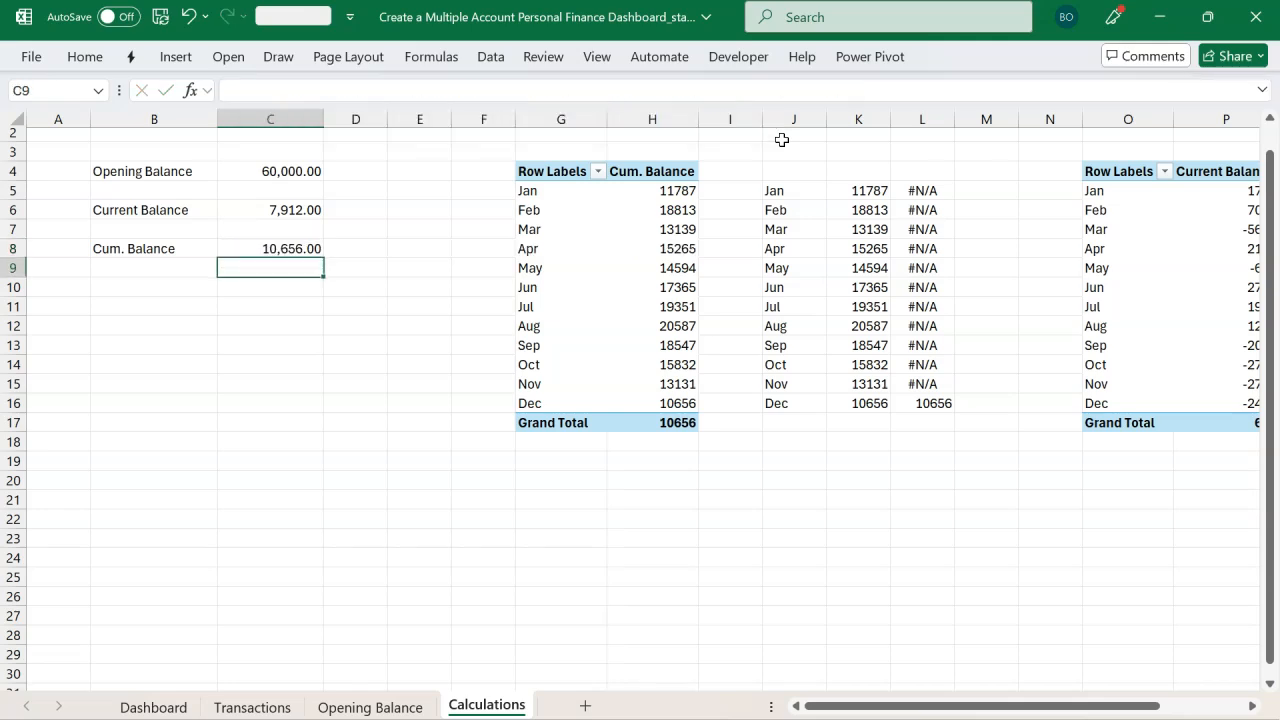
Step: Link the Total Balance rectangle's text to the Calculations!C8 cell
{"action": "left_click", "coordinate": [305, 248]}
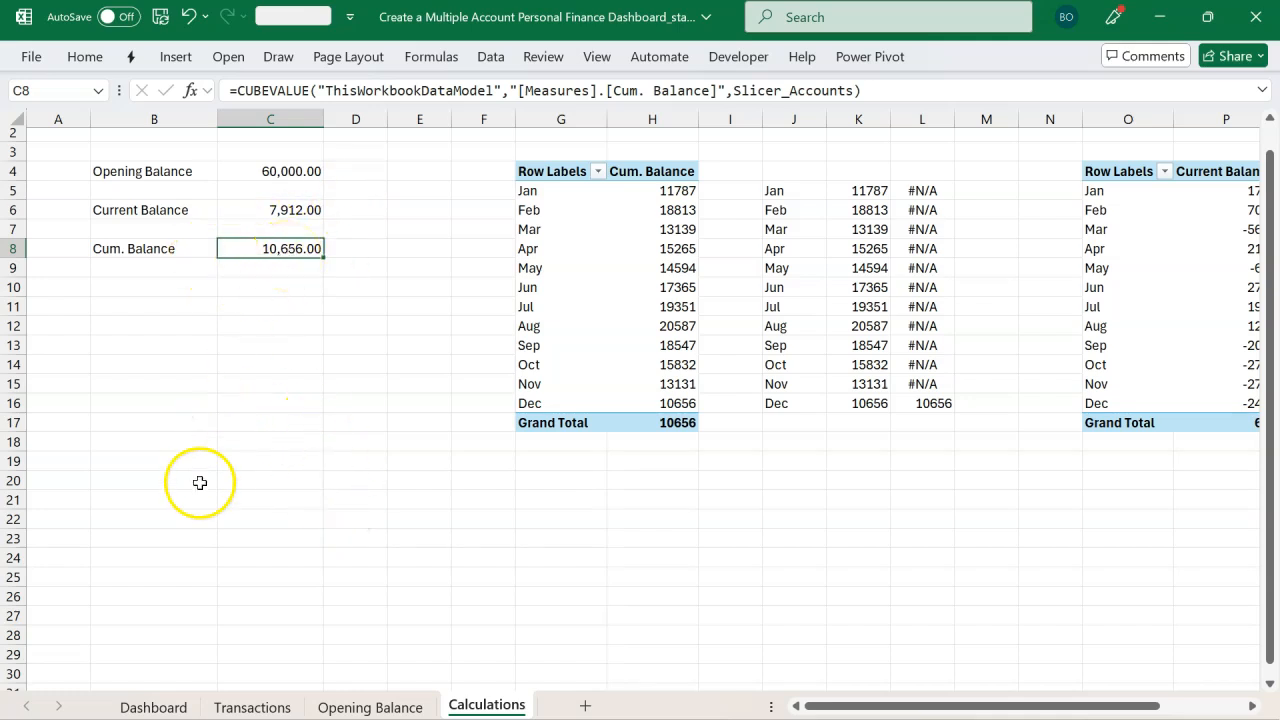
{"action": "left_click", "coordinate": [153, 705]}
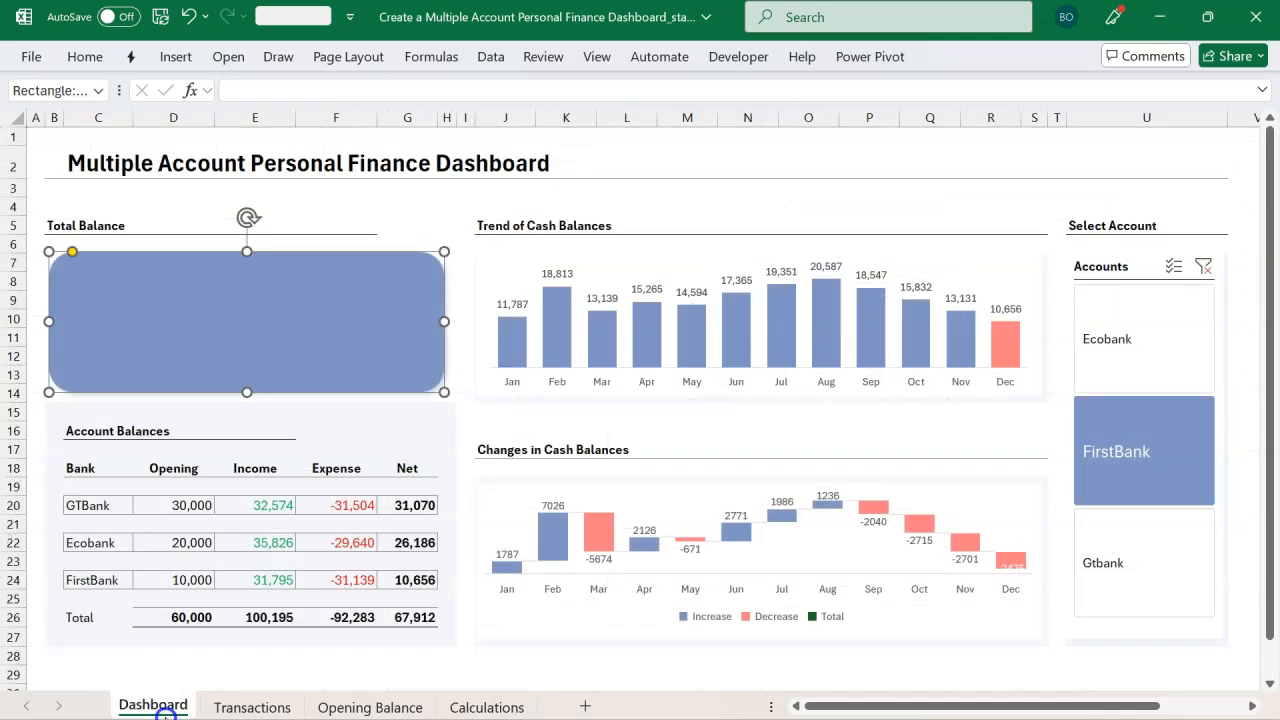
{"action": "left_click", "coordinate": [280, 263]}
{"action": "left_click", "coordinate": [301, 90]}
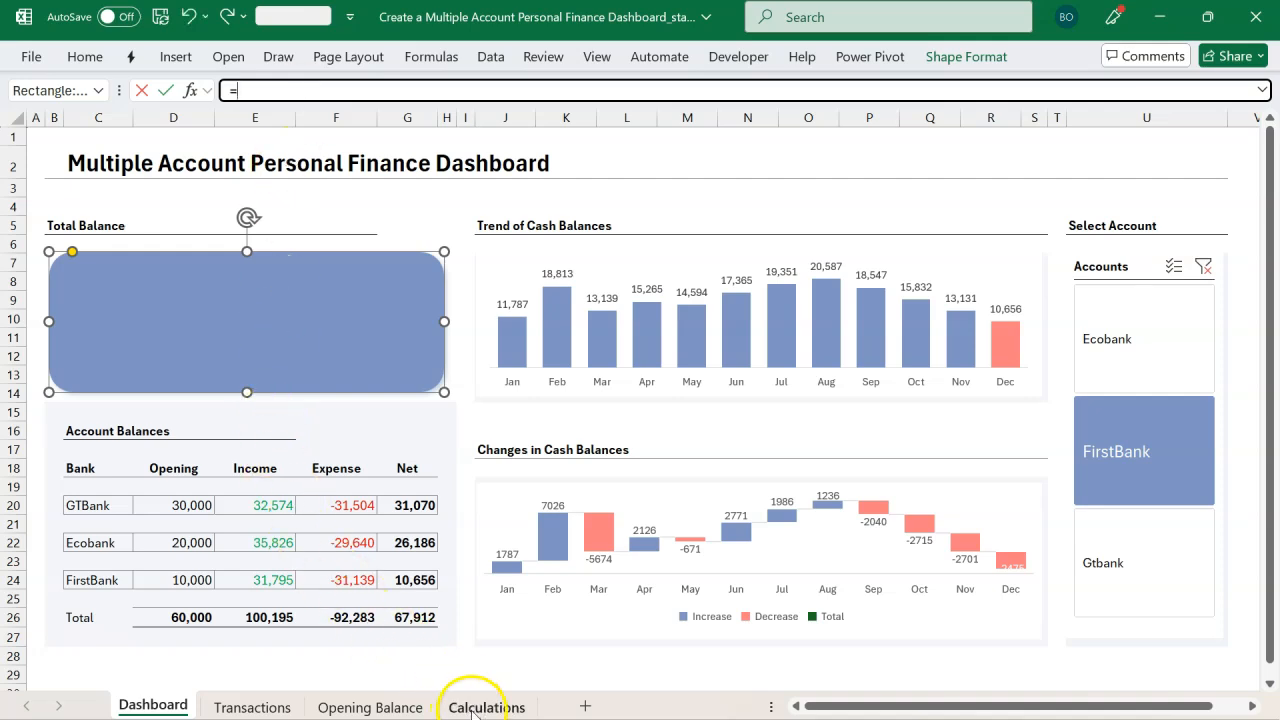
{"action": "left_click", "coordinate": [486, 707]}
{"action": "left_click", "coordinate": [281, 256]}
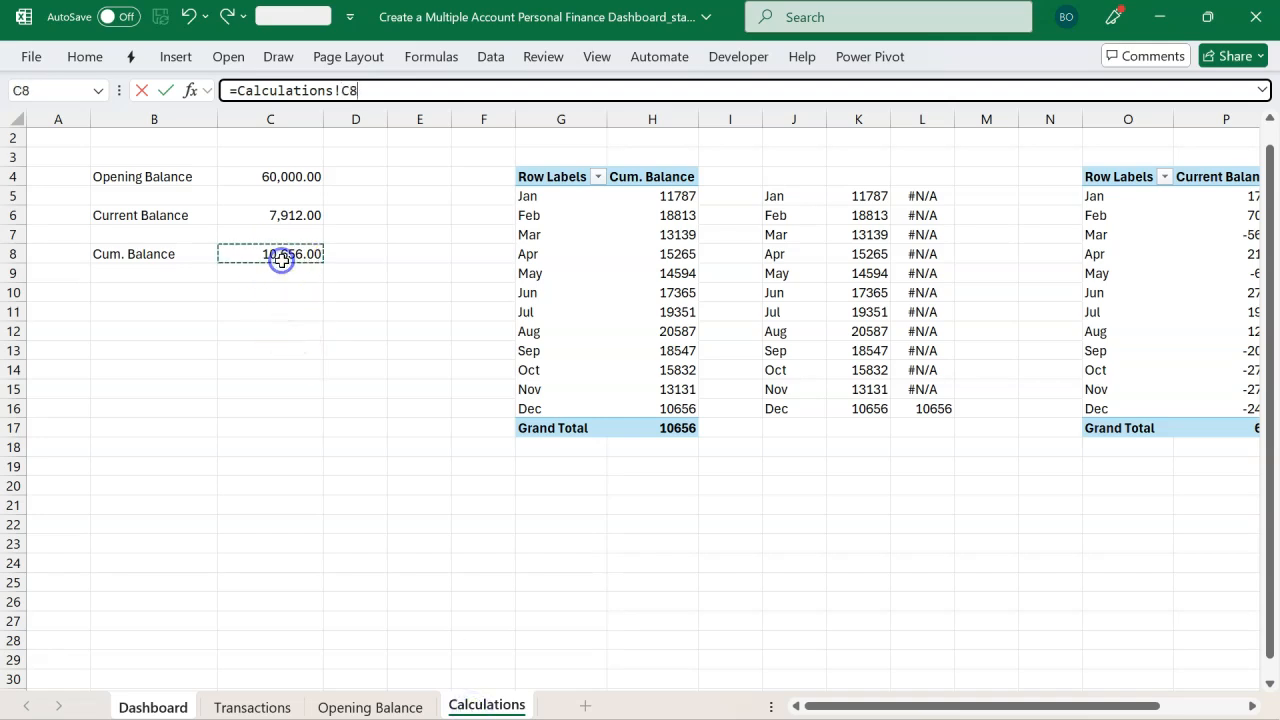
{"action": "key", "text": "Return"}
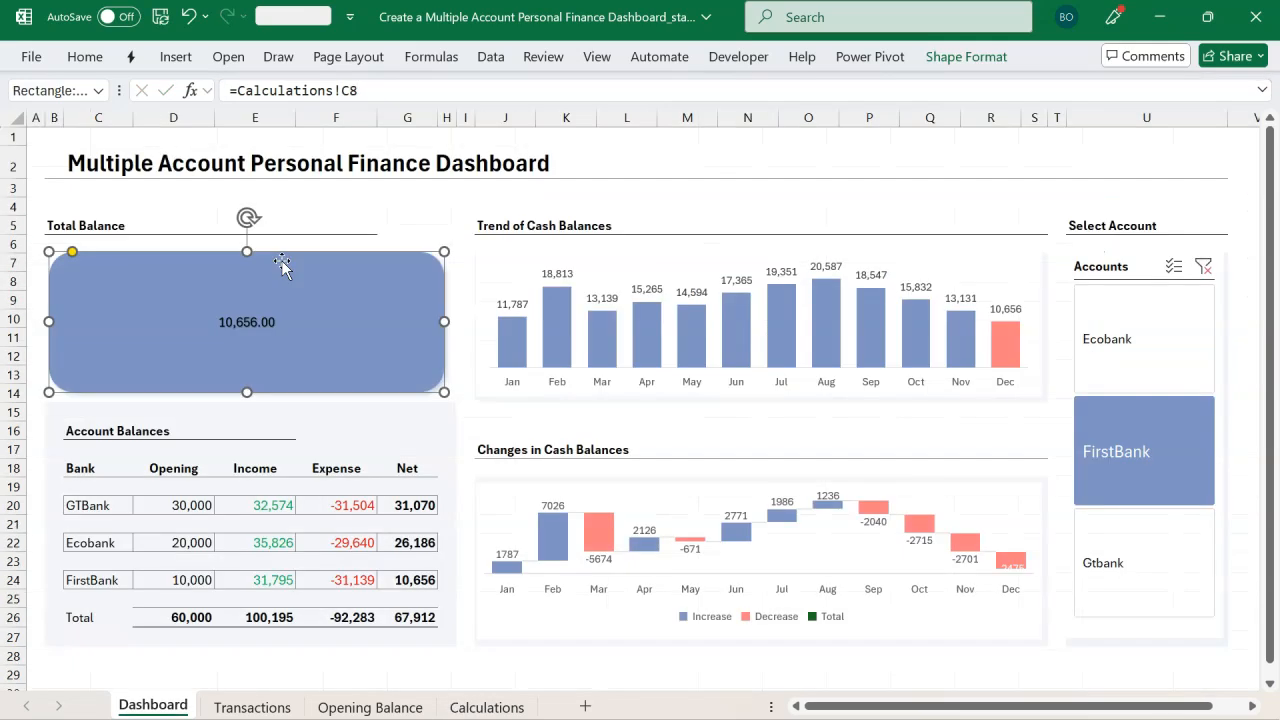
Step: Enlarge the Total Balance rectangle's text to font size 44
{"action": "left_click", "coordinate": [87, 56]}
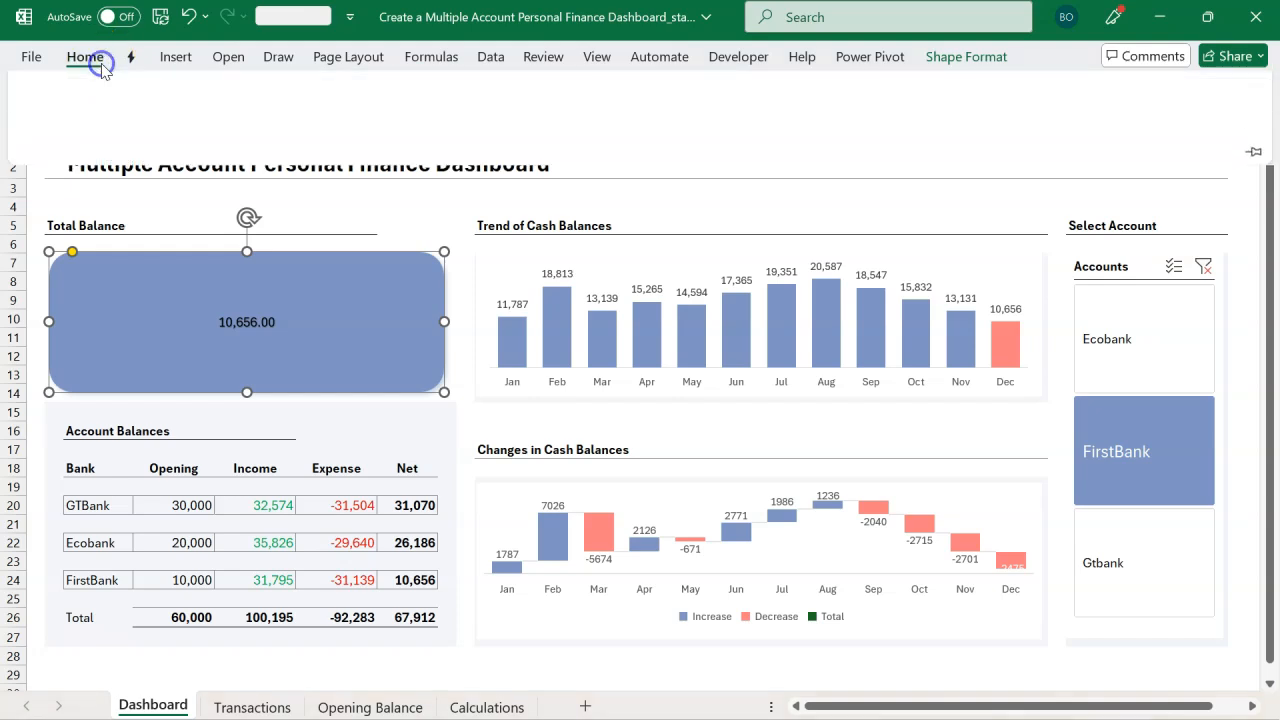
{"action": "left_click", "coordinate": [232, 111]}
{"action": "left_click", "coordinate": [232, 111]}
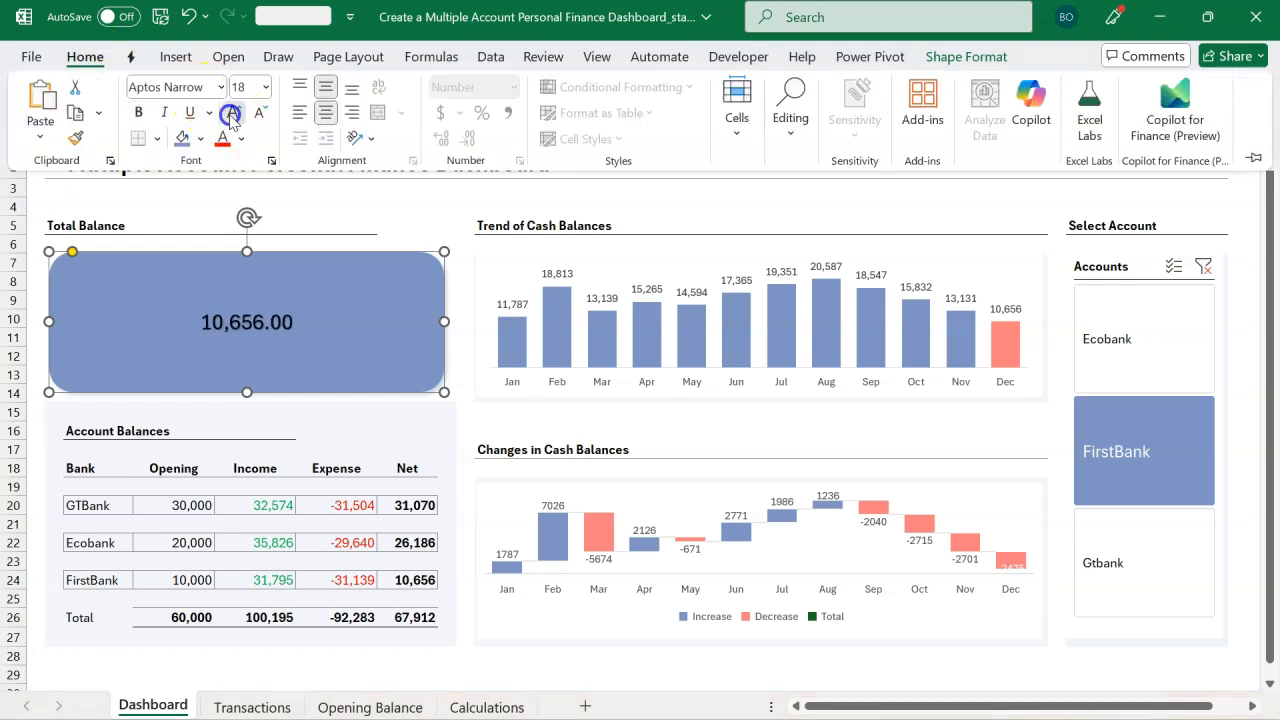
{"action": "left_click", "coordinate": [232, 111]}
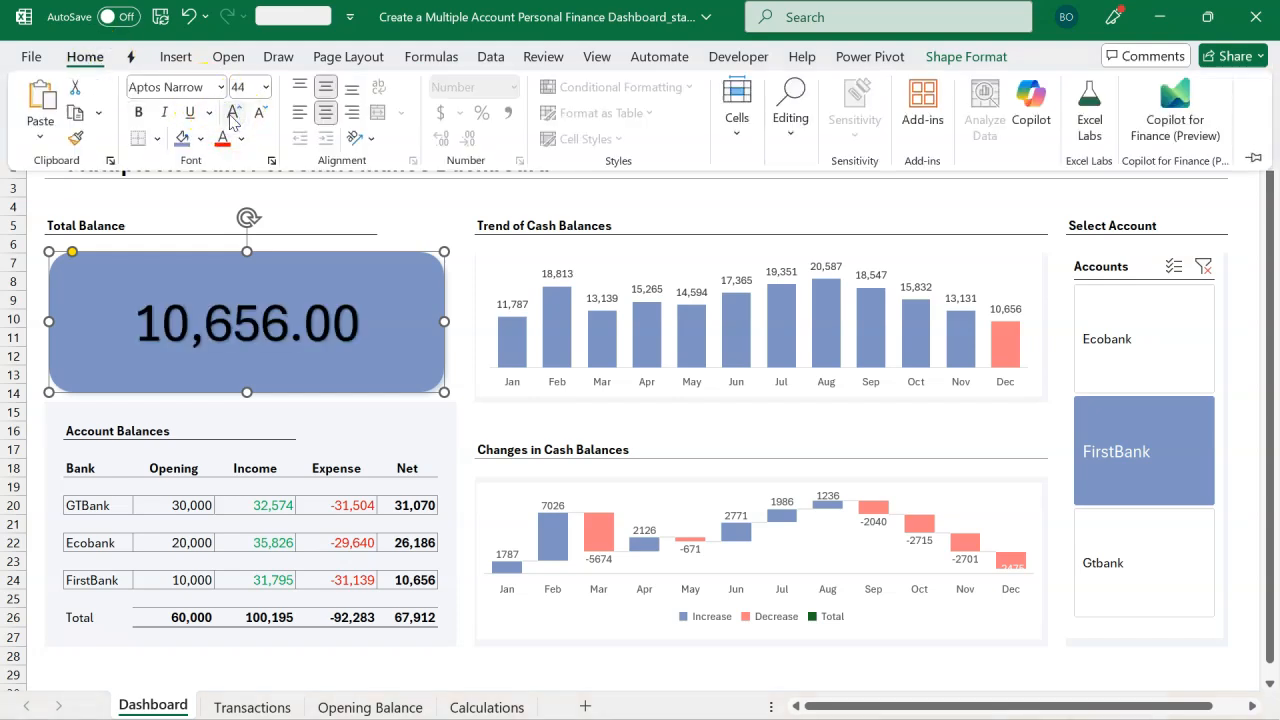
Step: Enlarge the Total Balance rectangle's text to font size 54 and change its font colour to white
{"action": "left_click", "coordinate": [232, 113]}
{"action": "left_click", "coordinate": [232, 113]}
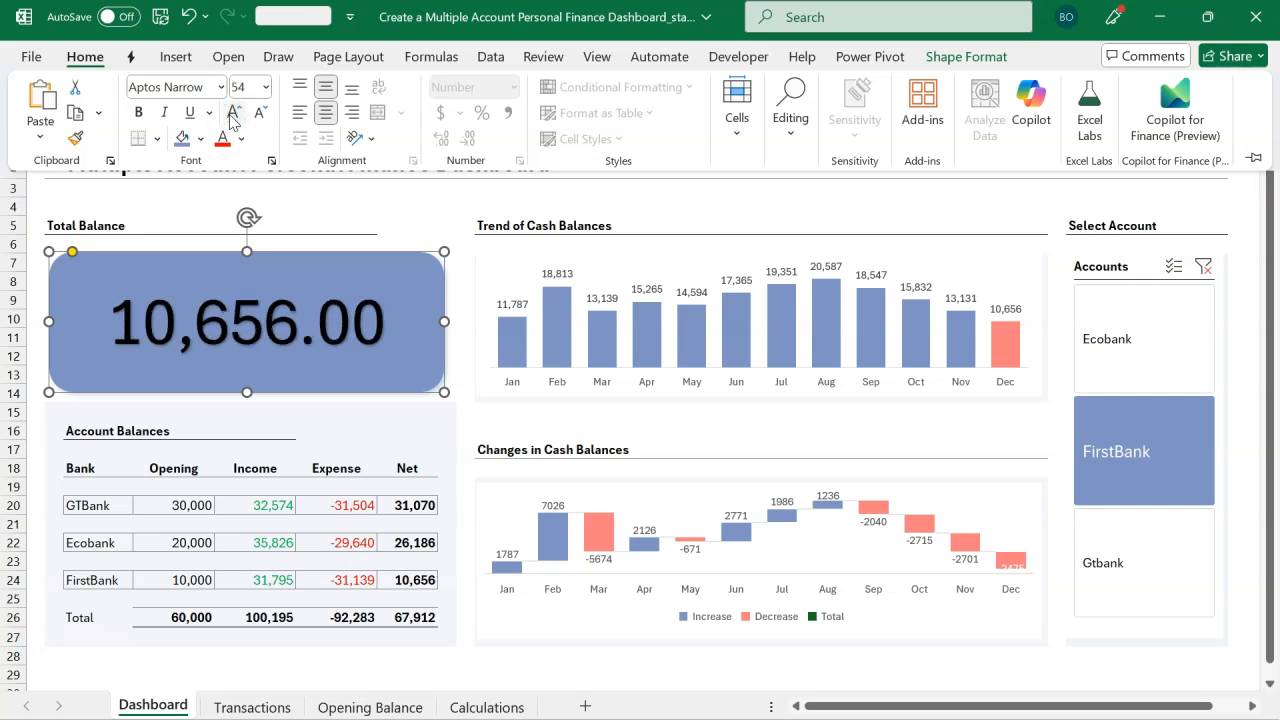
{"action": "left_click", "coordinate": [958, 60]}
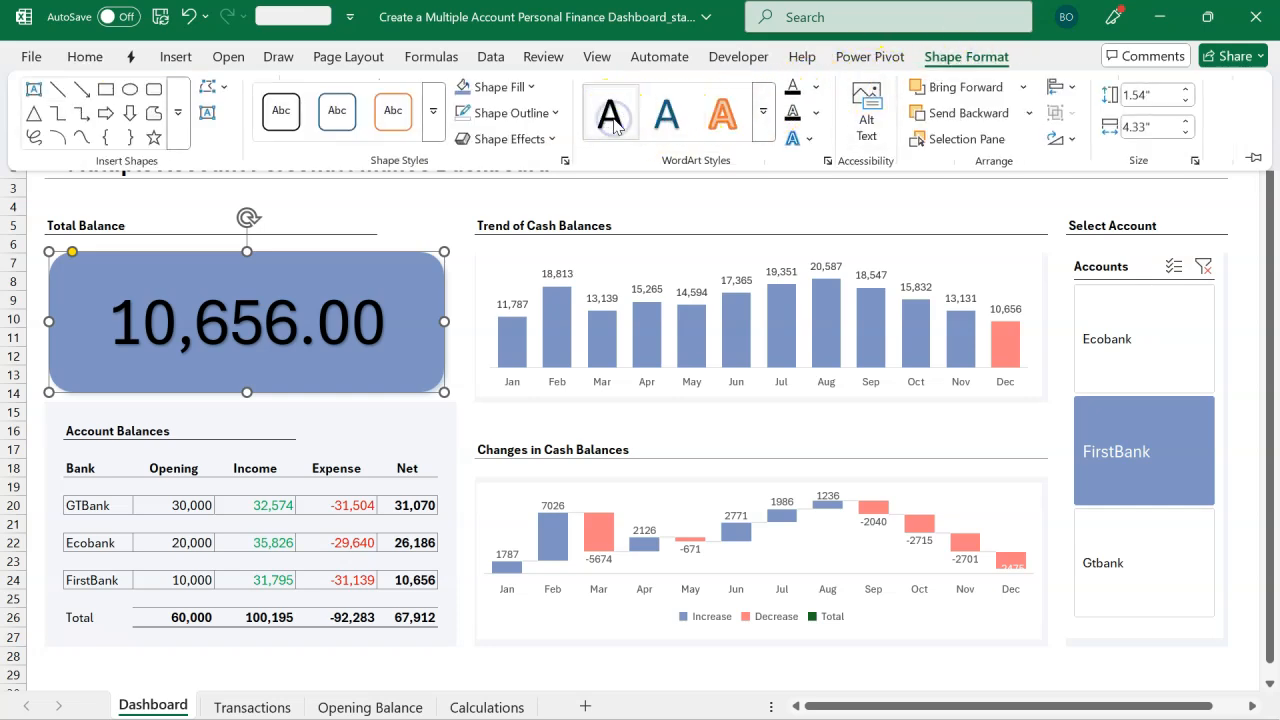
{"action": "left_click", "coordinate": [86, 57]}
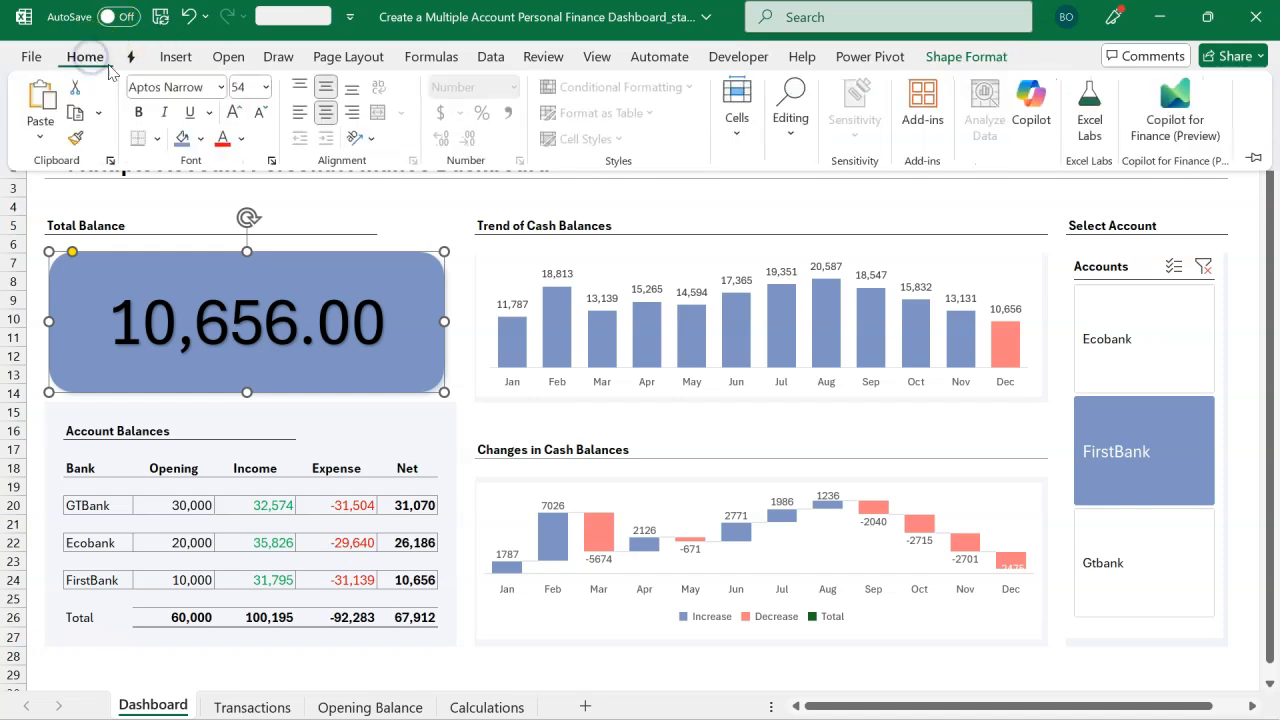
{"action": "left_click", "coordinate": [241, 138]}
{"action": "left_click", "coordinate": [225, 266]}
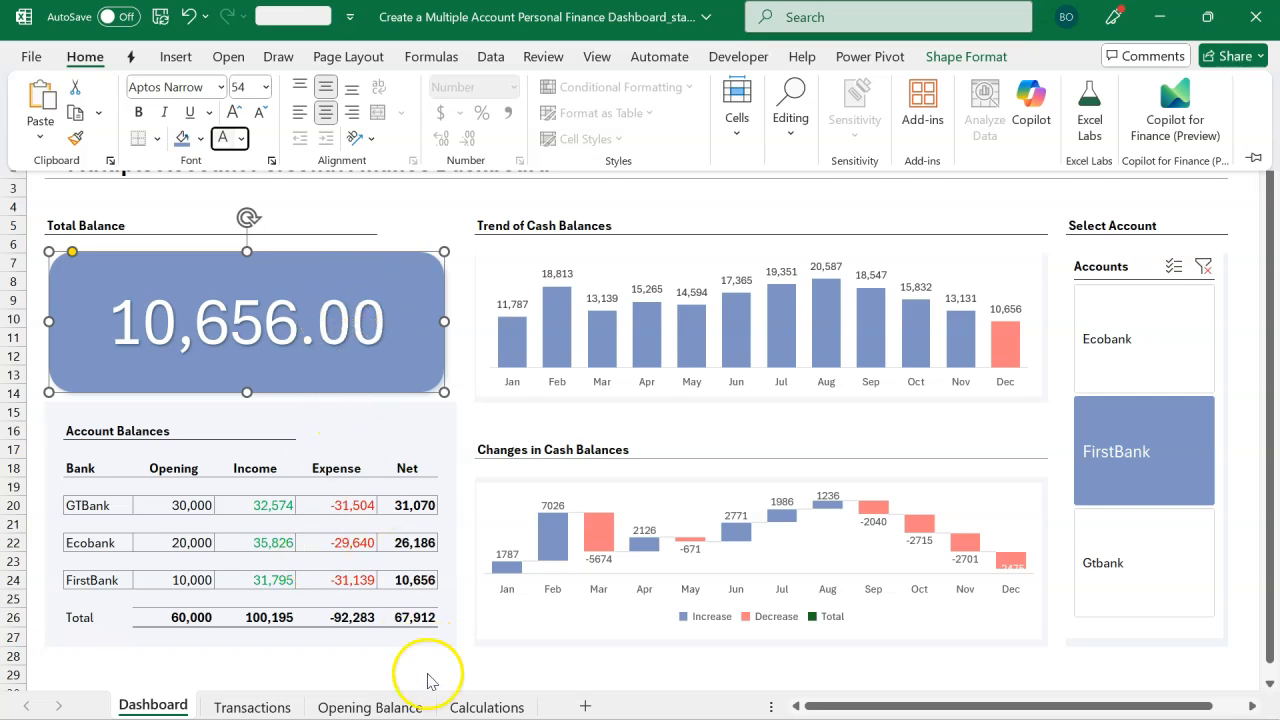
Step: Remove the decimal places from the balance values in C4:C8 on the Calculations sheet
{"action": "left_click", "coordinate": [457, 708]}
{"action": "left_click_drag", "start_coordinate": [289, 176], "coordinate": [287, 258]}
{"action": "left_click", "coordinate": [88, 58]}
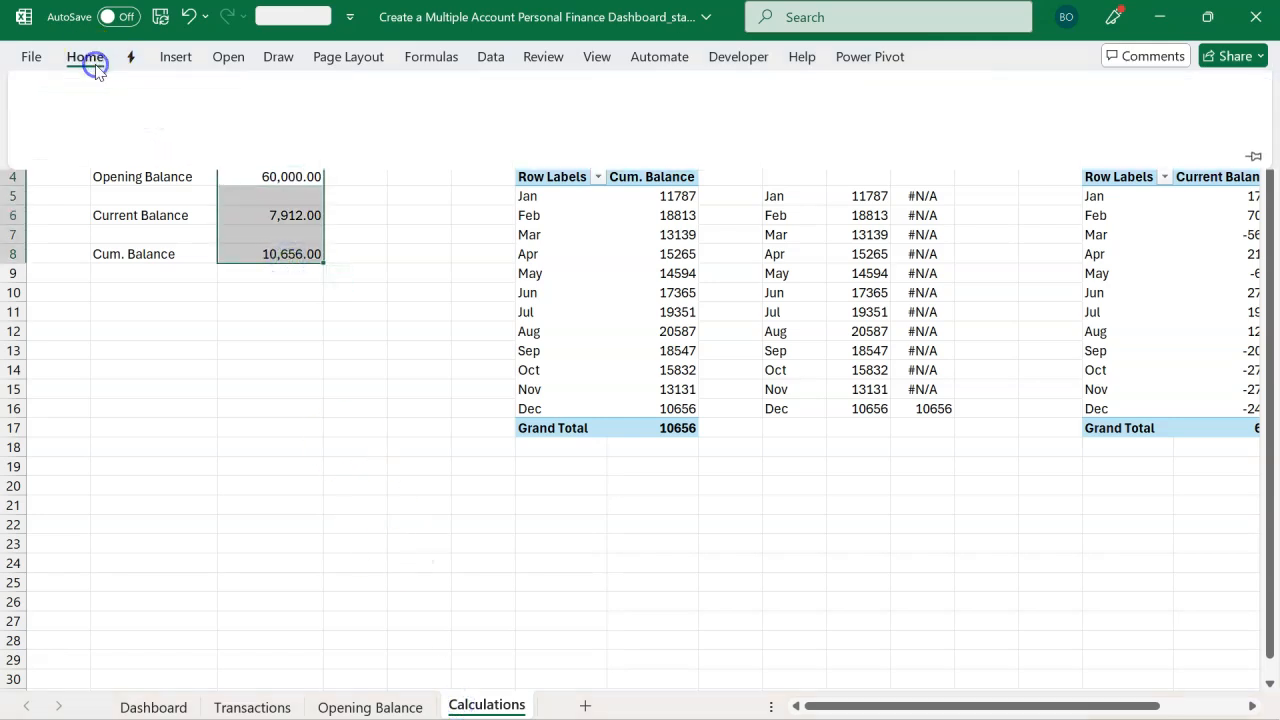
{"action": "left_click", "coordinate": [458, 138]}
{"action": "left_click", "coordinate": [458, 138]}
{"action": "left_click", "coordinate": [386, 284]}
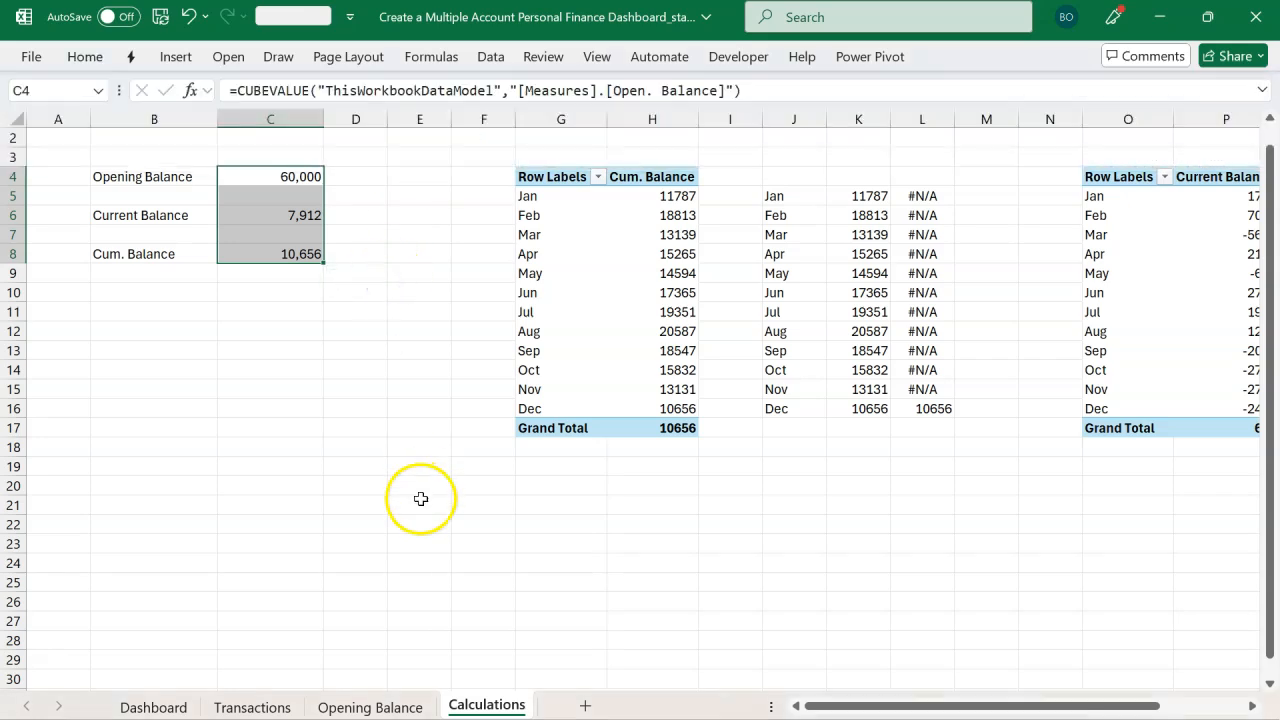
{"action": "left_click", "coordinate": [188, 708]}
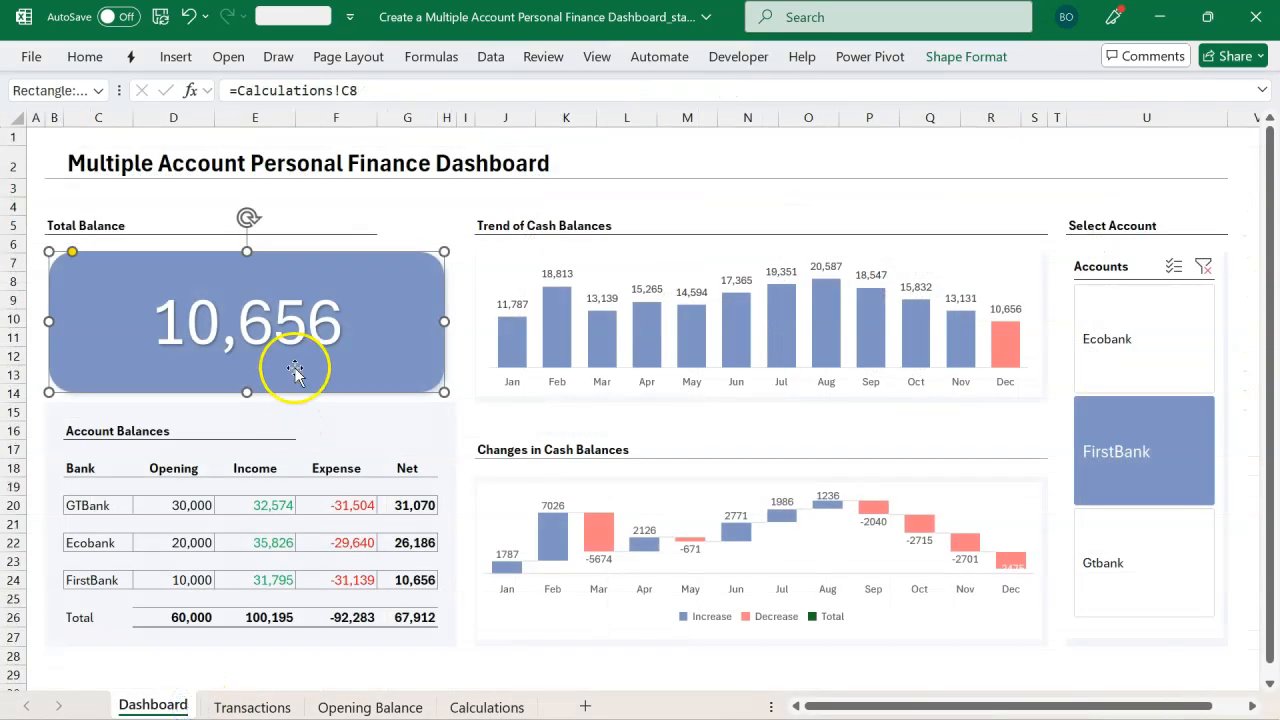
Step: Switch between accounts in the slicer and review the Account column on the Transactions sheet
{"action": "left_click", "coordinate": [363, 227]}
{"action": "left_click", "coordinate": [1143, 372]}
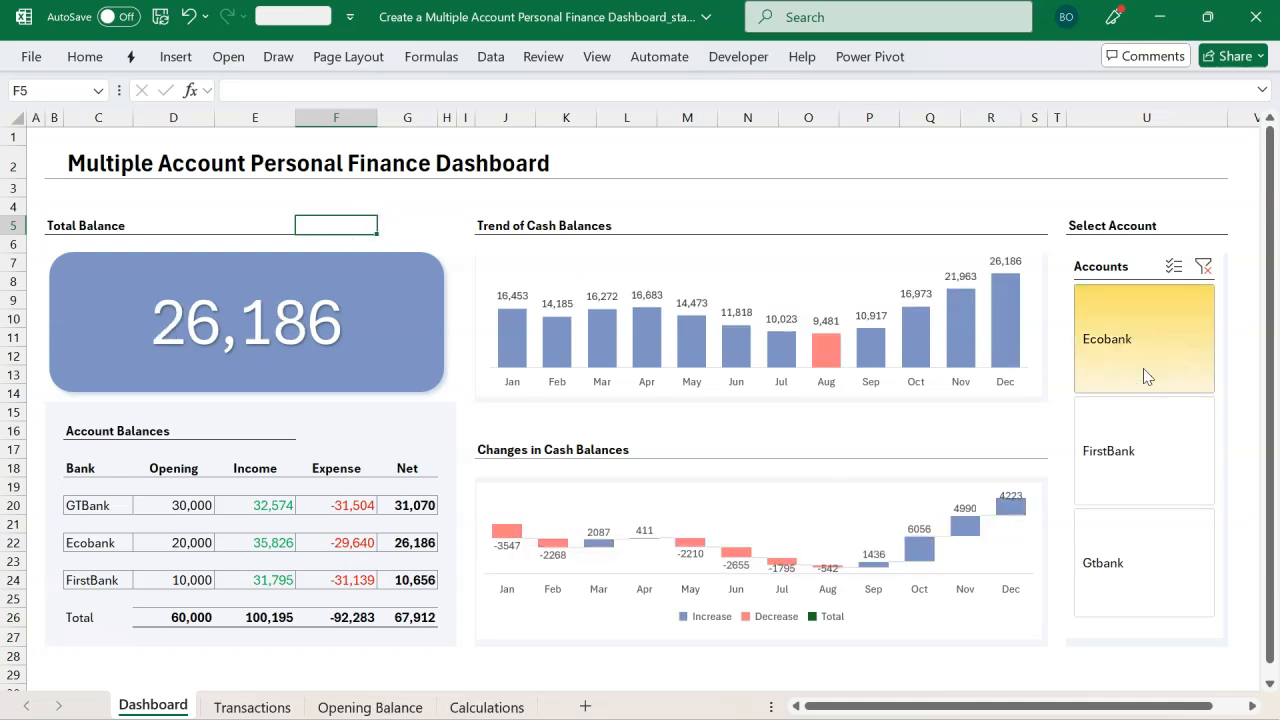
{"action": "left_click", "coordinate": [1144, 448]}
{"action": "left_click", "coordinate": [1135, 550]}
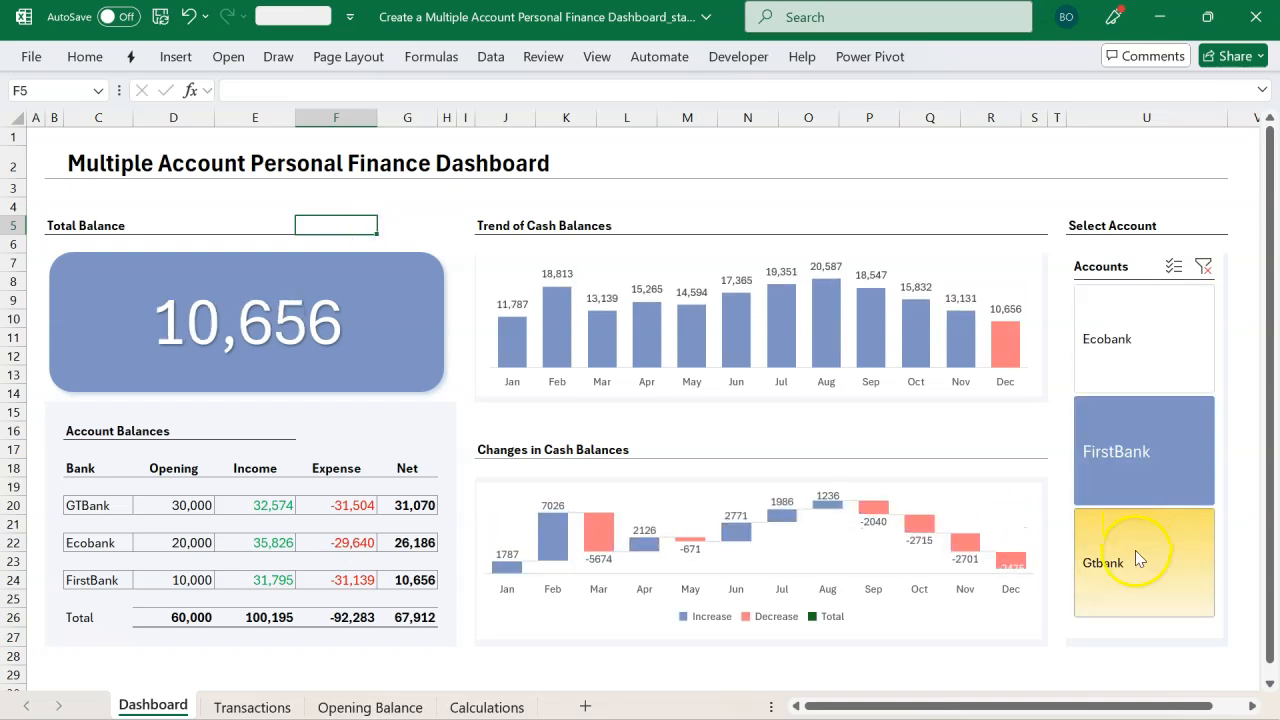
{"action": "left_click", "coordinate": [1108, 402]}
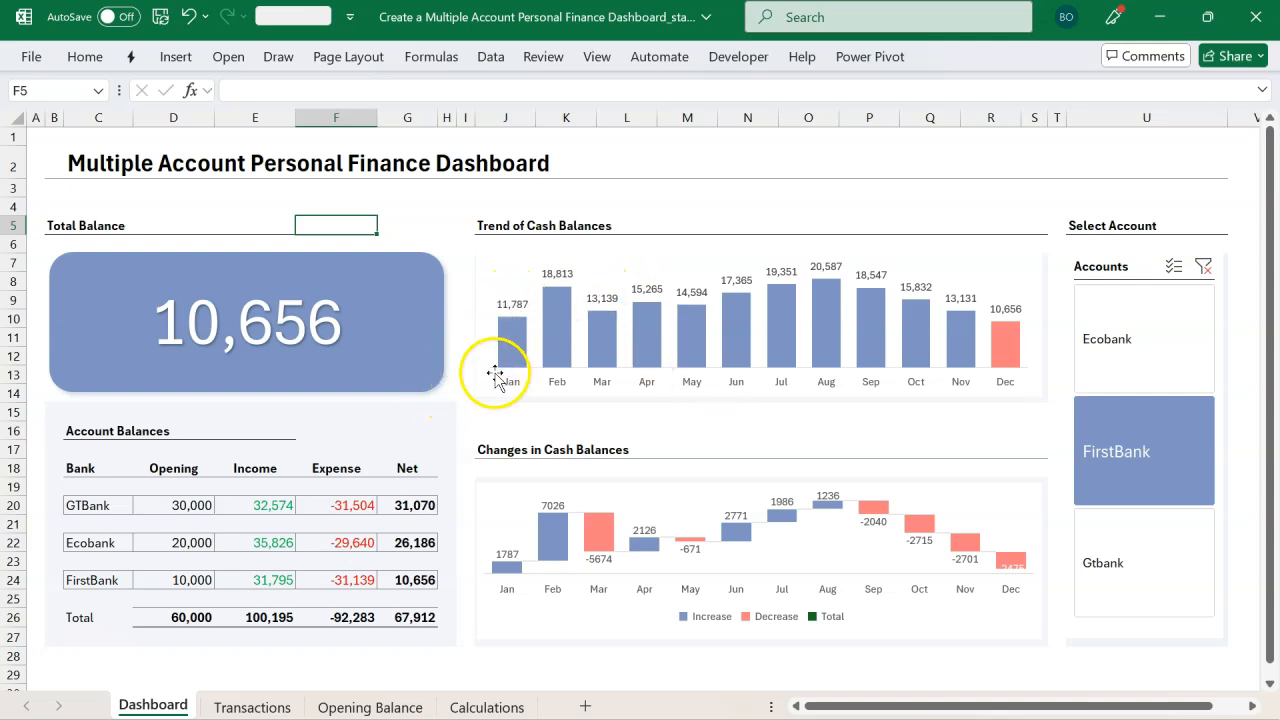
{"action": "left_click", "coordinate": [255, 705]}
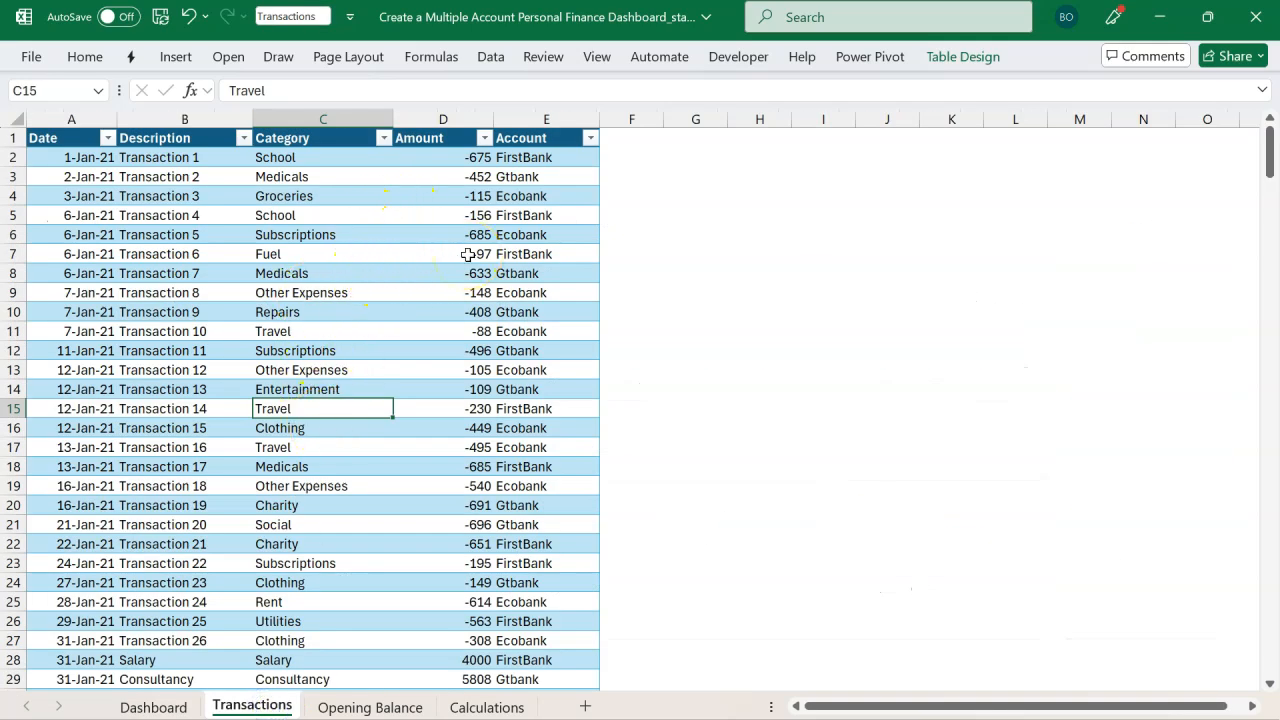
{"action": "left_click", "coordinate": [518, 158]}
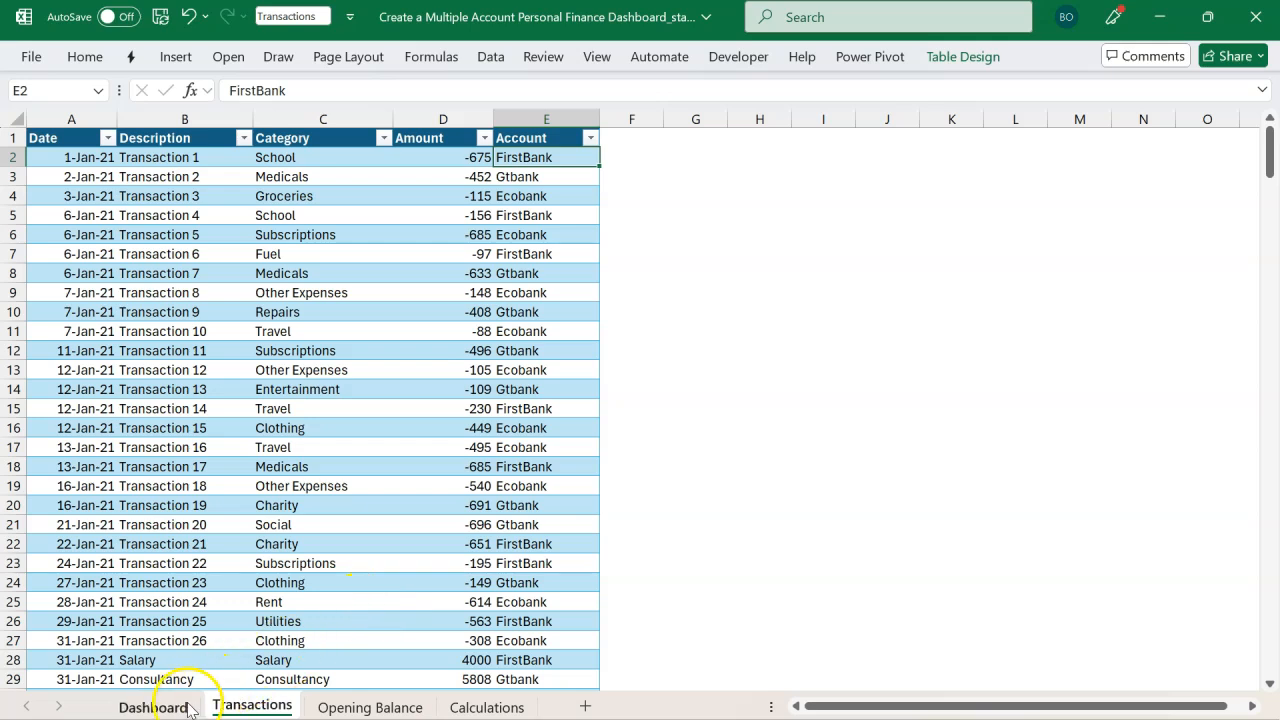
{"action": "left_click", "coordinate": [155, 706]}
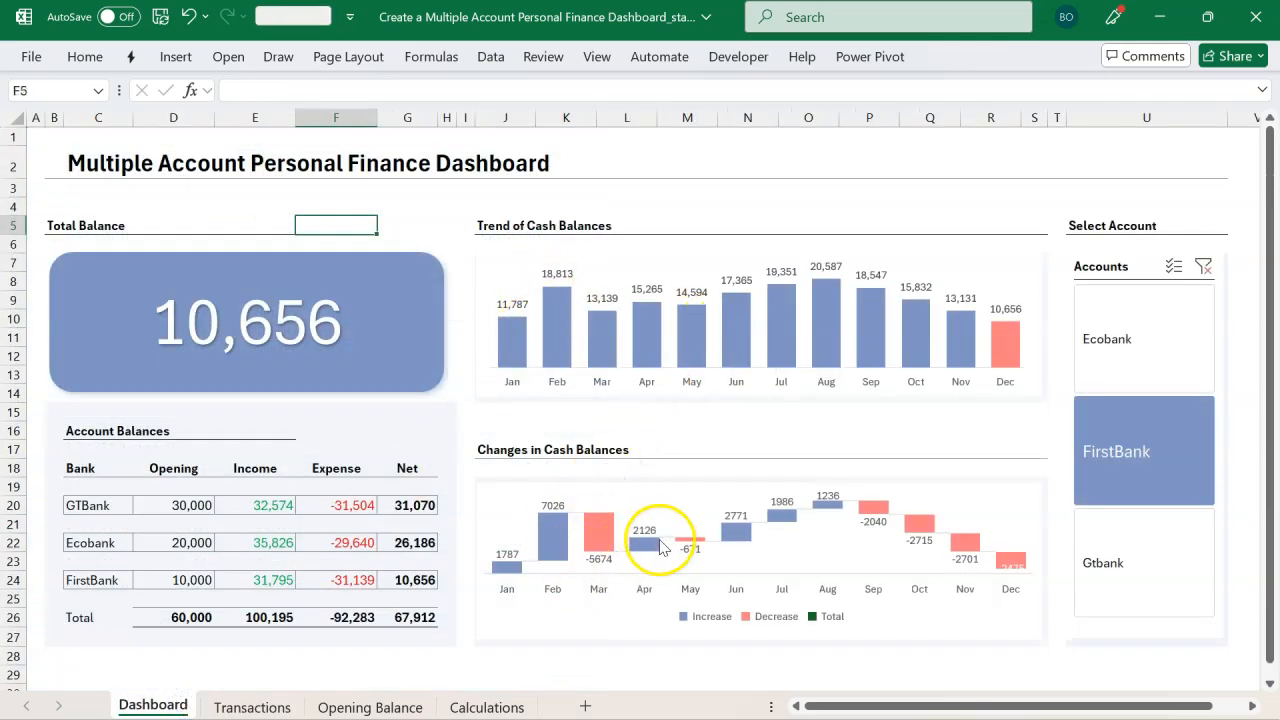
Step: Select each account in the slicer again to check the Total Balance card and both charts
{"action": "left_click", "coordinate": [418, 618]}
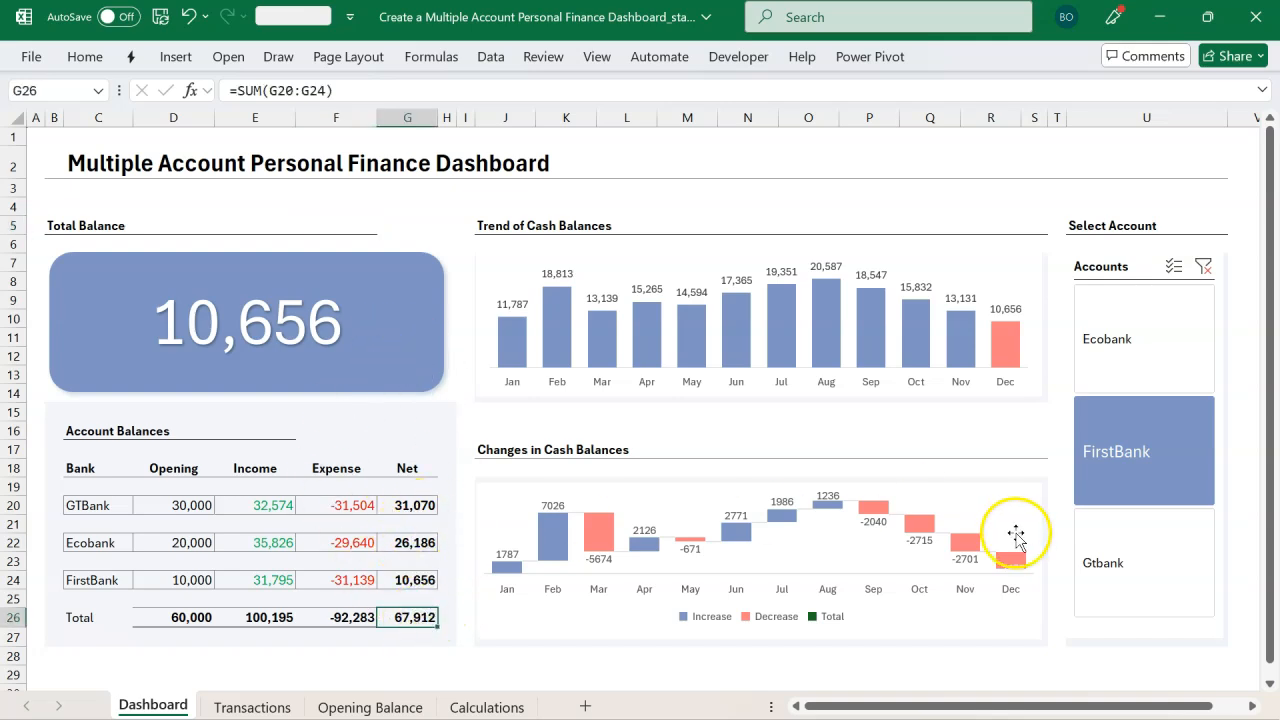
{"action": "left_click", "coordinate": [1103, 562]}
{"action": "left_click", "coordinate": [1136, 468]}
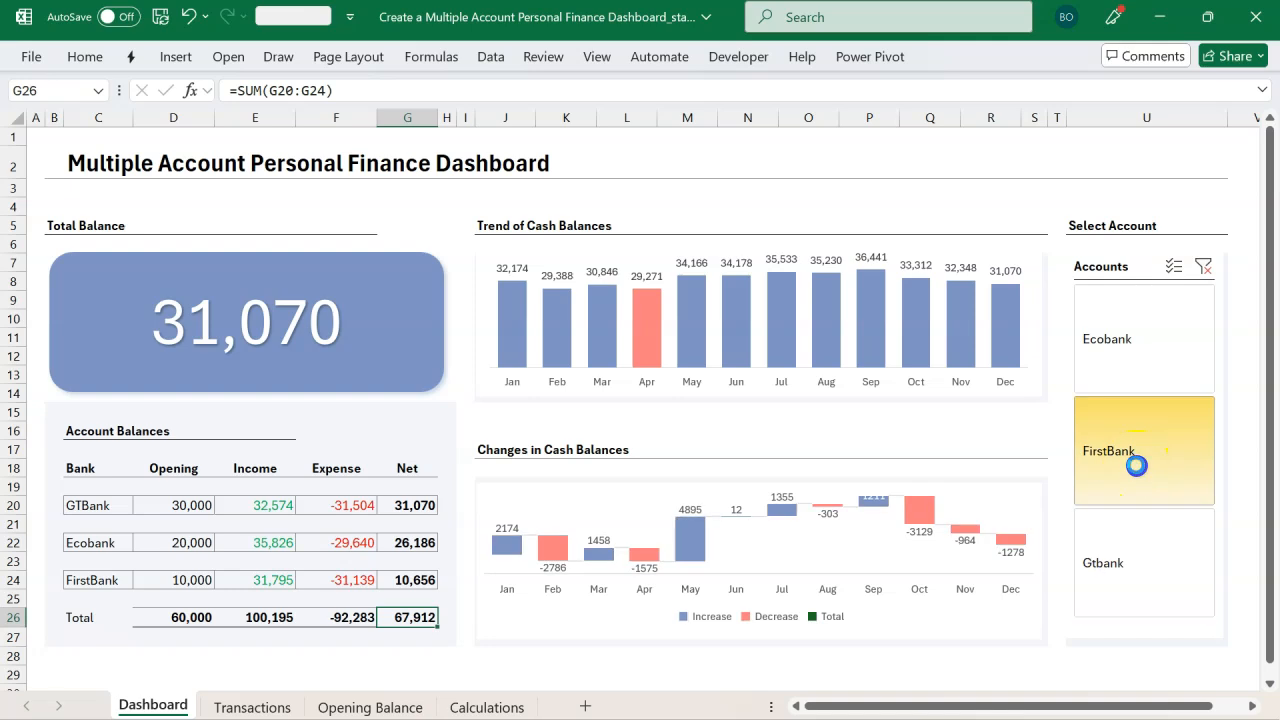
{"action": "left_click", "coordinate": [1137, 365]}
{"action": "left_click", "coordinate": [869, 206]}
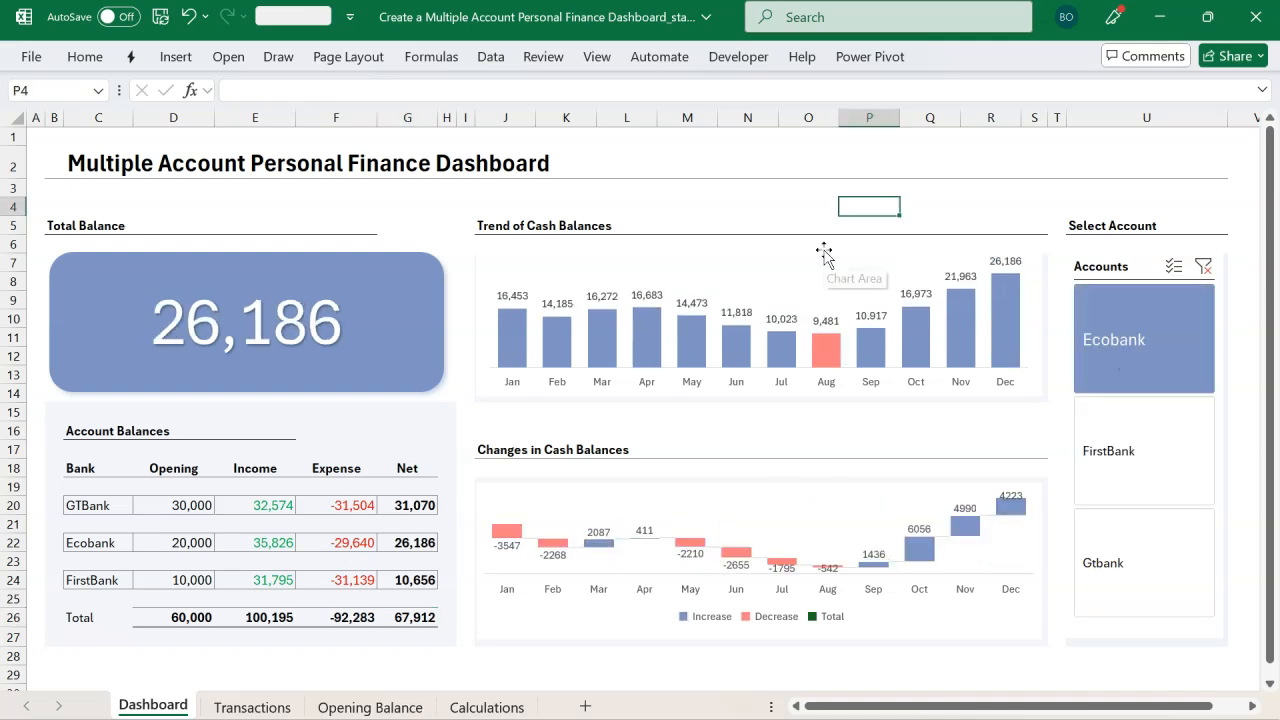
{"action": "left_click", "coordinate": [863, 58]}
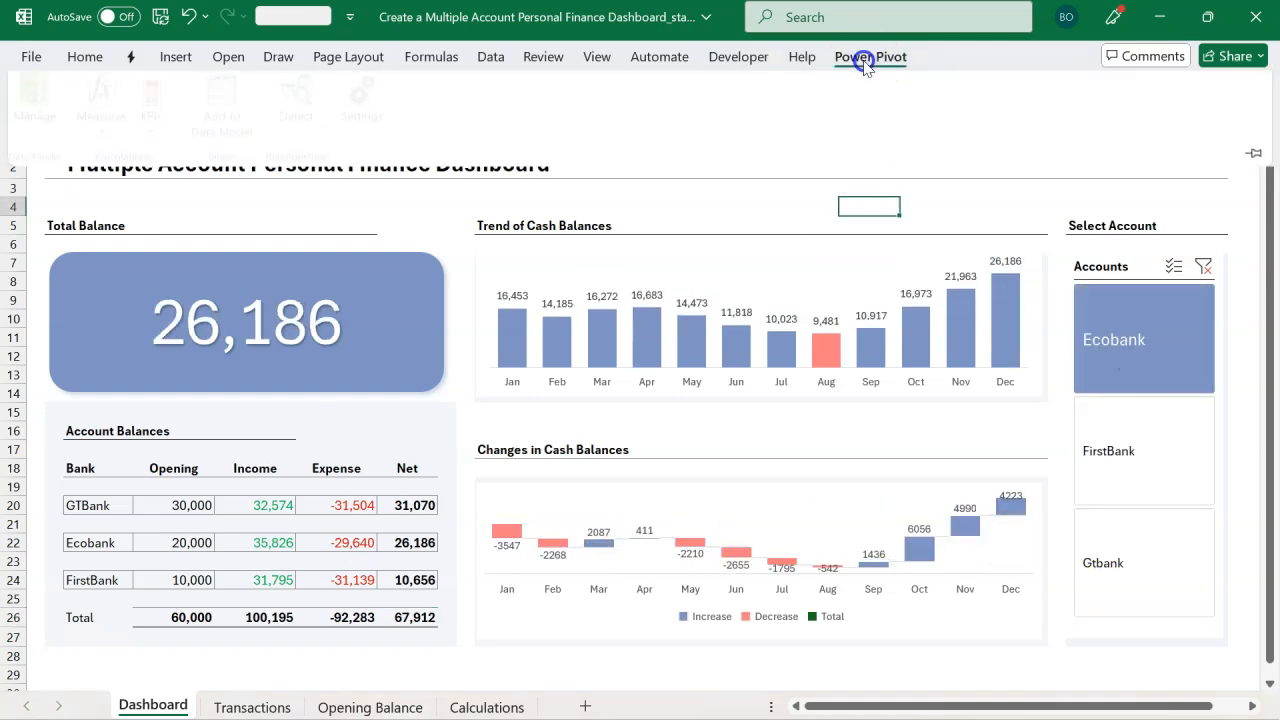
{"action": "left_click", "coordinate": [788, 245]}
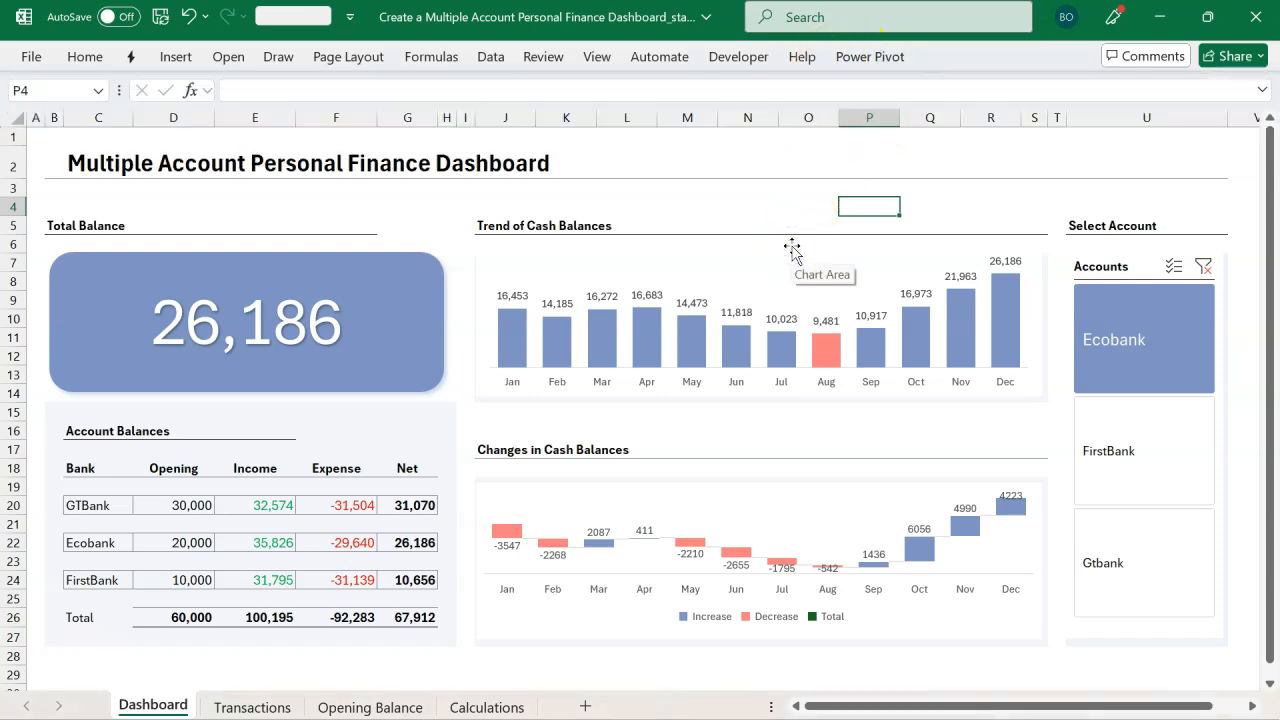
{"action": "left_click", "coordinate": [749, 217]}
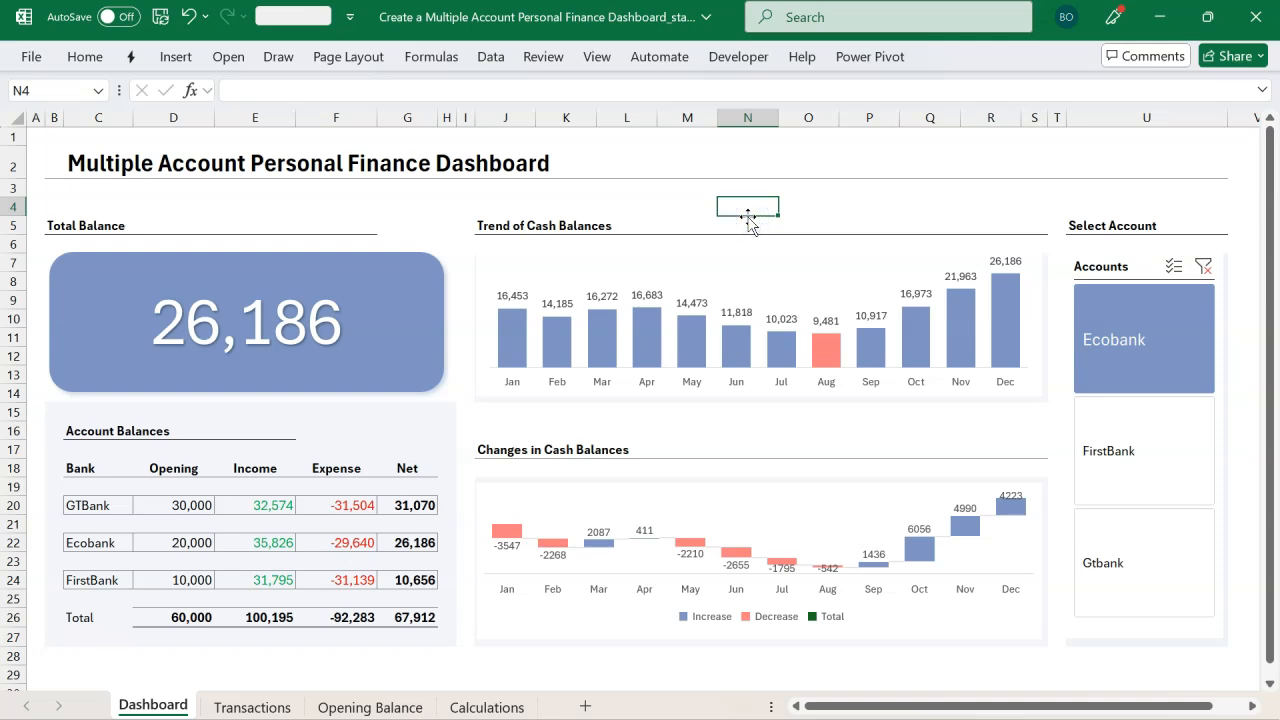